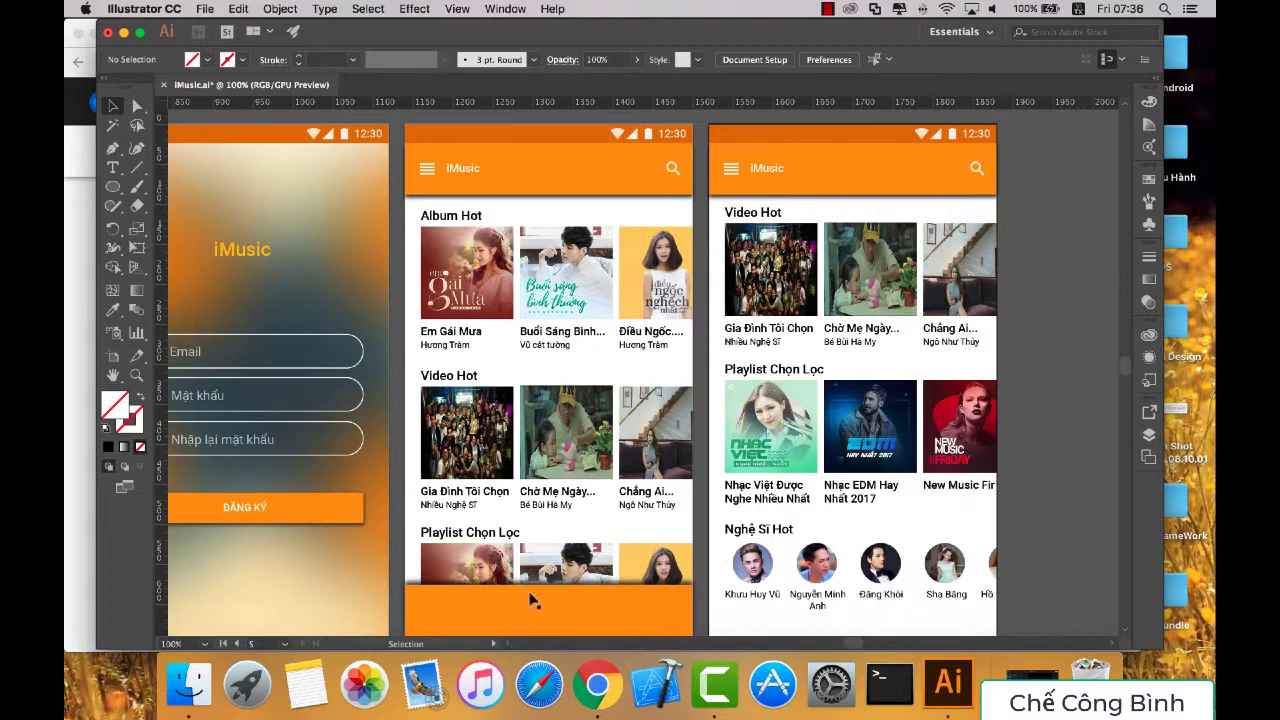
Step: Switch to Chrome's Material icons page showing the 'chart' search results
left_click(68, 437)
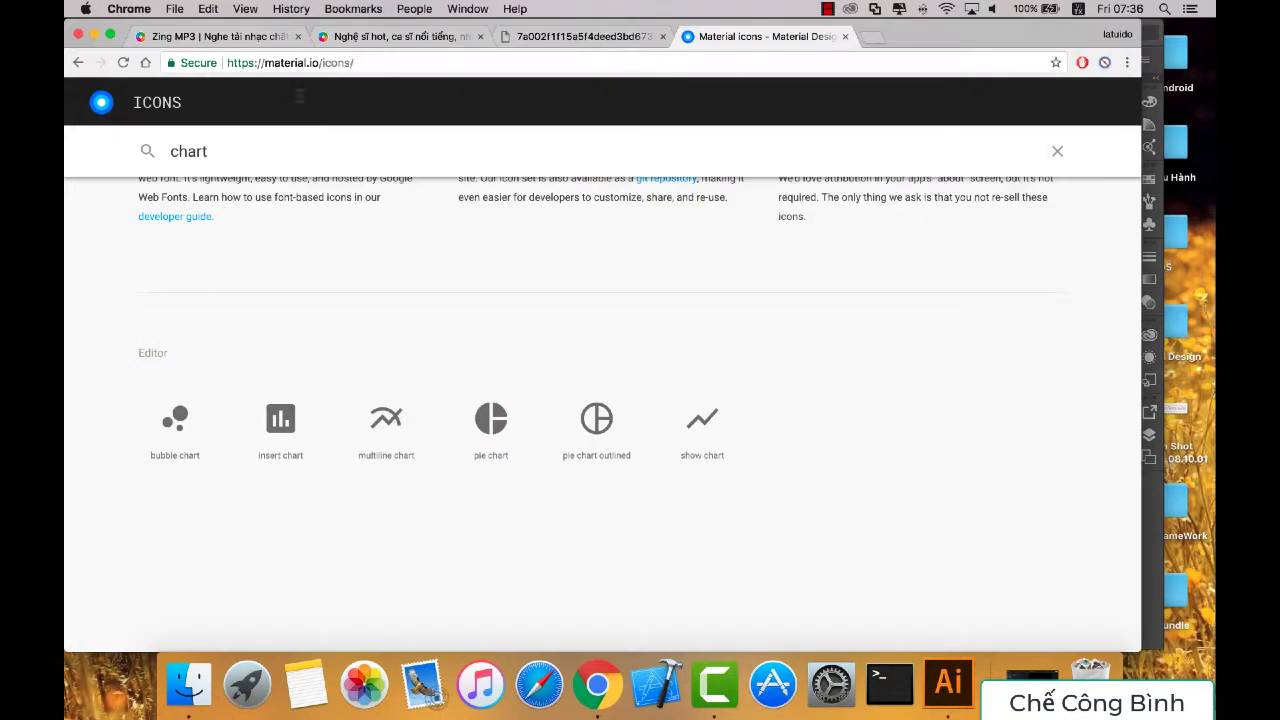
Step: In the photo tab, open the material.io Material Design guidelines from the 'materi' address suggestion
left_click(612, 37)
left_click(560, 63)
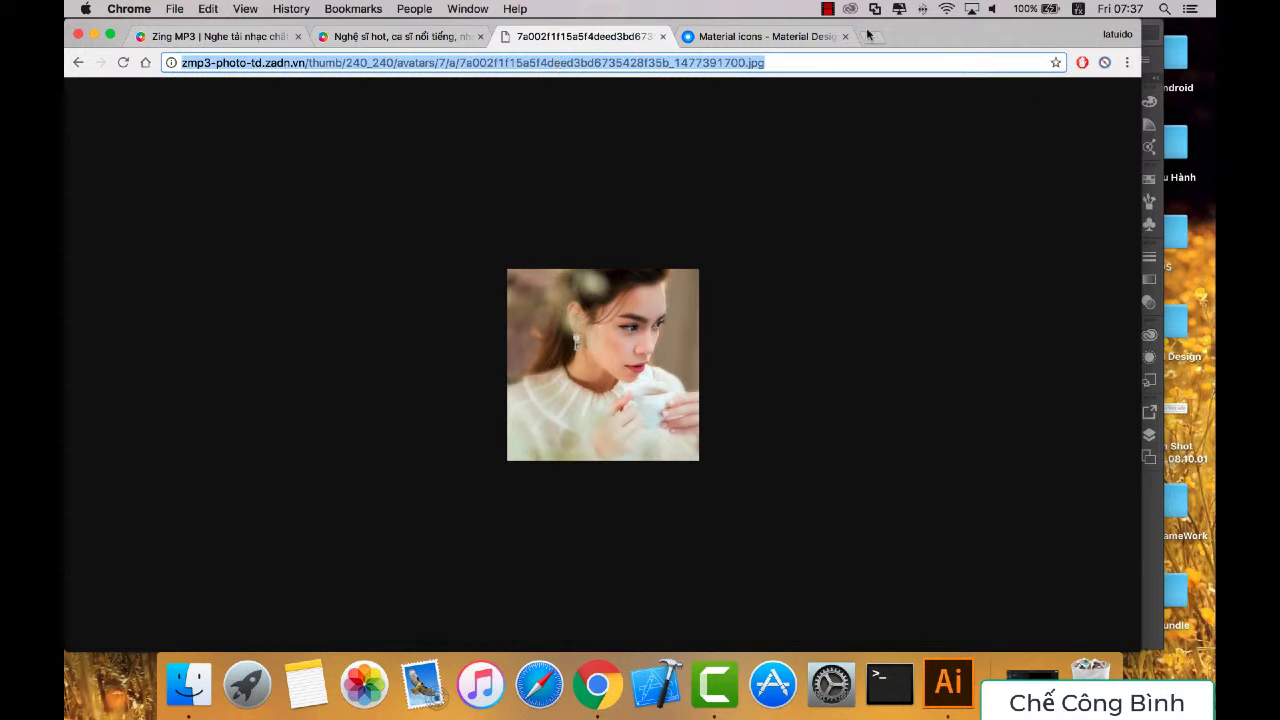
type("mate")
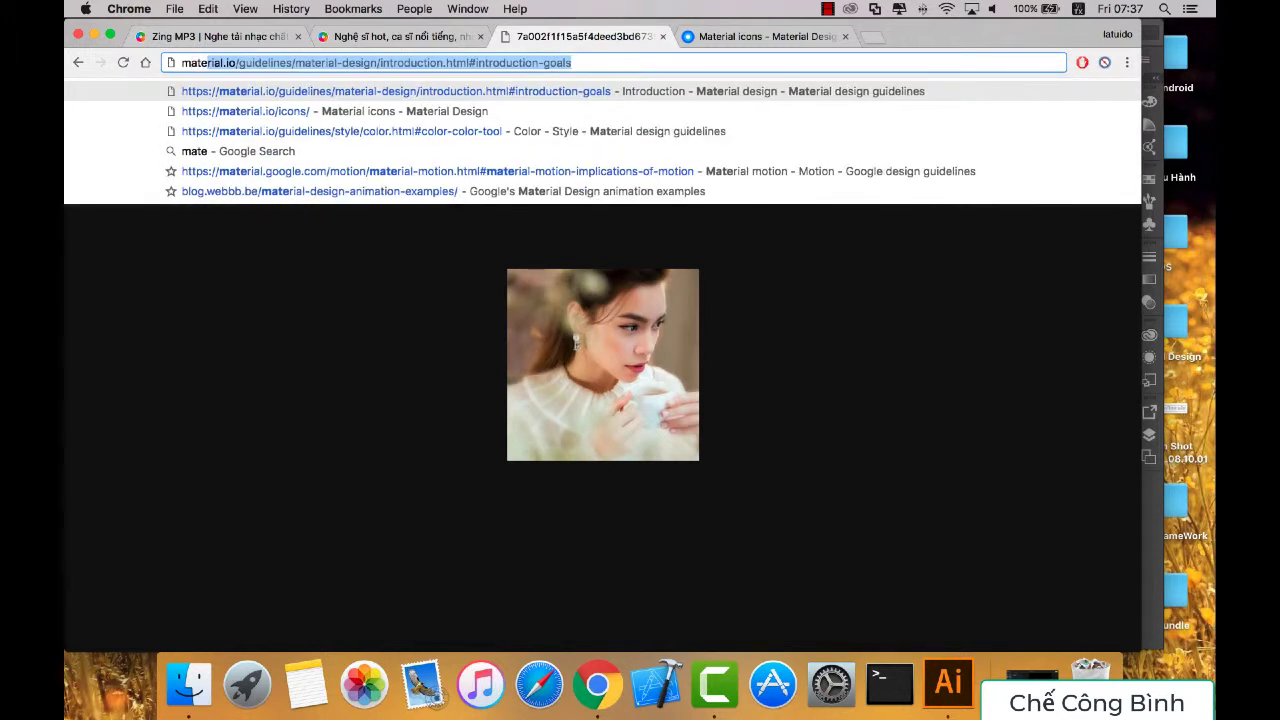
type("ri")
key("Down")
key("Down")
key("Up")
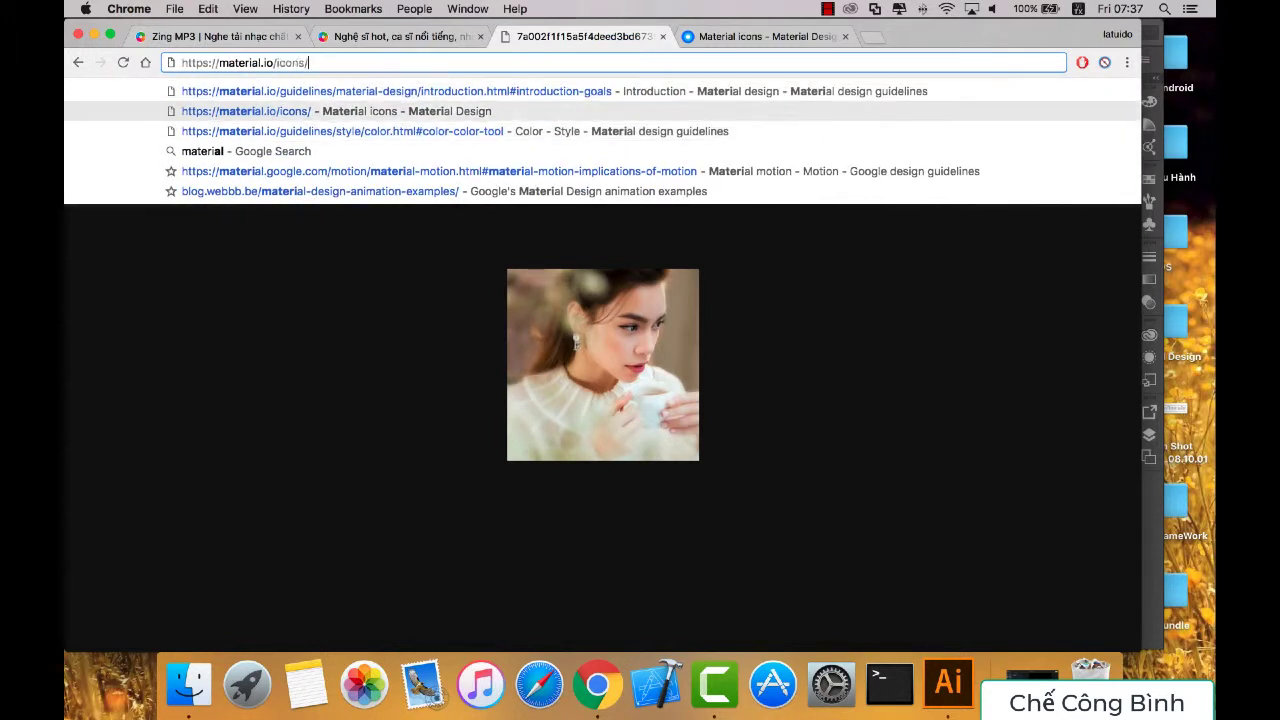
key("Up")
key("Down")
key("Down")
key("Down")
key("Up")
key("Up")
key("Up")
key("Return")
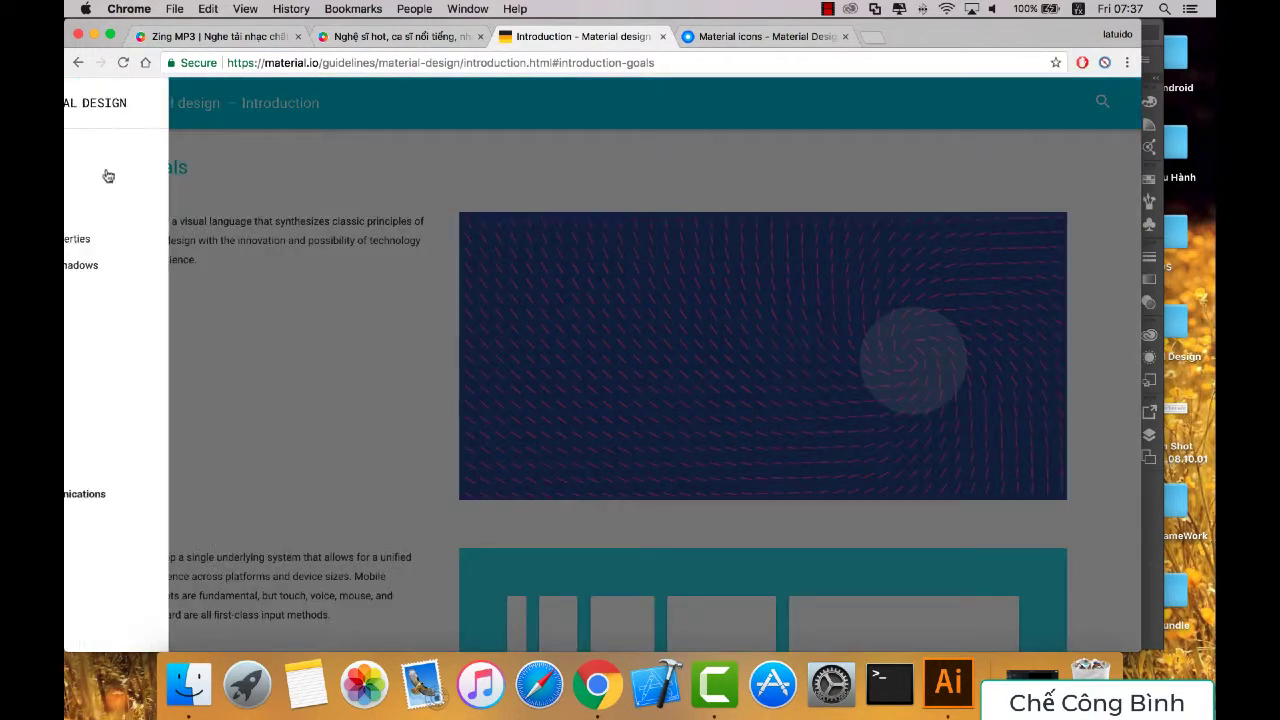
Step: Go to Components > Bottom navigation in the guidelines menu
left_click(98, 104)
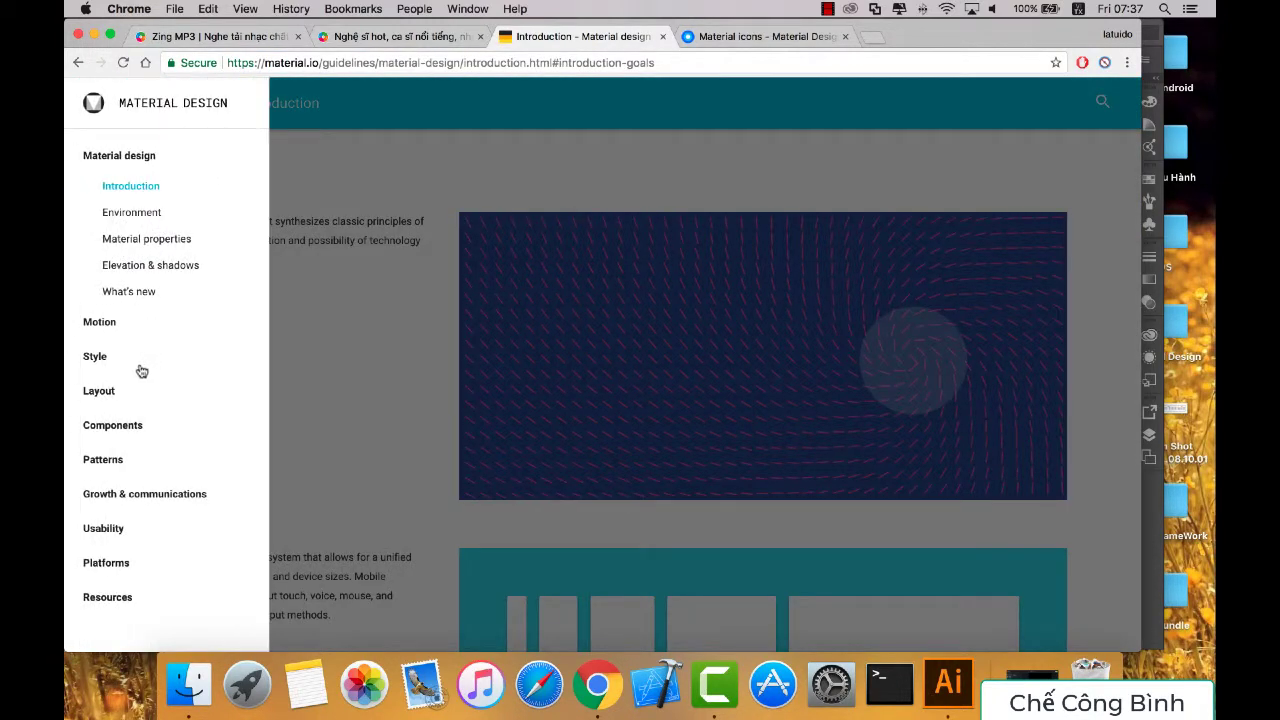
left_click(110, 430)
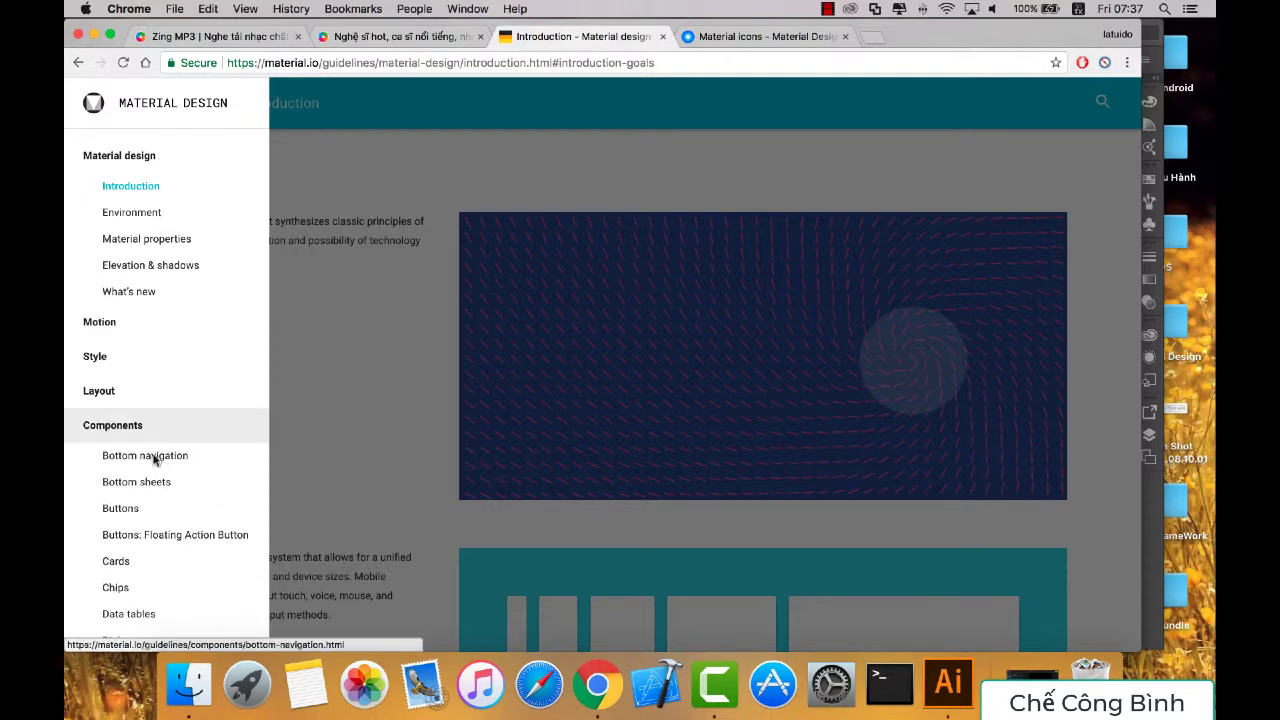
left_click(145, 456)
scroll(595, 380, "down", 3)
Step: Read the Bottom navigation usage section, briefly comparing it with the iMusic mockup
scroll(610, 368, "down", 5)
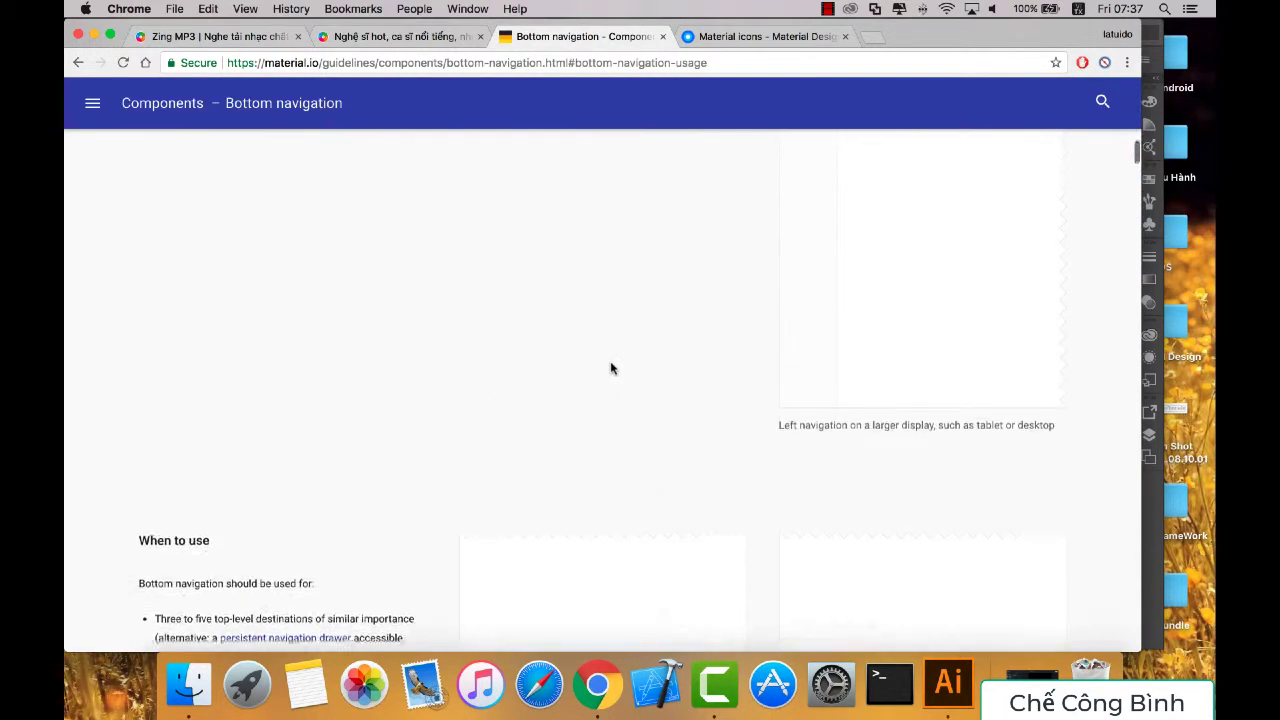
scroll(611, 368, "down", 5)
scroll(611, 368, "down", 1)
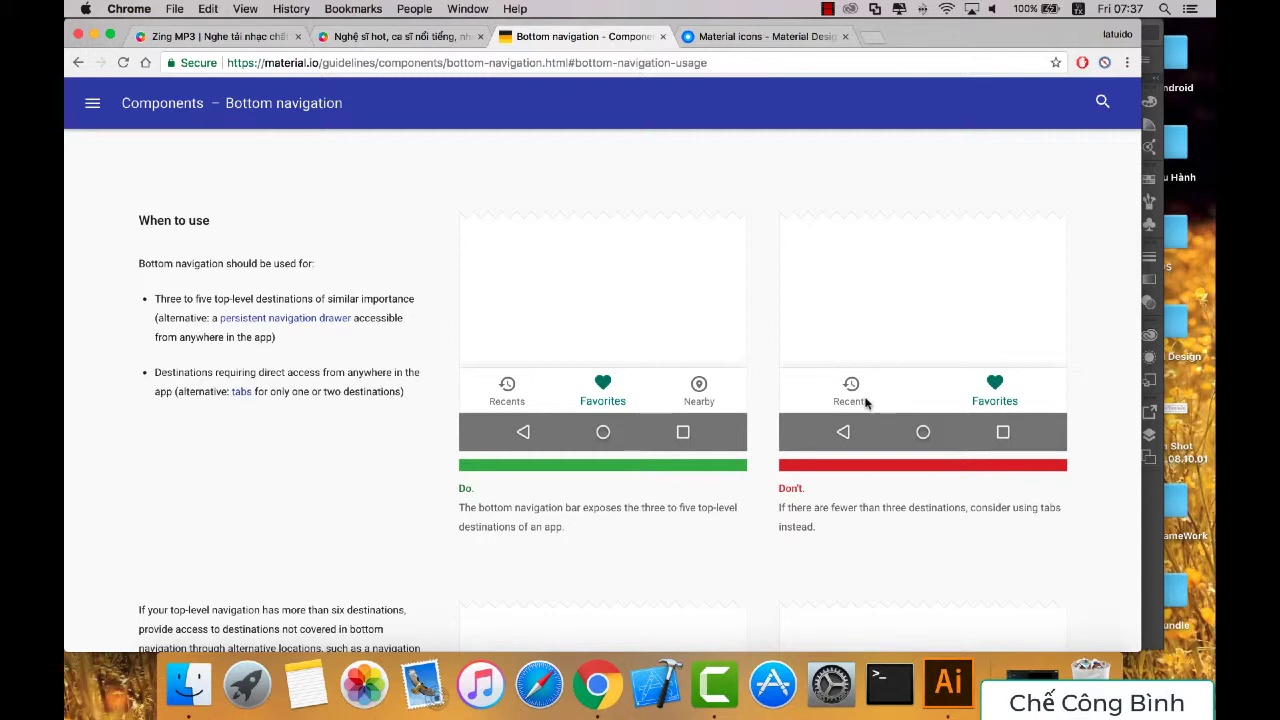
left_click(960, 662)
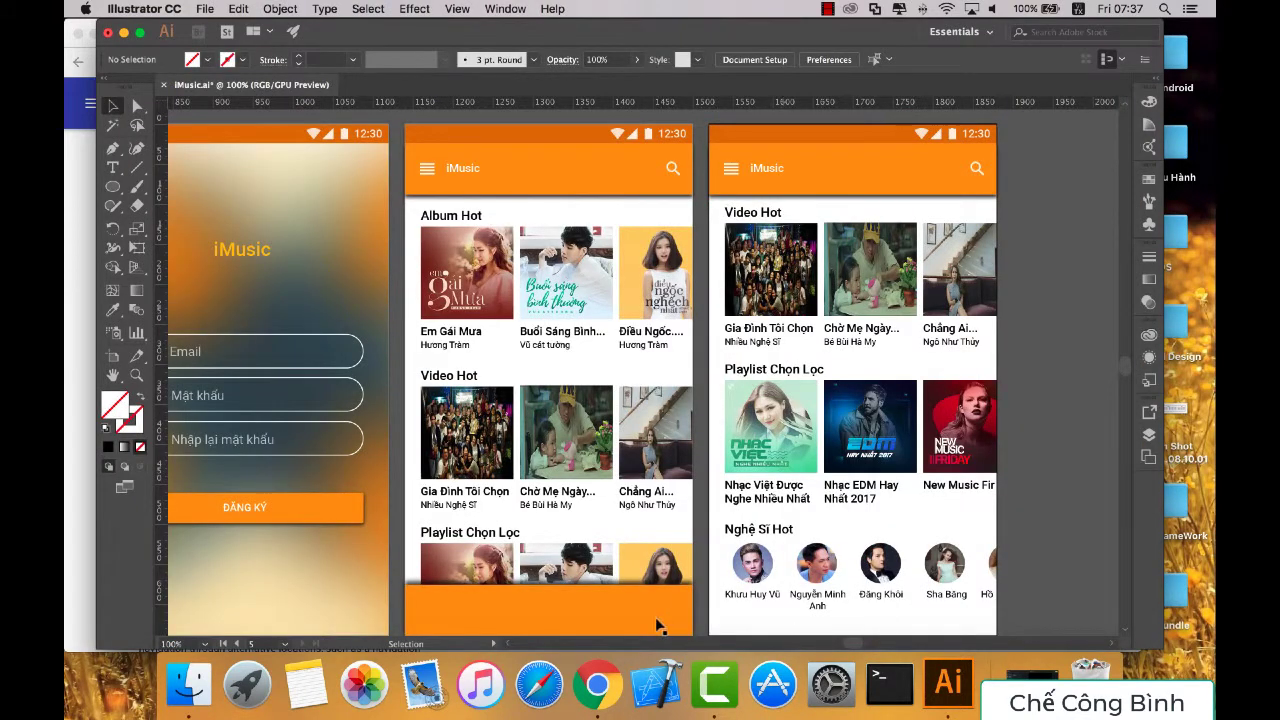
left_click(597, 683)
Step: Review the Bottom navigation colour and text-label style guidance
scroll(621, 453, "down", 5)
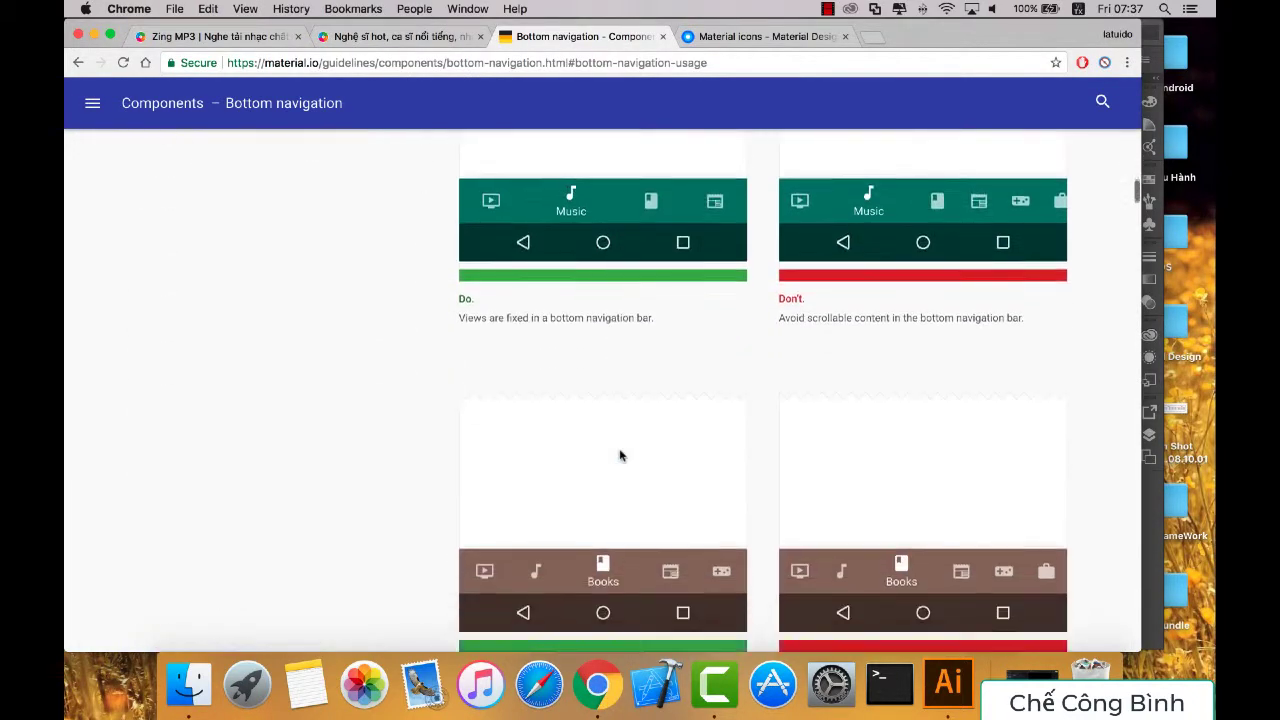
scroll(560, 334, "up", 1)
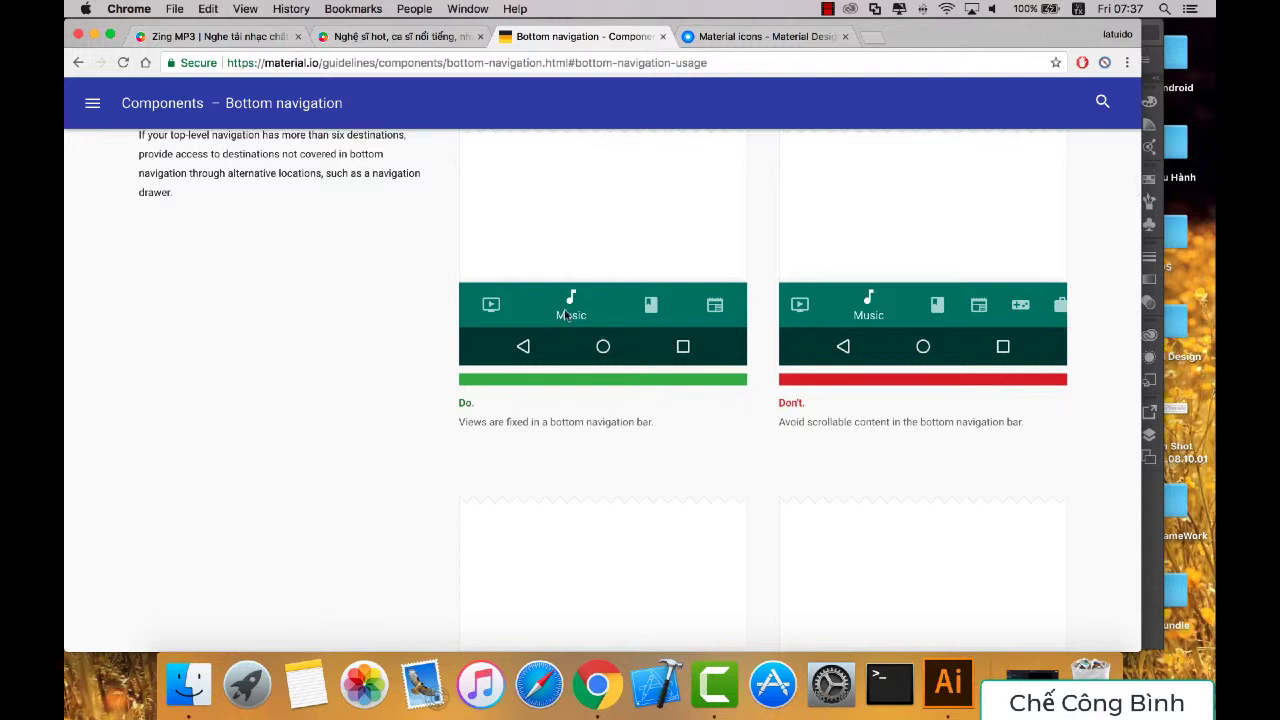
scroll(565, 315, "down", 3)
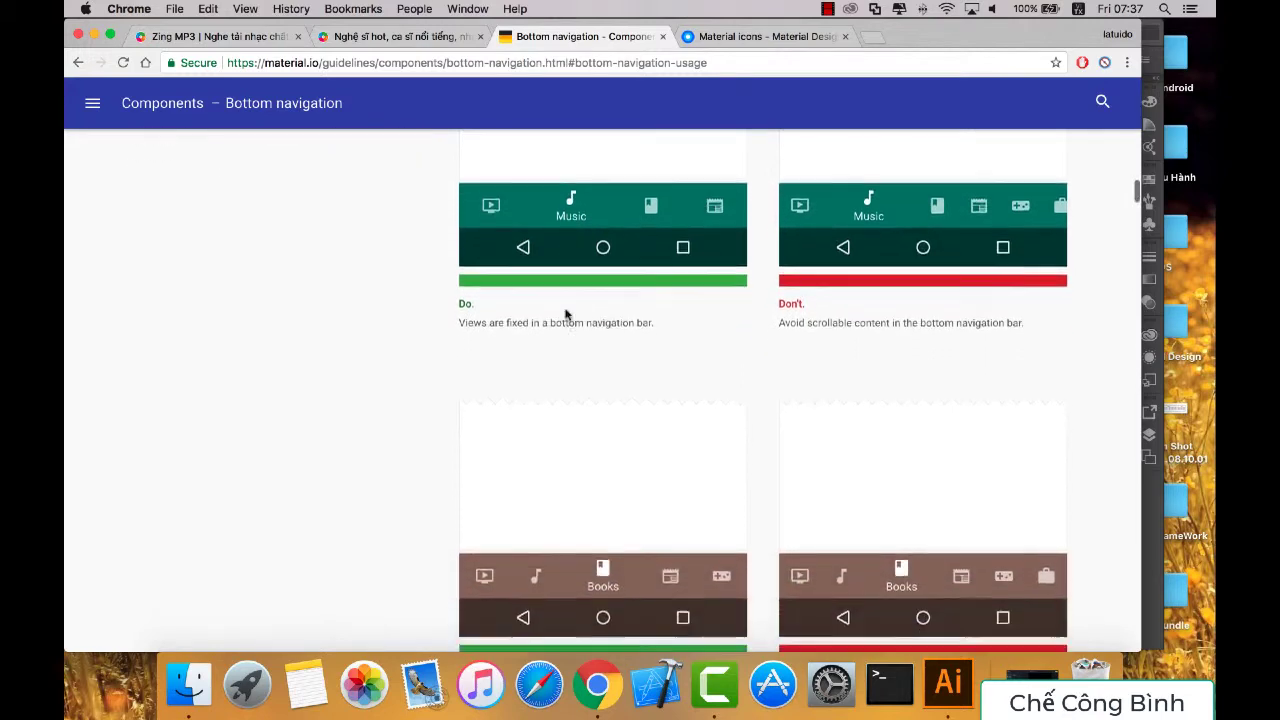
scroll(565, 315, "down", 10)
scroll(565, 315, "down", 2)
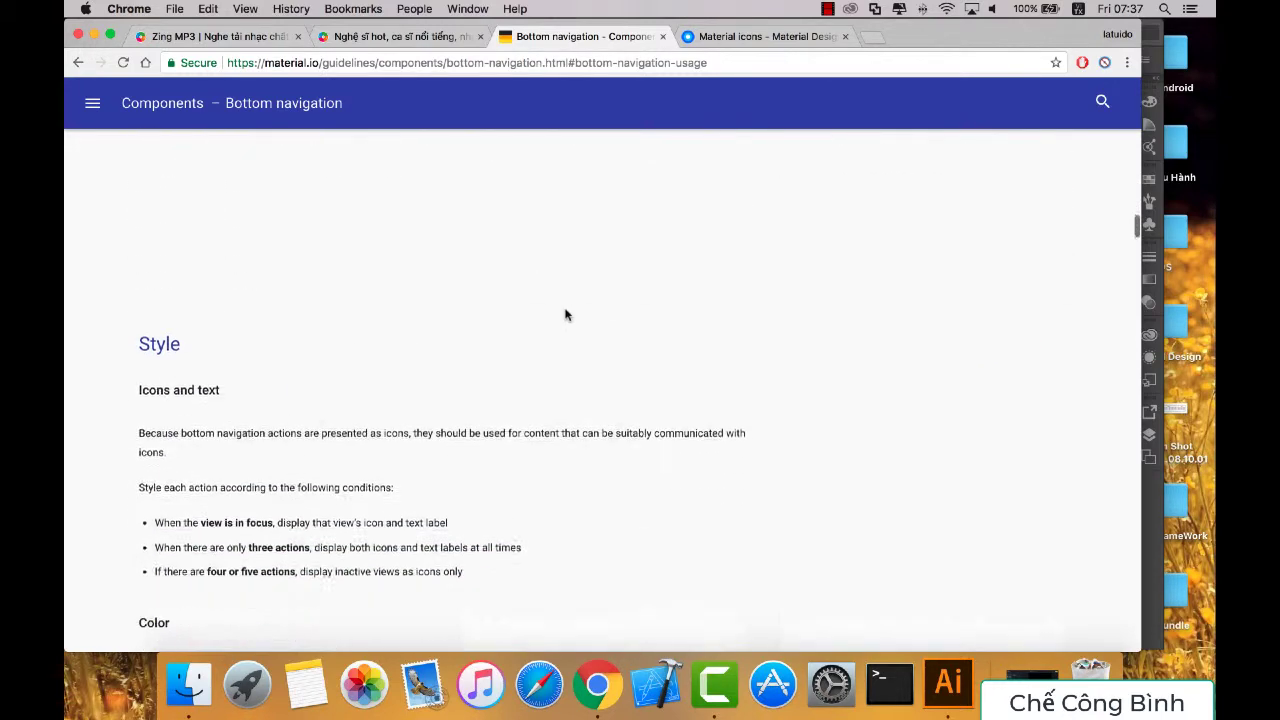
scroll(565, 315, "down", 5)
scroll(565, 315, "down", 1)
scroll(607, 310, "up", 2)
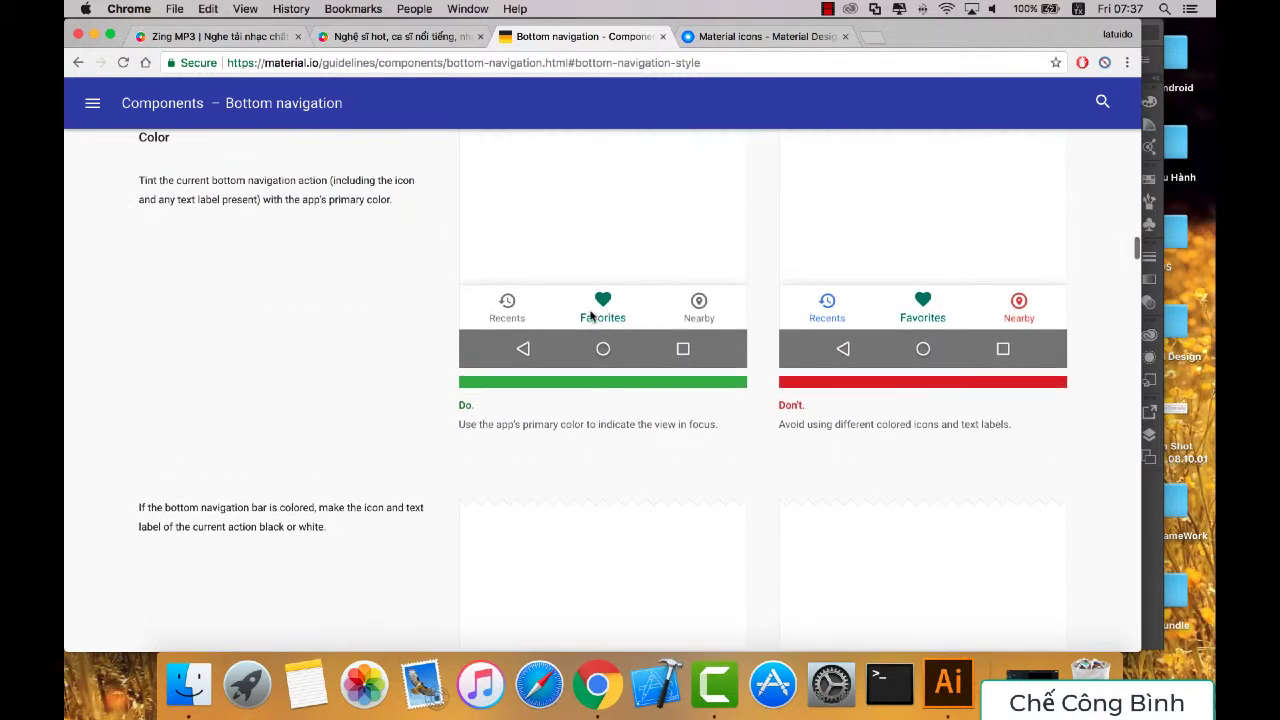
Step: Scroll down to the Specs section, then bring the iMusic mockup back up
scroll(667, 318, "down", 5)
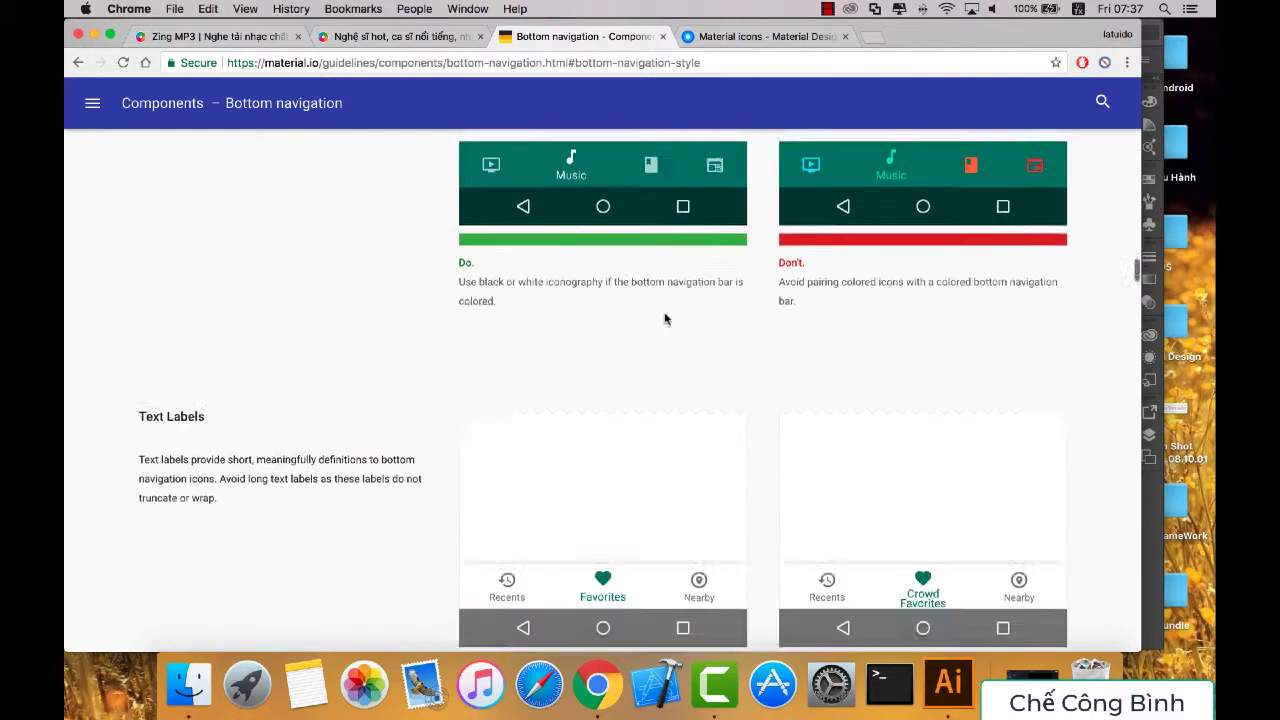
scroll(667, 318, "down", 2)
scroll(667, 318, "down", 4)
scroll(667, 318, "down", 3)
scroll(665, 318, "down", 5)
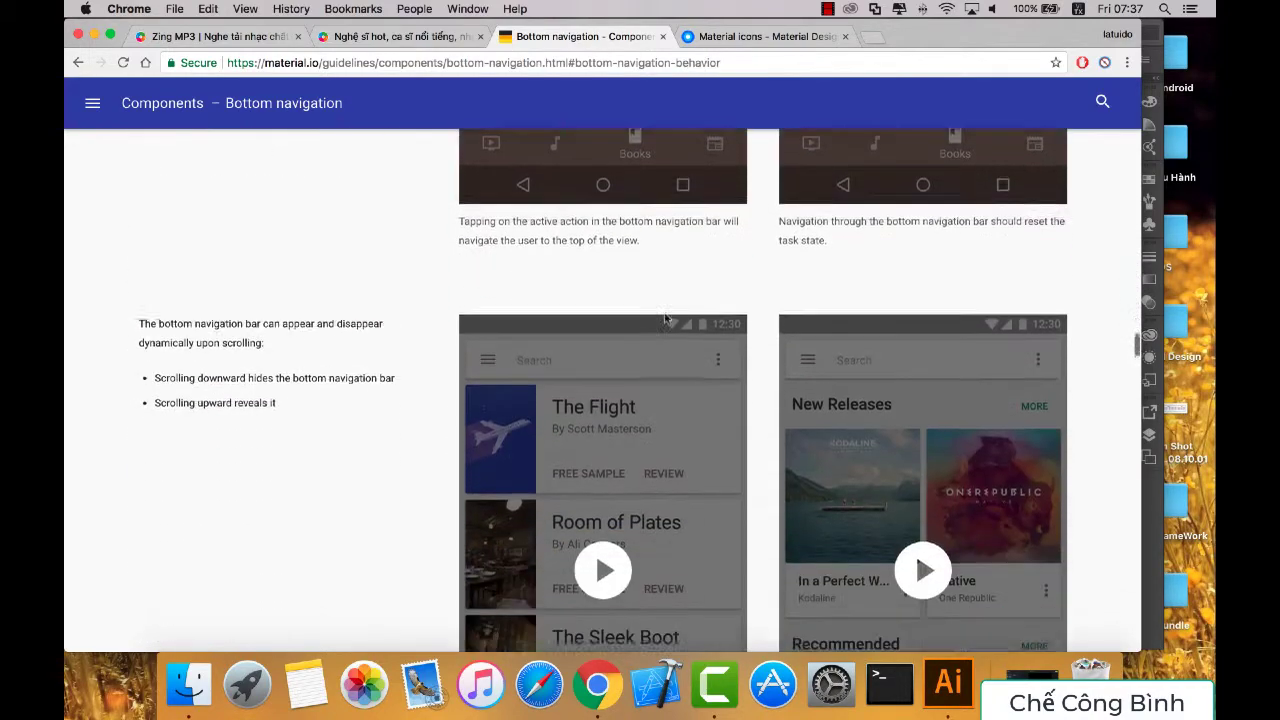
scroll(665, 318, "down", 3)
scroll(665, 318, "down", 3)
scroll(665, 318, "down", 4)
scroll(665, 318, "down", 2)
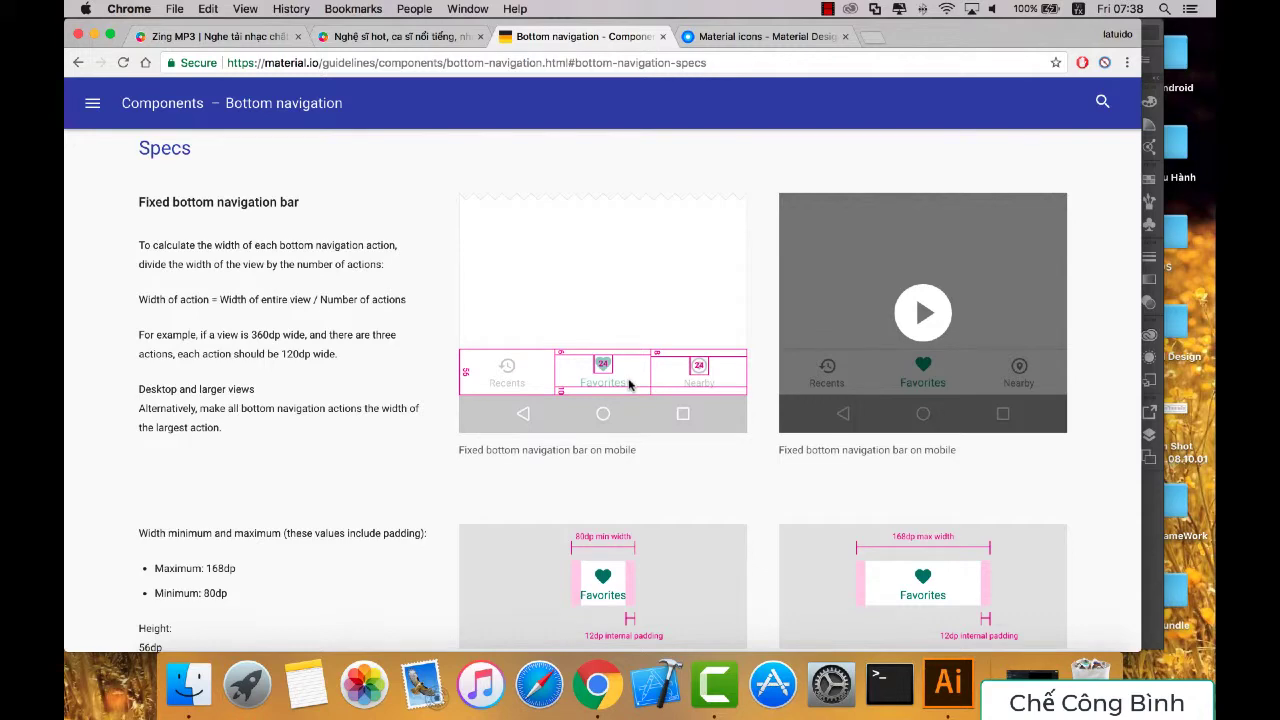
left_click(960, 688)
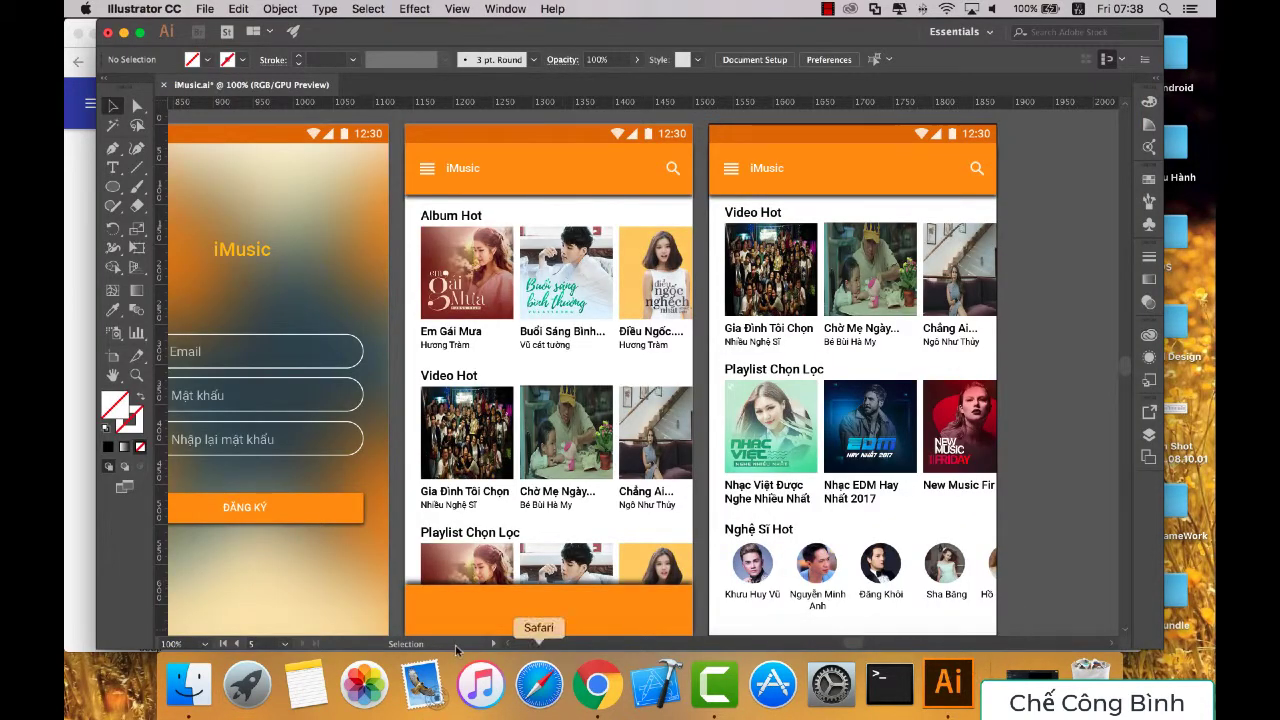
Step: Compute 360 ÷ 5 = 72 on the Dashboard Calculator for each tab's width
key("F12")
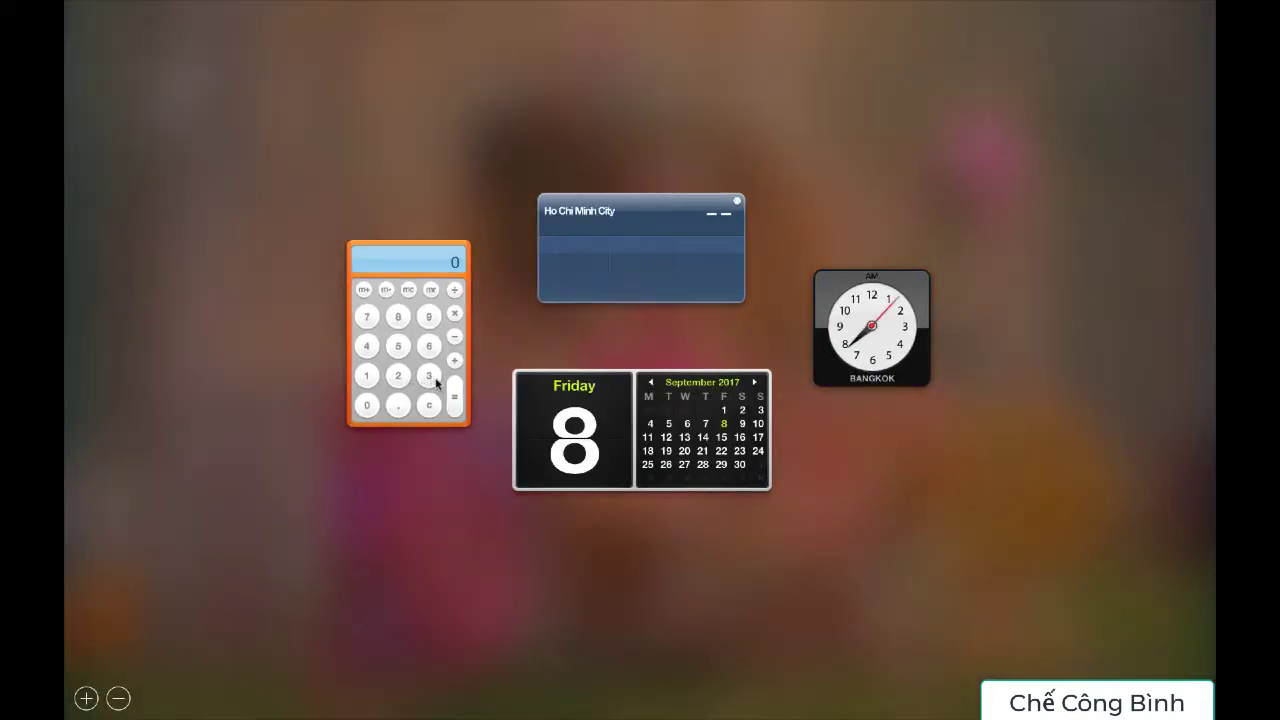
left_click(429, 375)
left_click(431, 346)
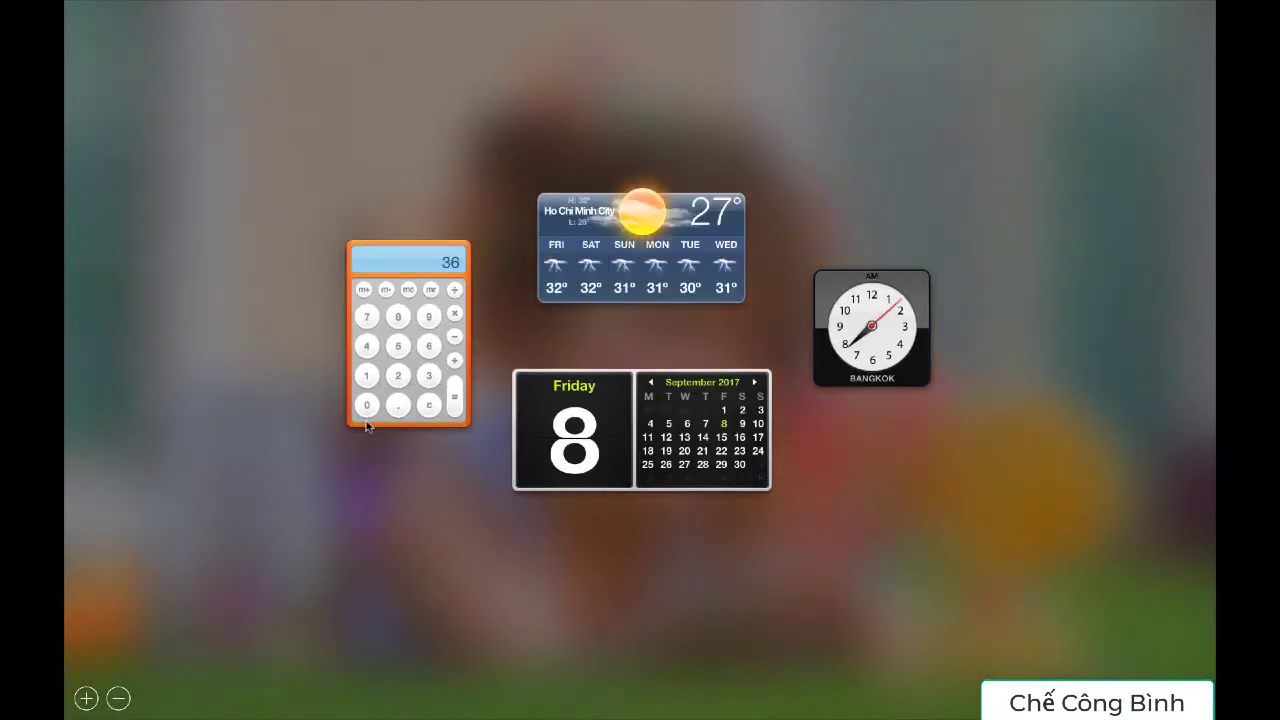
left_click(368, 404)
left_click(455, 290)
left_click(397, 346)
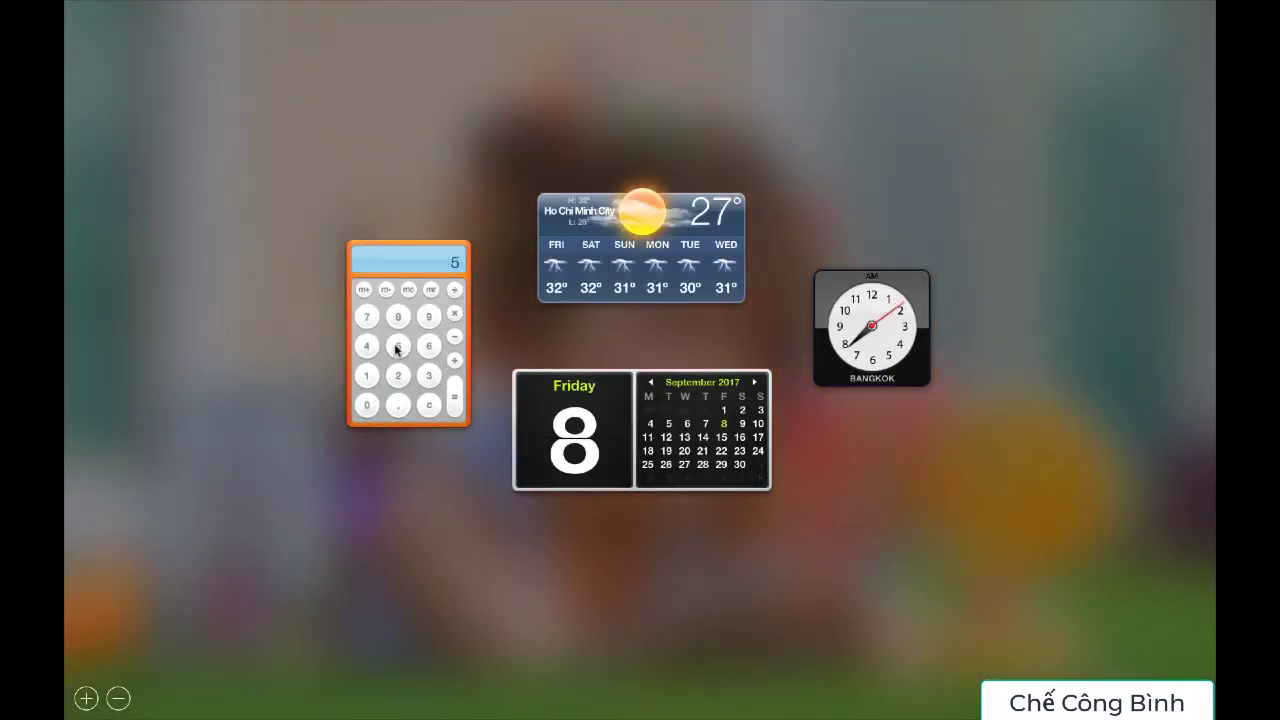
left_click(458, 406)
Step: Create a 72 px-wide rectangle through the Rectangle dialog on the middle screen
left_click(526, 544)
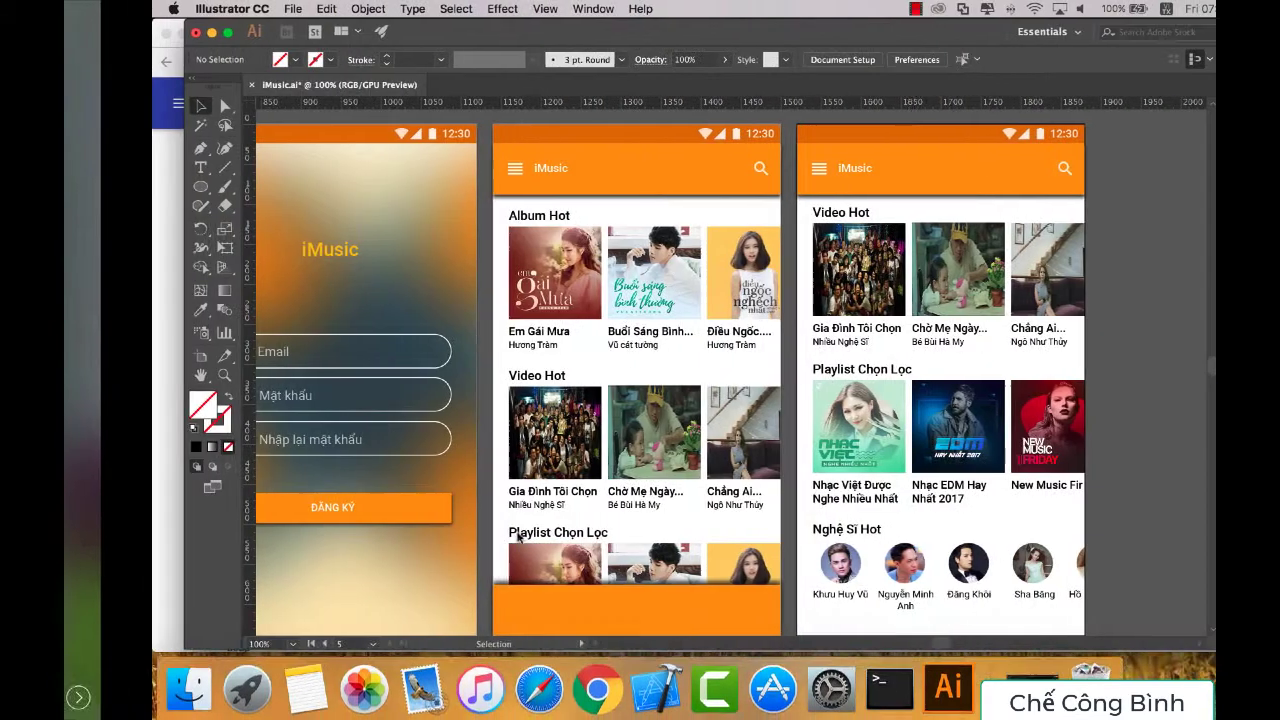
left_click(113, 167)
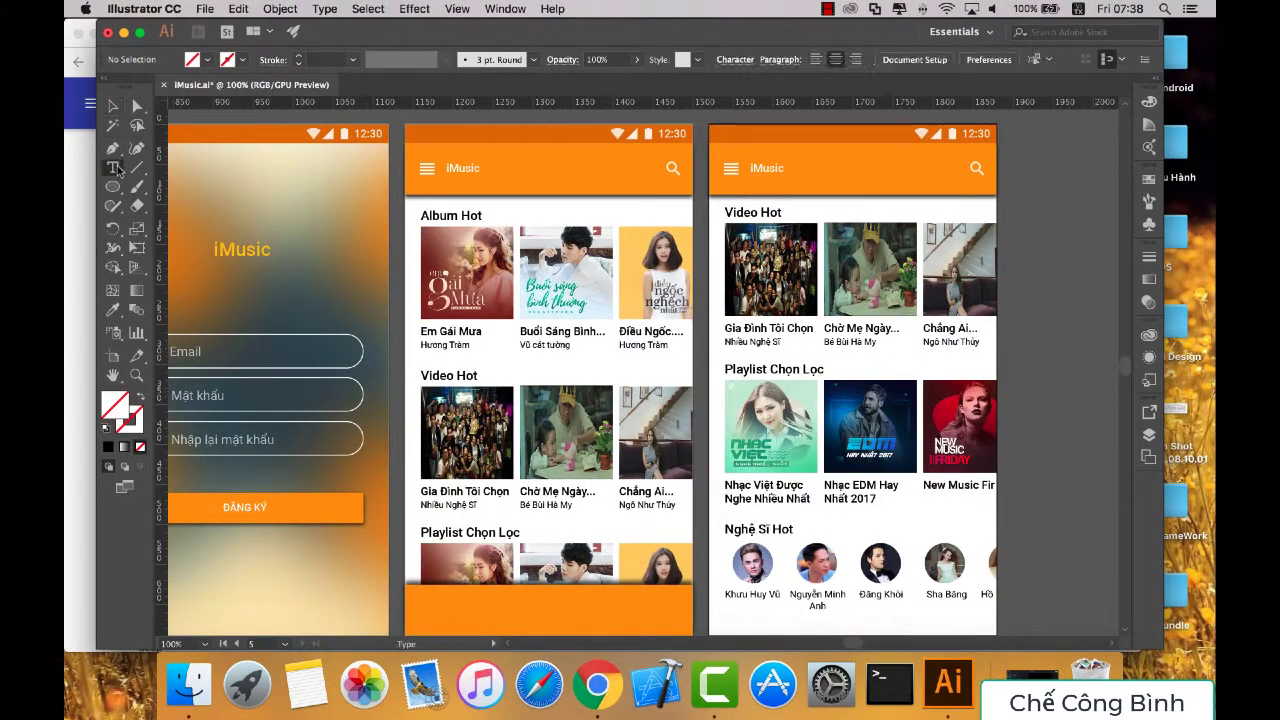
left_click(113, 188)
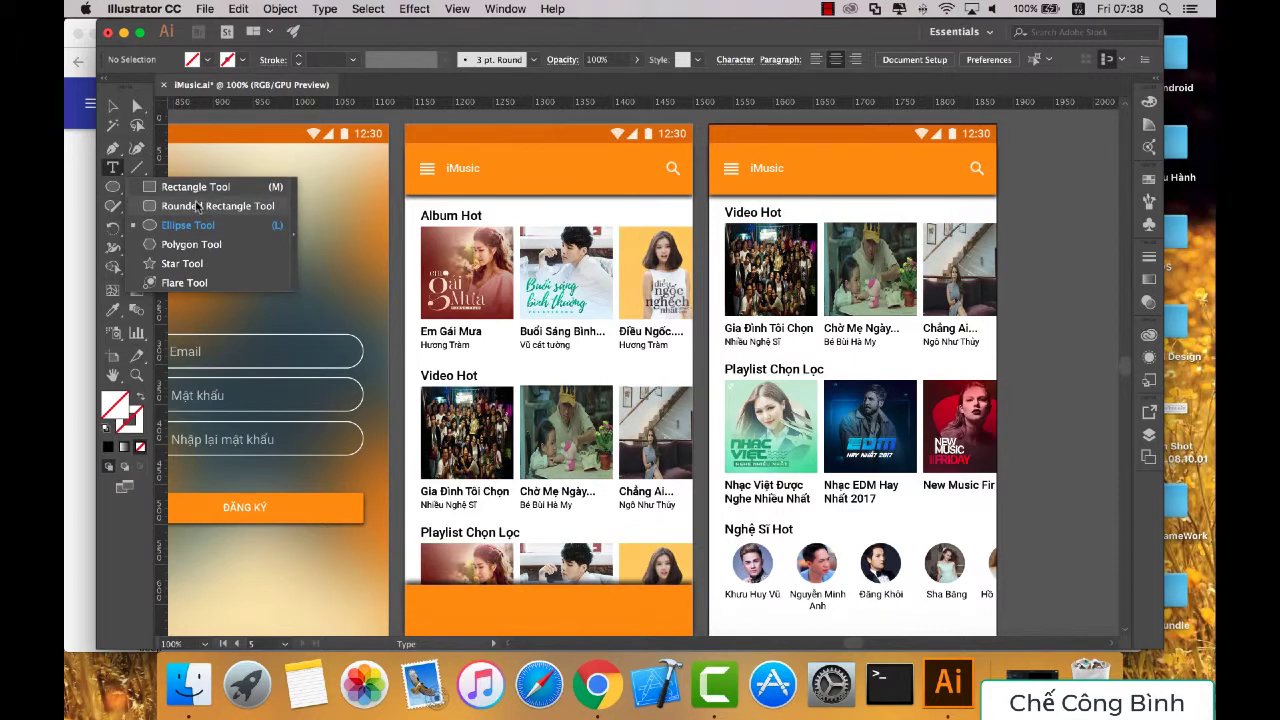
left_click(190, 185)
left_click(461, 598)
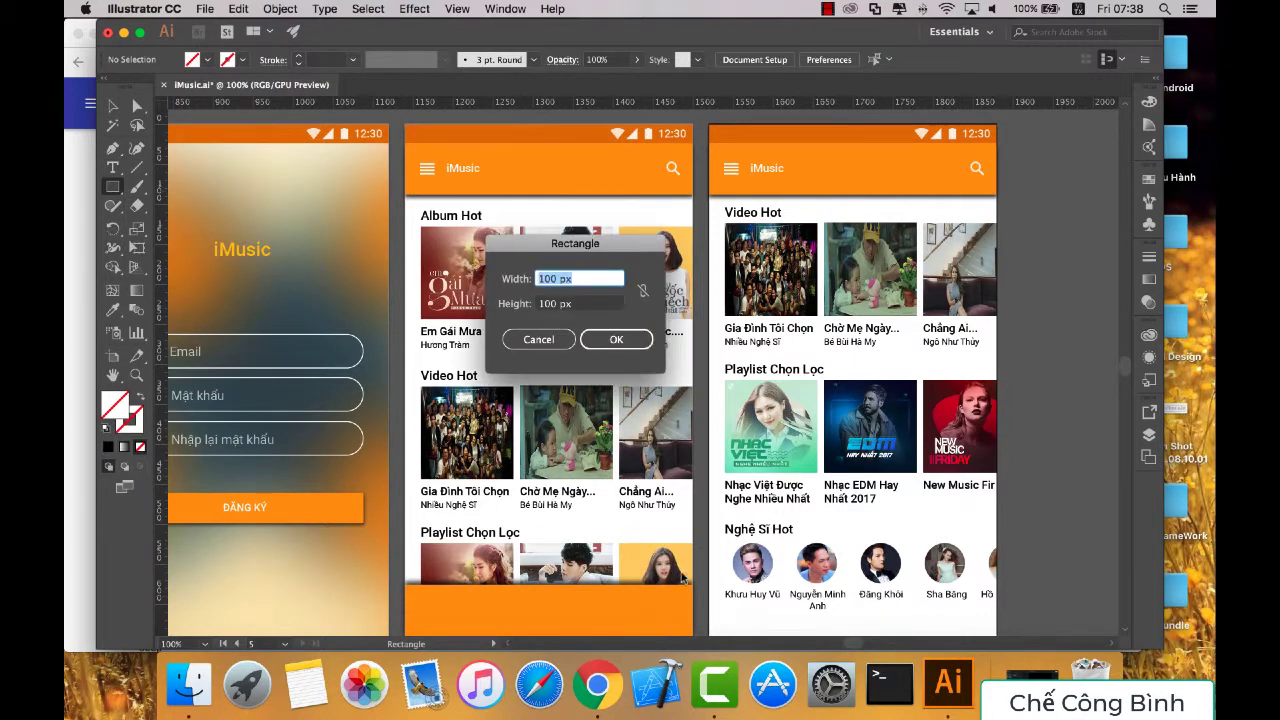
key("Left")
key("Return")
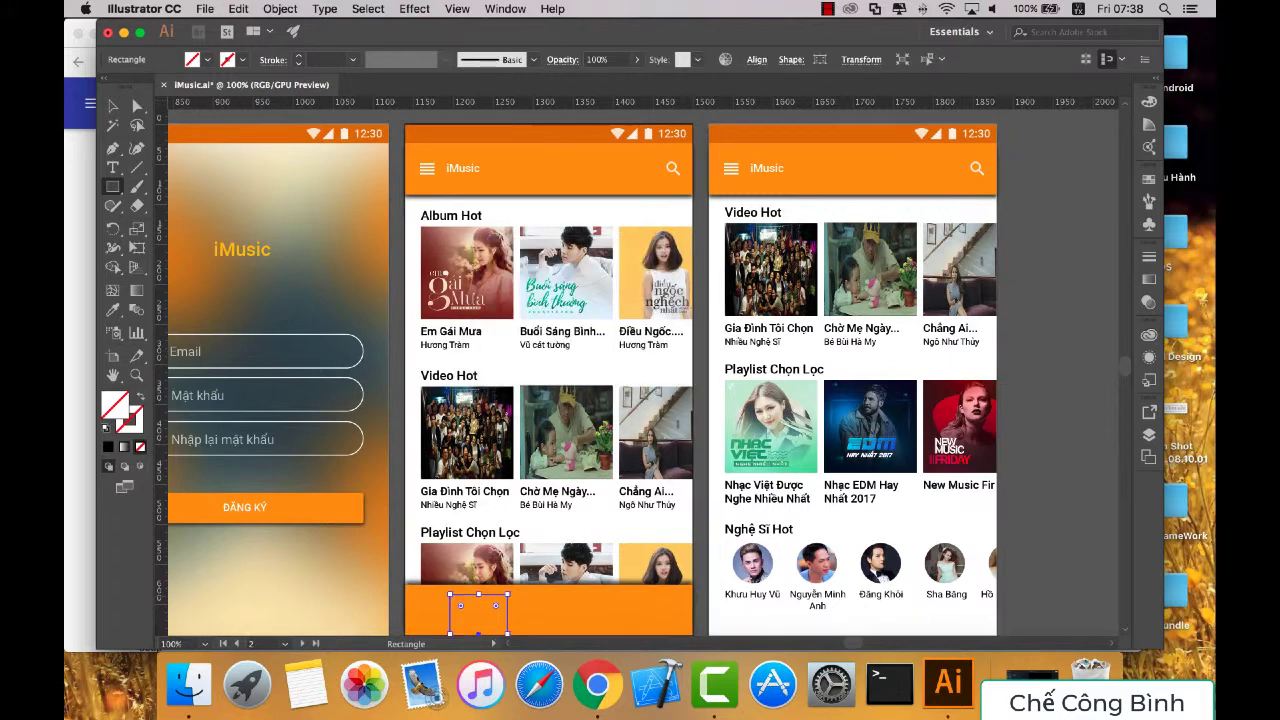
Step: Stretch the rectangle to the bar's 68 px height and nudge it to the bar's left end
scroll(500, 424, "down", 2)
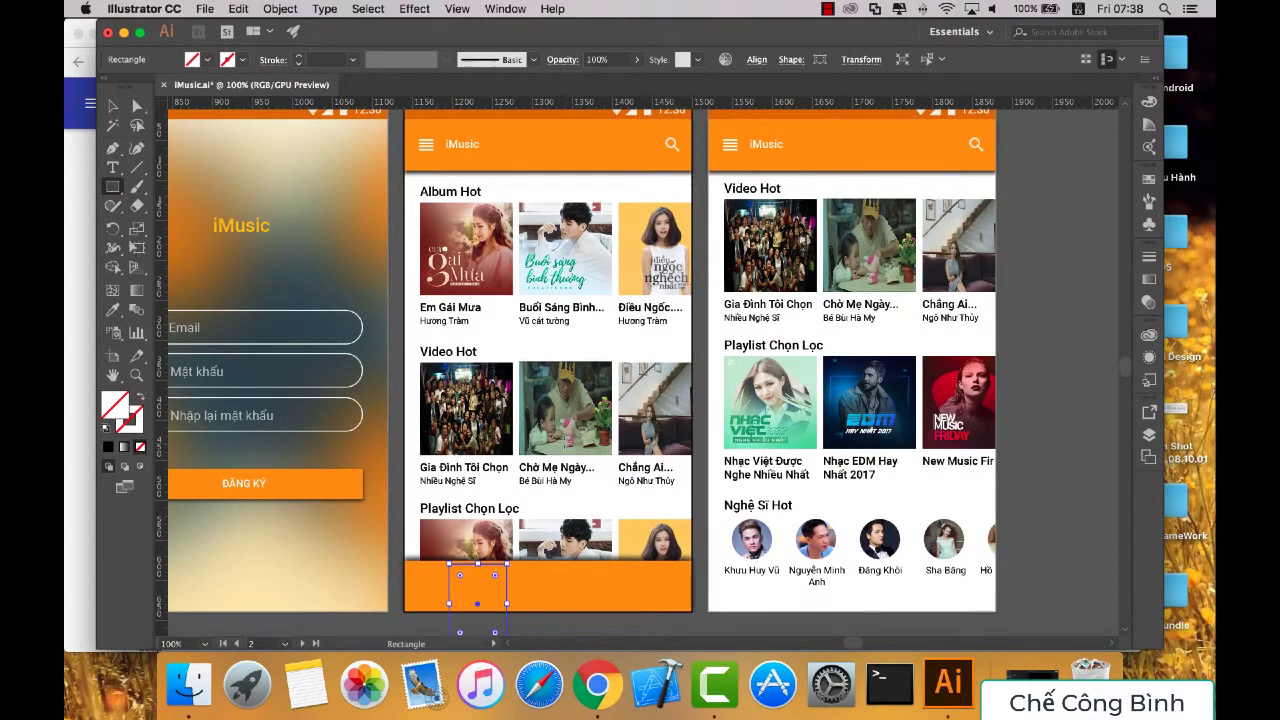
scroll(476, 578, "down", 5)
left_click_drag(477, 534, 477, 541)
left_click_drag(477, 493, 475, 490)
key("shift+Left")
key("shift+Left")
key("shift+Left")
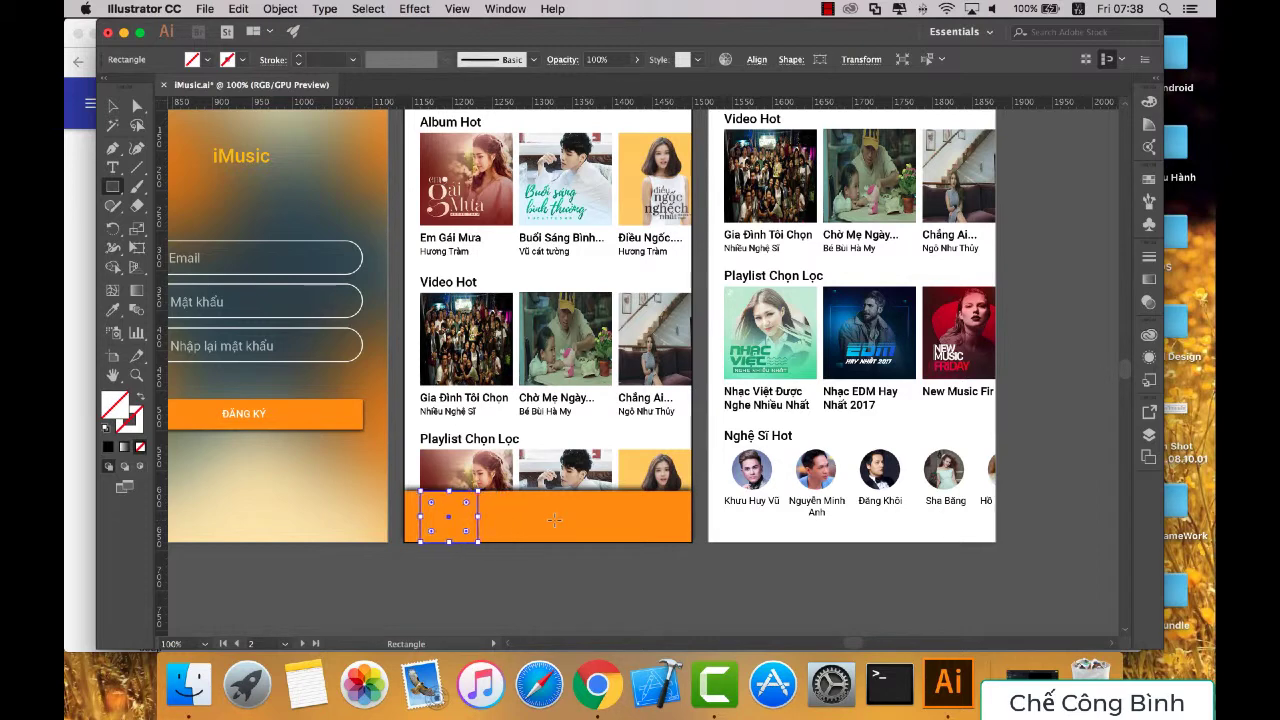
key("shift+Left")
key("shift+Left")
key("shift+Left")
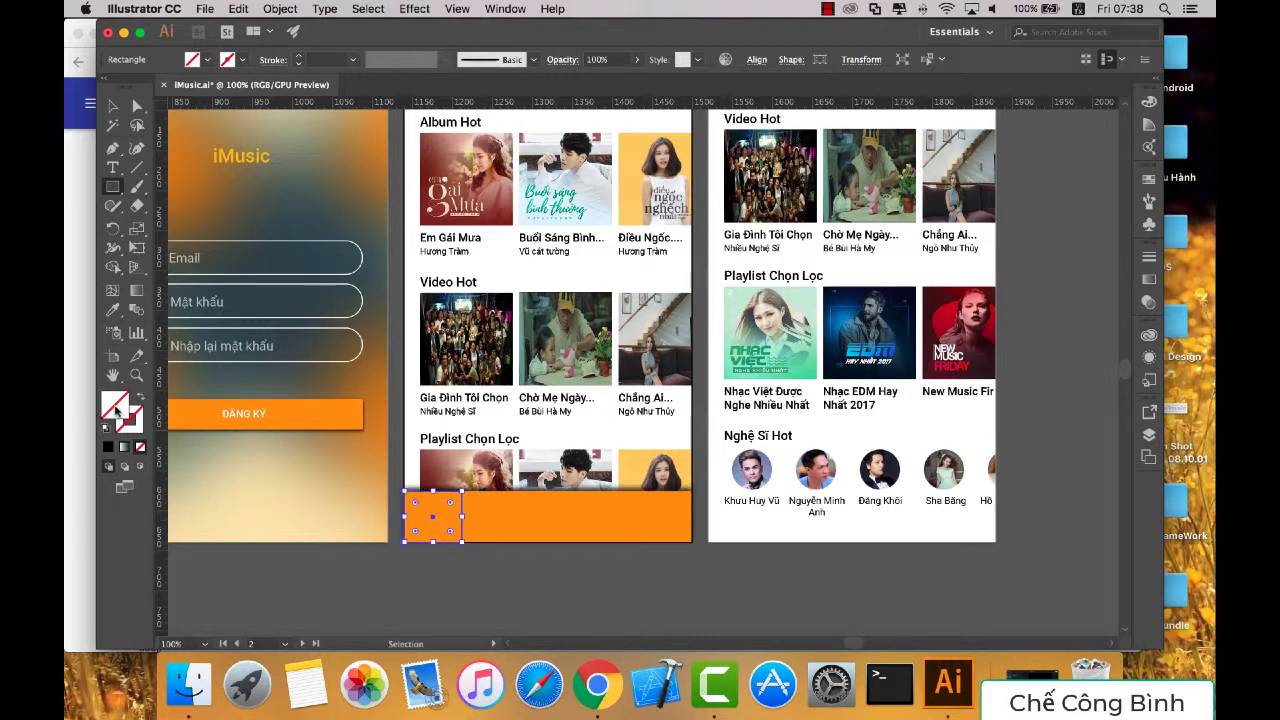
Step: Fill the 72 px tab rectangle with magenta
double_click(116, 406)
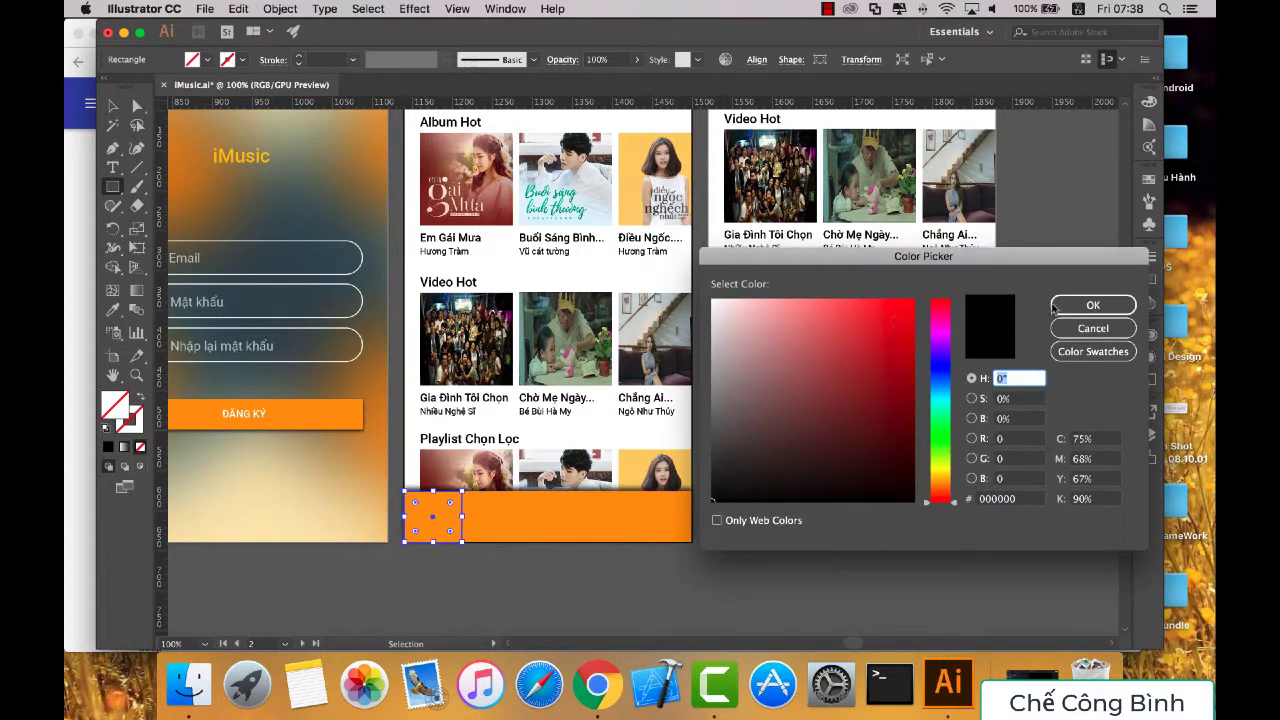
left_click(1072, 328)
left_click(200, 60)
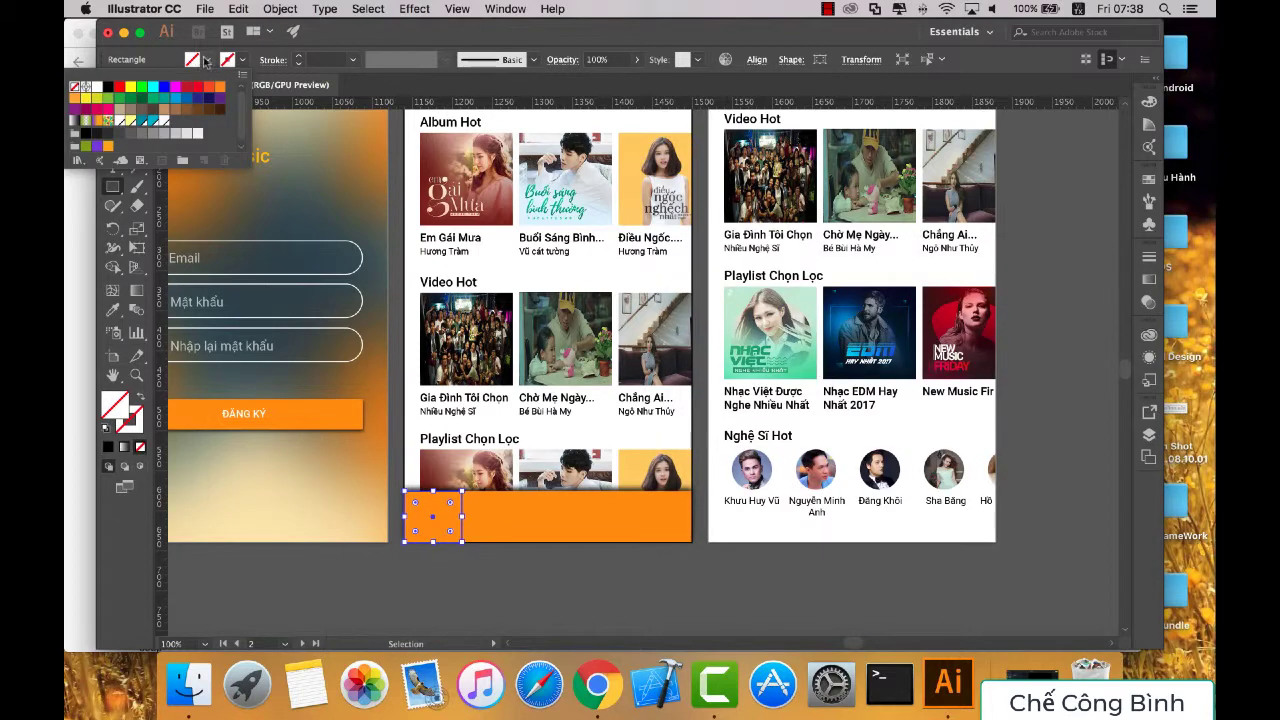
left_click(175, 87)
left_click(262, 627)
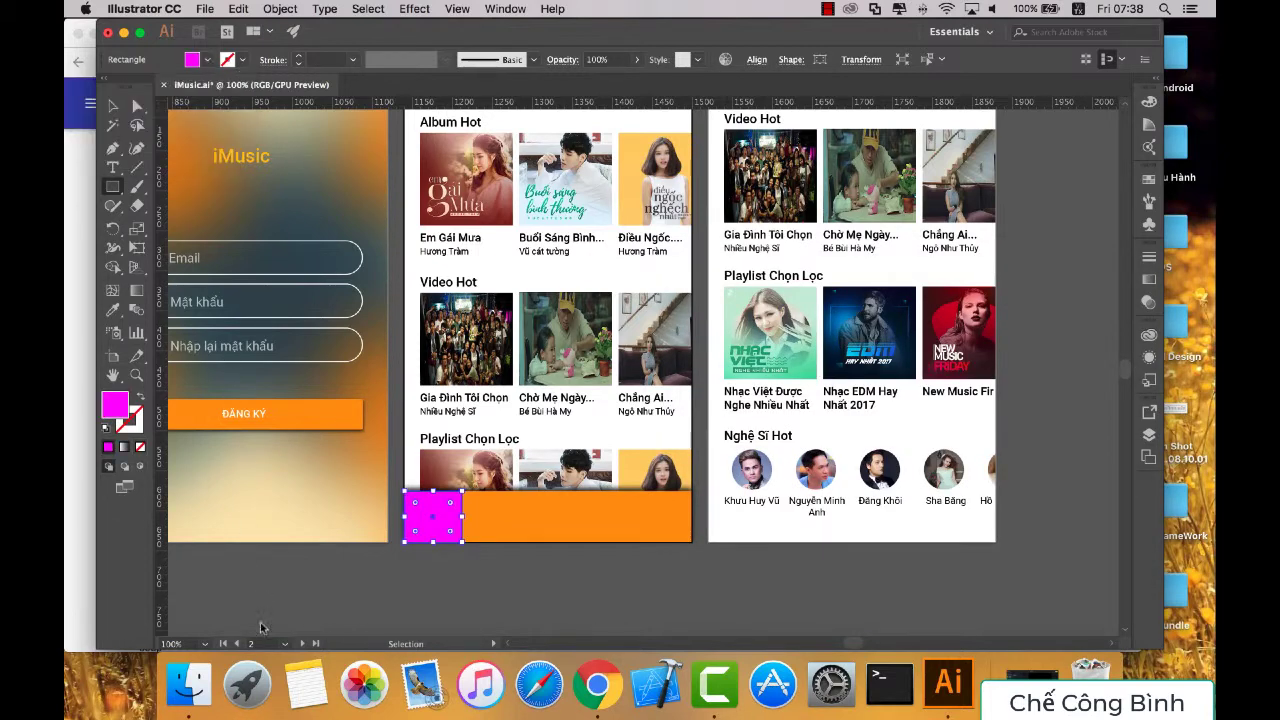
left_click(456, 564)
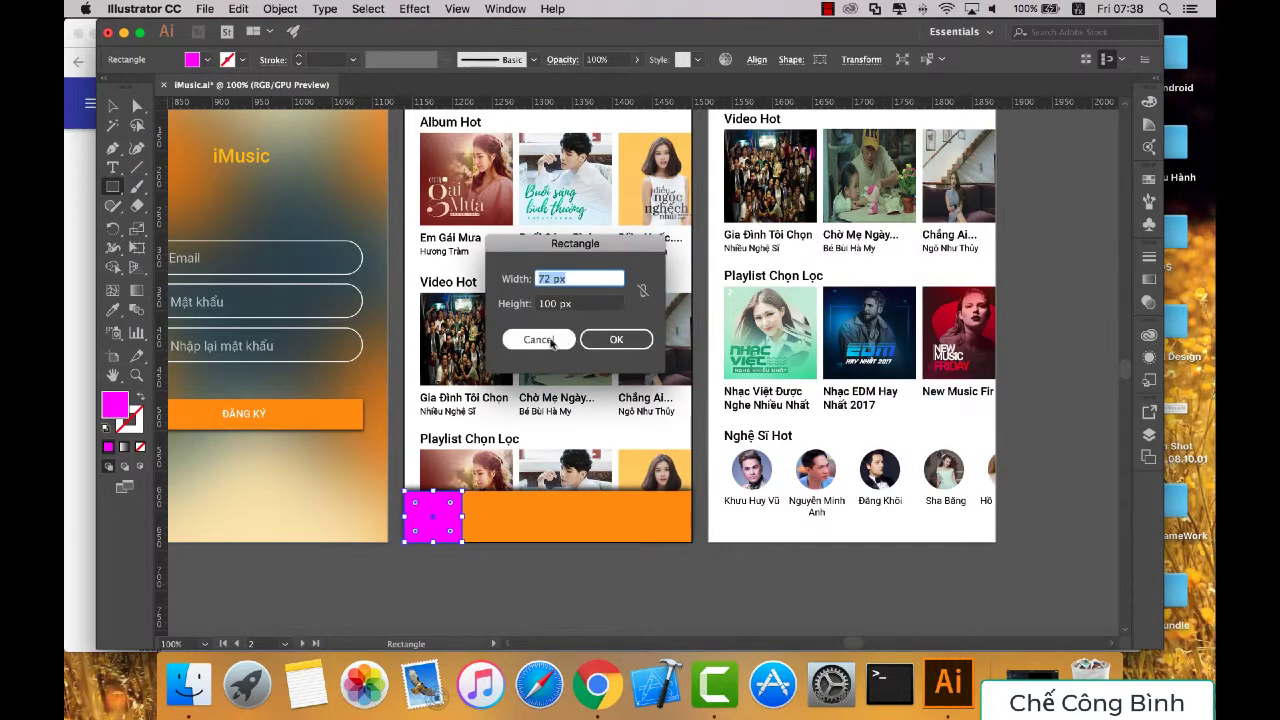
left_click(538, 340)
Step: Alt-drag a copy beside it and fill the copy dark red
left_click(114, 106)
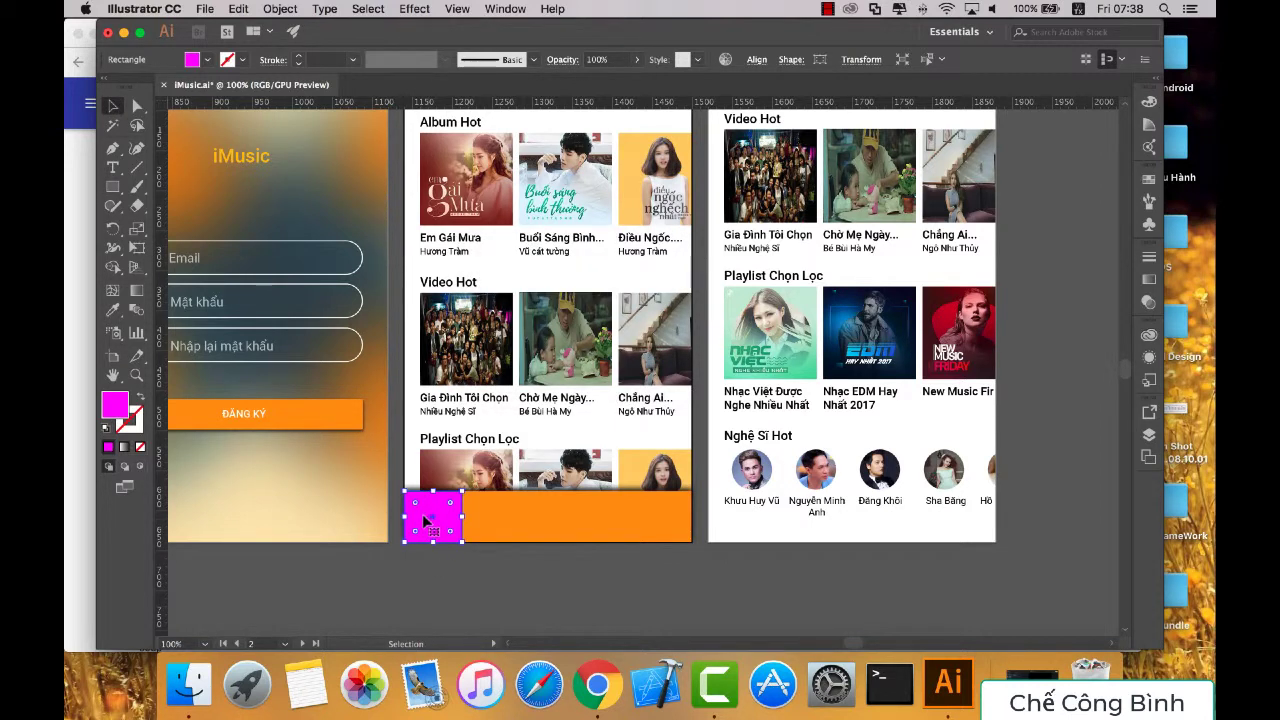
left_click_drag(426, 521, 477, 516)
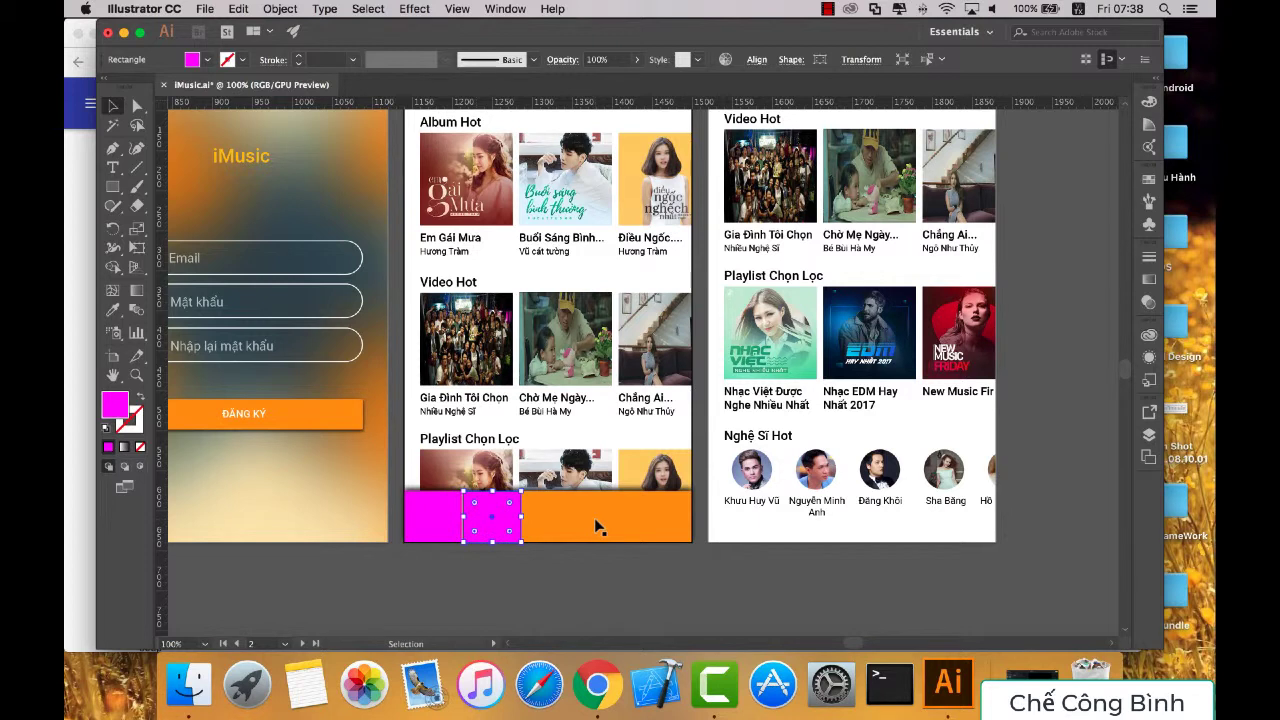
key("Left")
key("Left")
left_click(207, 60)
left_click(186, 87)
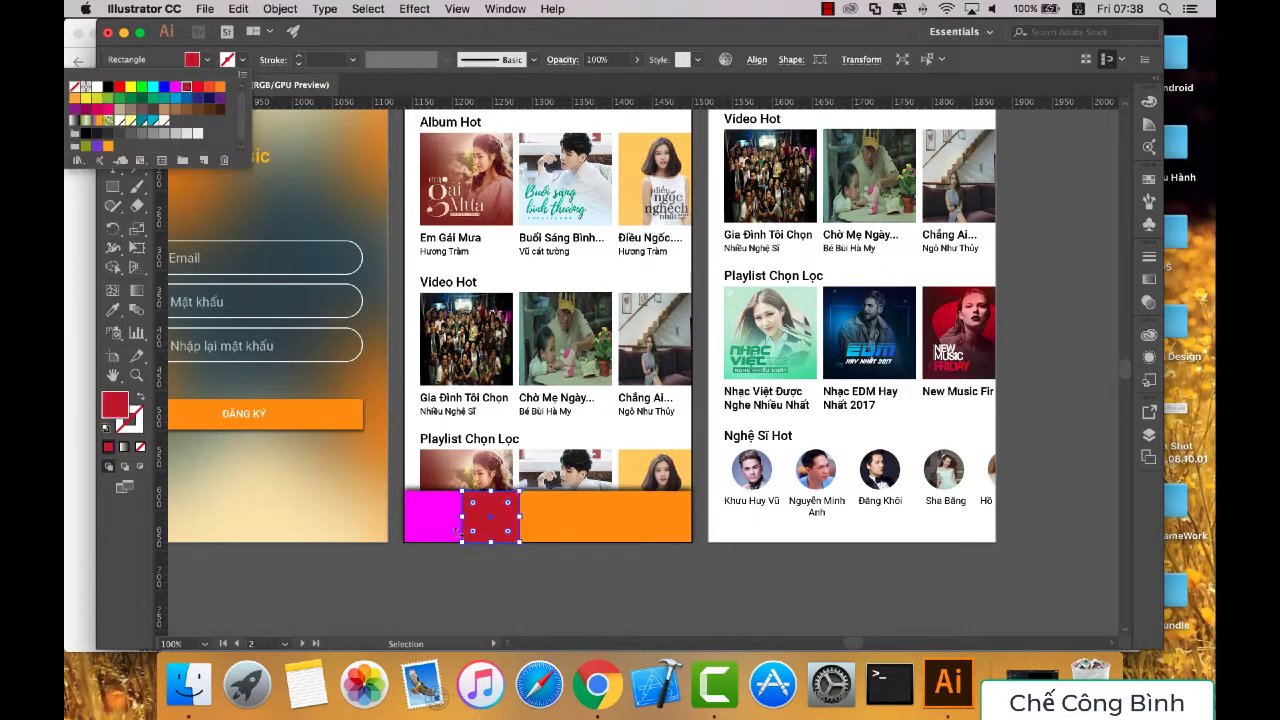
left_click(454, 583)
Step: Add a third copy to the right filled bright red
left_click_drag(501, 514, 559, 509)
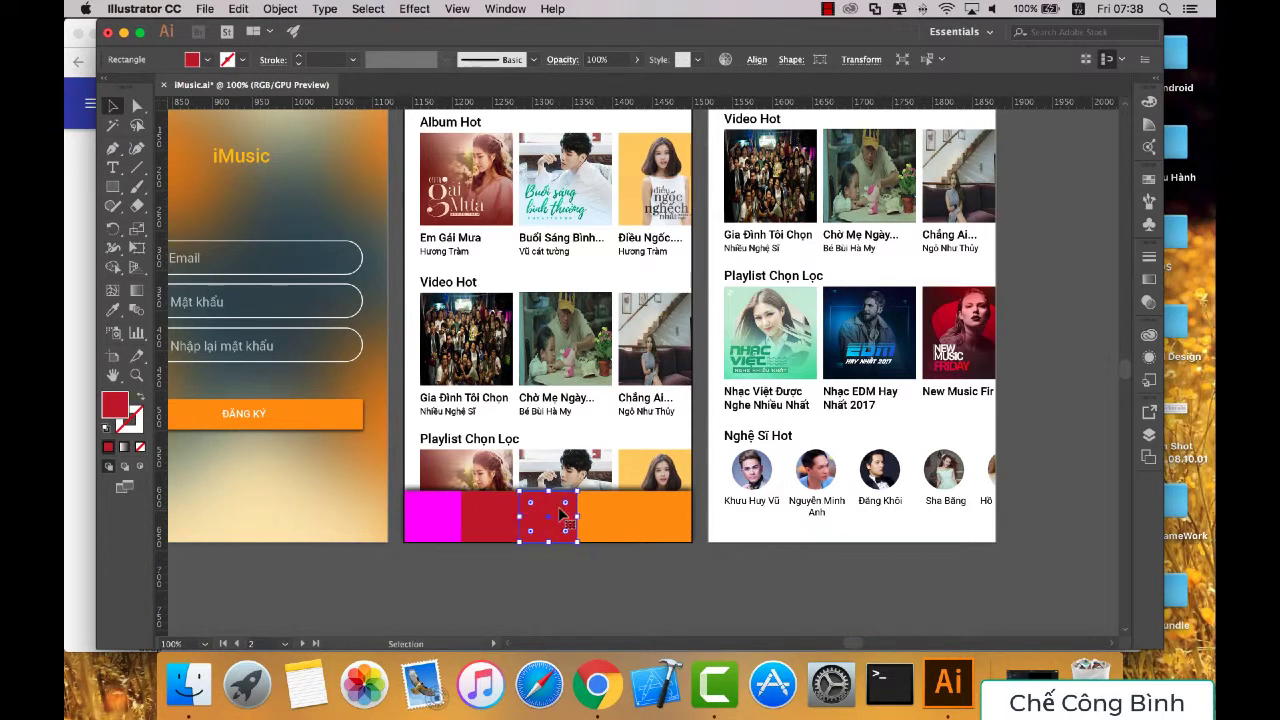
left_click(206, 60)
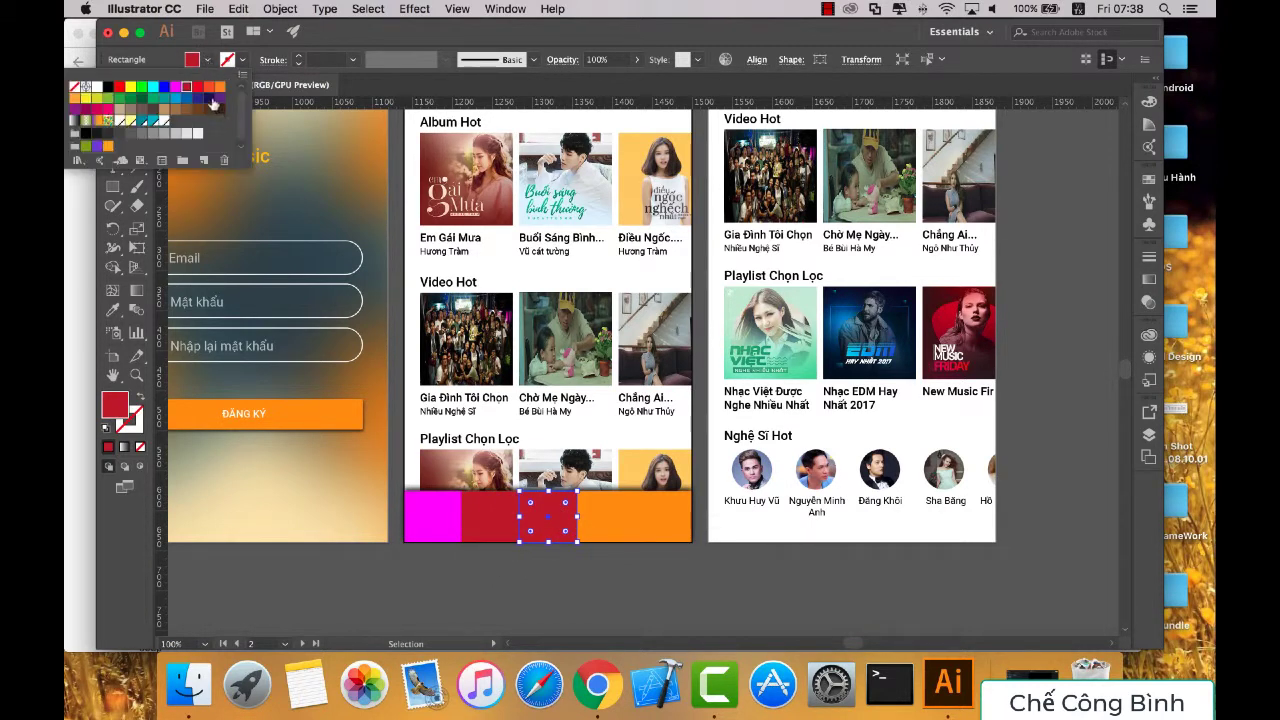
left_click(197, 88)
left_click(310, 506)
left_click(388, 557)
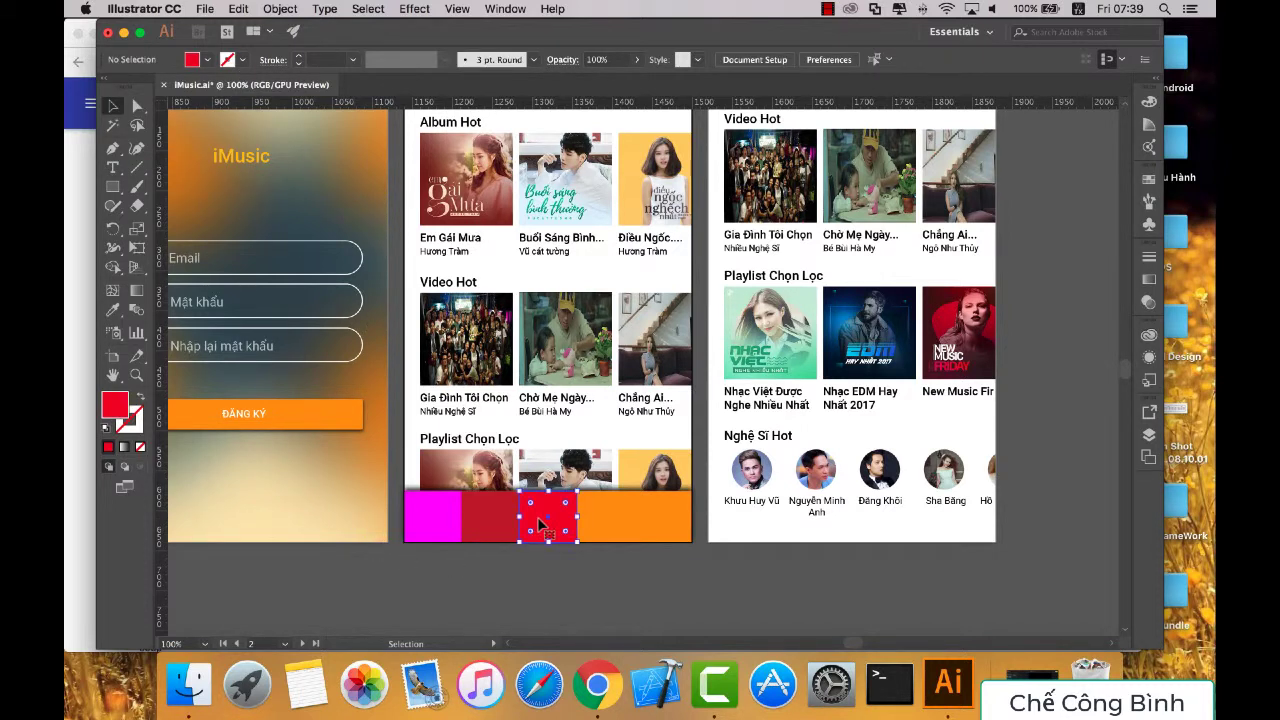
Step: Add a fourth copy to the right filled red-orange
left_click_drag(537, 517, 594, 523)
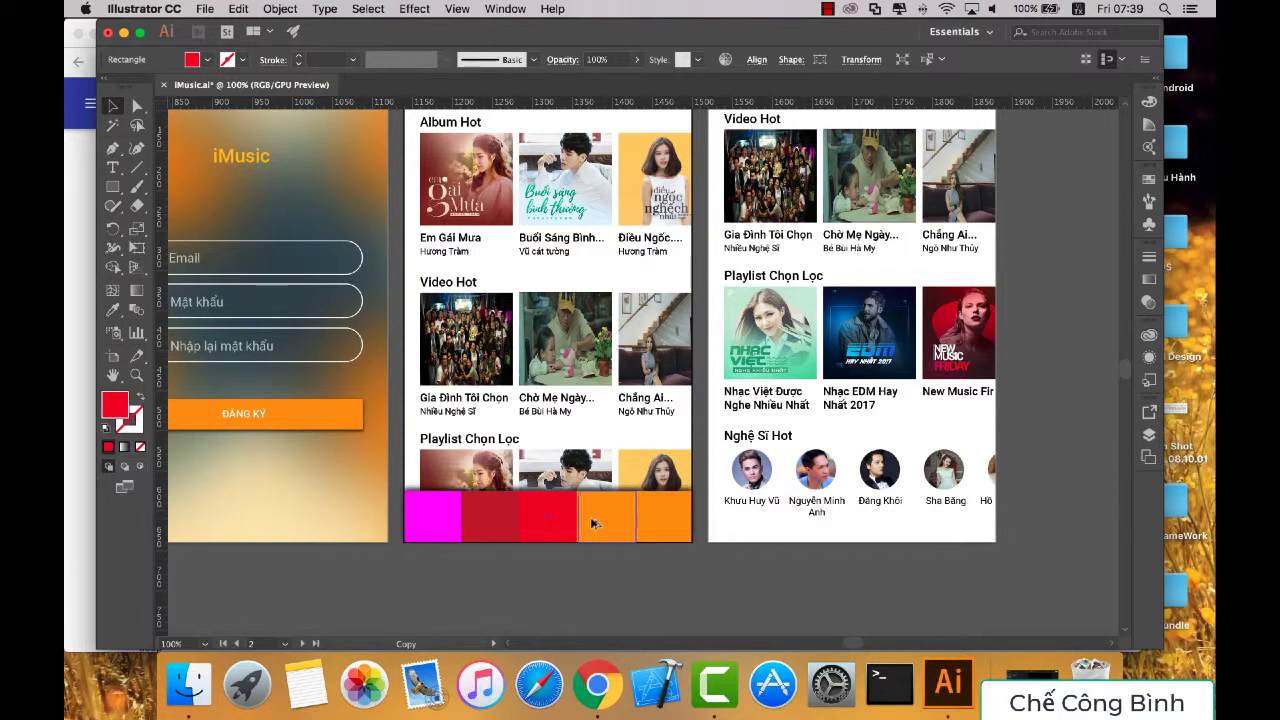
left_click(588, 591)
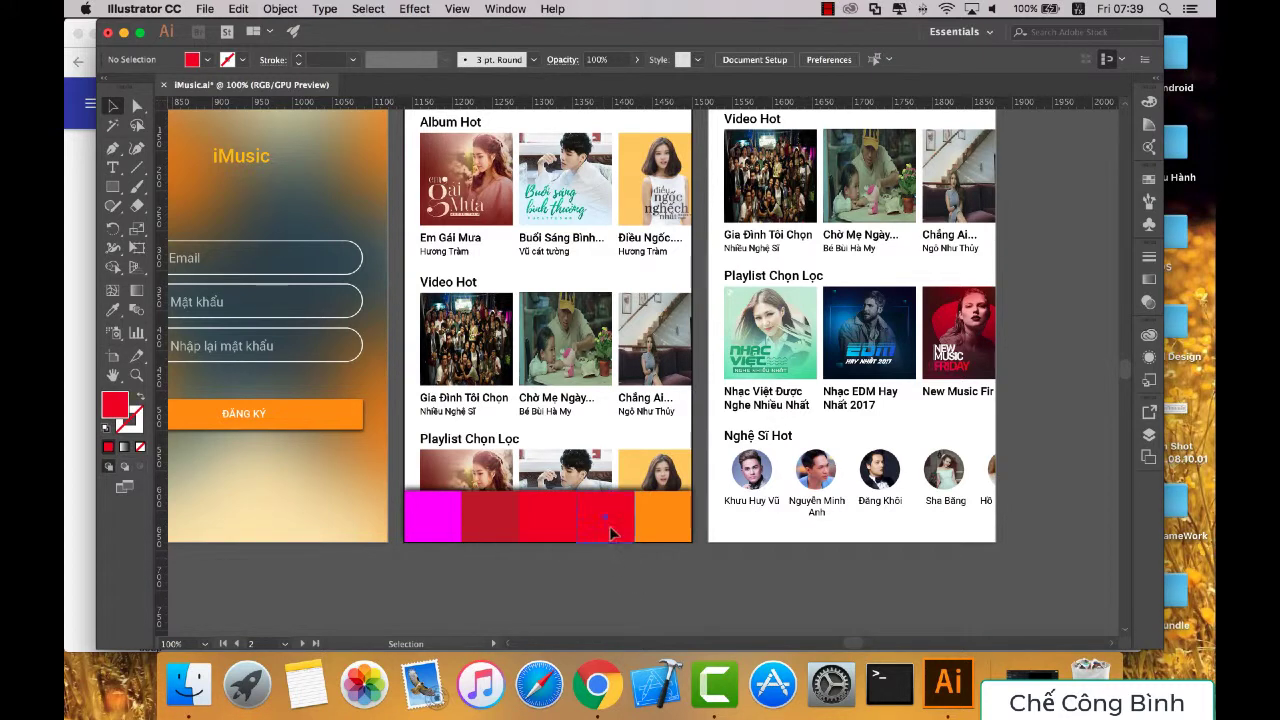
left_click(612, 533)
left_click(207, 60)
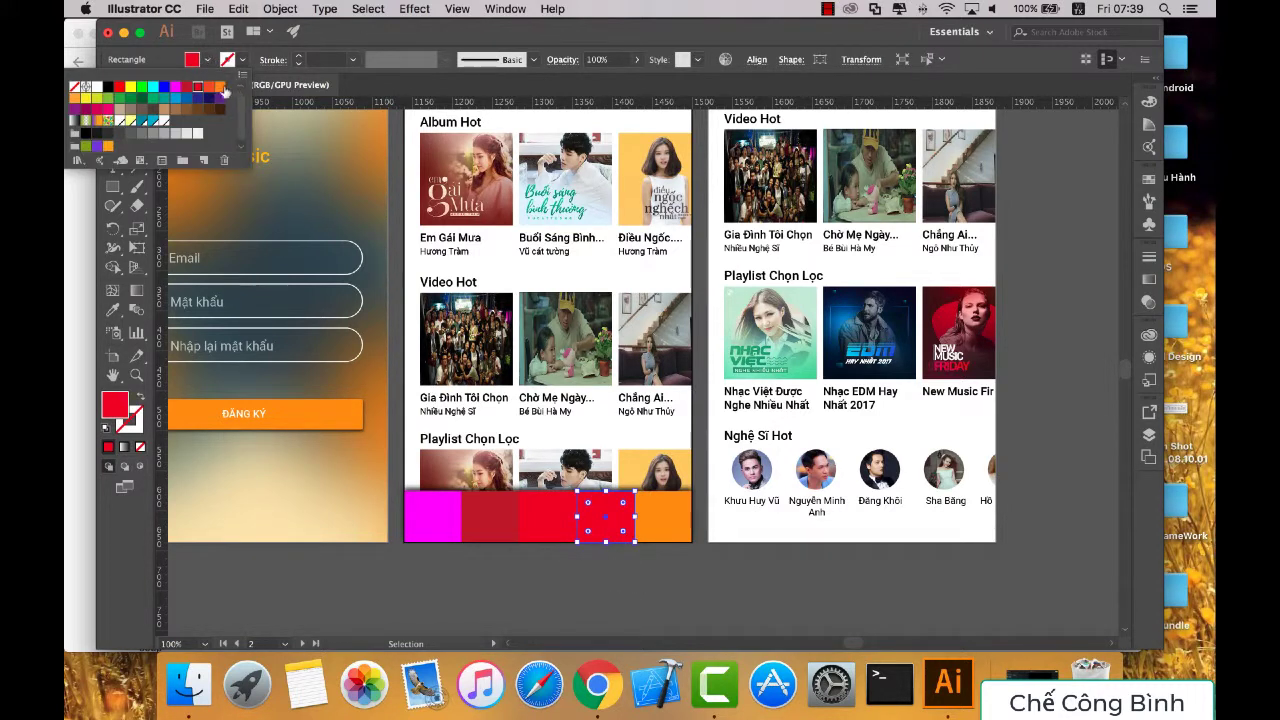
left_click(219, 87)
left_click(208, 86)
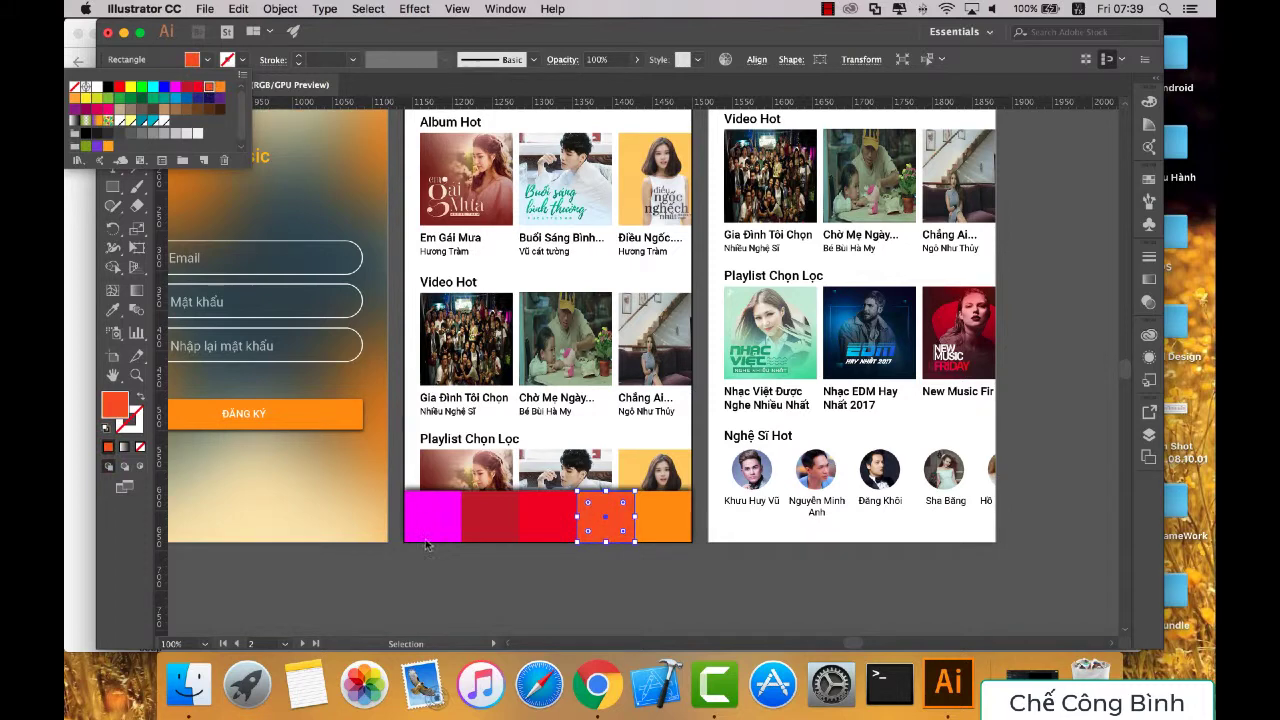
Step: Deselect the tiles and zoom the view to 200%
left_click(590, 578)
left_click(688, 590)
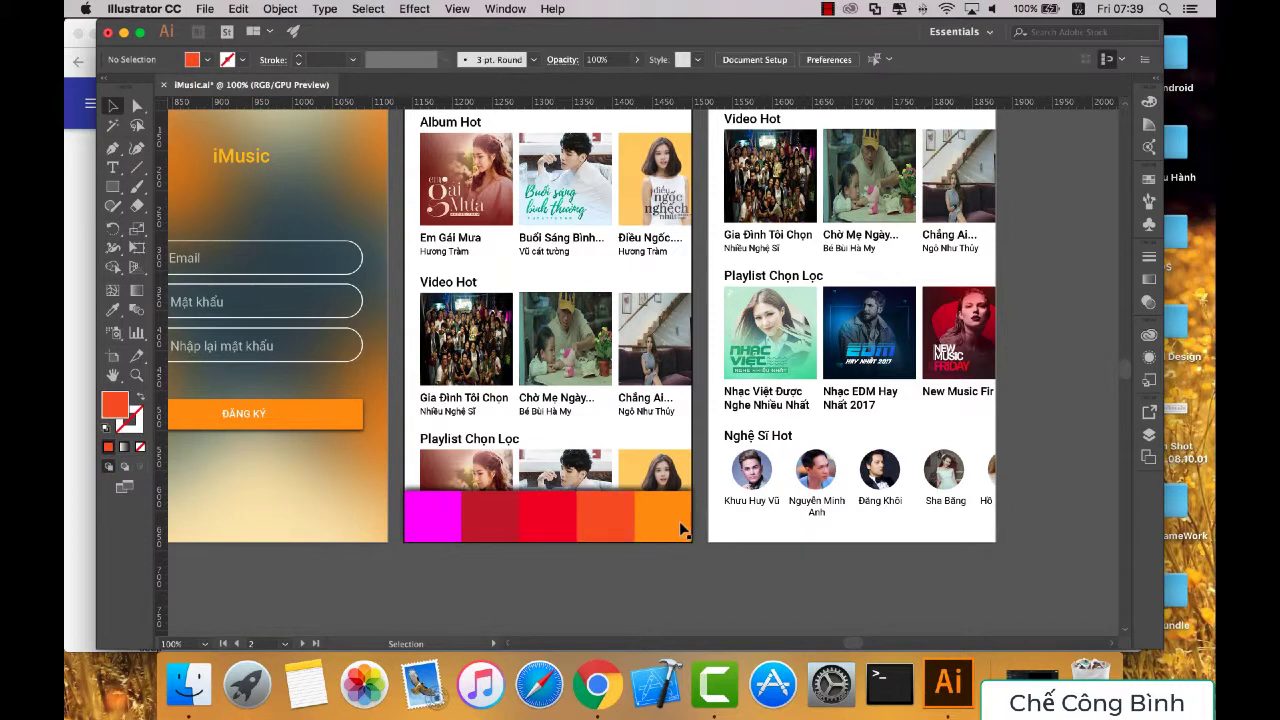
left_click(215, 645)
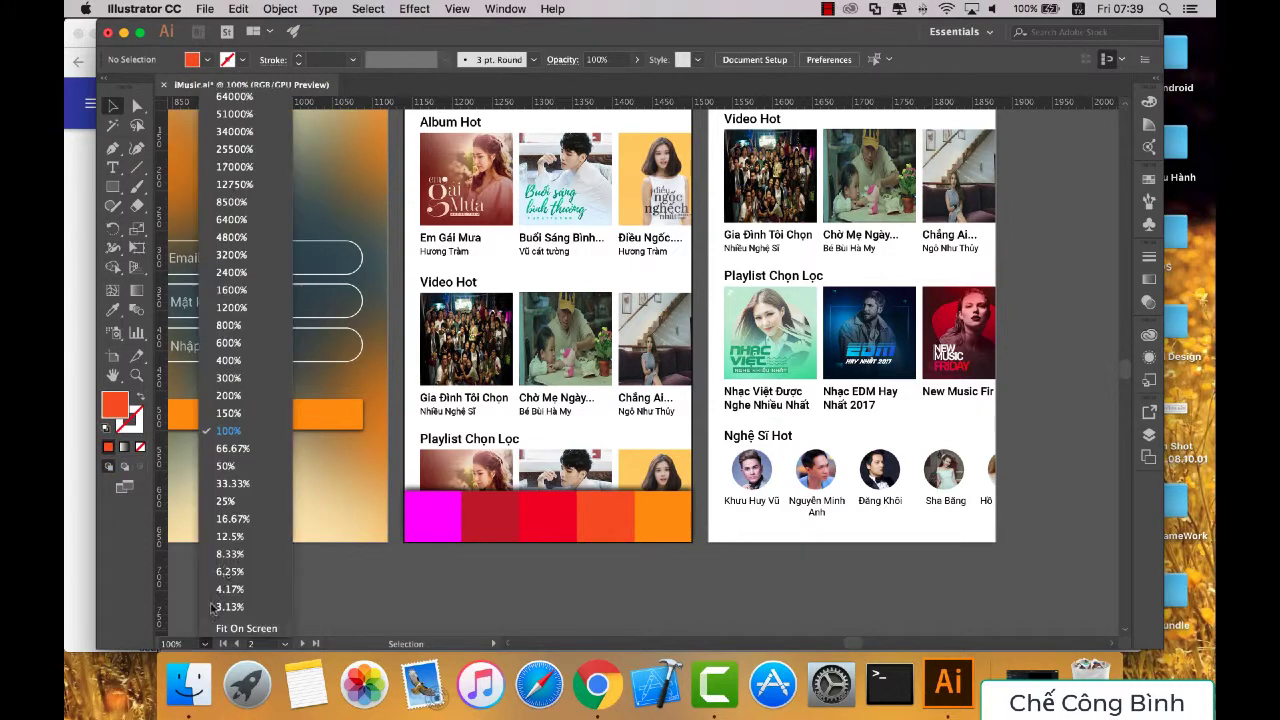
left_click(226, 398)
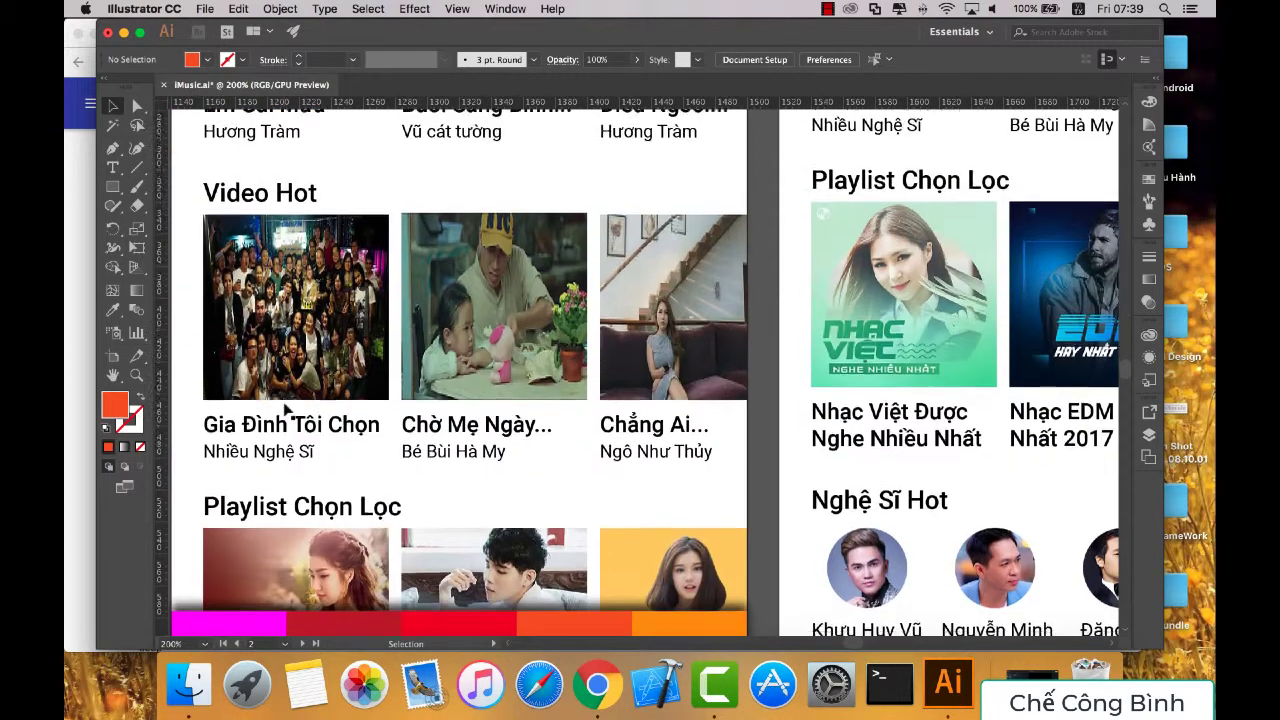
scroll(290, 460, "down", 3)
scroll(293, 465, "left", 2)
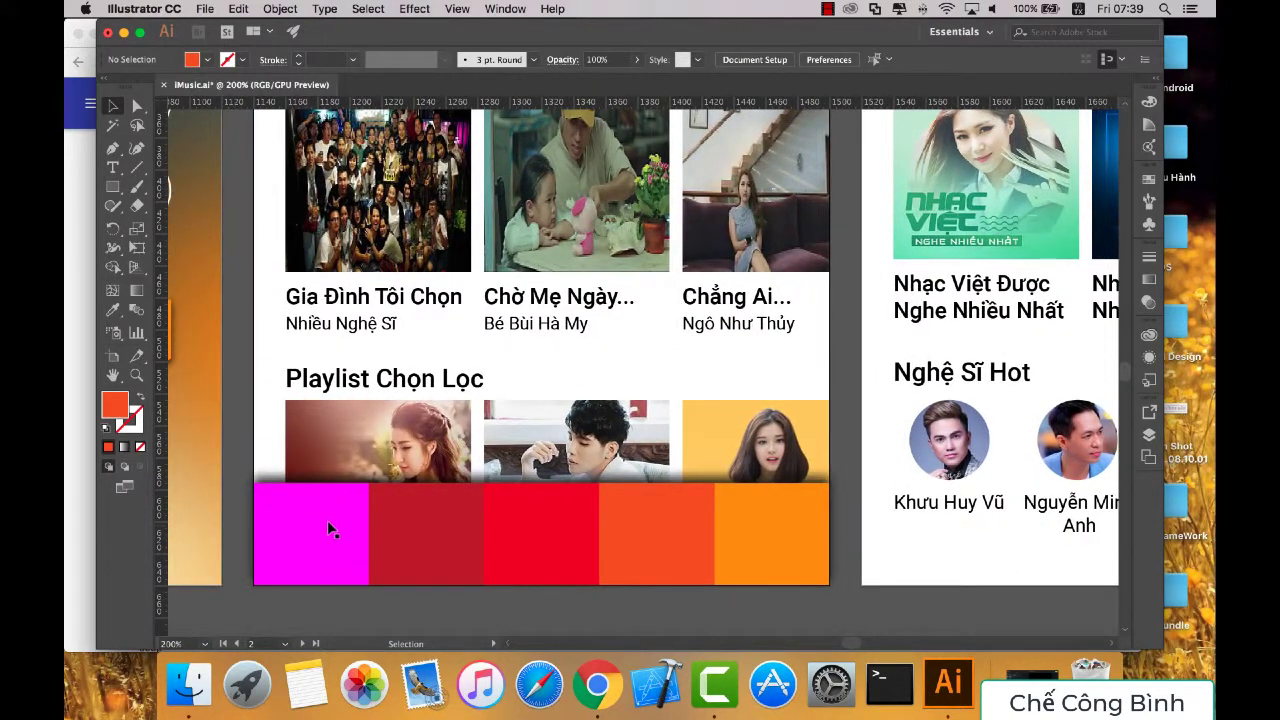
Step: Inspect the new coloured rectangles inside the TrangChu layer, then return to Chrome
left_click(1149, 434)
left_click(991, 430)
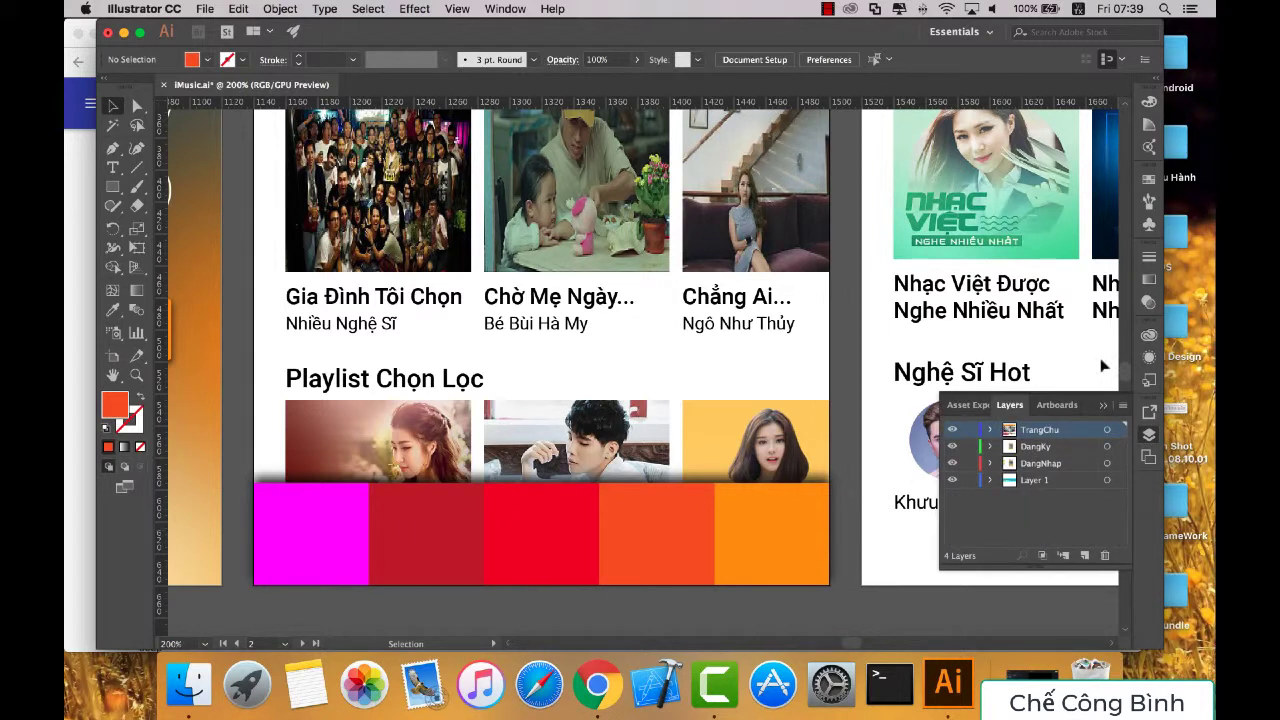
left_click(991, 430)
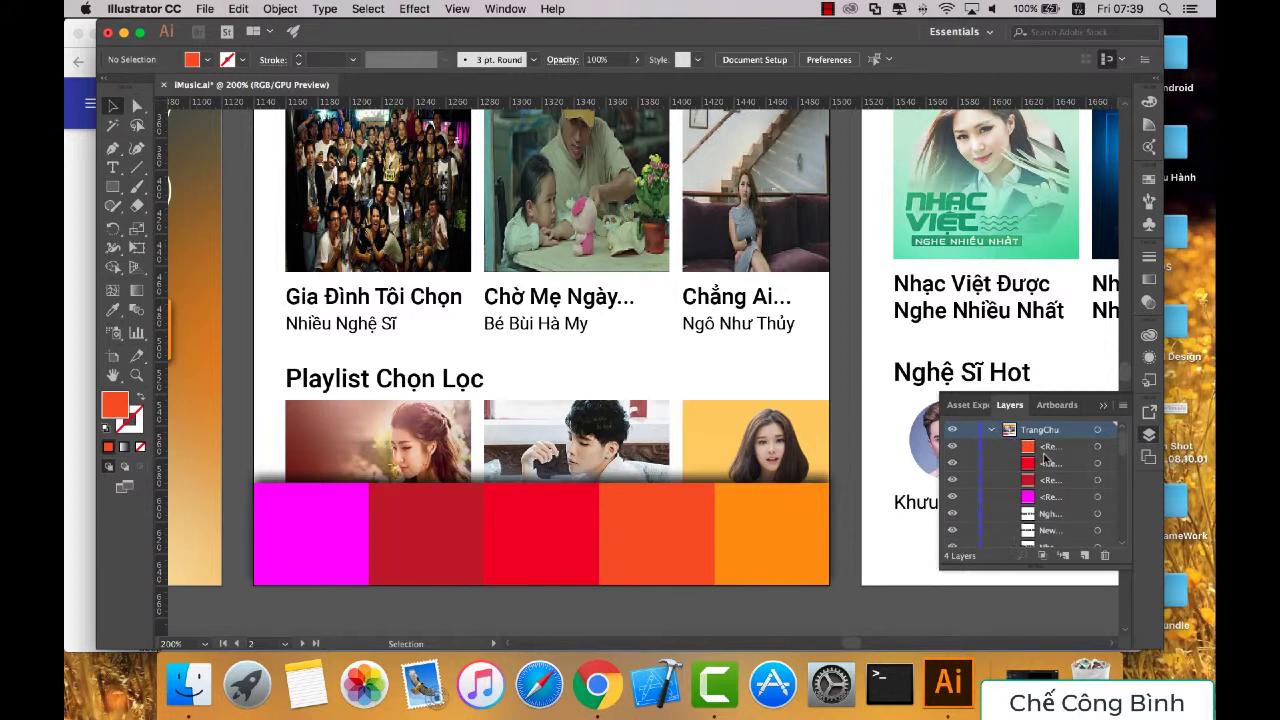
scroll(1068, 467, "down", 1)
scroll(1068, 467, "up", 3)
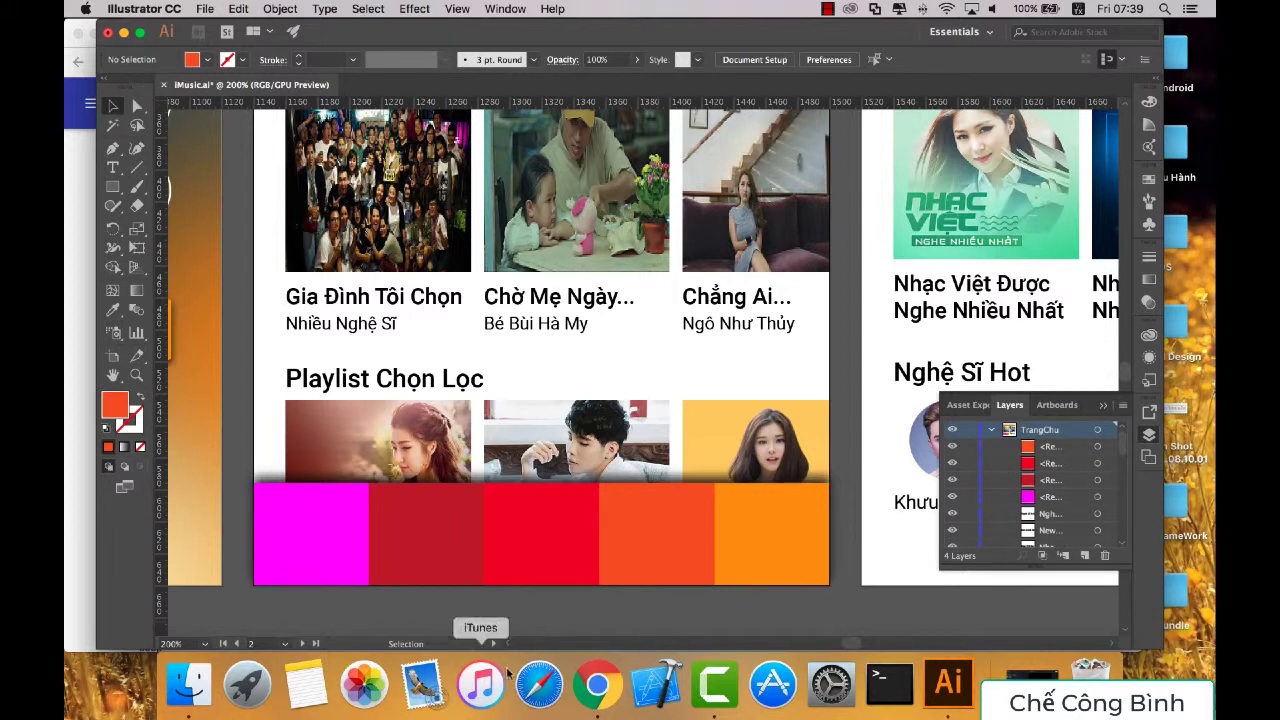
left_click(597, 637)
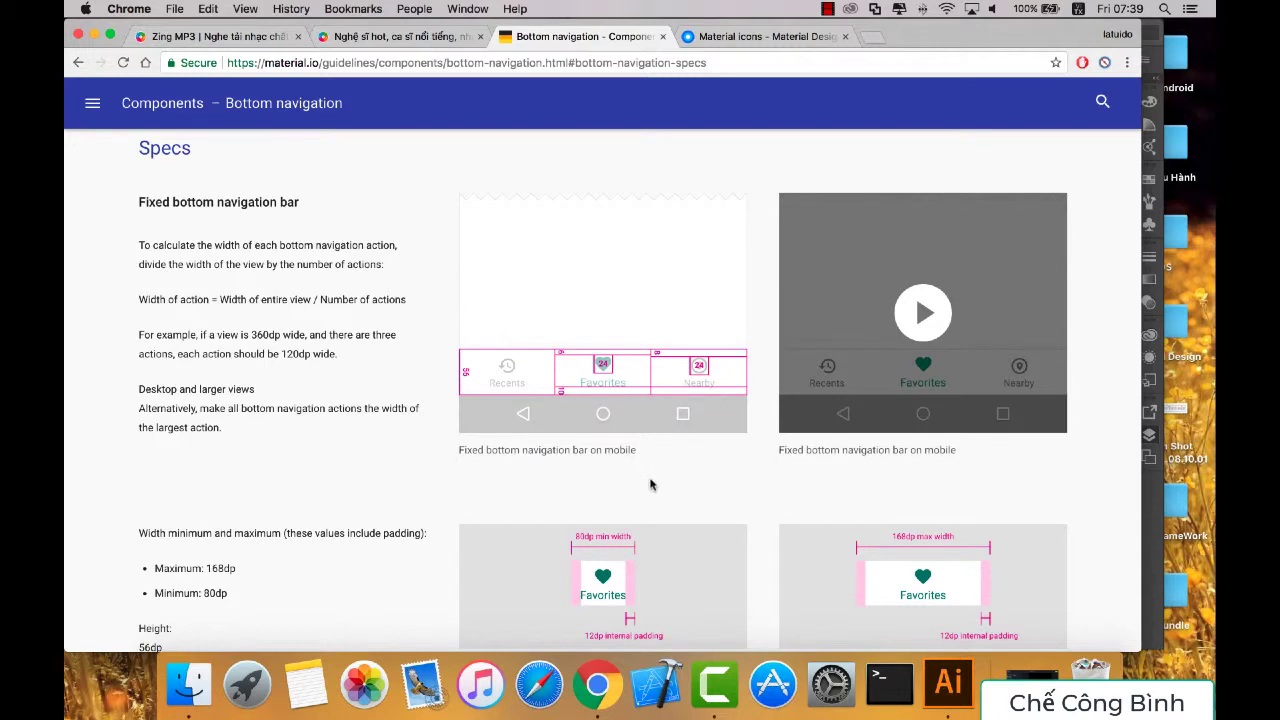
scroll(650, 485, "down", 3)
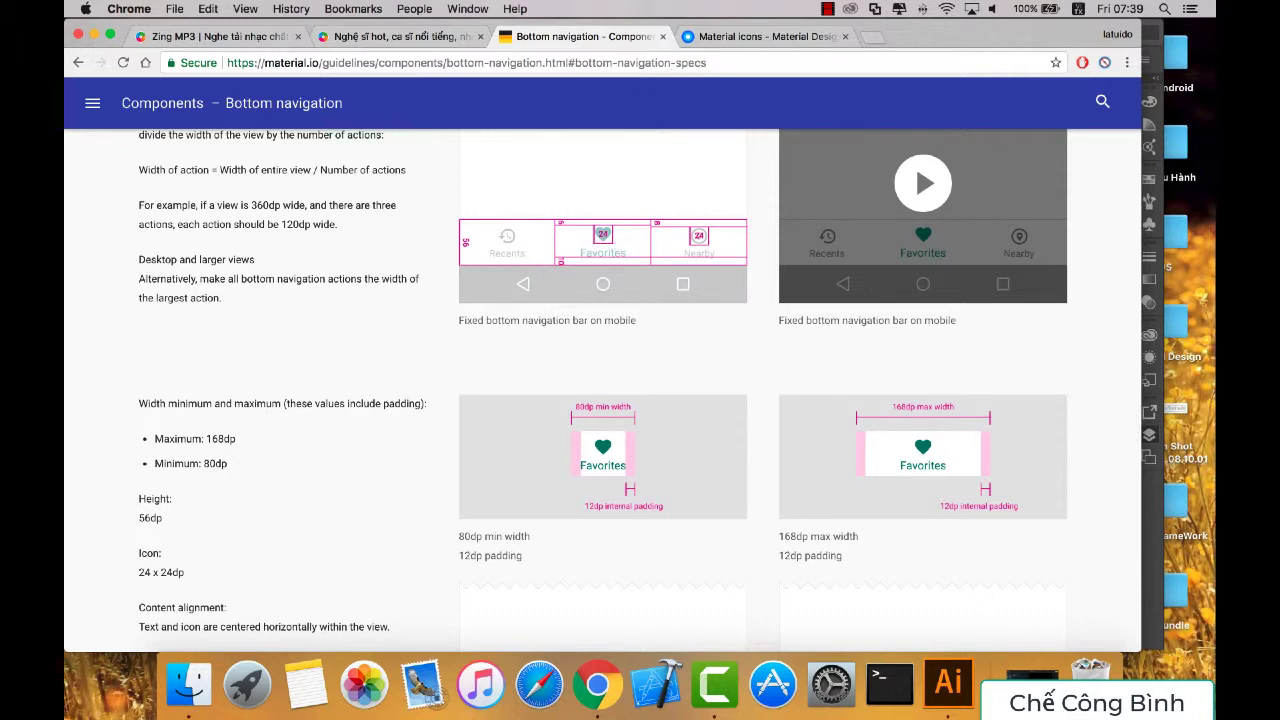
left_click(948, 683)
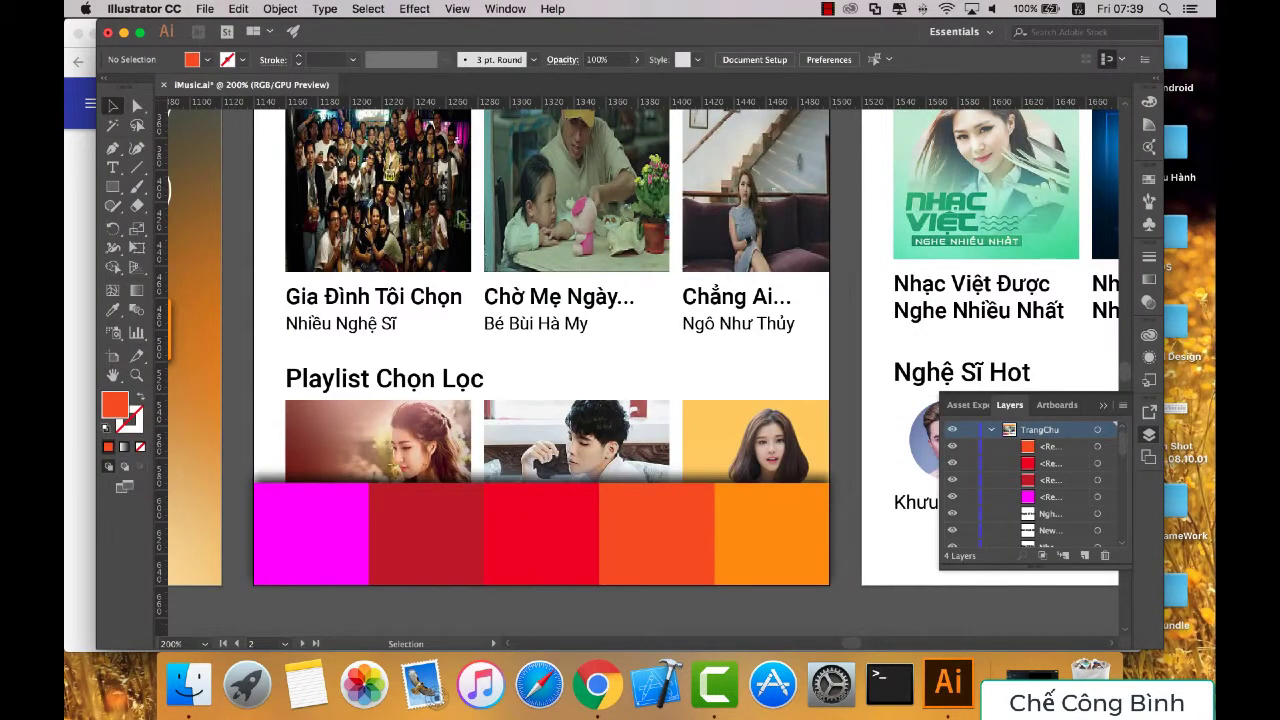
left_click(598, 684)
Step: Search 'home' and download the white 24dp home icon as ic_home_white_24dp.zip PNGs
left_click(765, 36)
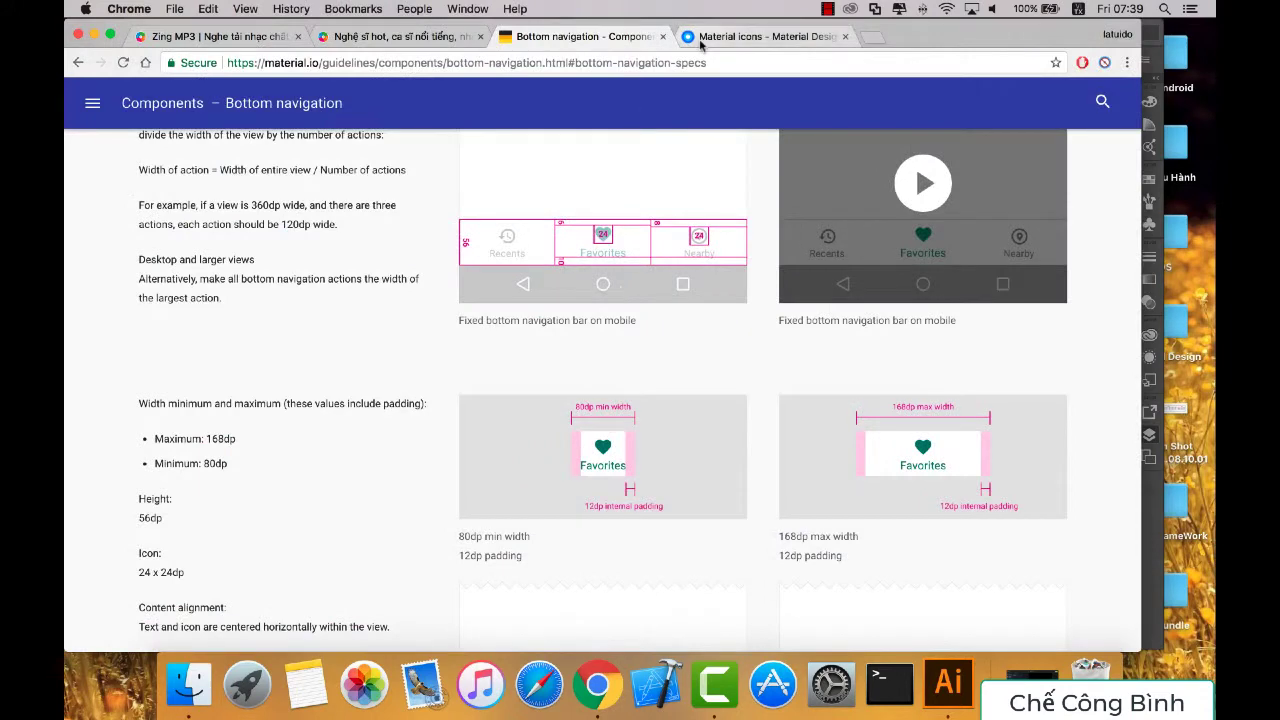
double_click(274, 162)
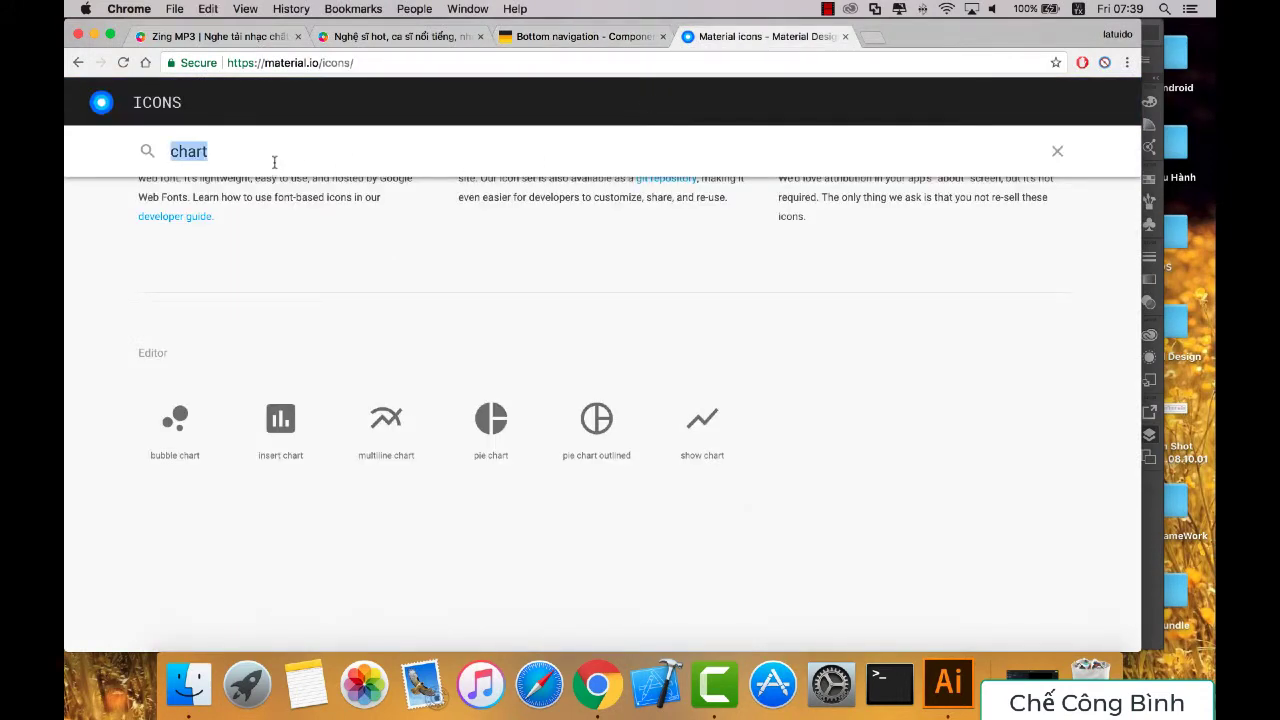
type("home")
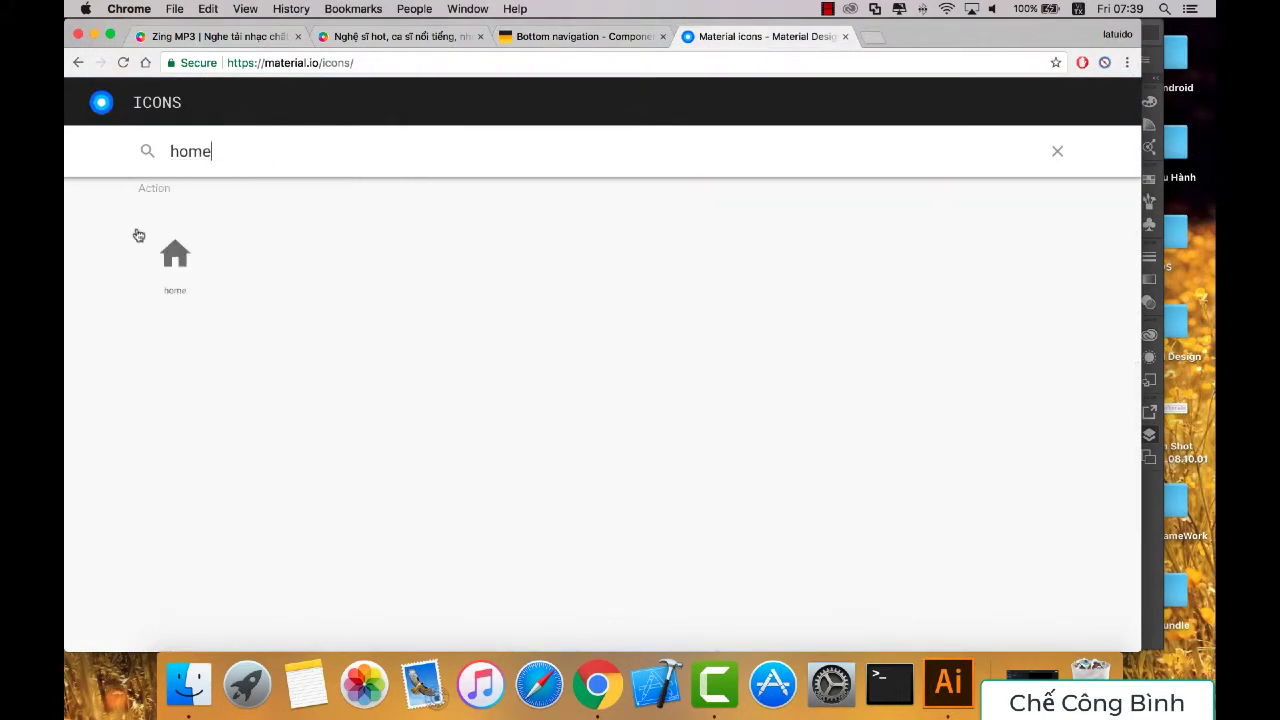
left_click(175, 256)
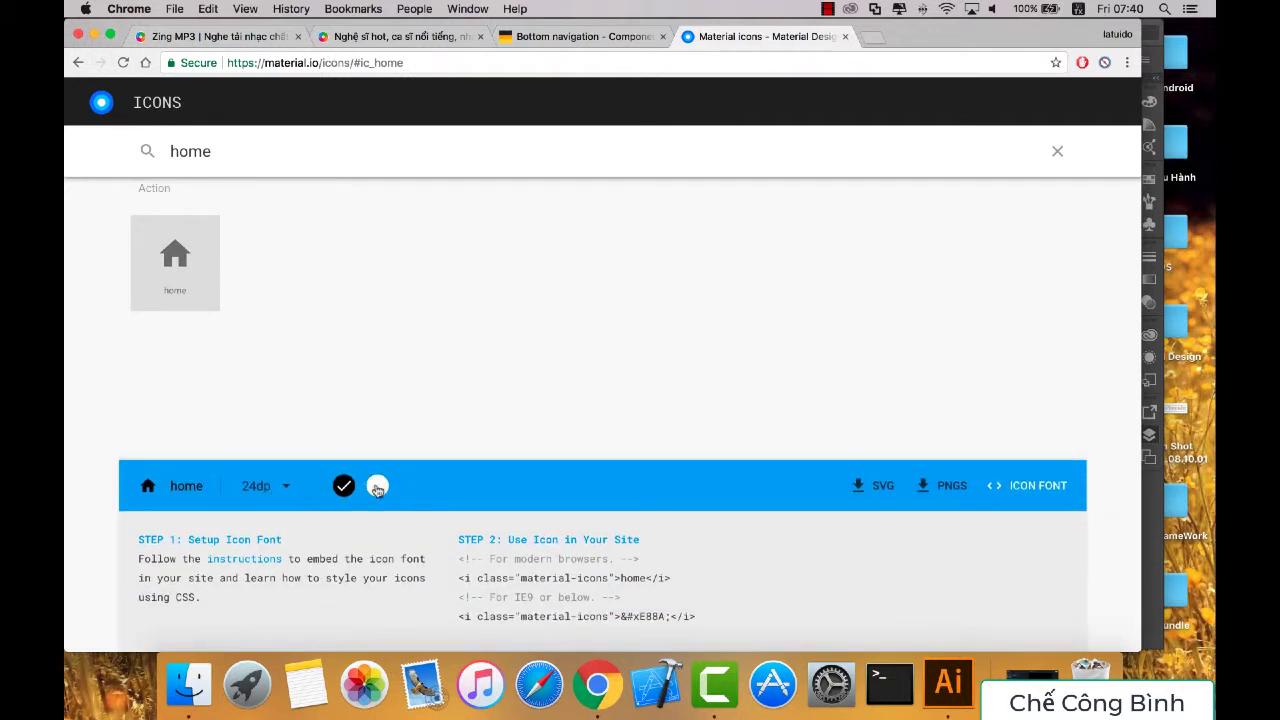
left_click(377, 487)
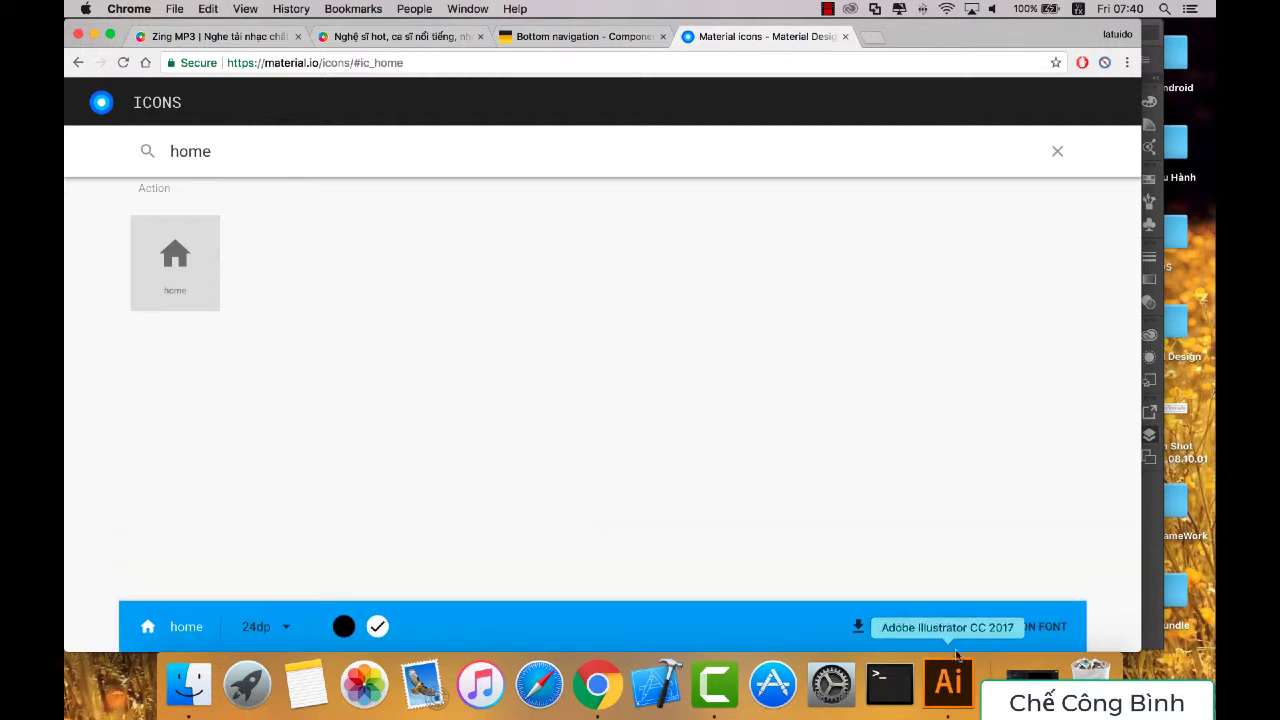
left_click(952, 634)
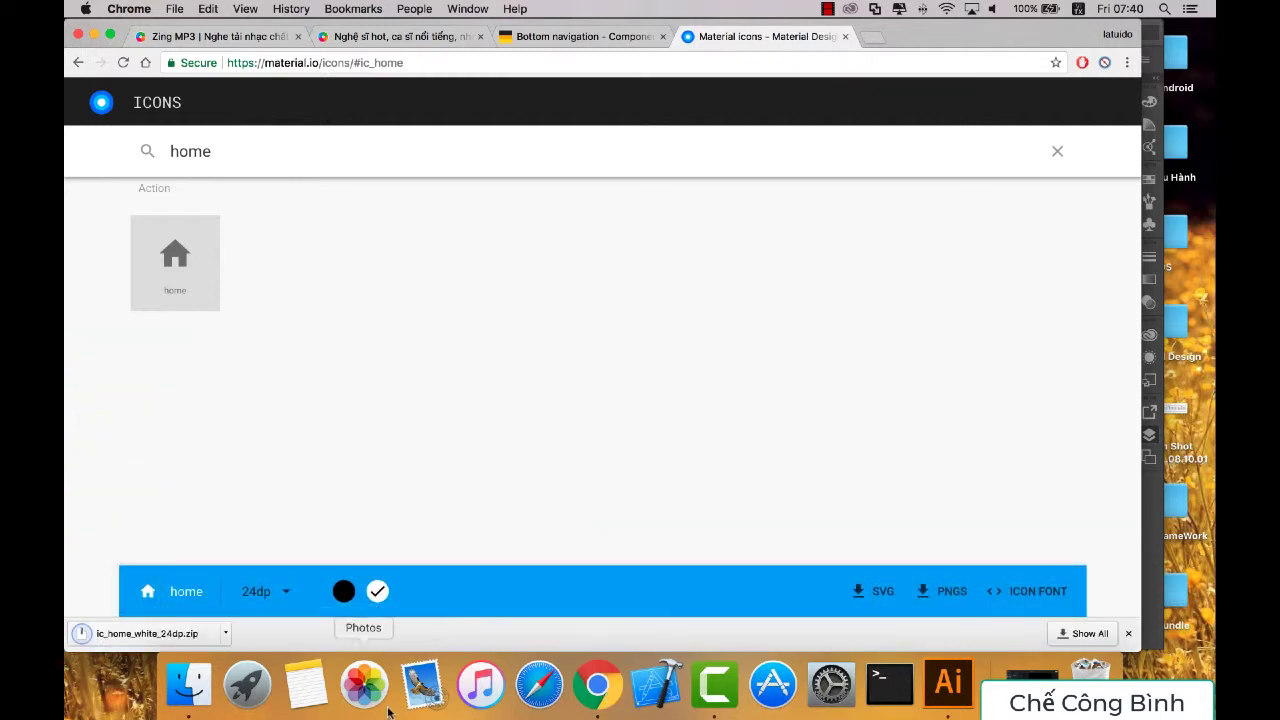
left_click(188, 685)
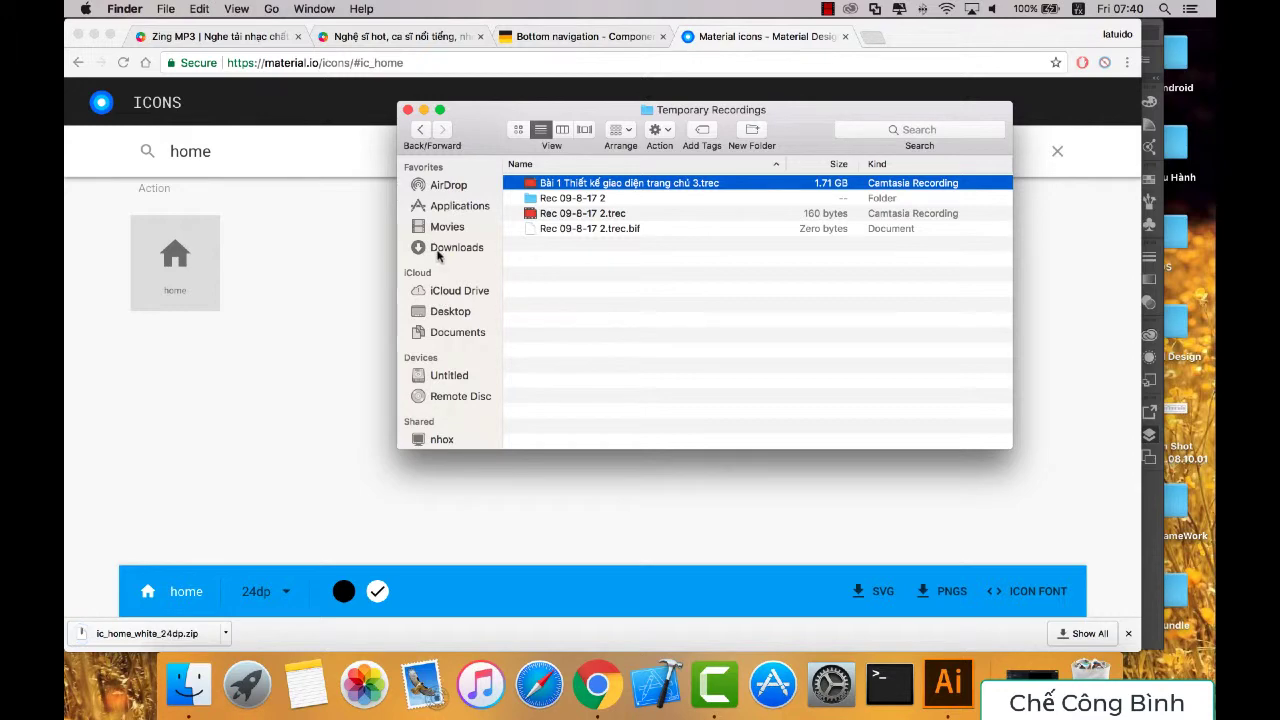
Step: Open the downloaded home pack in Downloads and navigate to android > drawable-mdpi
left_click(450, 247)
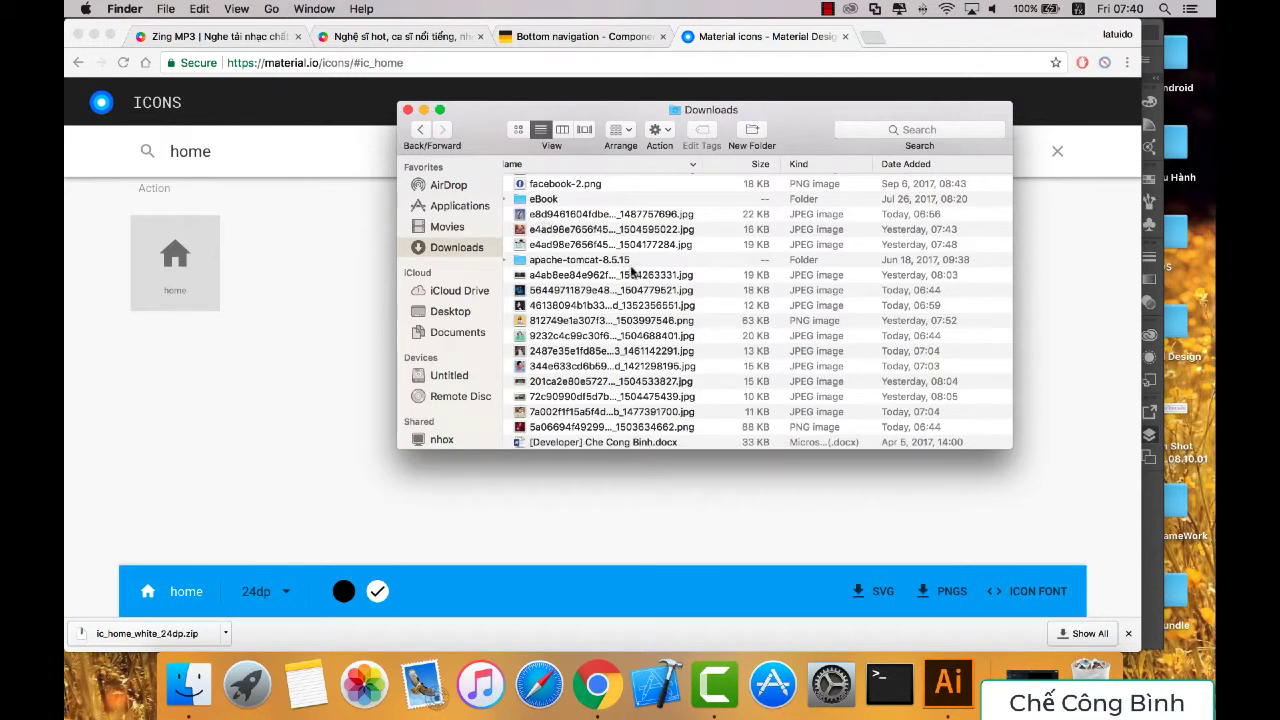
scroll(600, 262, "up", 1)
scroll(590, 258, "up", 5)
scroll(580, 255, "up", 3)
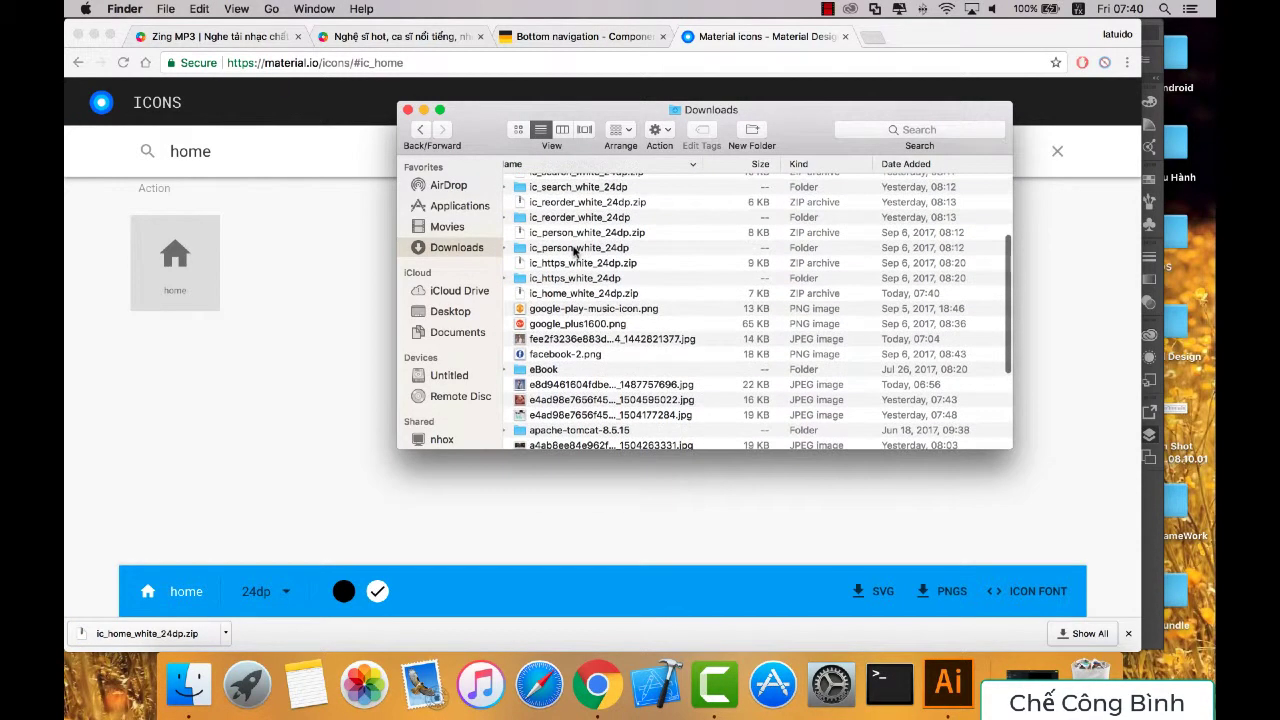
scroll(575, 252, "up", 2)
left_click(580, 308)
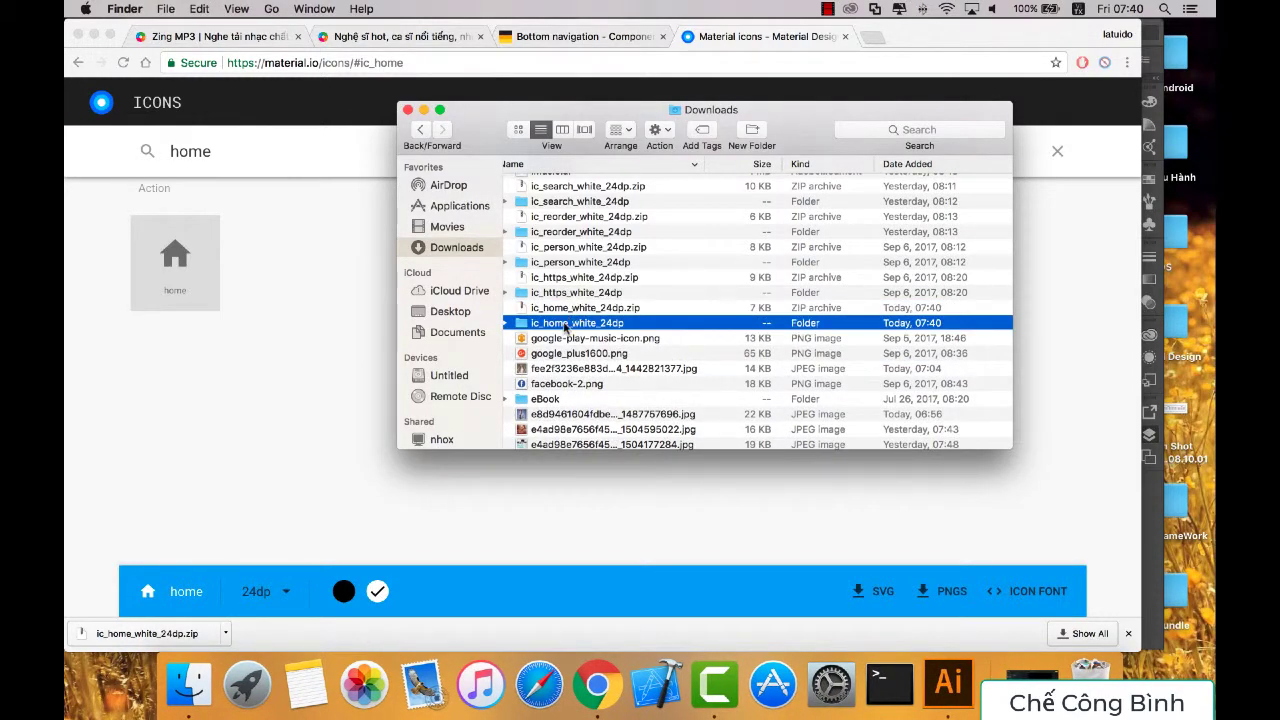
double_click(565, 325)
double_click(552, 185)
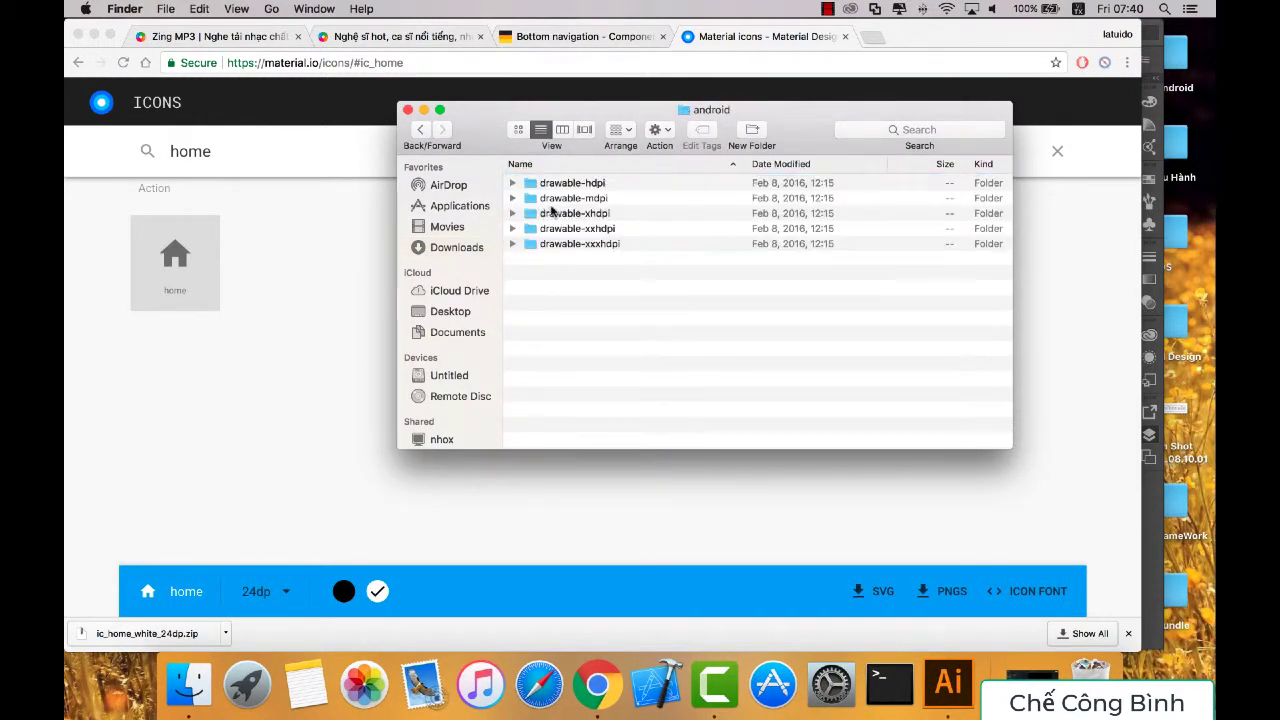
double_click(550, 198)
left_click(575, 185)
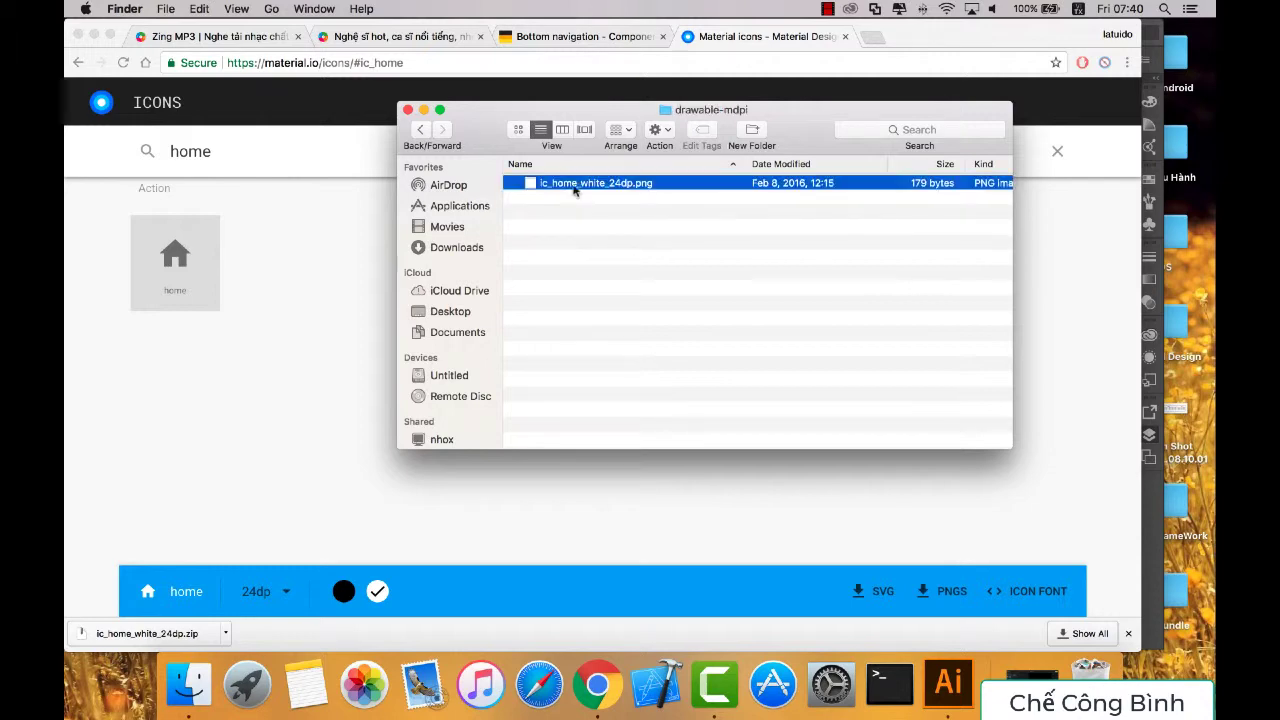
Step: Drag ic_home_white_24dp.png onto the magenta tab in the Illustrator mockup
left_click(948, 683)
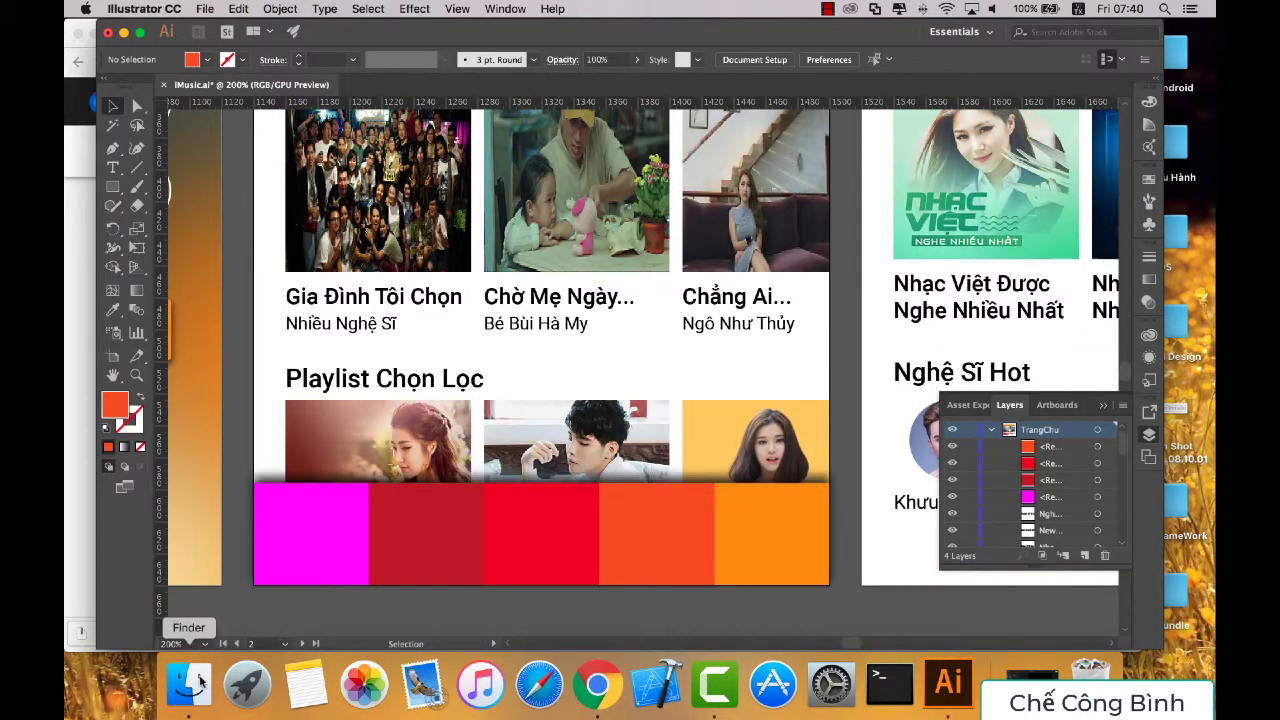
left_click(188, 683)
left_click_drag(552, 185, 313, 486)
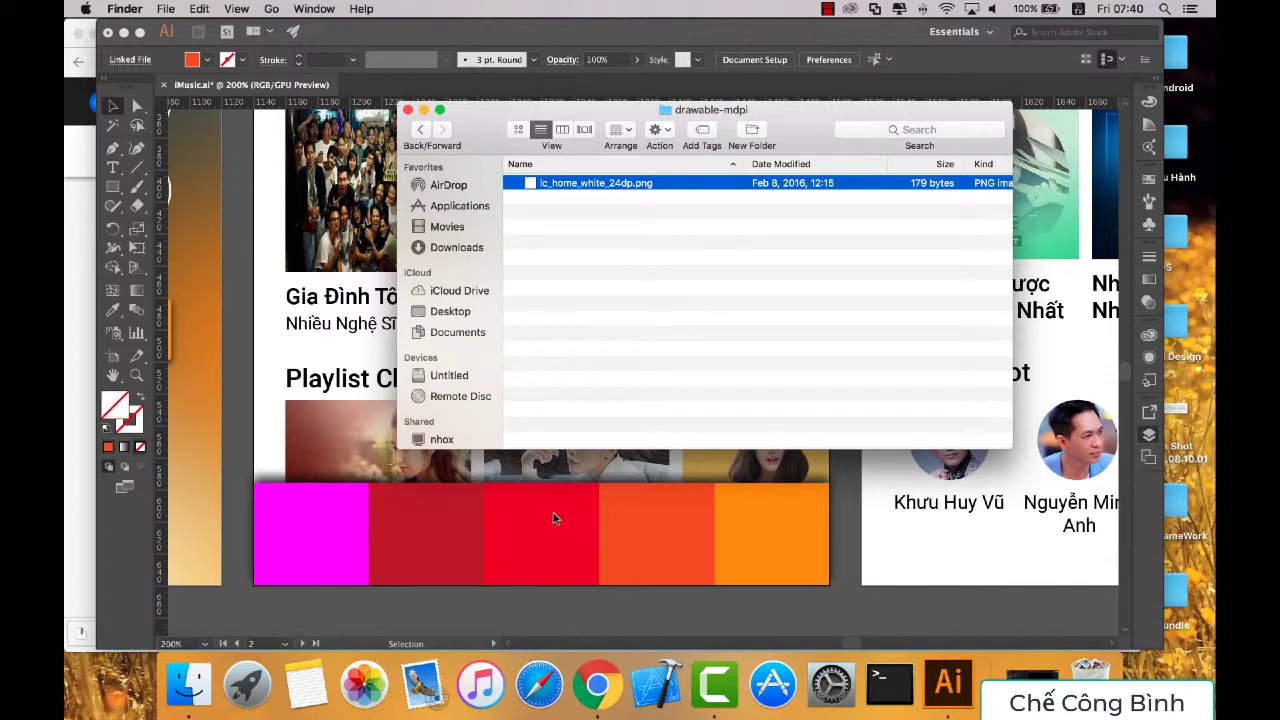
left_click(658, 308)
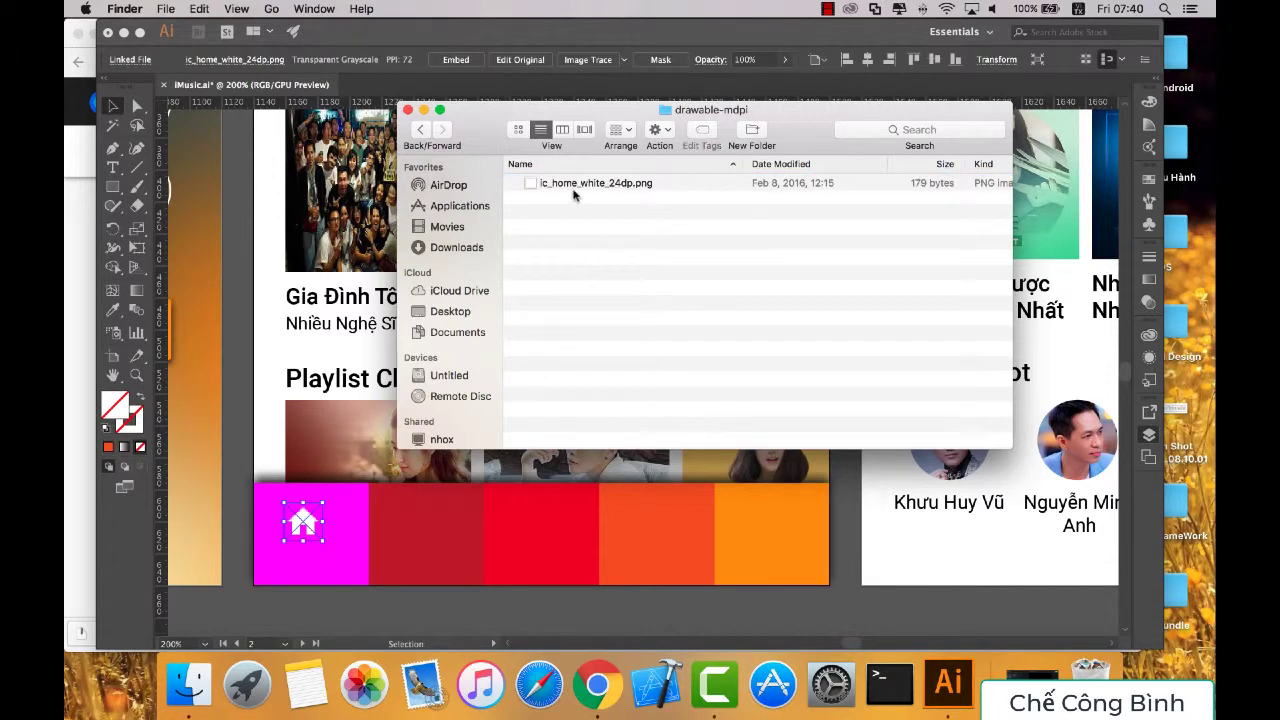
left_click(434, 152)
left_click(85, 271)
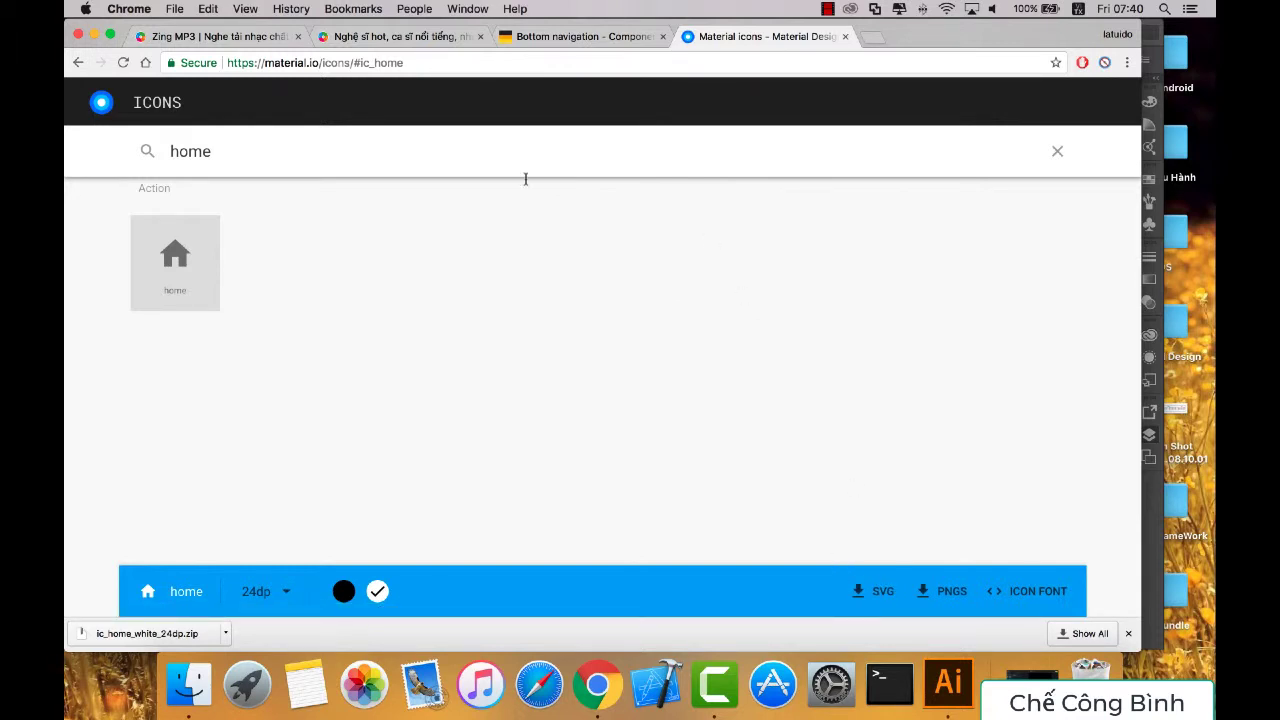
Step: Search the icons for 'heart', then 'like', then clear the search
double_click(259, 156)
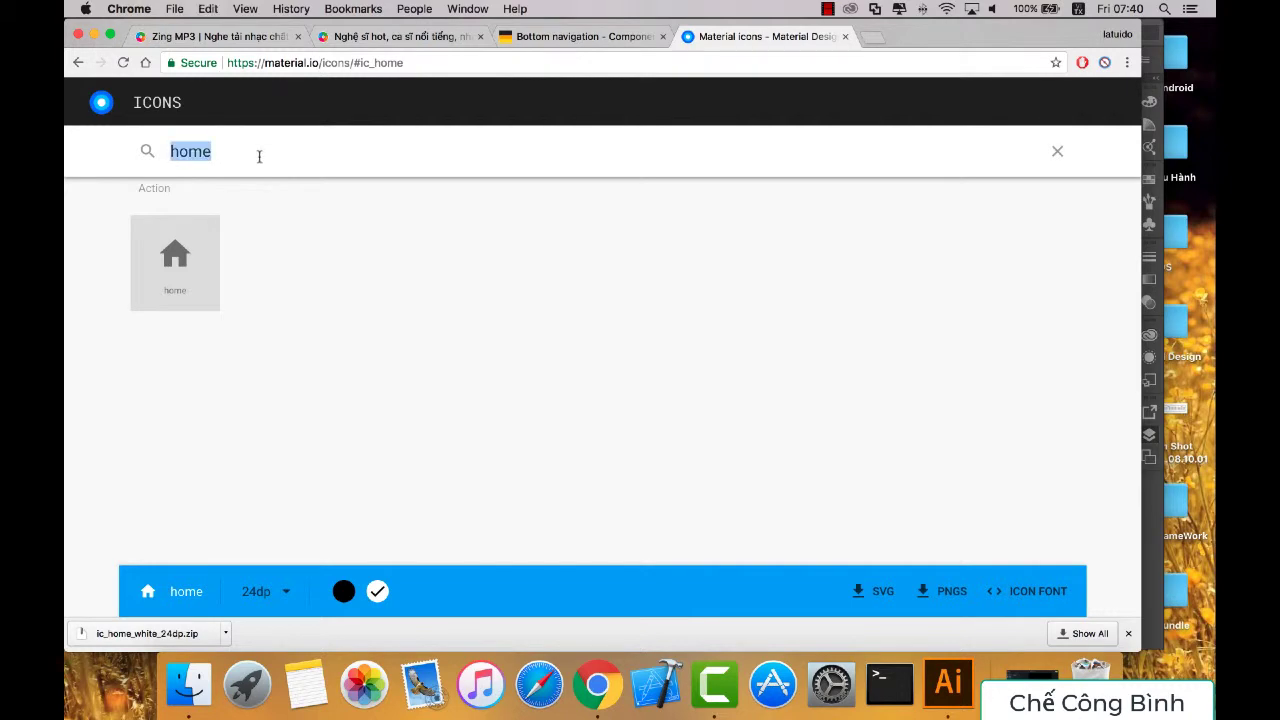
type("heart")
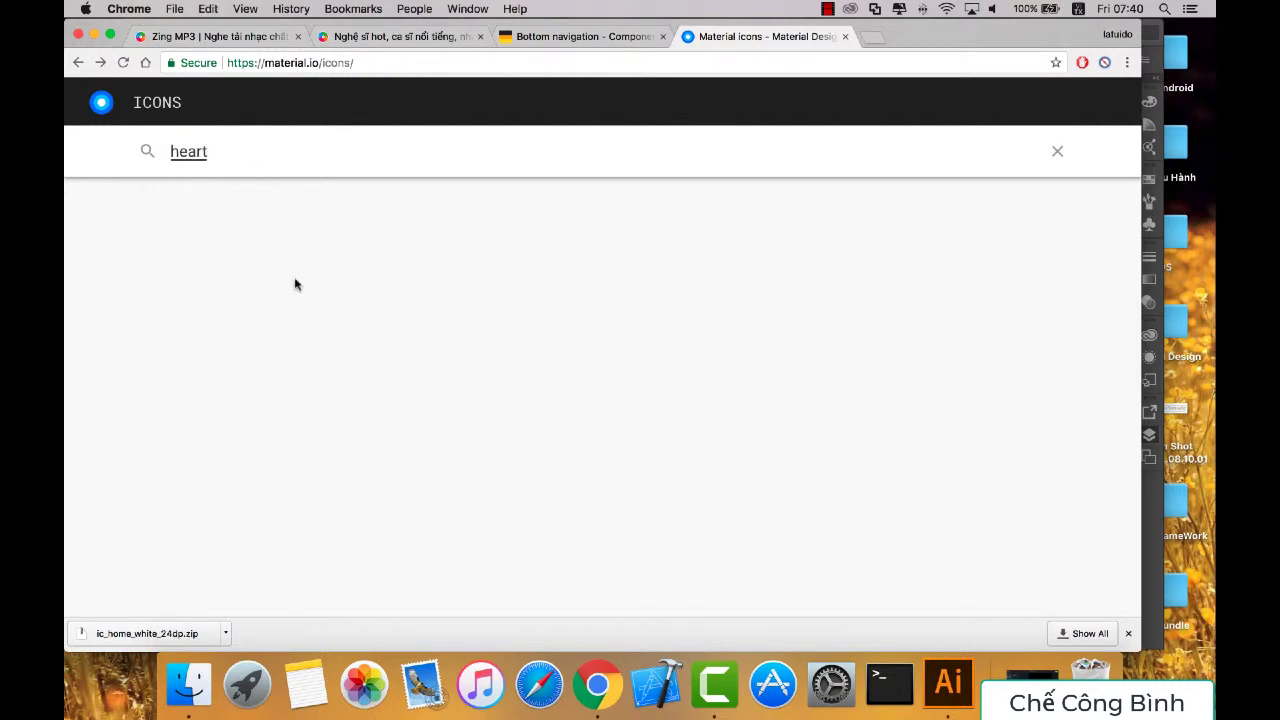
key("BackSpace")
key("BackSpace")
key("BackSpace")
key("BackSpace")
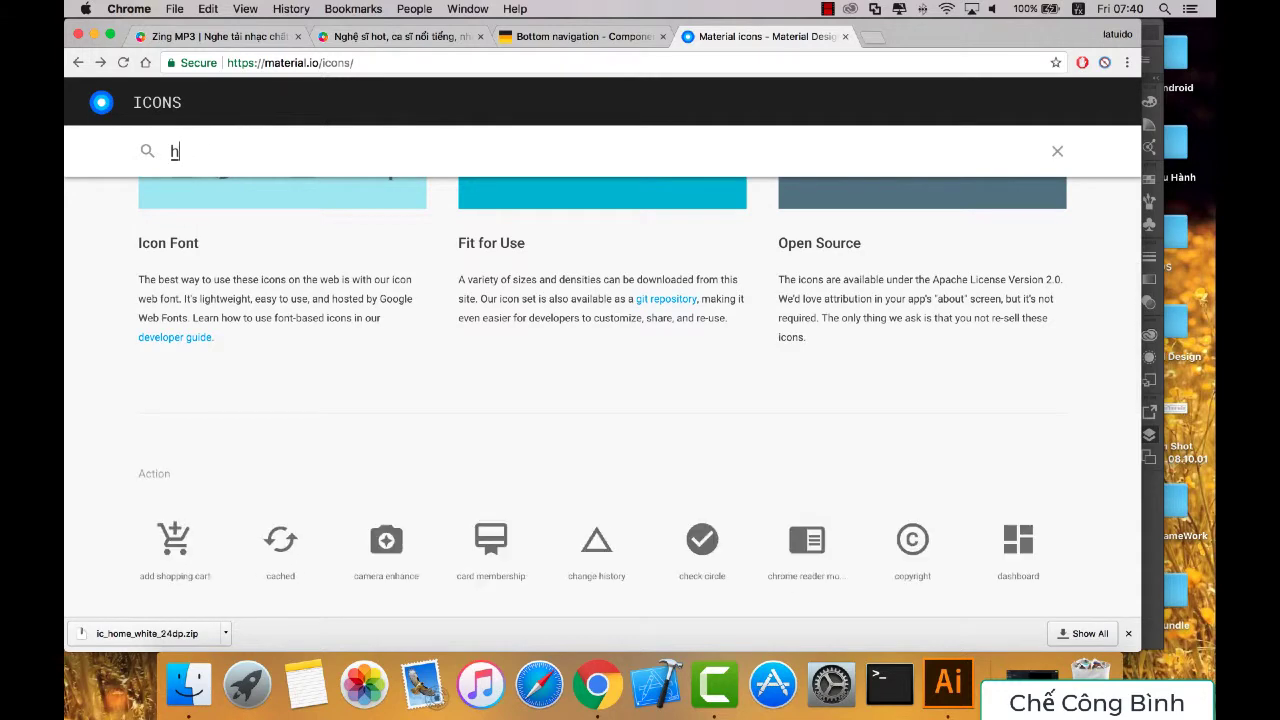
key("BackSpace")
type("like")
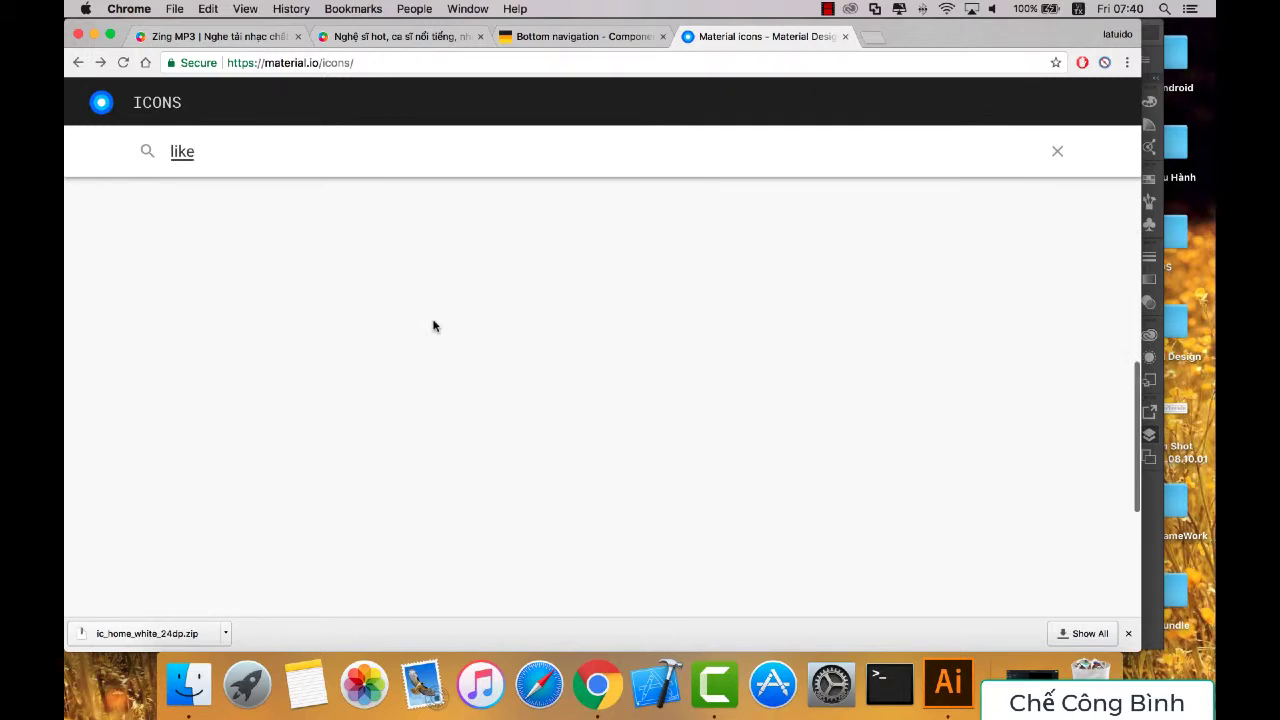
key("BackSpace")
key("BackSpace")
key("BackSpace")
key("BackSpace")
Step: Scroll to the favorite icon and download ic_favorite_white_24dp.zip as PNGs
scroll(626, 290, "up", 5)
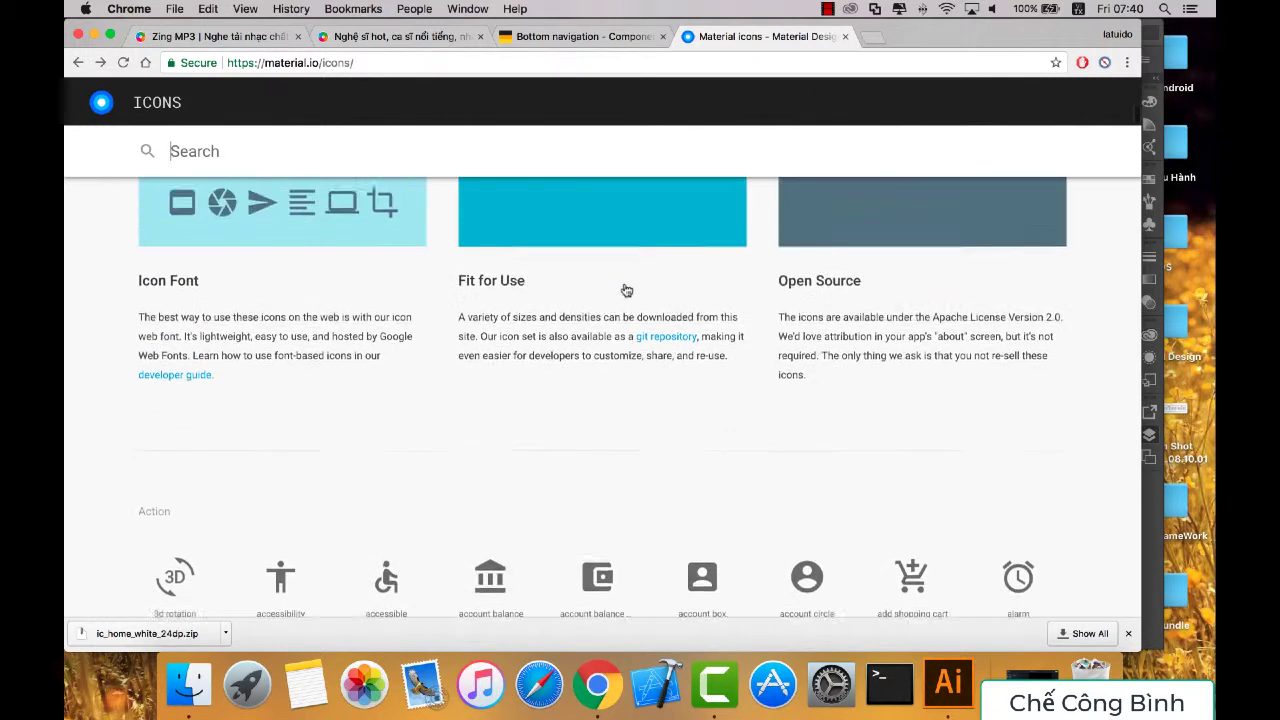
scroll(626, 290, "down", 3)
scroll(626, 290, "down", 3)
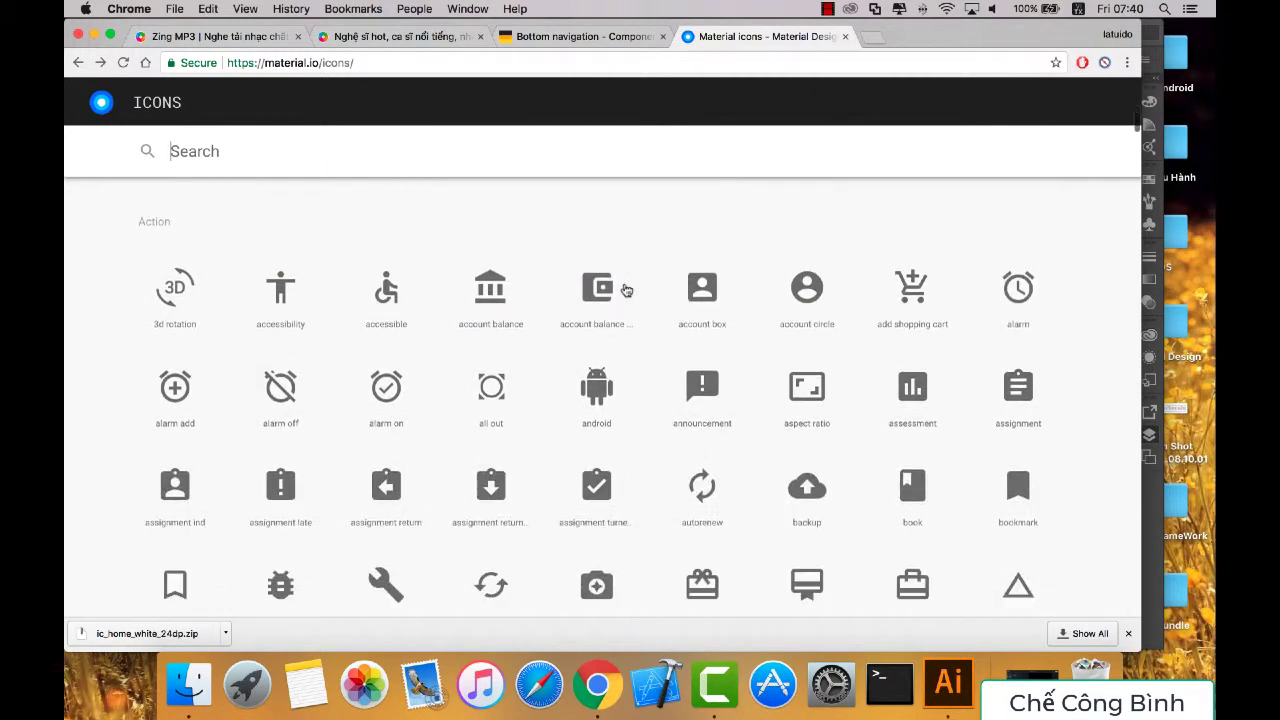
scroll(626, 290, "down", 3)
scroll(623, 283, "down", 4)
scroll(623, 283, "down", 3)
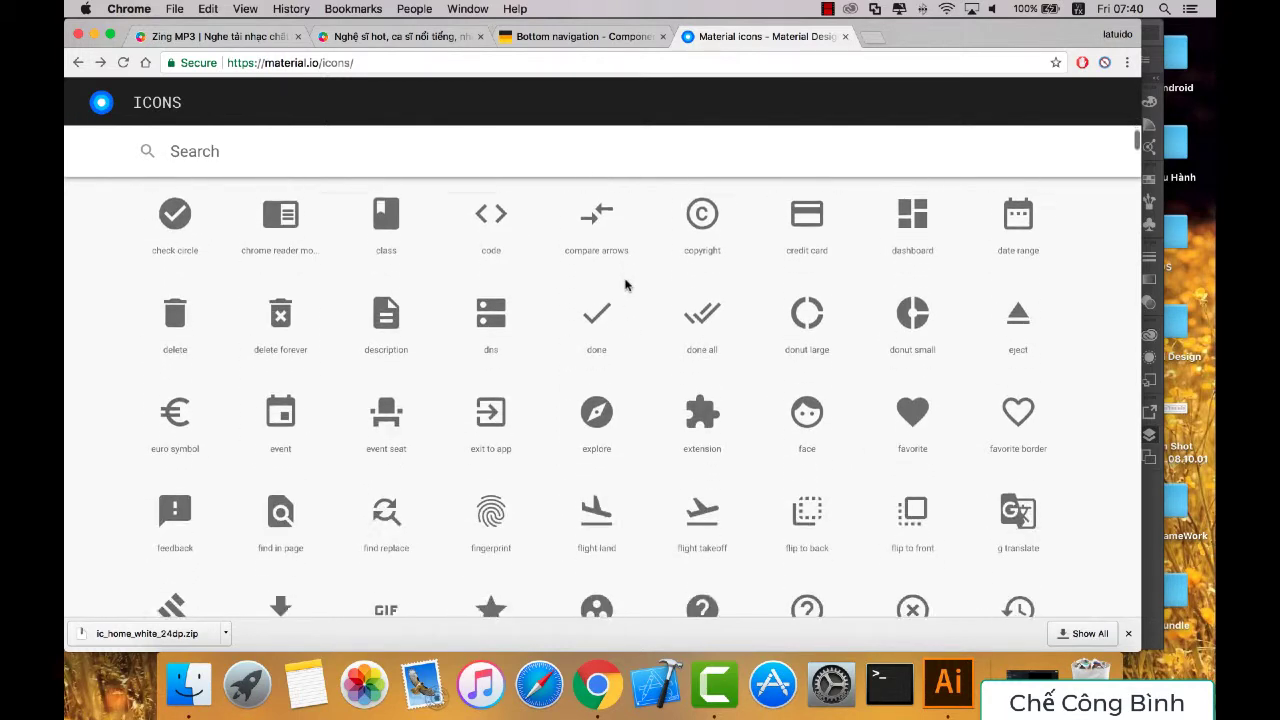
left_click(912, 400)
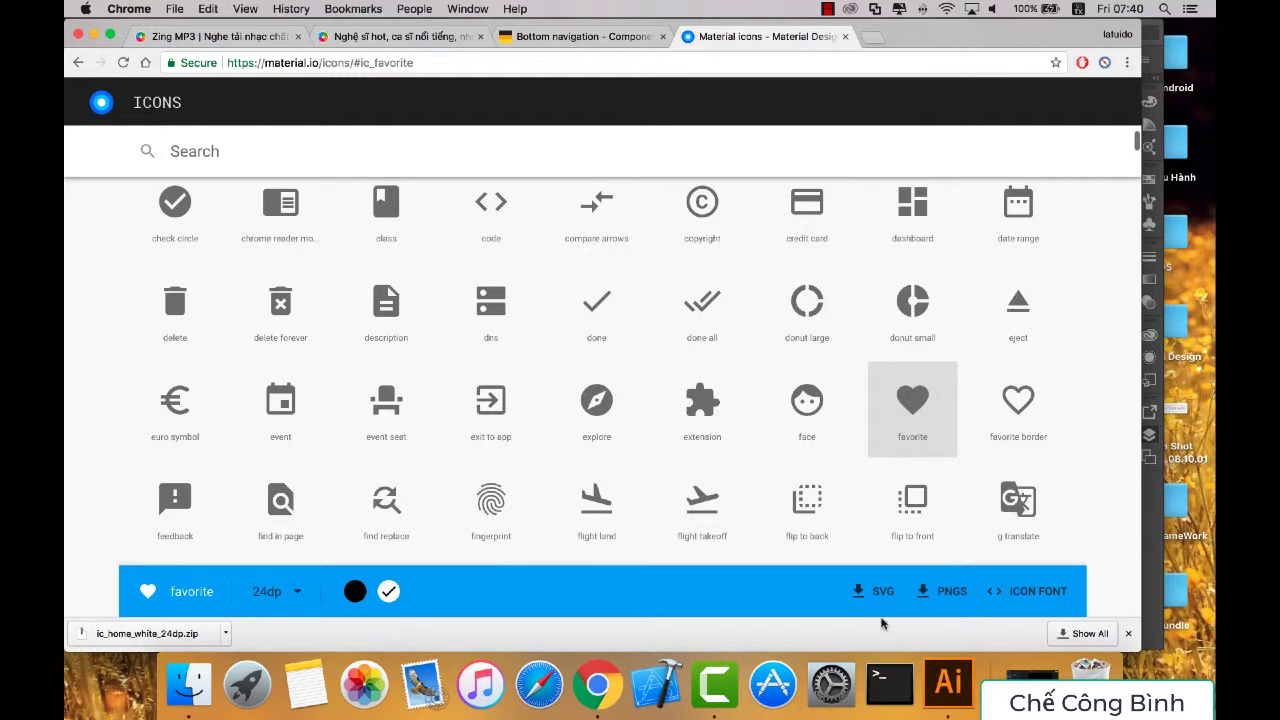
left_click(950, 591)
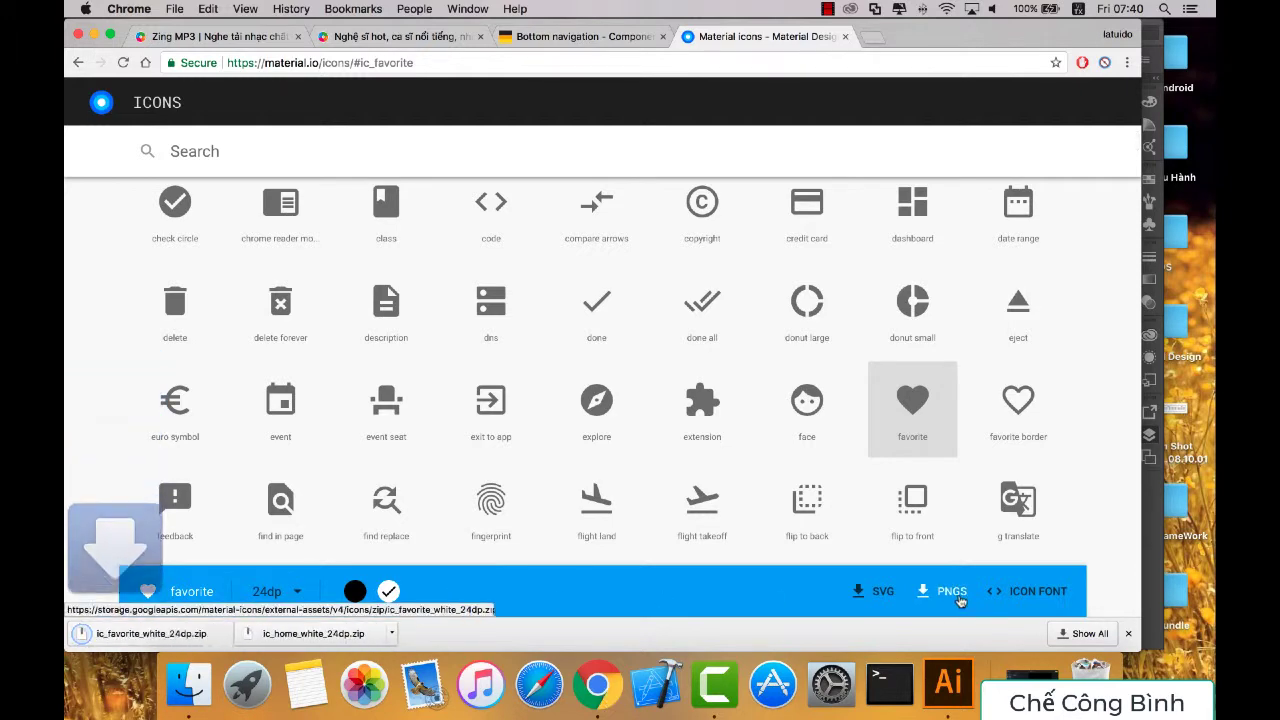
Step: Unzip ic_favorite_white_24dp.zip from Downloads and open its android > drawable-mdpi folder
left_click(948, 683)
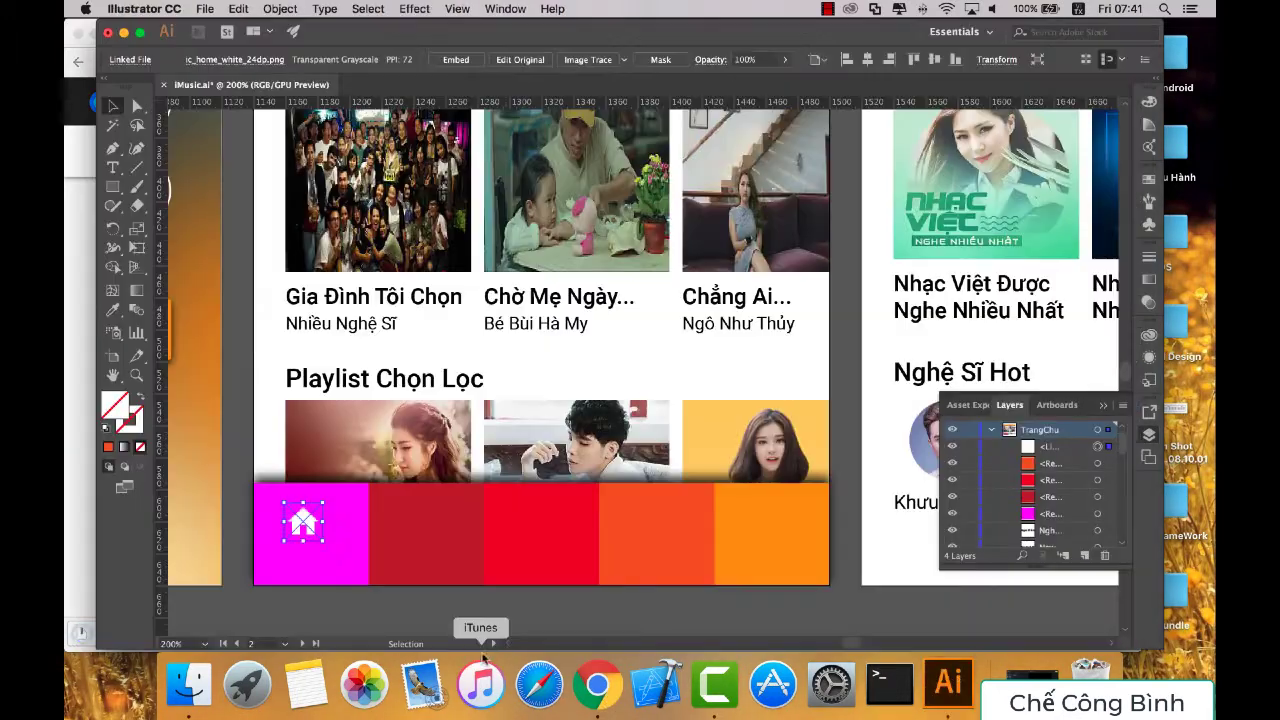
left_click(188, 683)
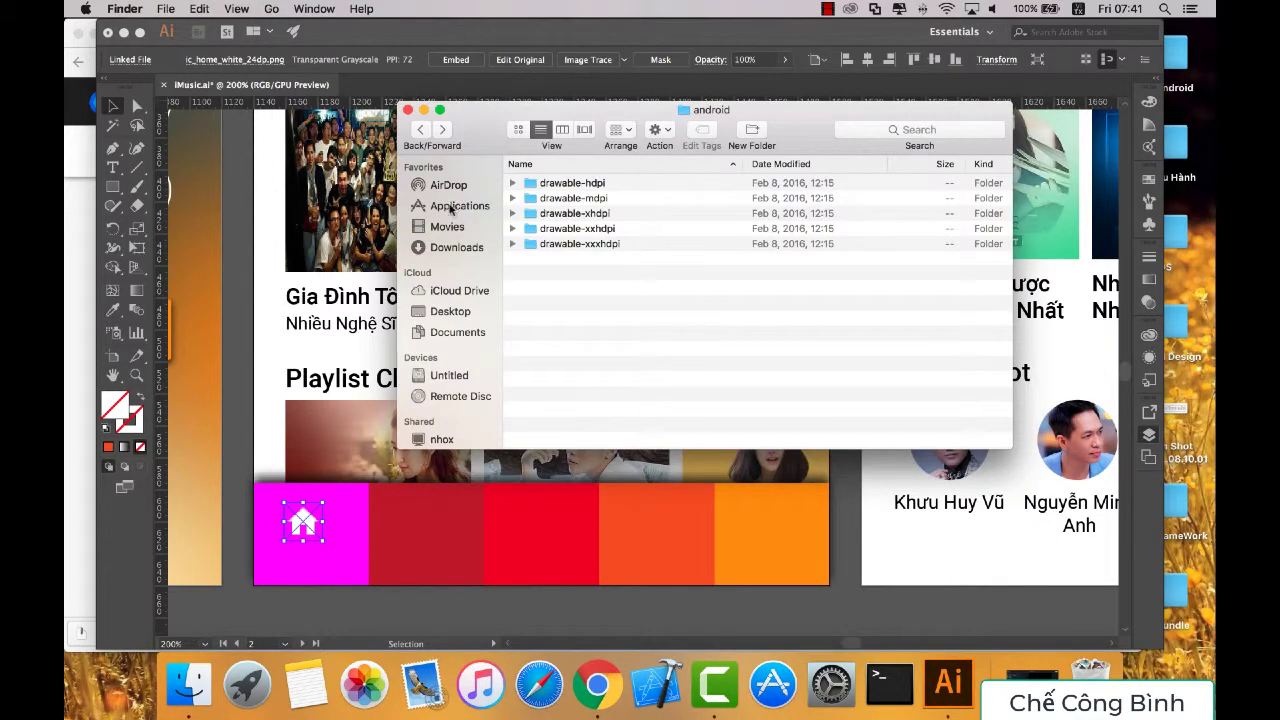
left_click(446, 248)
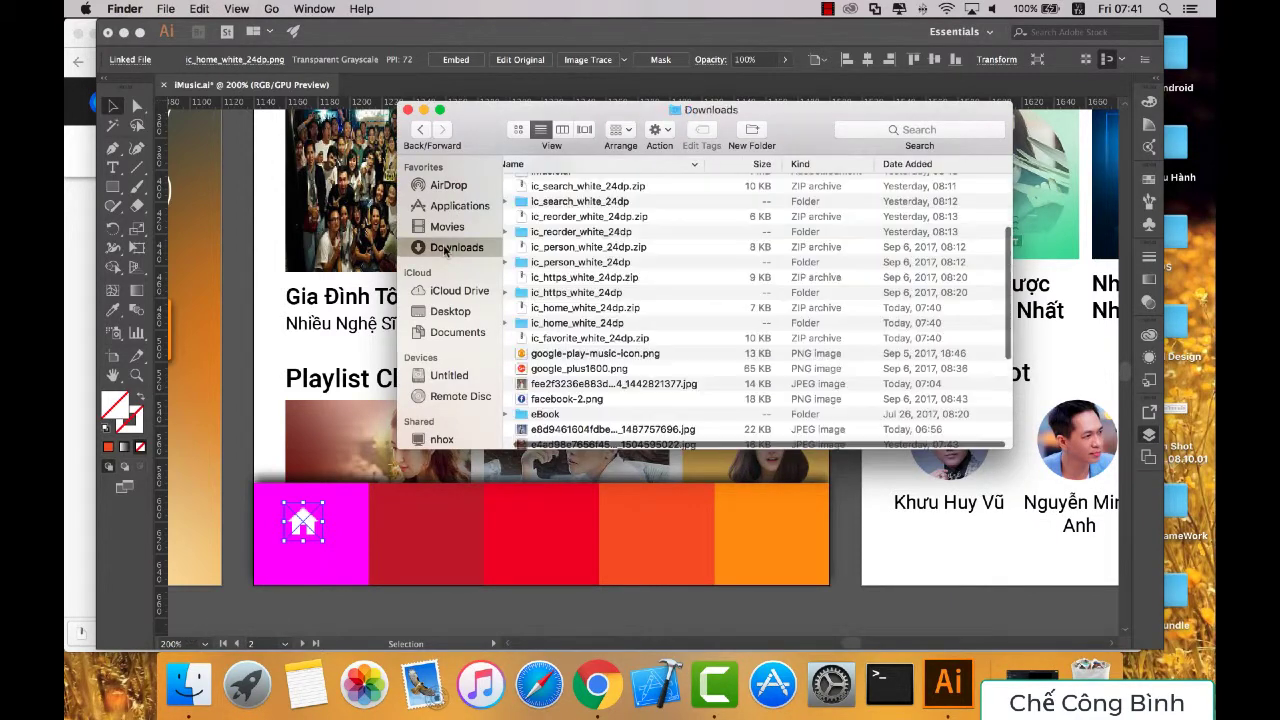
double_click(596, 339)
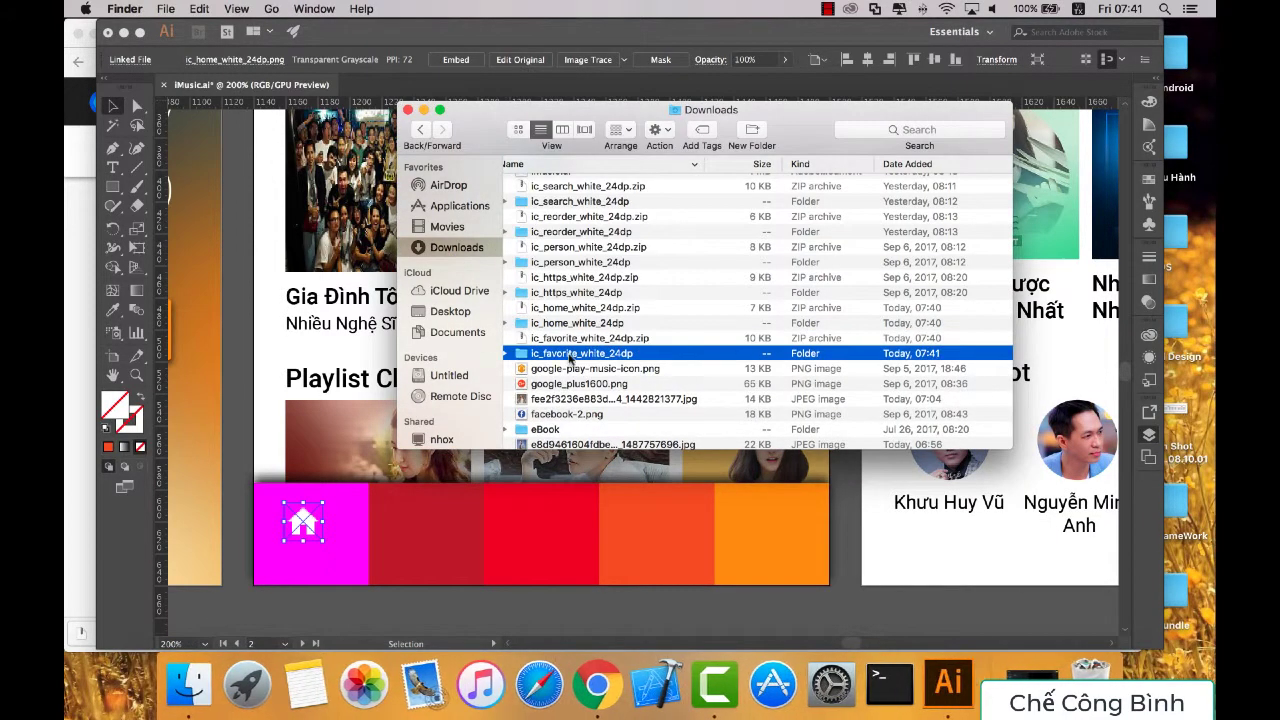
double_click(567, 355)
double_click(556, 186)
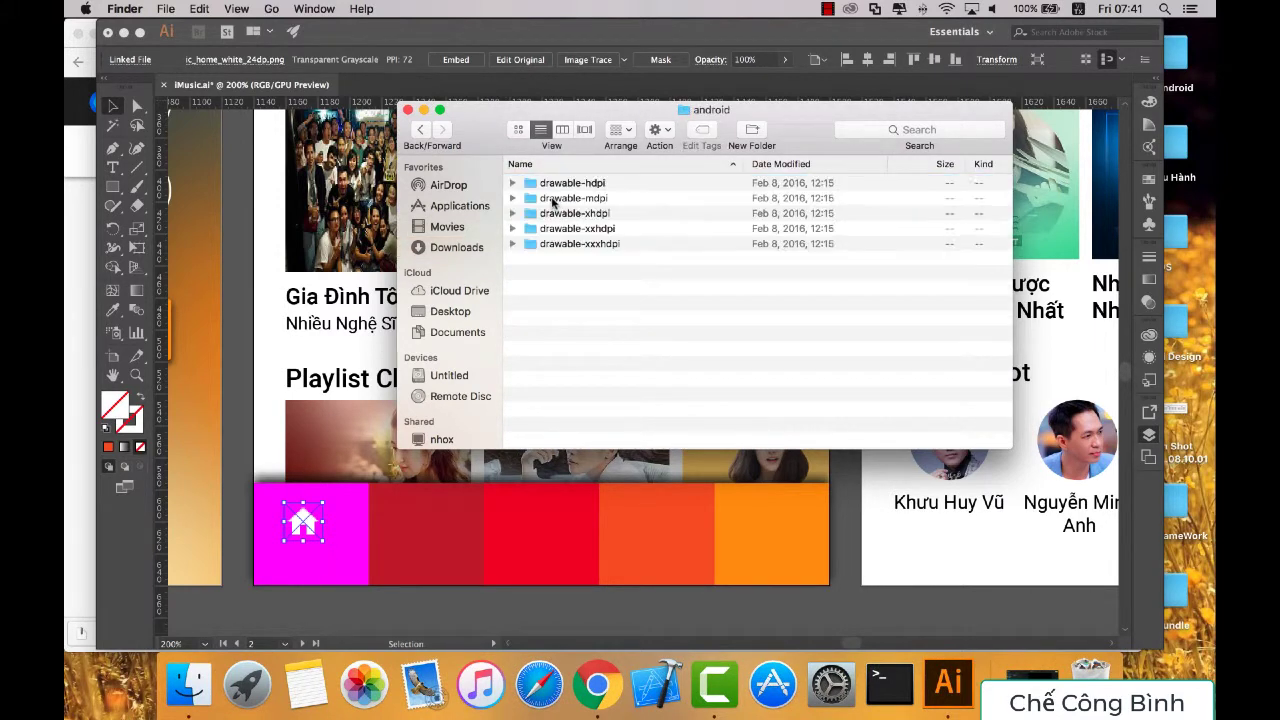
double_click(552, 198)
Step: Place the white heart PNG on the second tab, then search Material Icons for chart
mouse_move(584, 184)
left_mouse_down()
mouse_move(458, 512)
mouse_move(423, 528)
left_mouse_up()
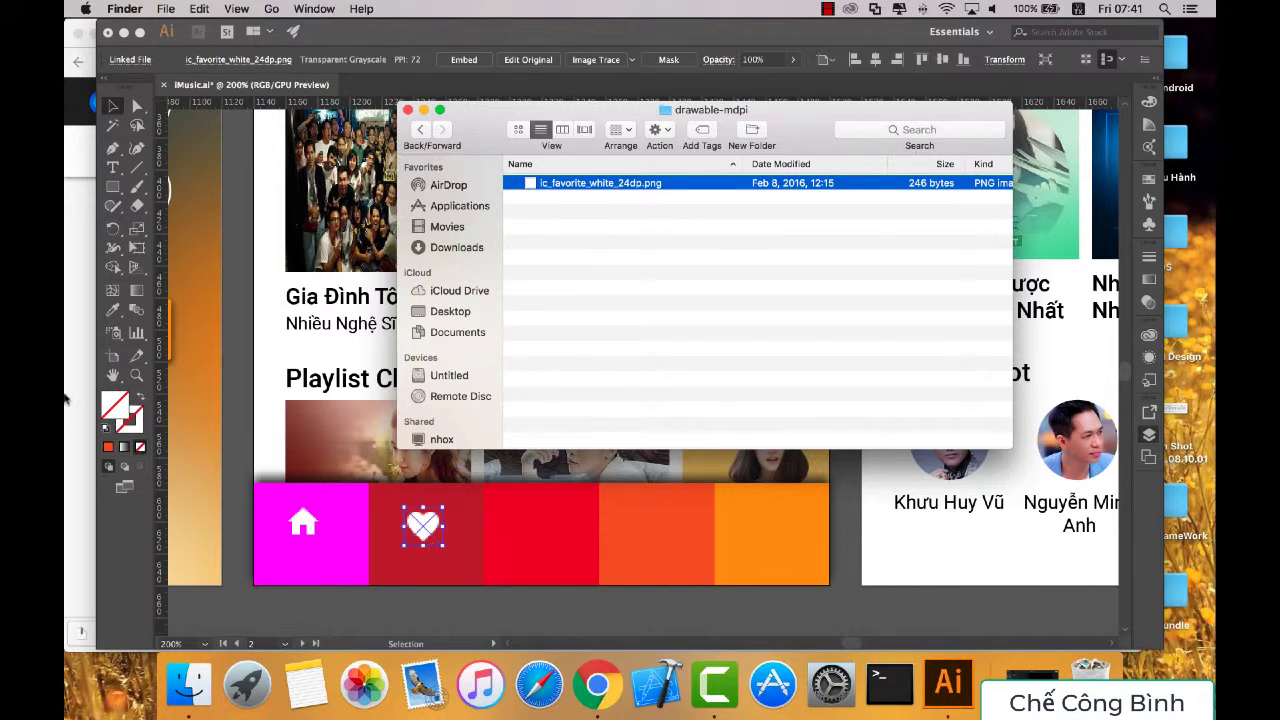
key("super+Tab")
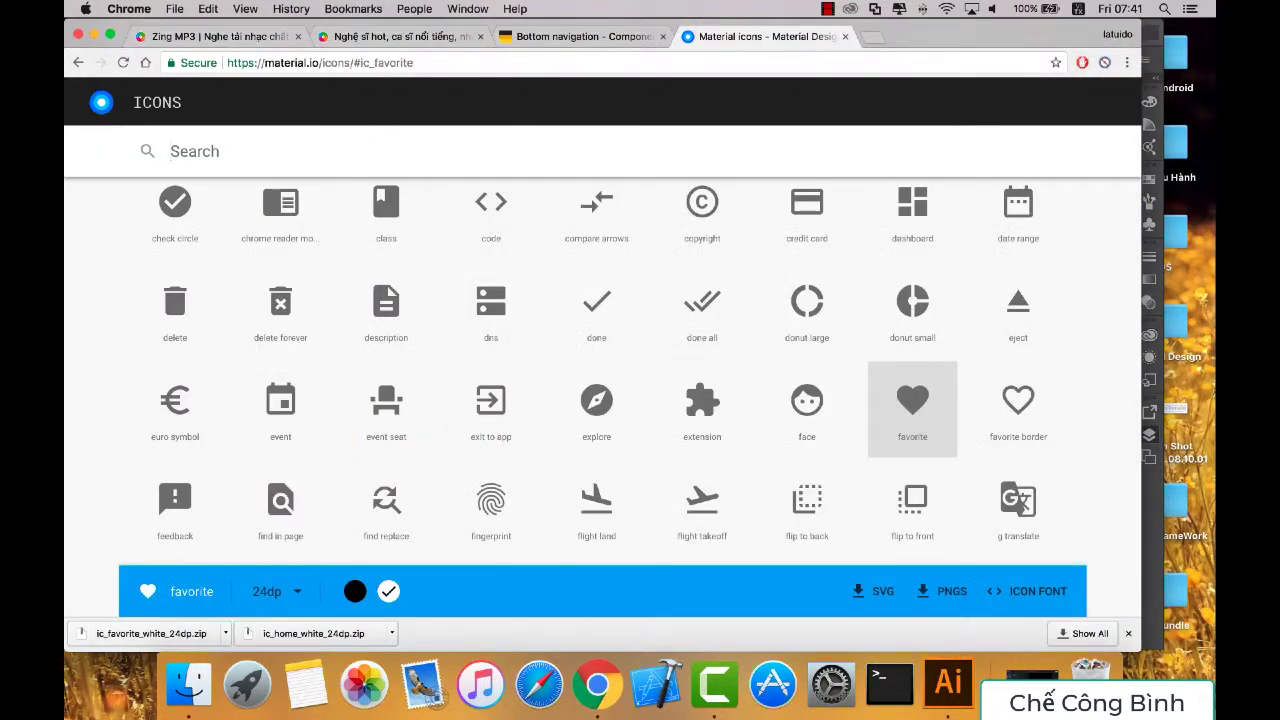
type("chả")
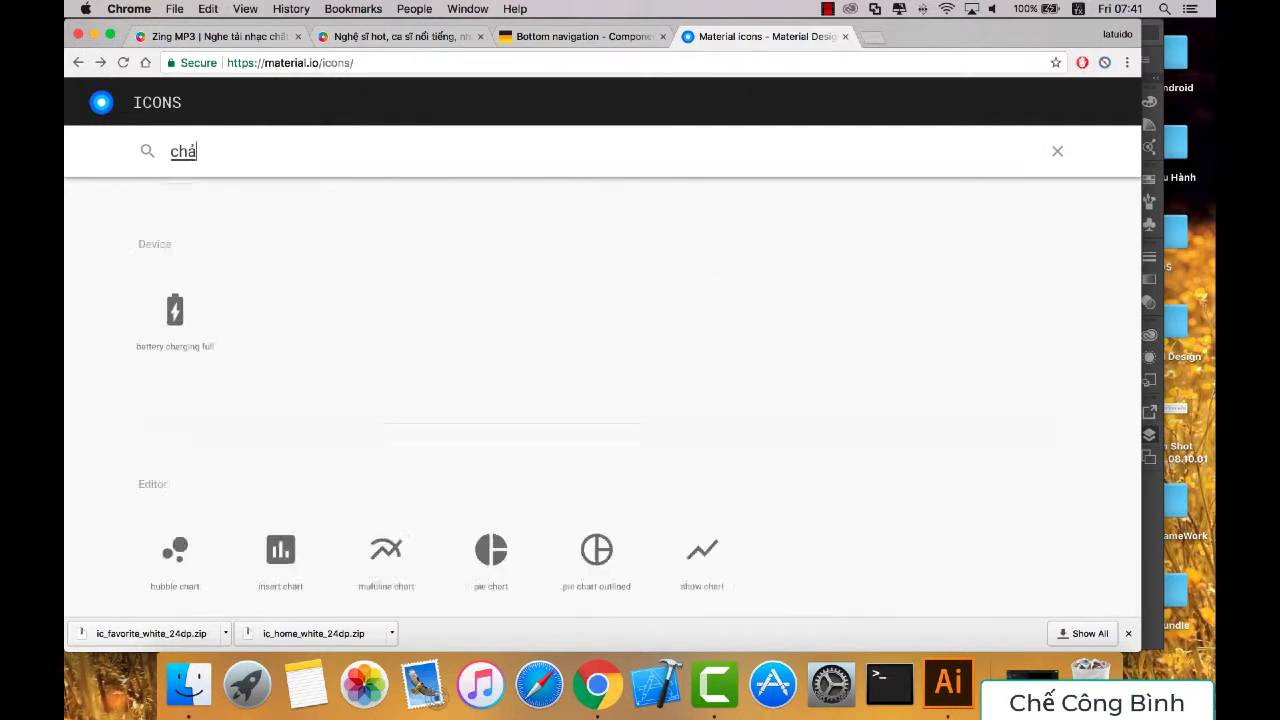
type("t")
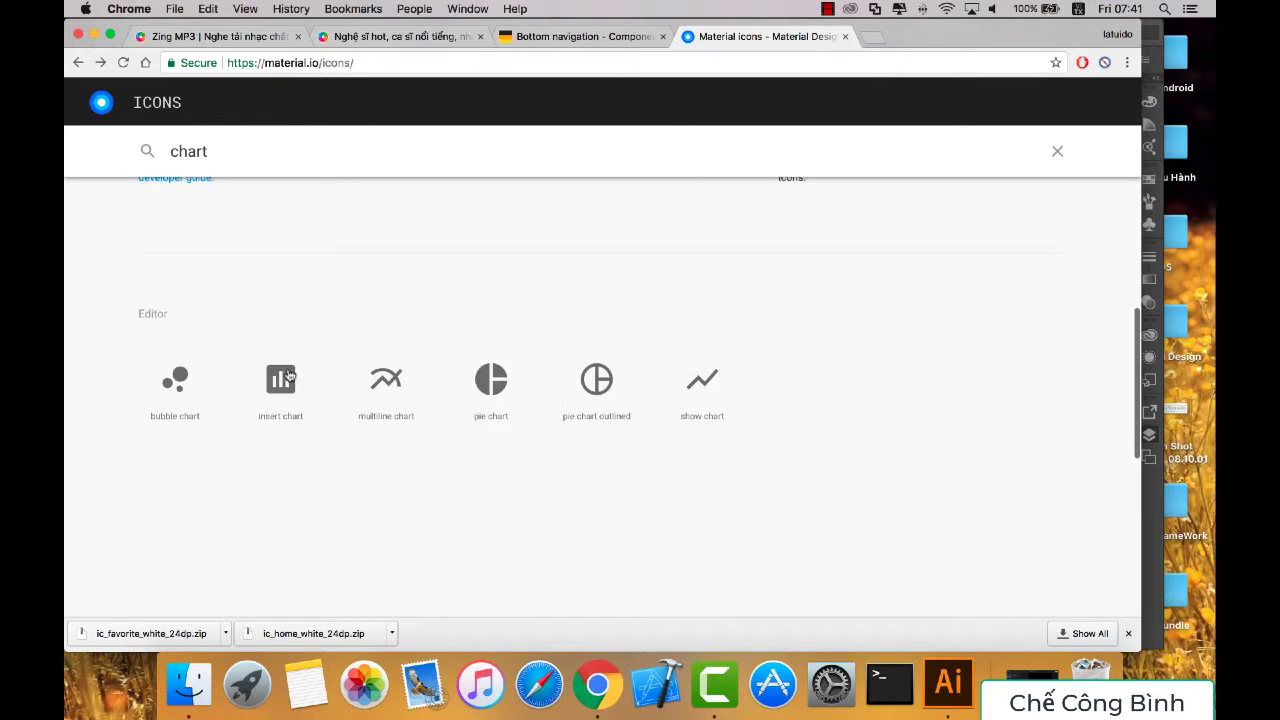
Step: Download the insert chart icon as white 24dp PNGs
left_click(285, 377)
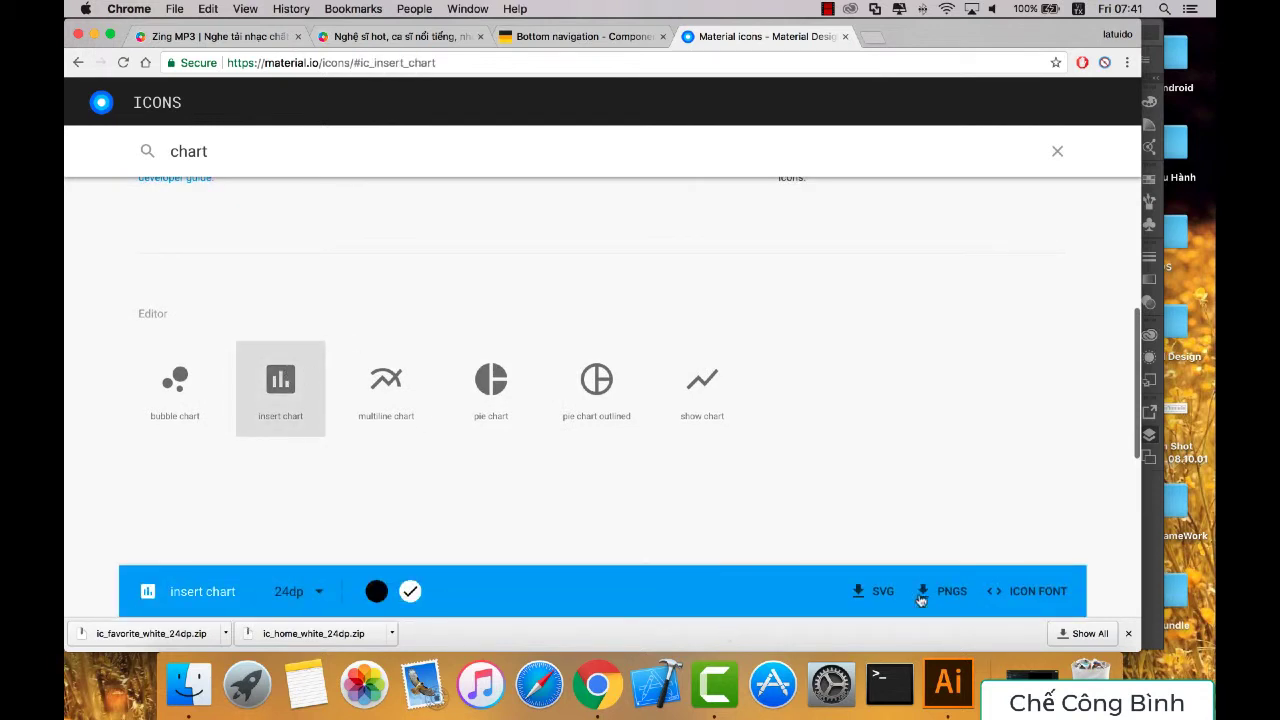
left_click(921, 599)
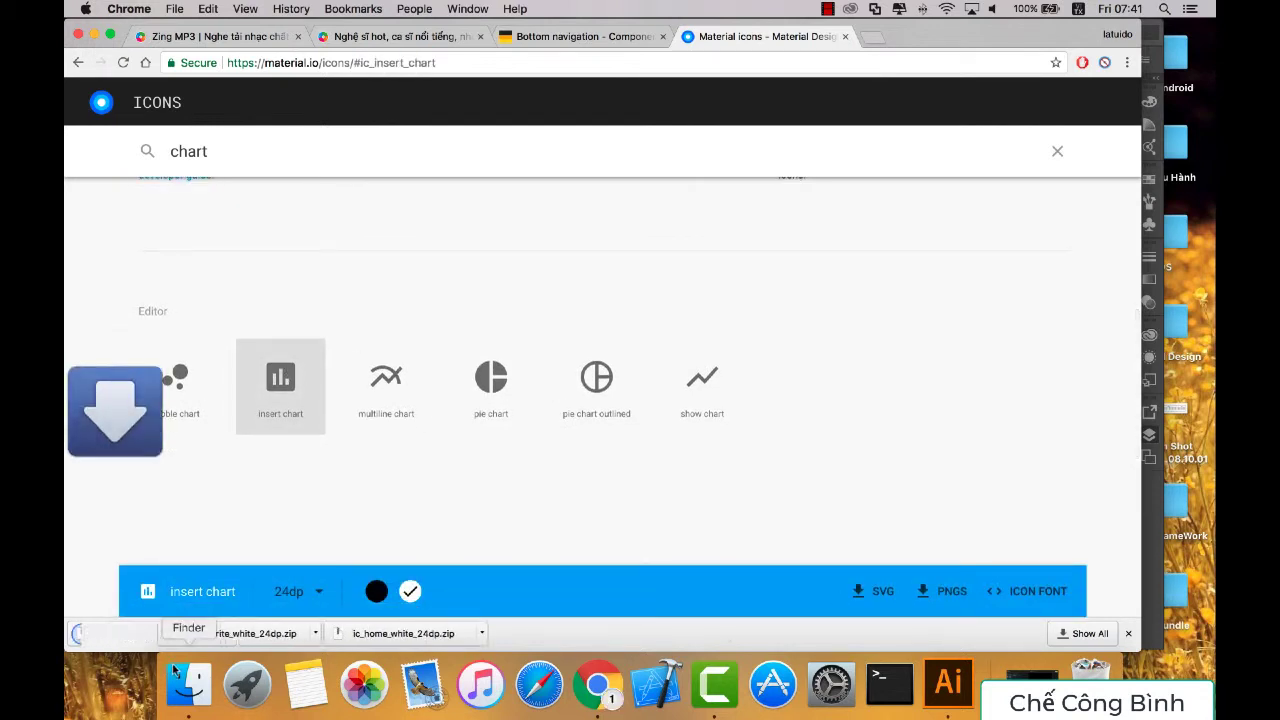
Step: Show the Downloads folder in Finder and locate the insert chart icon archive
left_click(186, 680)
left_click(454, 247)
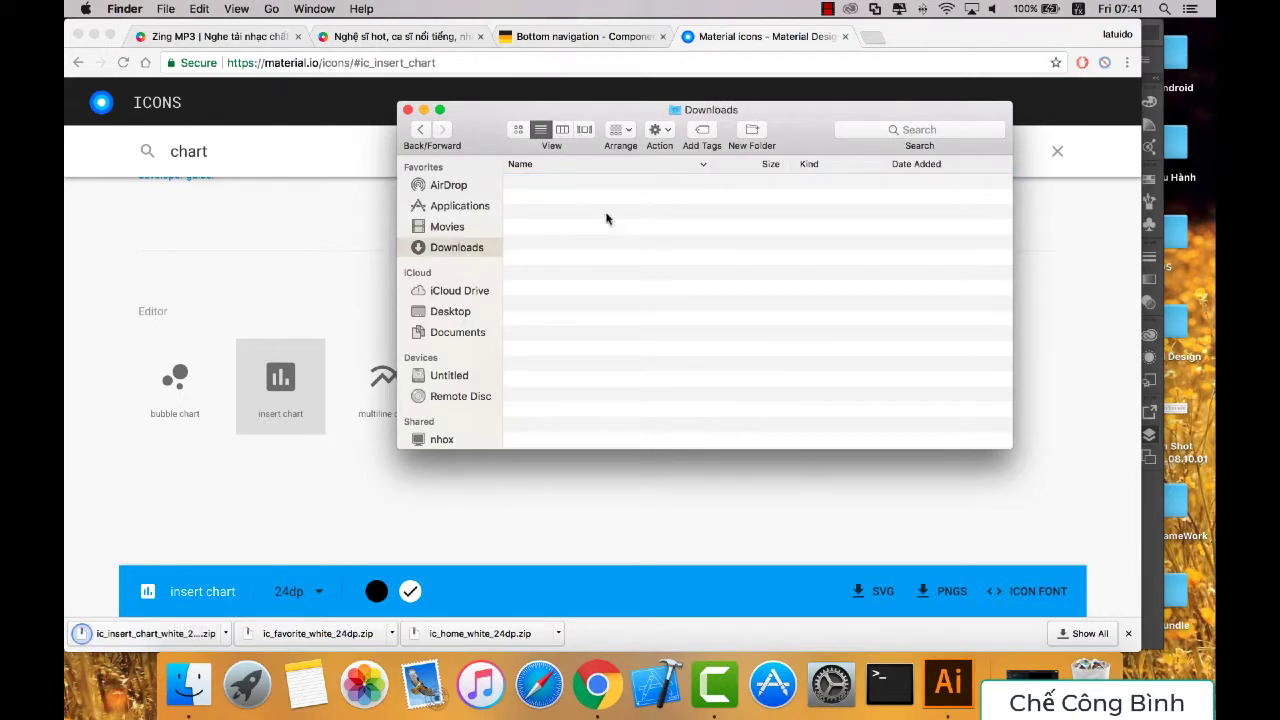
scroll(587, 369, "up", 5)
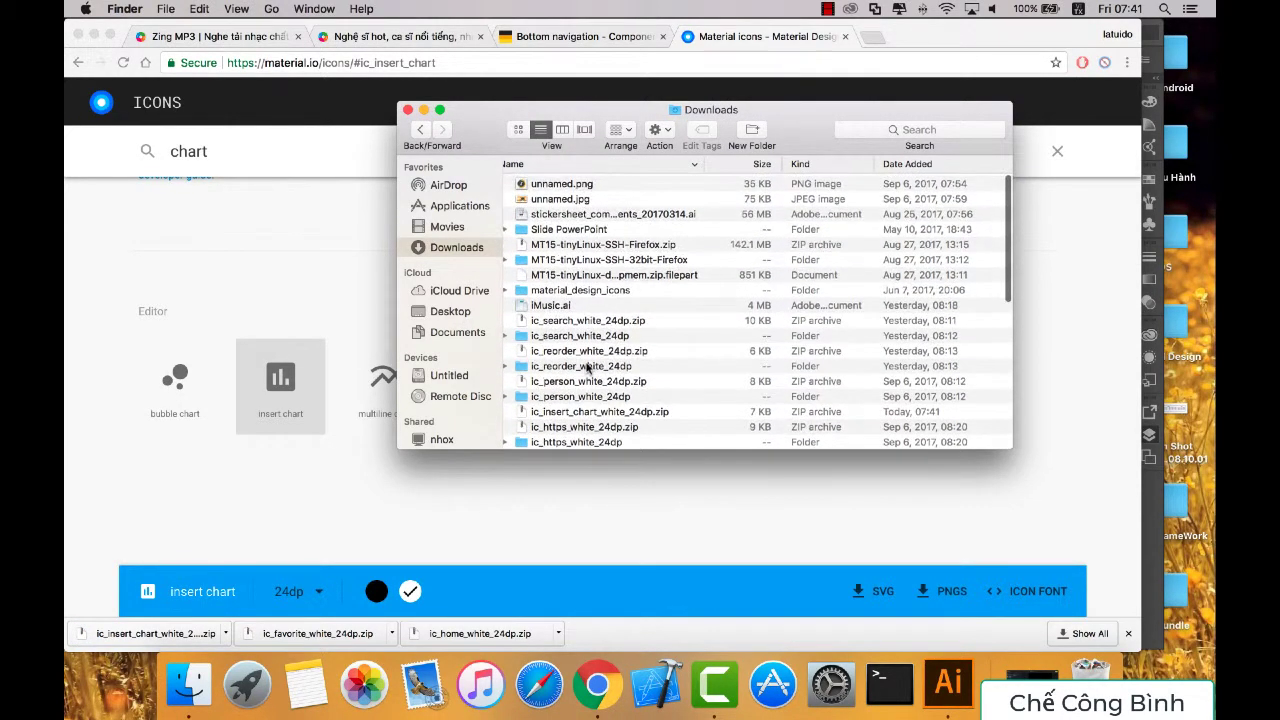
scroll(587, 369, "down", 5)
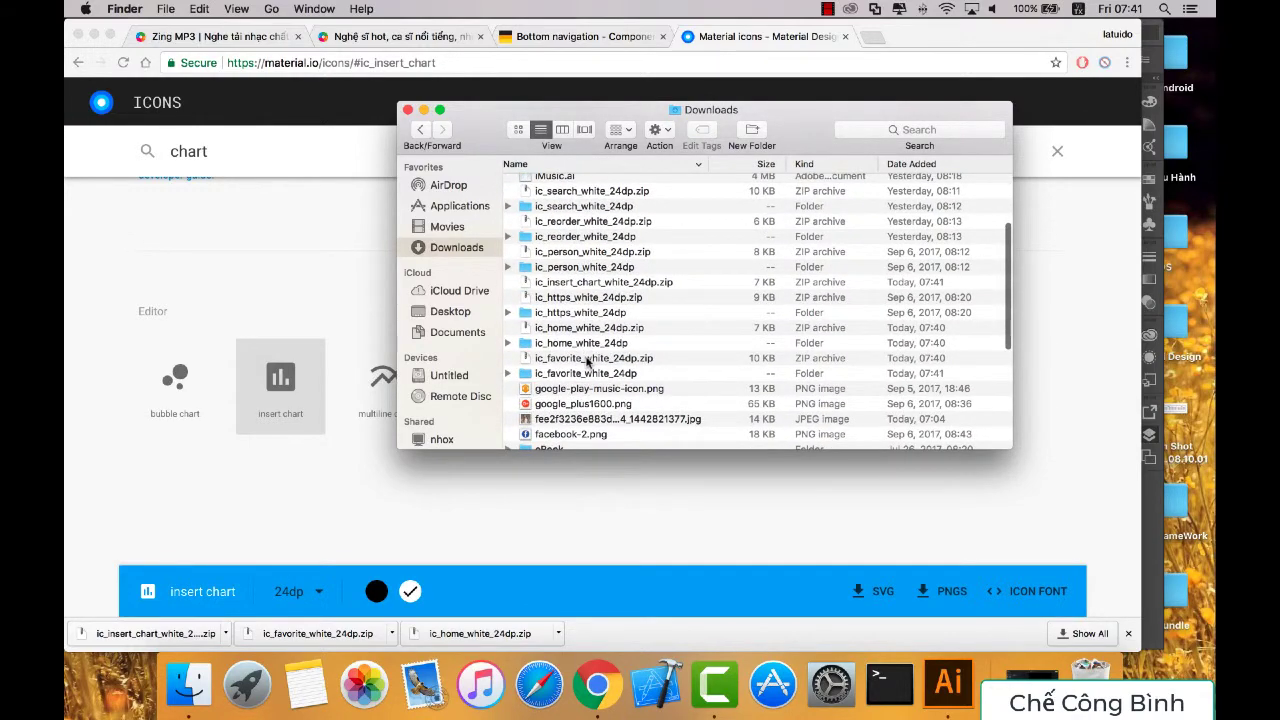
scroll(587, 364, "down", 5)
scroll(587, 364, "down", 3)
scroll(587, 364, "down", 5)
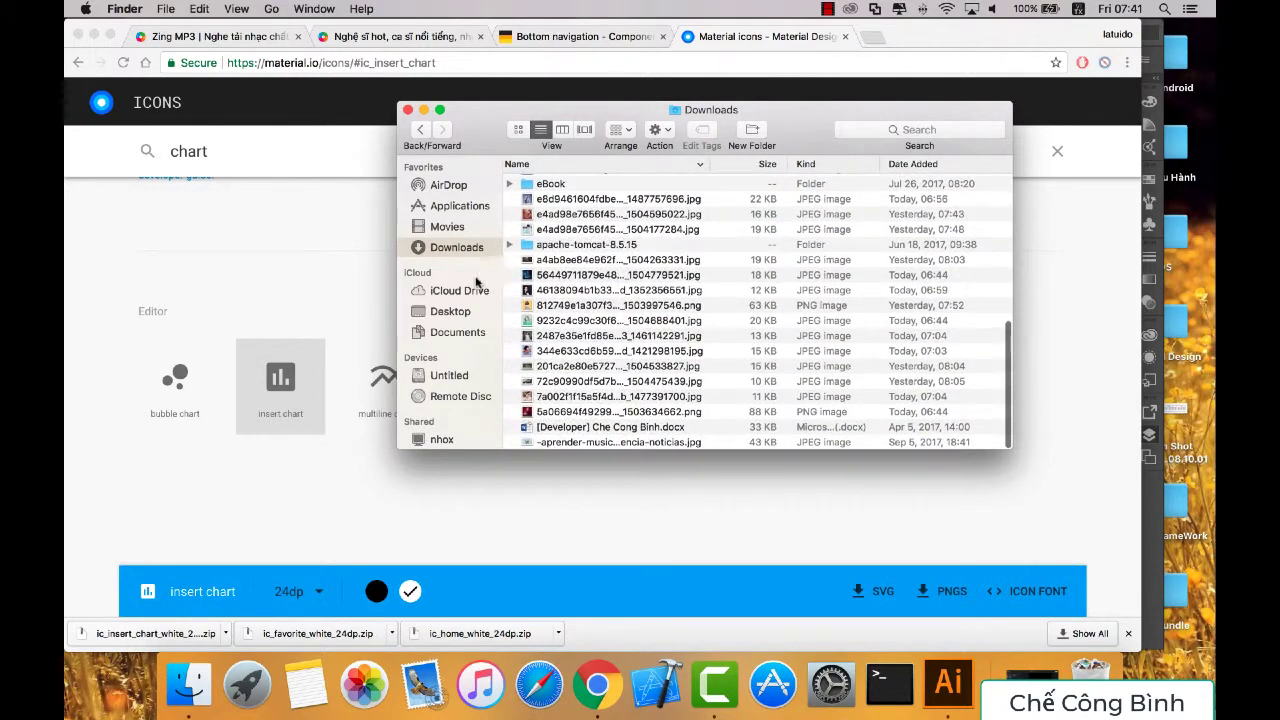
left_click(447, 226)
left_click(447, 247)
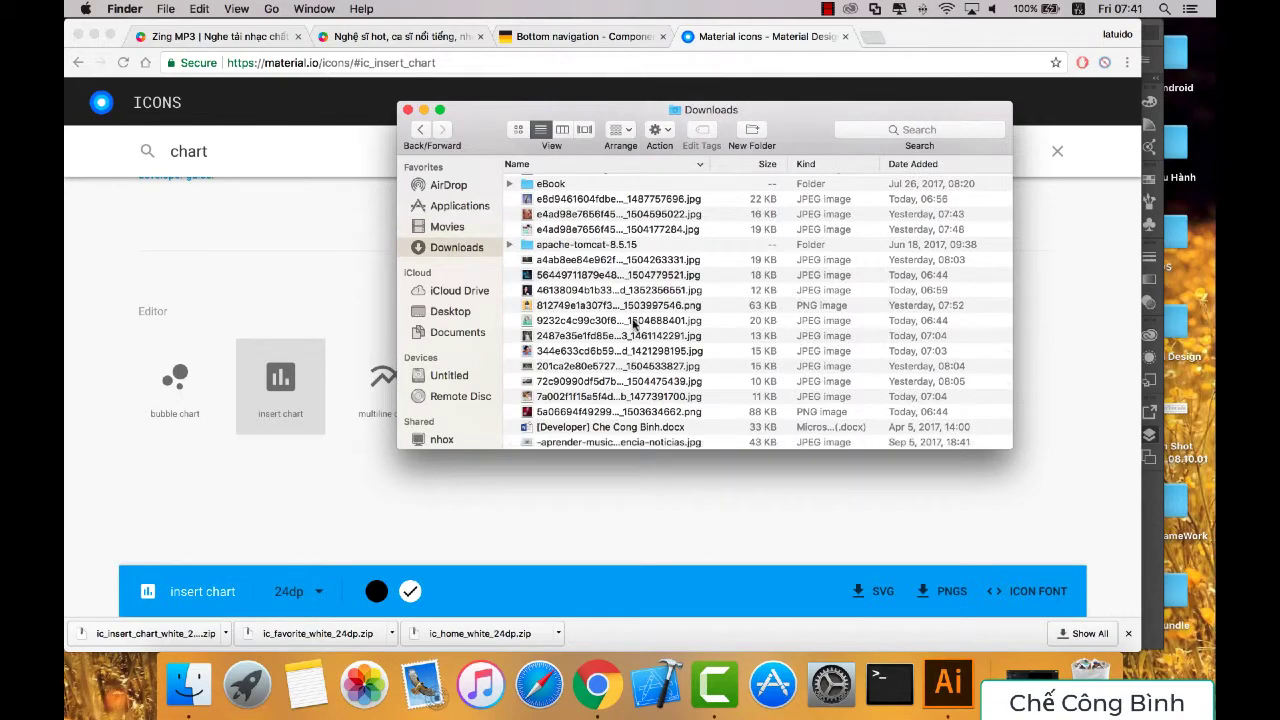
scroll(633, 323, "down", 1)
scroll(633, 323, "up", 1)
scroll(633, 323, "up", 3)
scroll(633, 323, "up", 3)
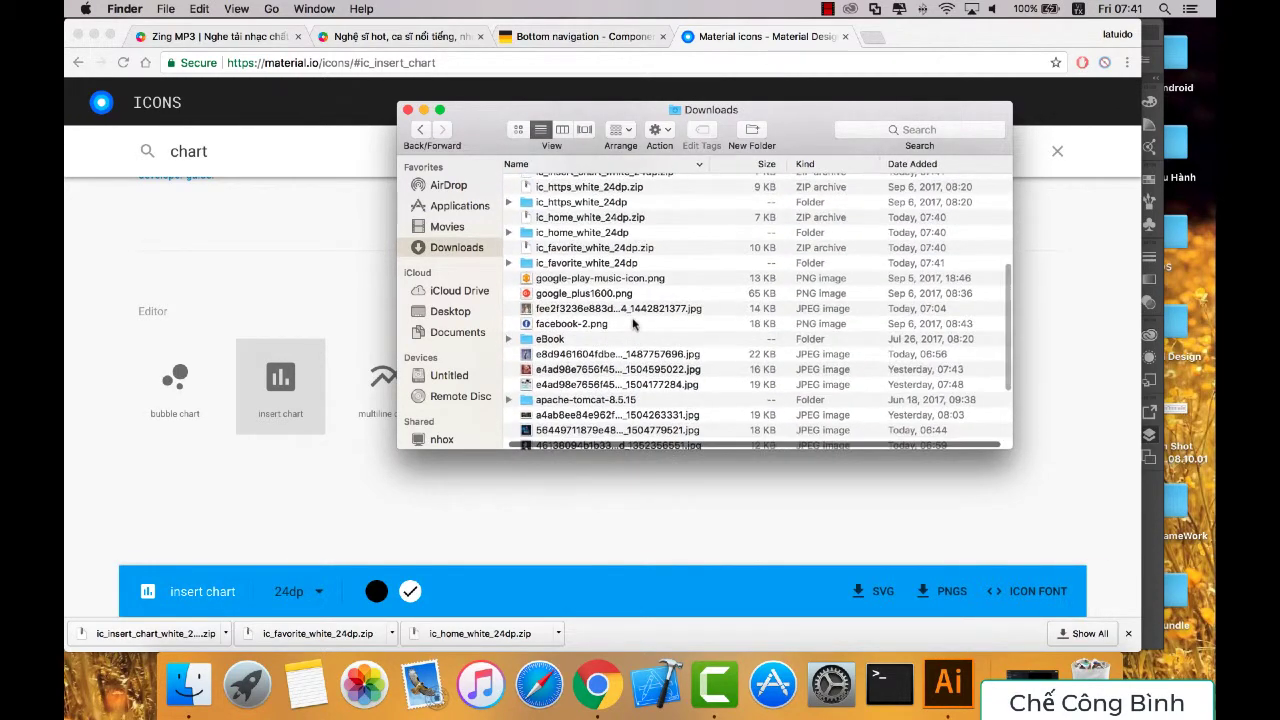
scroll(633, 323, "up", 2)
scroll(620, 305, "up", 2)
scroll(612, 290, "up", 2)
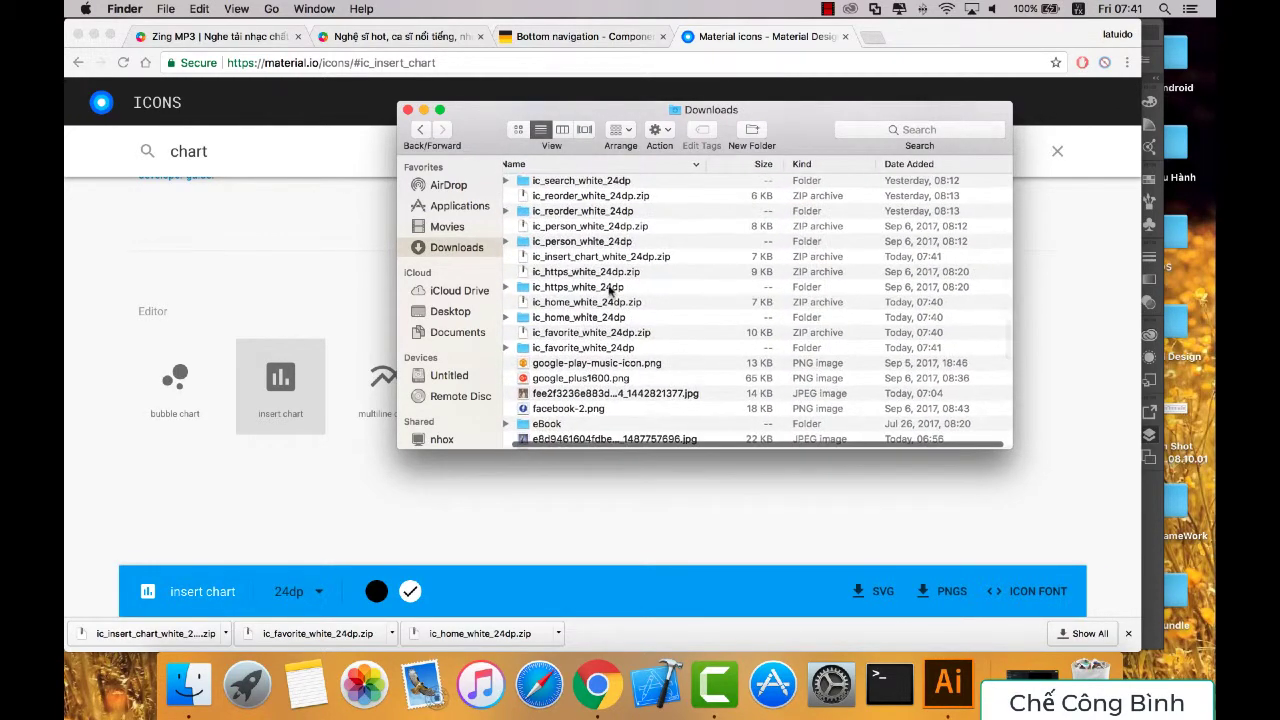
Step: Unzip ic_insert_chart_white_24dp.zip and select the PNG inside android > drawable-mdpi
double_click(576, 258)
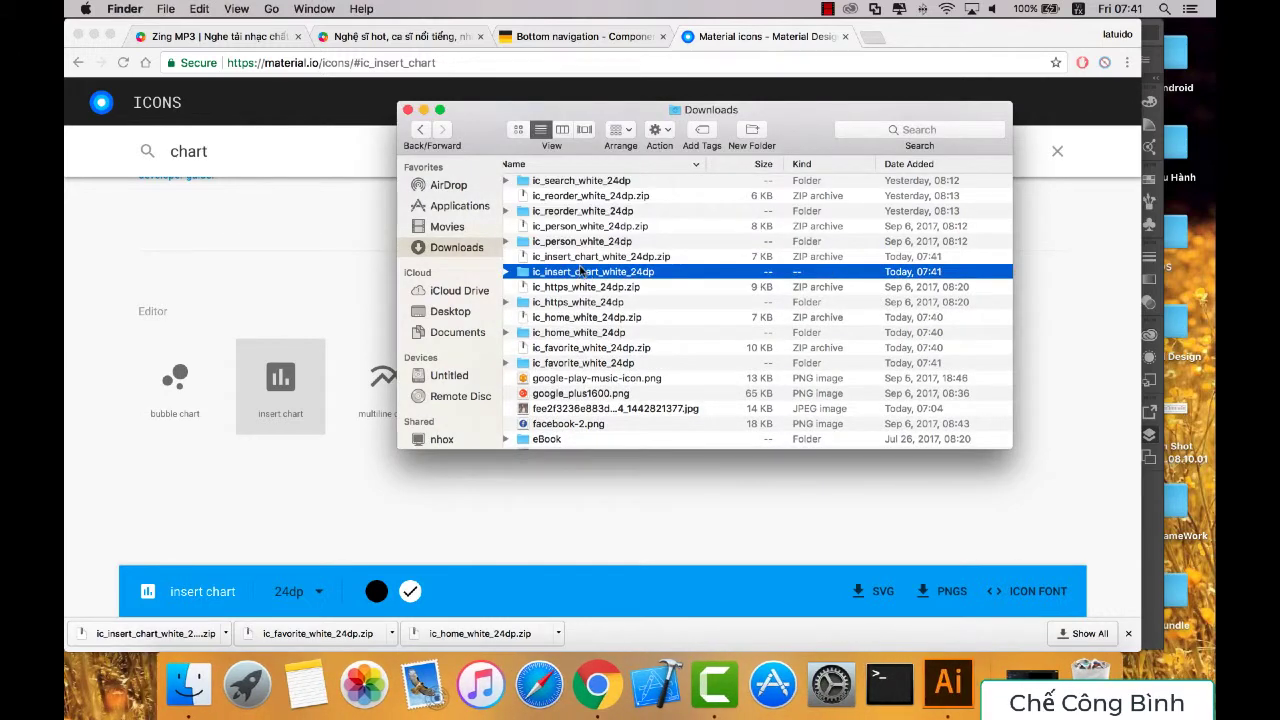
double_click(580, 271)
double_click(547, 185)
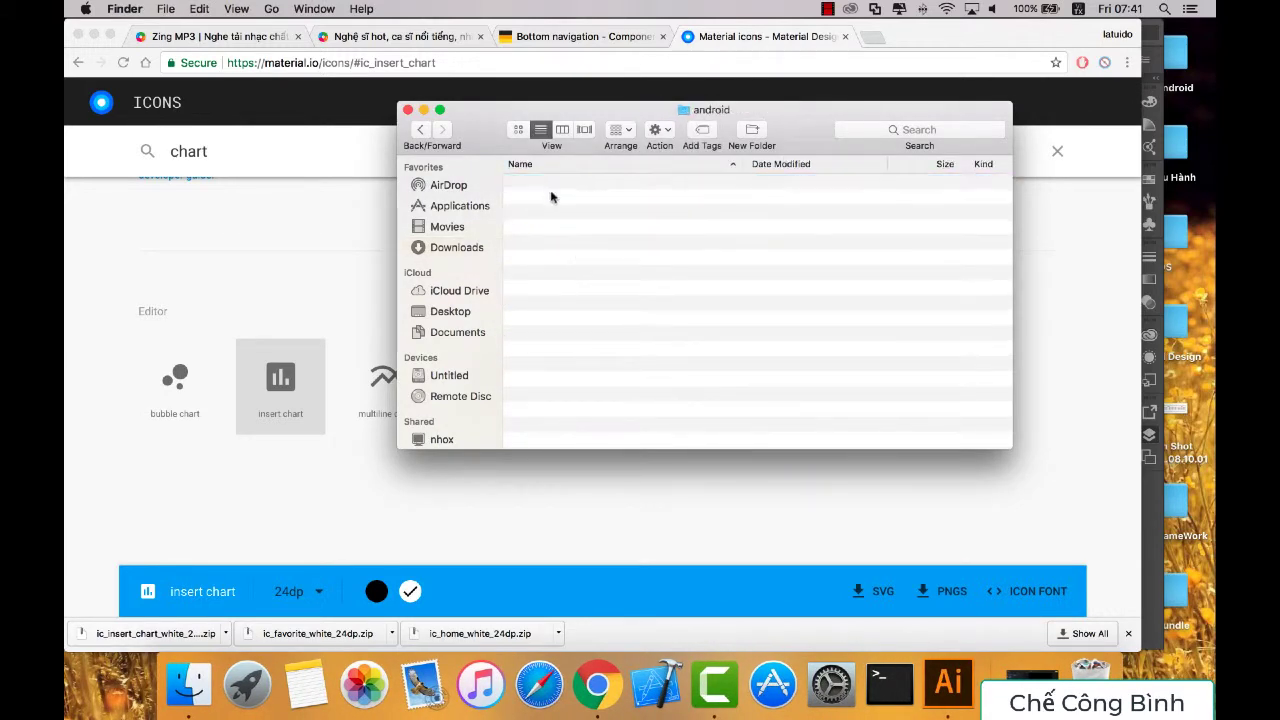
double_click(560, 198)
left_click(566, 187)
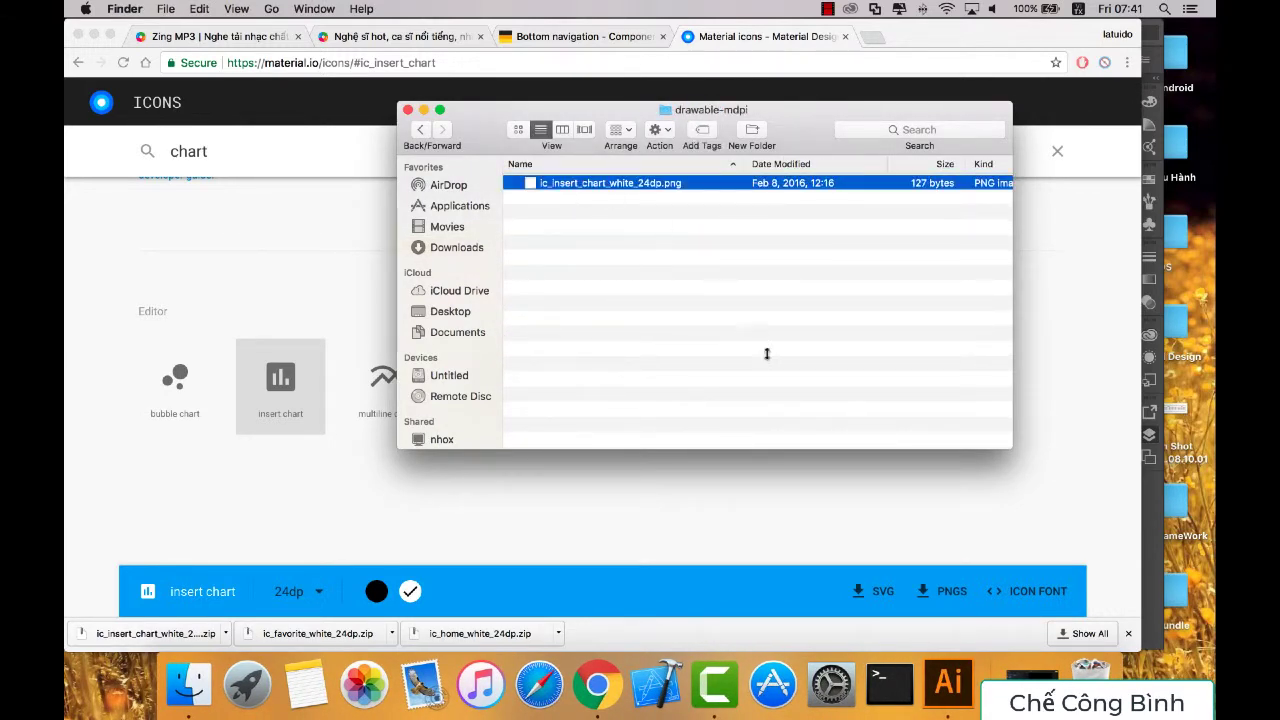
left_click(948, 683)
Step: Place ic_insert_chart_white_24dp.png on the third, red tab of the bottom bar
left_click(188, 683)
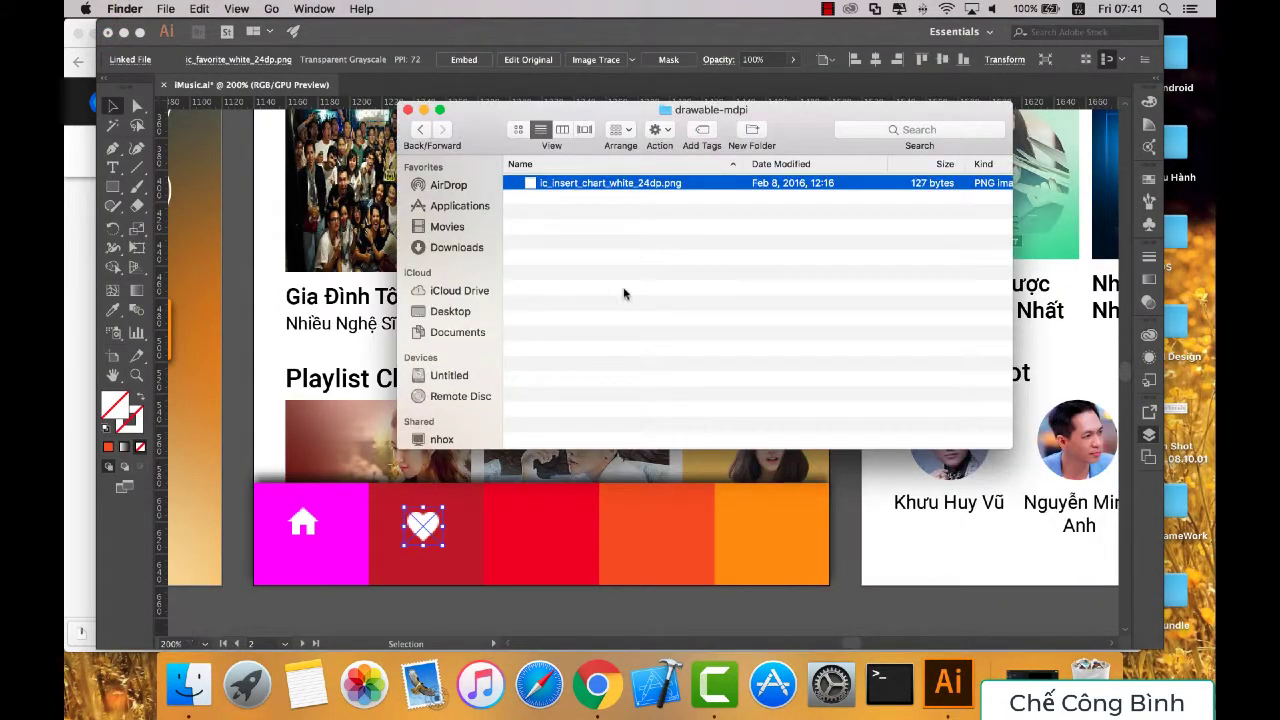
left_click_drag(617, 190, 533, 525)
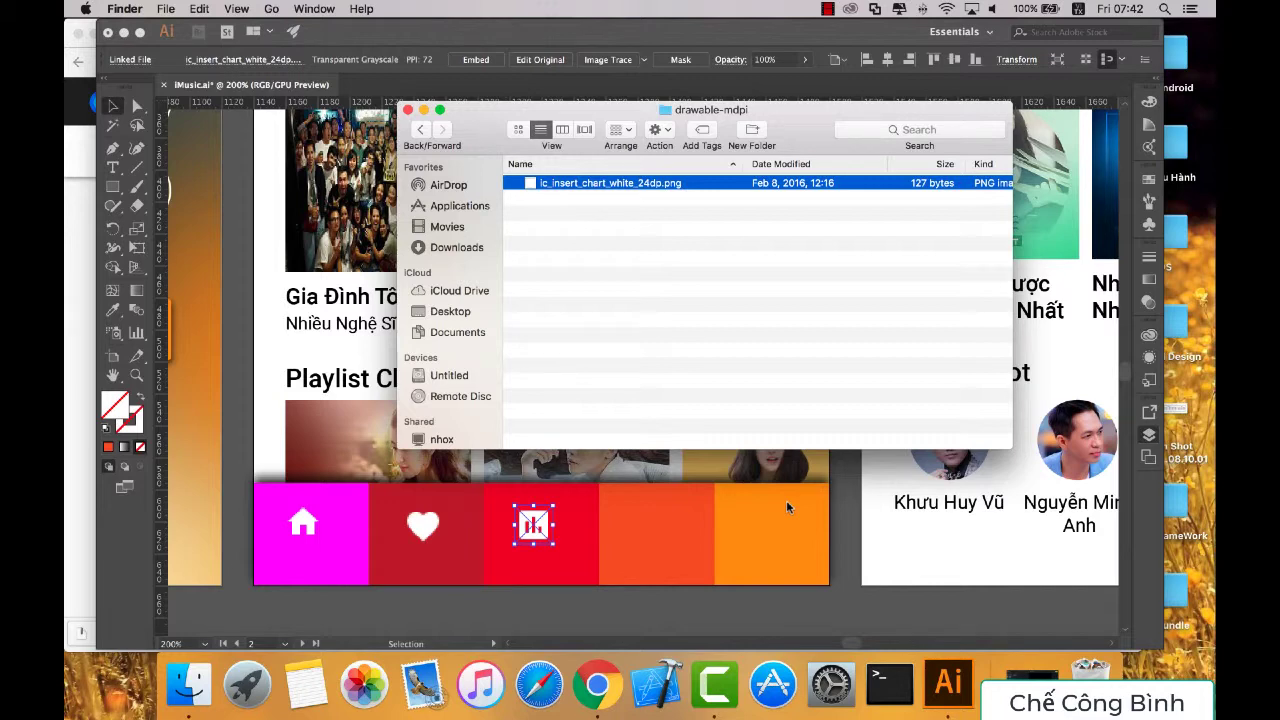
left_click(597, 684)
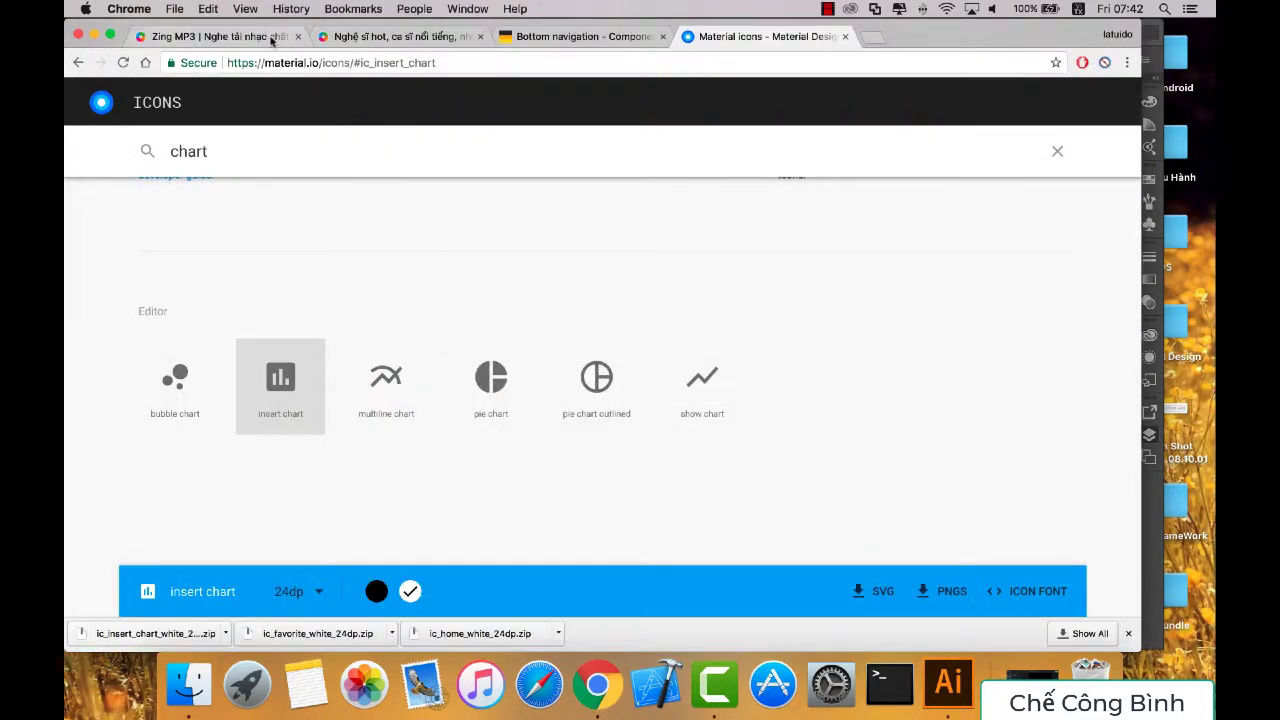
Step: Close the Zing MP3 page's developer tools, scroll its page, and return to Material Icons
left_click(271, 37)
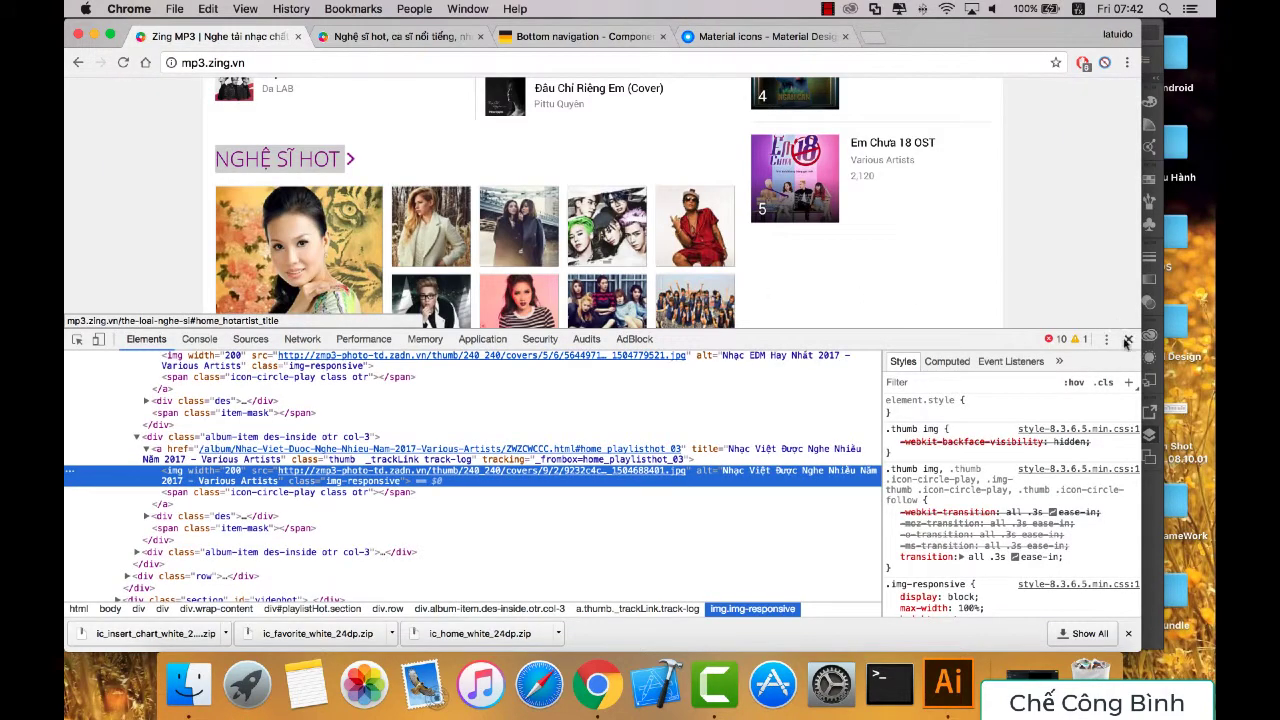
left_click(1127, 341)
scroll(1066, 340, "up", 2)
scroll(1066, 340, "up", 5)
scroll(626, 211, "up", 3)
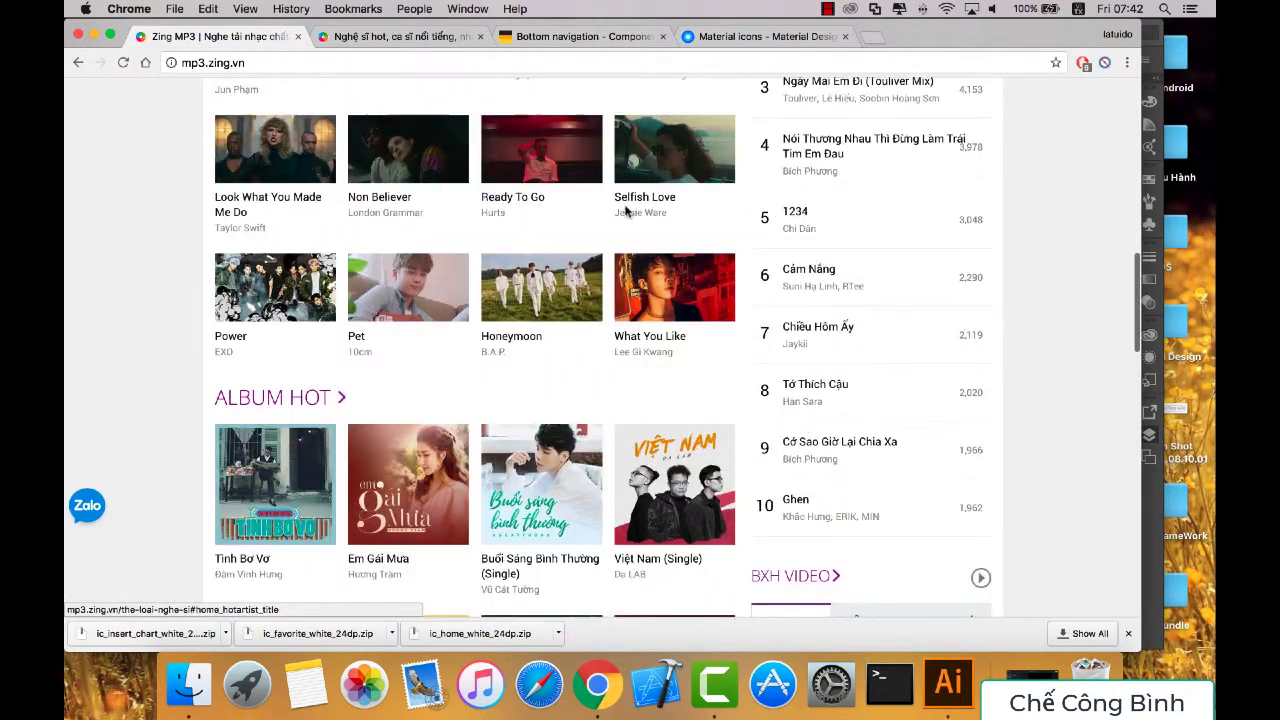
scroll(626, 211, "up", 5)
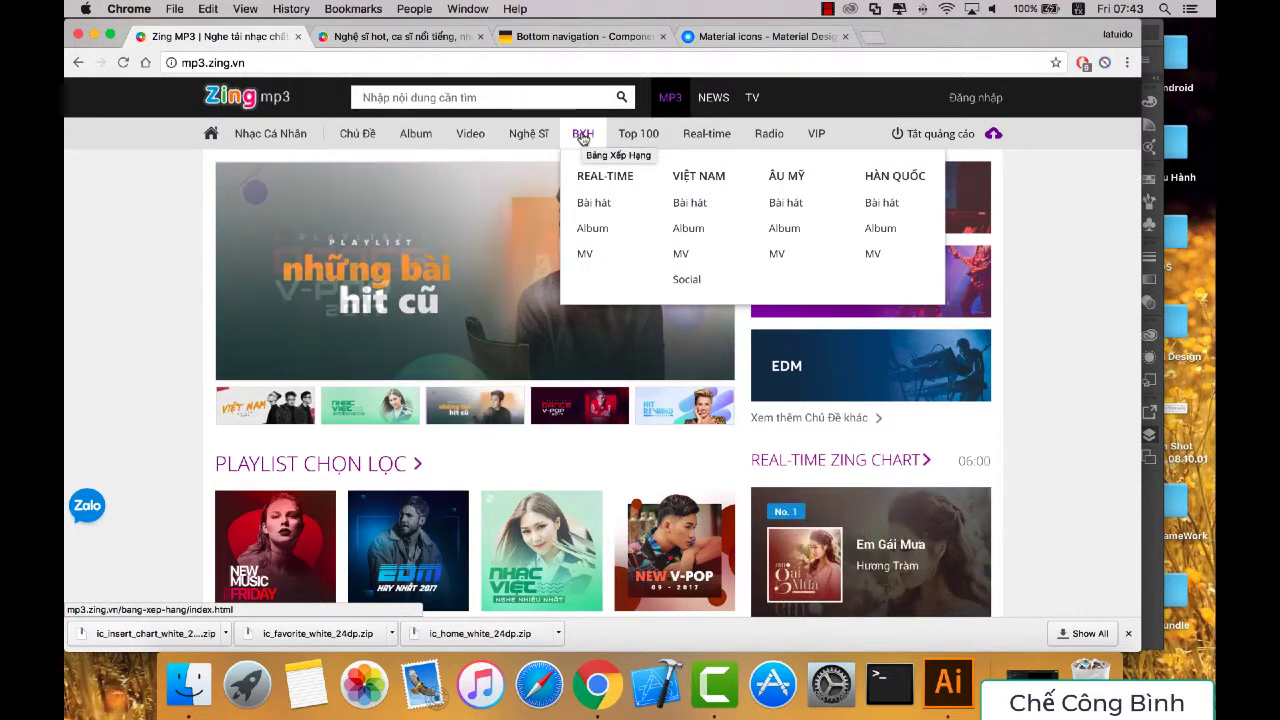
mouse_move(415, 133)
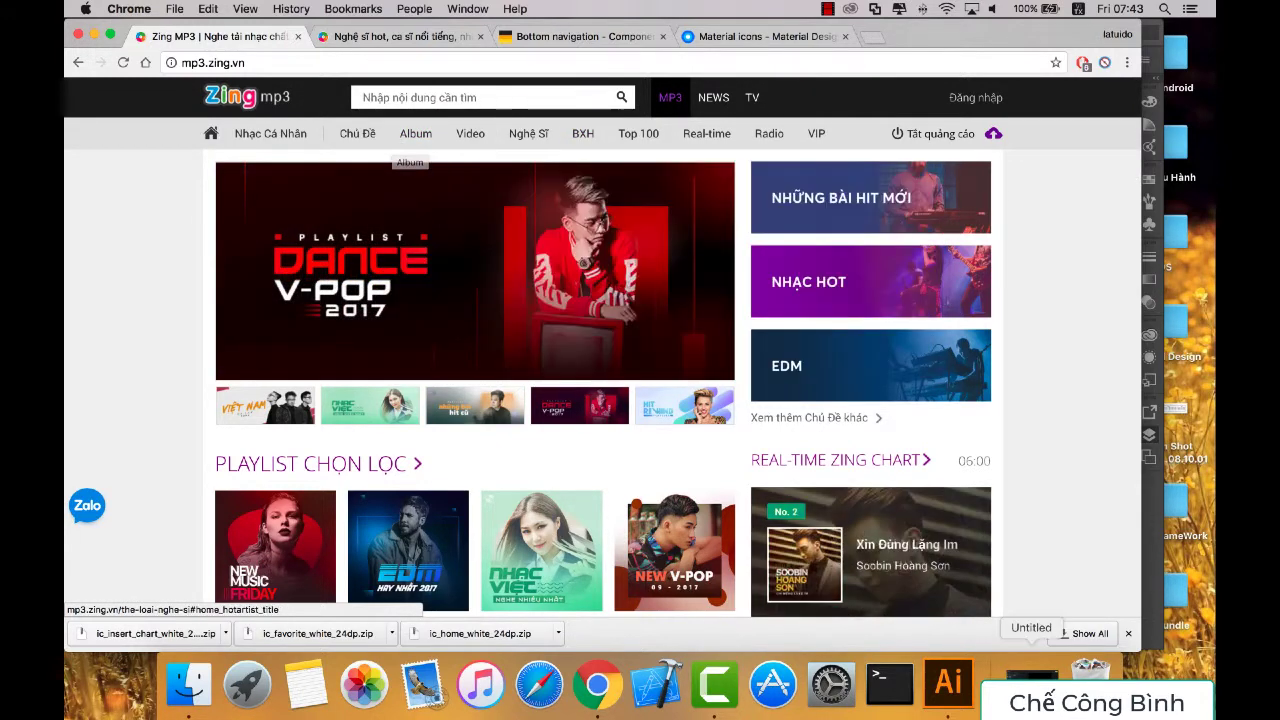
left_click(947, 683)
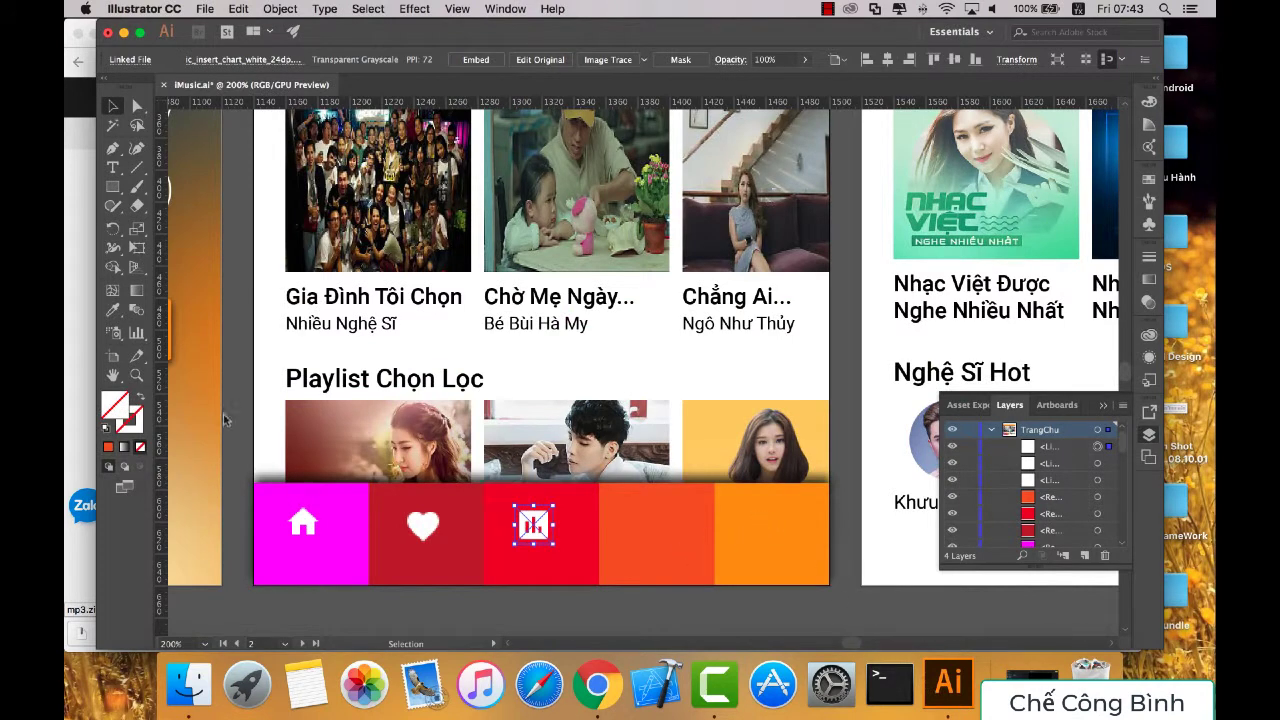
left_click(68, 385)
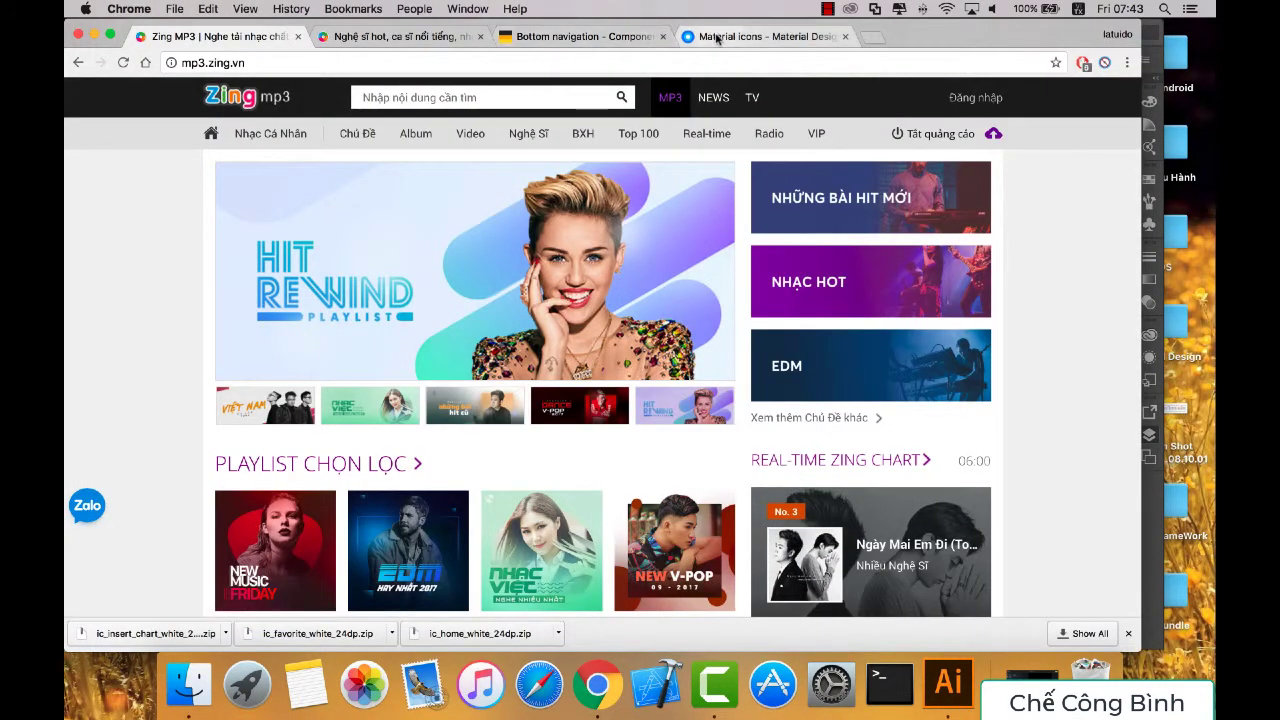
left_click(690, 38)
Step: Search 'albu' and download the album icon as white 24dp PNGs
triple_click(411, 151)
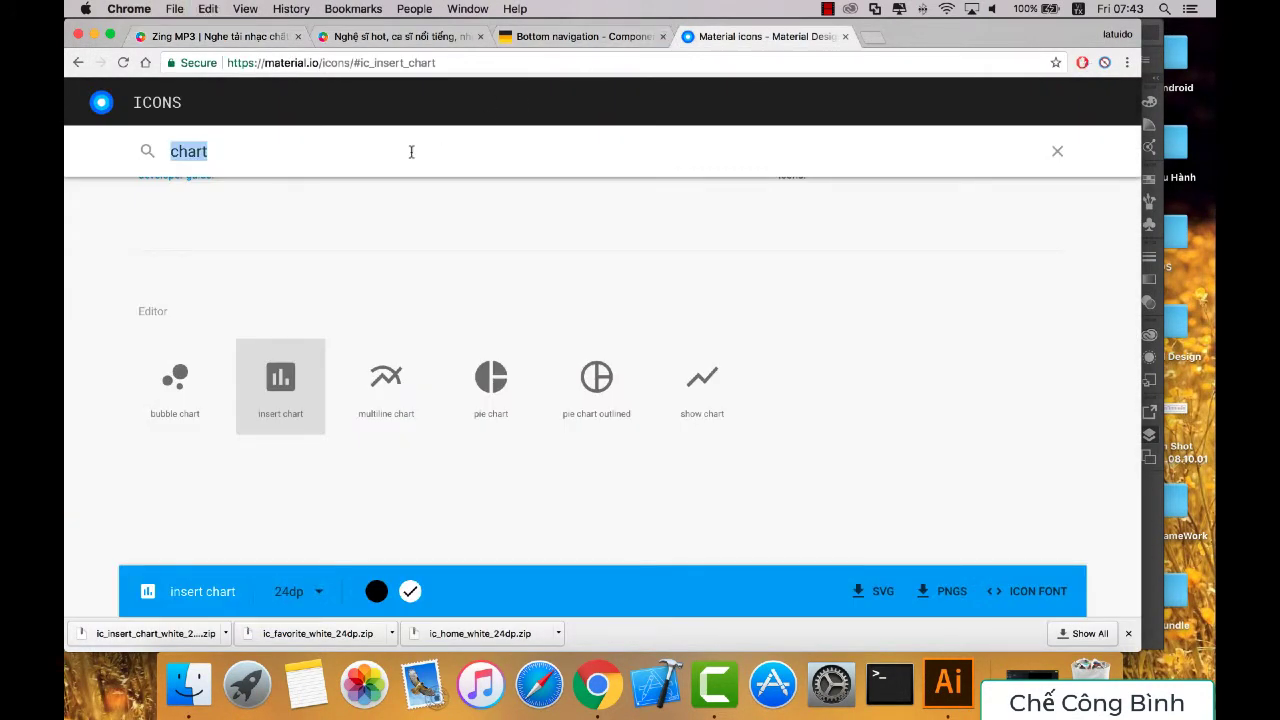
type("albu")
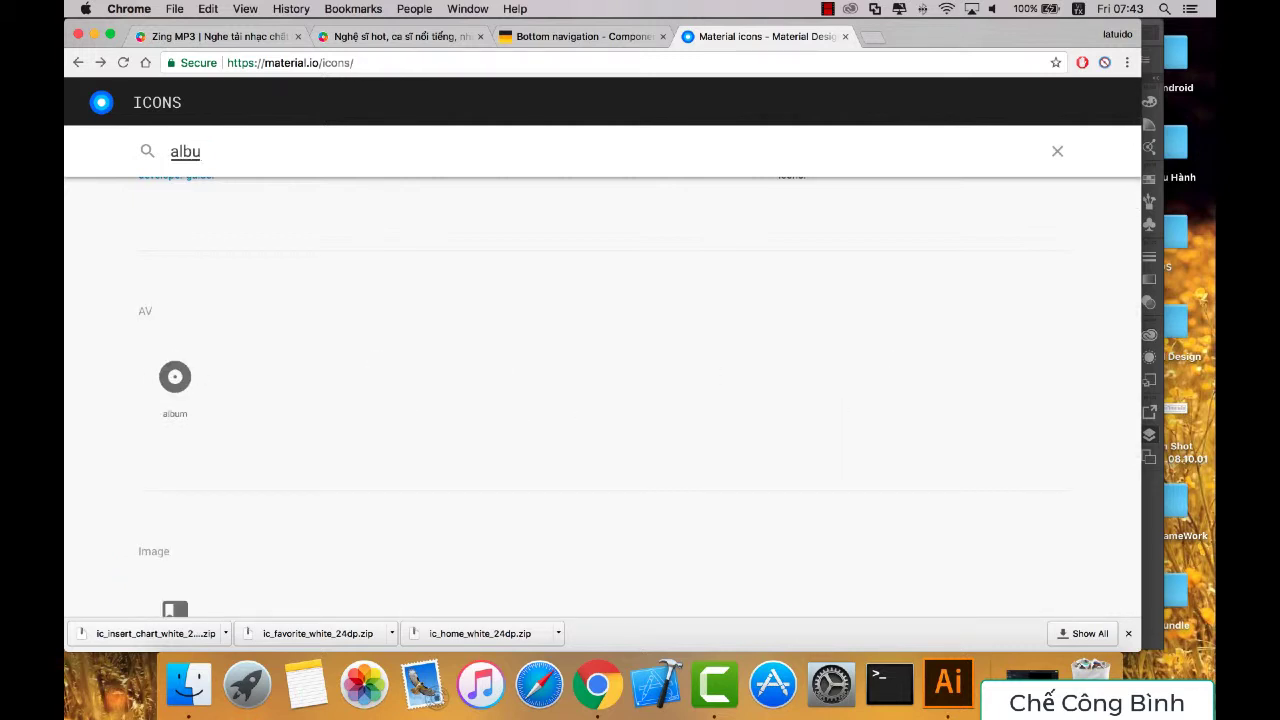
left_click(200, 378)
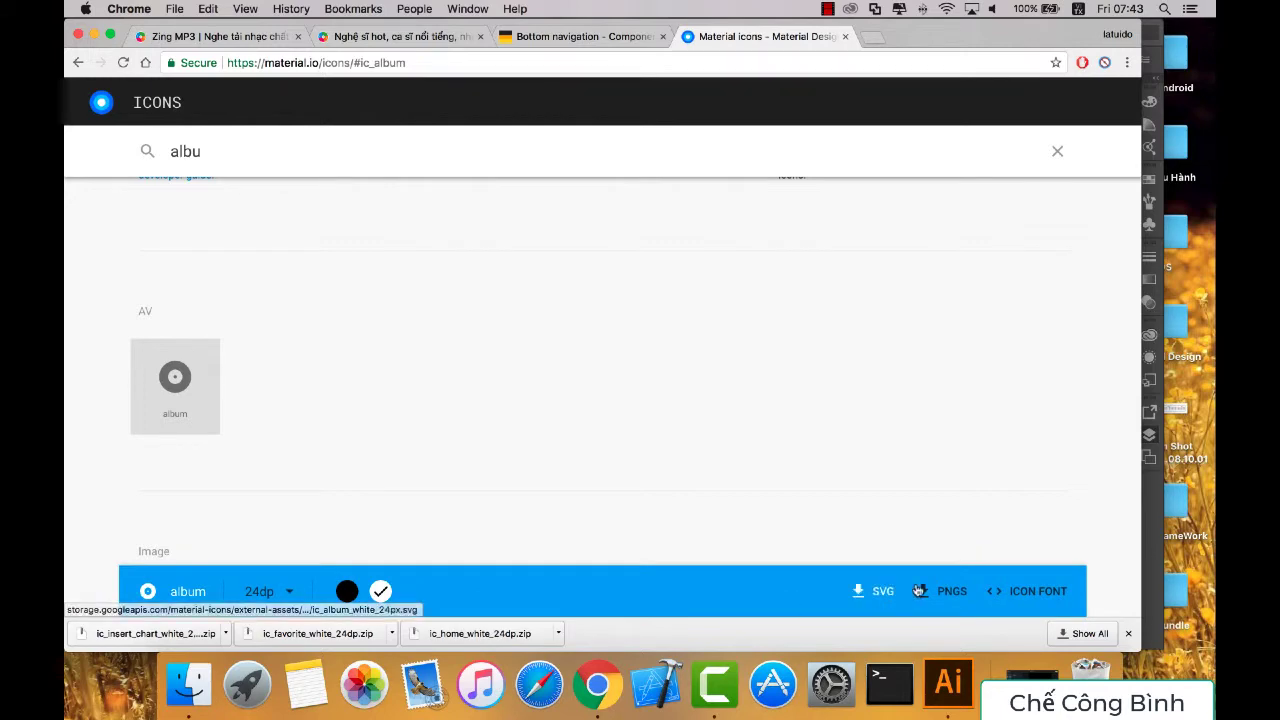
left_click(945, 591)
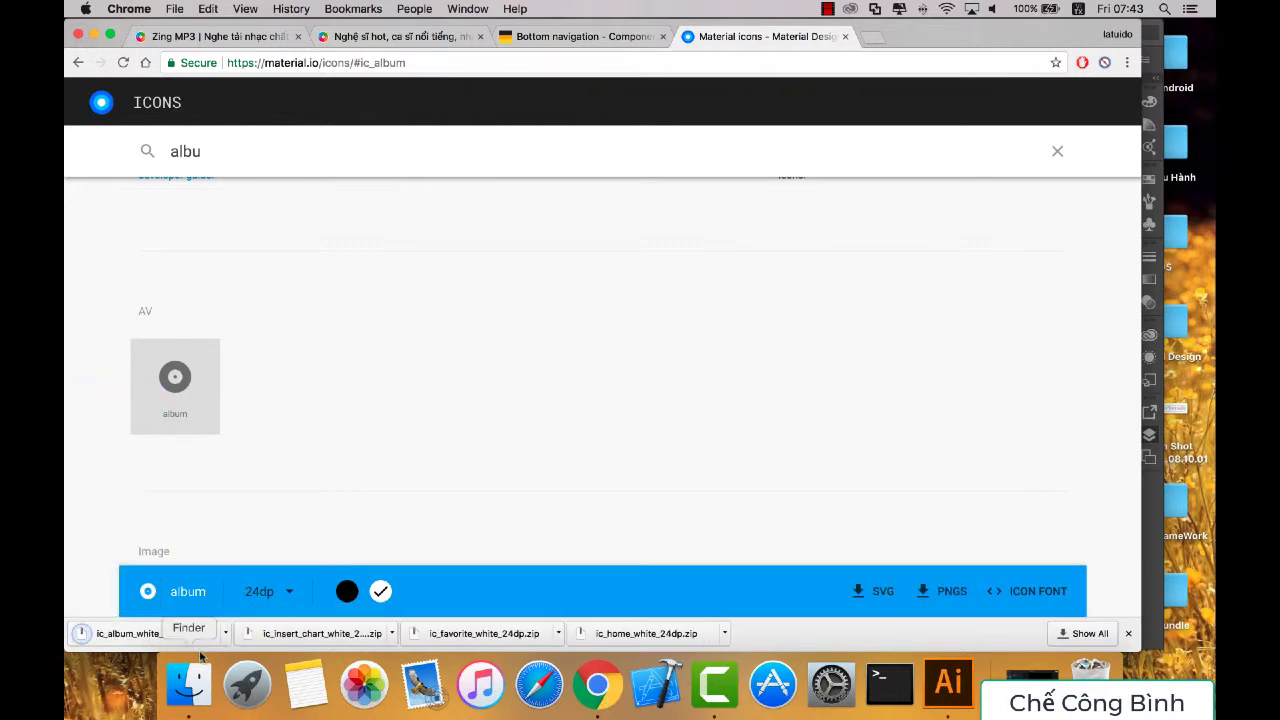
left_click(189, 685)
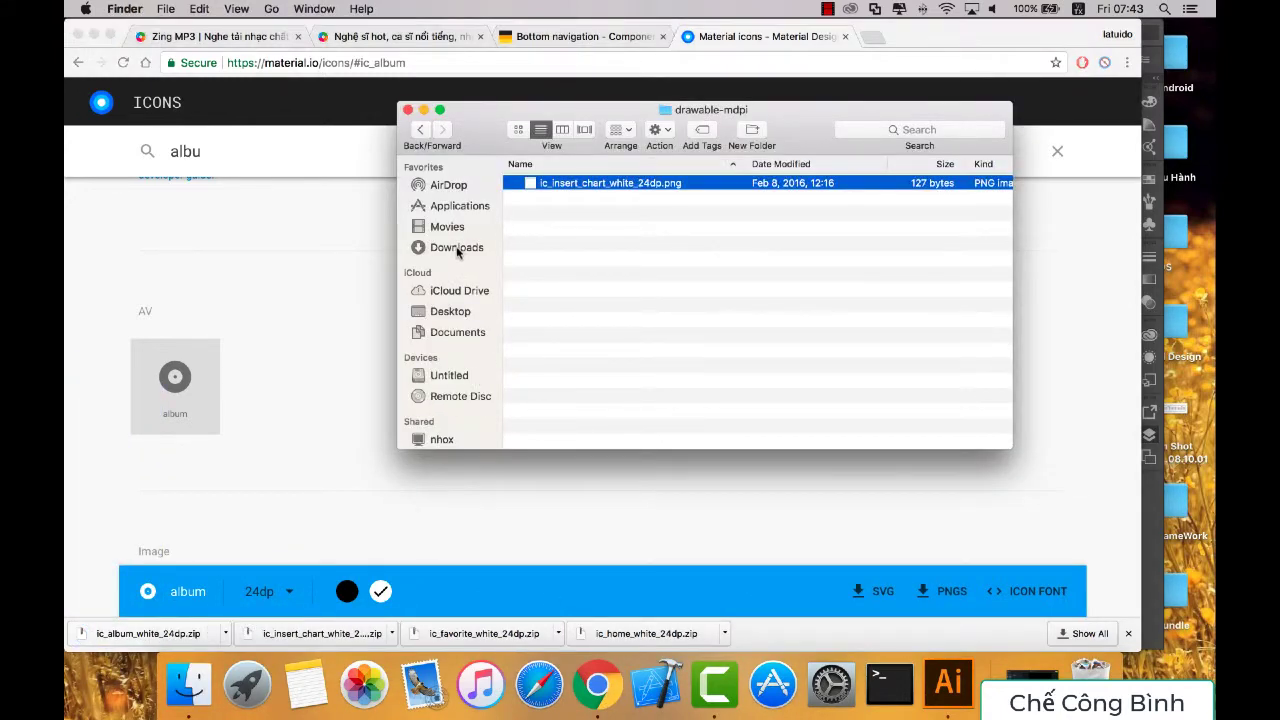
Step: Unzip ic_album_white_24dp.zip from Downloads and open its android > drawable-mdpi folder
left_click(456, 247)
scroll(610, 255, "up", 3)
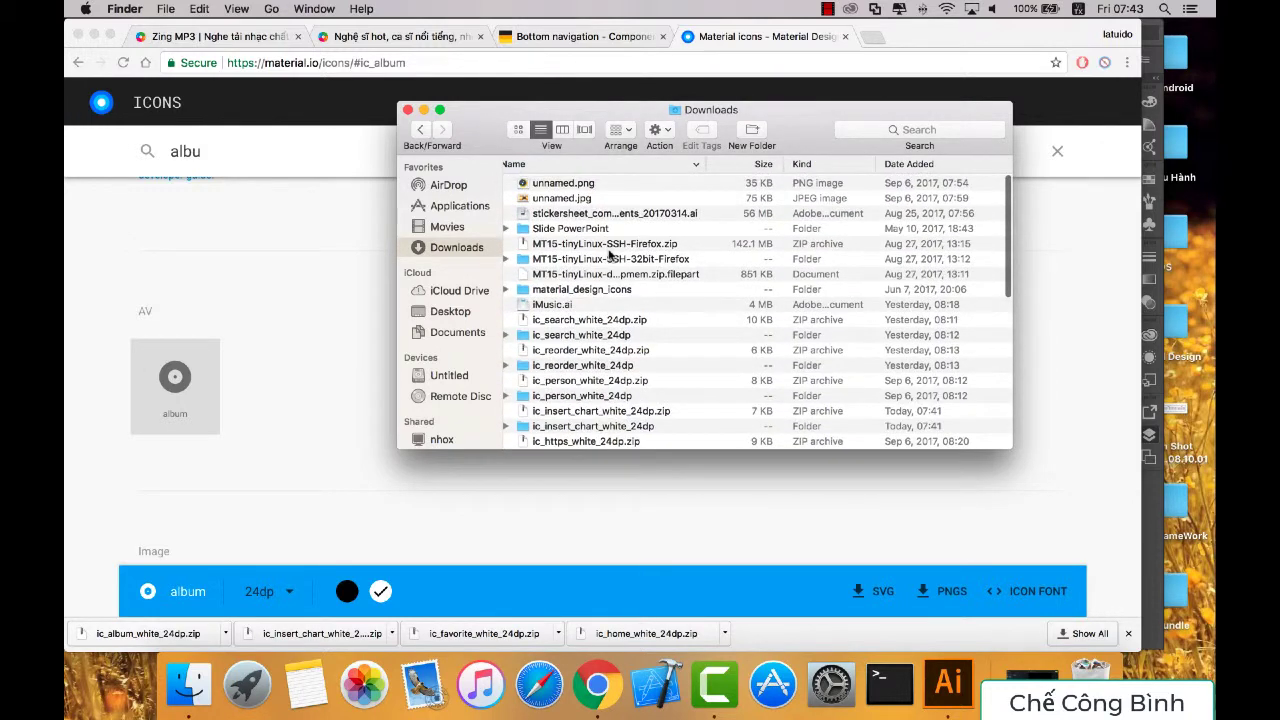
scroll(610, 255, "down", 5)
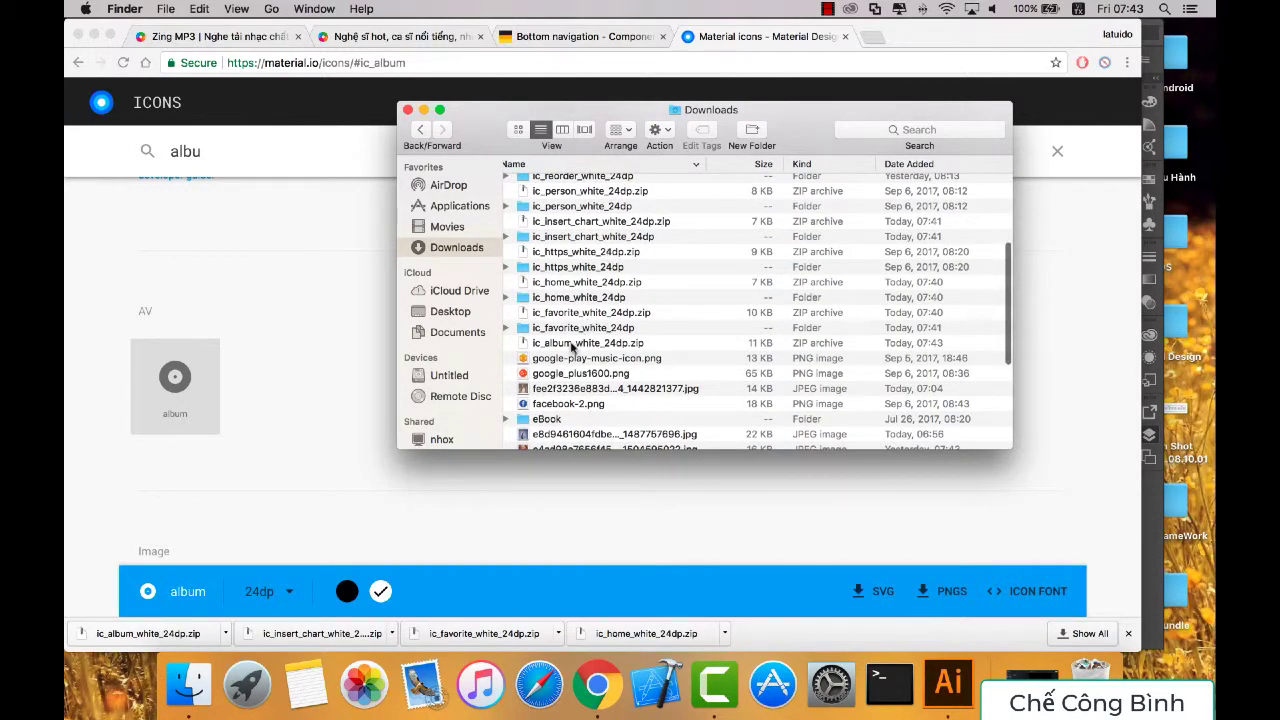
double_click(572, 343)
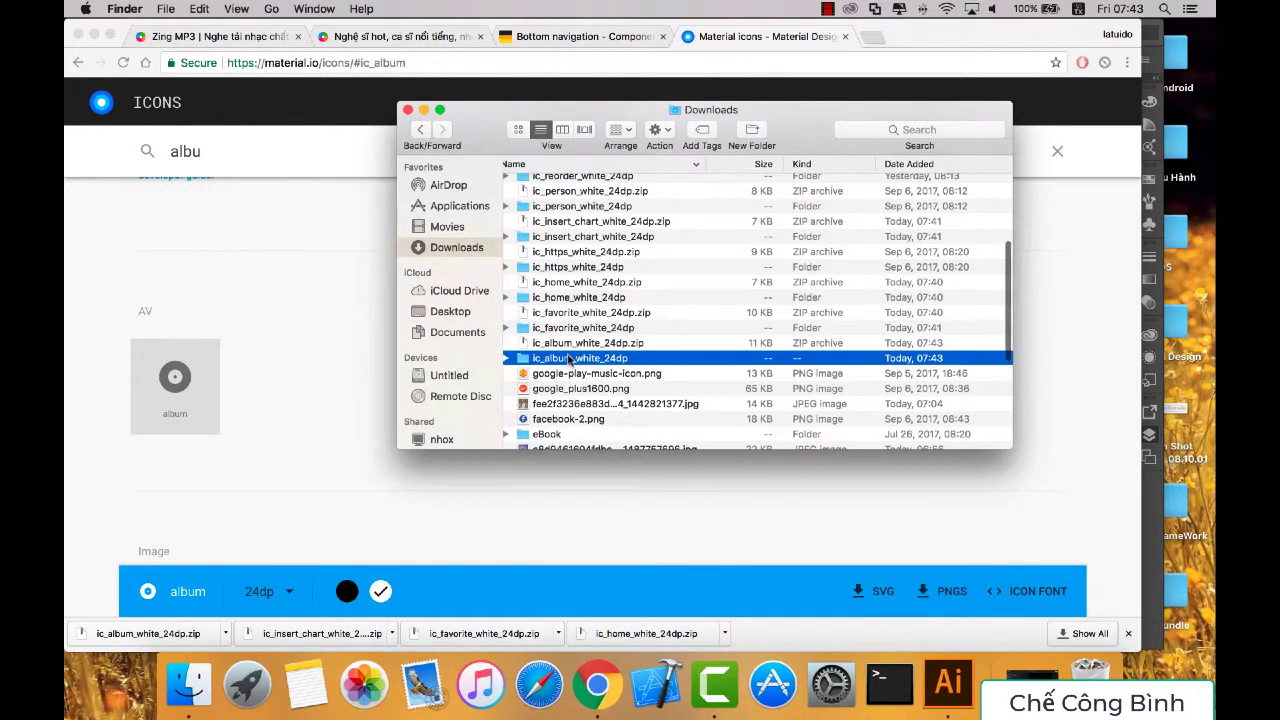
double_click(569, 358)
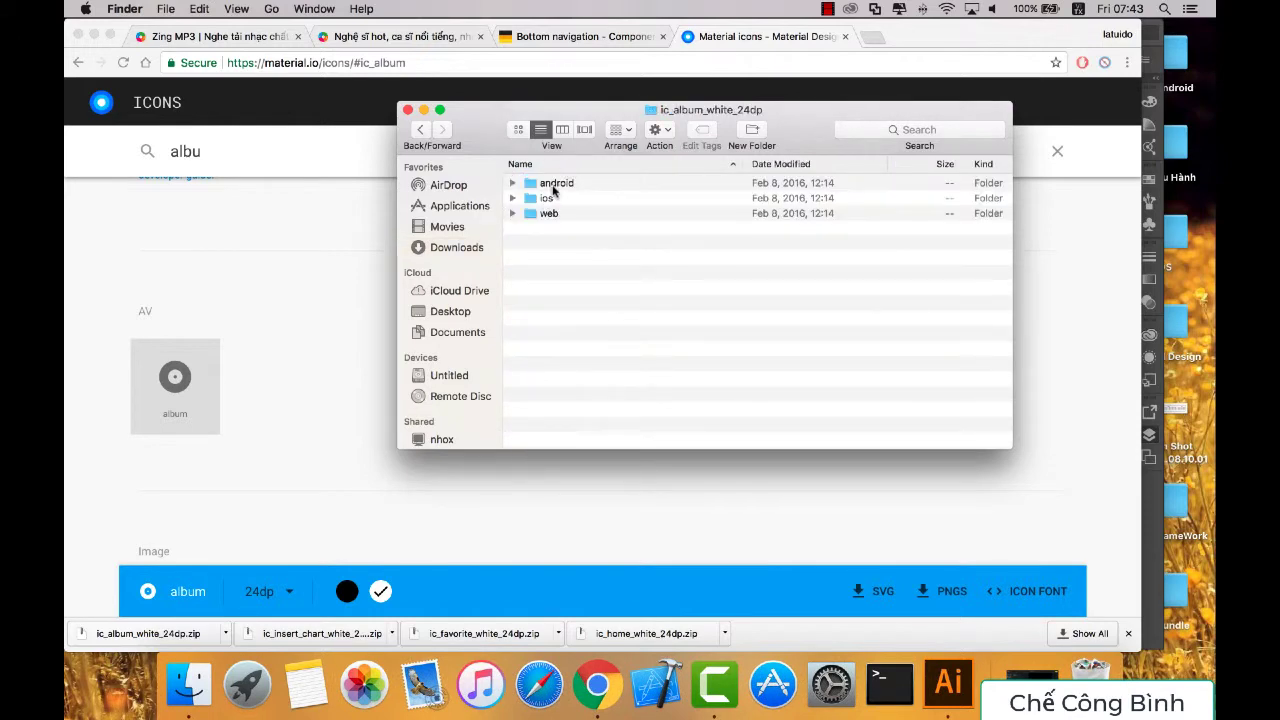
double_click(553, 185)
double_click(556, 199)
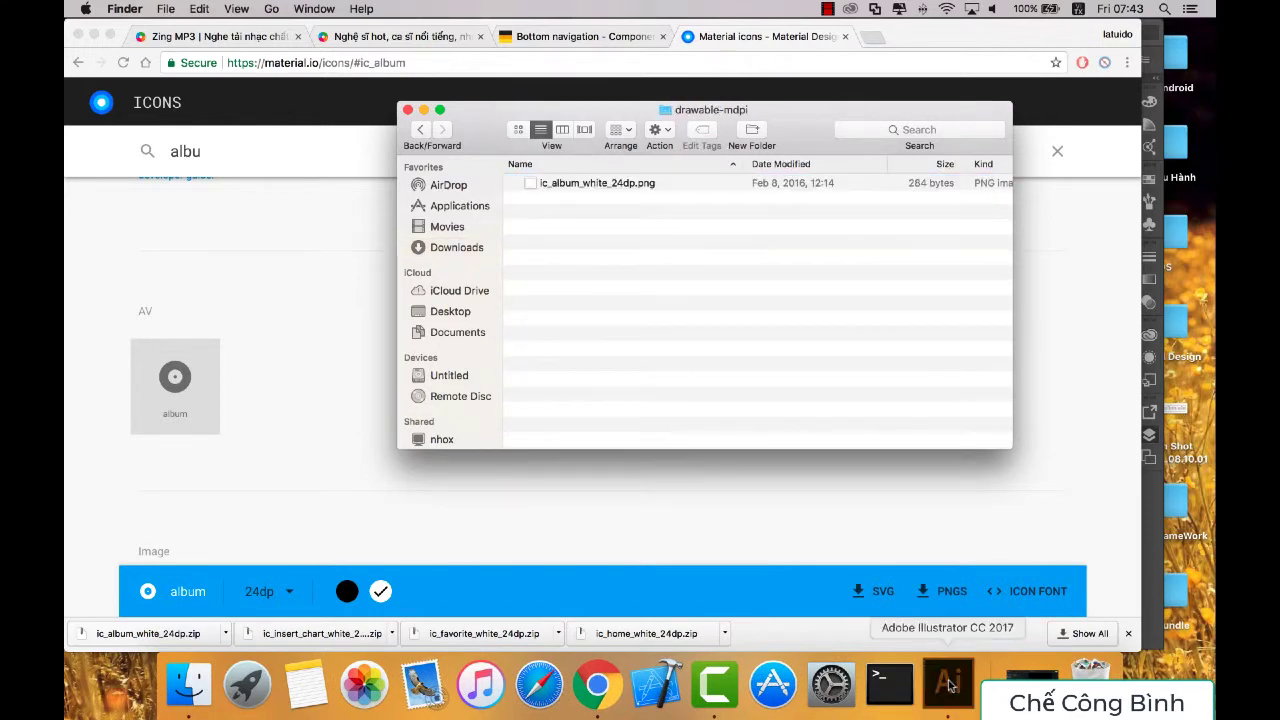
left_click(948, 685)
left_click(188, 685)
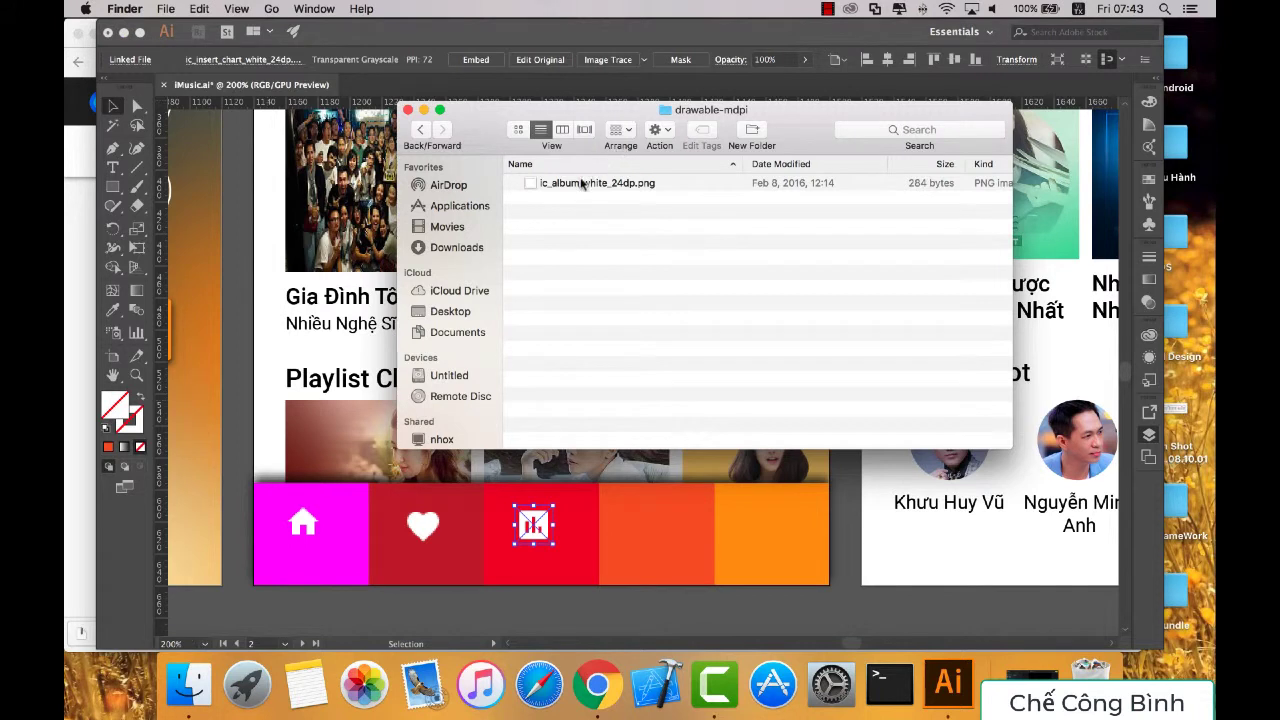
Step: Place ic_album_white_24dp.png on the fourth tab and scroll the canvas to check it
left_click_drag(580, 183, 640, 518)
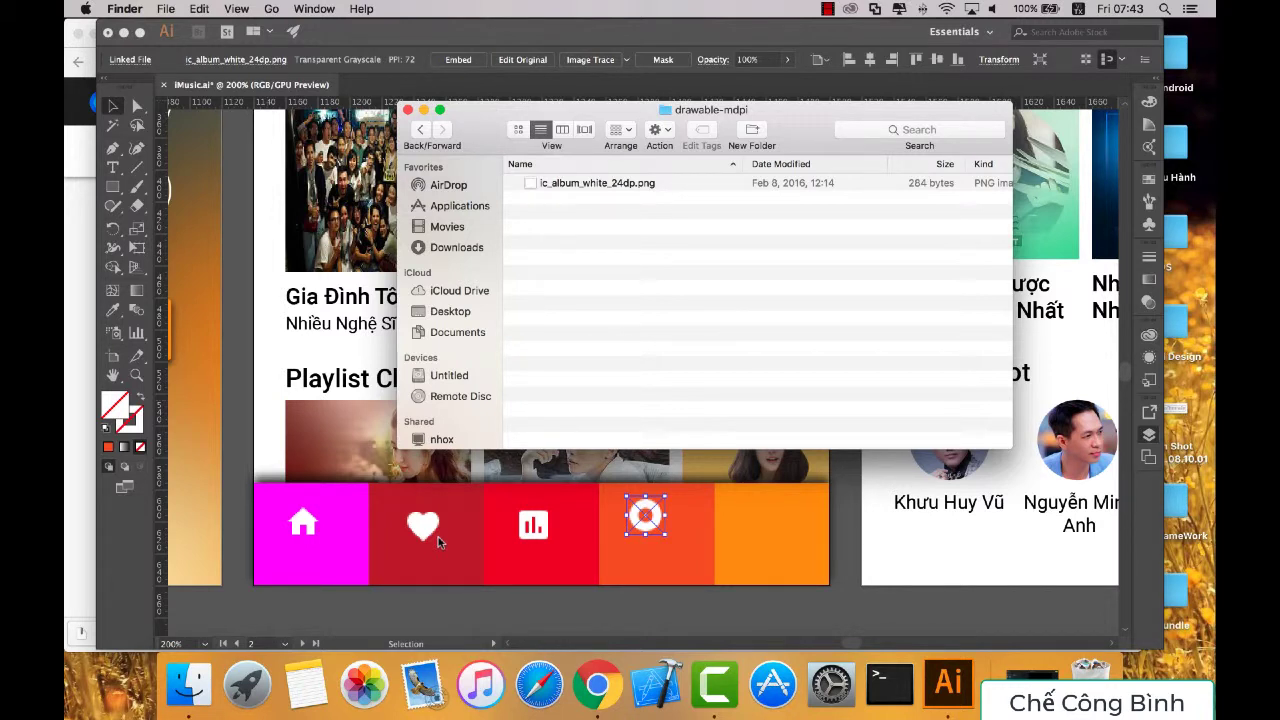
scroll(313, 380, "up", 3)
scroll(313, 380, "up", 3)
scroll(313, 380, "up", 2)
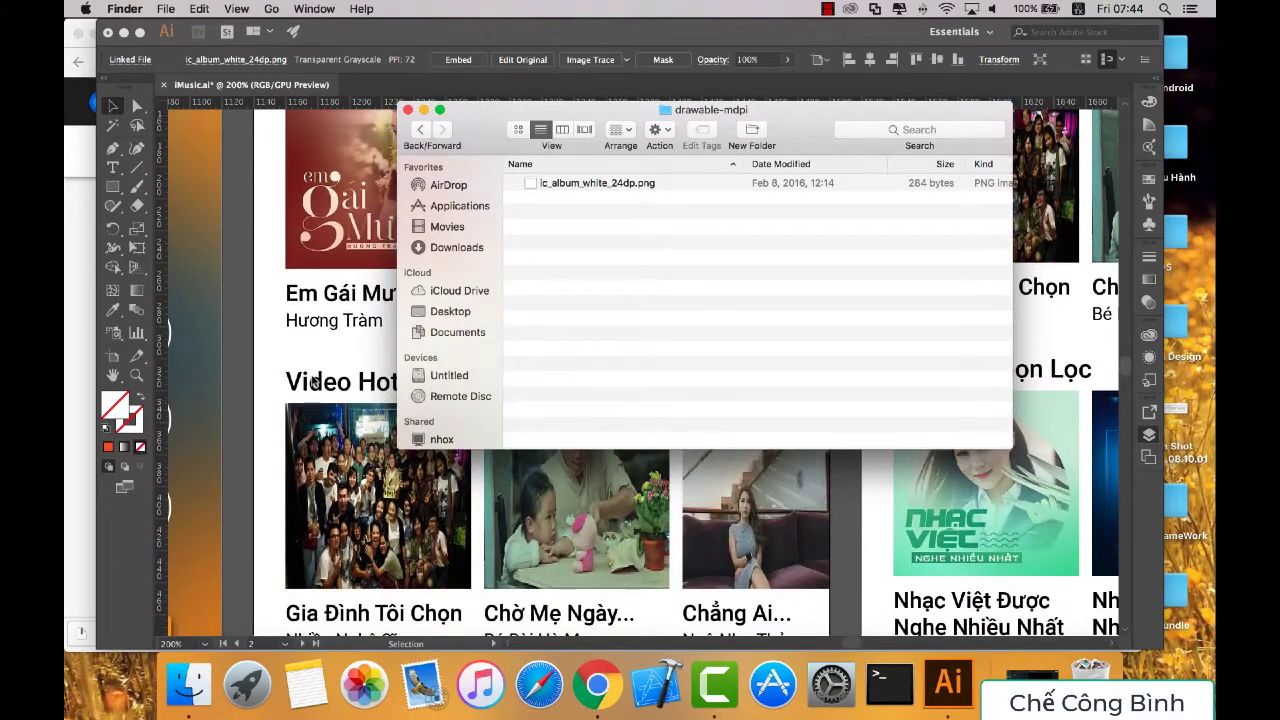
scroll(313, 380, "up", 2)
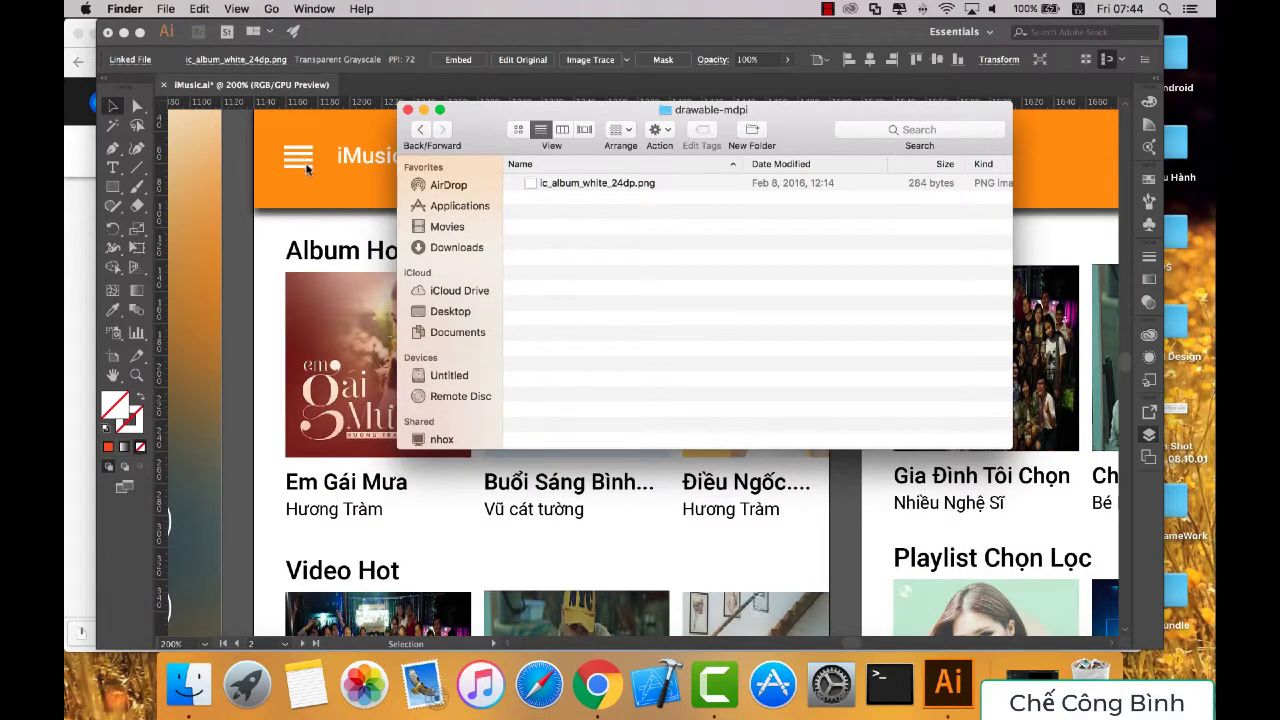
scroll(317, 295, "down", 3)
scroll(317, 295, "down", 2)
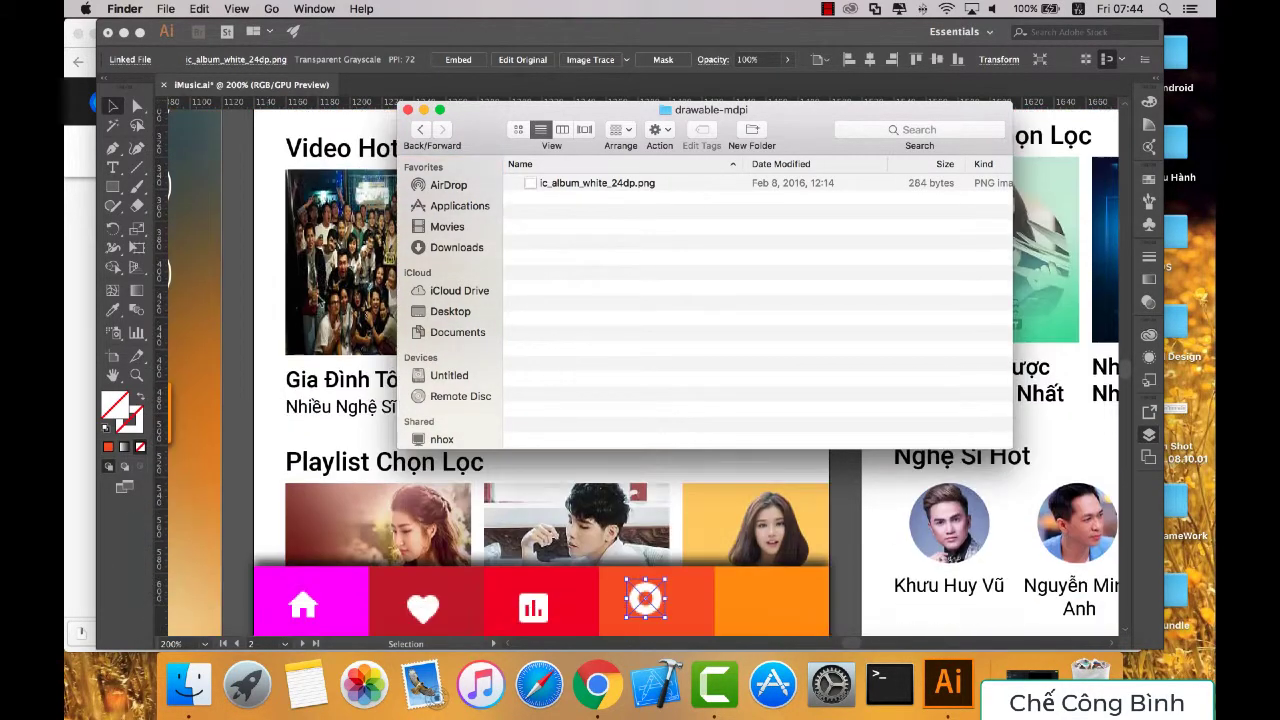
scroll(325, 312, "down", 2)
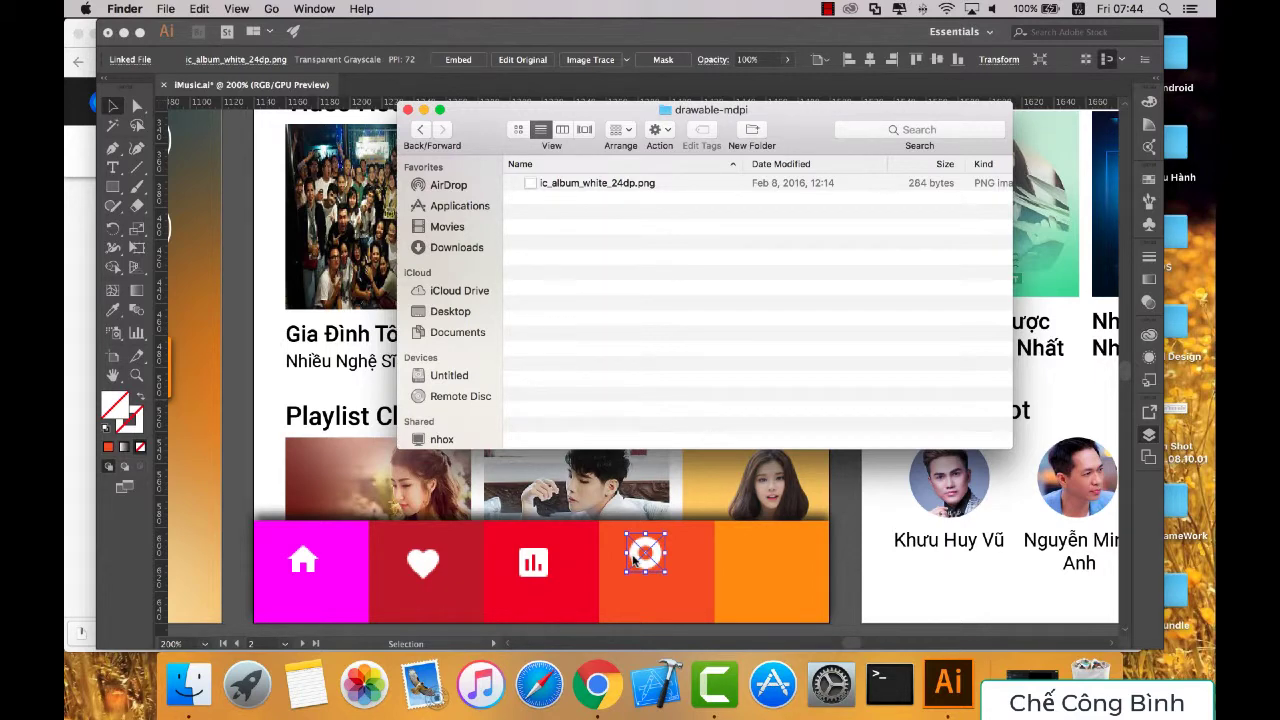
left_click(64, 320)
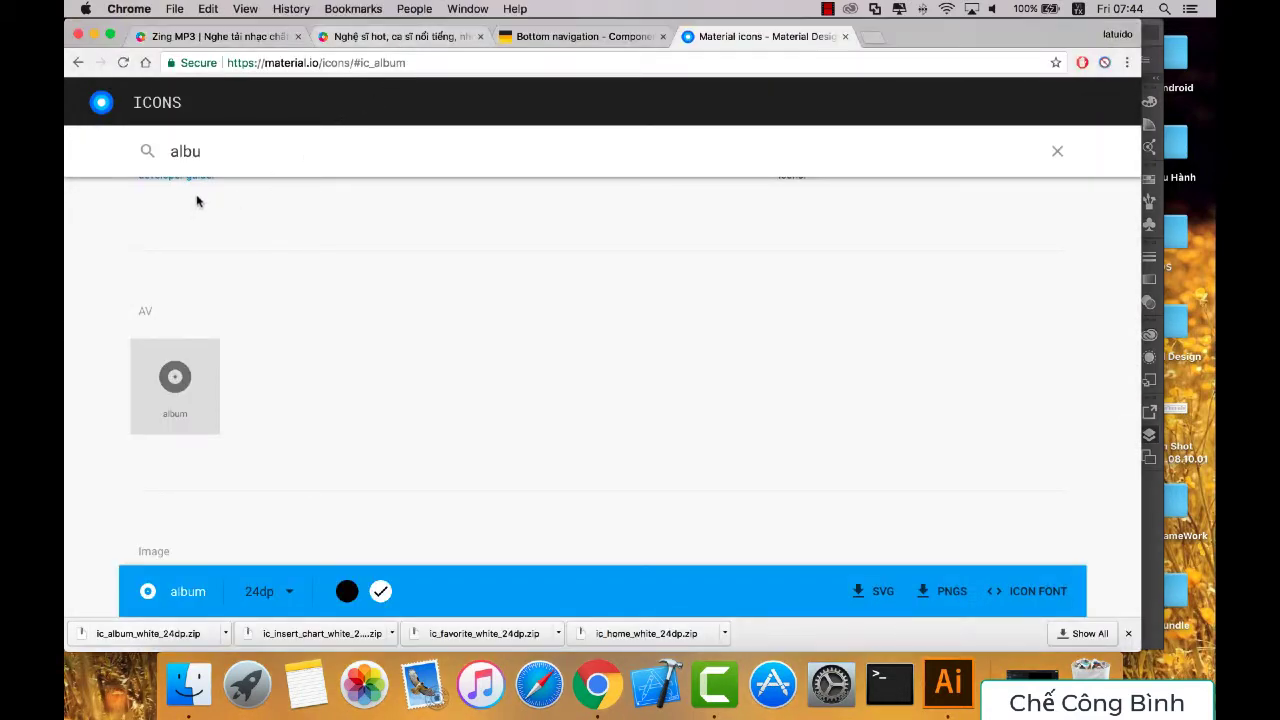
Step: Search Material Icons for 'video' and browse the results
double_click(203, 152)
type("video")
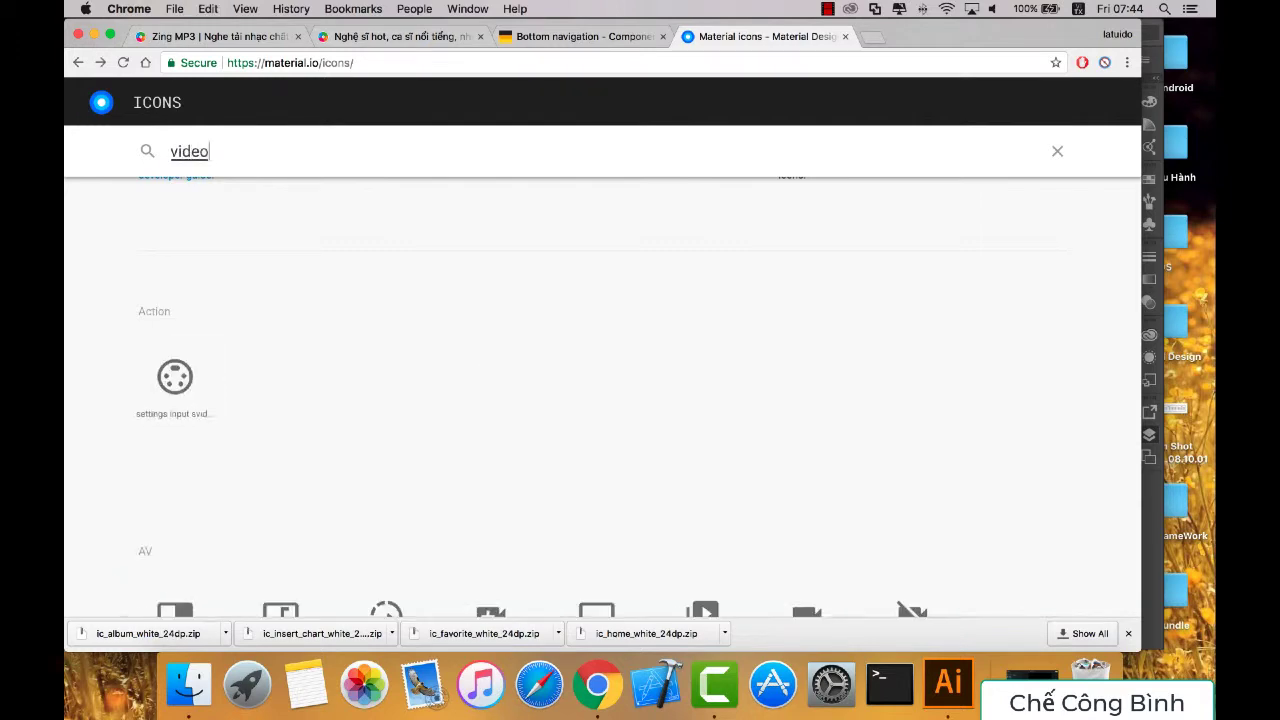
scroll(266, 307, "up", 1)
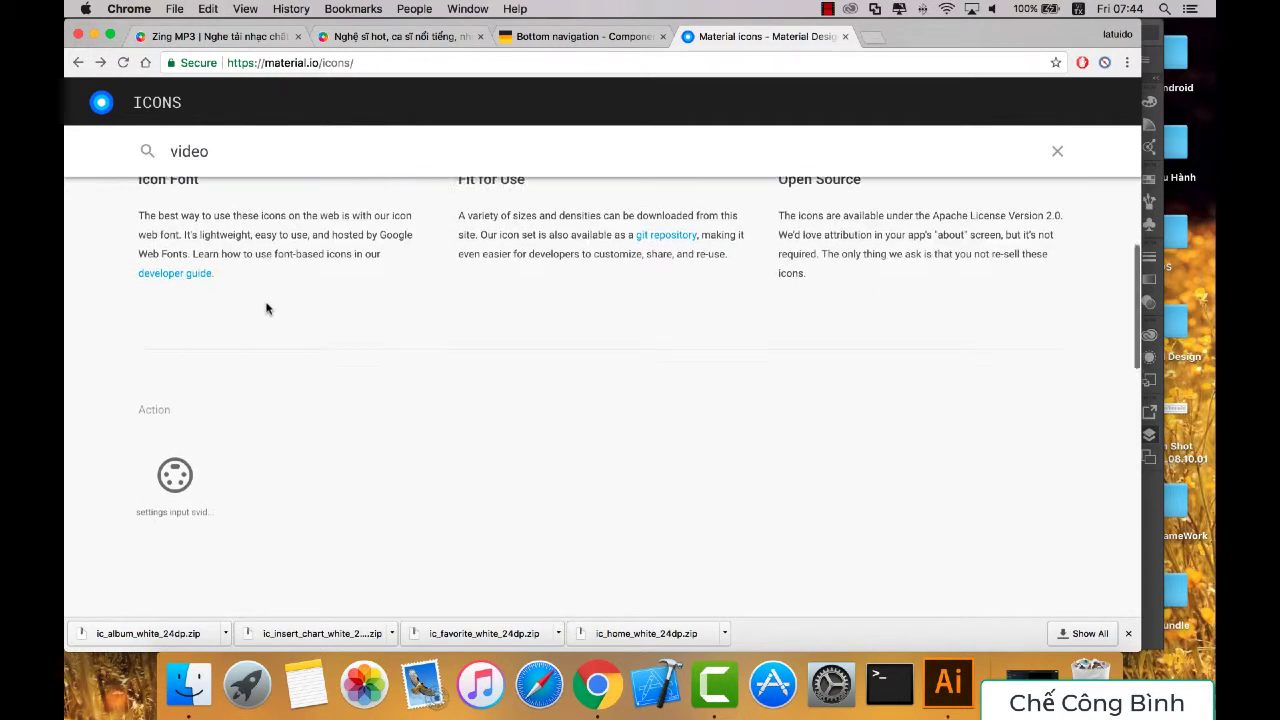
scroll(266, 307, "down", 4)
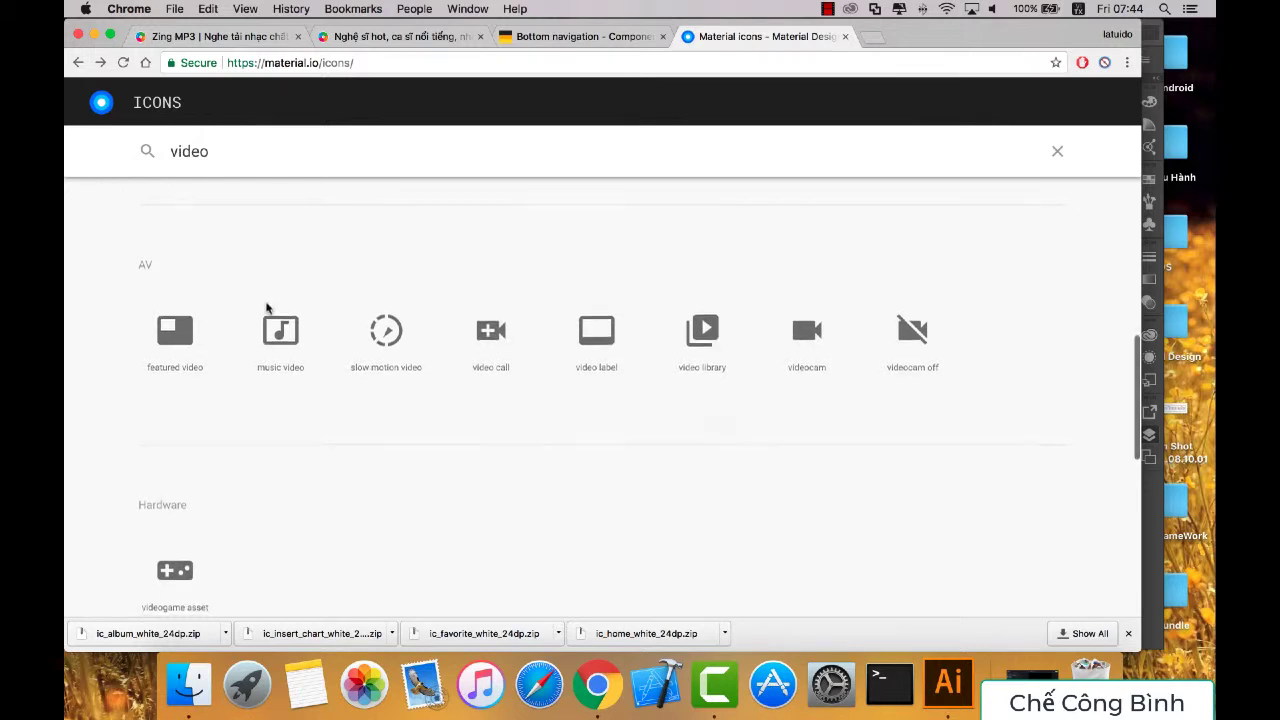
scroll(266, 307, "down", 1)
scroll(266, 307, "down", 2)
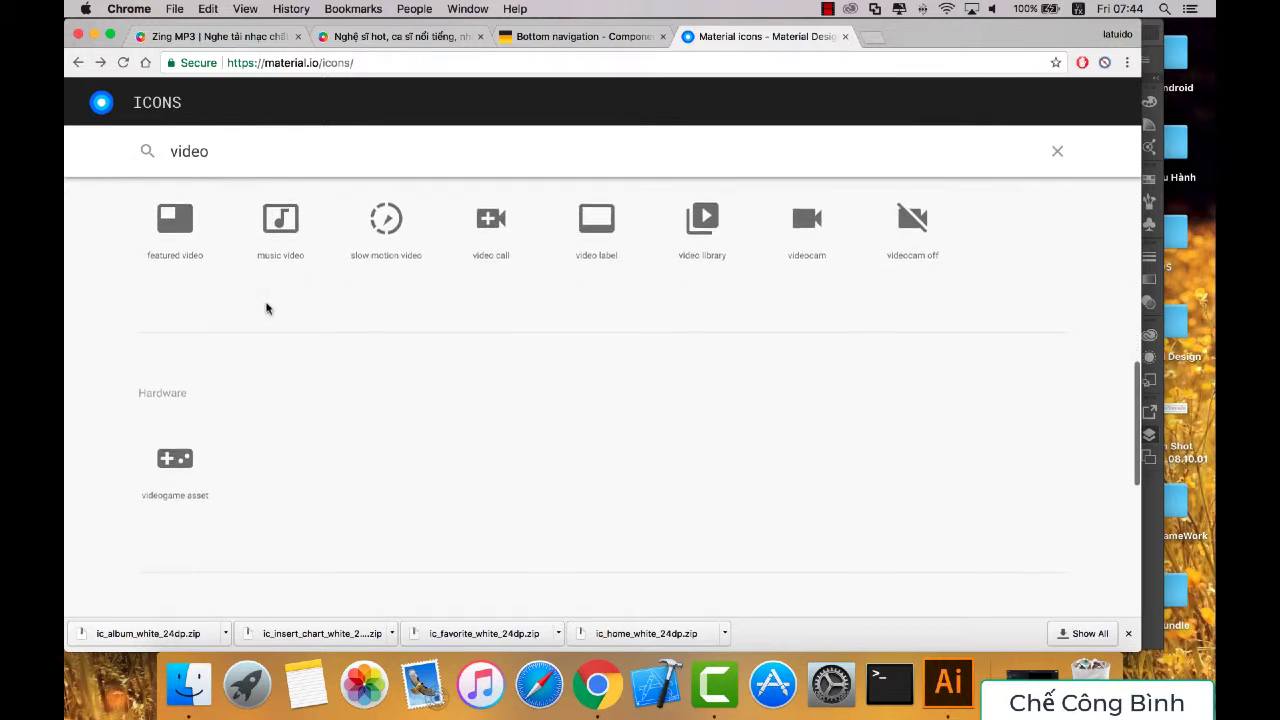
scroll(266, 307, "down", 1)
scroll(266, 307, "down", 3)
scroll(266, 307, "down", 3)
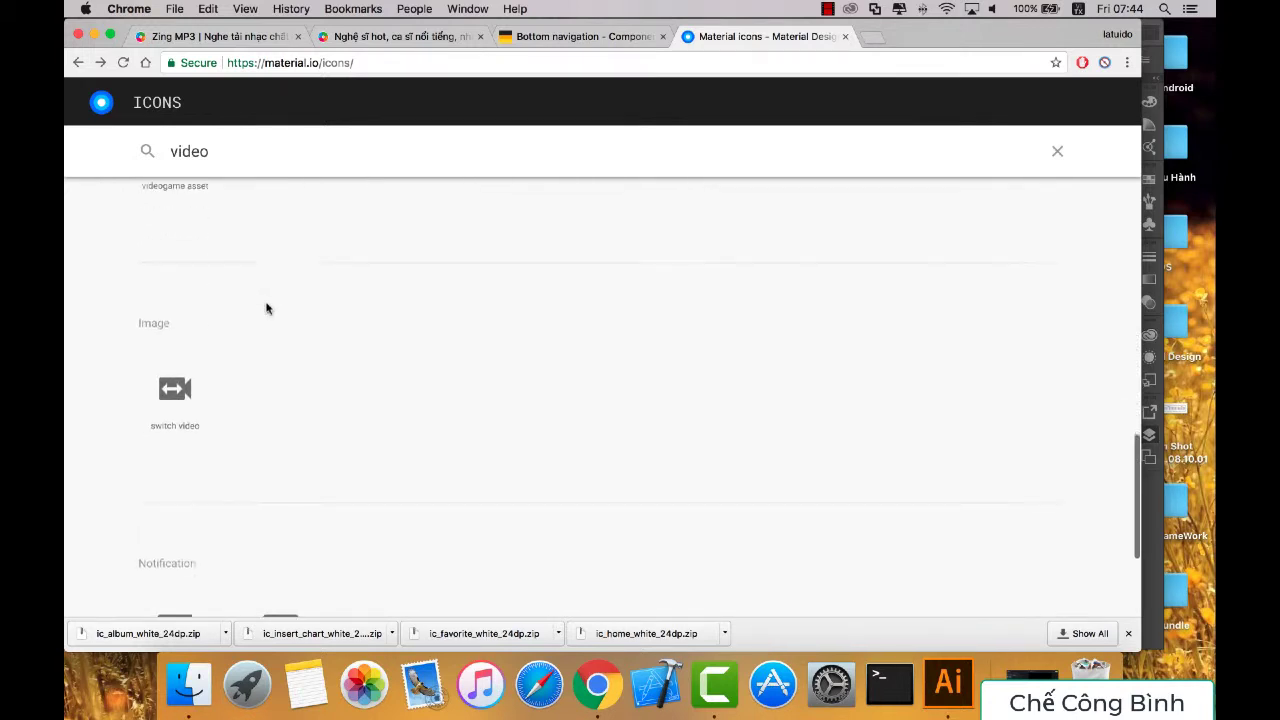
scroll(266, 307, "down", 3)
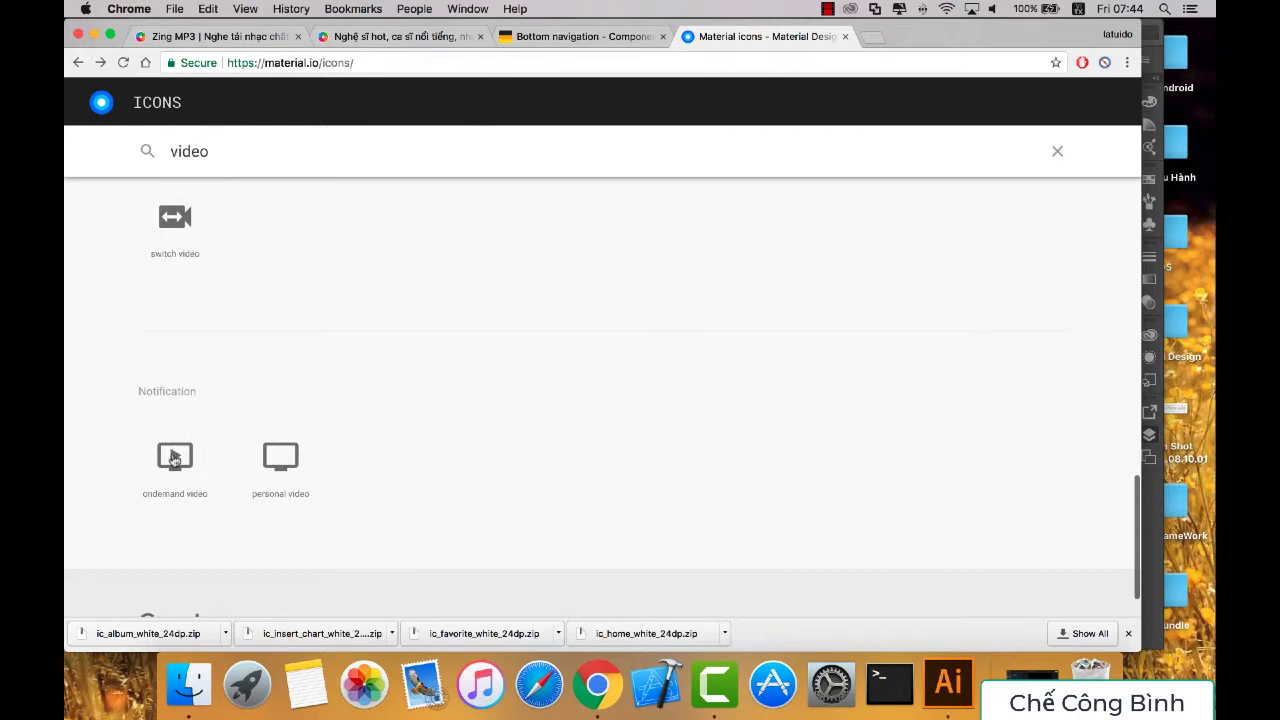
scroll(282, 408, "down", 1)
Step: Find the music video icon and download it as white 24dp PNGs
scroll(282, 408, "up", 2)
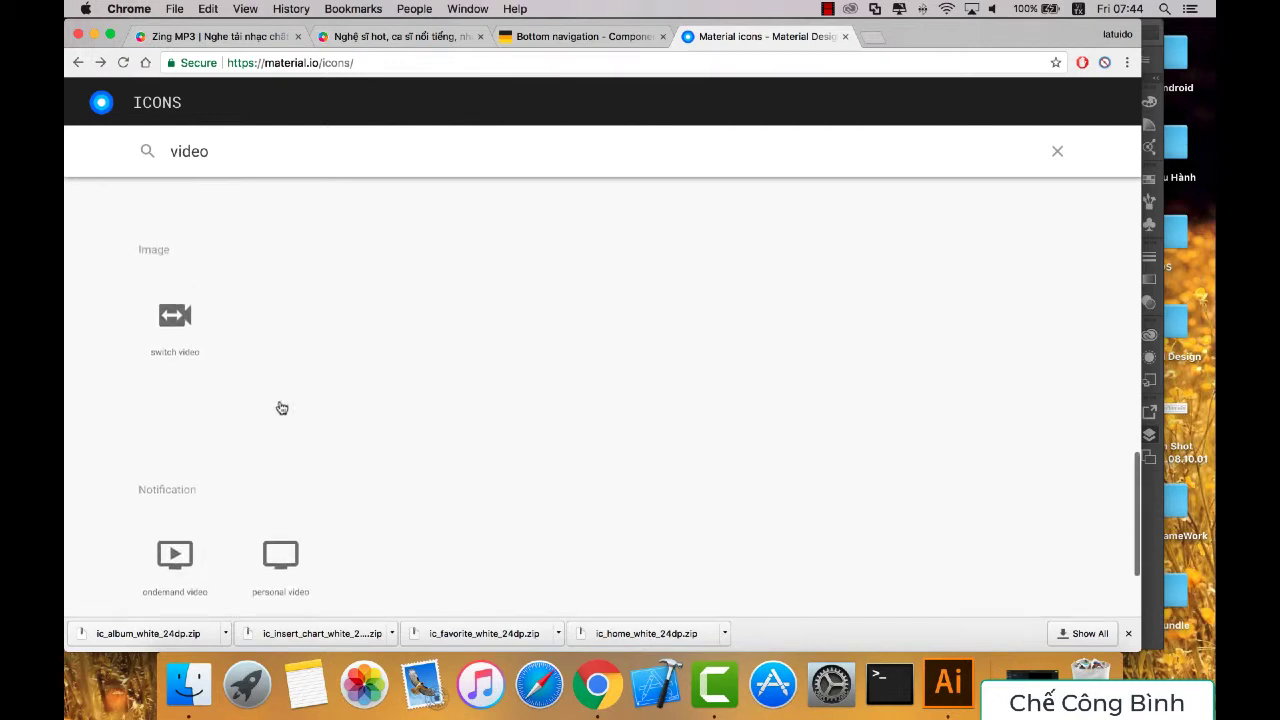
scroll(282, 408, "up", 2)
scroll(282, 408, "up", 1)
scroll(282, 408, "up", 1)
scroll(282, 408, "up", 2)
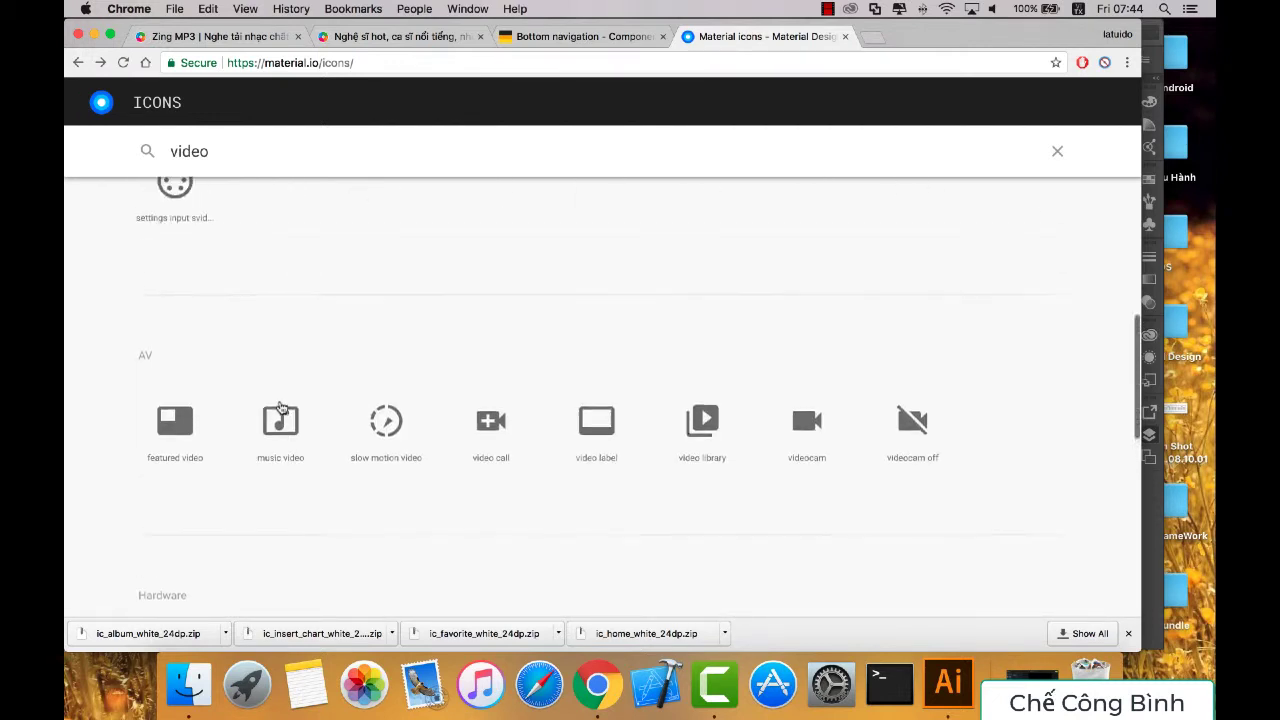
scroll(315, 372, "up", 2)
scroll(315, 372, "up", 1)
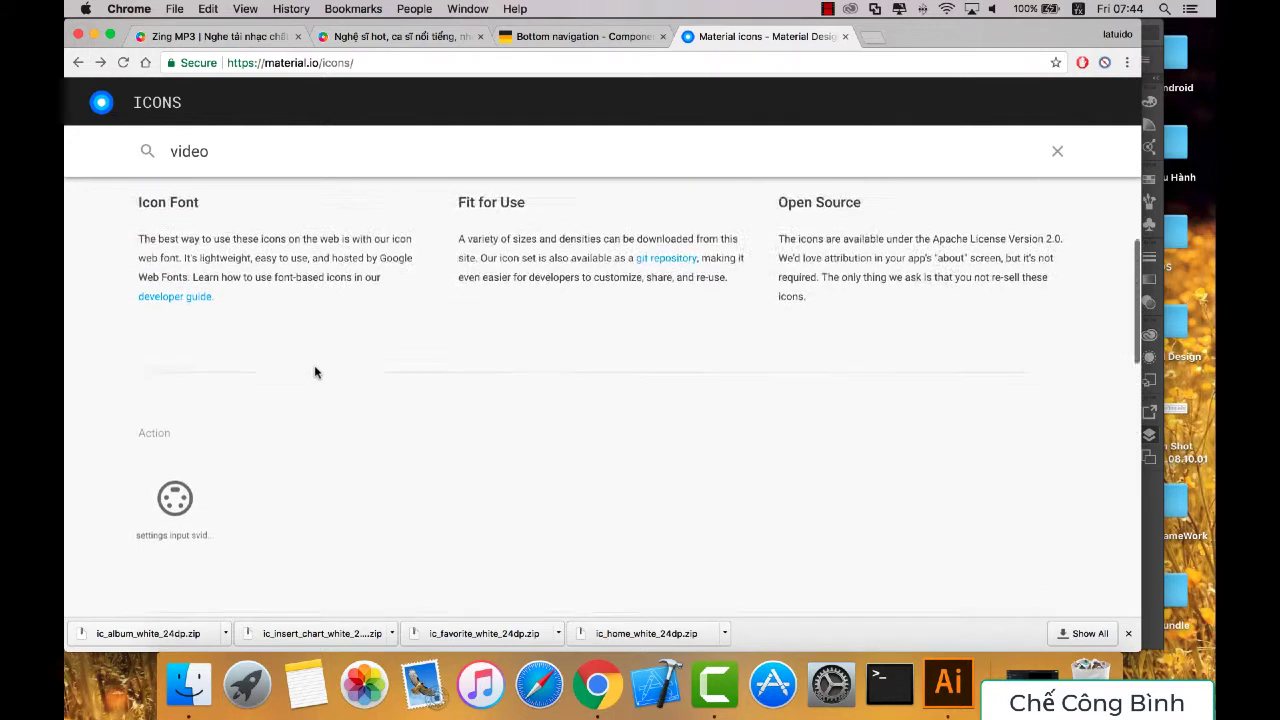
scroll(315, 372, "down", 3)
scroll(290, 318, "down", 1)
left_click(296, 322)
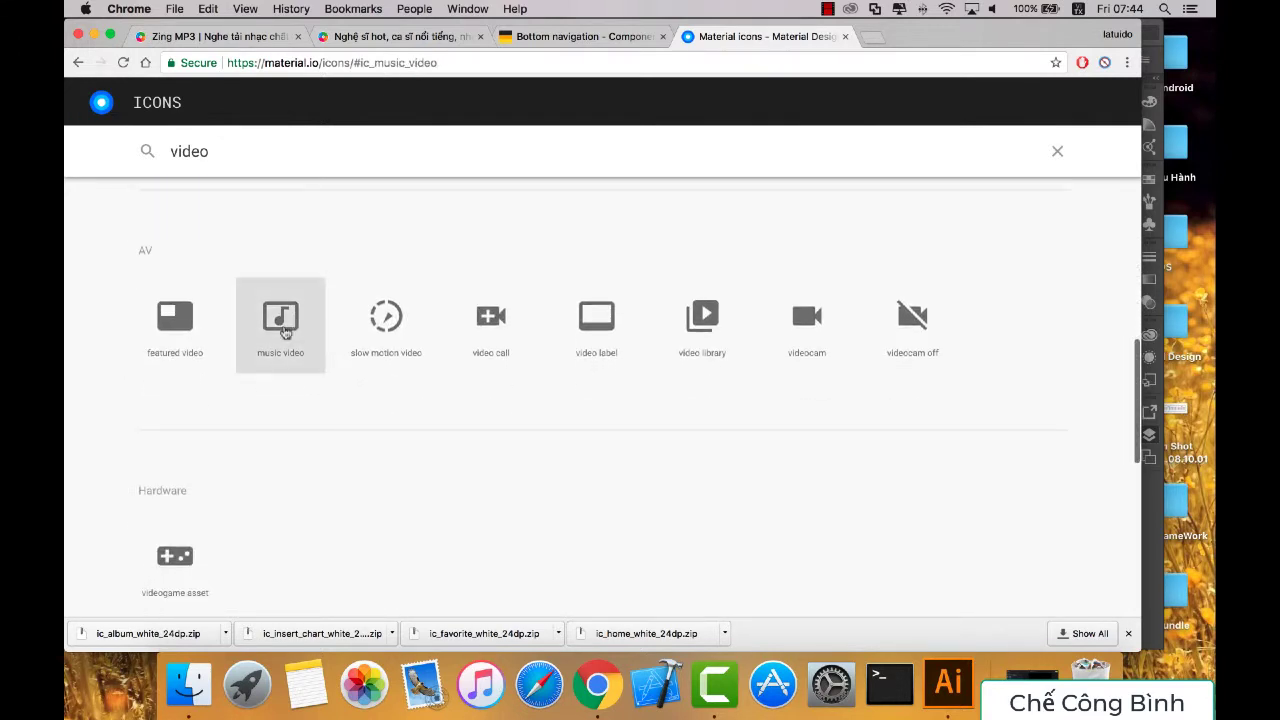
left_click(960, 598)
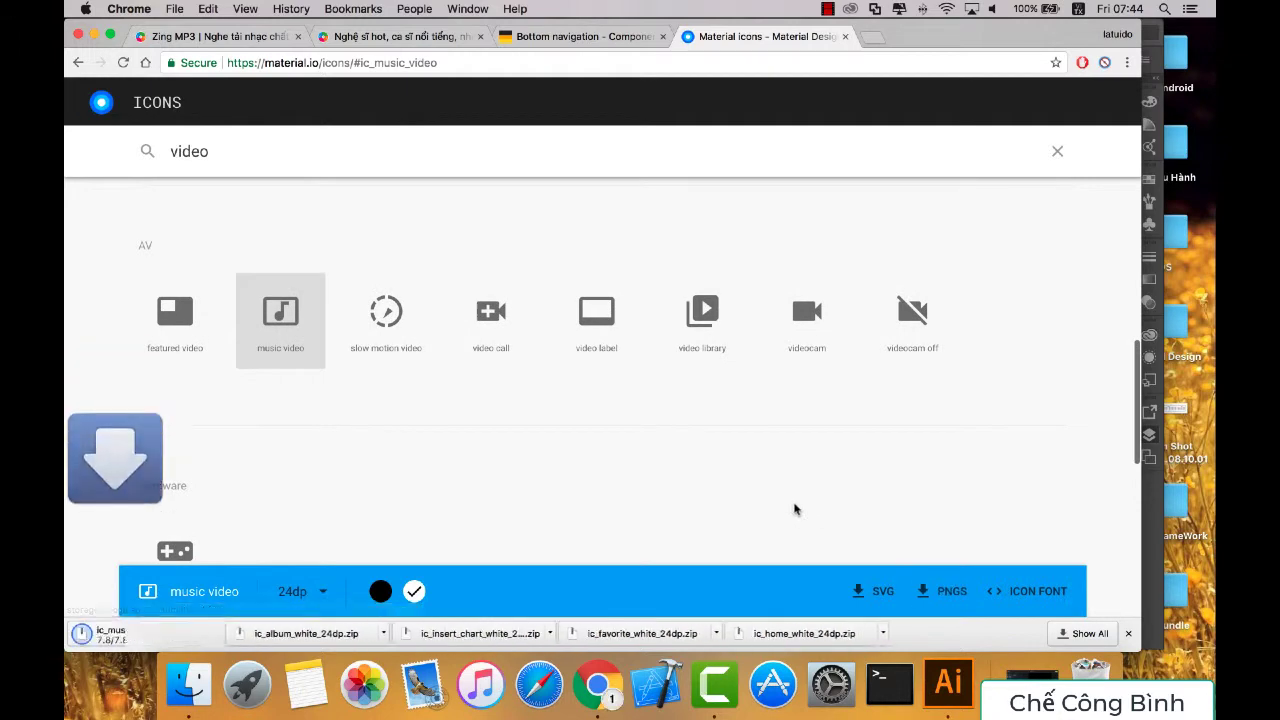
Step: Unzip the music video icon pack and place its drawable-mdpi PNG on the fifth tab
left_click(160, 633)
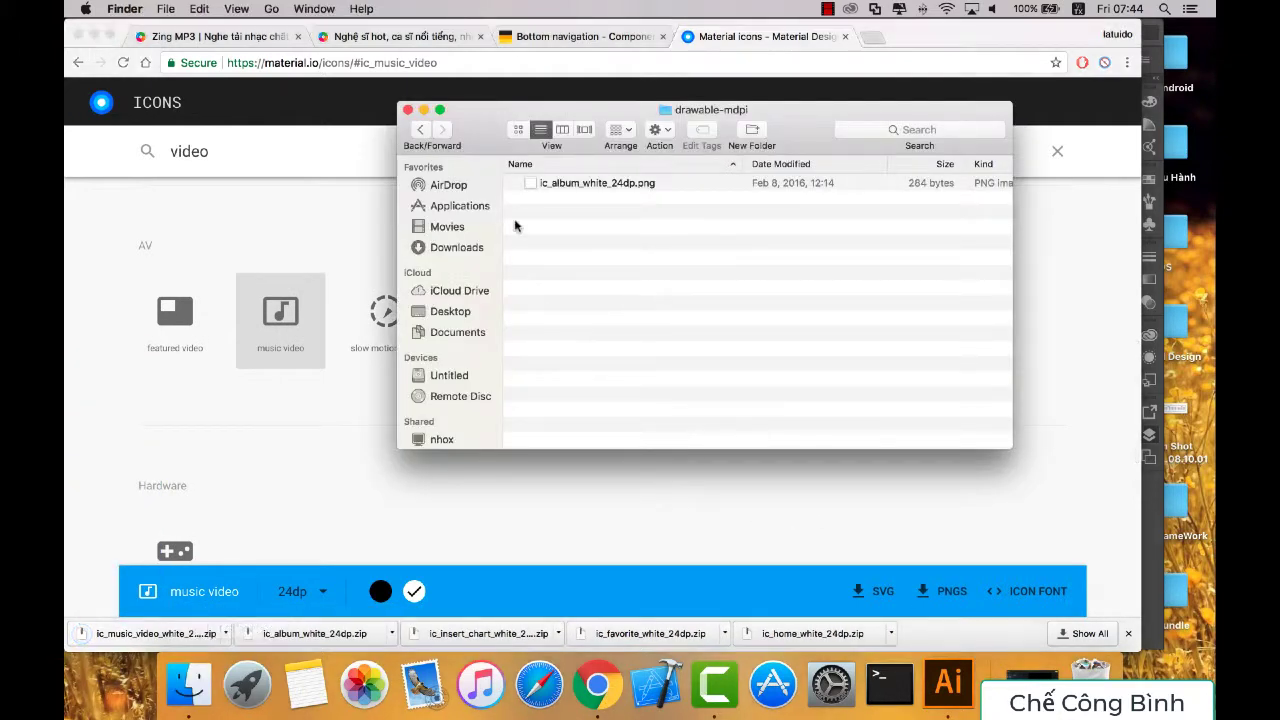
left_click(441, 247)
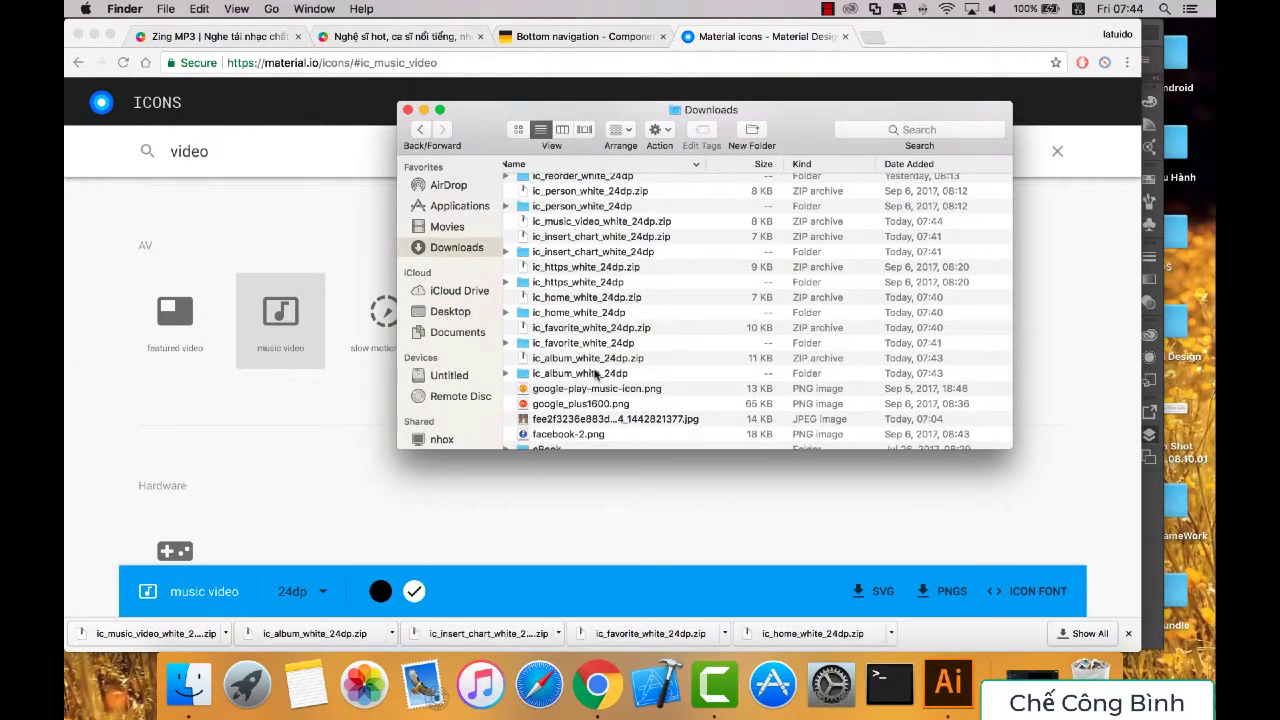
scroll(574, 270, "up", 2)
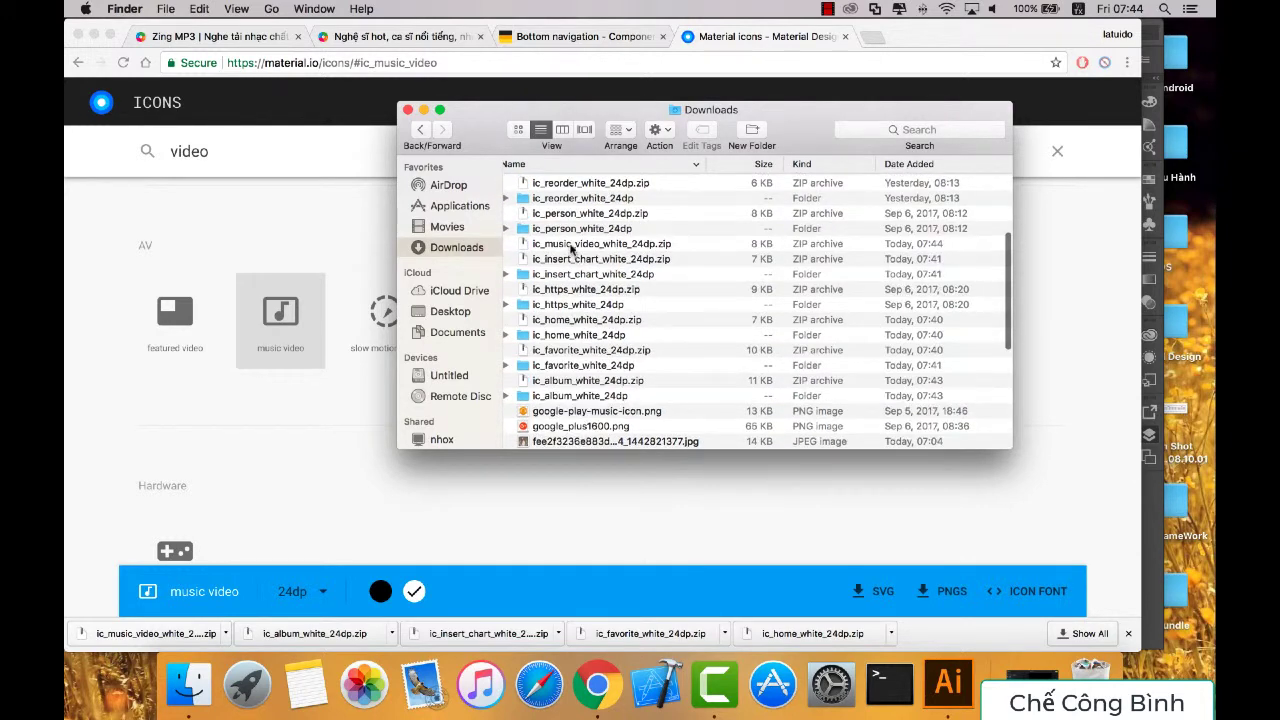
double_click(572, 245)
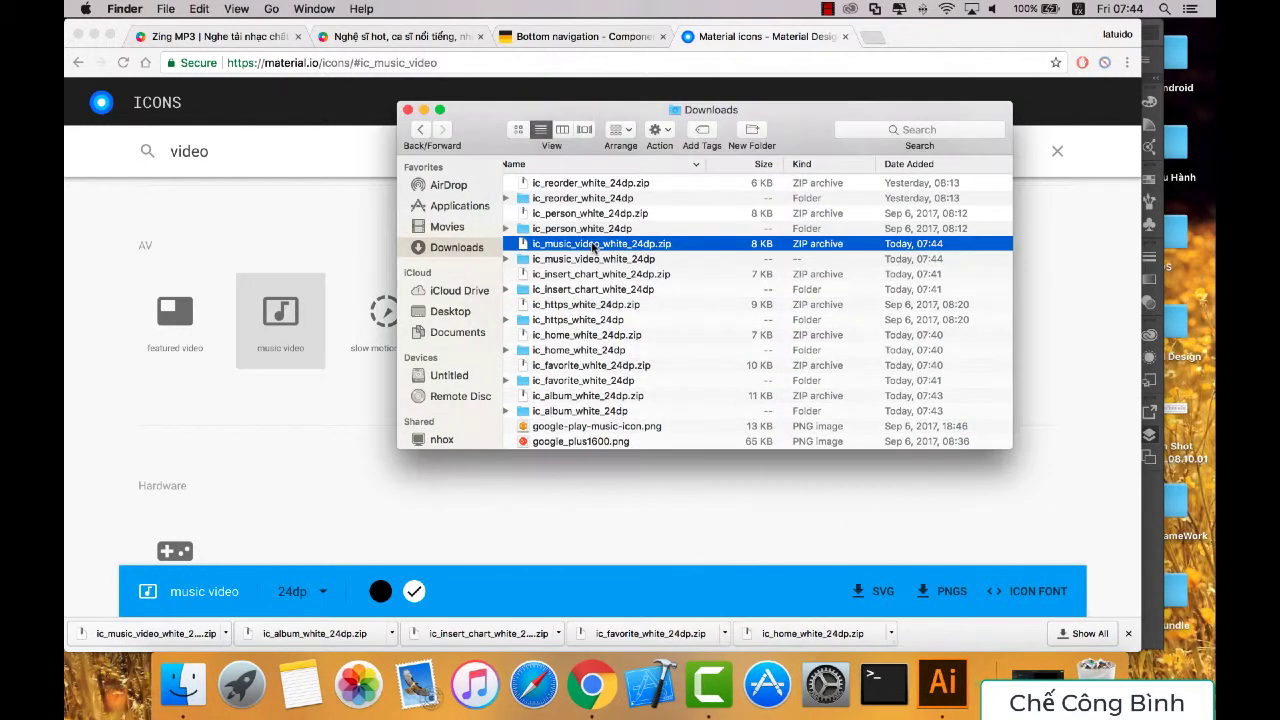
double_click(594, 247)
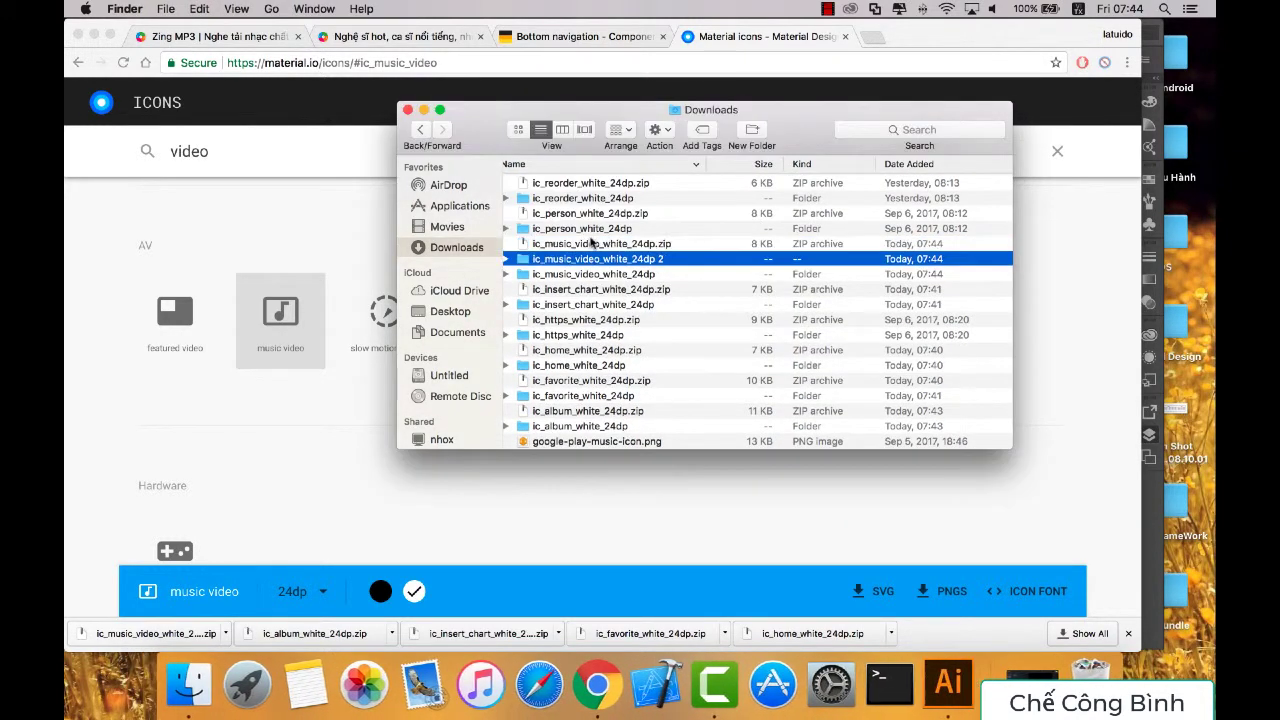
double_click(570, 262)
double_click(556, 184)
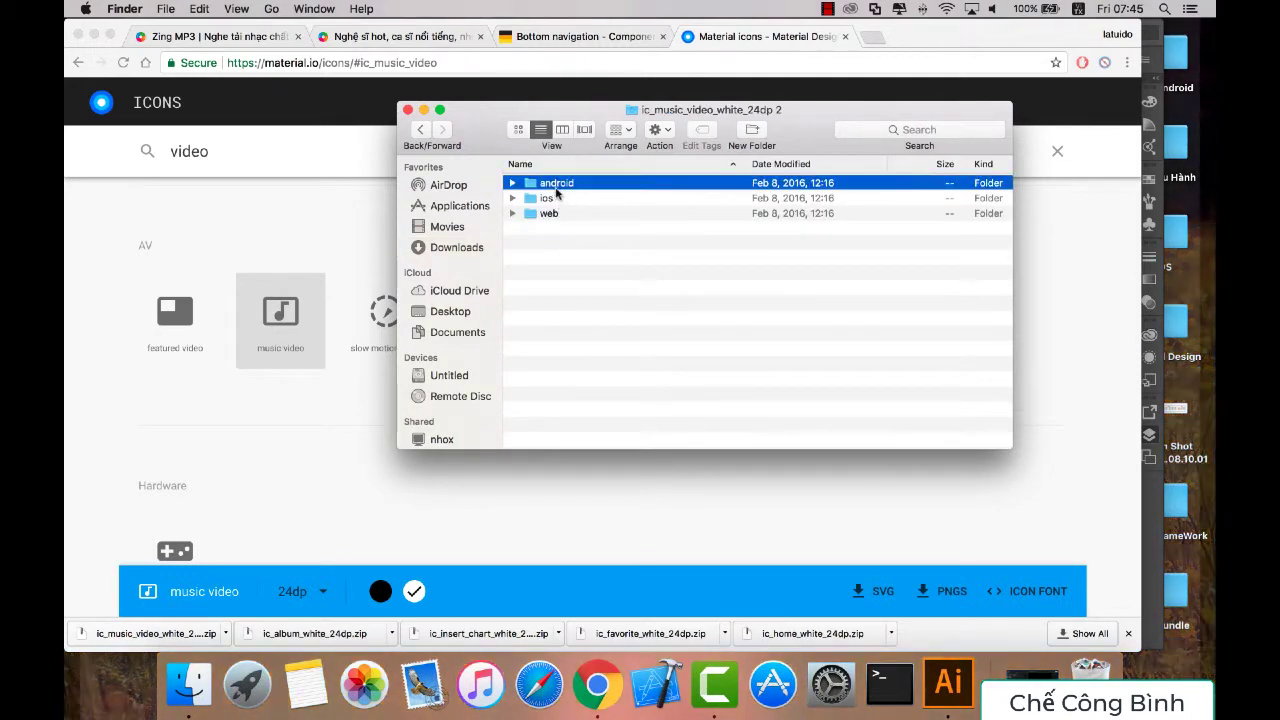
double_click(556, 198)
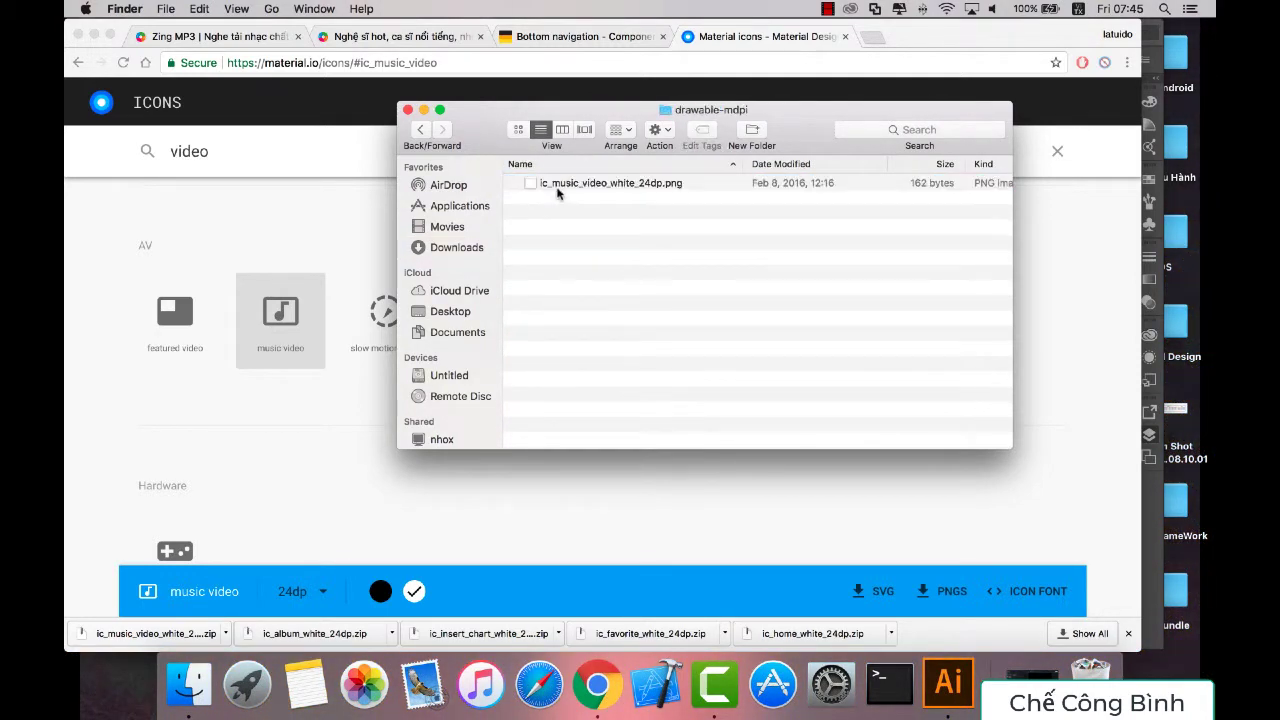
left_click_drag(558, 183, 947, 683)
mouse_move(624, 668)
left_mouse_down()
mouse_move(705, 443)
mouse_move(747, 560)
left_mouse_up()
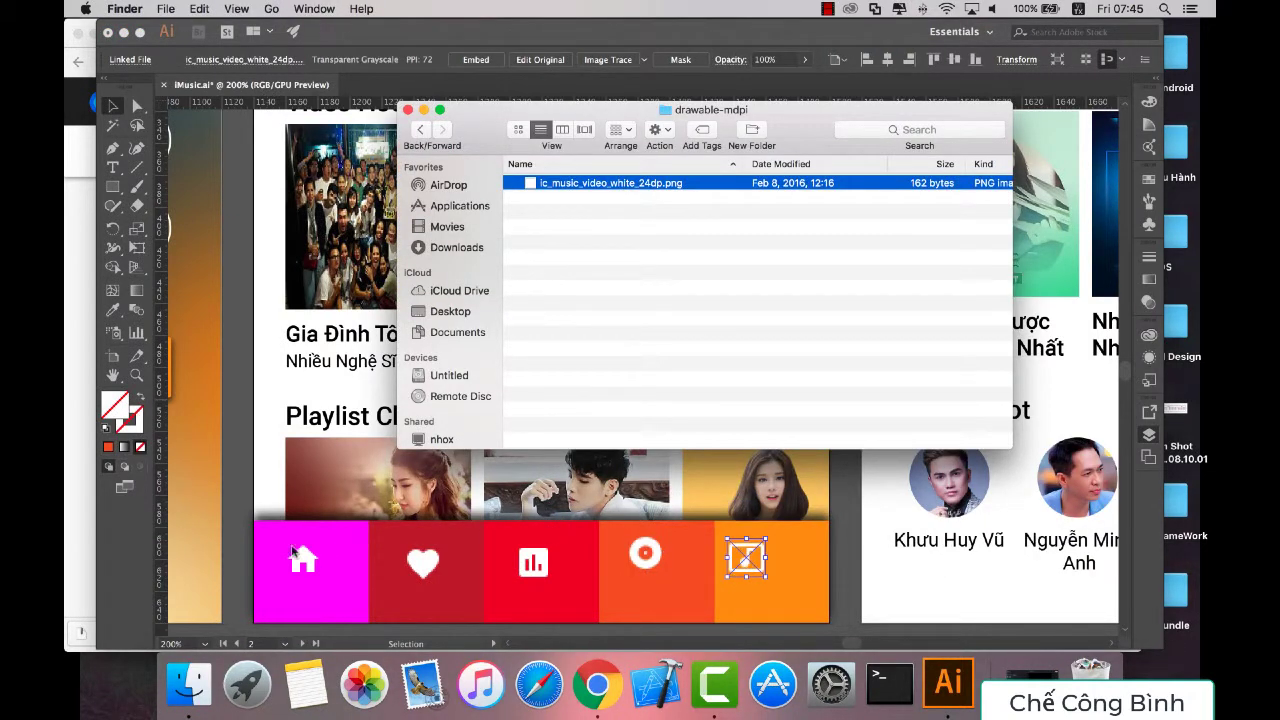
Step: Delete the red and red-orange tile overlays behind the bottom-bar icons
left_click(330, 547)
left_click(340, 550)
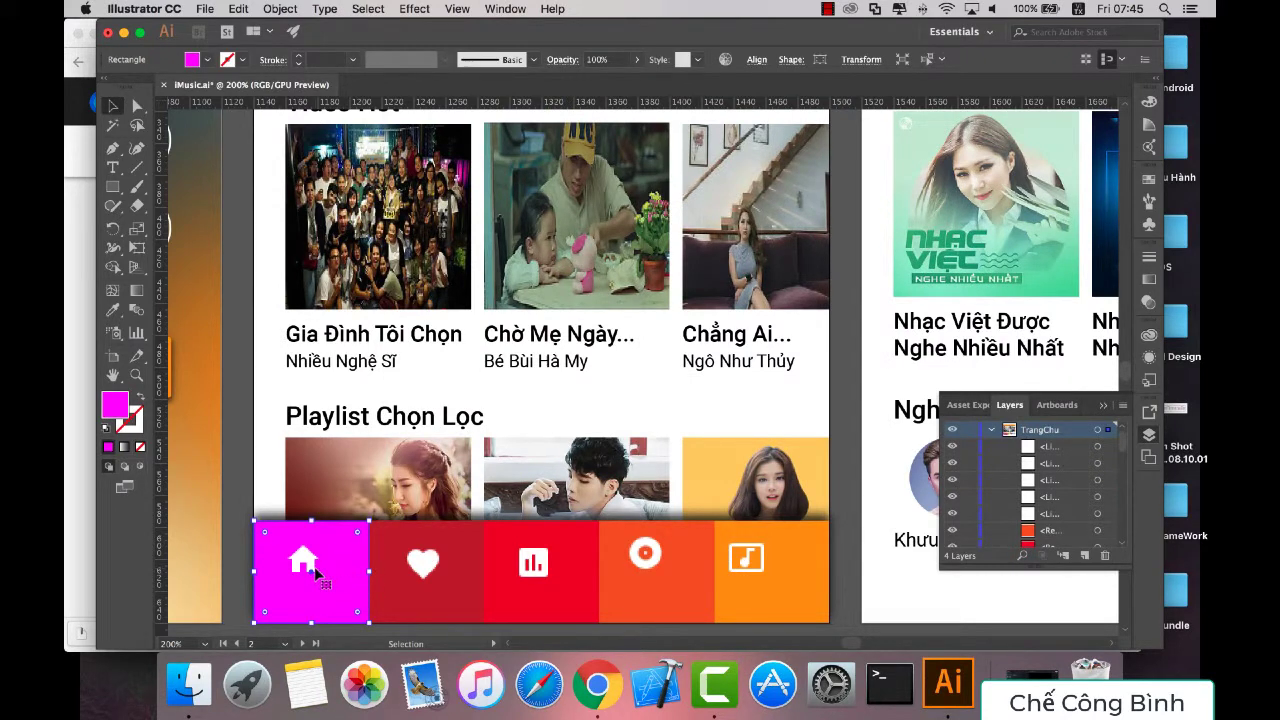
left_click(423, 565)
left_click(513, 541)
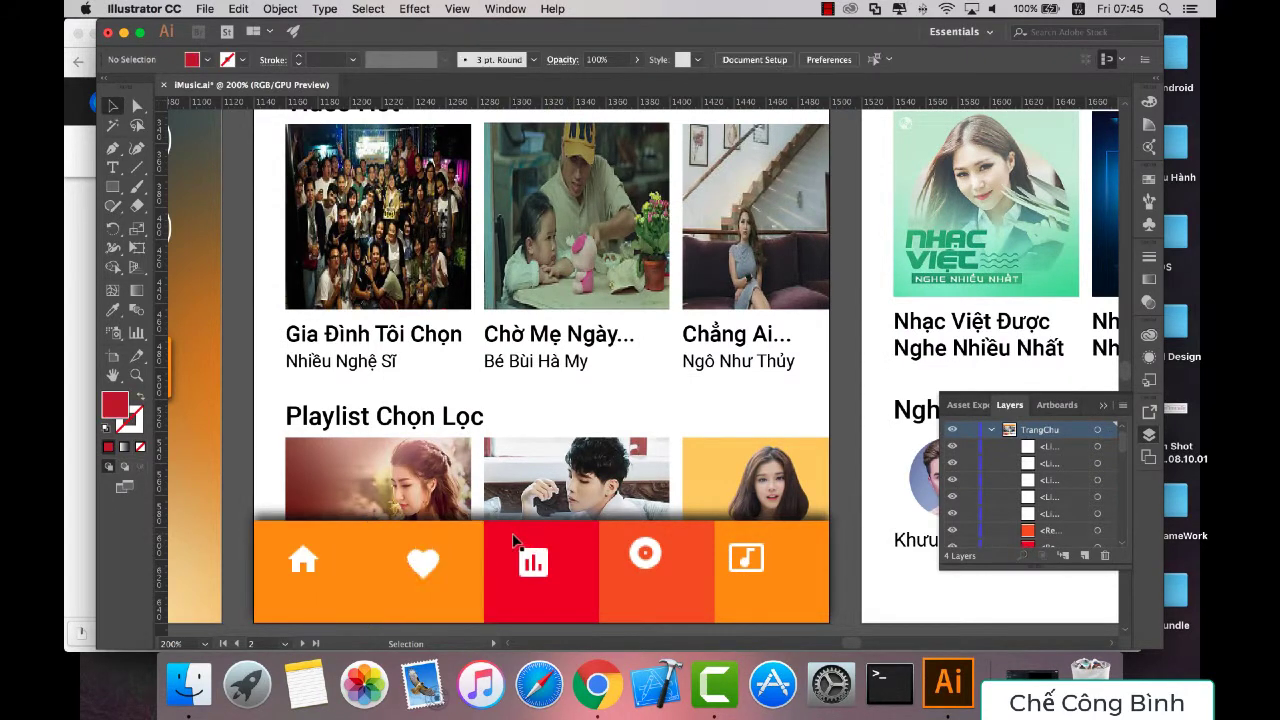
key("Delete")
left_click(608, 540)
key("Delete")
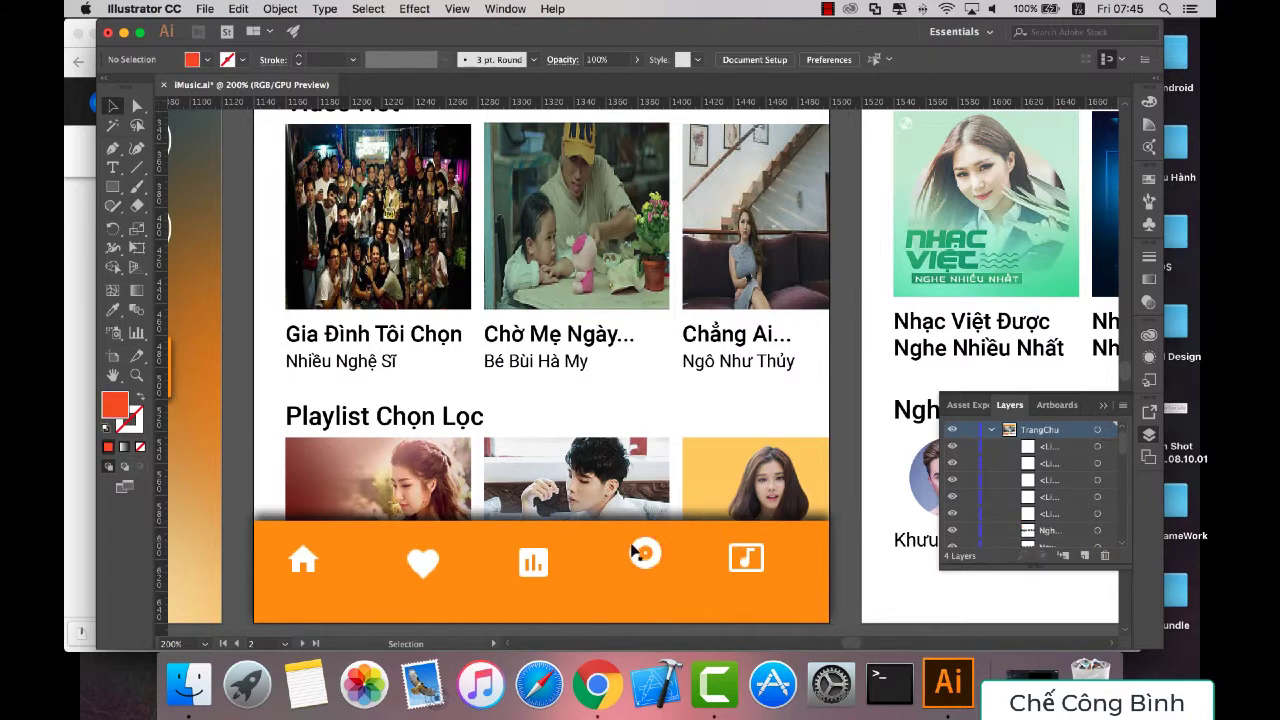
Step: Glance at the Material bottom navigation page, then restore the deleted coloured tiles
left_click(597, 684)
left_click(578, 36)
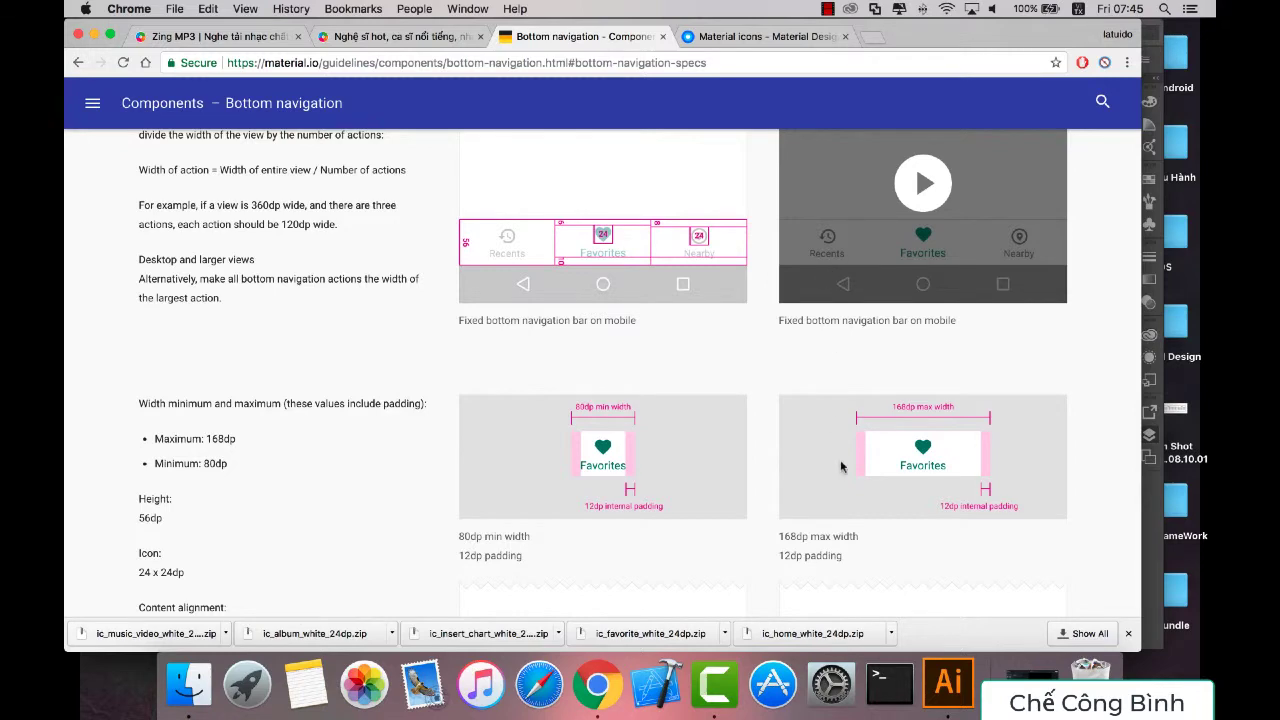
left_click(948, 684)
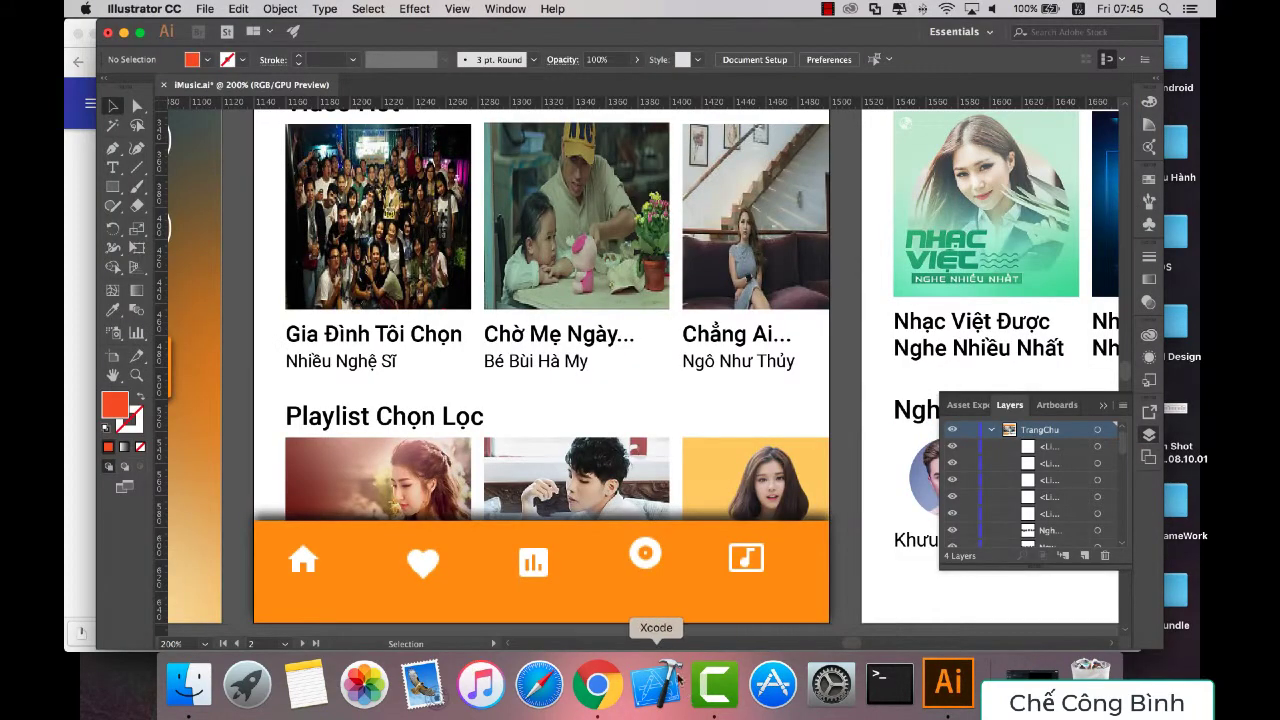
key("super+shift+z")
key("super+shift+z")
key("super+shift+z")
key("super+shift+z")
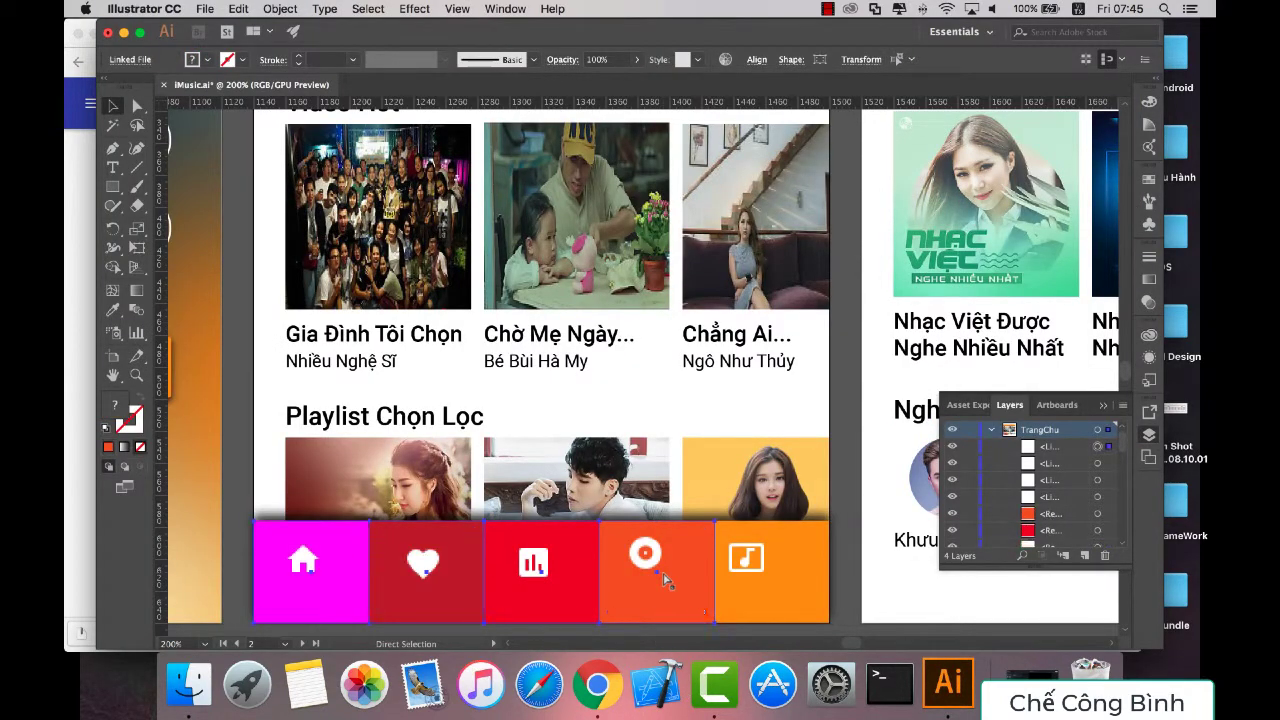
key("super+shift+z")
key("super+shift+z")
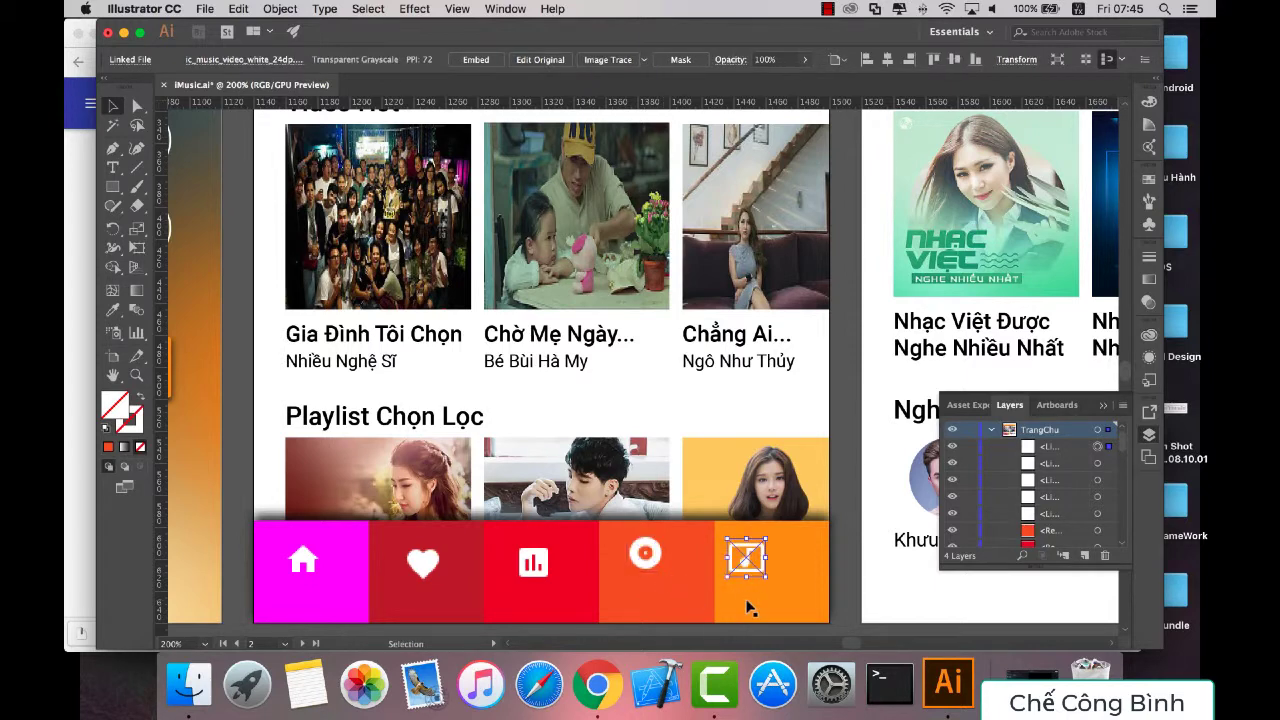
Step: Show a grid over the artboard, select the home icon, and check Material's specs
left_click(857, 556)
key("super+apostrophe")
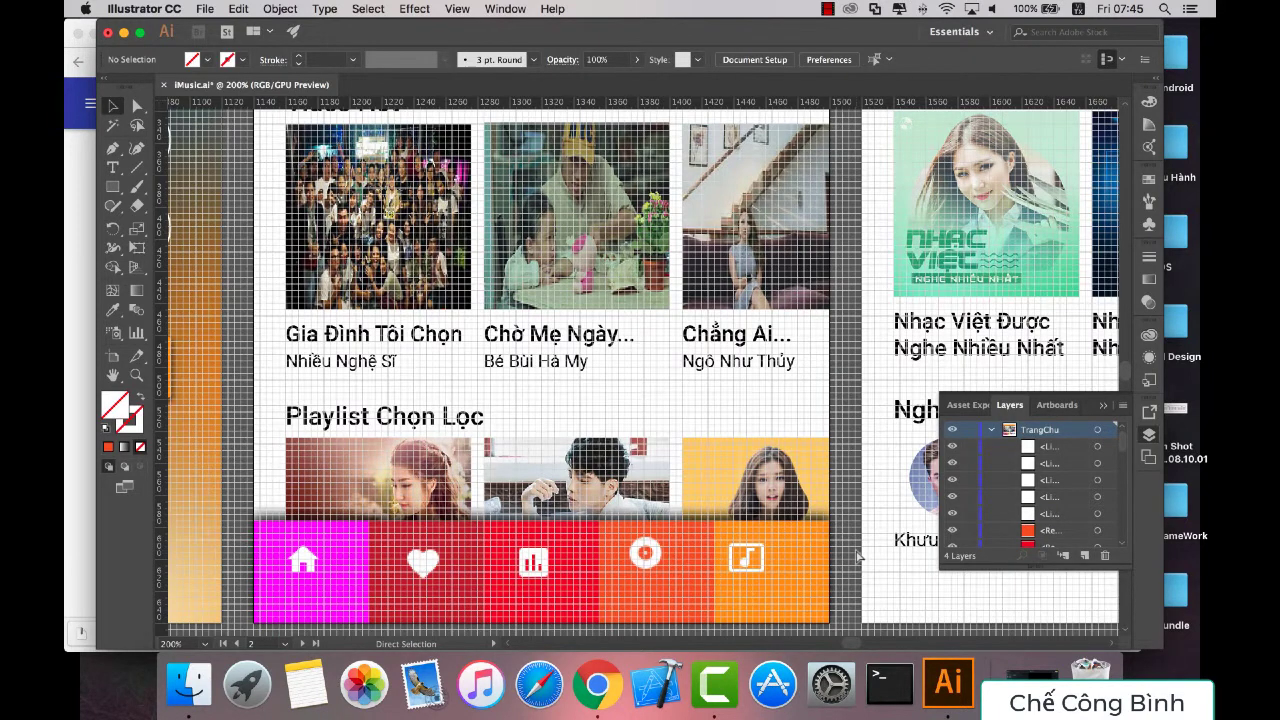
scroll(305, 560, "down", 3)
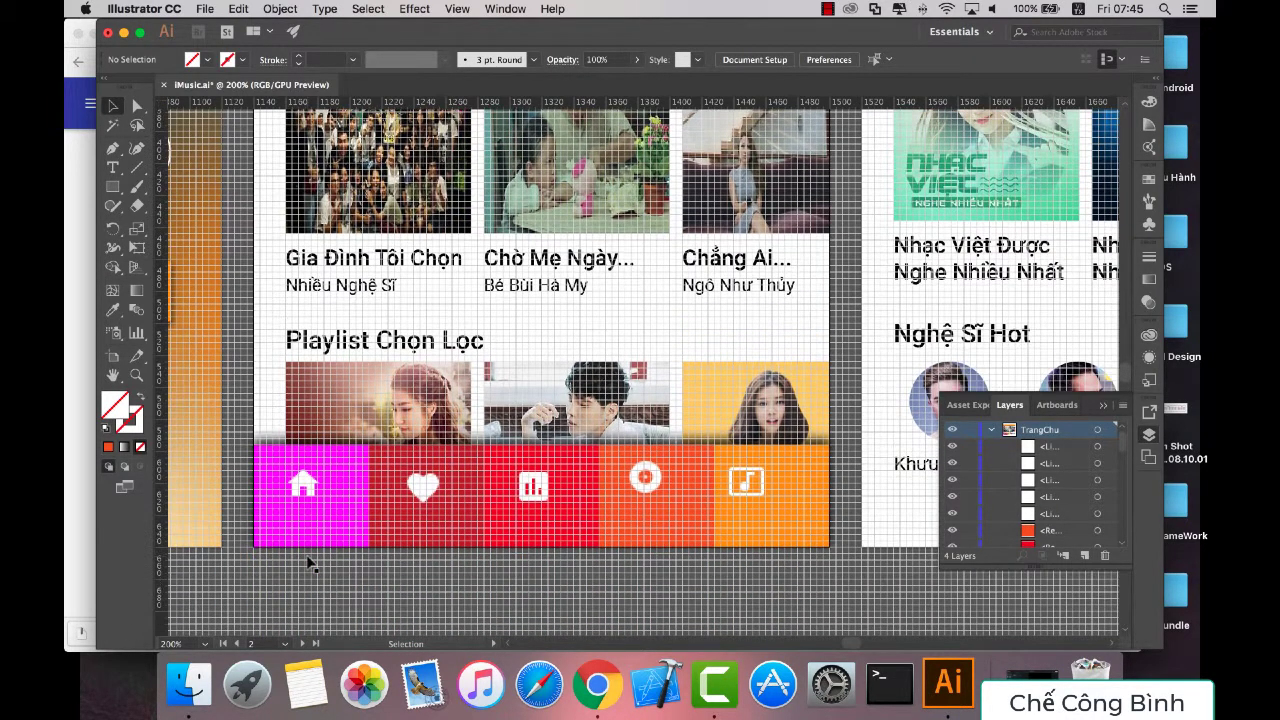
left_click(303, 485)
left_click(67, 433)
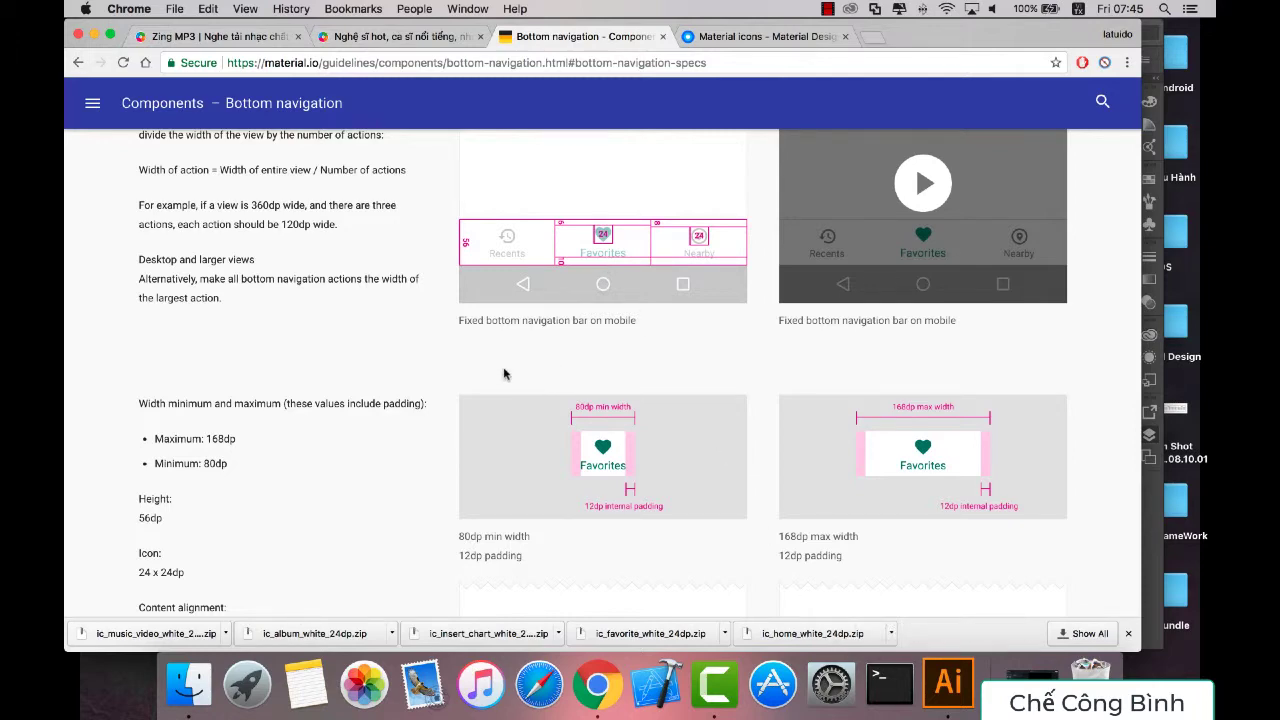
Step: Scroll the Bottom navigation page to the Padding and Text label specs, then return to the mockup
scroll(480, 374, "down", 5)
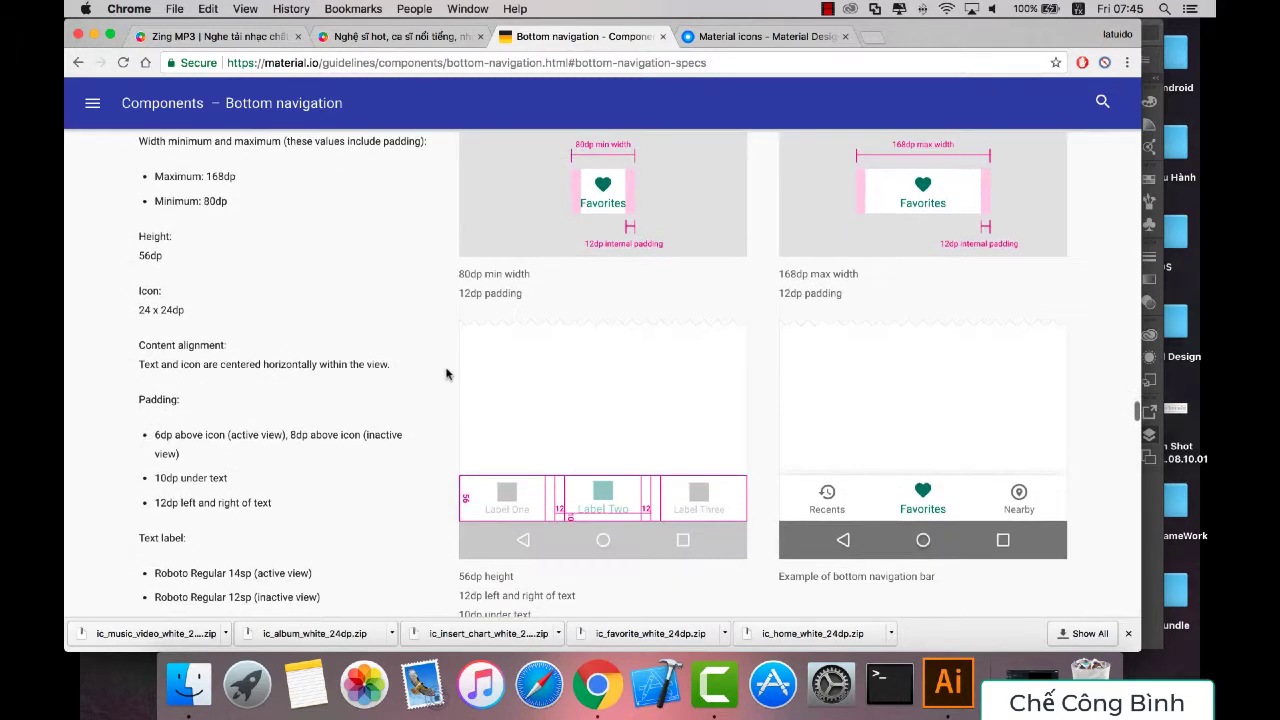
scroll(447, 374, "up", 3)
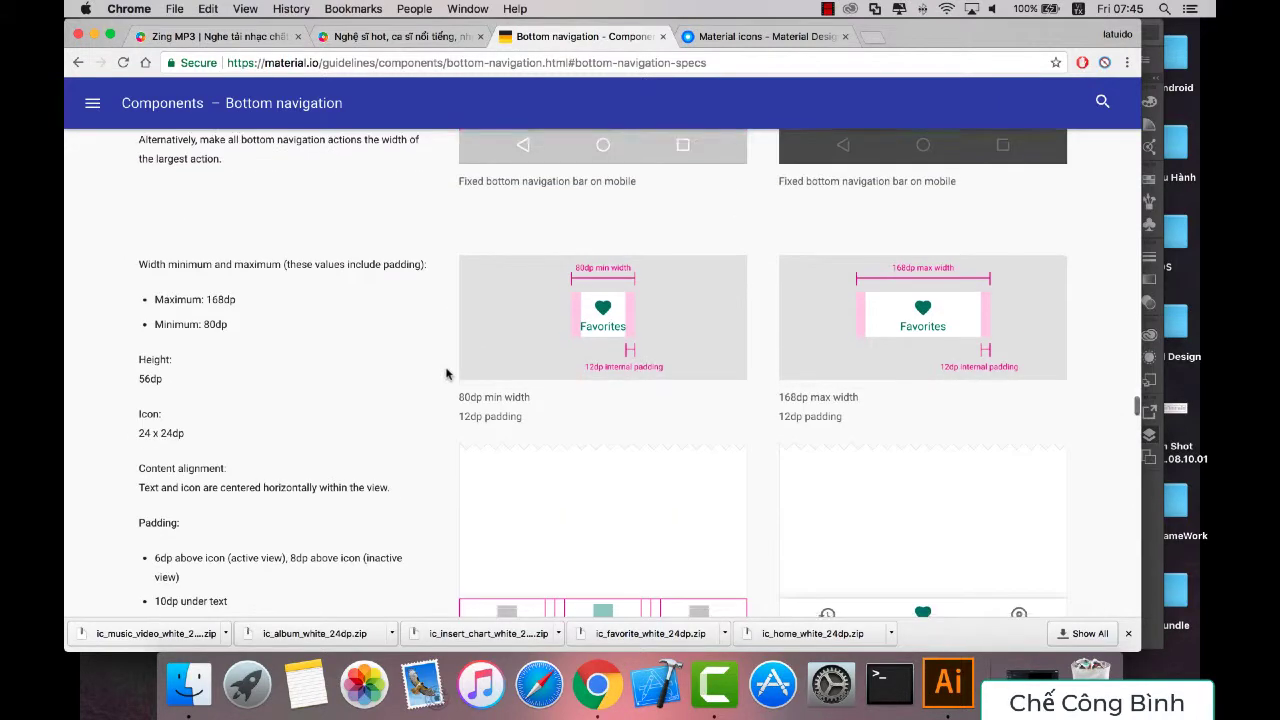
scroll(447, 374, "down", 3)
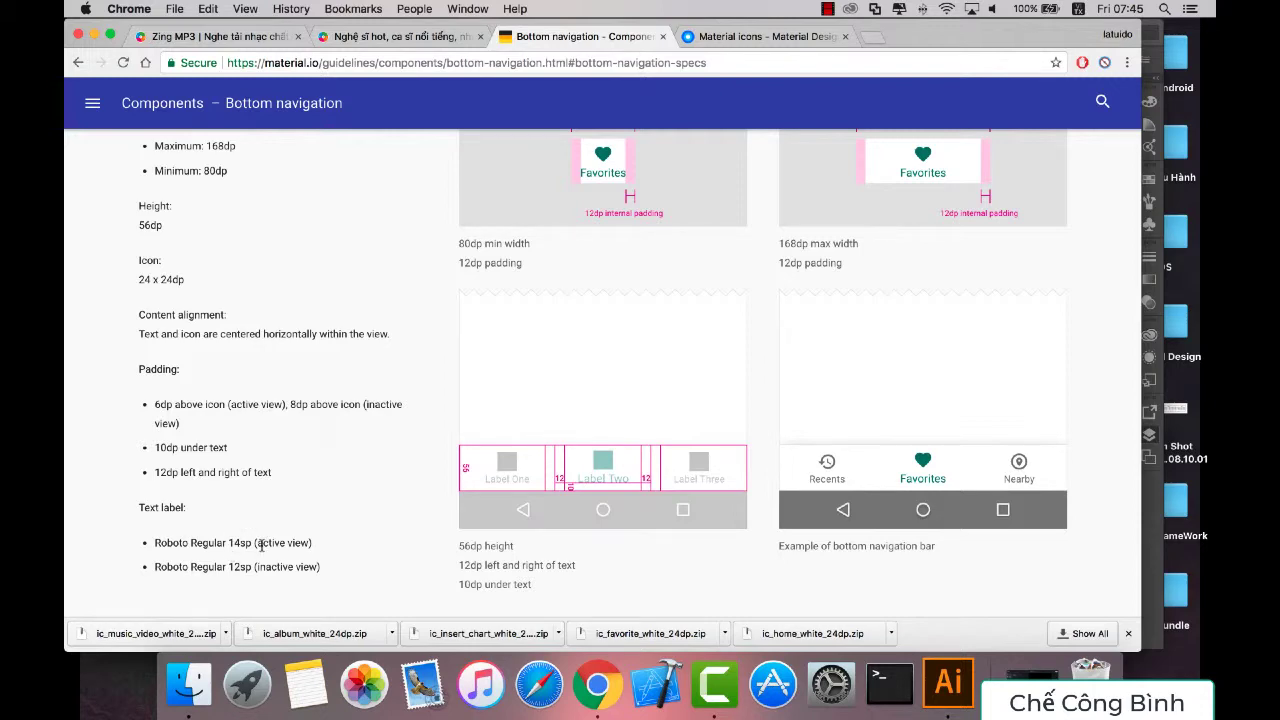
left_click(948, 683)
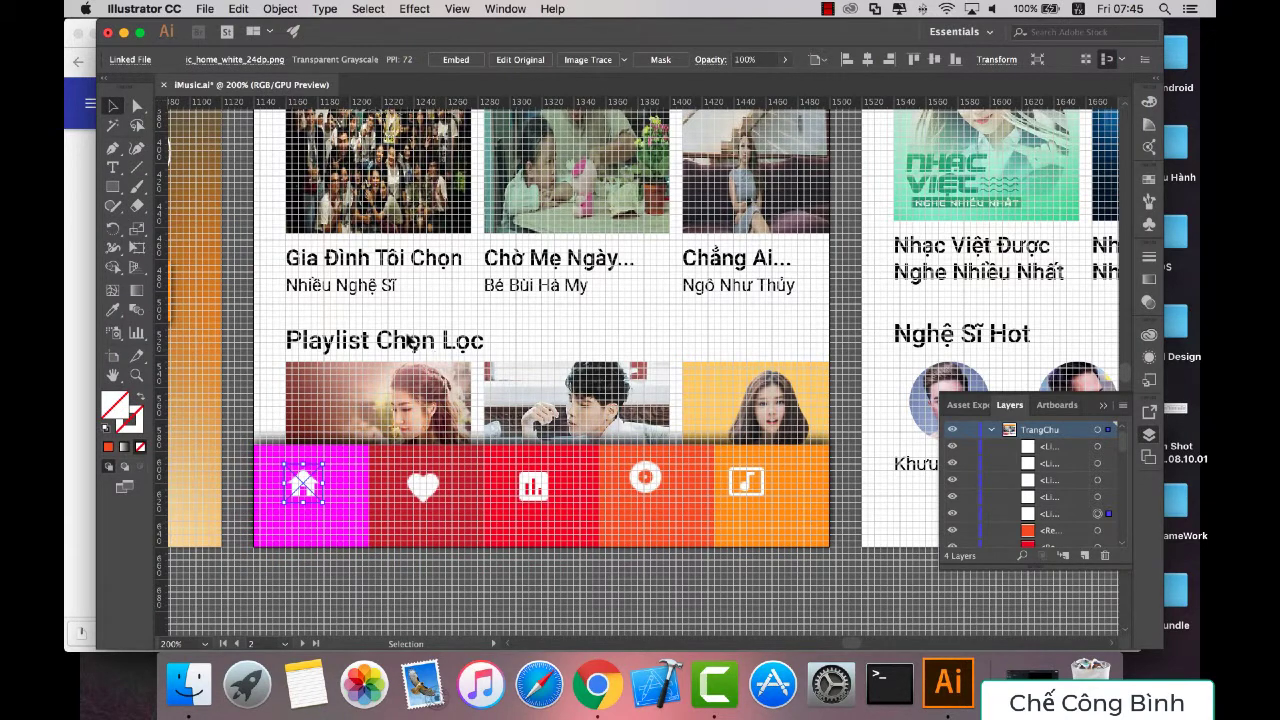
Step: Check the font and size settings and place a text insertion point on the home tile
left_click(322, 8)
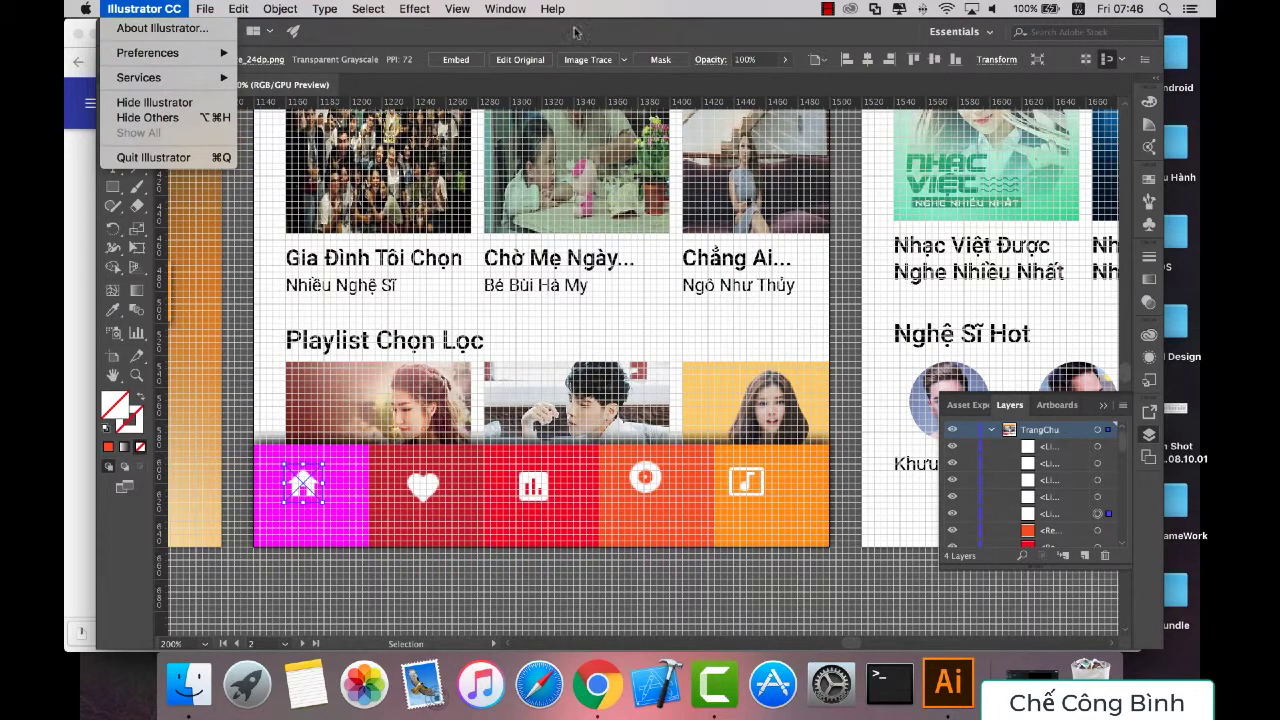
left_click(143, 8)
left_click(113, 166)
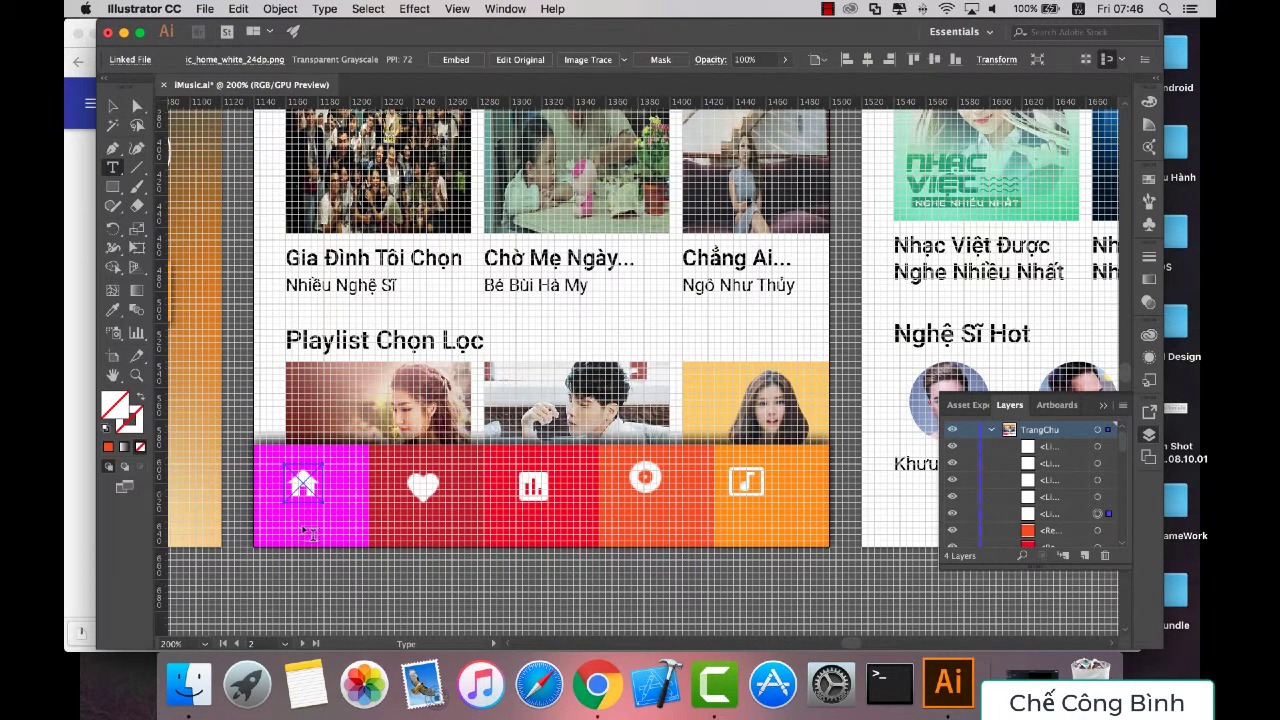
left_click(281, 522)
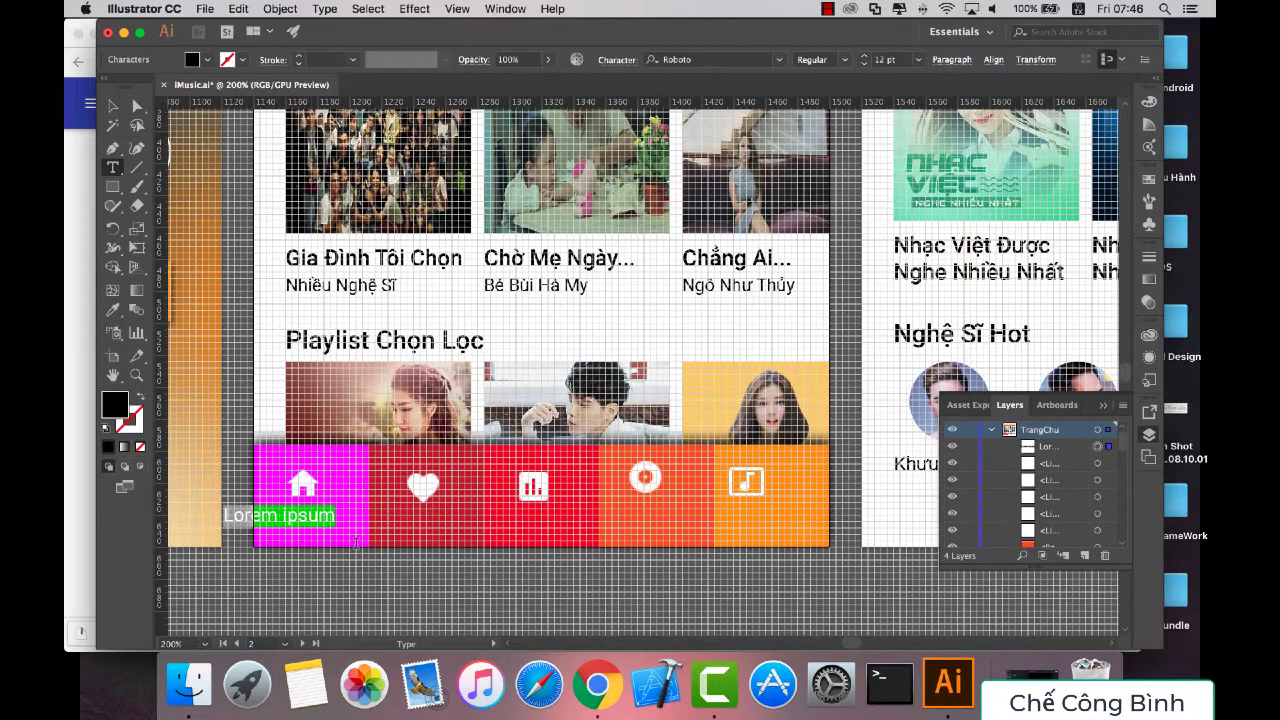
left_click(324, 9)
mouse_move(415, 74)
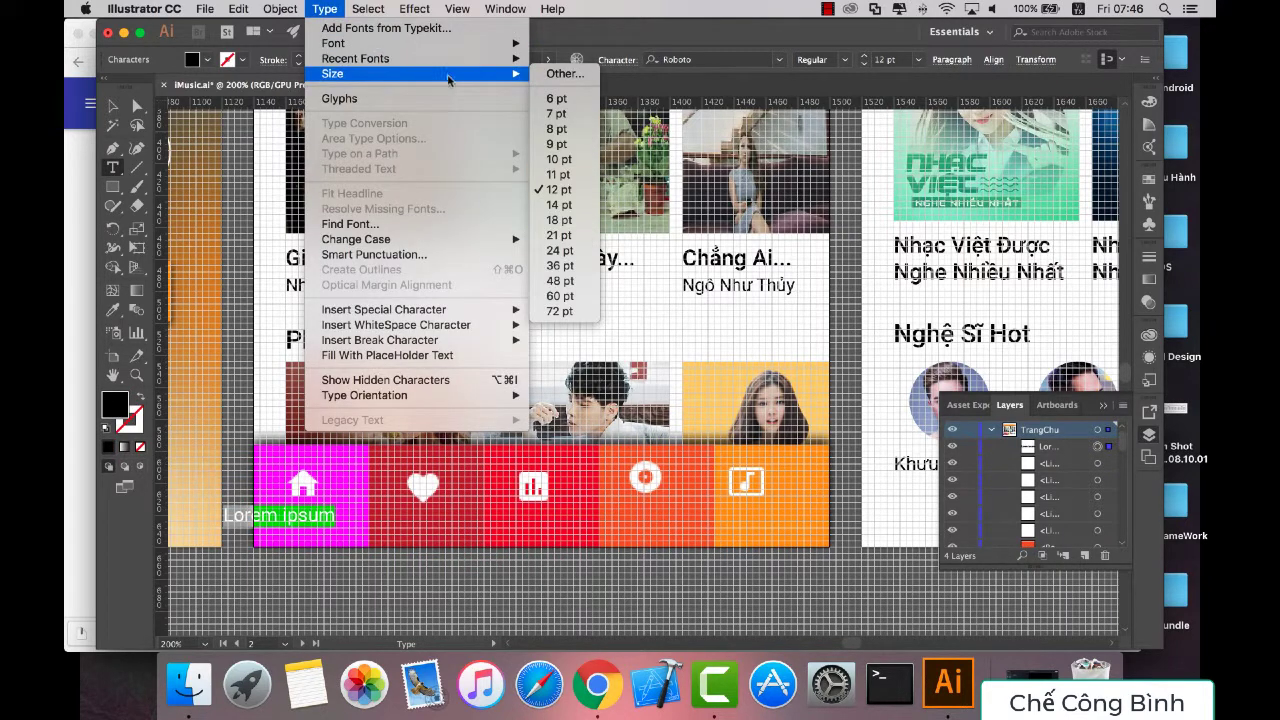
left_click(601, 13)
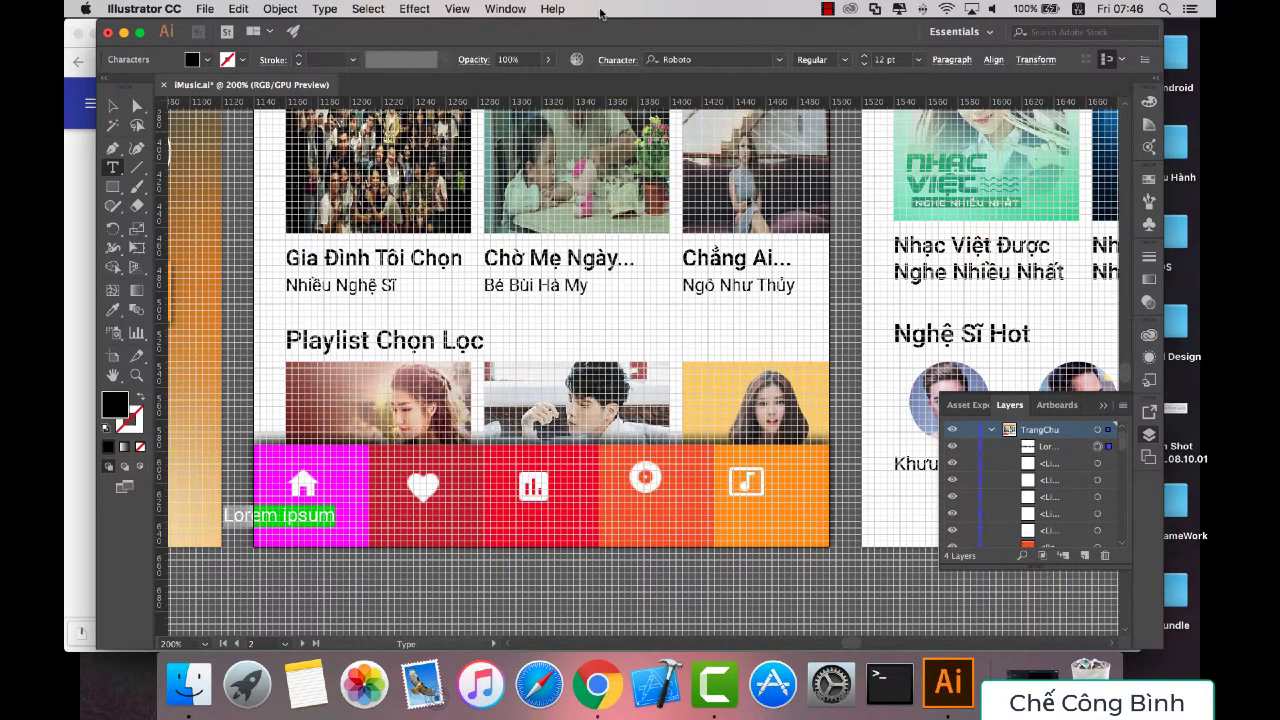
left_click(77, 297)
left_click(933, 669)
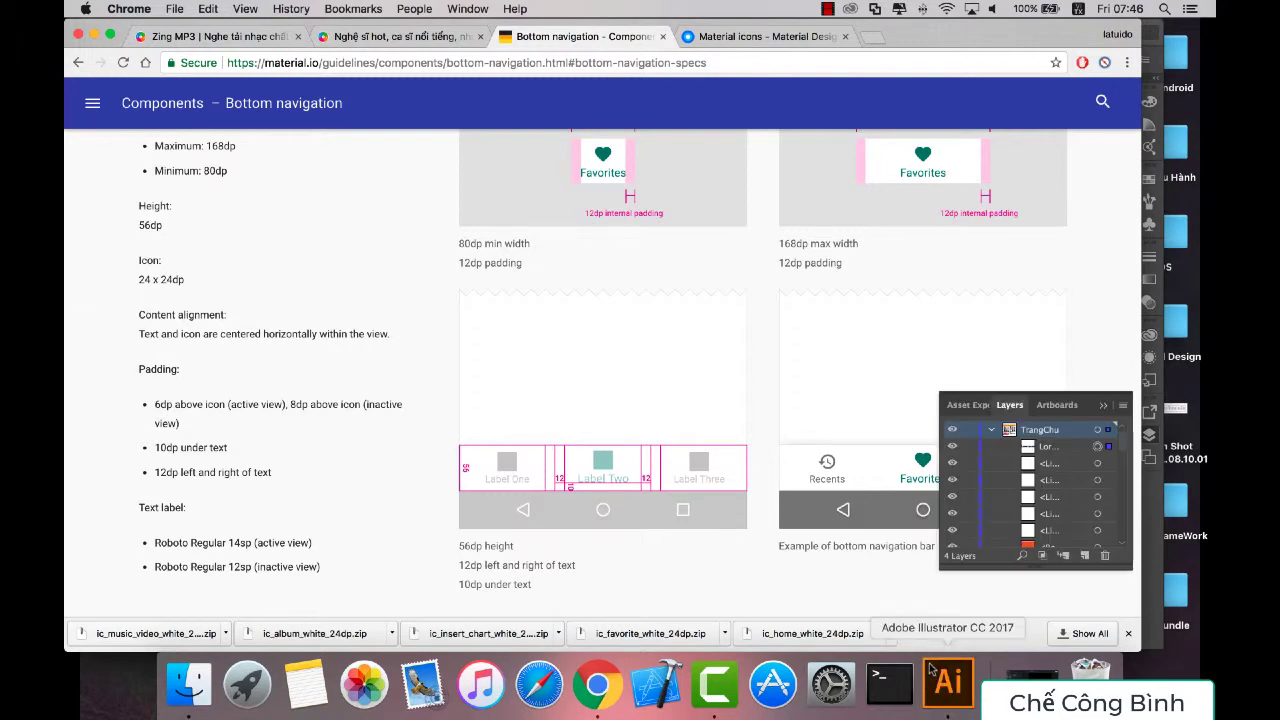
Step: Type the label 'Trang Chủ', correcting the misspelled second word
type("Tran")
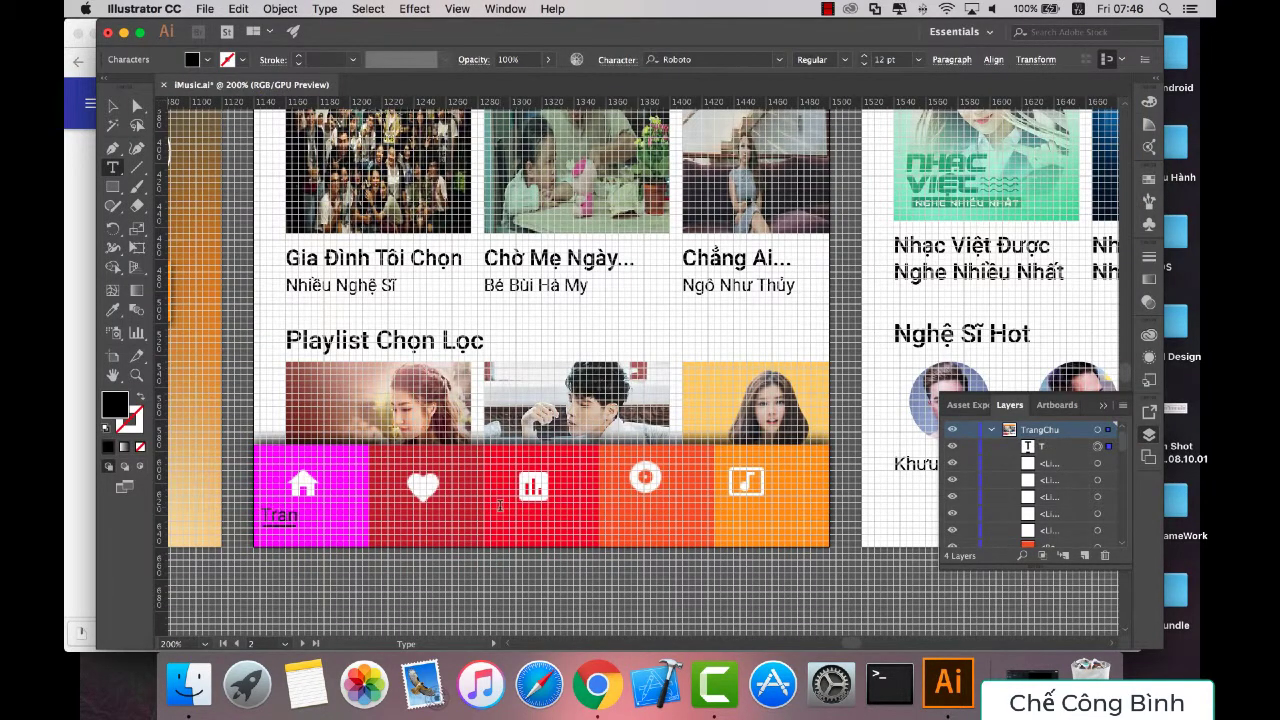
type("g Chue")
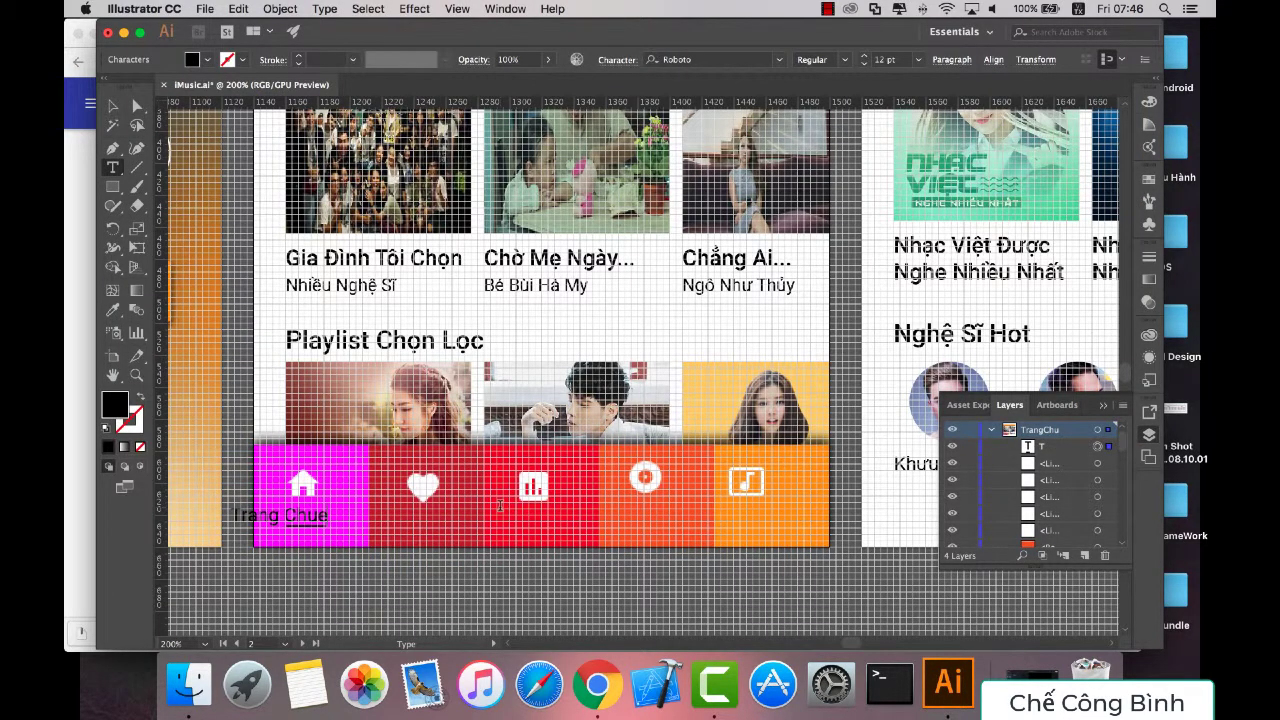
key("BackSpace")
key("BackSpace")
key("BackSpace")
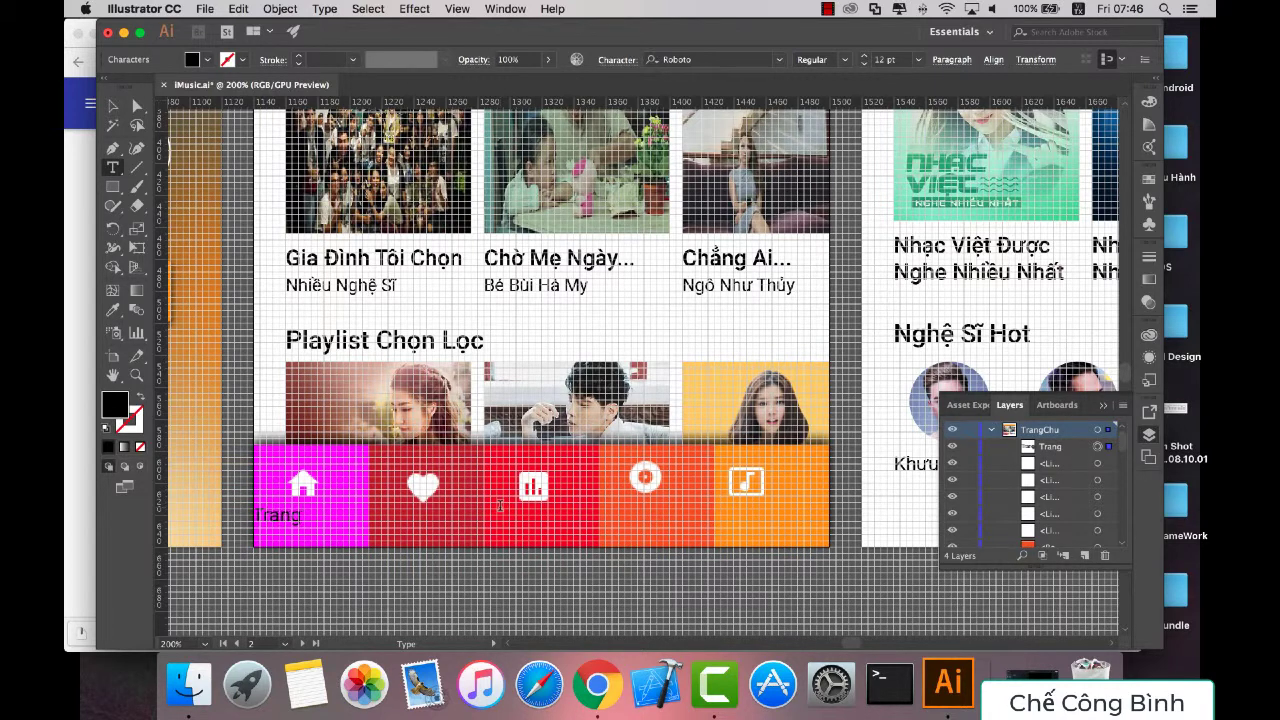
type("Chu")
key("Escape")
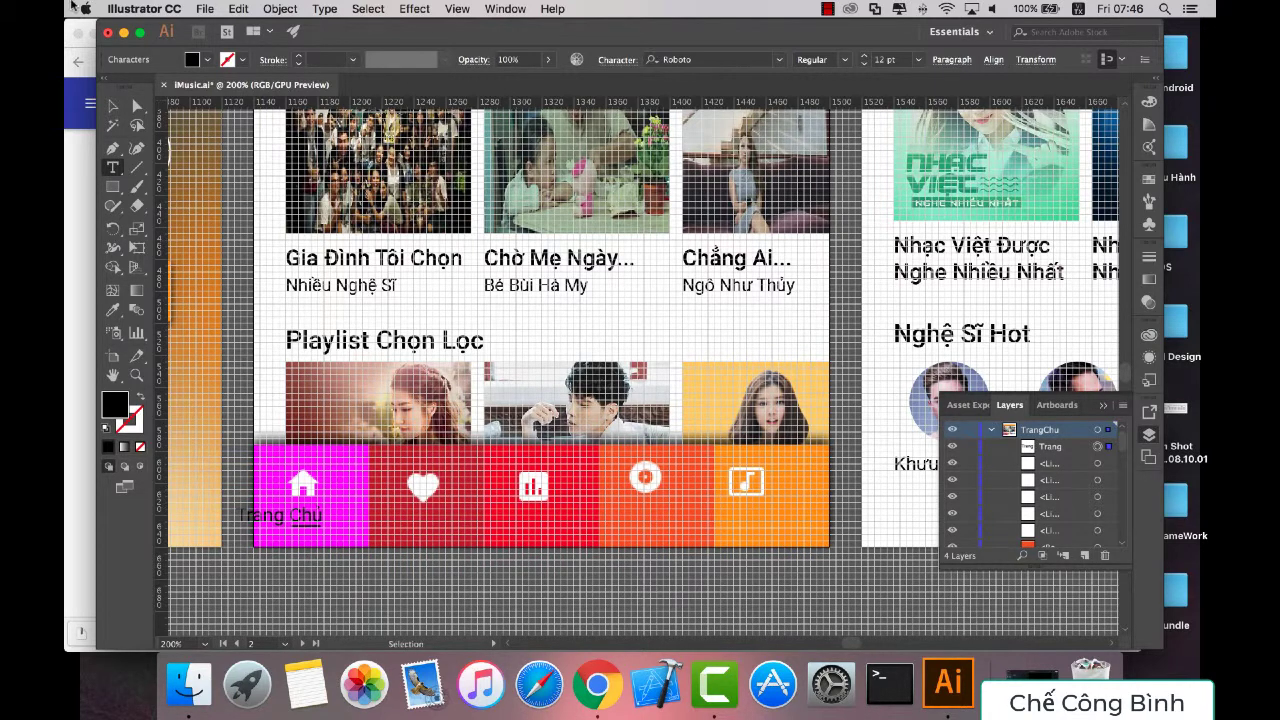
Step: Set the Trang Chủ label's fill colour to white
left_click(324, 9)
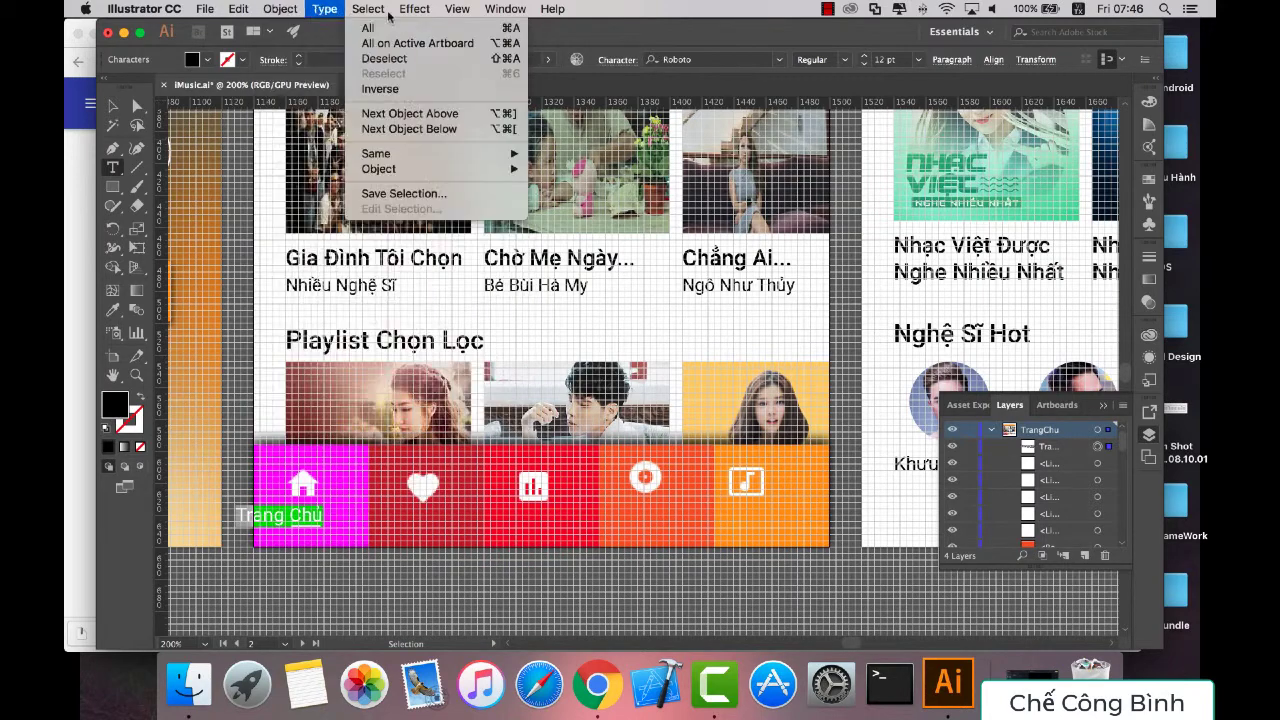
left_click(678, 28)
left_click(193, 60)
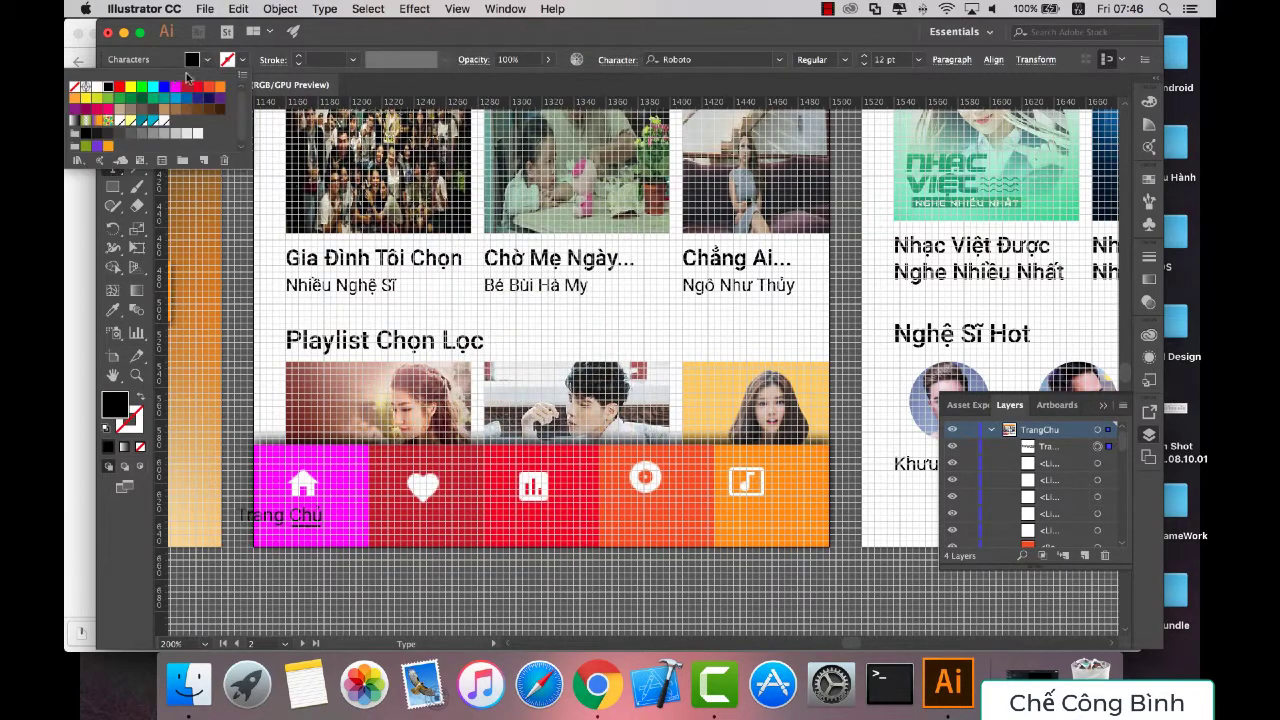
left_click(97, 87)
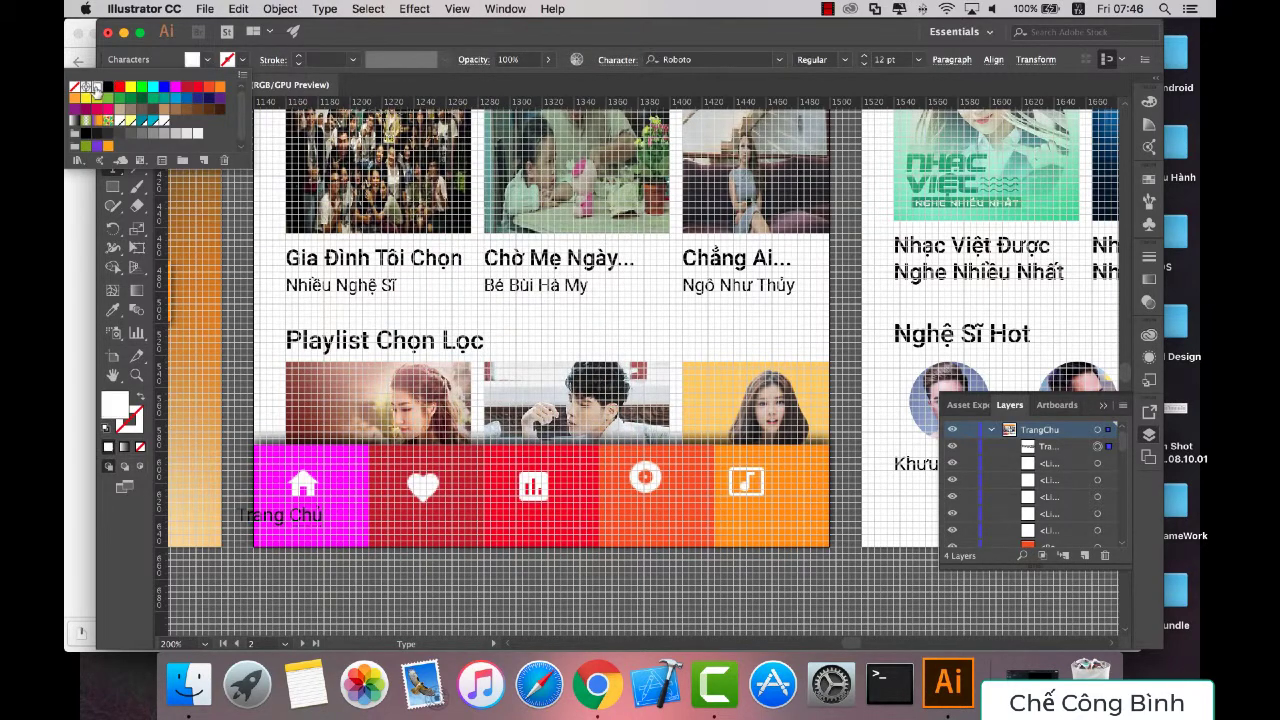
left_click(250, 537)
left_click_drag(238, 515, 322, 515)
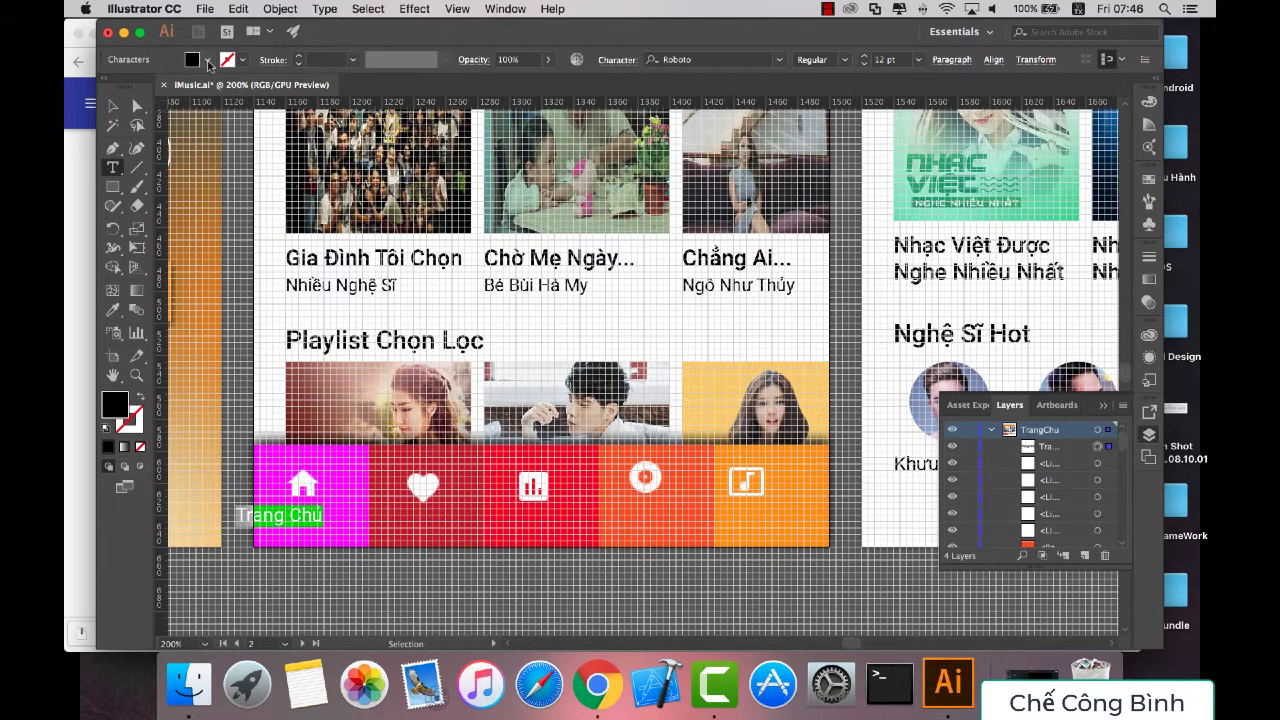
left_click(207, 61)
left_click(97, 88)
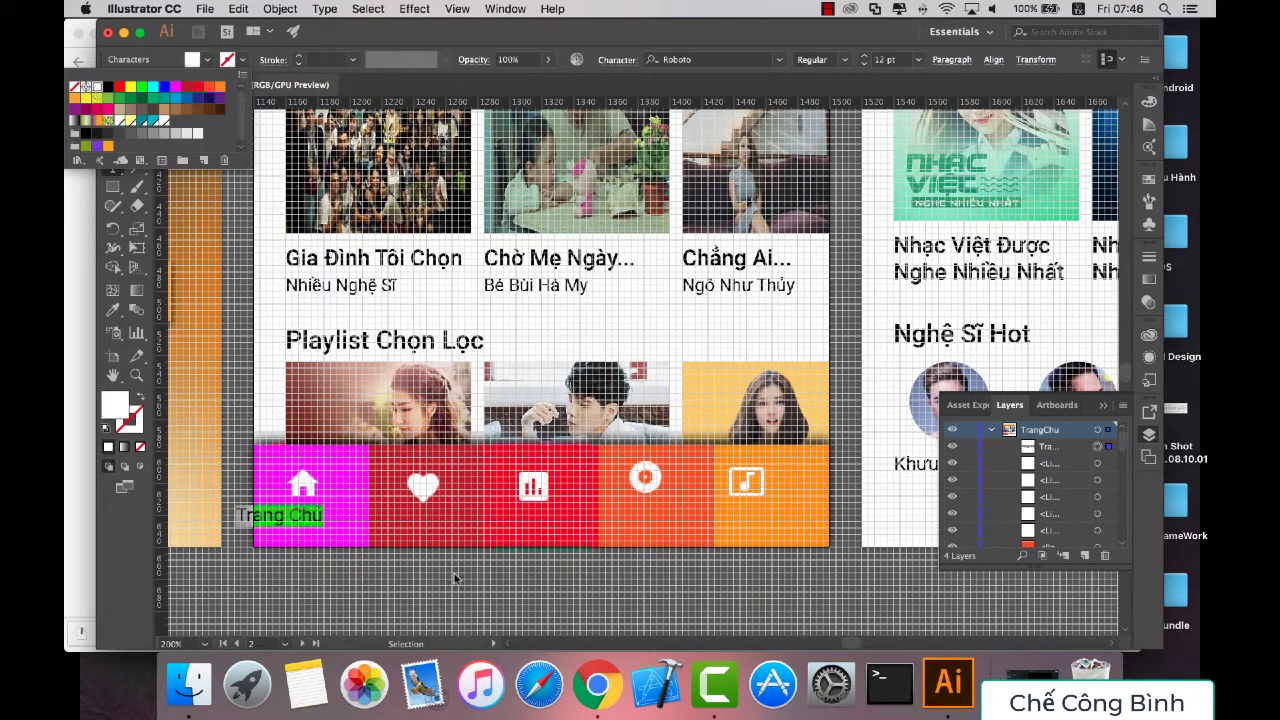
Step: Position the Trang Chủ label right beneath the home icon
left_click(113, 106)
left_click_drag(279, 515, 317, 515)
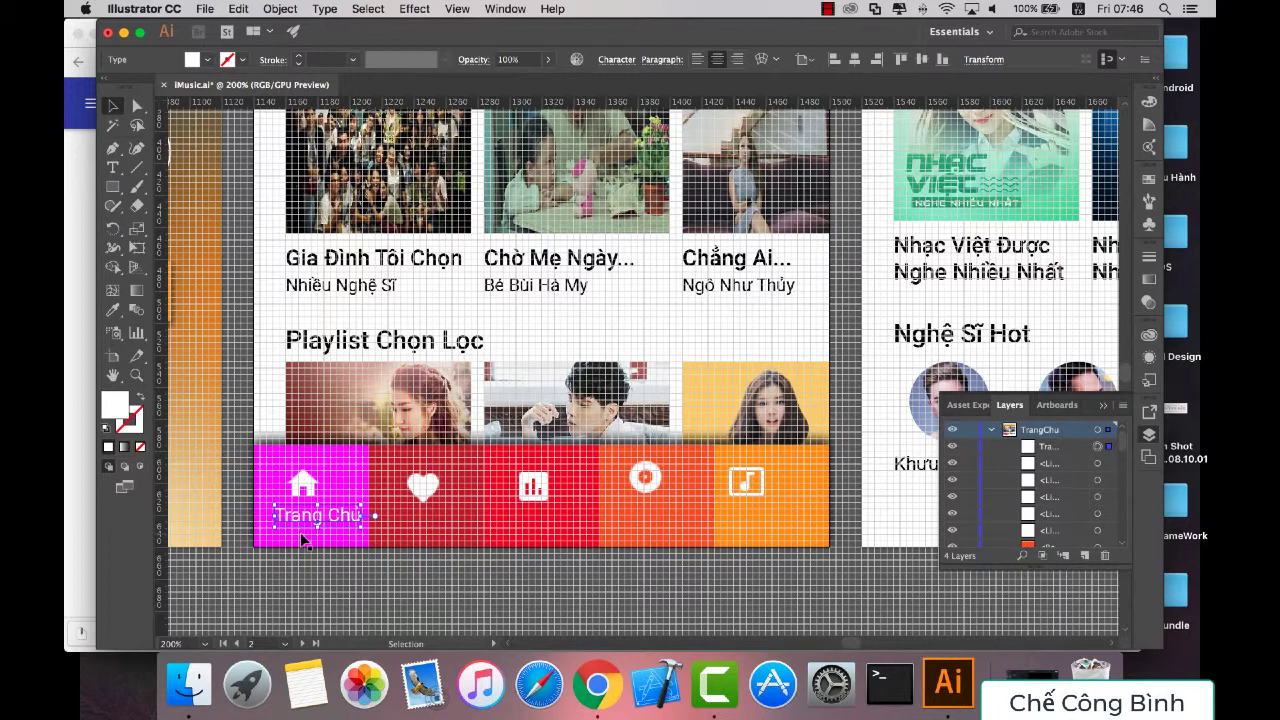
key("Down")
key("Down")
key("Down")
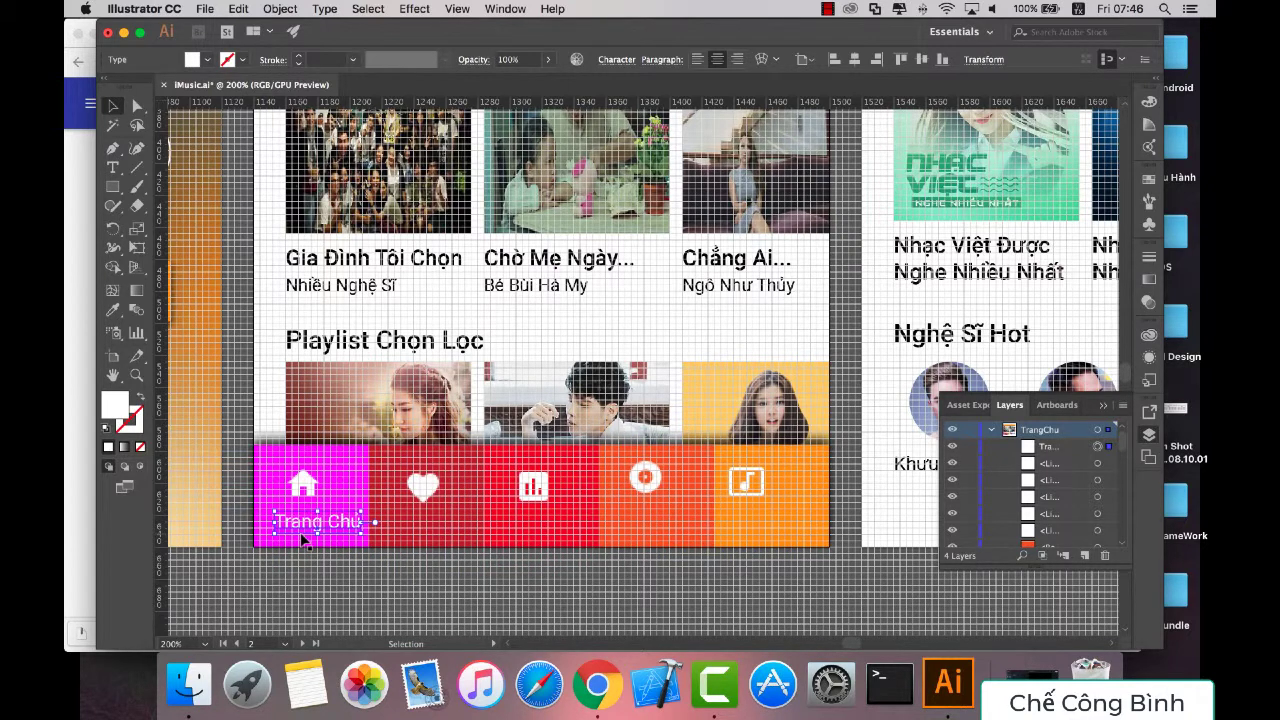
key("Left")
key("Left")
key("Left")
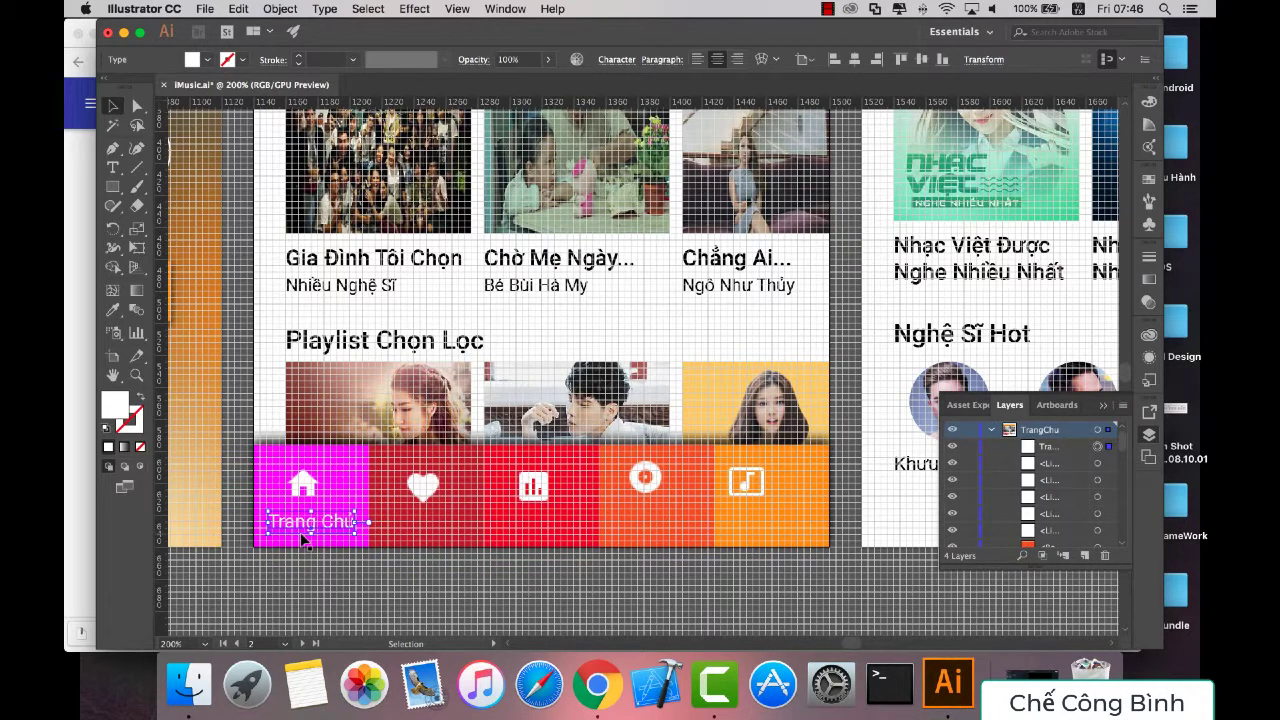
left_click(335, 568)
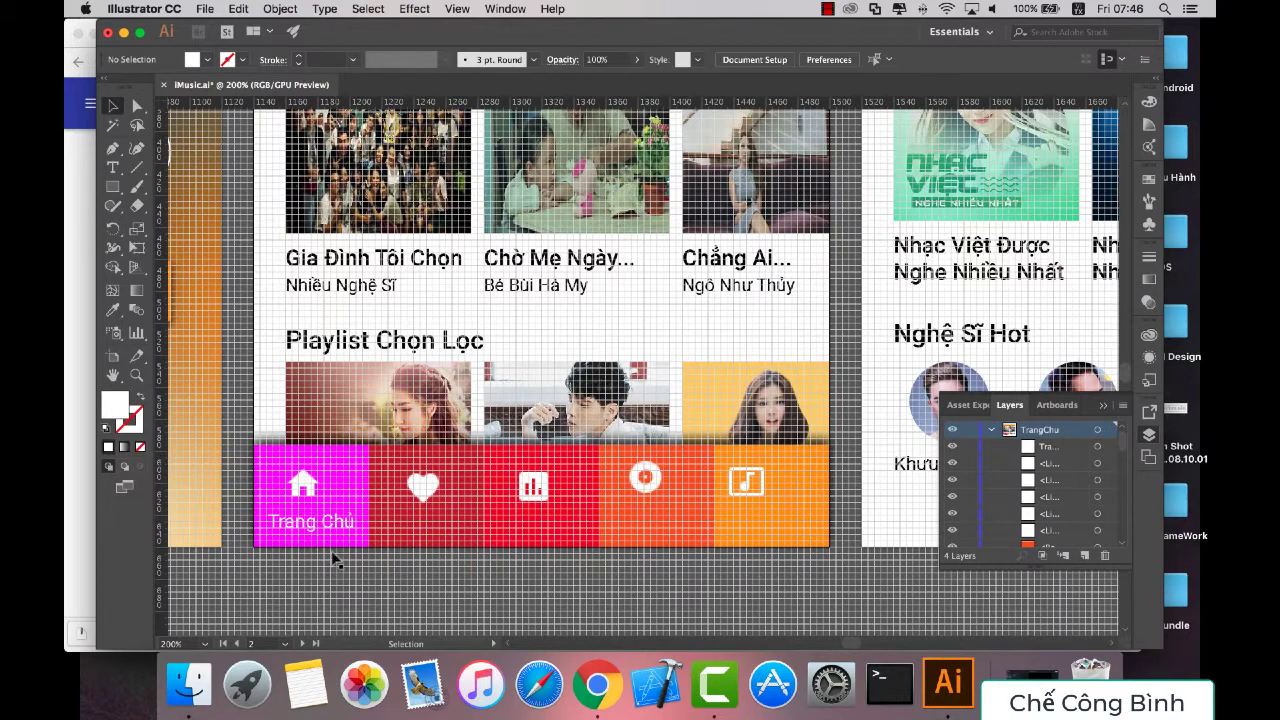
scroll(318, 536, "down", 1)
scroll(318, 536, "down", 2)
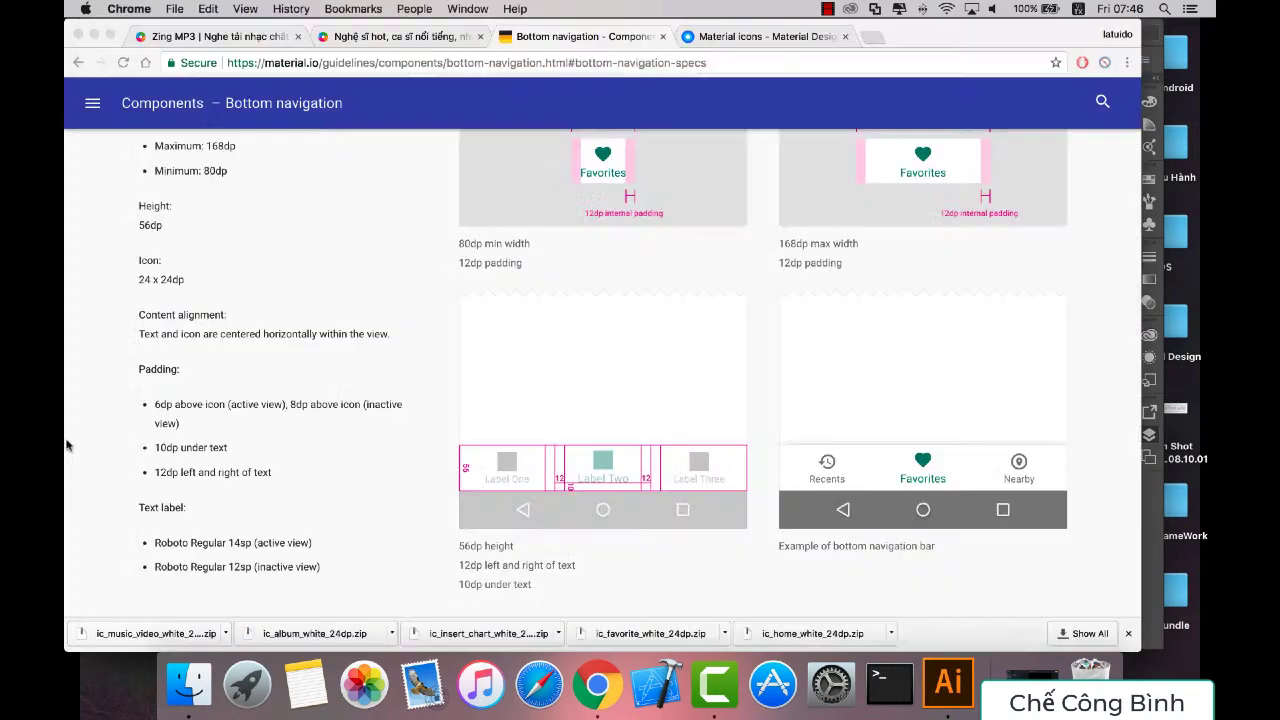
left_click(69, 445)
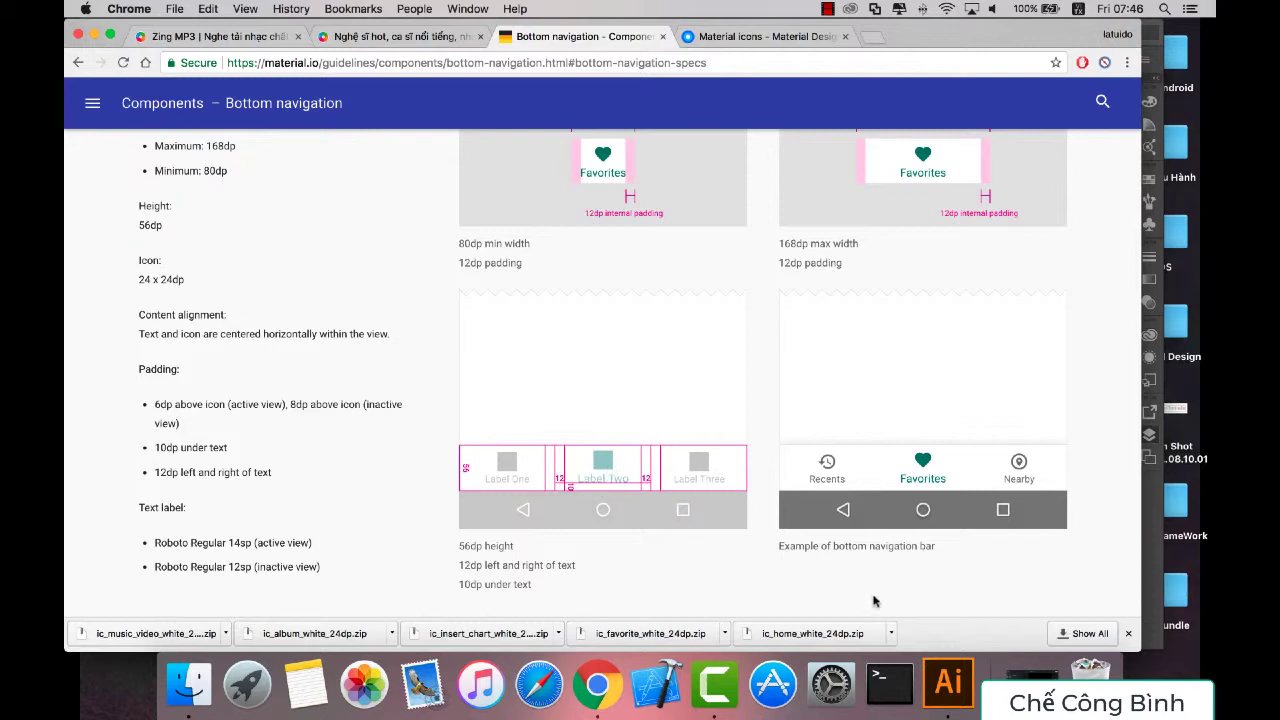
left_click(955, 685)
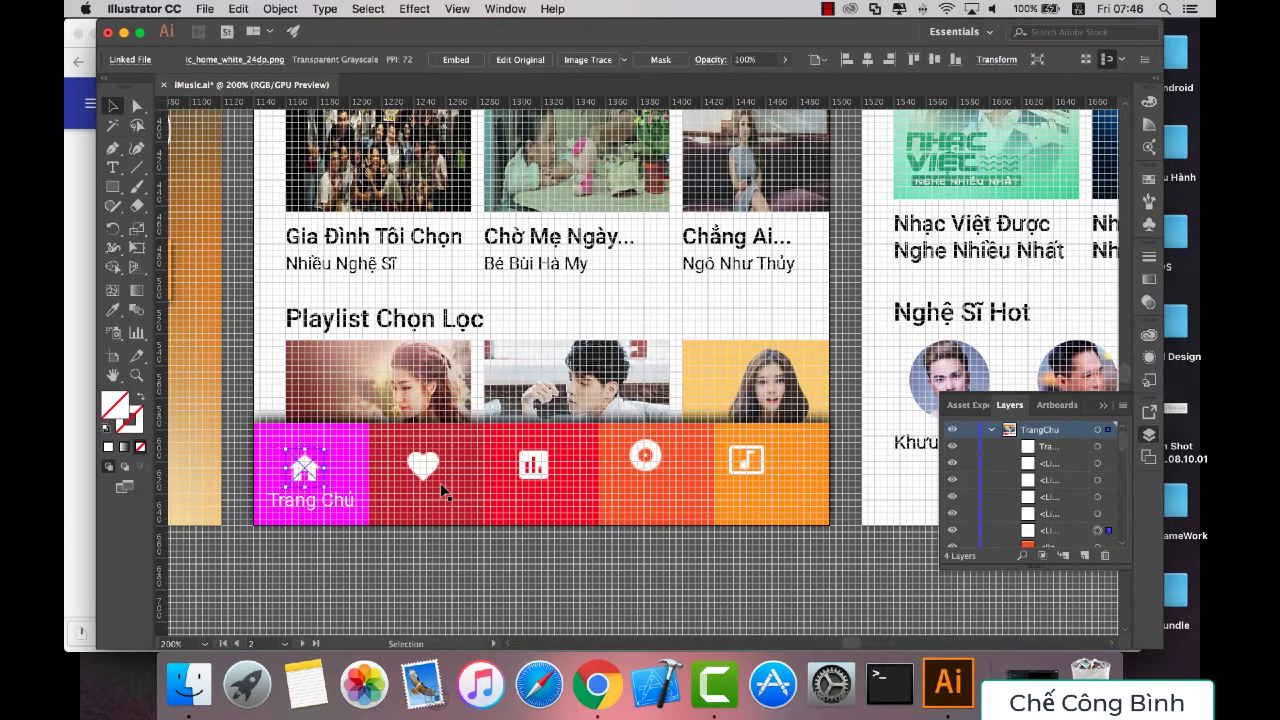
Step: Nudge the home icon slightly right and up
key("Right")
key("Right")
key("Up")
key("Up")
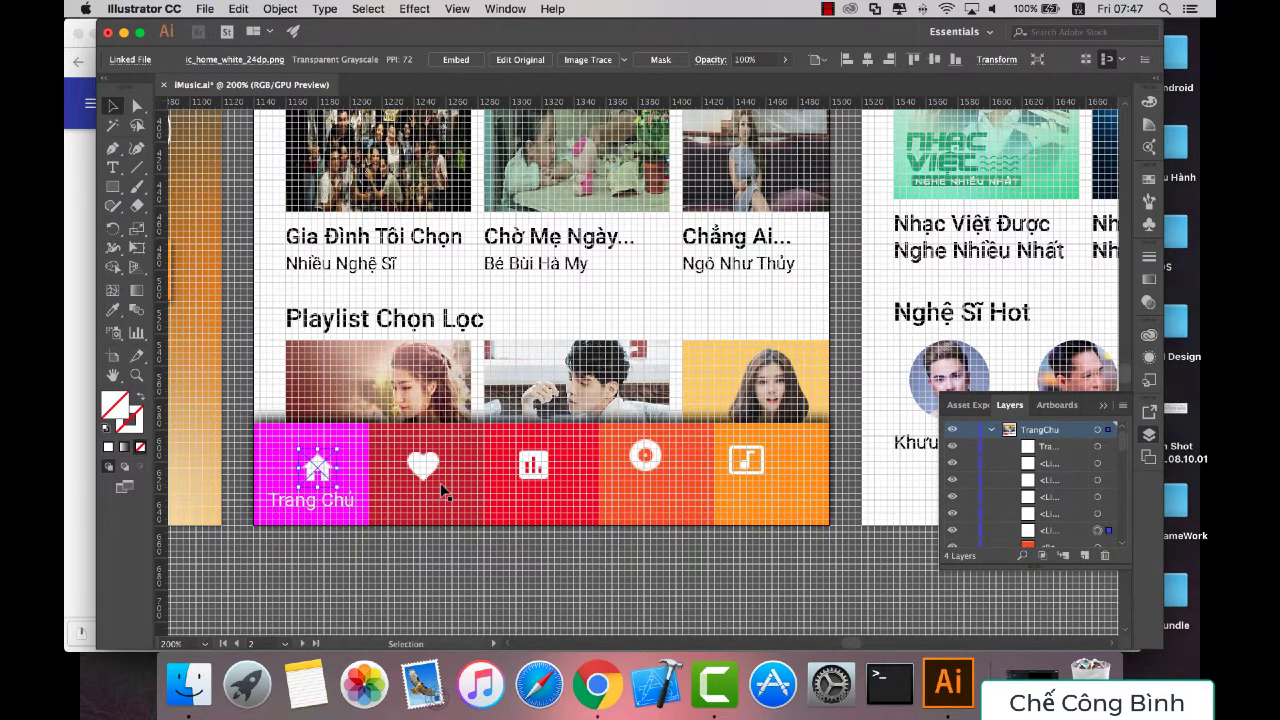
key("Up")
left_click(408, 591)
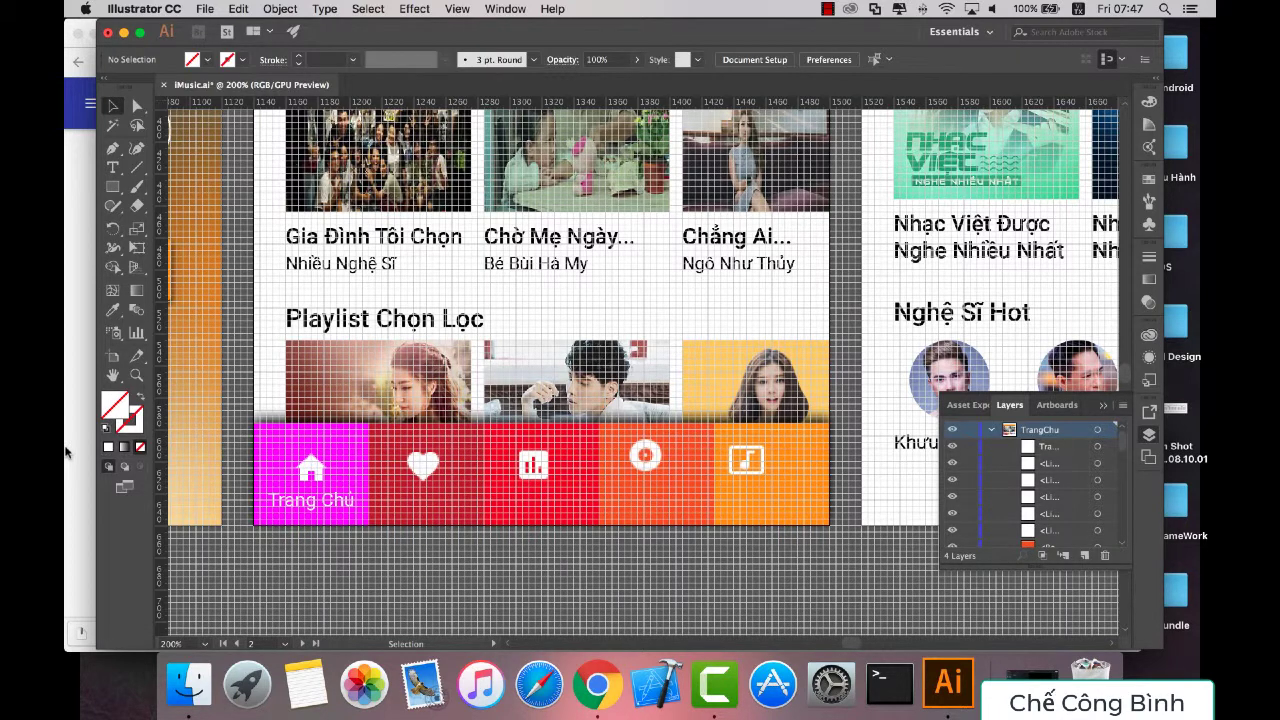
Step: Raise the home icon and Trang Chủ label together, then delete the magenta block on the first tab
left_click(316, 500)
left_click(319, 473, "shift")
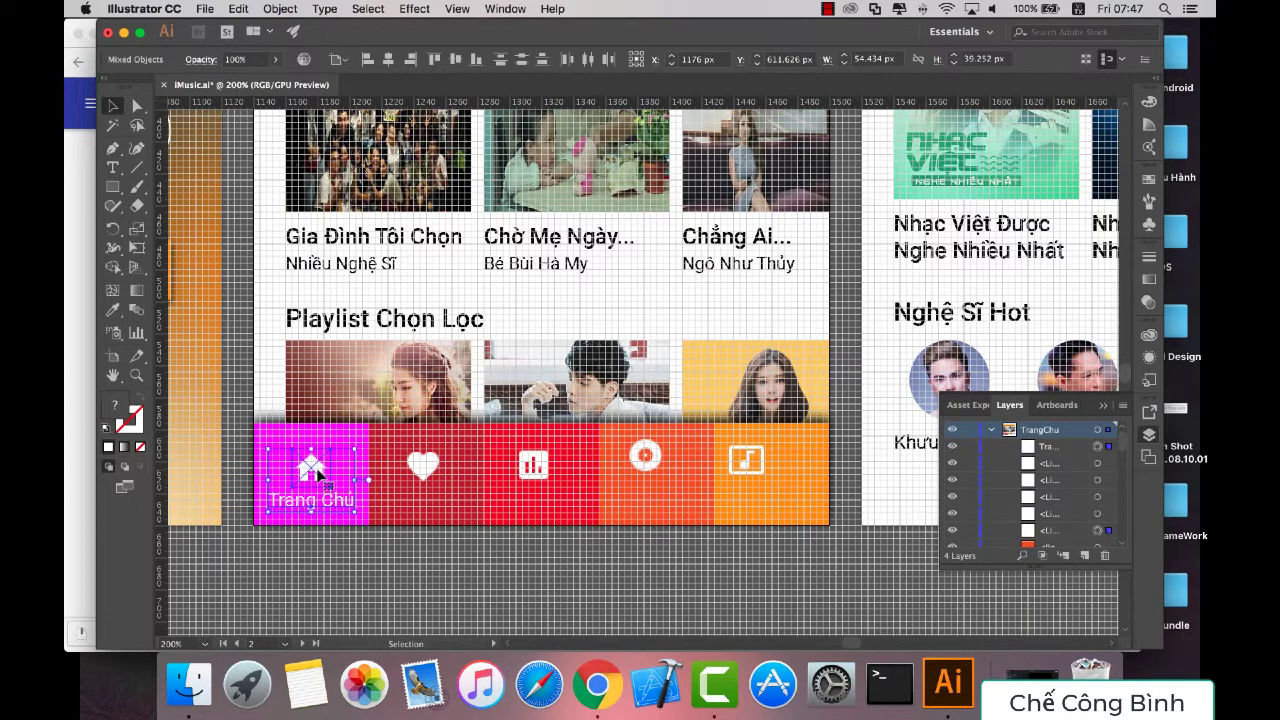
key("Up")
key("Up")
key("Up")
left_click(307, 564)
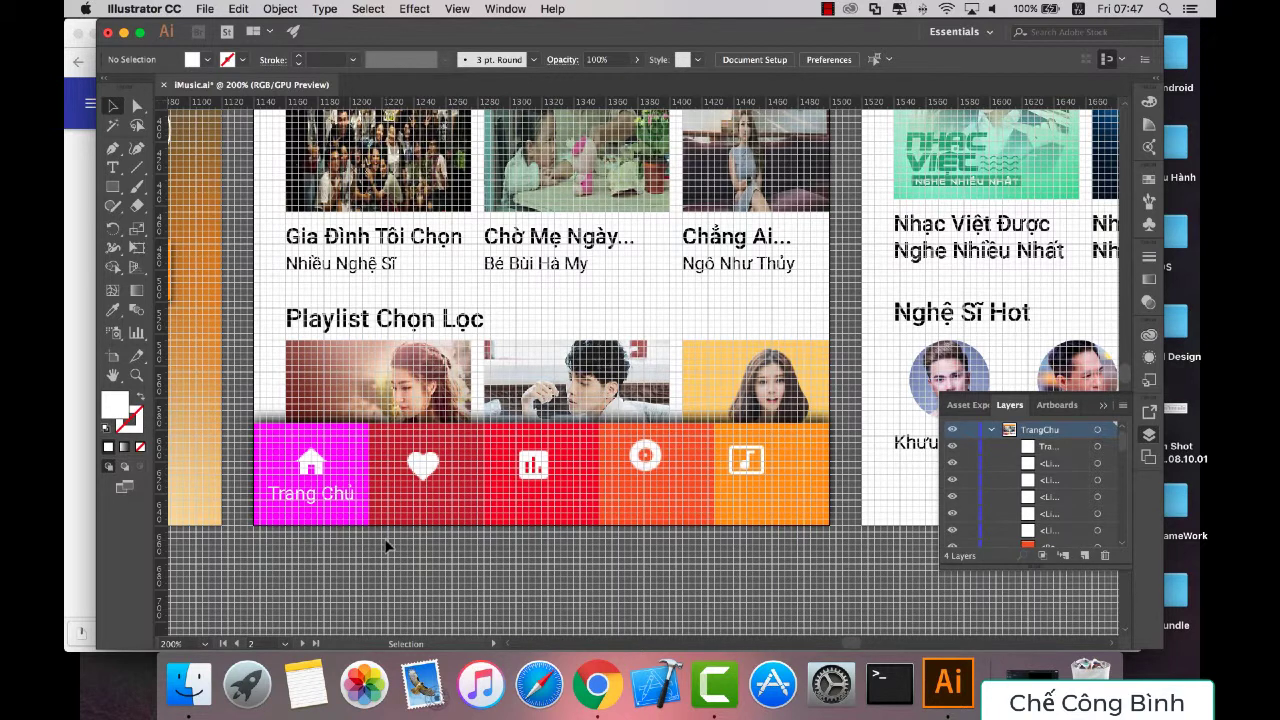
left_click(352, 453)
key("Delete")
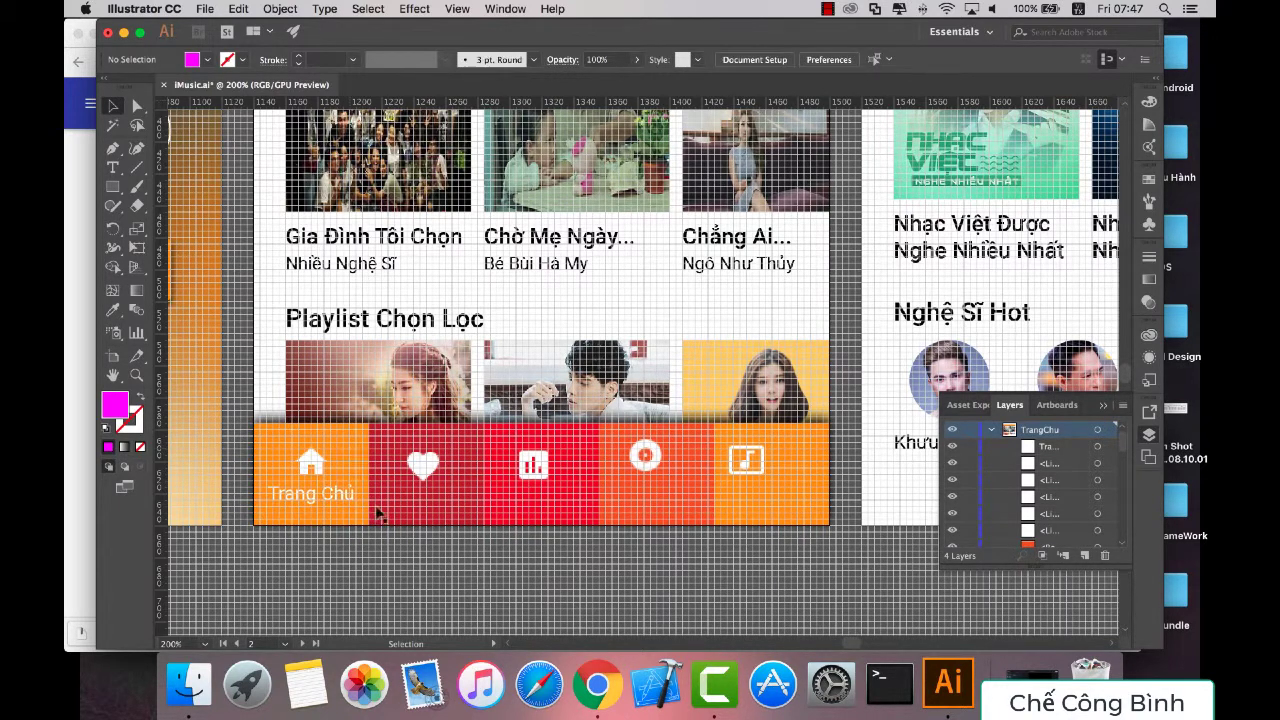
Step: Nudge the heart icon in the second tab down, comparing it with the chart and home icons
left_click(425, 462)
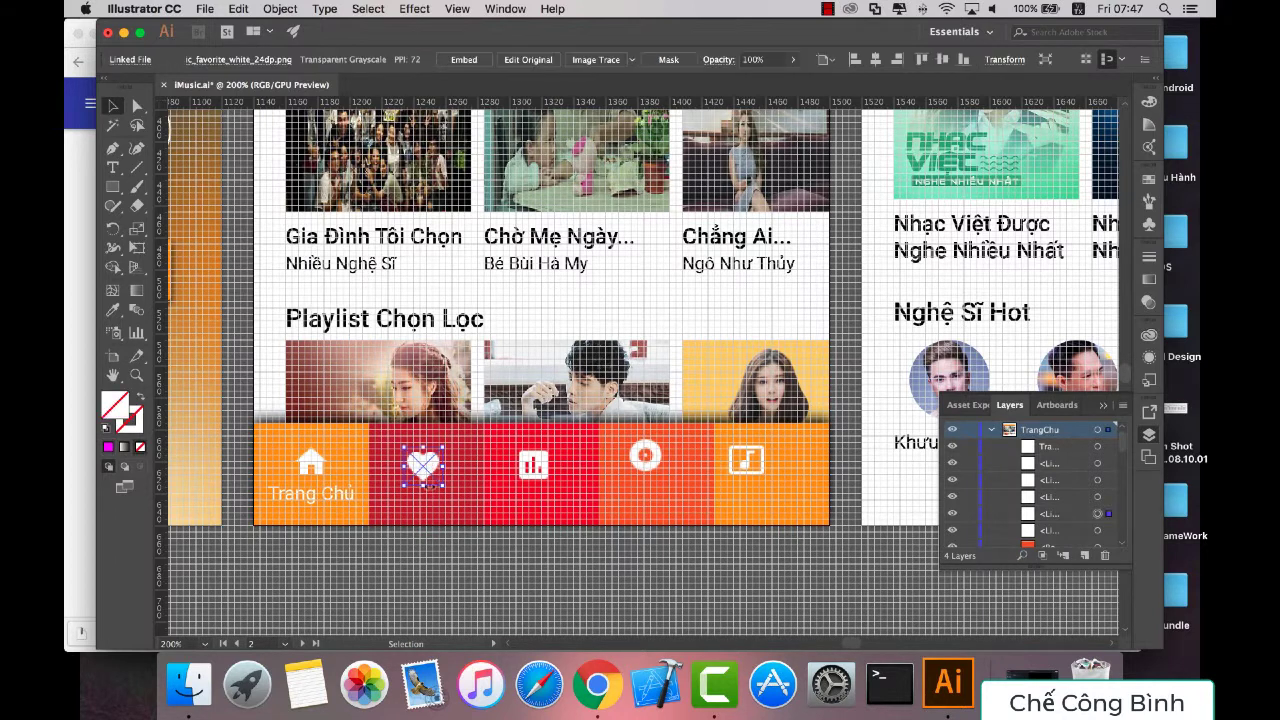
left_click(431, 566)
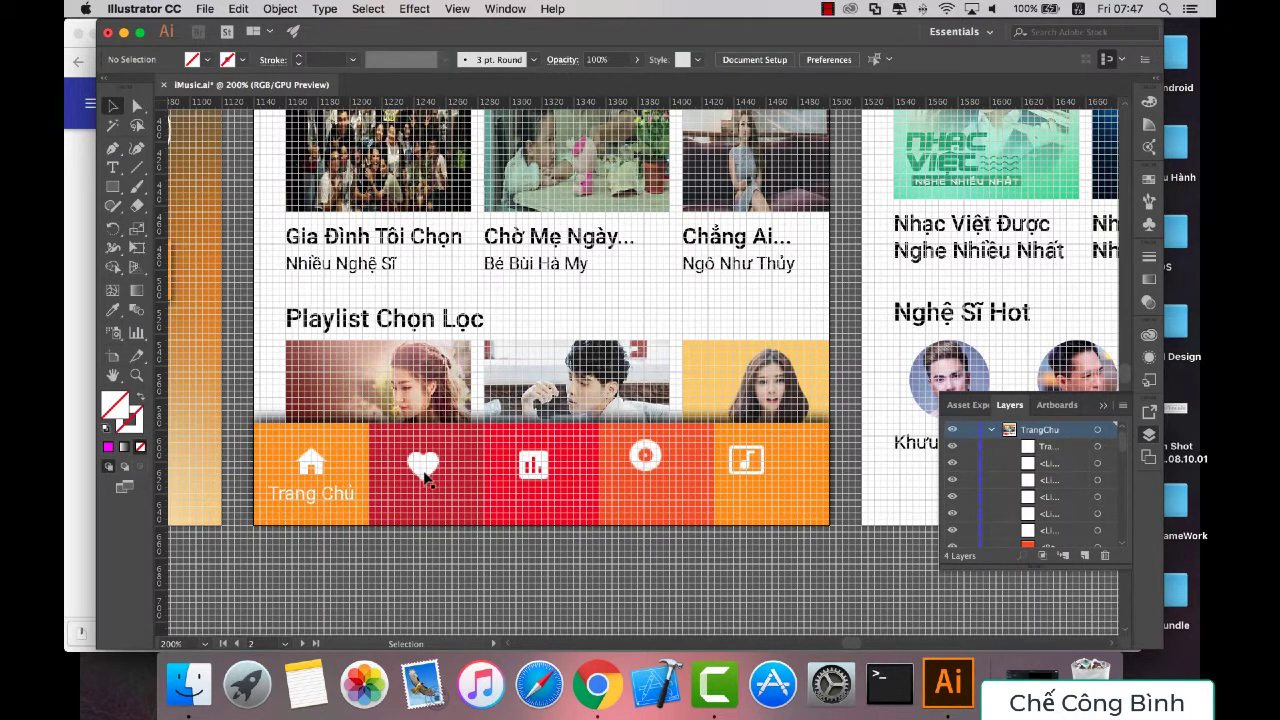
left_click(424, 470)
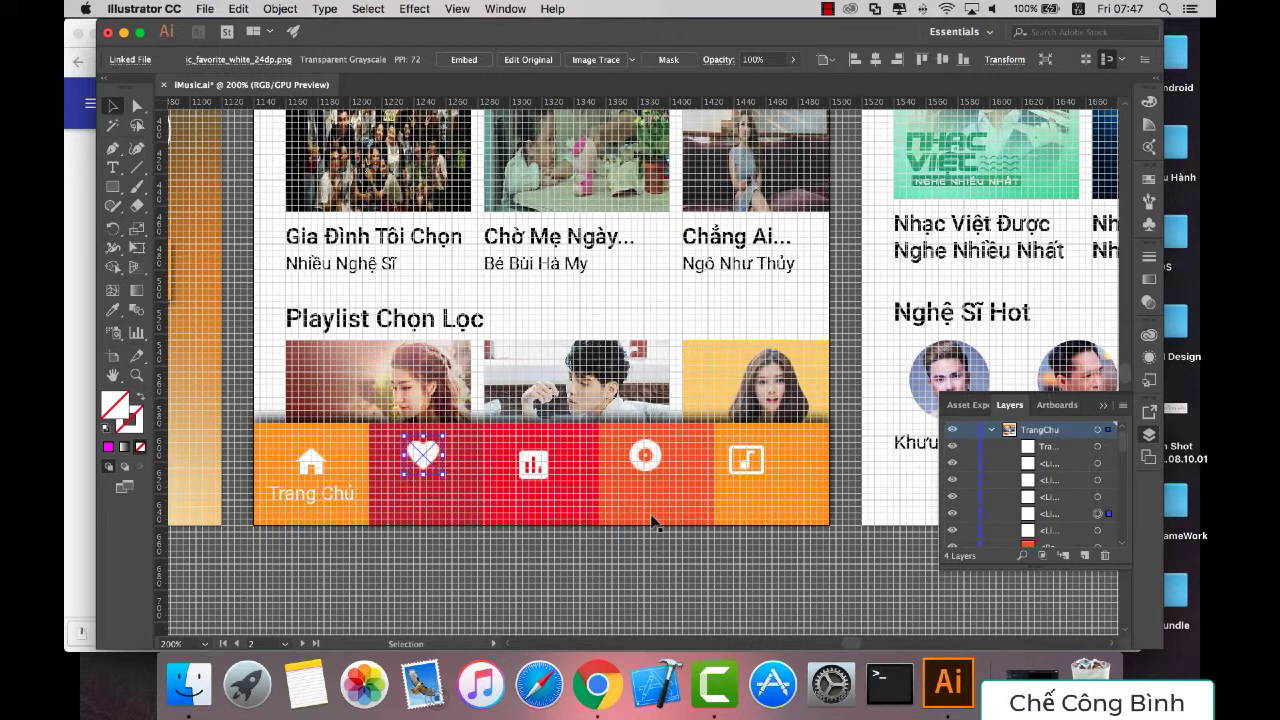
key("Down")
key("Down")
key("Down")
key("Up")
key("Up")
key("Up")
key("Down")
key("Down")
key("Down")
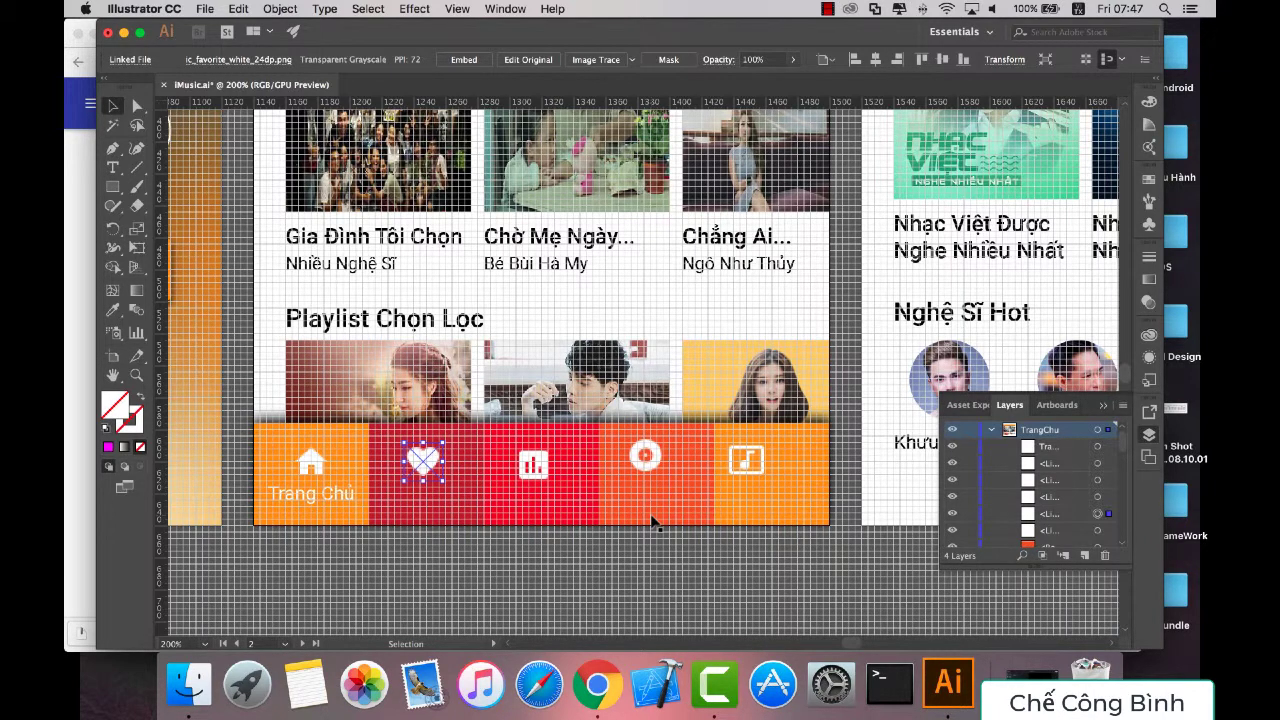
left_click(591, 557)
left_click(530, 476)
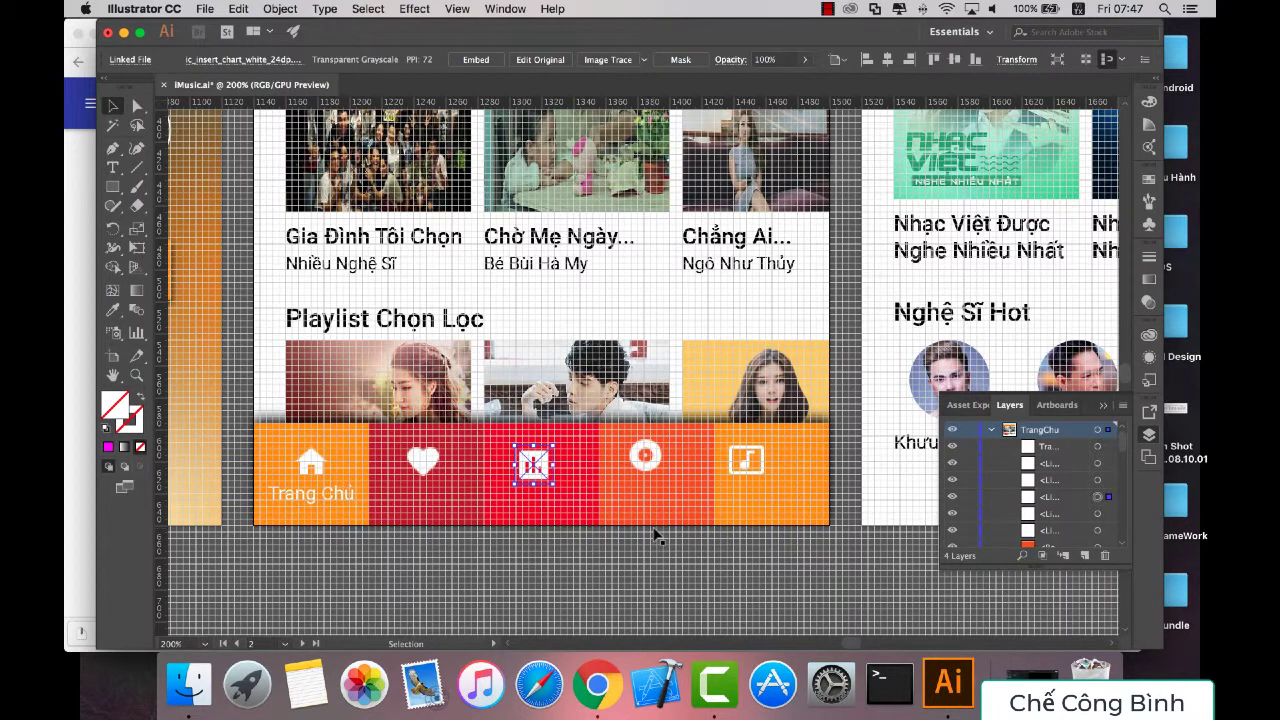
left_click(295, 462)
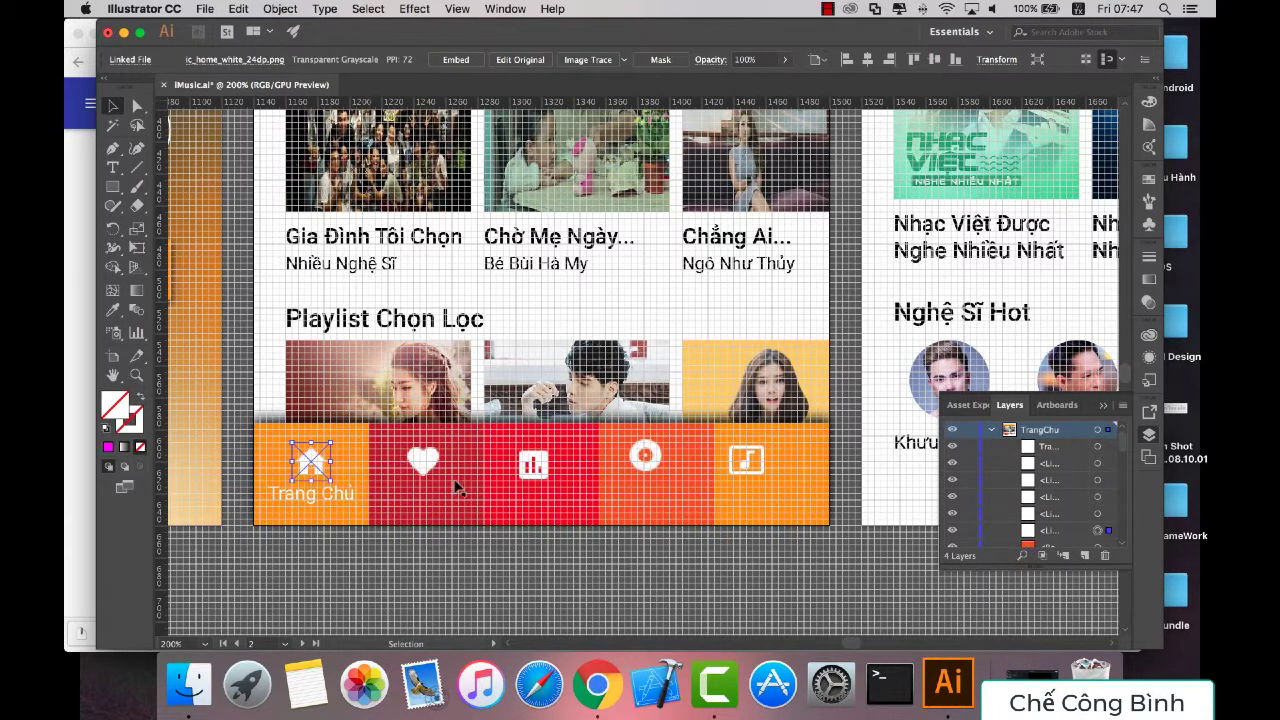
left_click(424, 462)
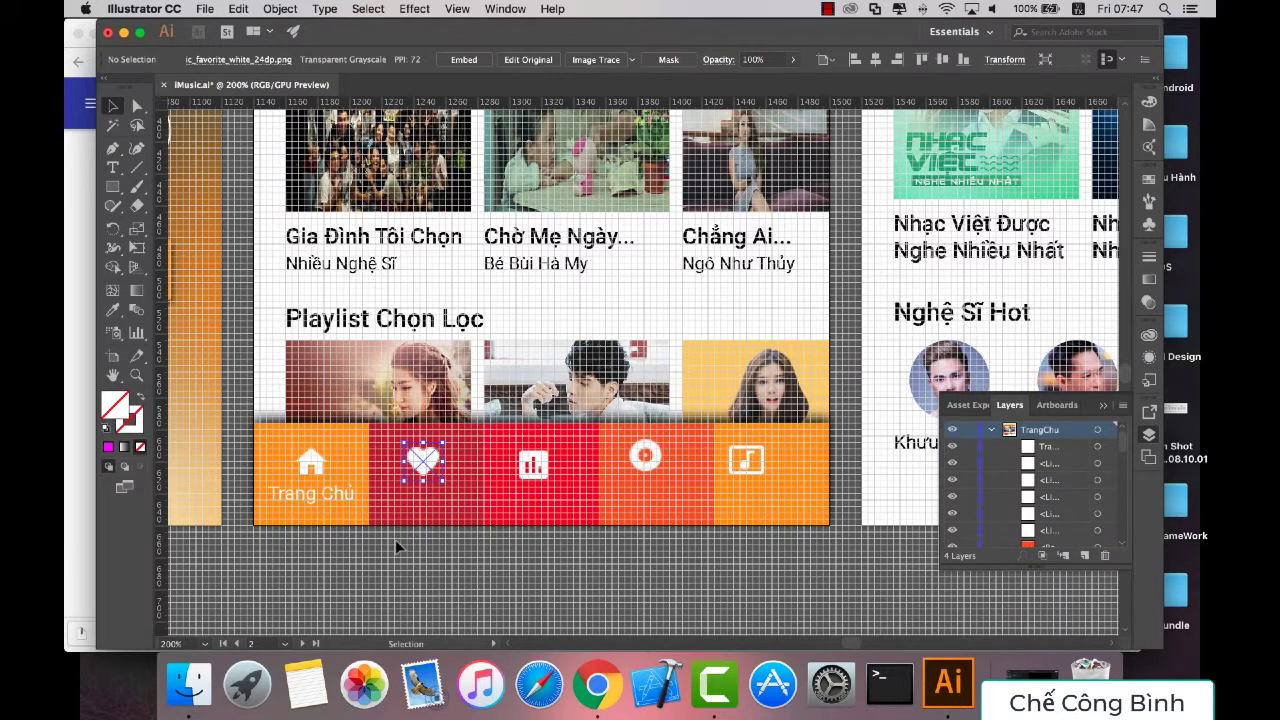
left_click(397, 546)
Step: Add the label 'Yêu Thích' under the heart icon and make its text white
key("t")
left_click(395, 486)
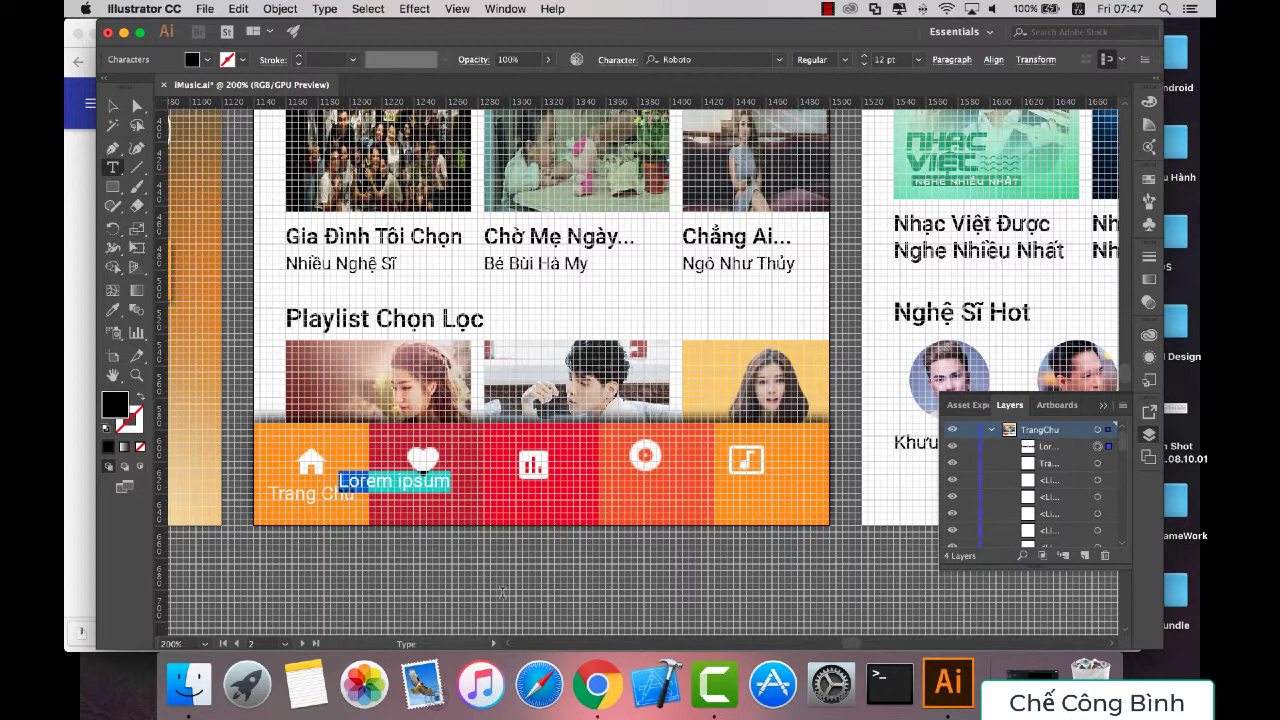
type("Ye")
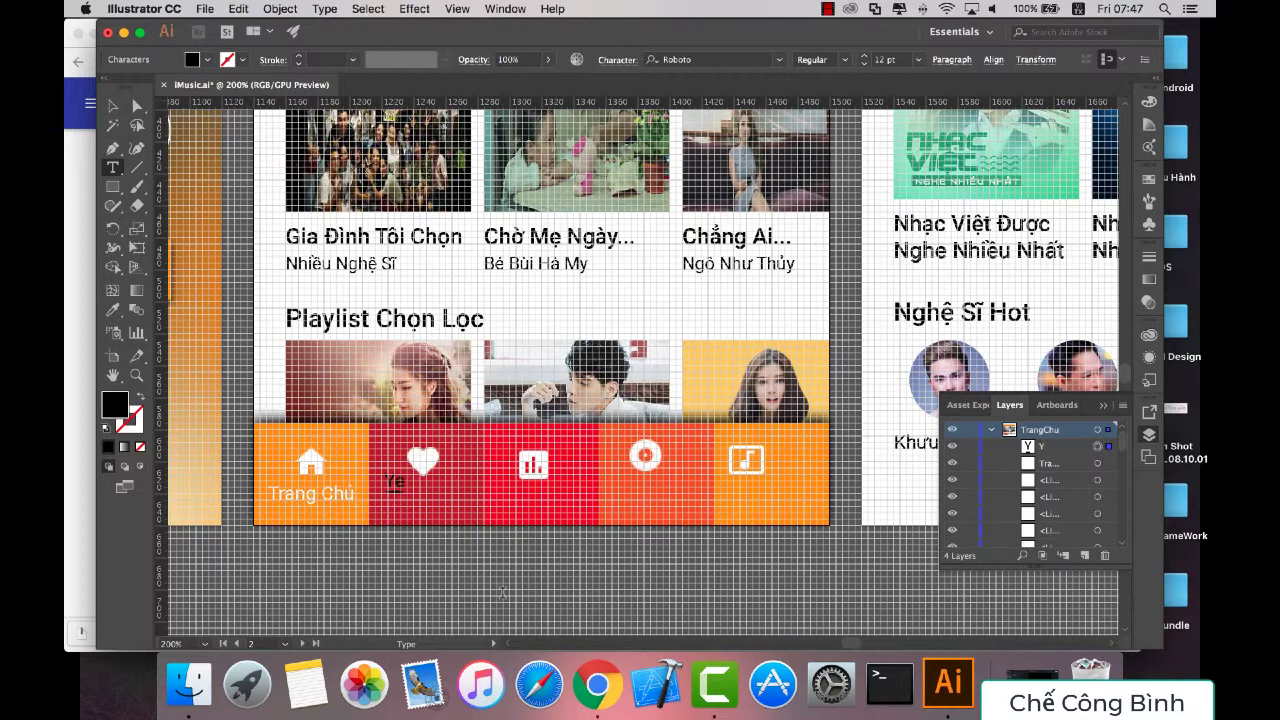
type("êu Th")
type("ích")
key("super+a")
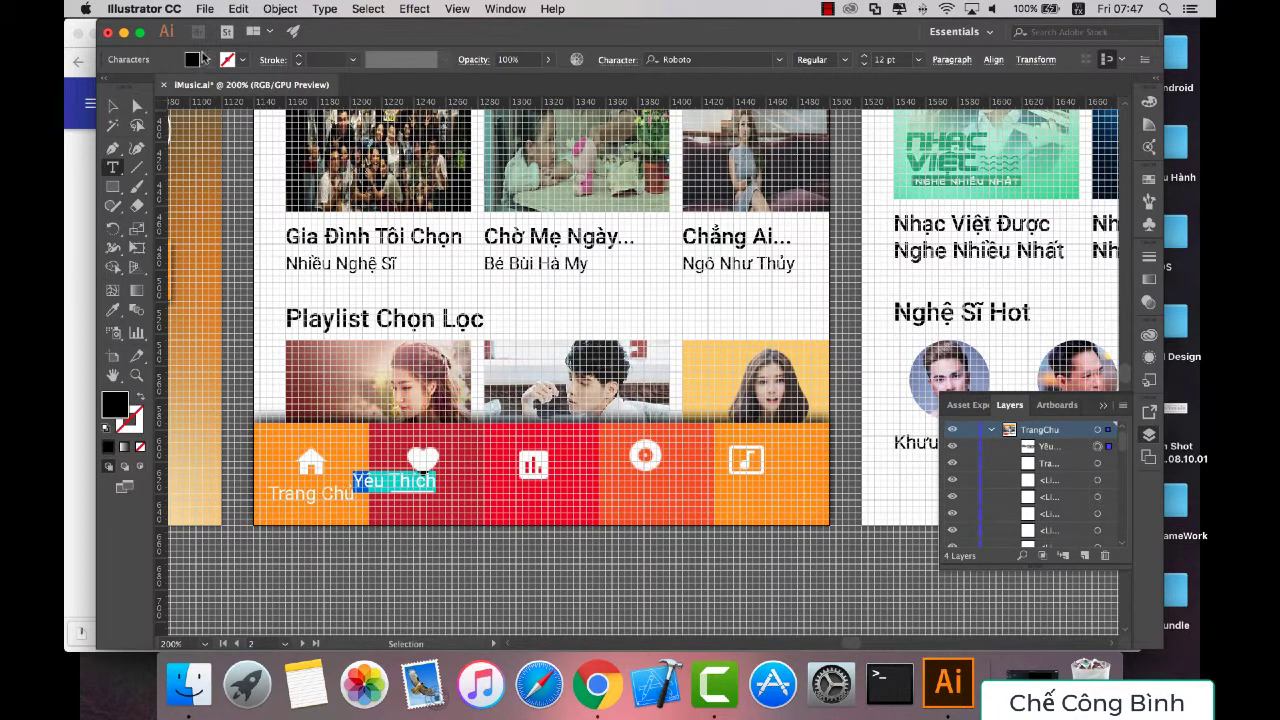
left_click(203, 59)
key("Escape")
left_click_drag(354, 481, 436, 481)
left_click(208, 60)
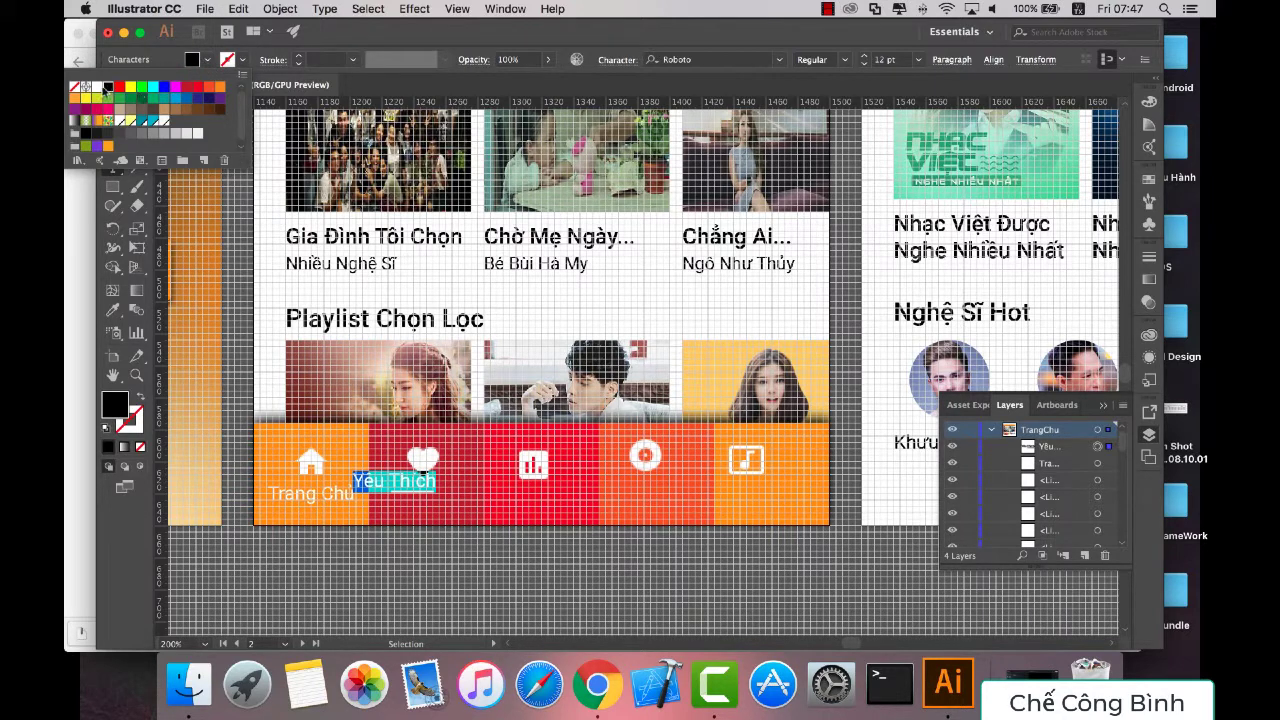
left_click(96, 86)
key("Escape")
key("Escape")
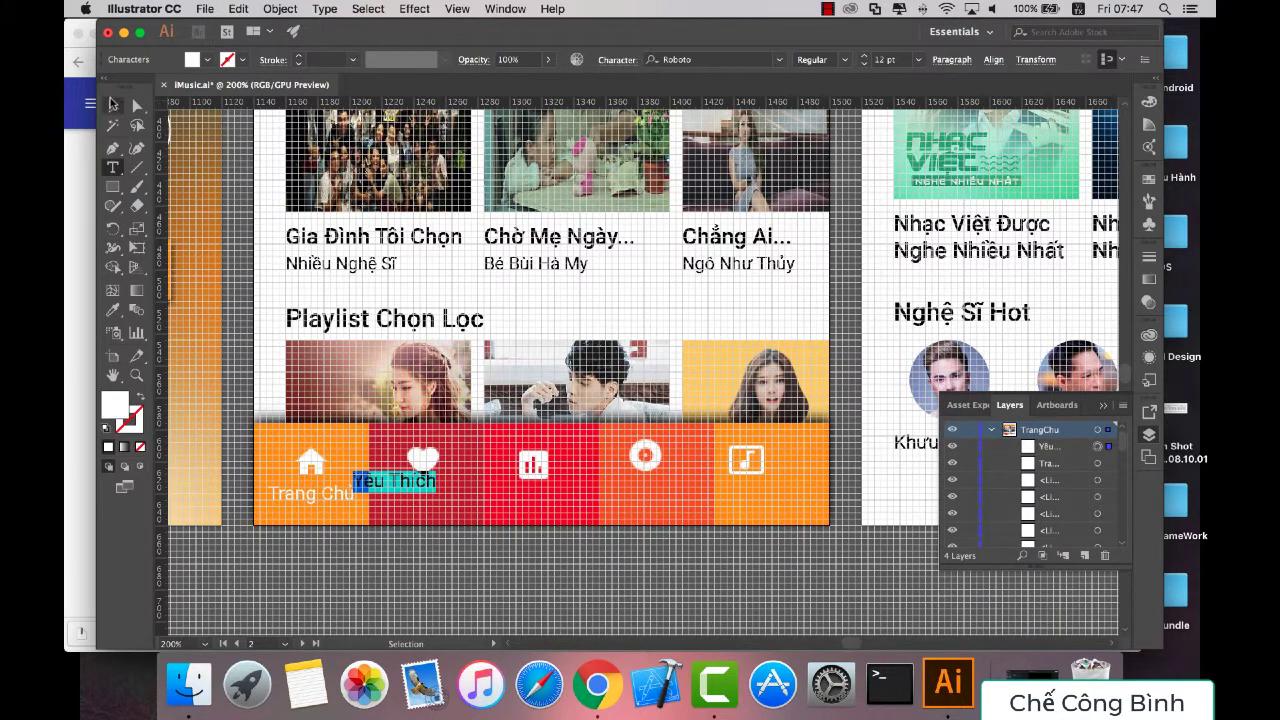
Step: Nudge the Yêu Thích label and heart icon into place; try centring them, then undo
key("Down")
key("Down")
key("Down")
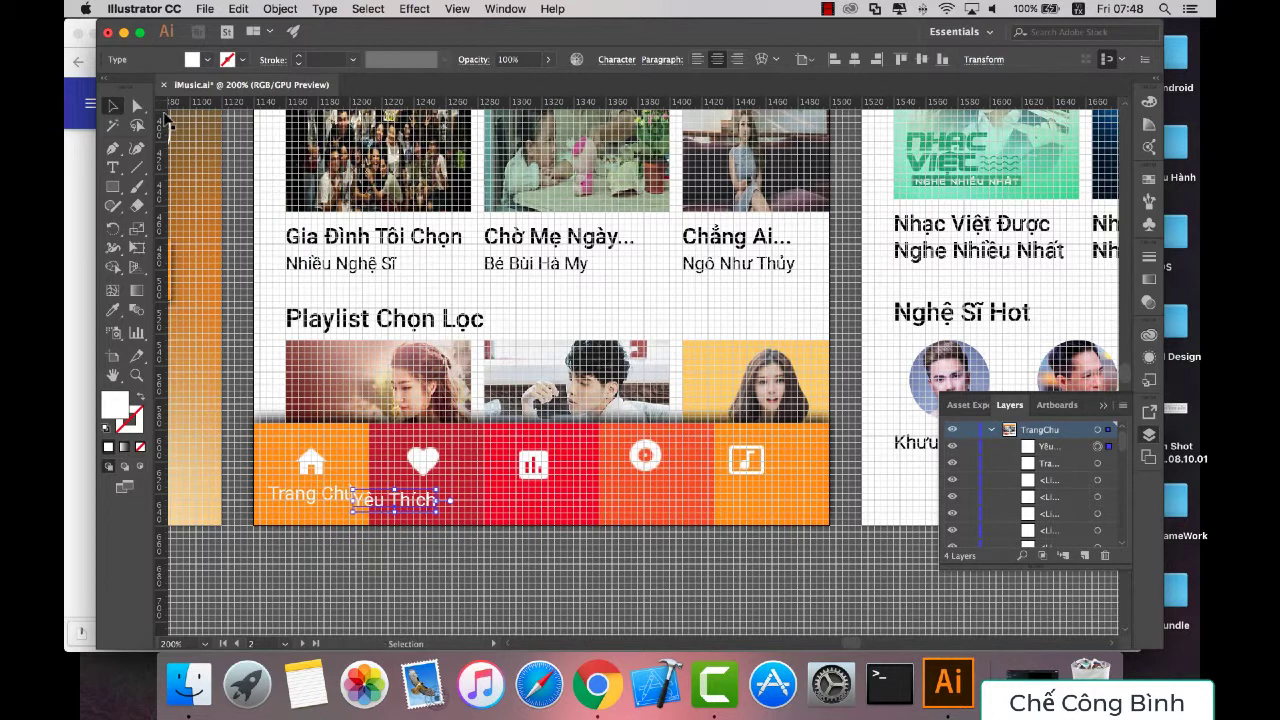
key("Right")
key("Right")
key("Right")
key("Right")
key("Right")
key("Right")
key("Right")
key("Right")
key("Right")
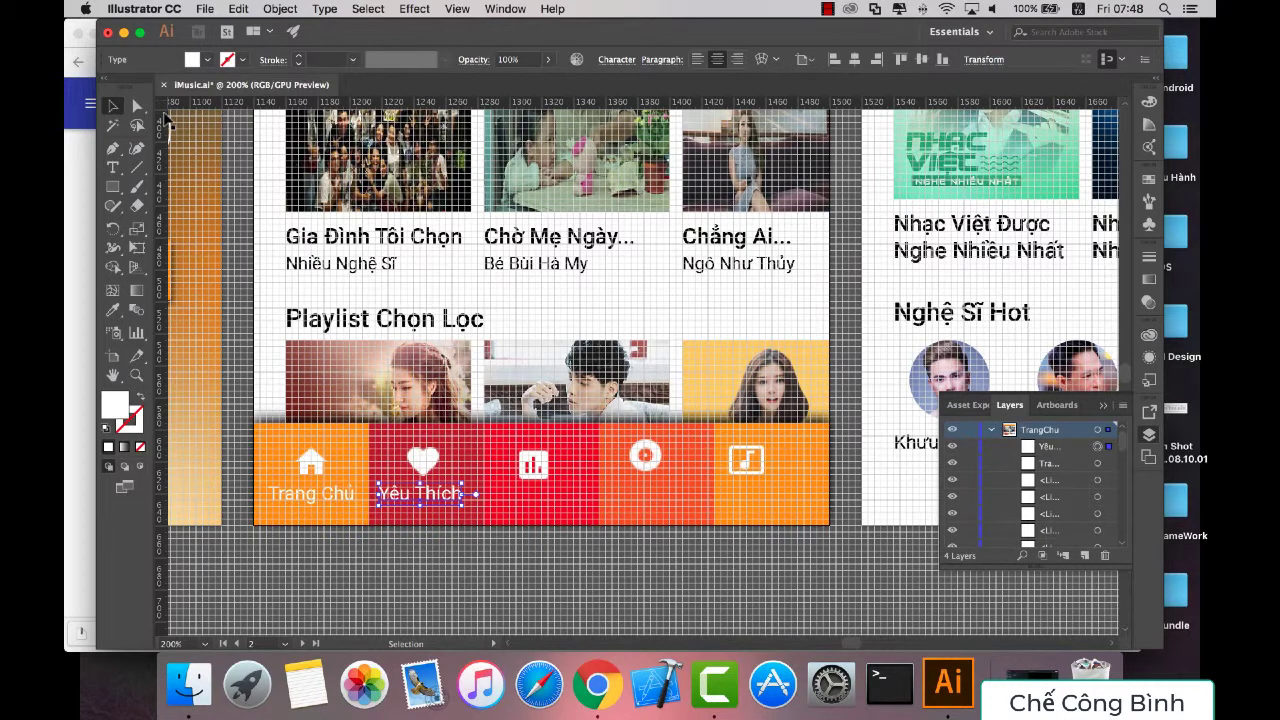
key("Right")
key("Right")
key("Right")
left_click(605, 600)
left_click(423, 460)
key("Right")
key("Right")
key("Right")
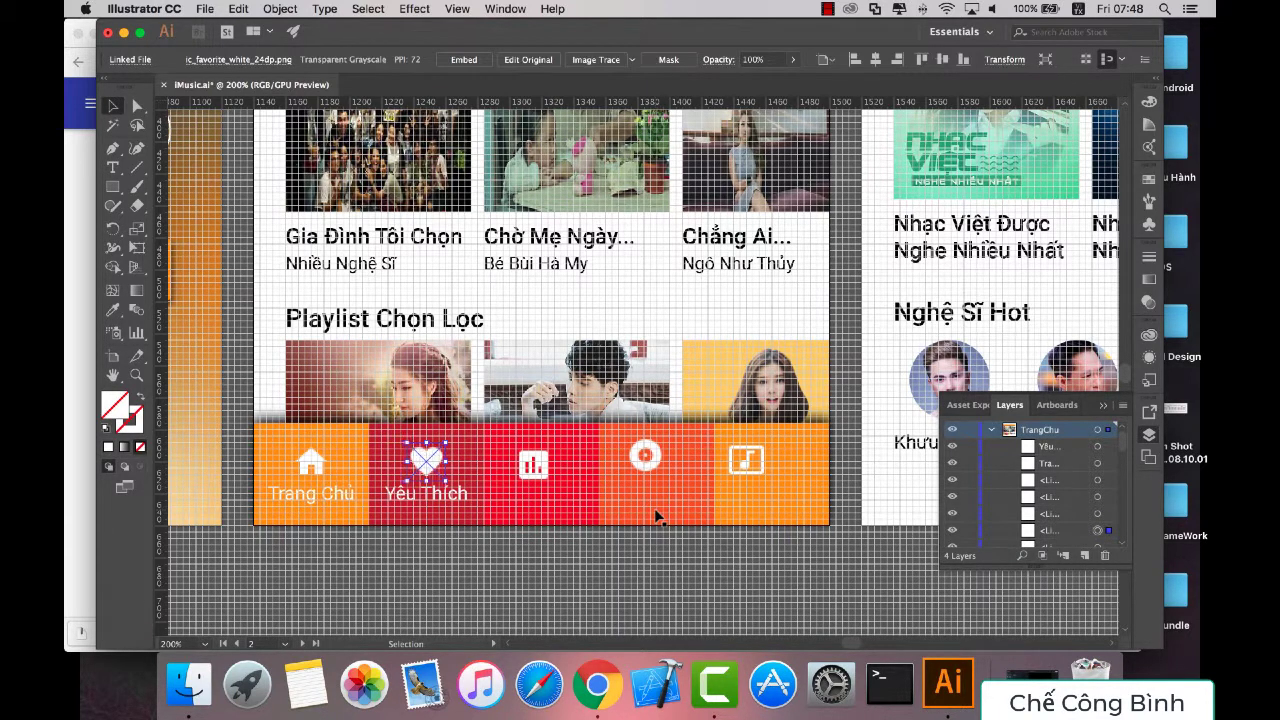
key("Right")
key("Right")
key("Right")
key("Left")
key("Left")
key("Left")
left_click(436, 494, "shift")
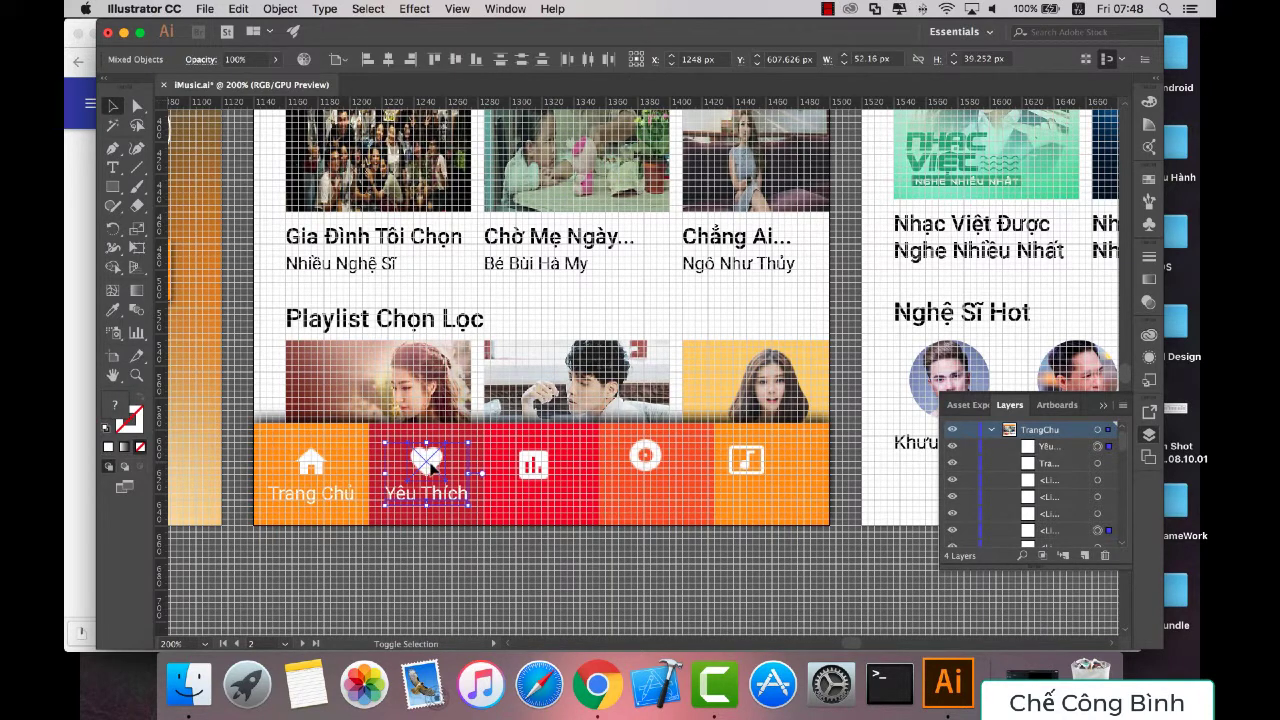
left_click(392, 61)
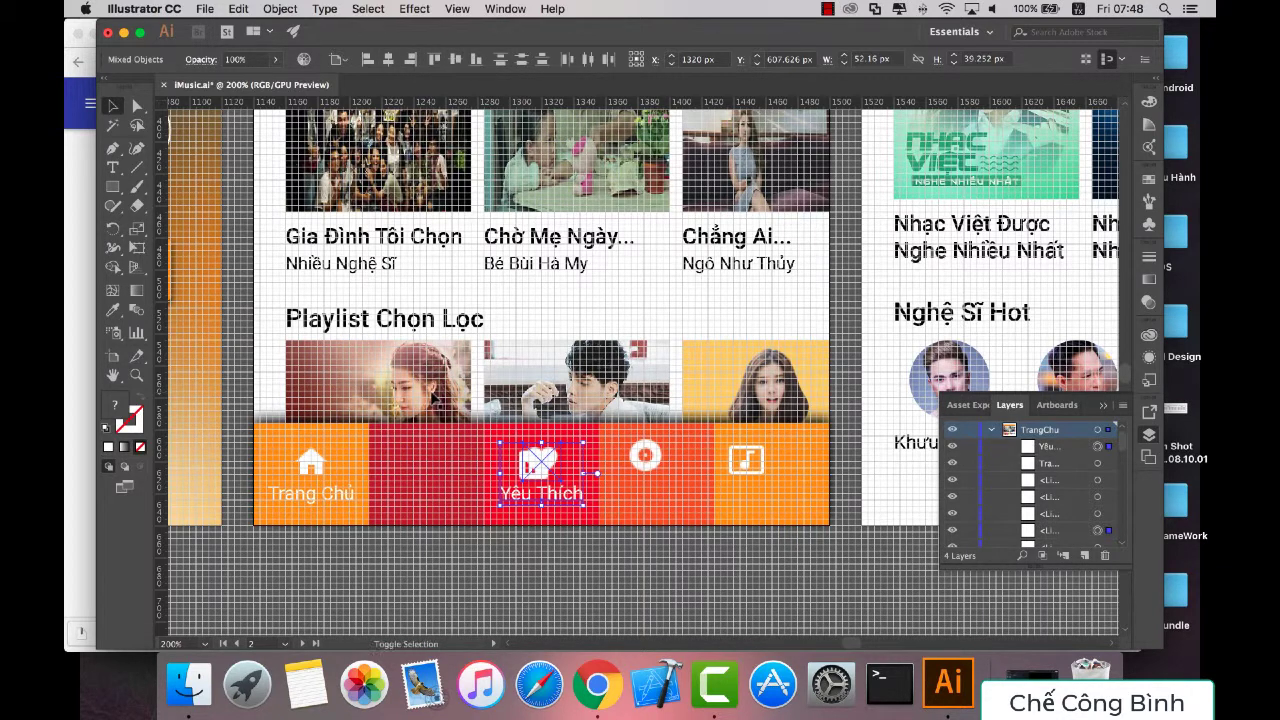
key("ctrl+z")
key("ctrl+z")
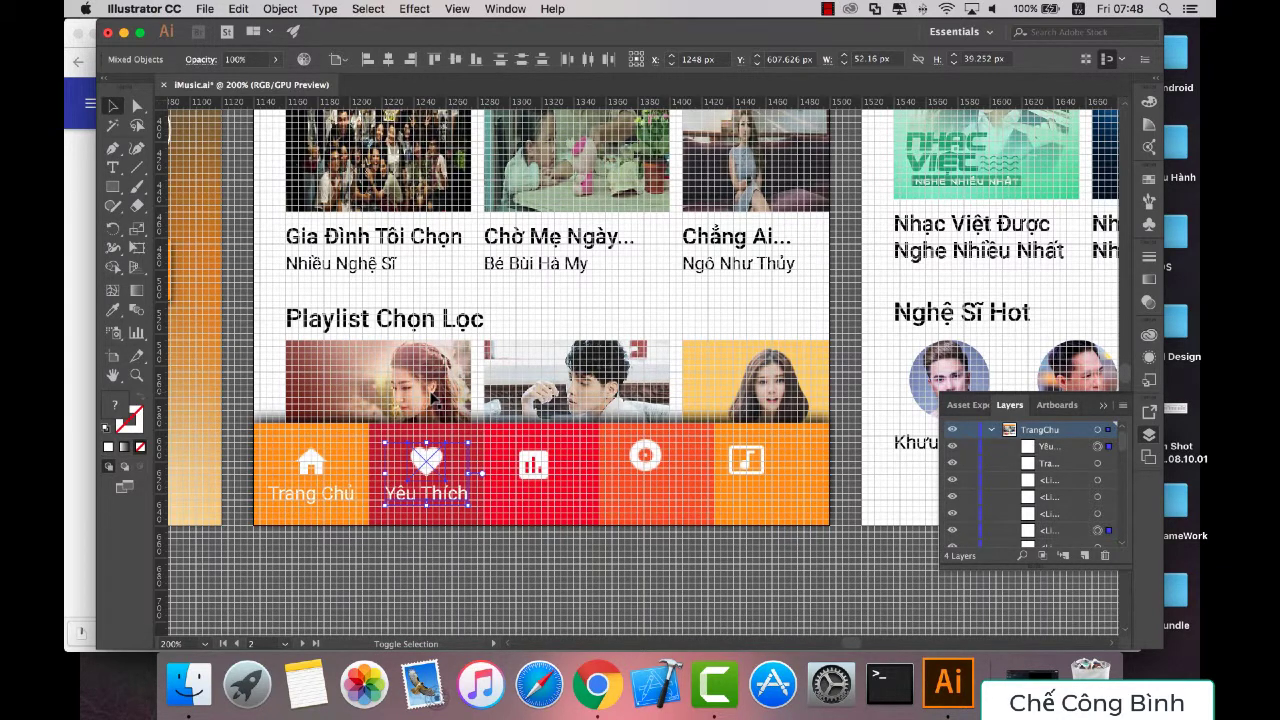
Step: Delete the red background rectangle behind the Yêu Thích tab
left_click(523, 588)
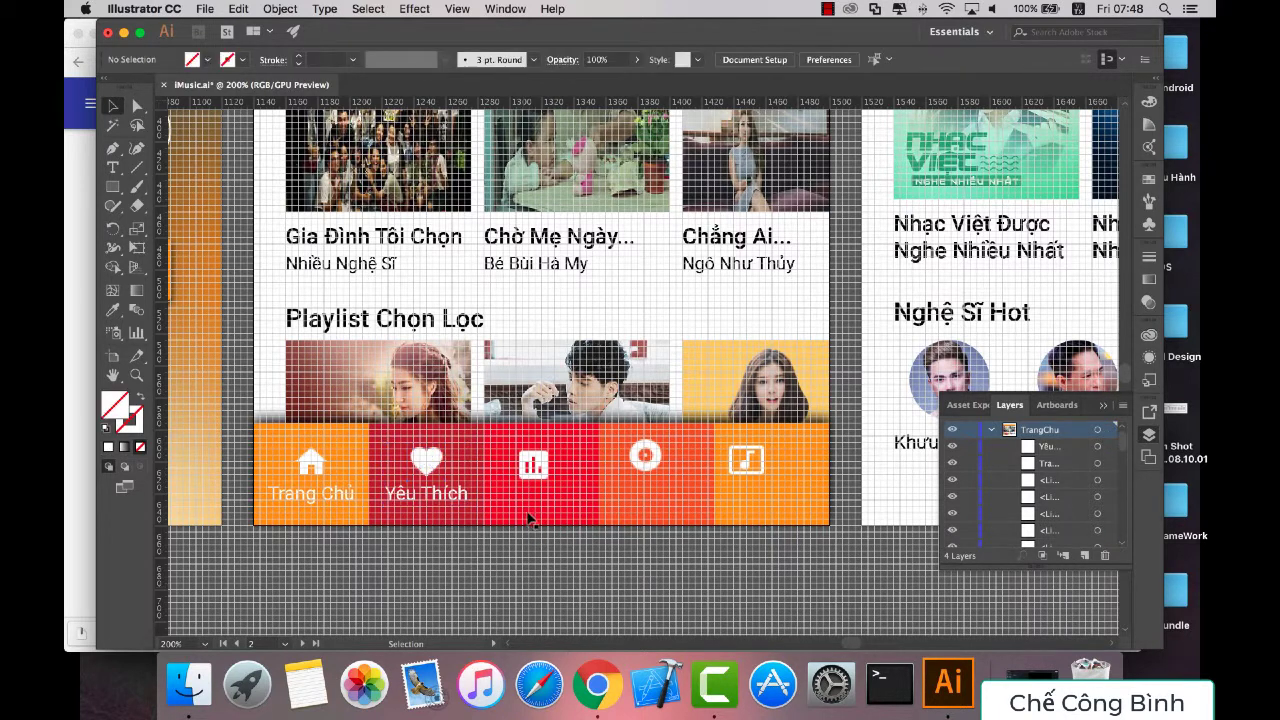
left_click(455, 466)
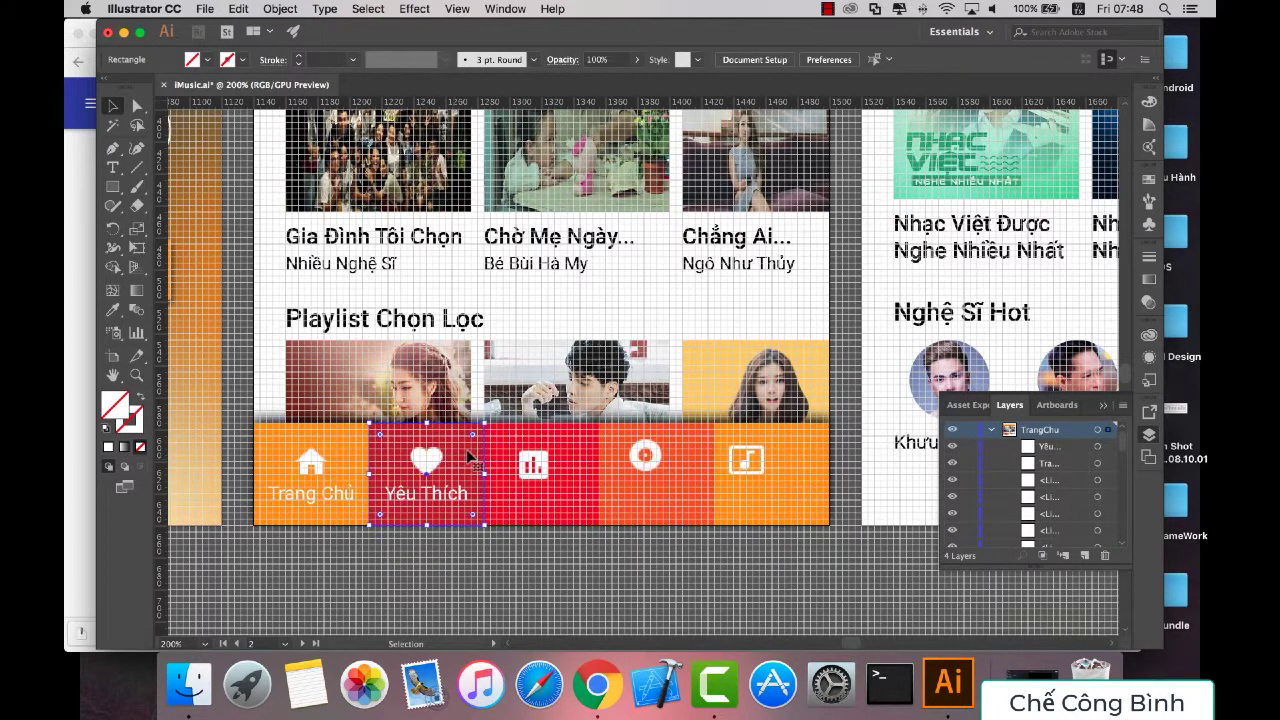
key("Delete")
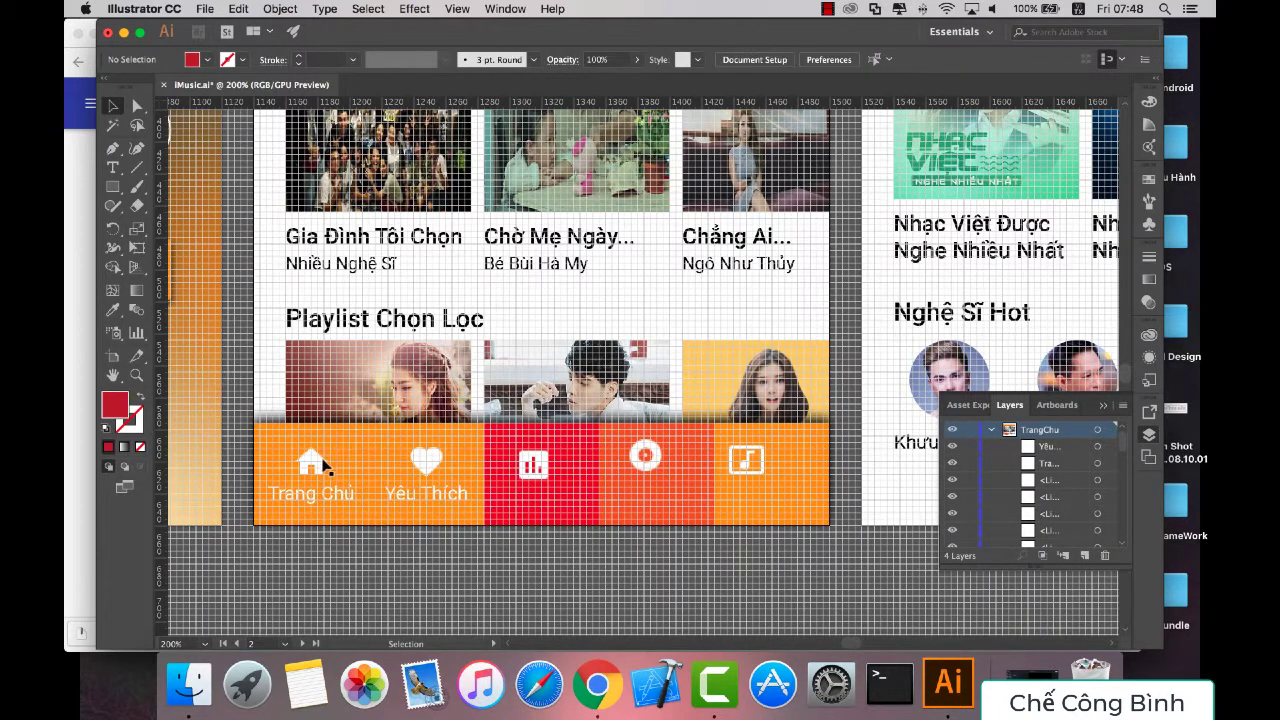
left_click(323, 467)
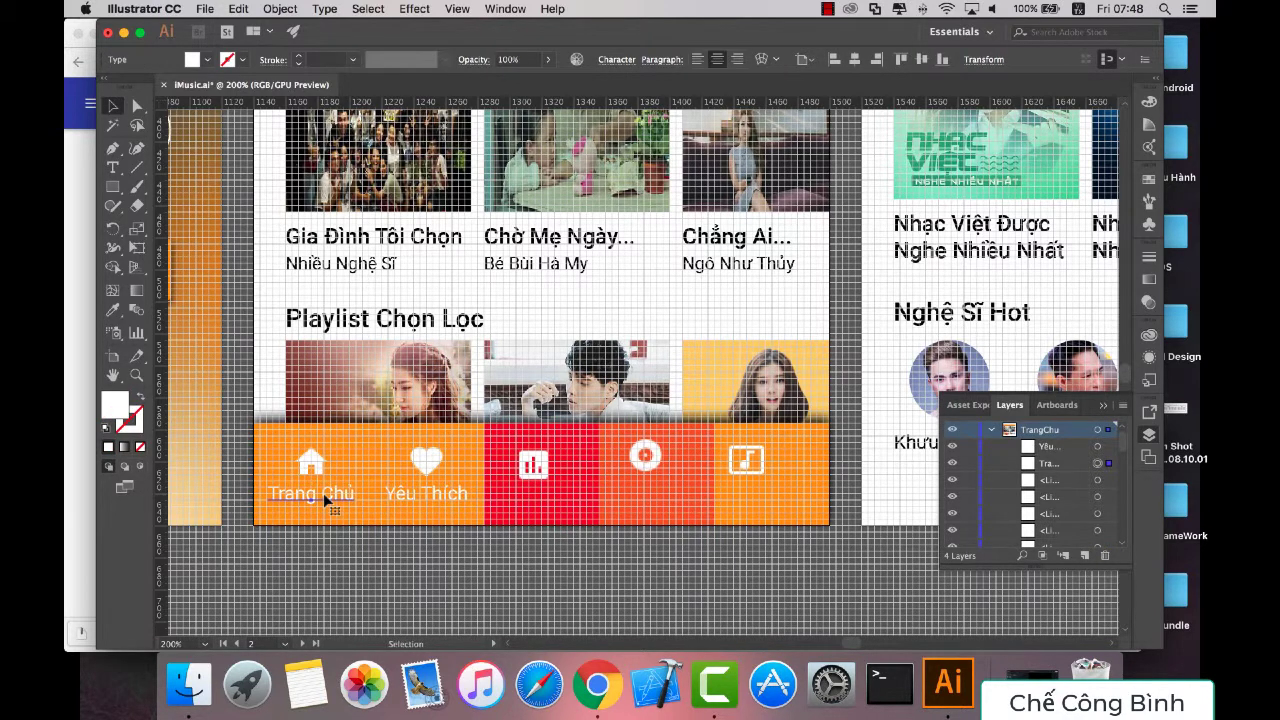
Step: Enlarge the Trang Chủ label text to 14 pt
key("ctrl+a")
double_click(335, 491)
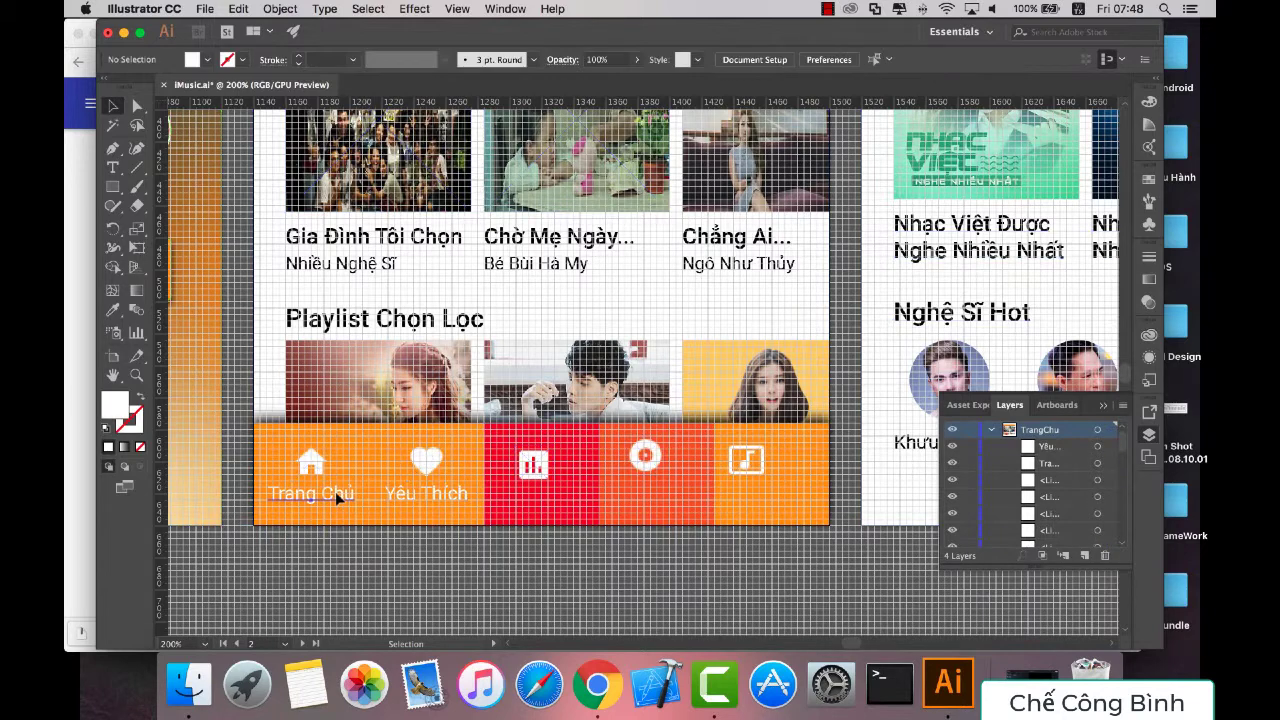
key("ctrl+a")
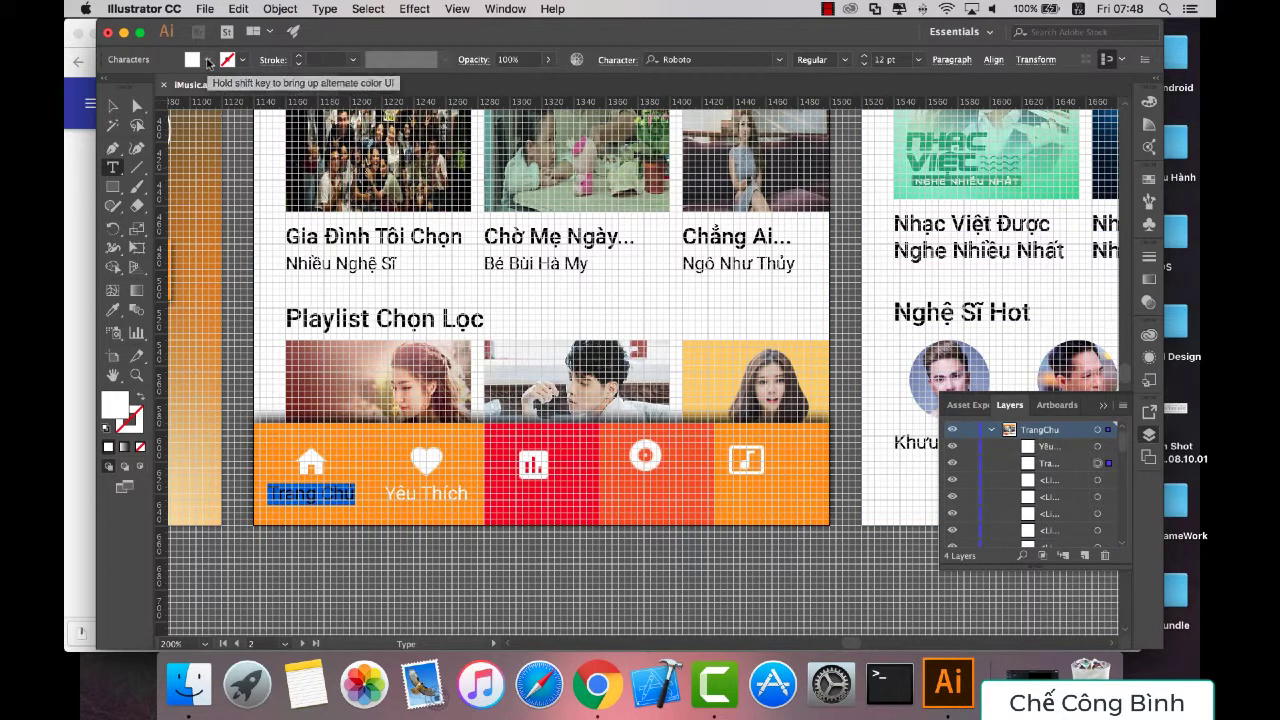
left_click(325, 9)
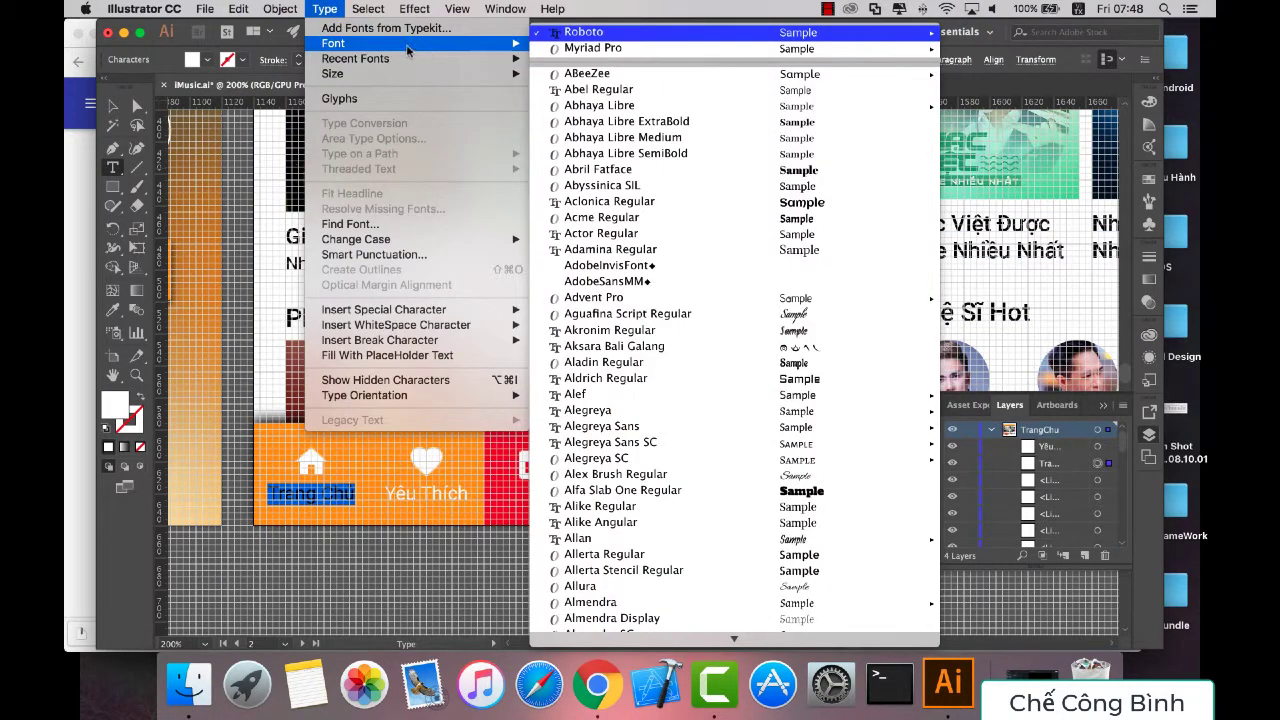
mouse_move(333, 74)
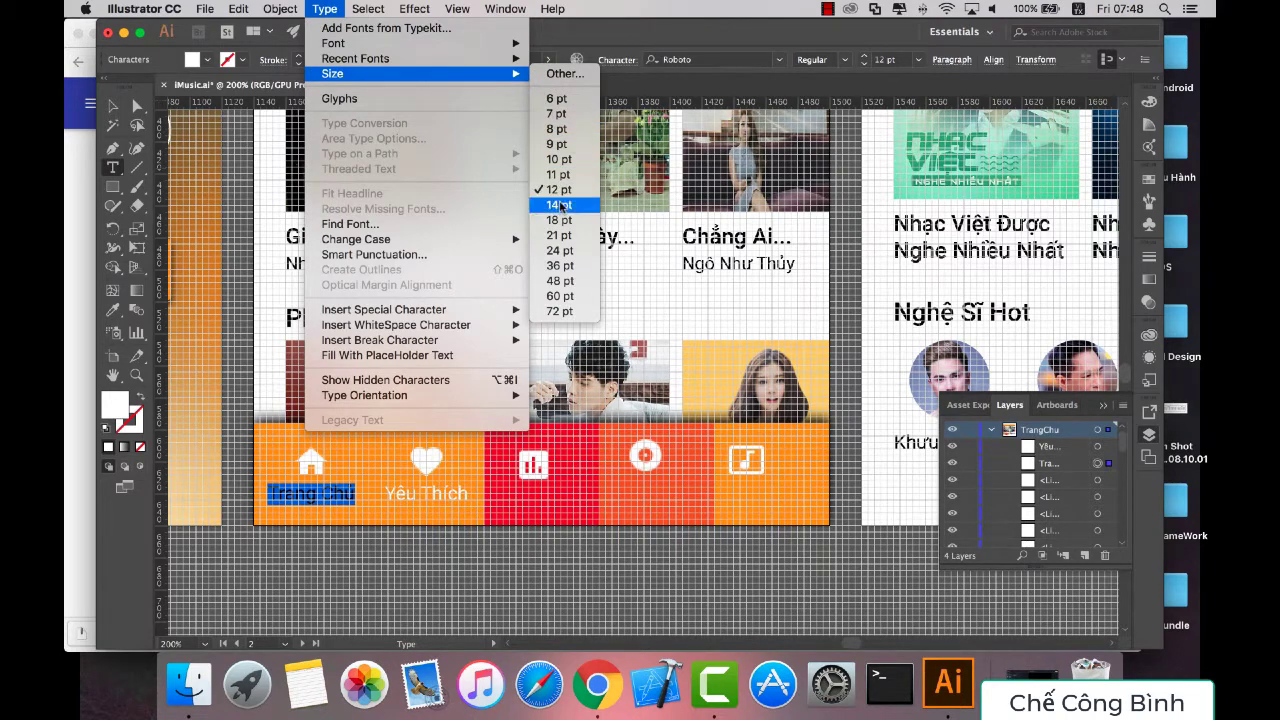
left_click(558, 204)
left_click(70, 492)
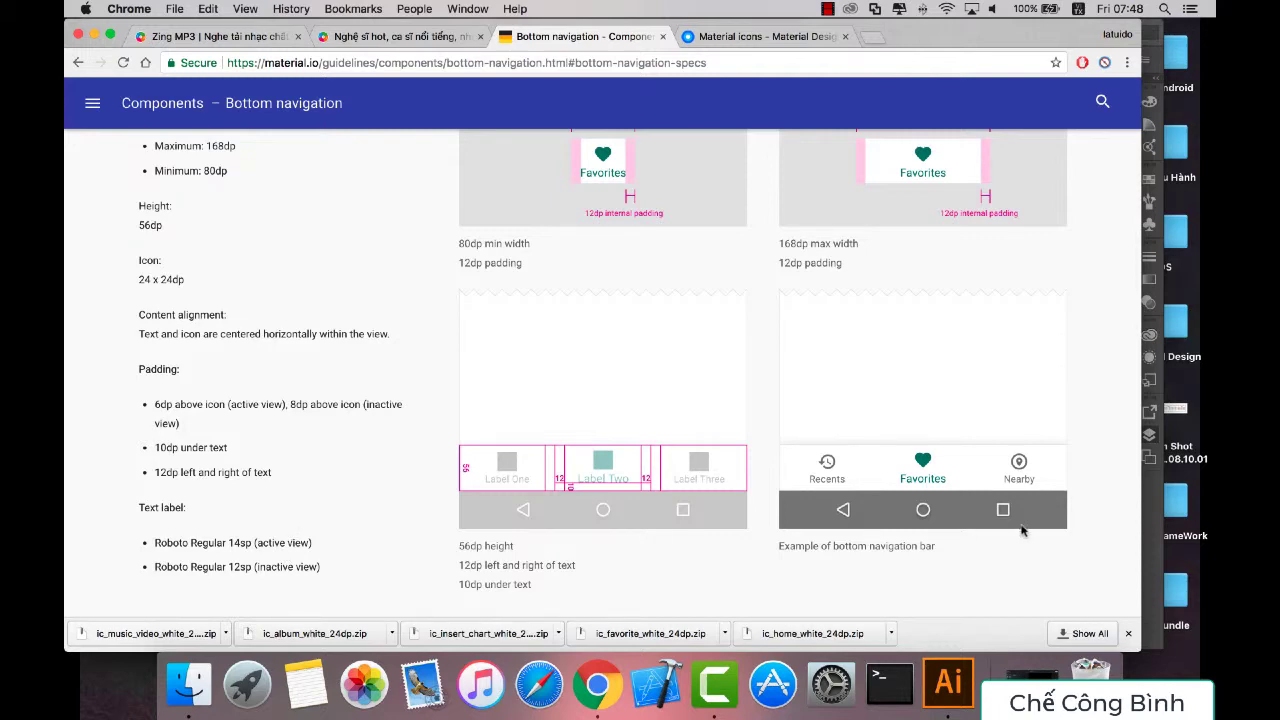
Step: Scroll up to the bottom navigation width, height and icon-size specs, then return to Illustrator
scroll(921, 463, "up", 3)
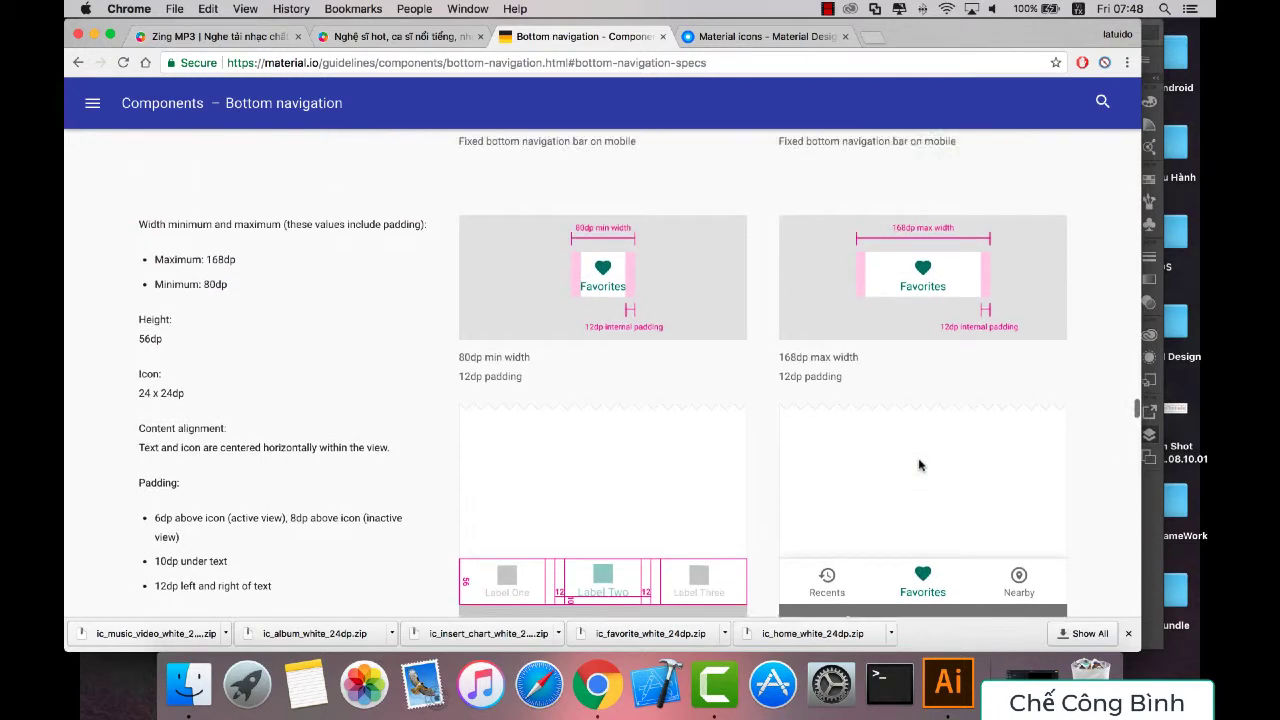
scroll(921, 463, "up", 2)
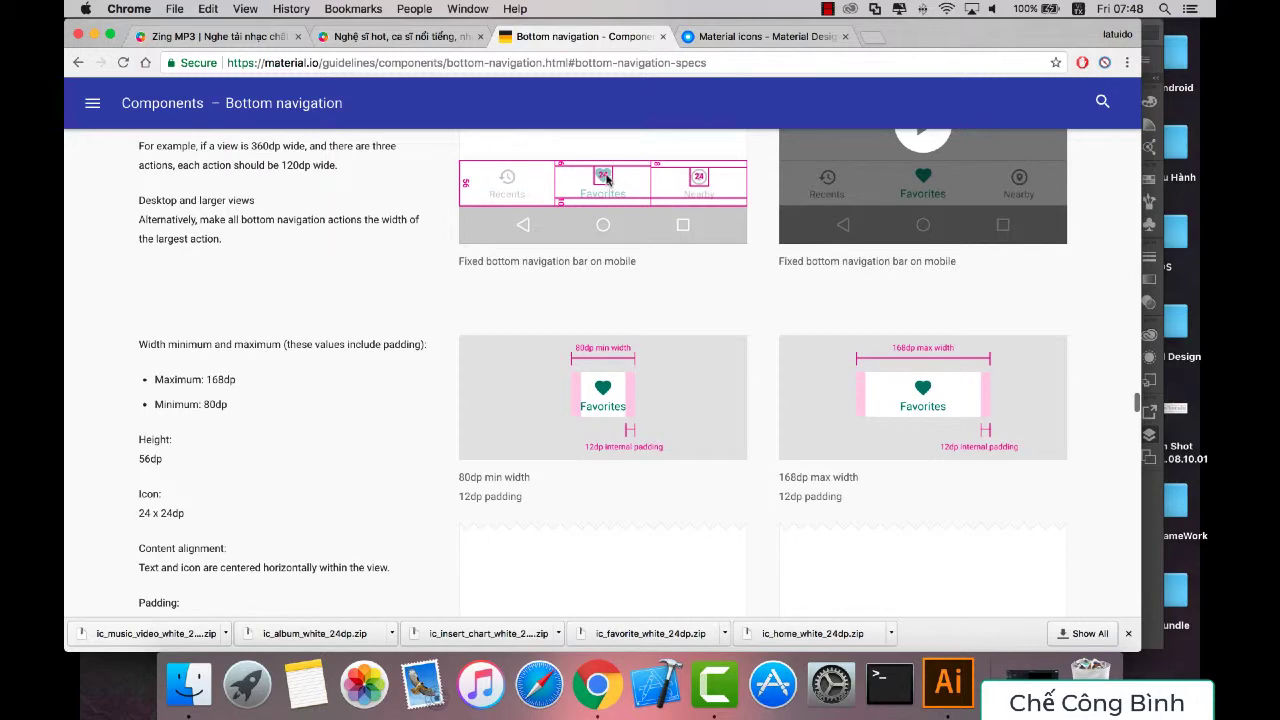
left_click(948, 684)
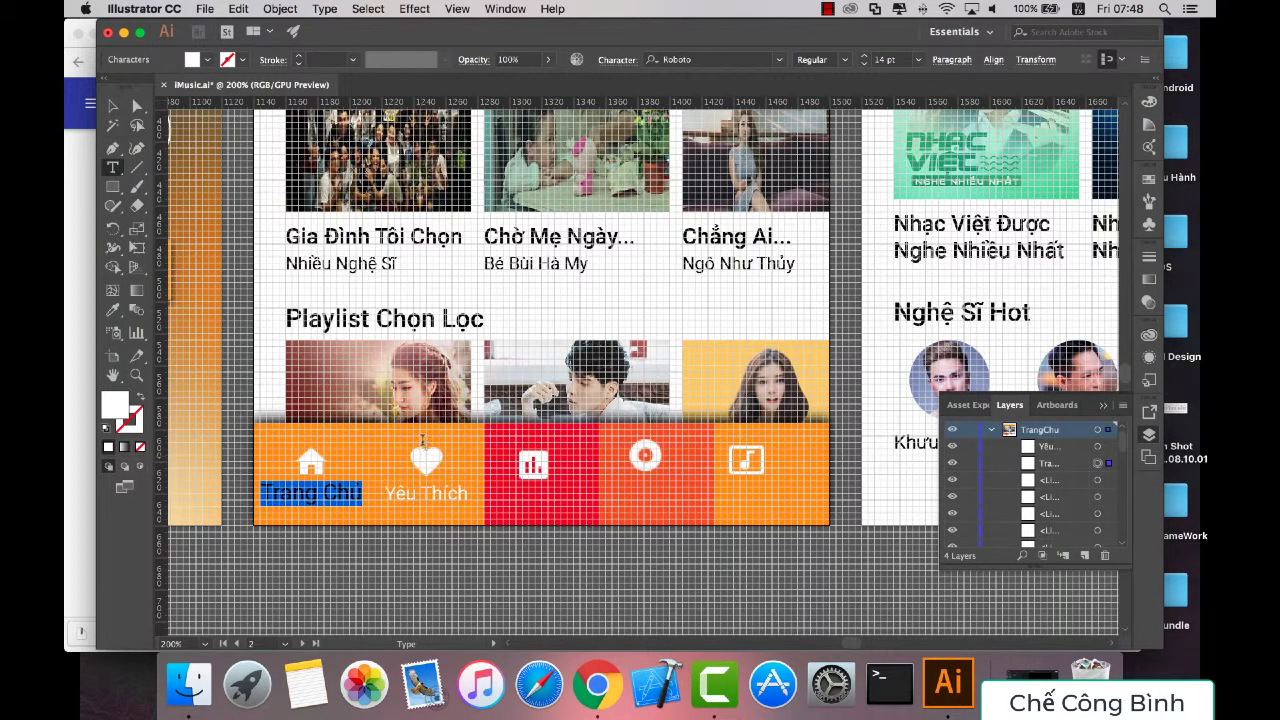
Step: Try raising the heart icon and undo it, then nudge the home icon up above Trang Chủ
left_click(112, 105)
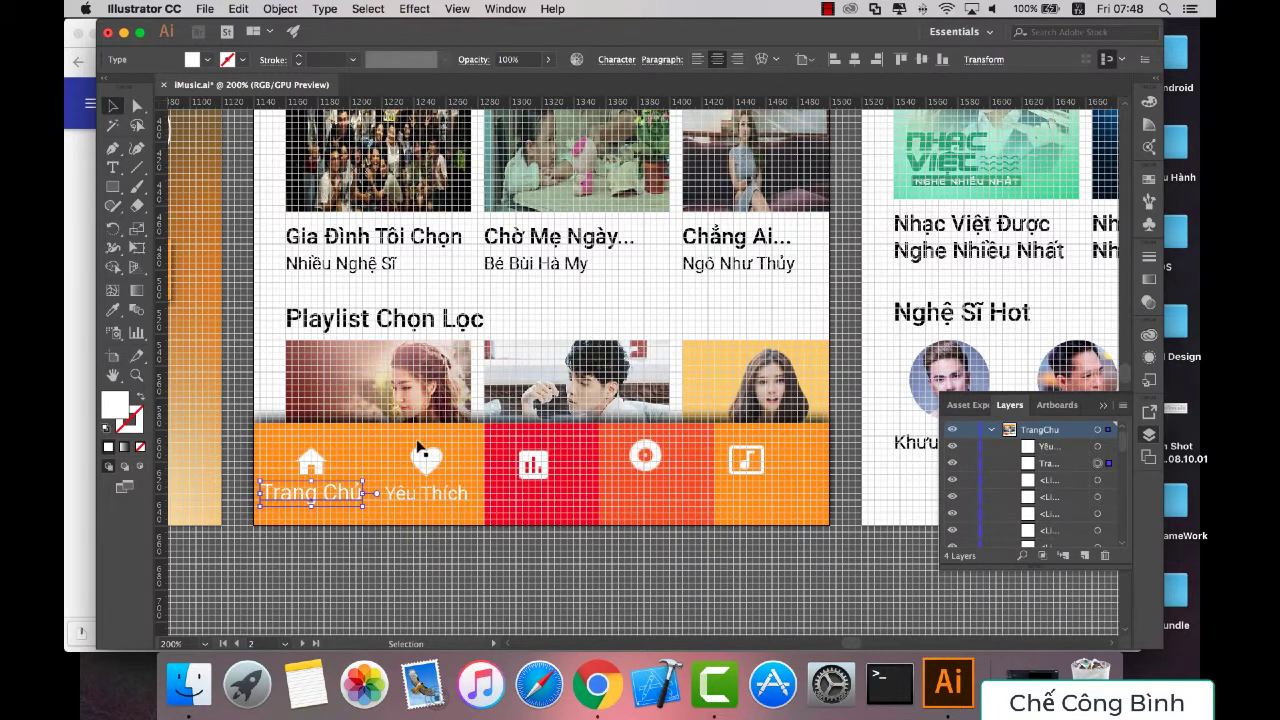
left_click(420, 466)
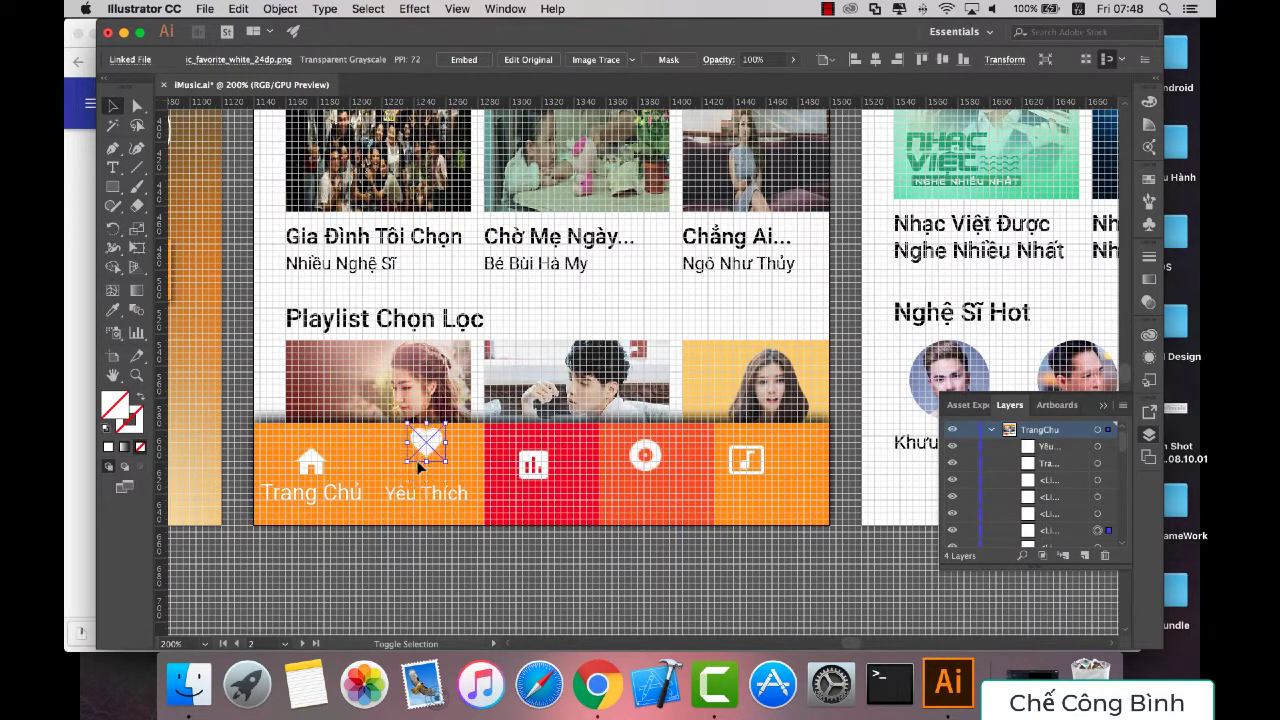
left_click_drag(420, 465, 418, 459)
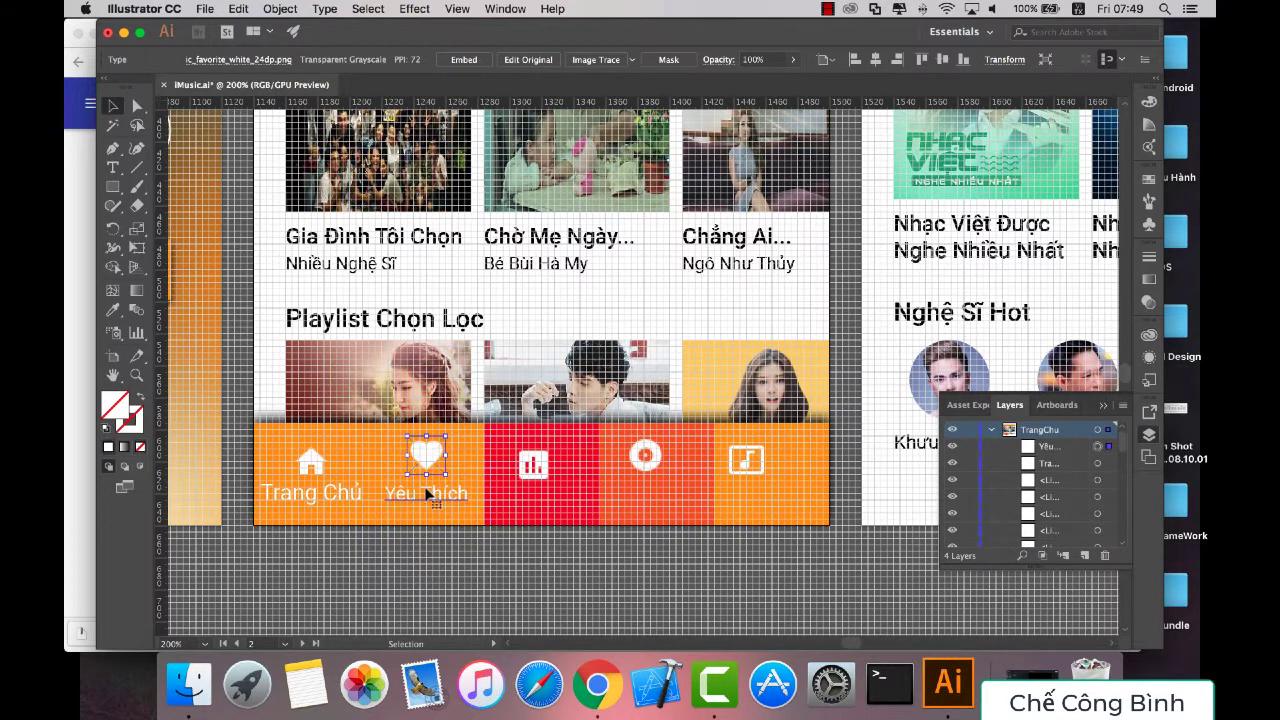
left_click(428, 492)
key("ctrl+z")
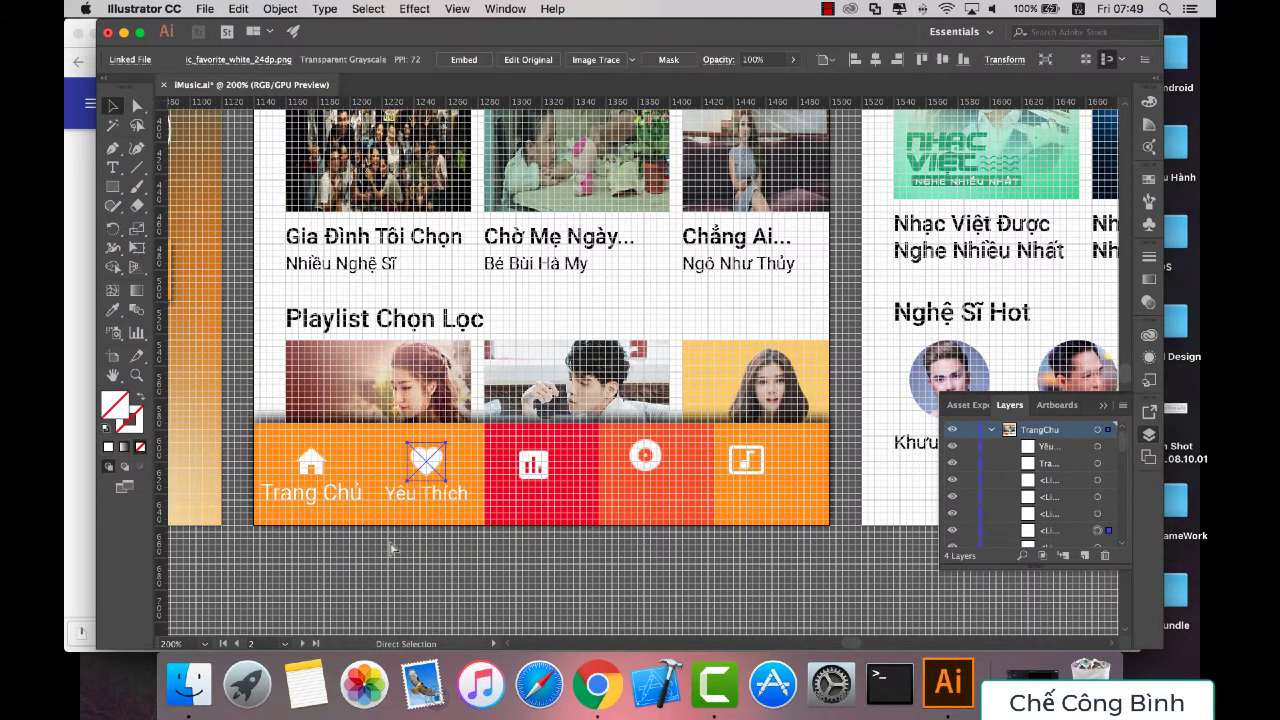
left_click(311, 461)
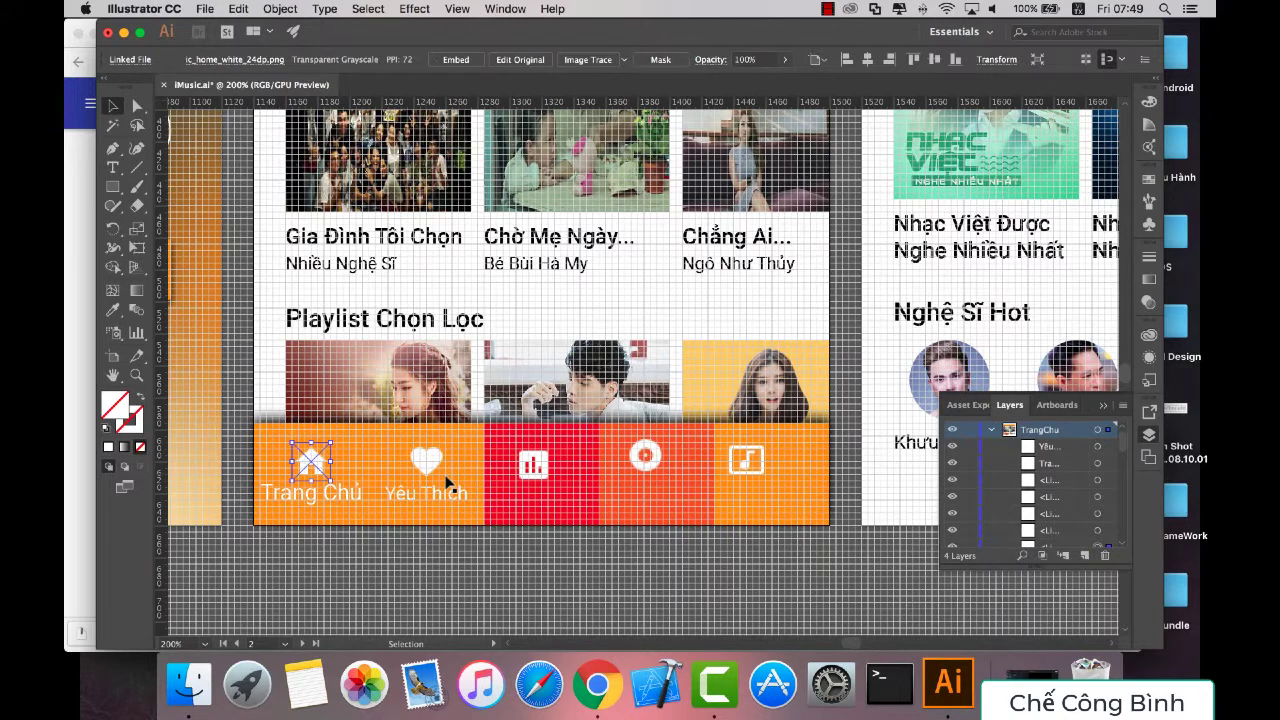
key("Up")
key("Up")
key("Up")
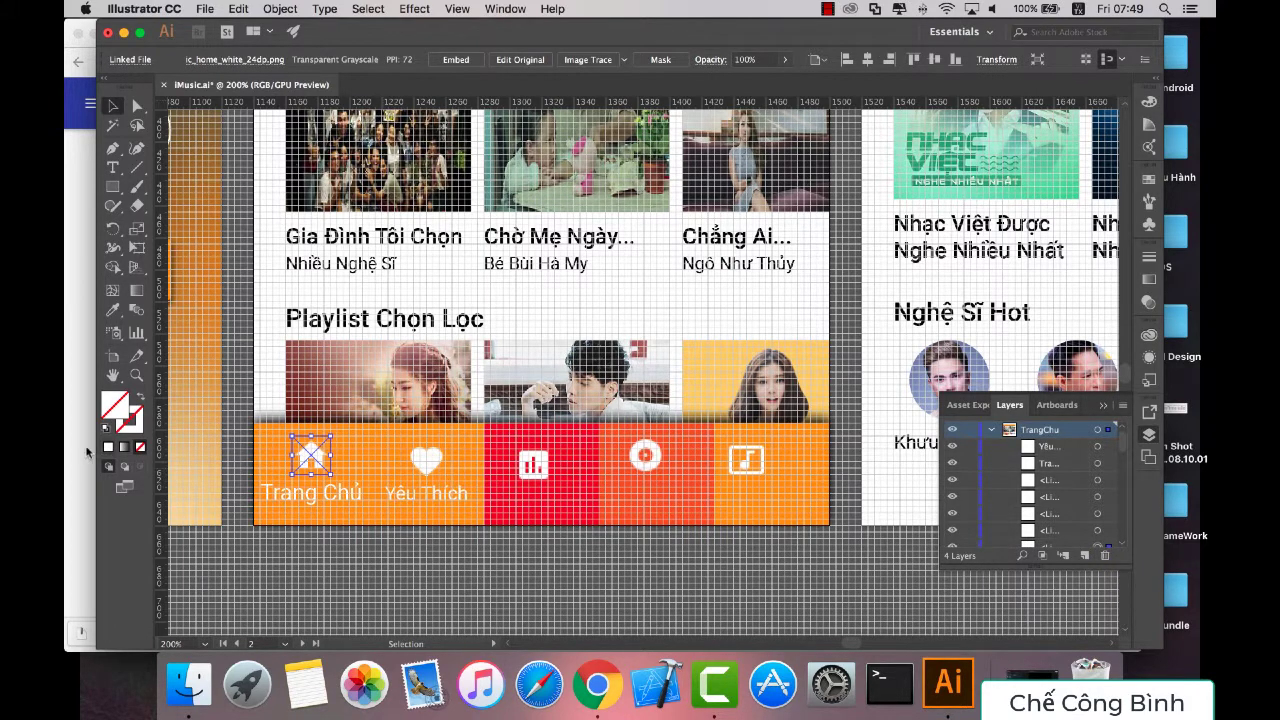
key("super+Tab")
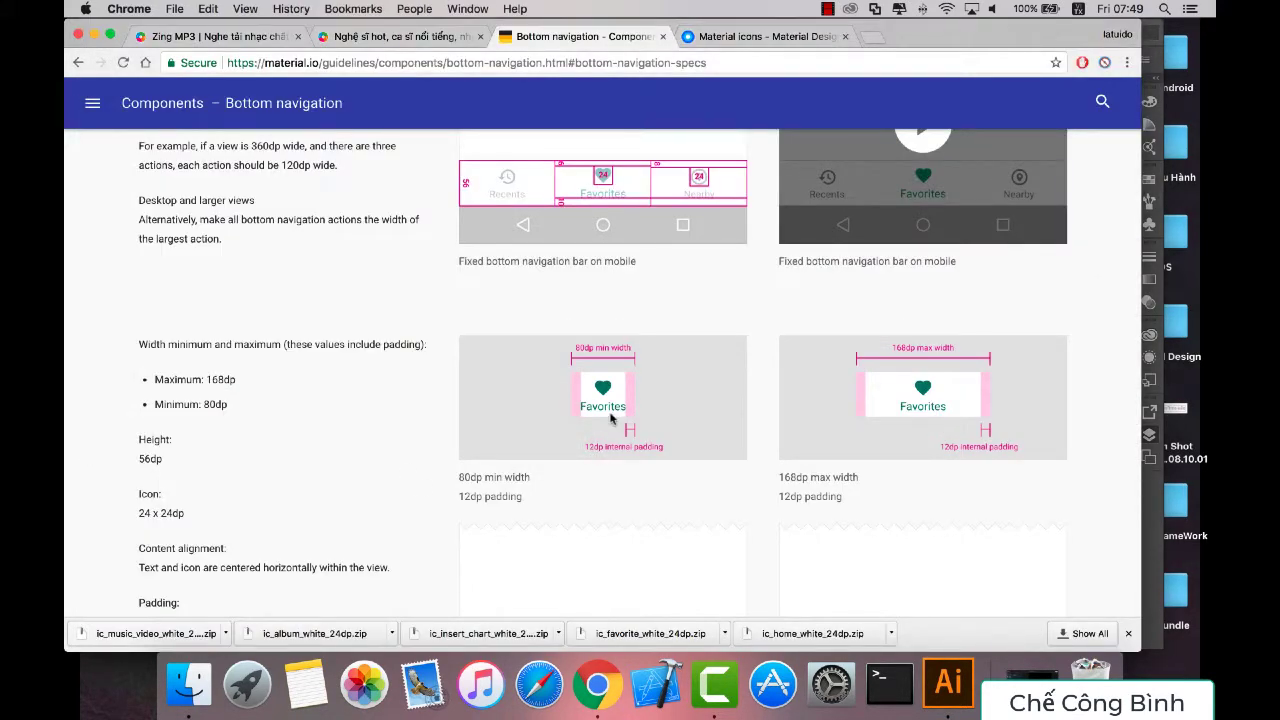
left_click(948, 684)
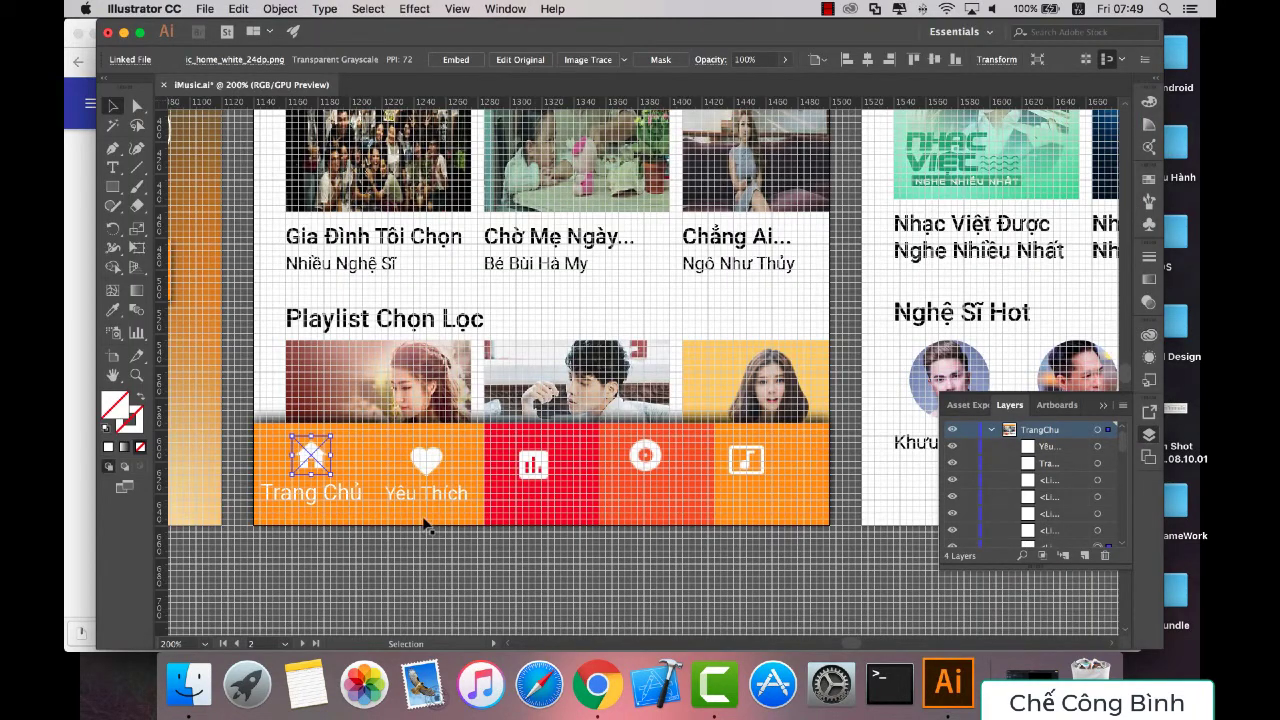
left_click(68, 438)
scroll(281, 446, "down", 10)
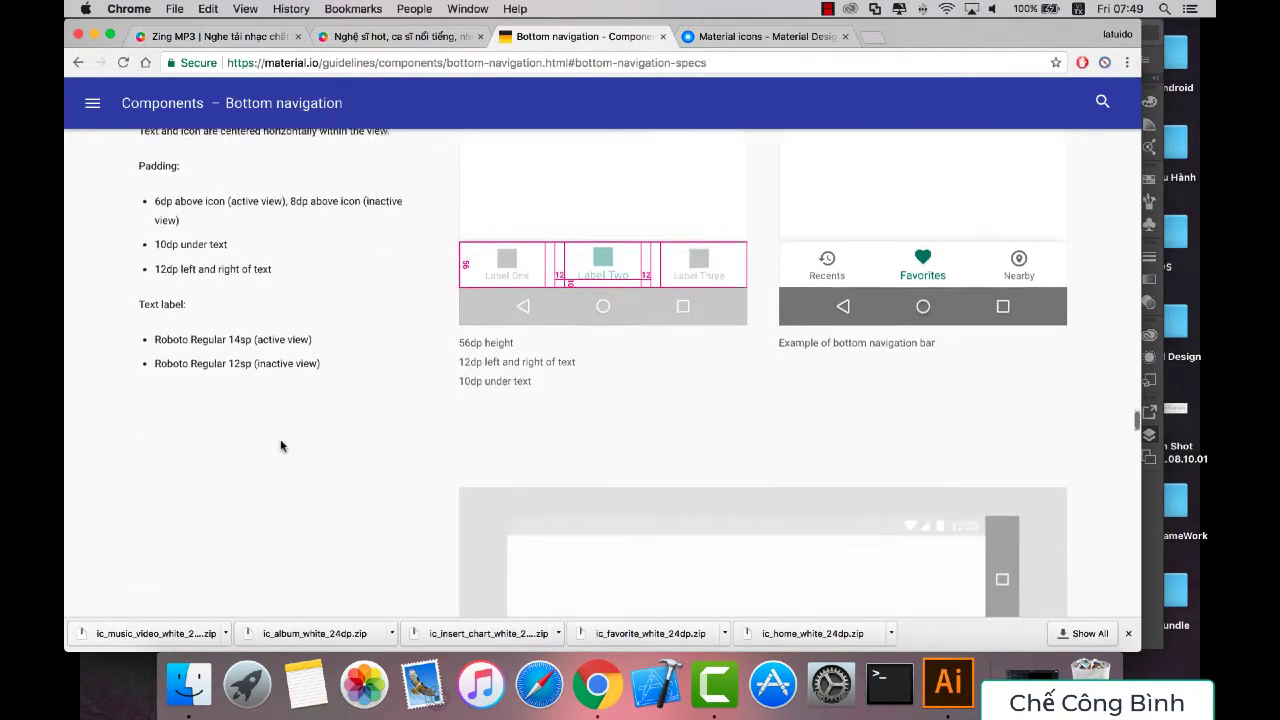
scroll(281, 446, "down", 5)
scroll(281, 446, "down", 5)
scroll(281, 446, "down", 3)
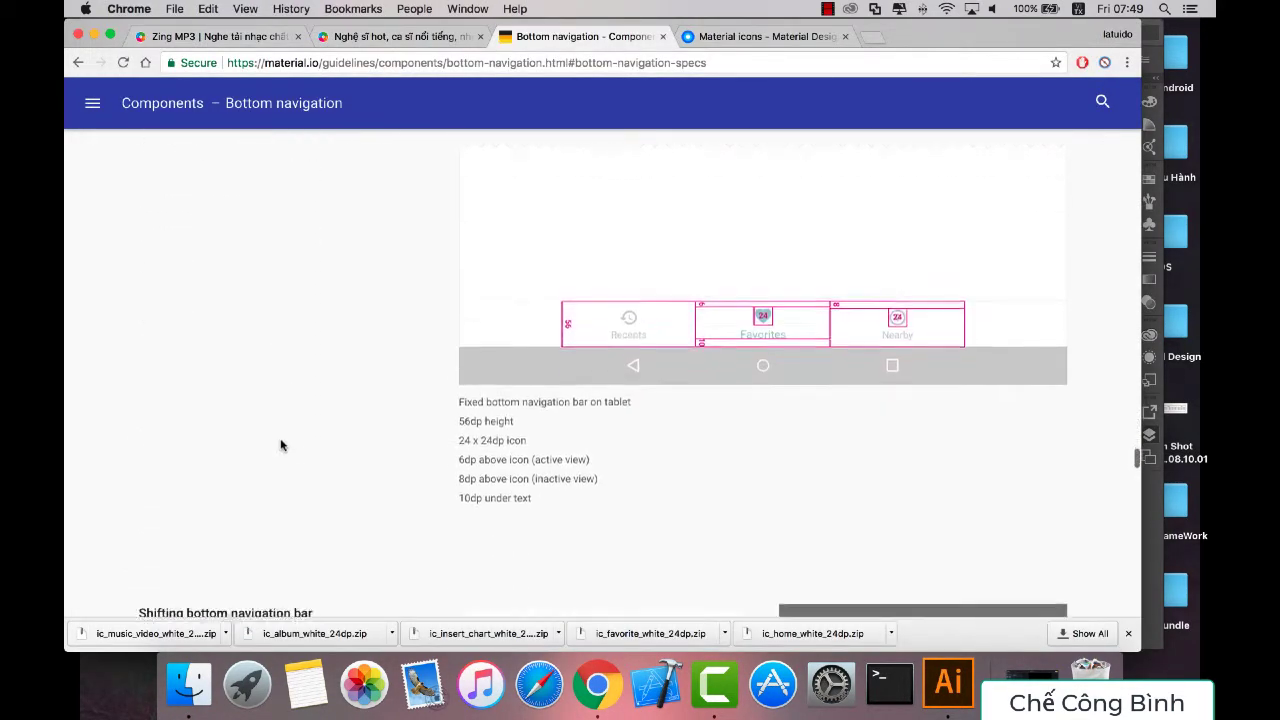
scroll(281, 446, "down", 3)
scroll(281, 446, "down", 5)
scroll(281, 446, "down", 3)
scroll(281, 446, "down", 3)
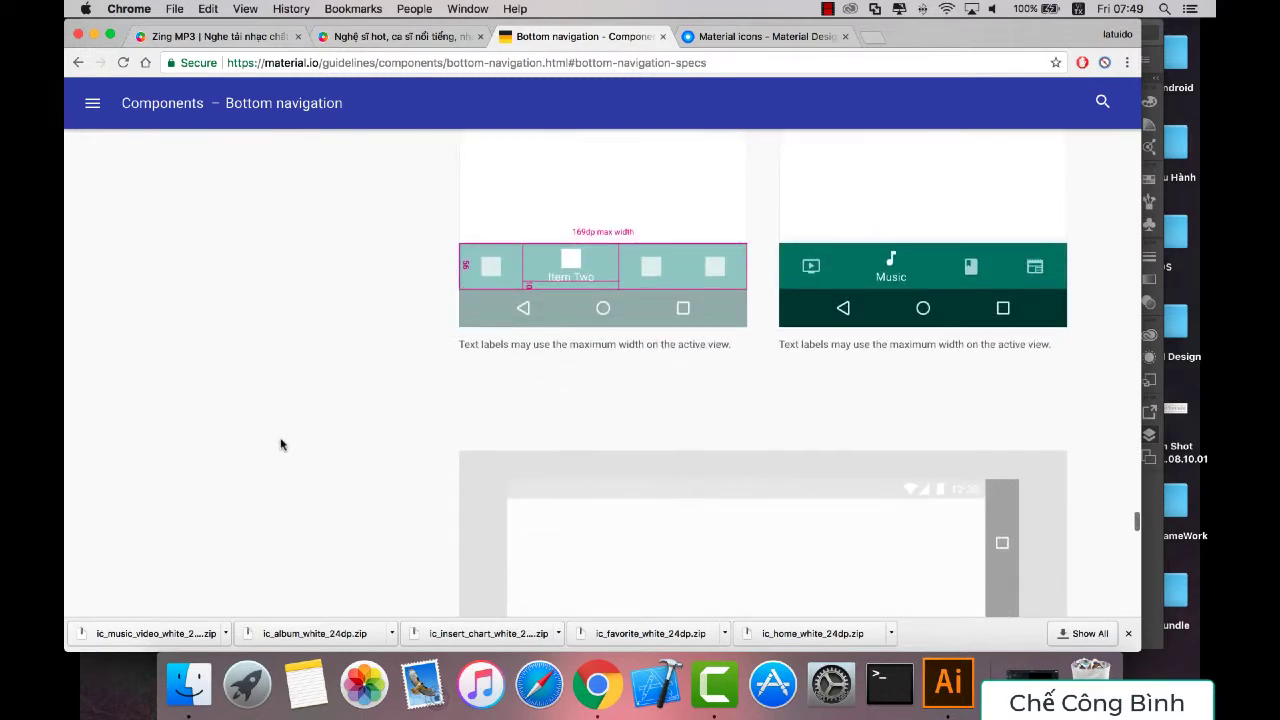
scroll(281, 446, "down", 3)
scroll(281, 445, "down", 5)
scroll(281, 445, "down", 1)
scroll(281, 445, "down", 5)
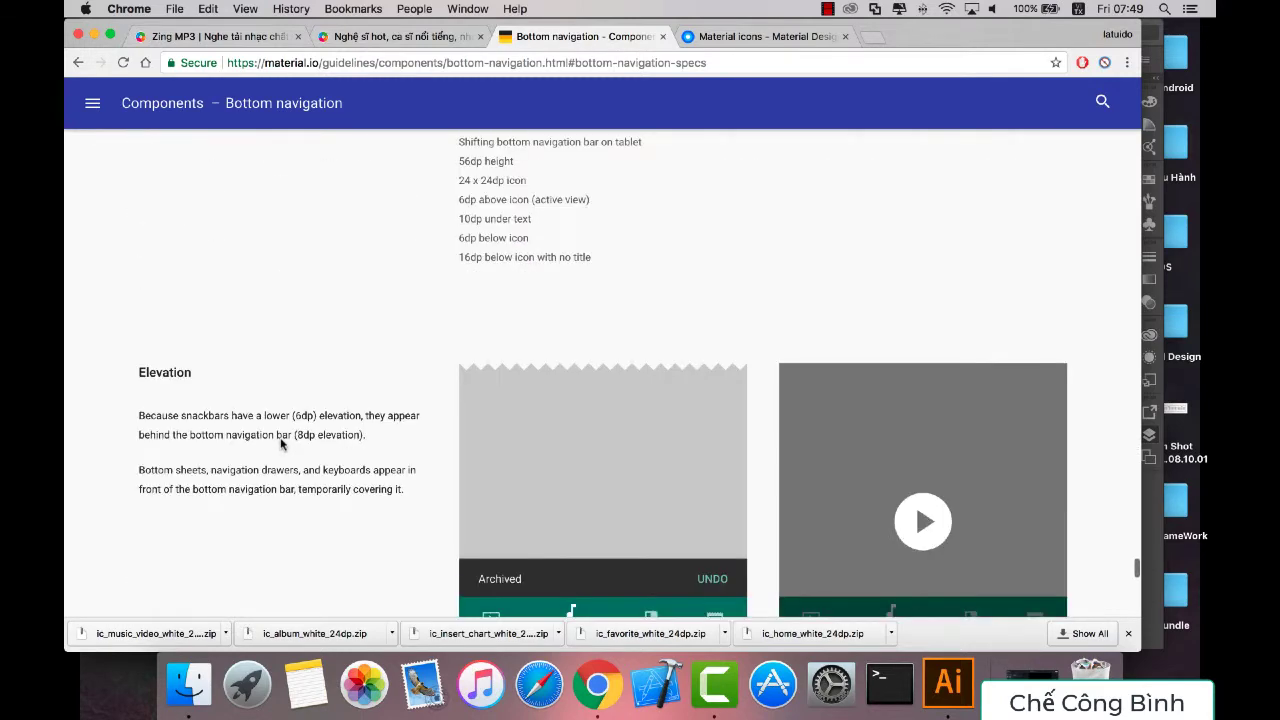
scroll(281, 445, "down", 5)
scroll(281, 445, "up", 5)
scroll(281, 445, "up", 2)
scroll(281, 445, "down", 2)
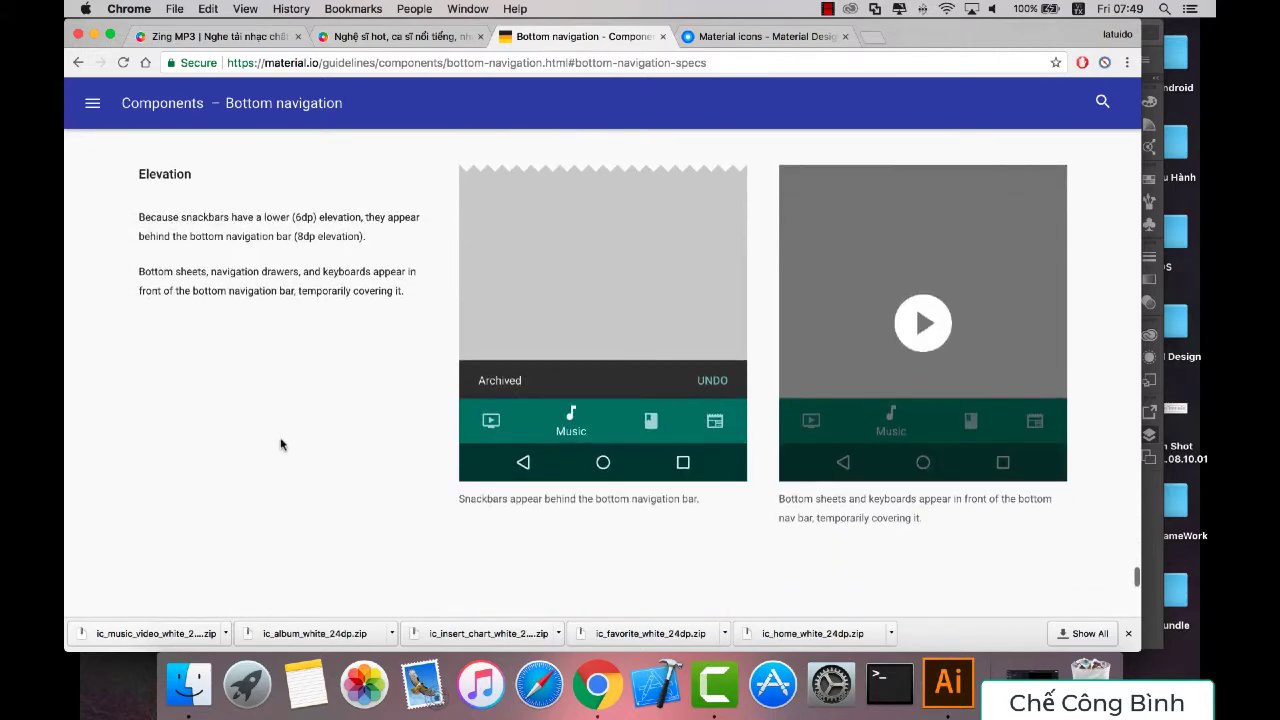
scroll(281, 445, "up", 1)
scroll(281, 445, "down", 5)
scroll(281, 445, "up", 5)
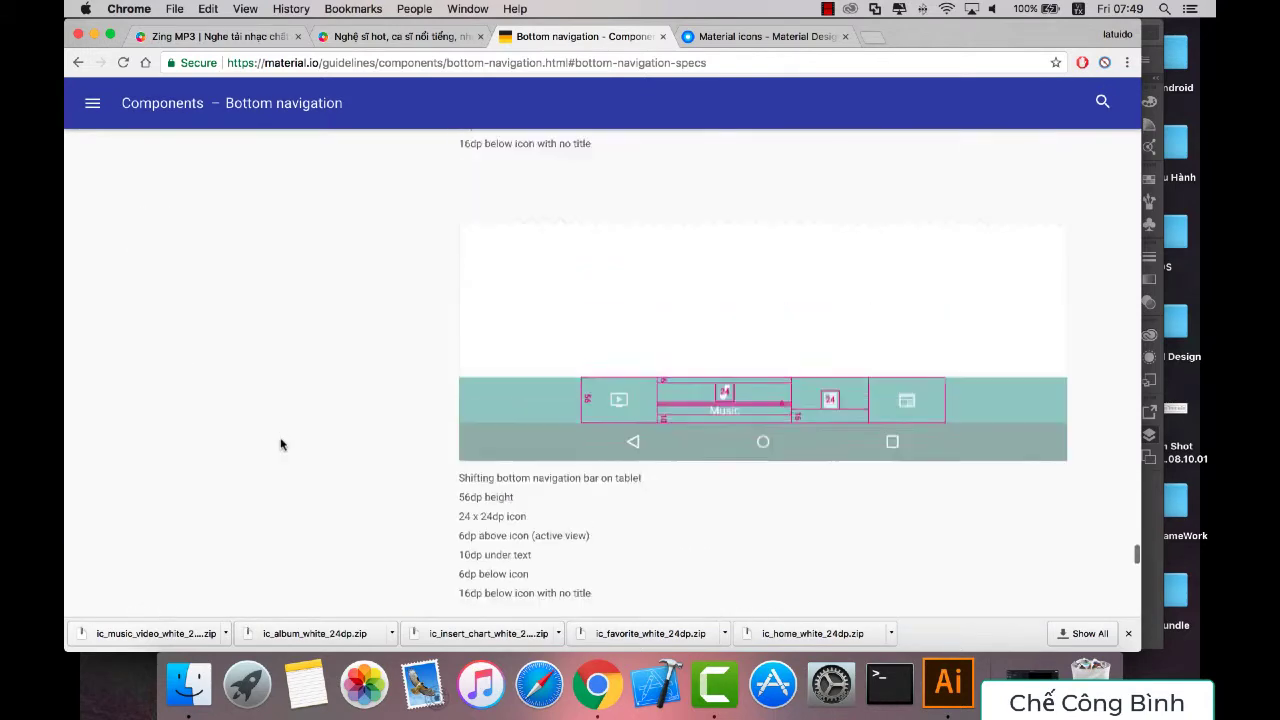
scroll(281, 445, "up", 3)
scroll(281, 445, "down", 5)
scroll(281, 445, "up", 2)
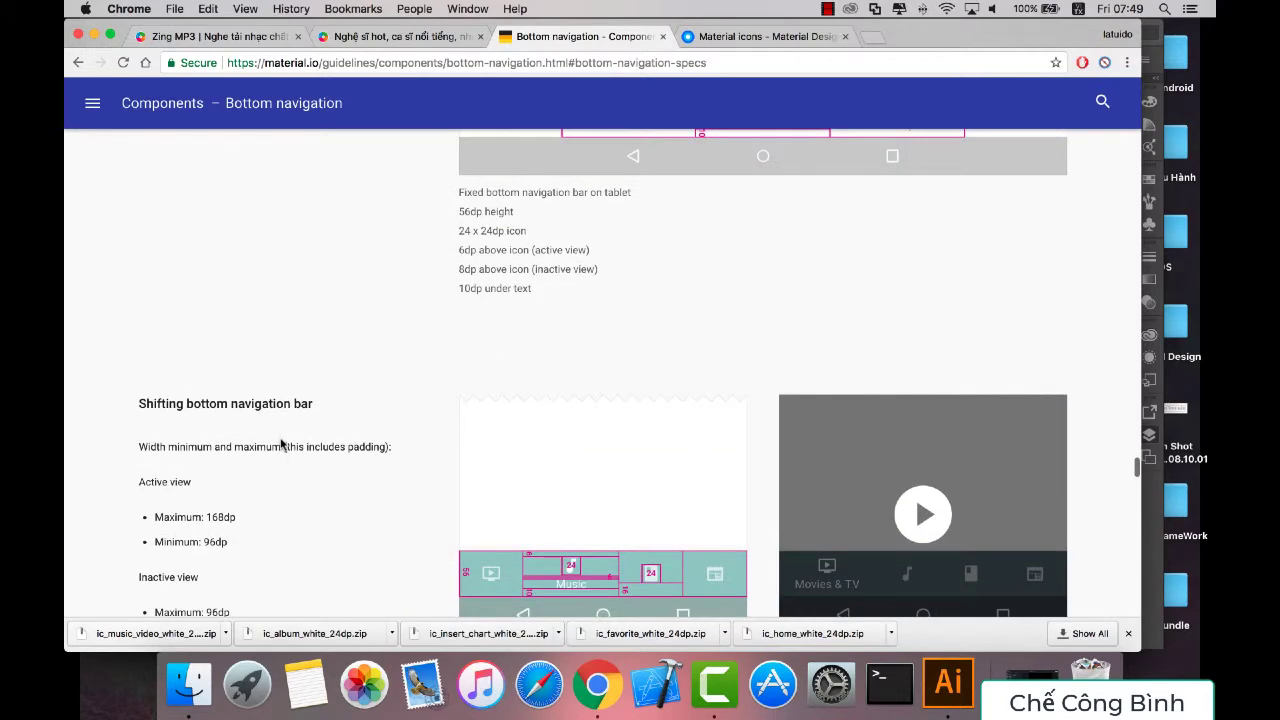
scroll(281, 445, "up", 1)
scroll(281, 445, "up", 2)
scroll(281, 445, "up", 3)
scroll(281, 445, "up", 3)
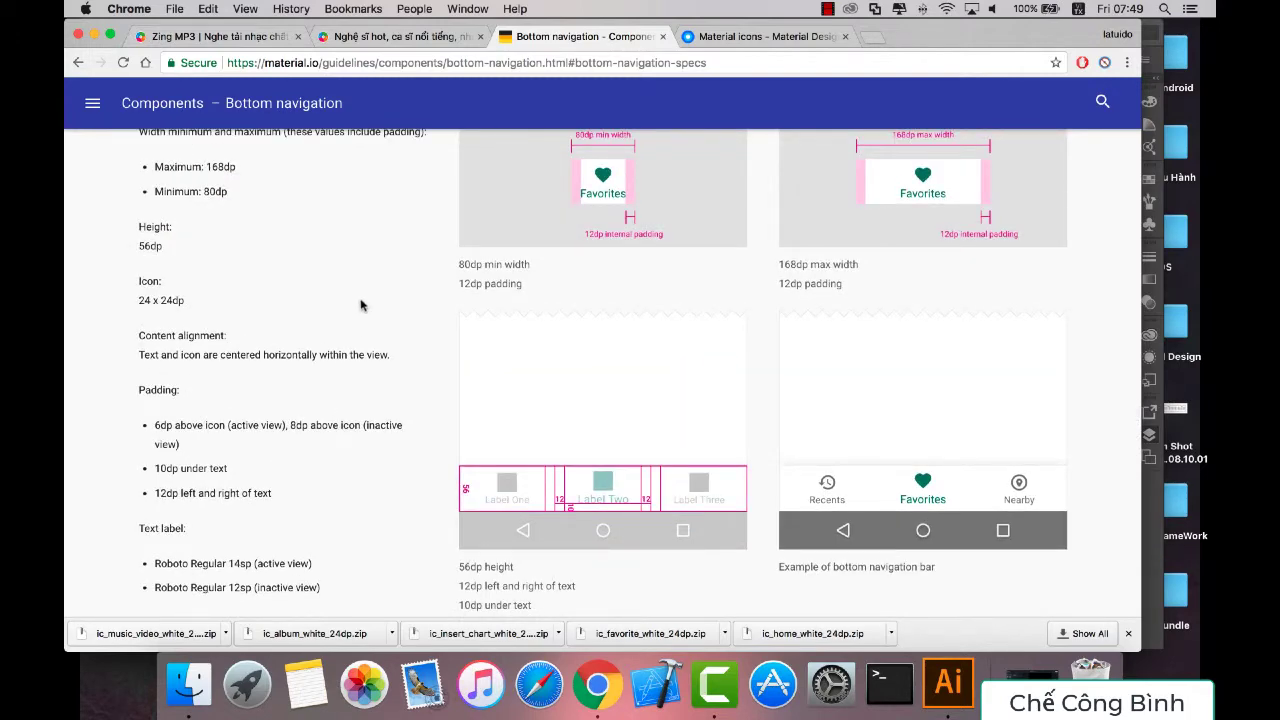
scroll(364, 309, "up", 2)
scroll(364, 309, "up", 1)
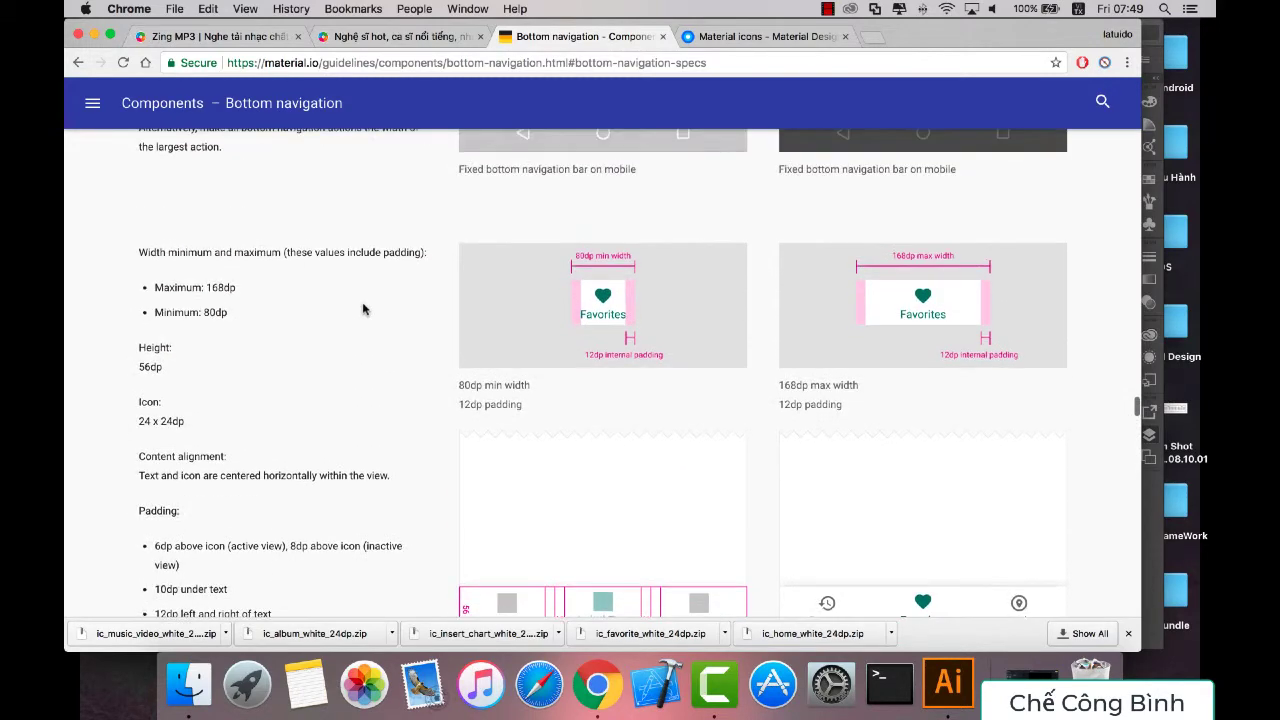
scroll(364, 309, "up", 1)
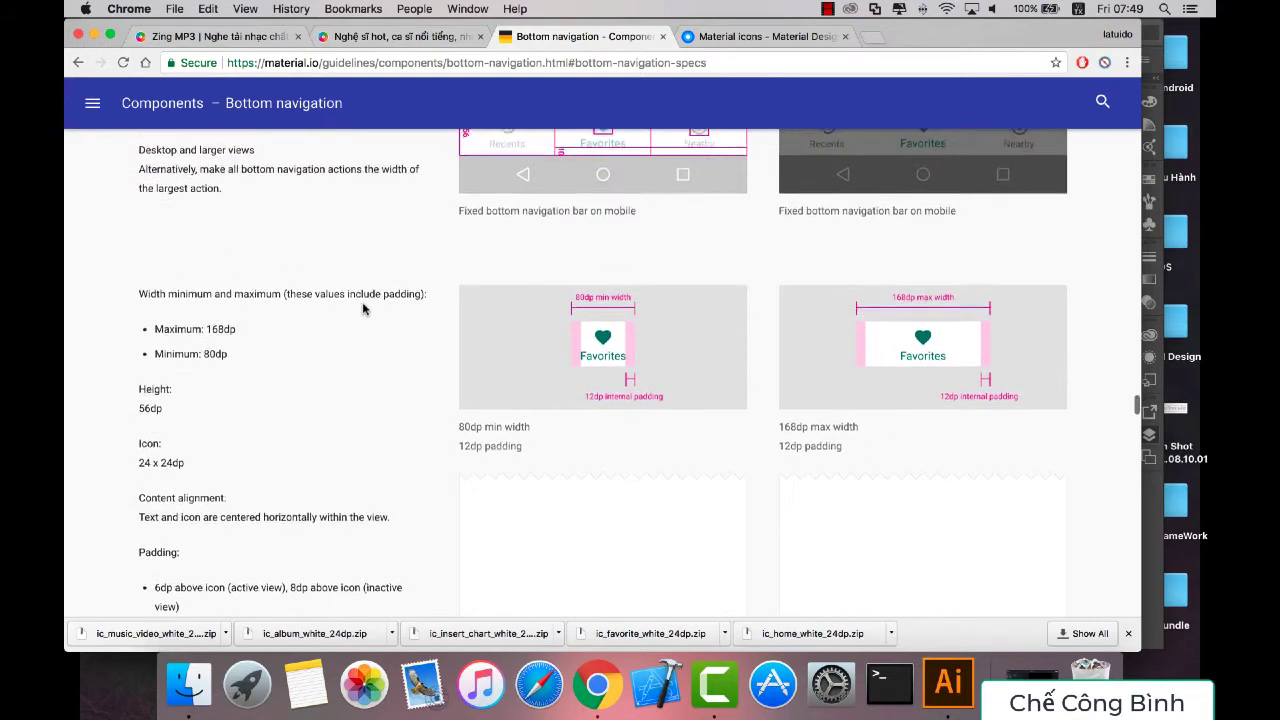
scroll(364, 309, "up", 1)
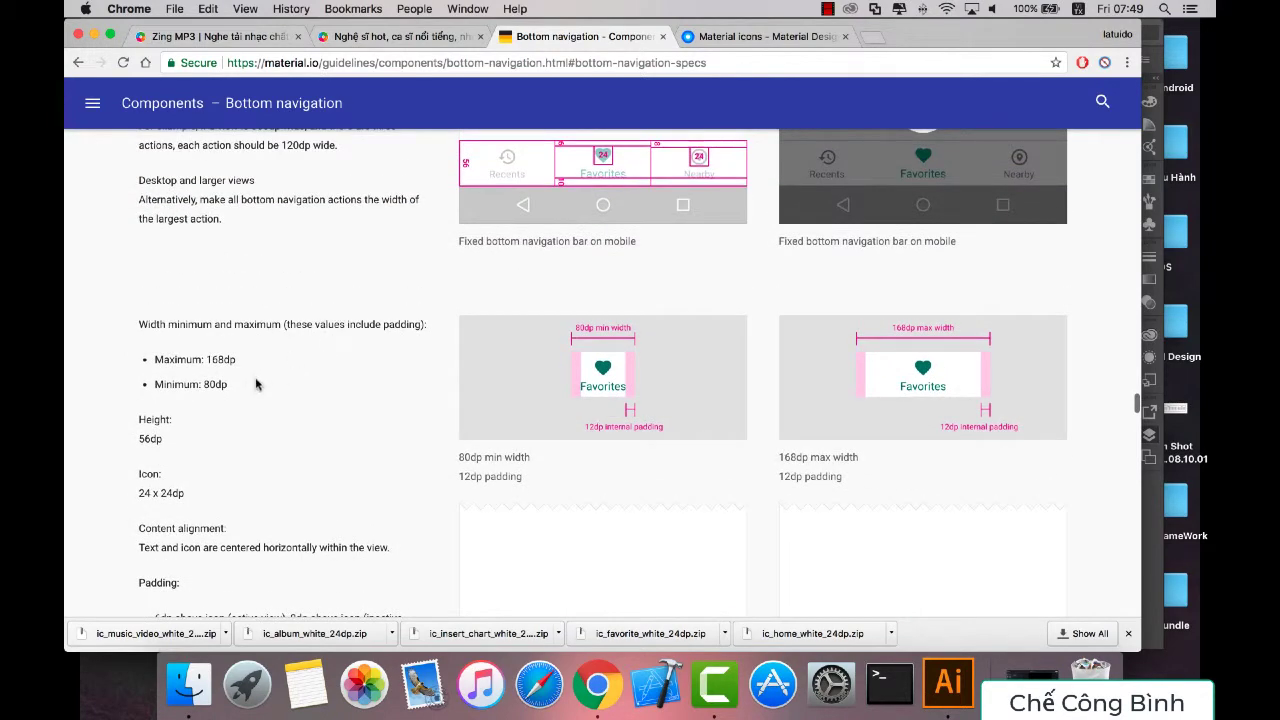
scroll(303, 320, "up", 2)
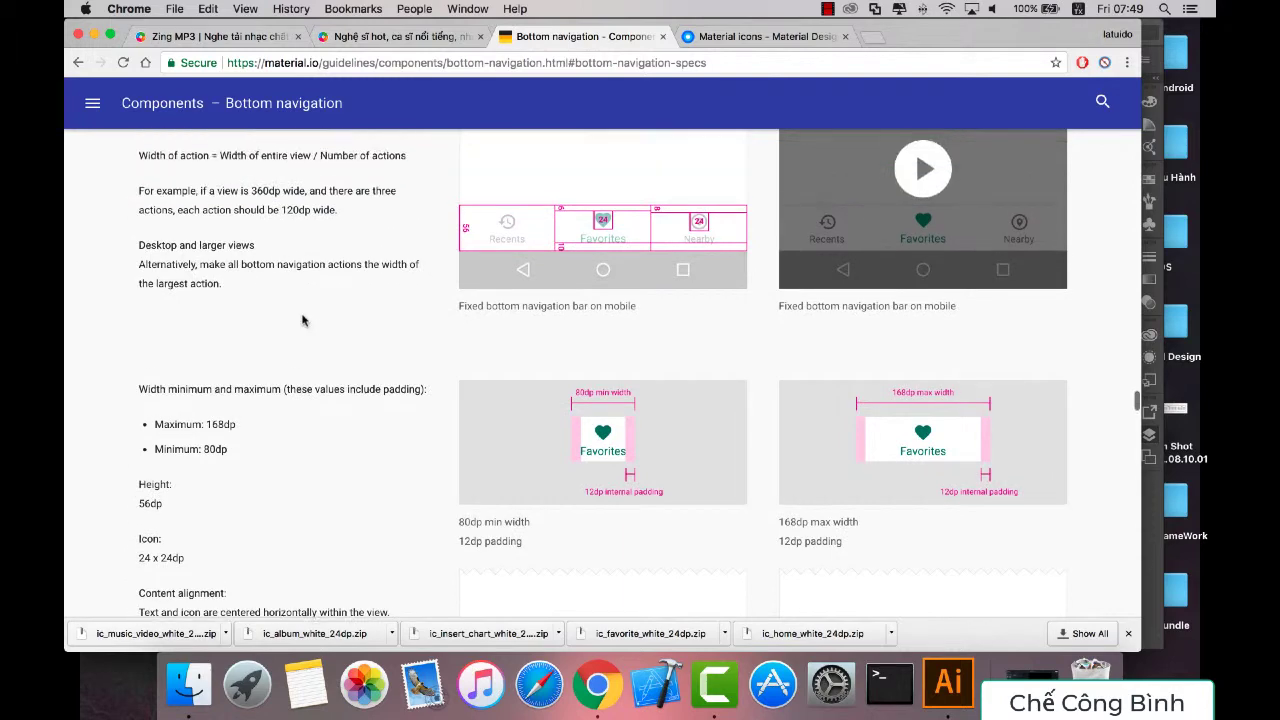
scroll(260, 318, "up", 1)
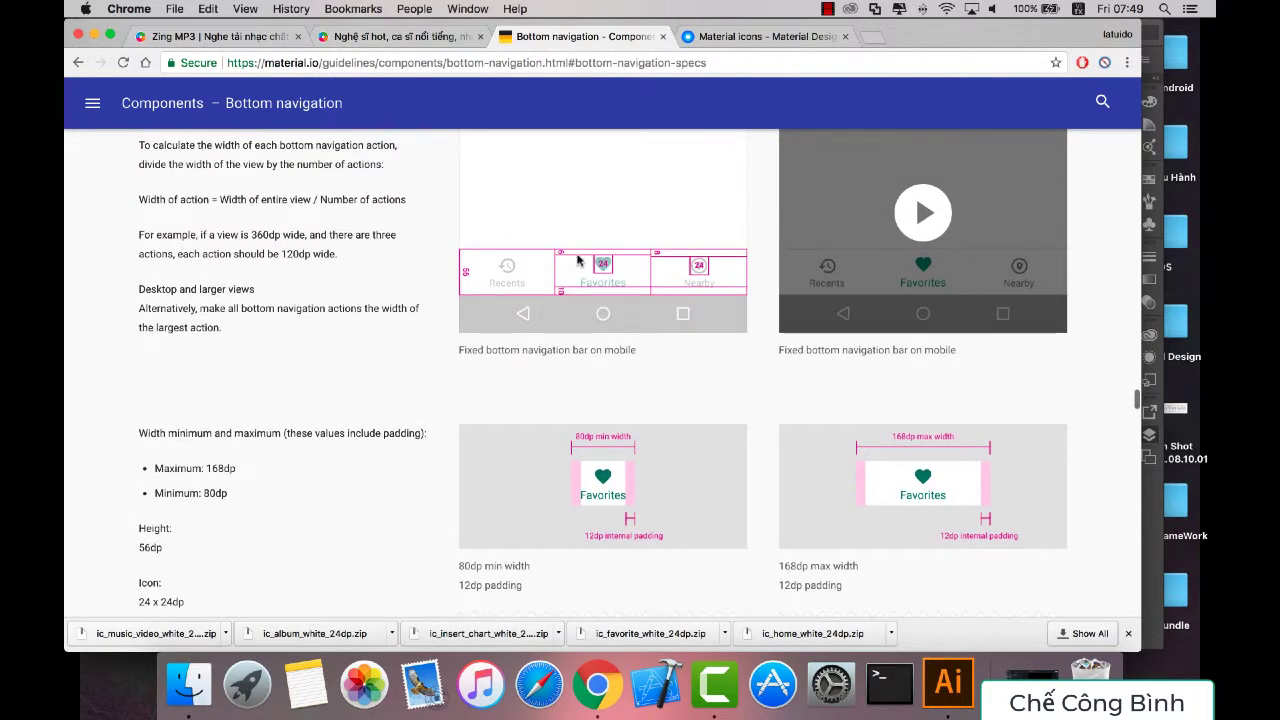
left_click(945, 680)
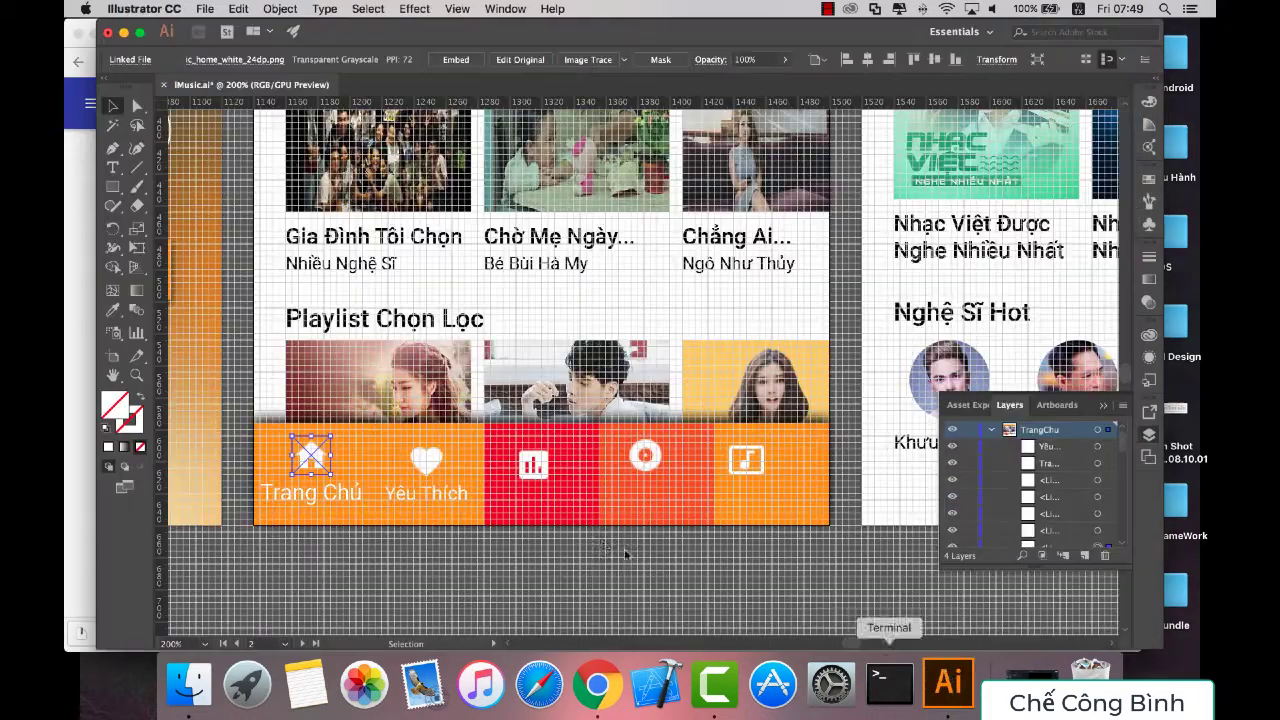
Step: Nudge the home icon higher above Trang Chủ, briefly comparing with the Material guidelines
left_click(426, 468)
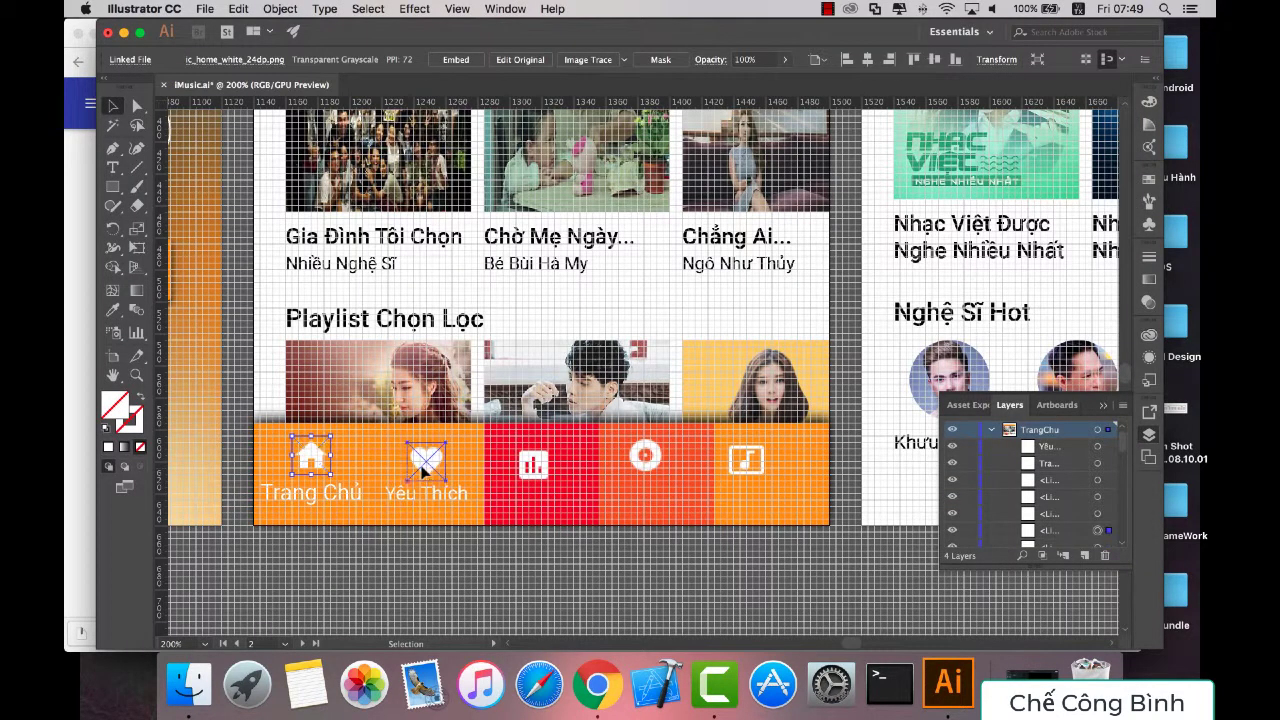
left_click(311, 452)
key("Up")
key("Up")
key("Up")
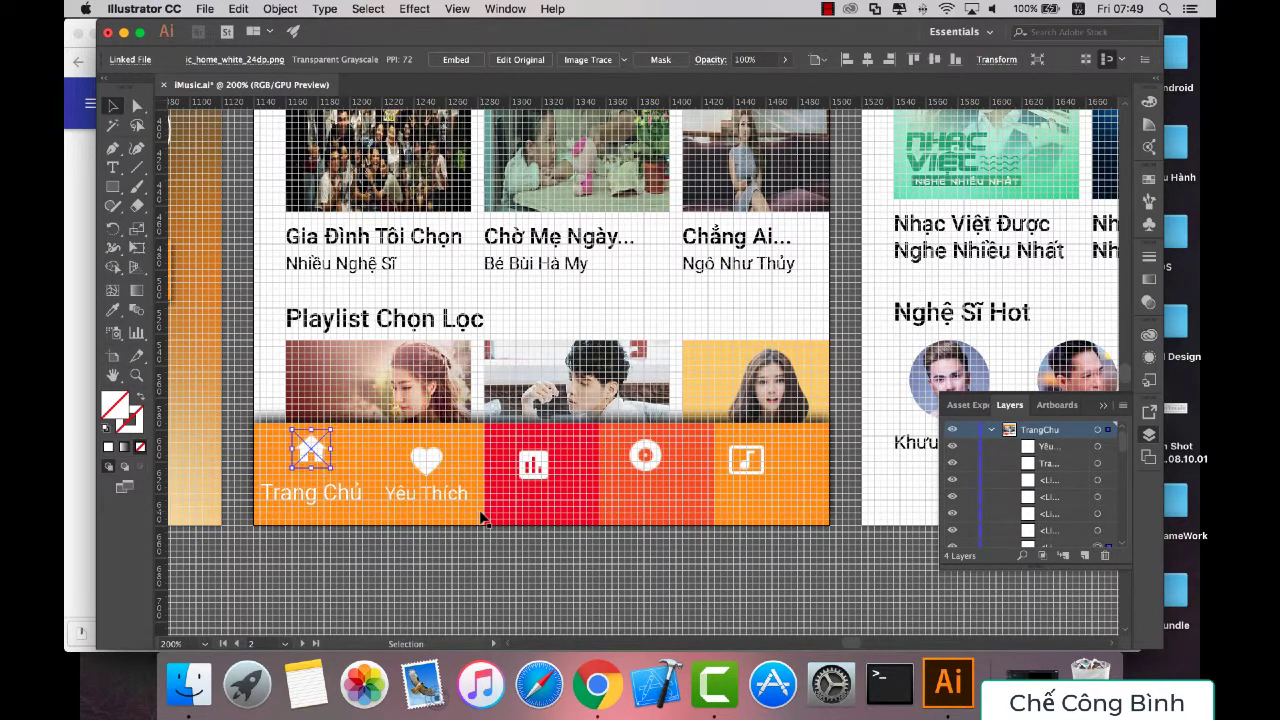
left_click(304, 504)
key("super+Tab")
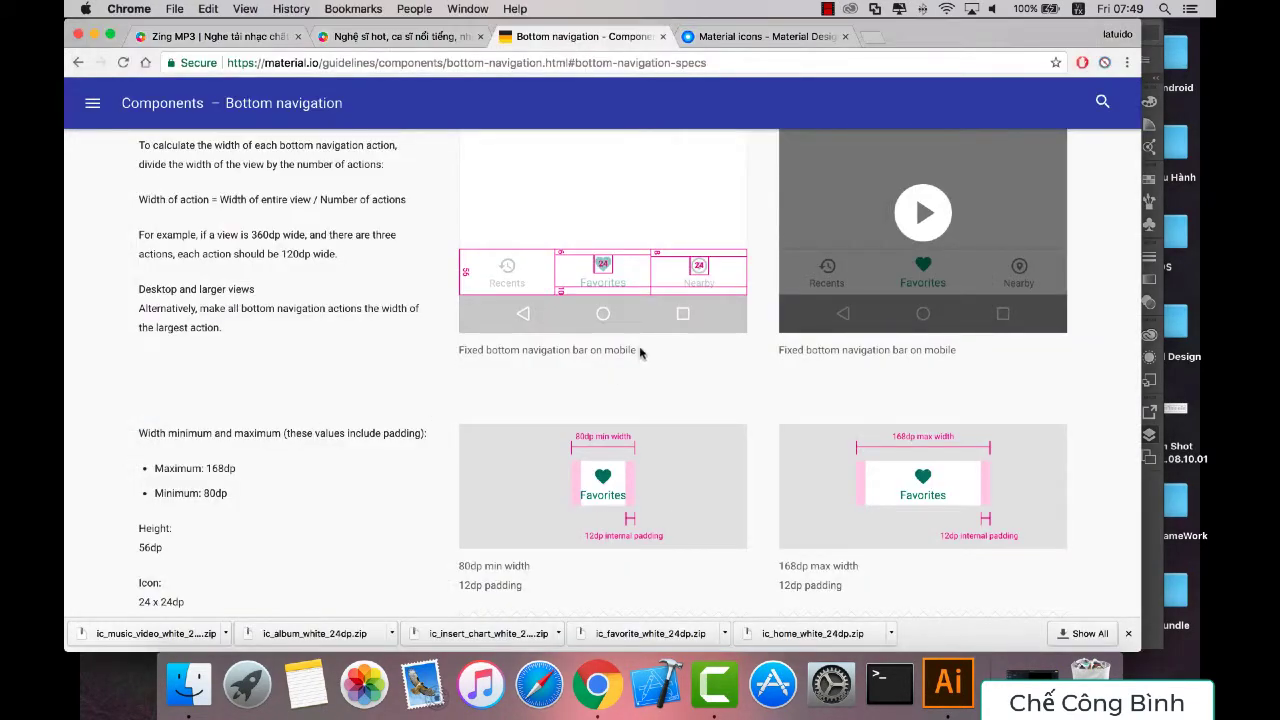
left_click(948, 683)
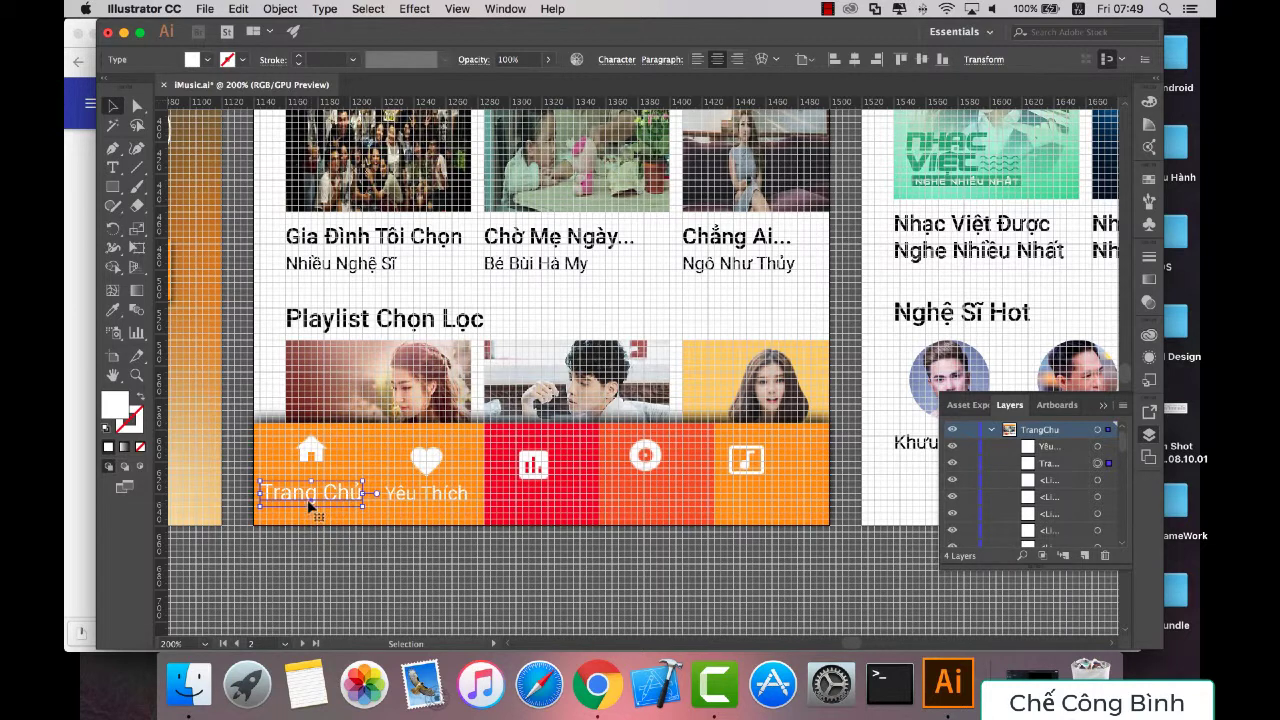
Step: Select the heart icon with its Yêu Thích label and hide the panels for a larger canvas
left_click(404, 489)
left_click(433, 466, "shift")
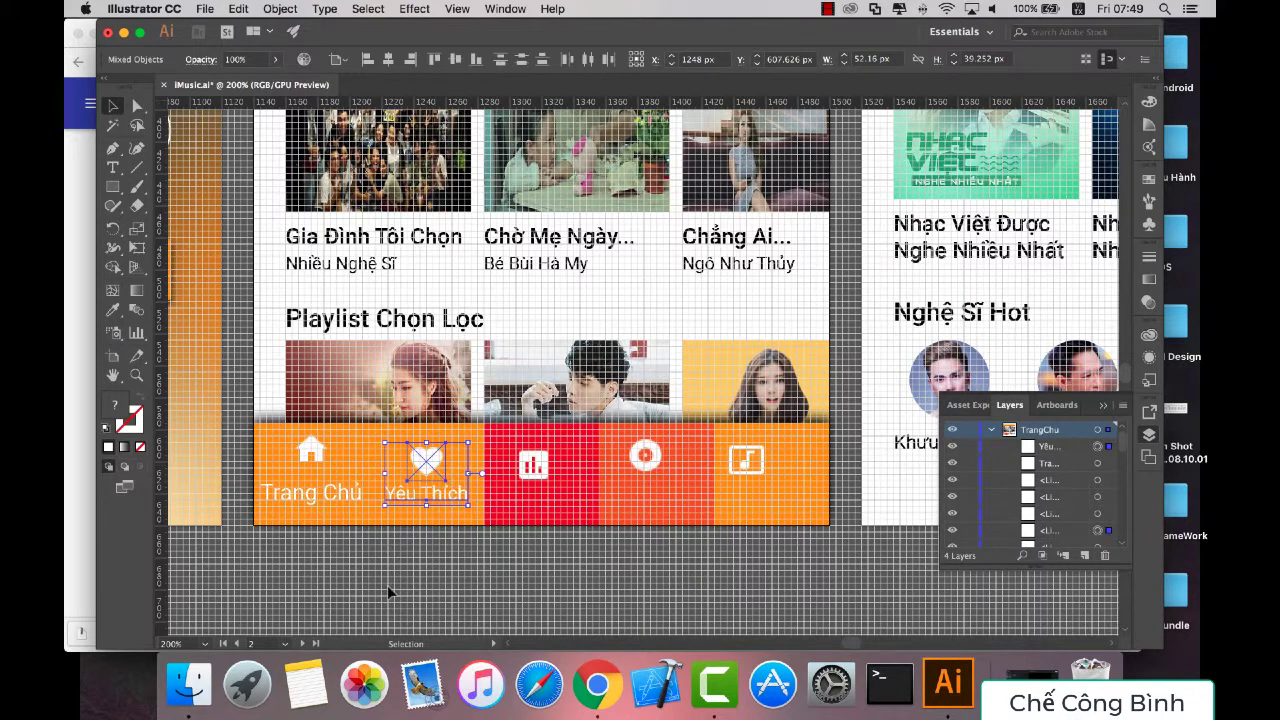
left_click(418, 490, "shift")
left_click(400, 494, "shift")
key("super+g")
key("Tab")
key("super+Tab")
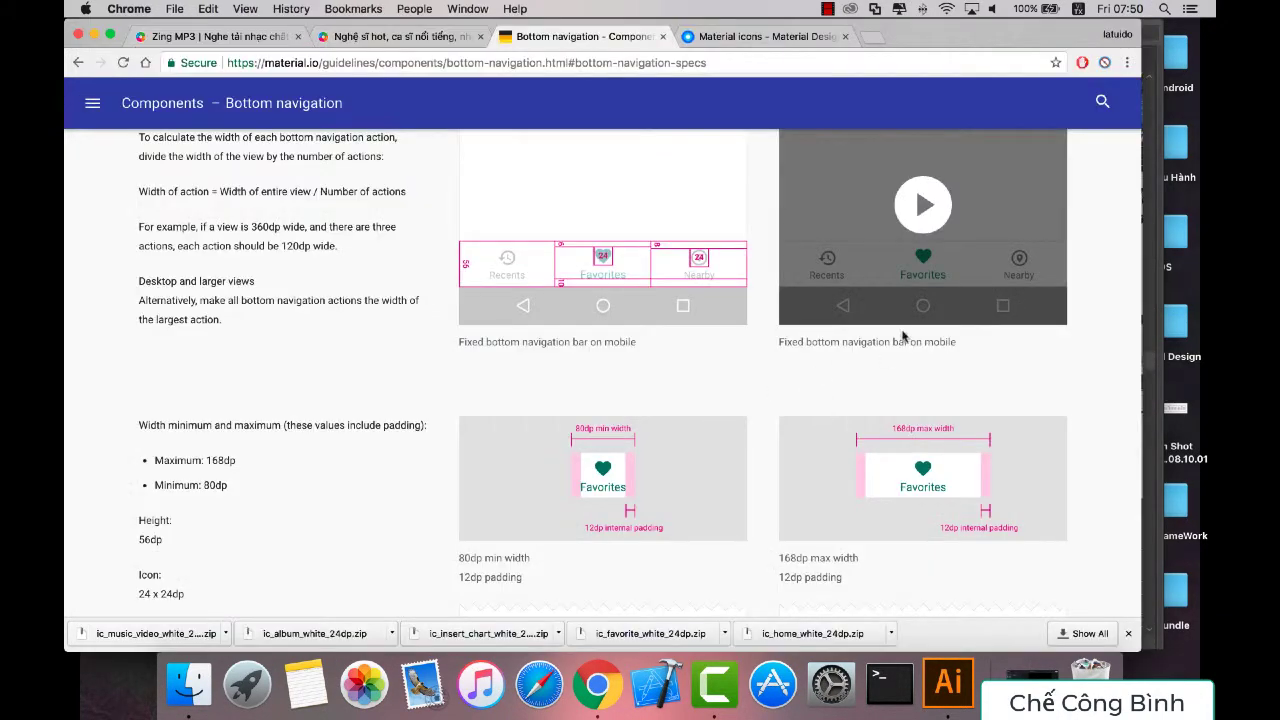
Step: After comparing with the guidelines, nudge the home icon up one more step above Trang Chủ
key("super+Tab")
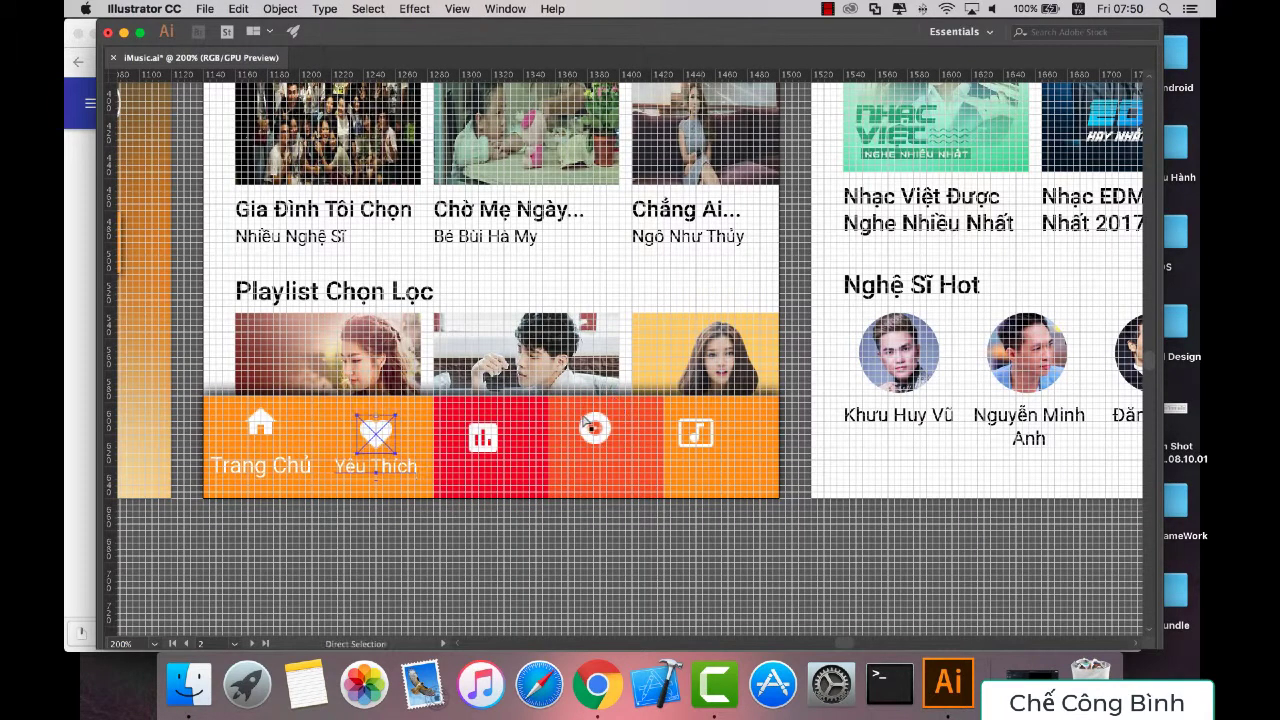
key("super+Tab")
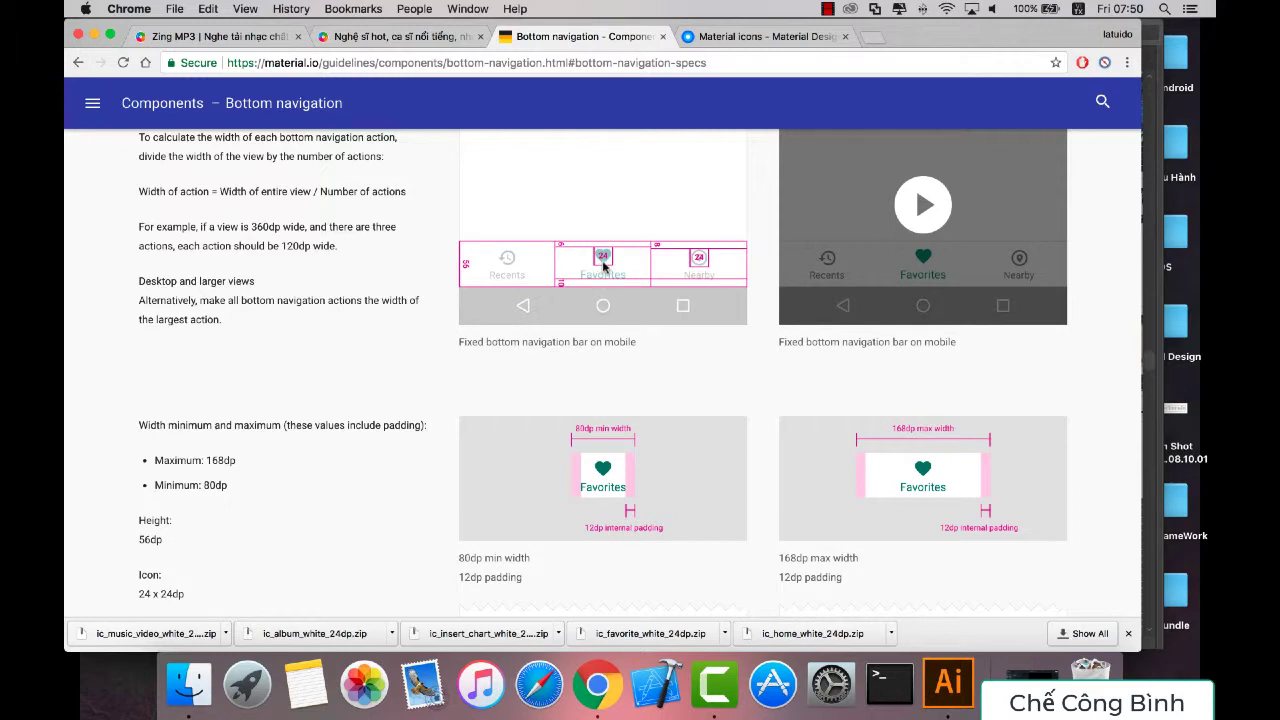
key("super+Tab")
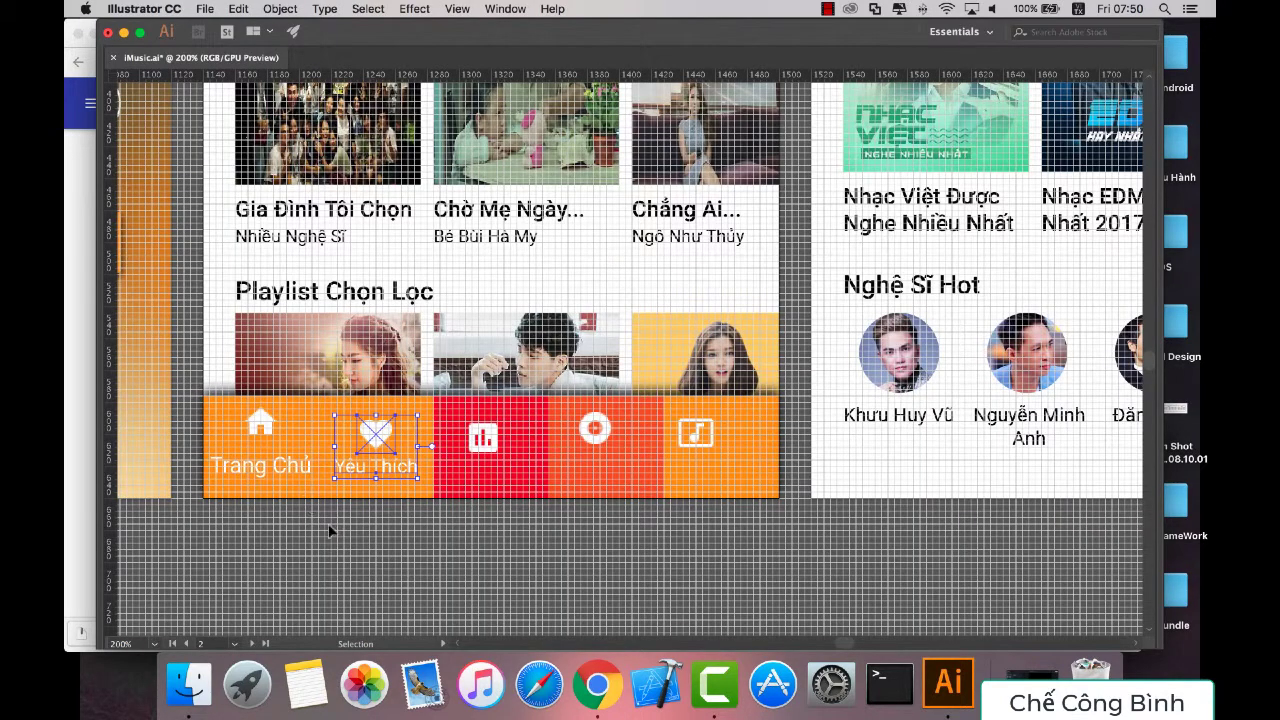
left_click(333, 530)
left_click(263, 428)
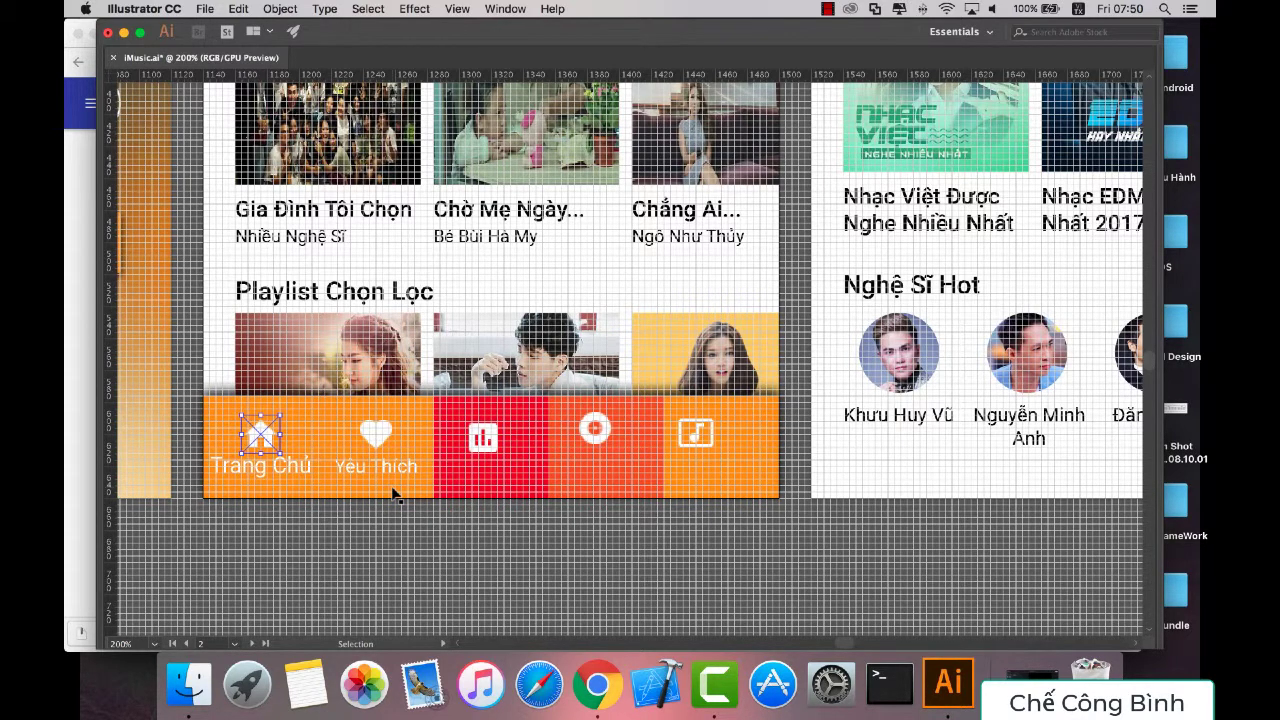
key("Up")
key("Up")
key("Up")
left_click(383, 530)
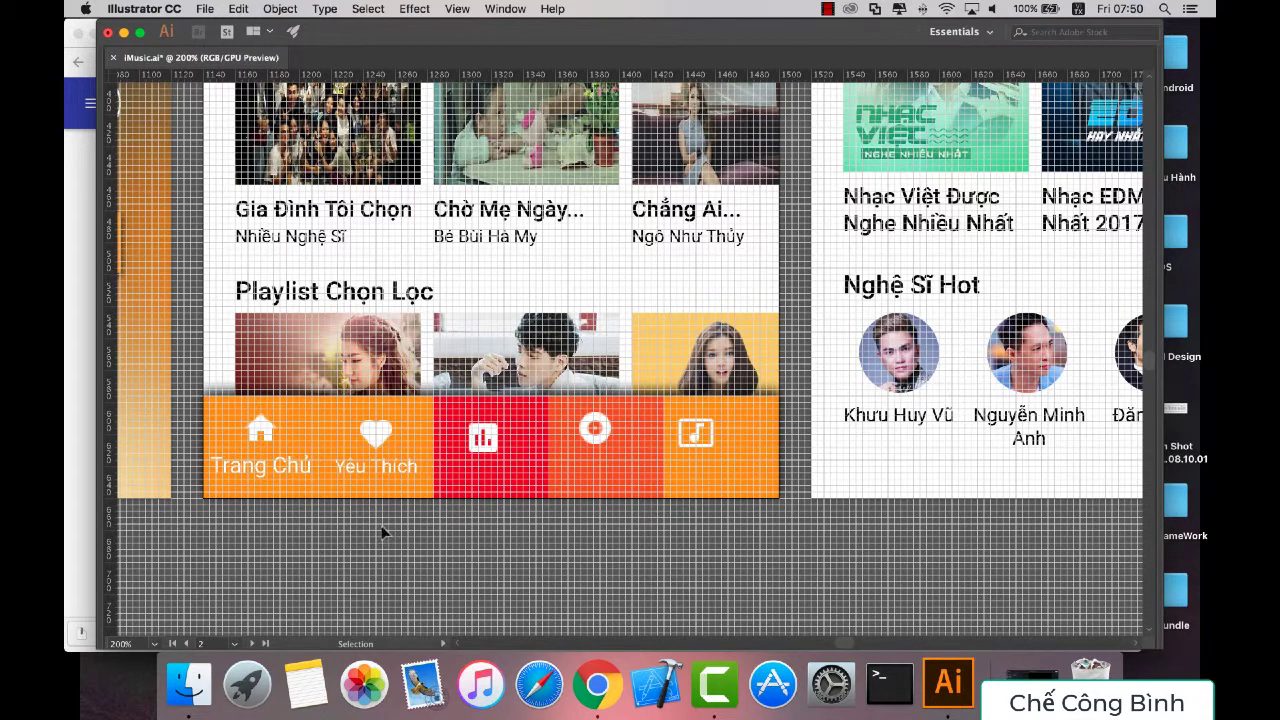
left_click(265, 438)
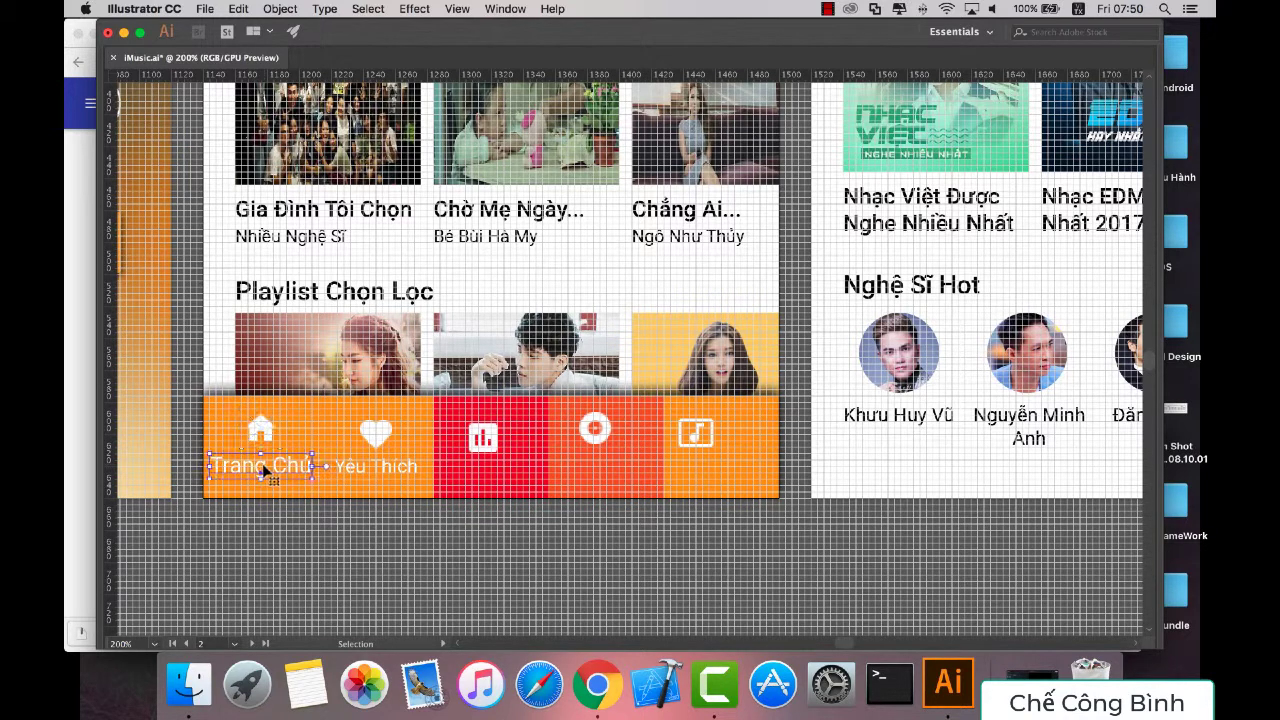
left_click(290, 466)
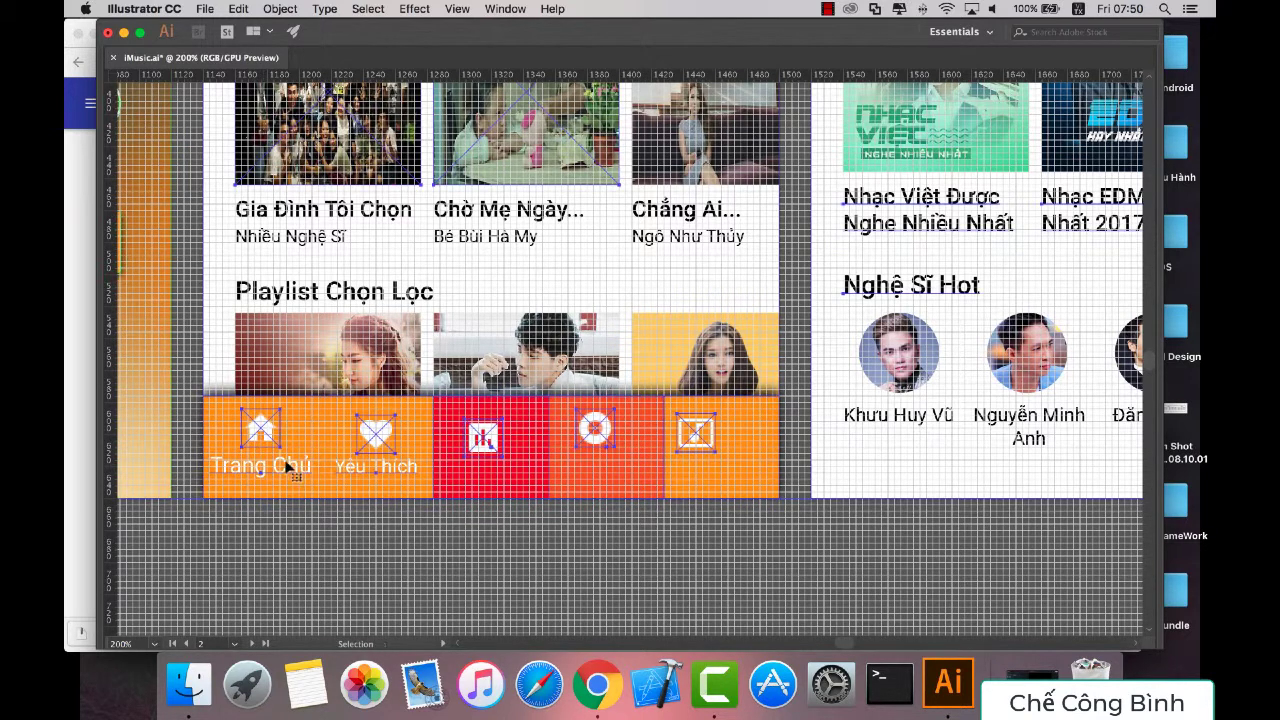
left_click(306, 513)
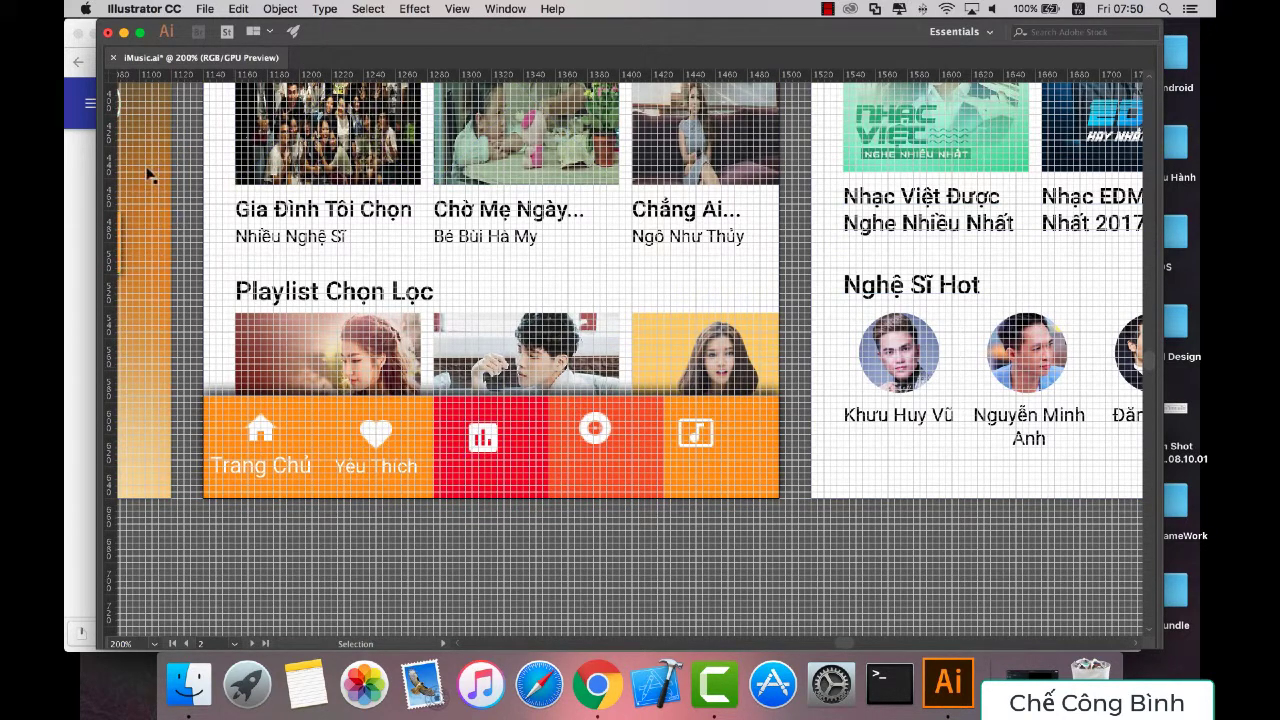
left_click(65, 393)
scroll(626, 476, "up", 2)
scroll(626, 476, "down", 5)
scroll(627, 483, "down", 5)
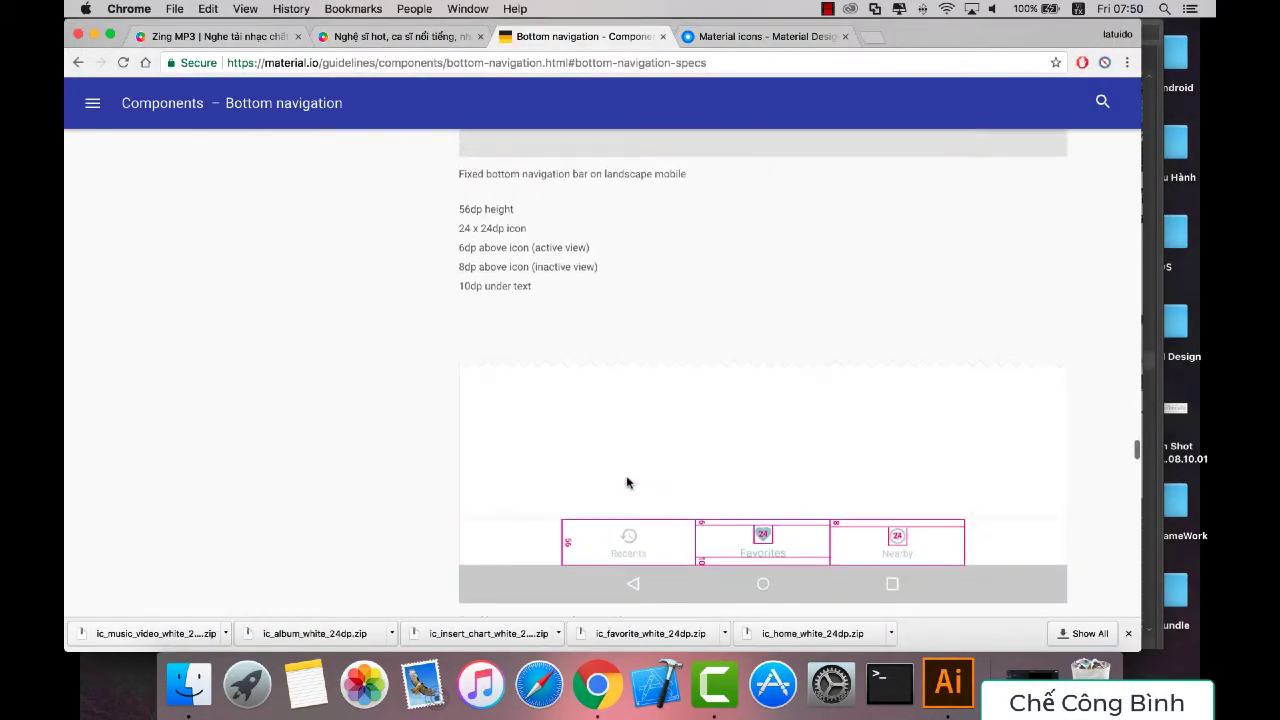
scroll(627, 483, "up", 1)
scroll(627, 483, "down", 5)
scroll(627, 483, "down", 5)
scroll(627, 481, "down", 3)
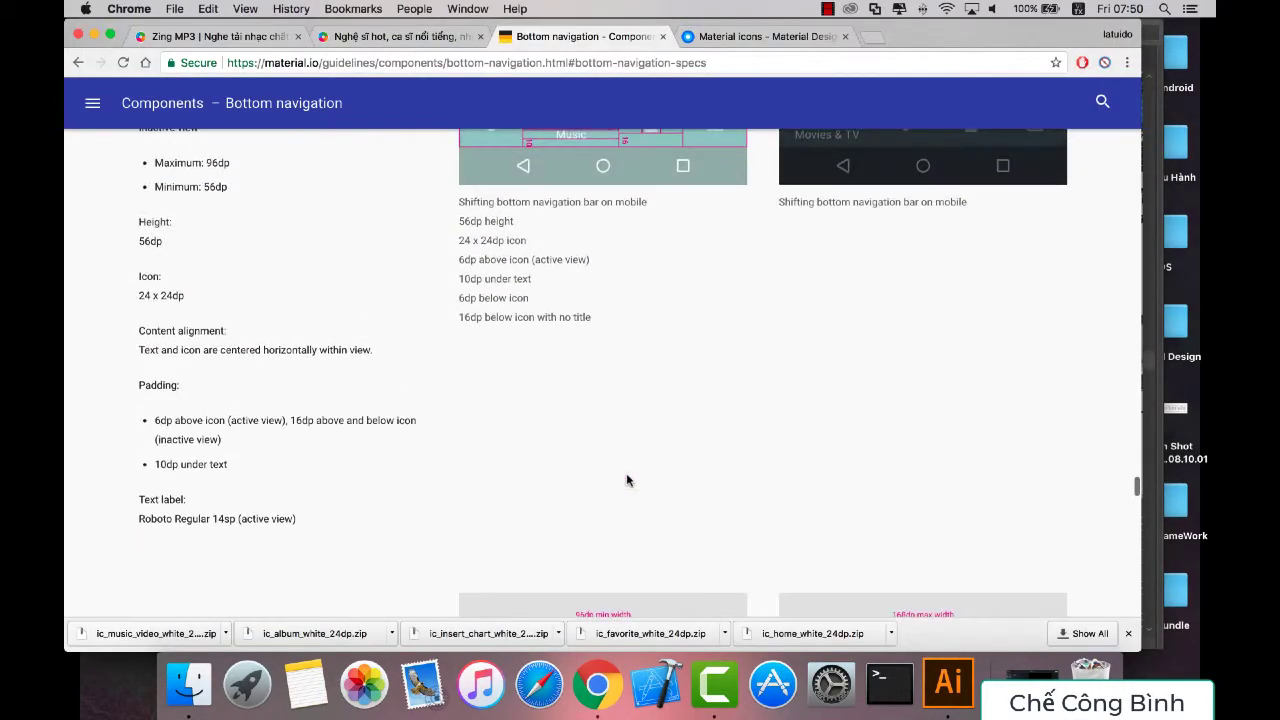
scroll(627, 481, "up", 2)
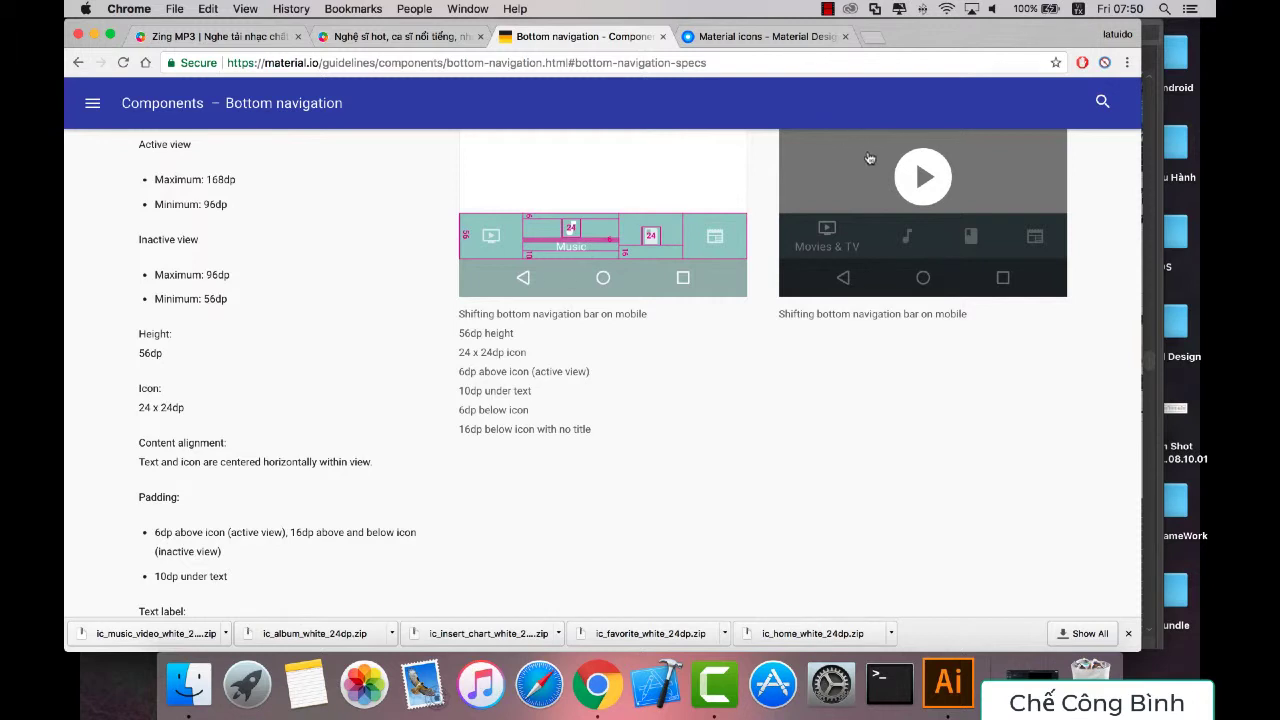
left_click(883, 177)
scroll(890, 275, "up", 1)
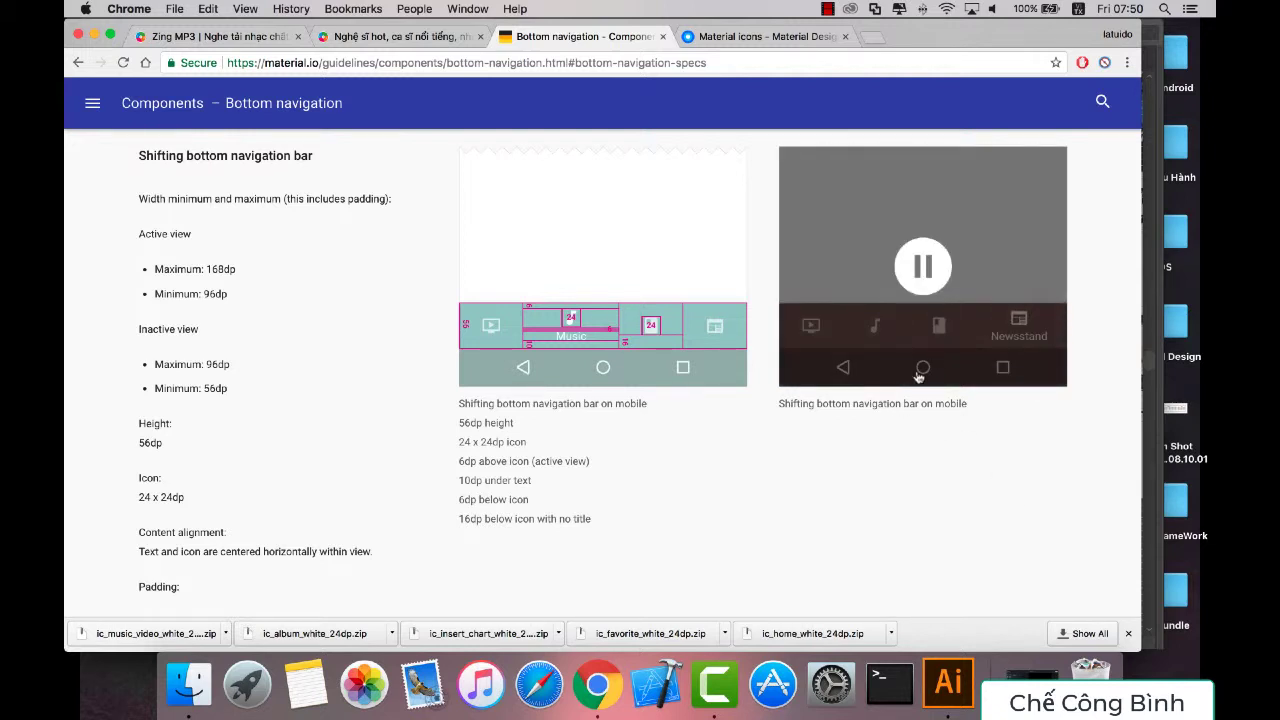
scroll(914, 370, "up", 5)
scroll(914, 390, "up", 3)
scroll(914, 390, "up", 3)
scroll(914, 390, "up", 2)
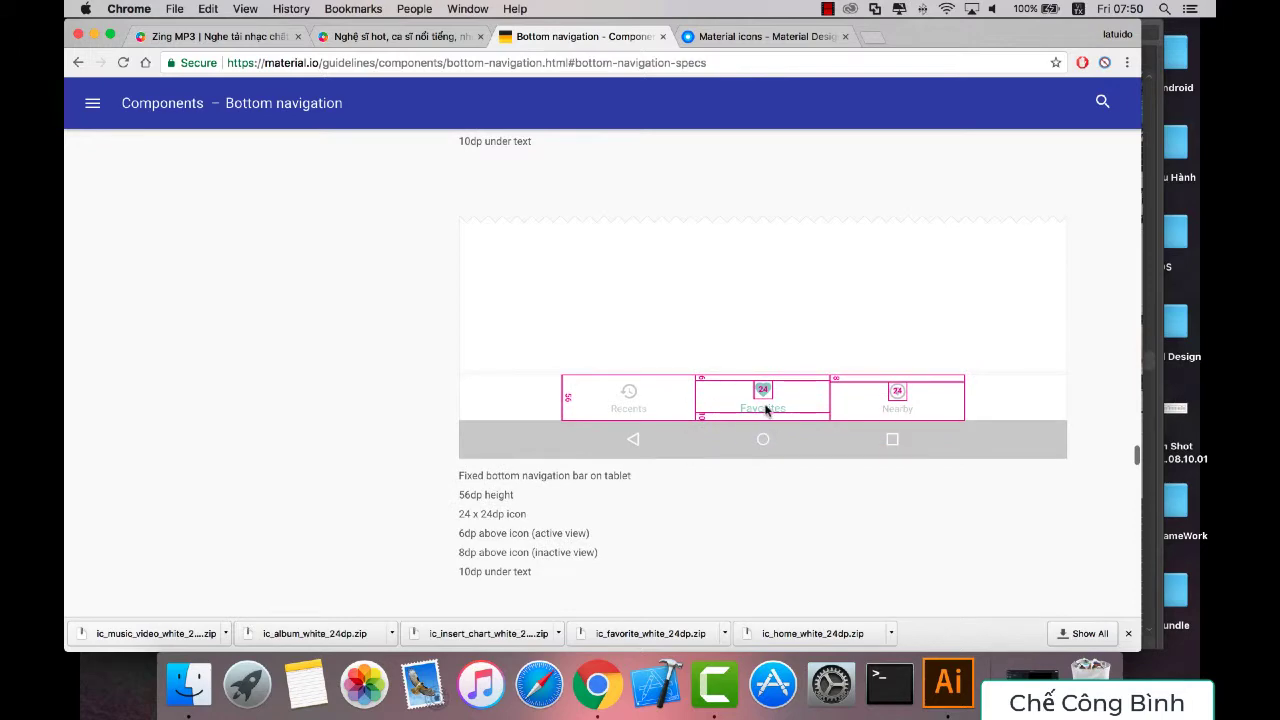
scroll(766, 409, "down", 1)
scroll(766, 407, "down", 15)
scroll(766, 406, "down", 5)
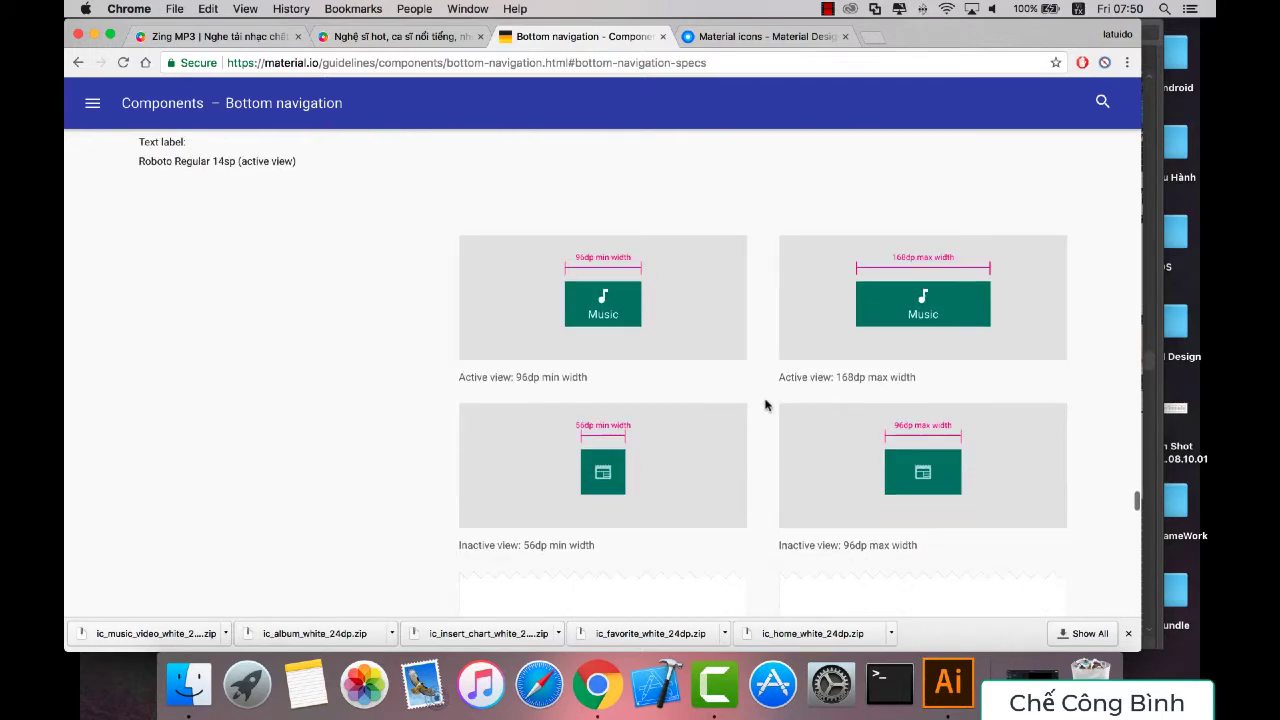
scroll(766, 405, "down", 6)
scroll(766, 405, "down", 2)
left_click(935, 670)
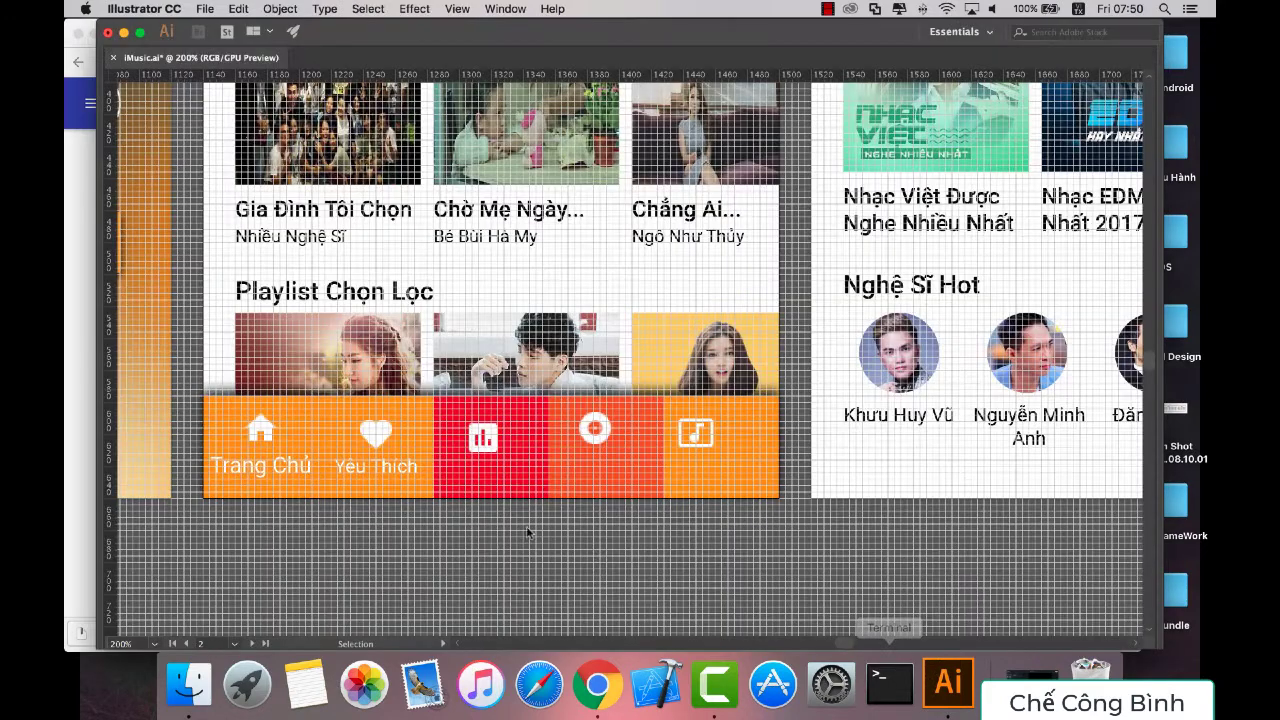
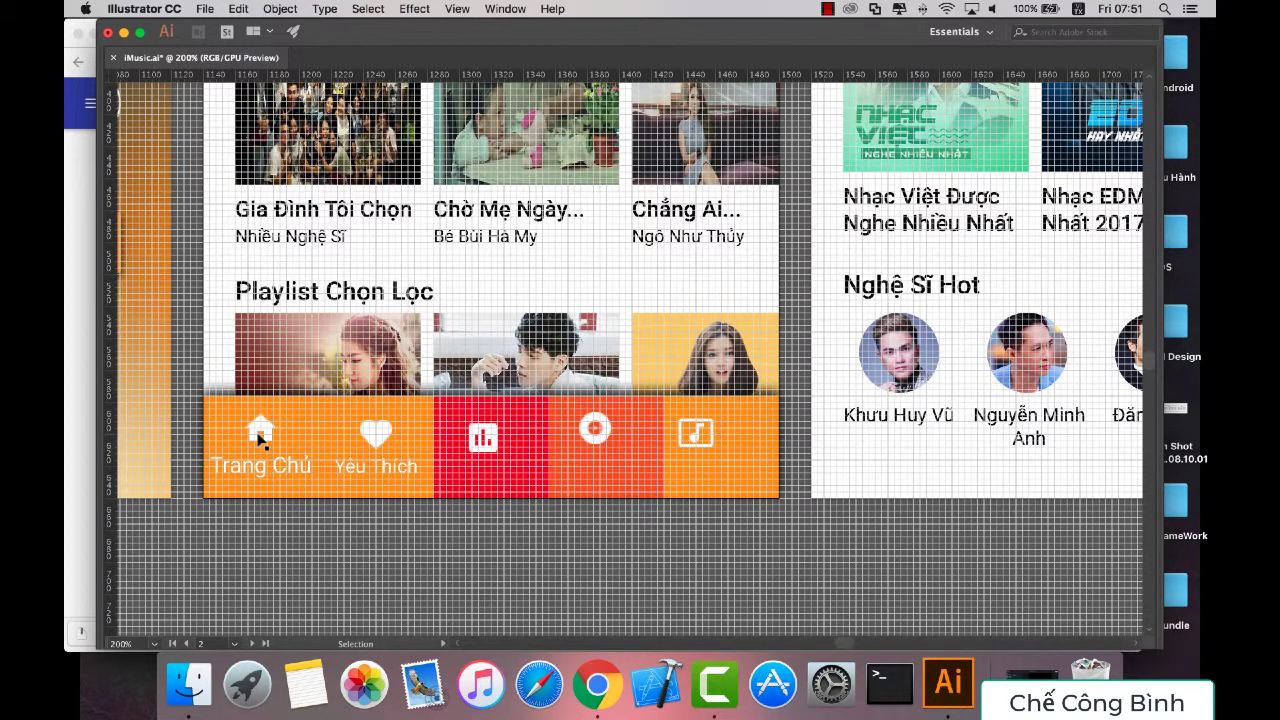
Step: Select and deselect the bar-chart icon on the red tab, and pan the canvas
left_click(482, 452)
left_click(331, 557)
scroll(331, 557, "left", 3)
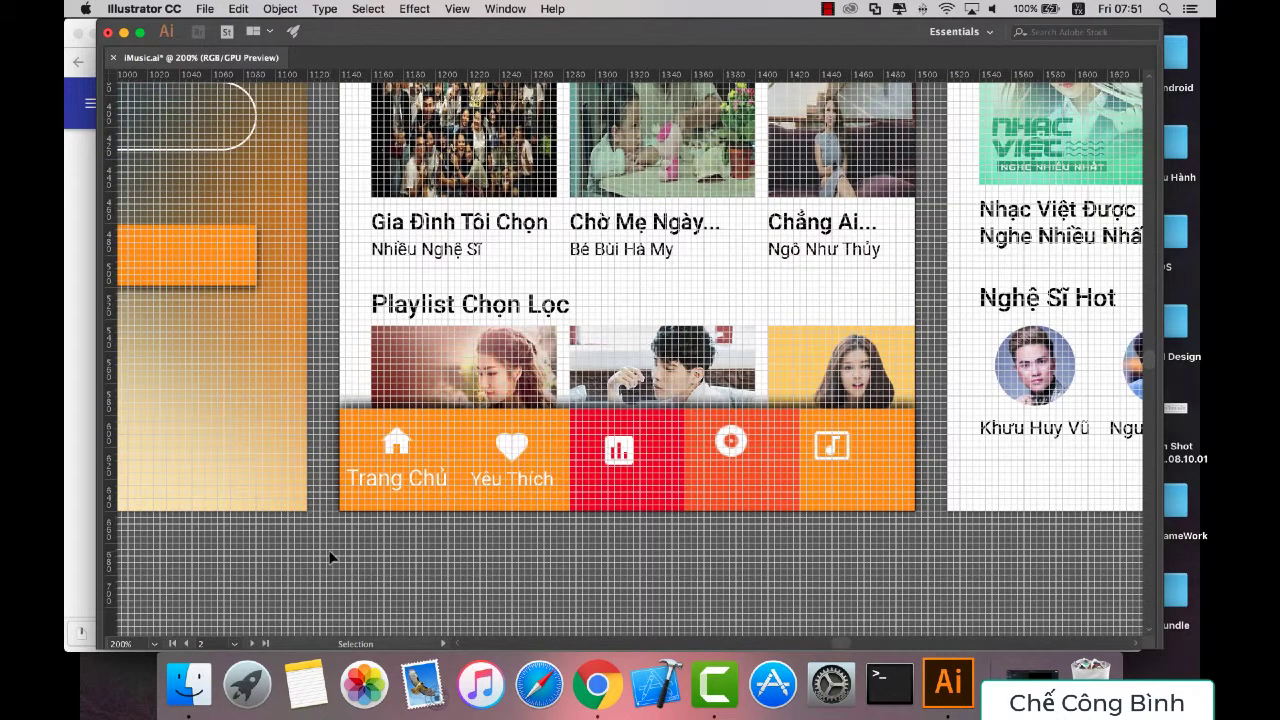
key("t")
key("v")
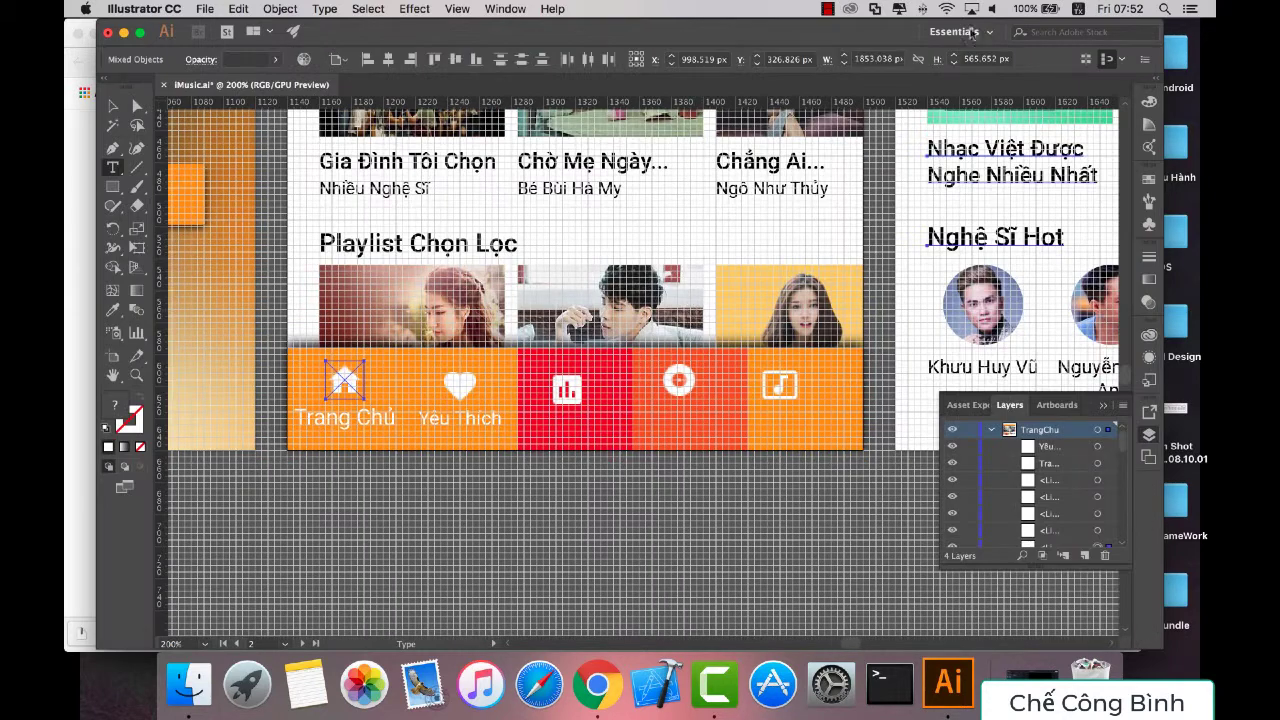
Step: Restore the Essentials workspace and deselect everything with the Selection tool active
left_click(985, 35)
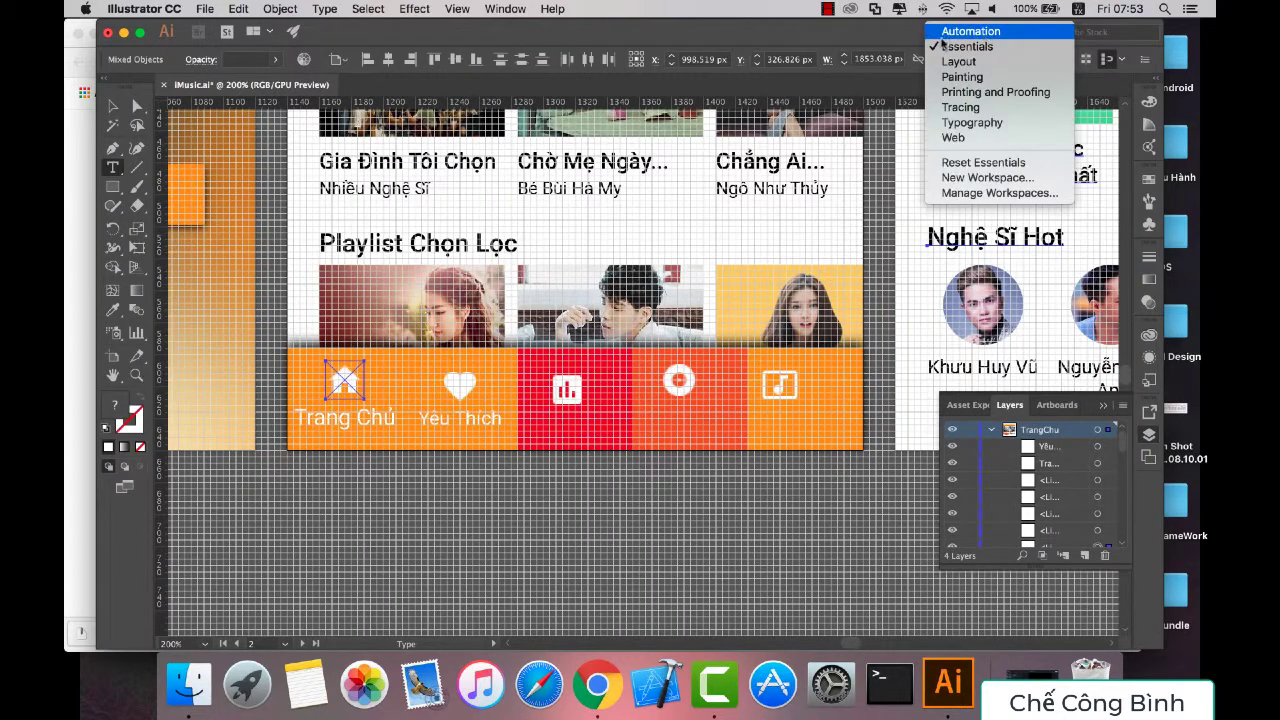
left_click(962, 47)
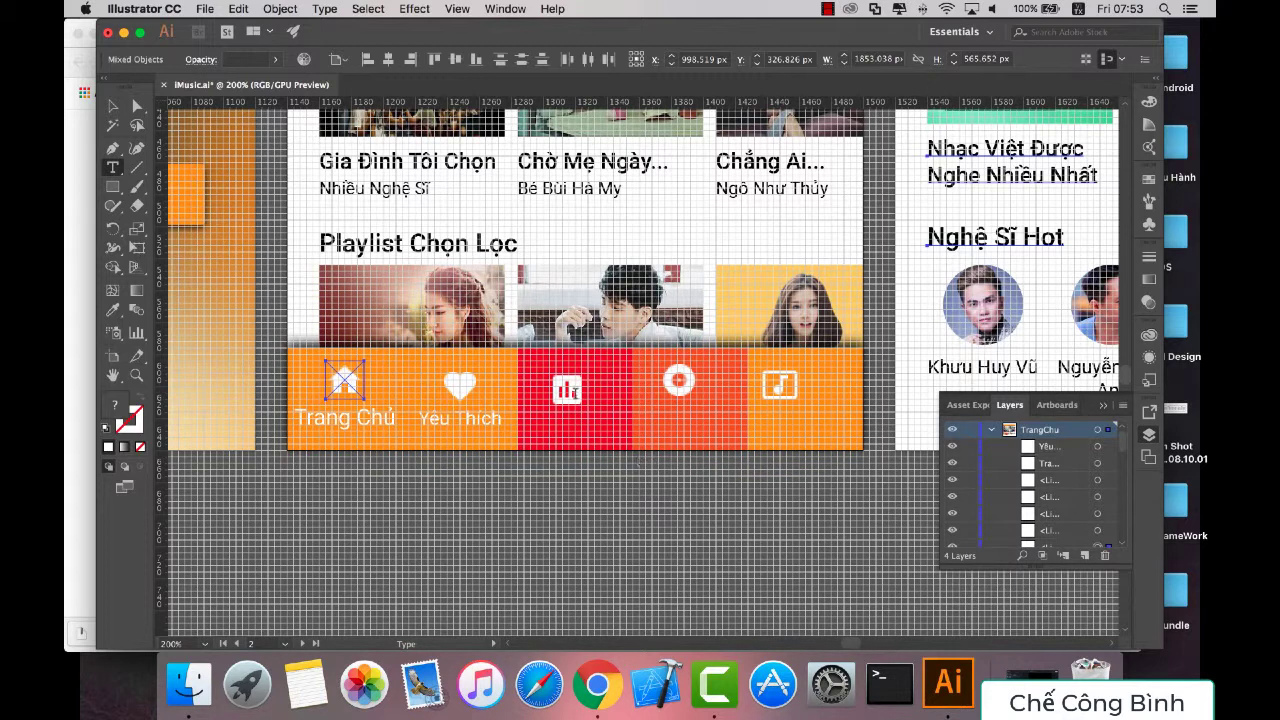
key("super+shift+a")
key("v")
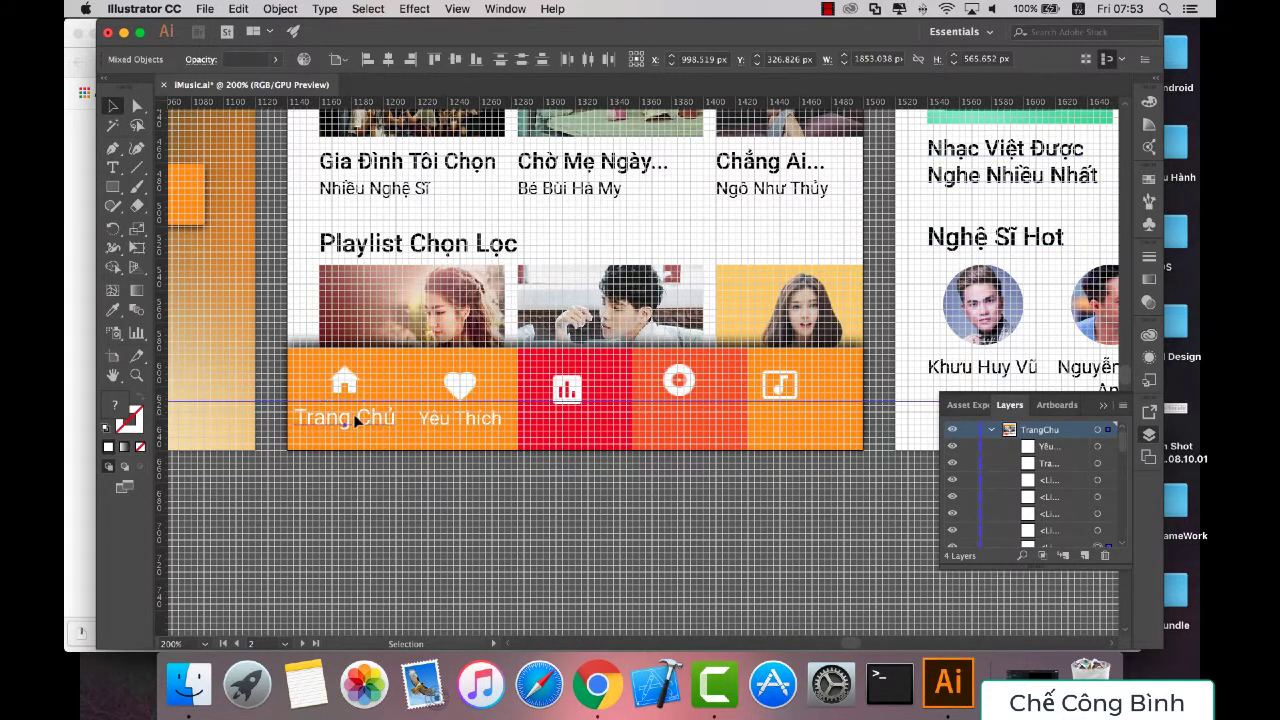
Step: Add a 'BXH' text label under the bar-chart icon
left_click(567, 390)
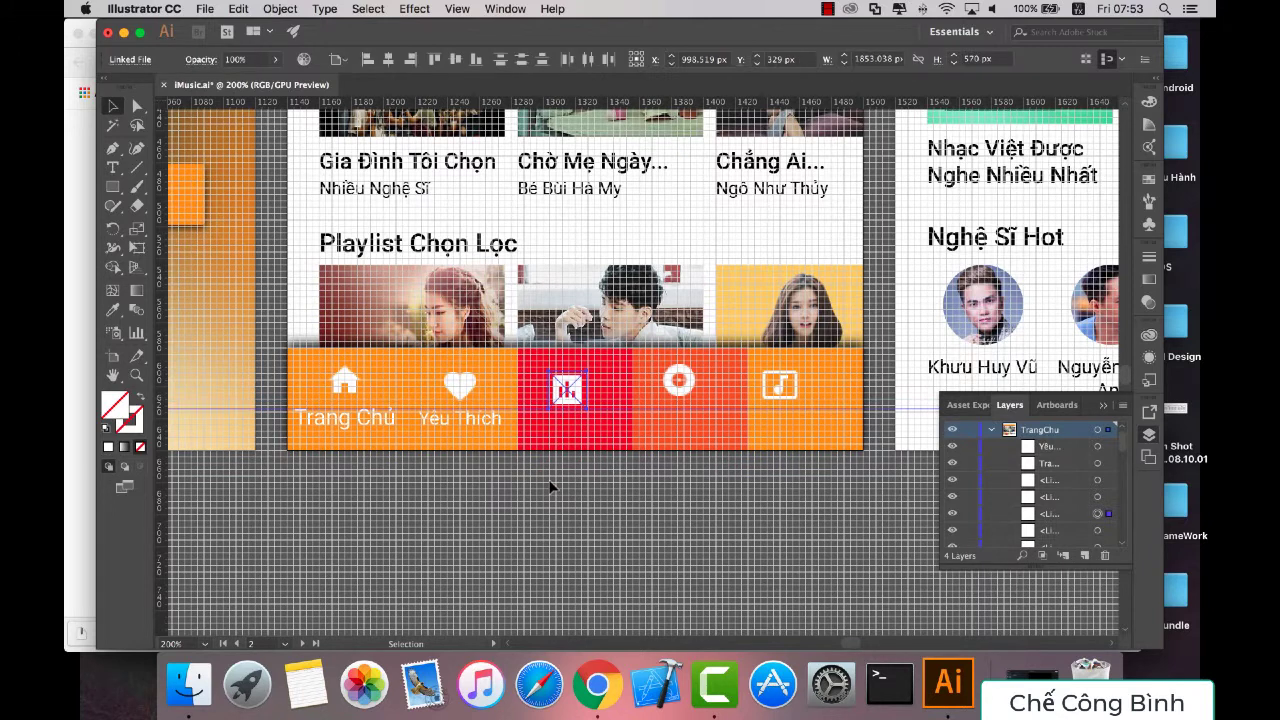
key("t")
left_click(480, 416)
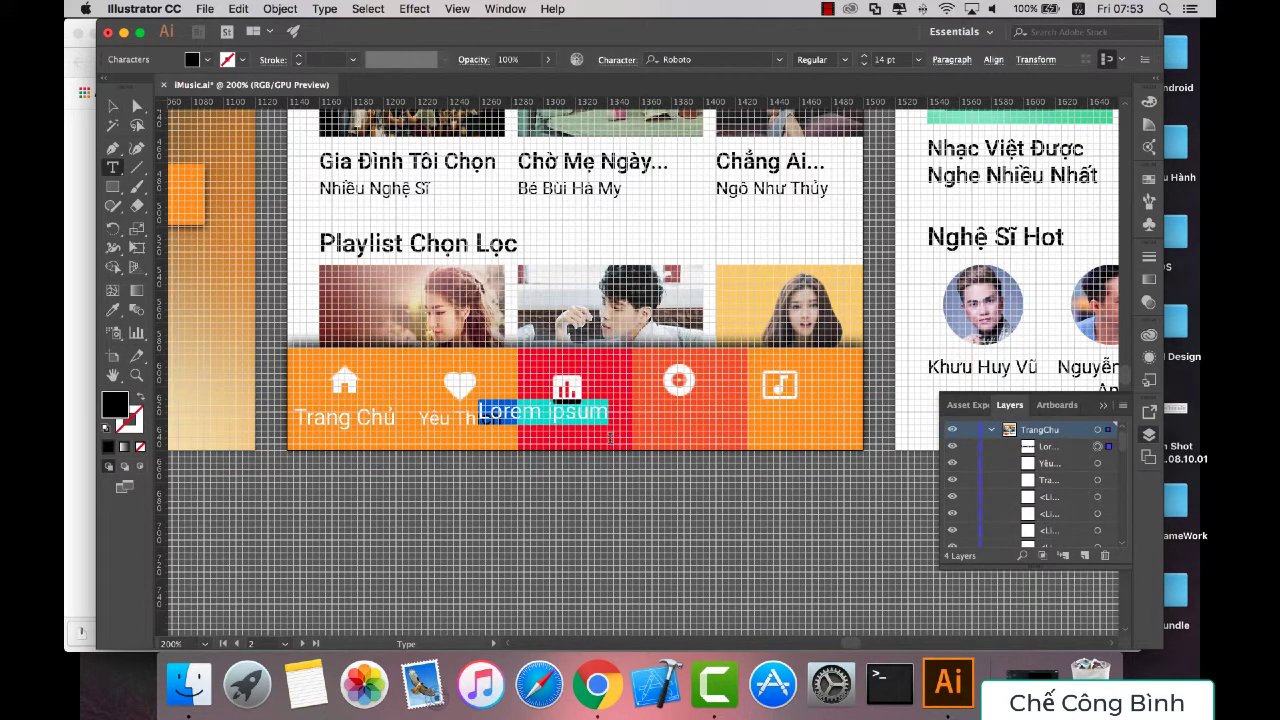
type("BXH")
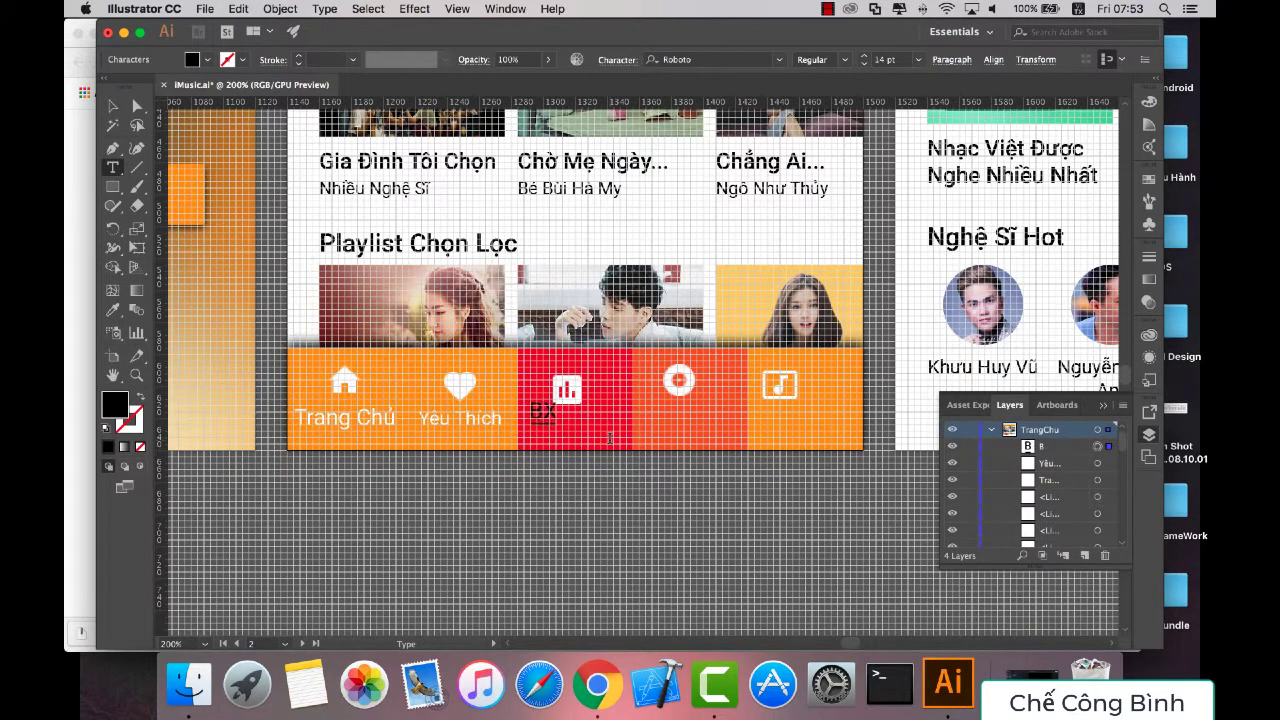
key("Escape")
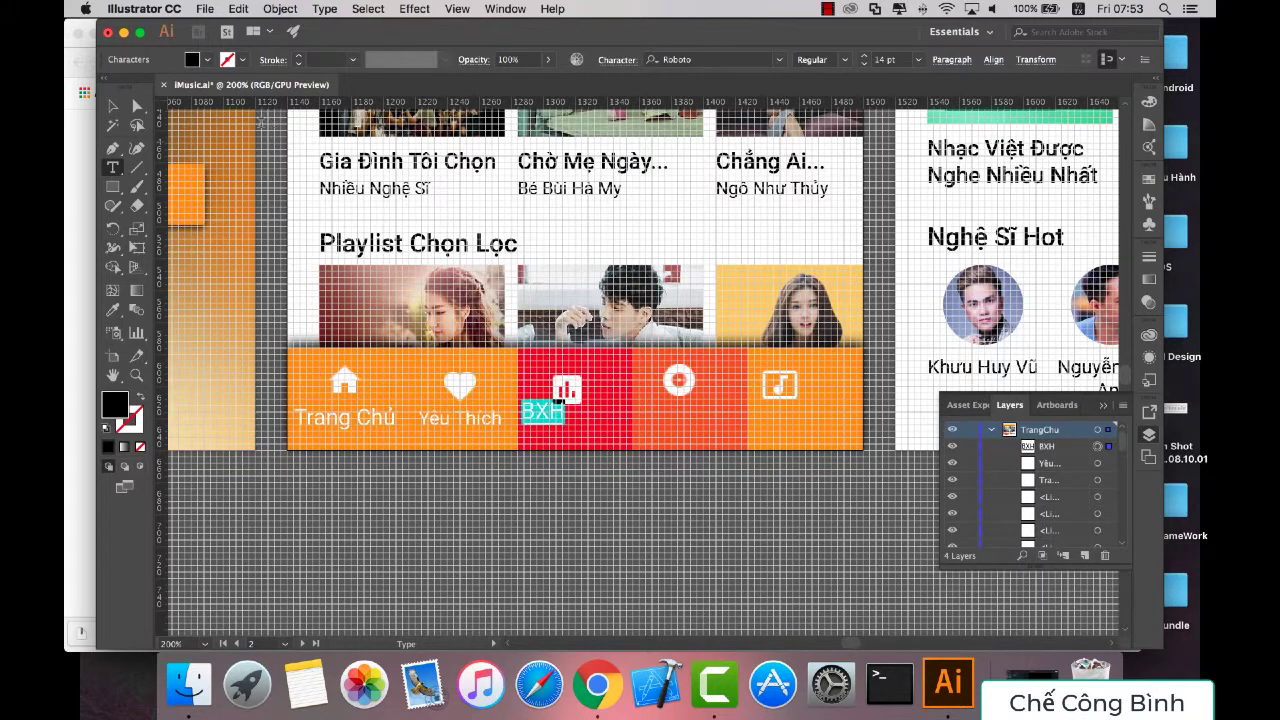
Step: Make the BXH label white, then place a new text label on the disc-icon tab
left_click(207, 60)
double_click(540, 414)
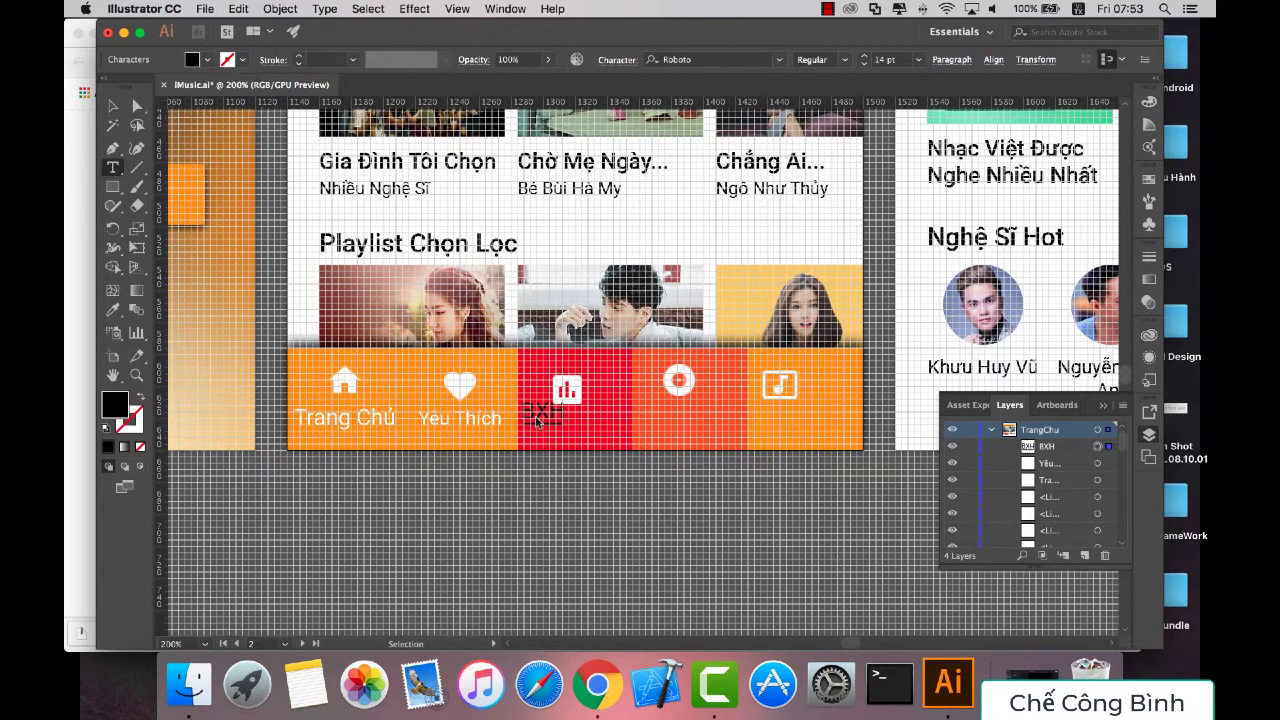
key("ctrl+a")
left_click(207, 60)
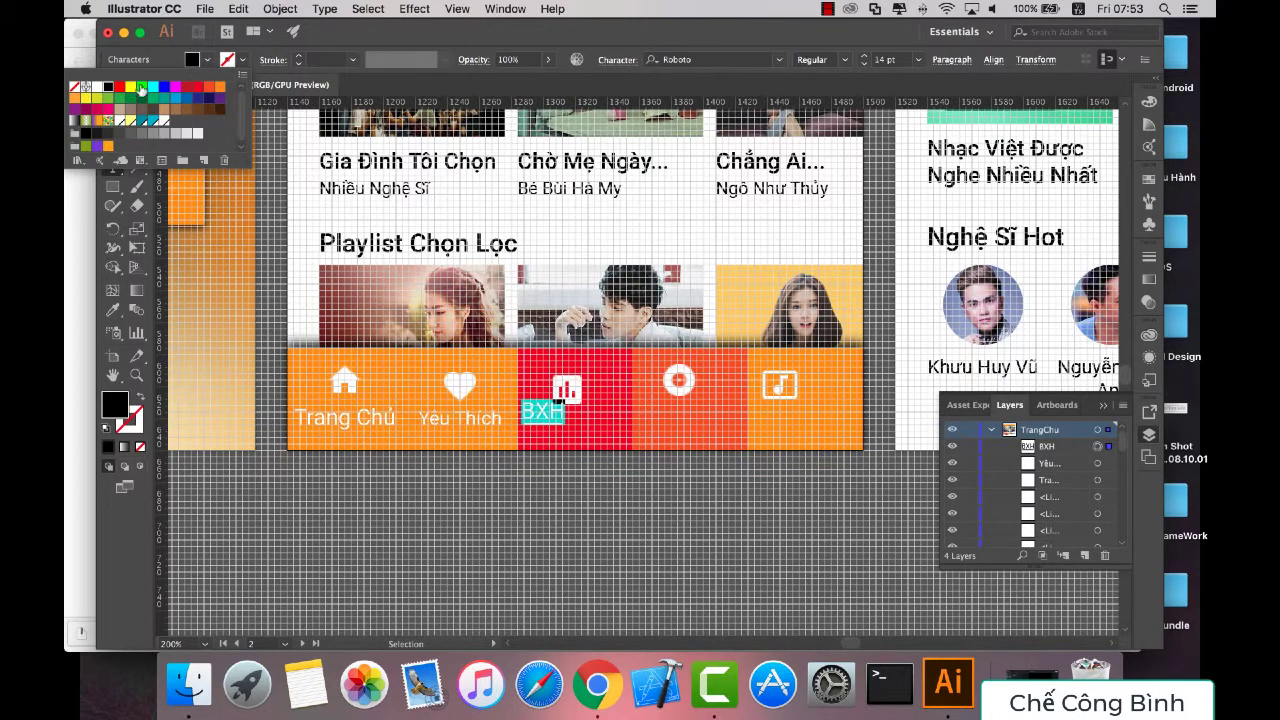
left_click(90, 86)
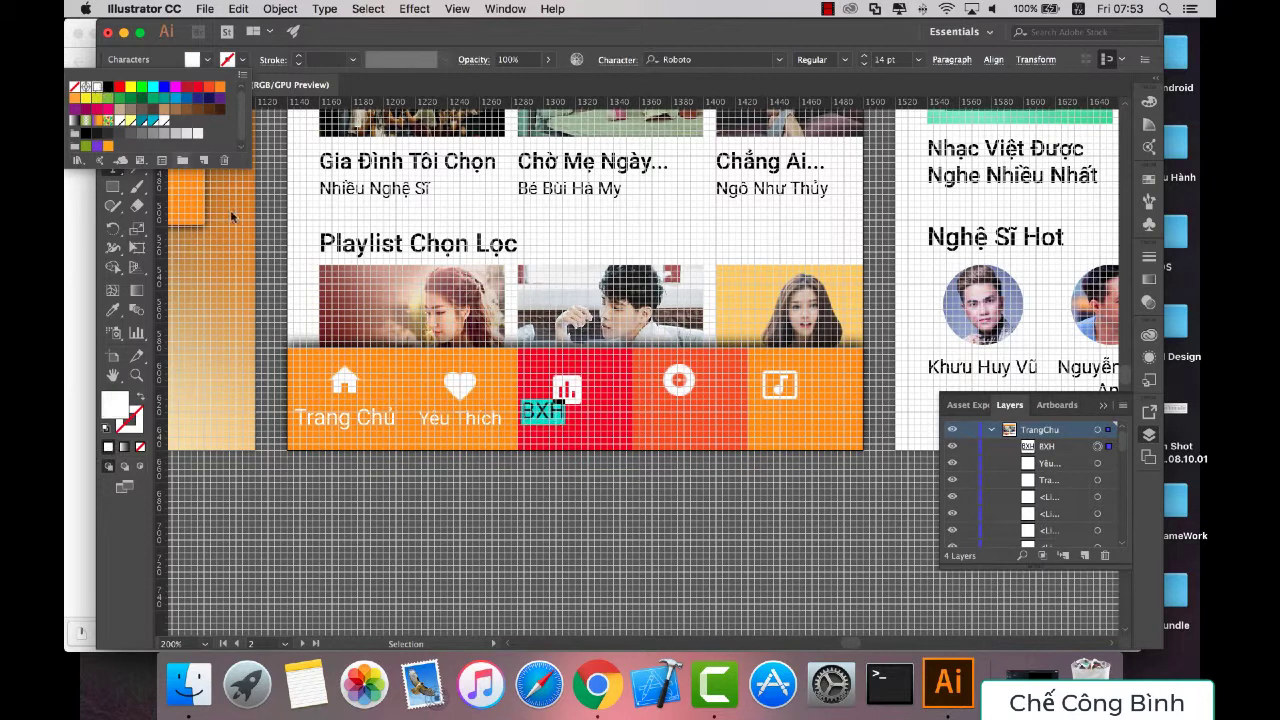
left_click(341, 487)
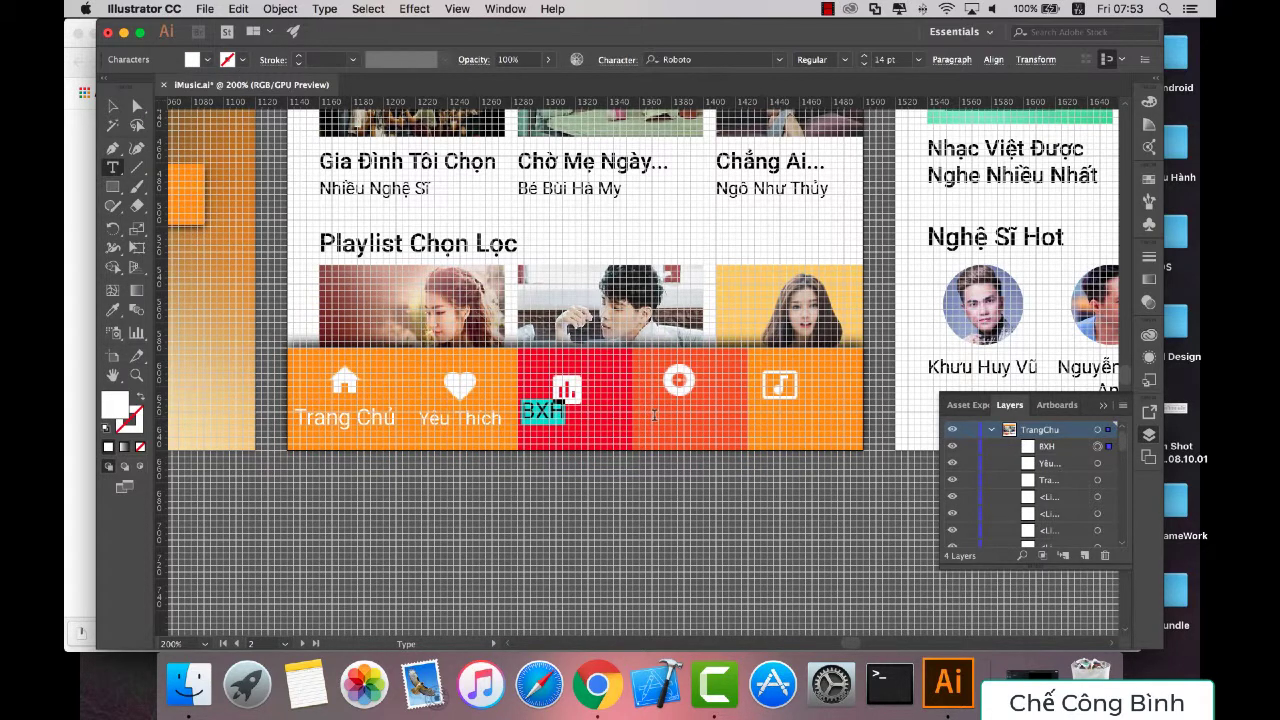
key("Escape")
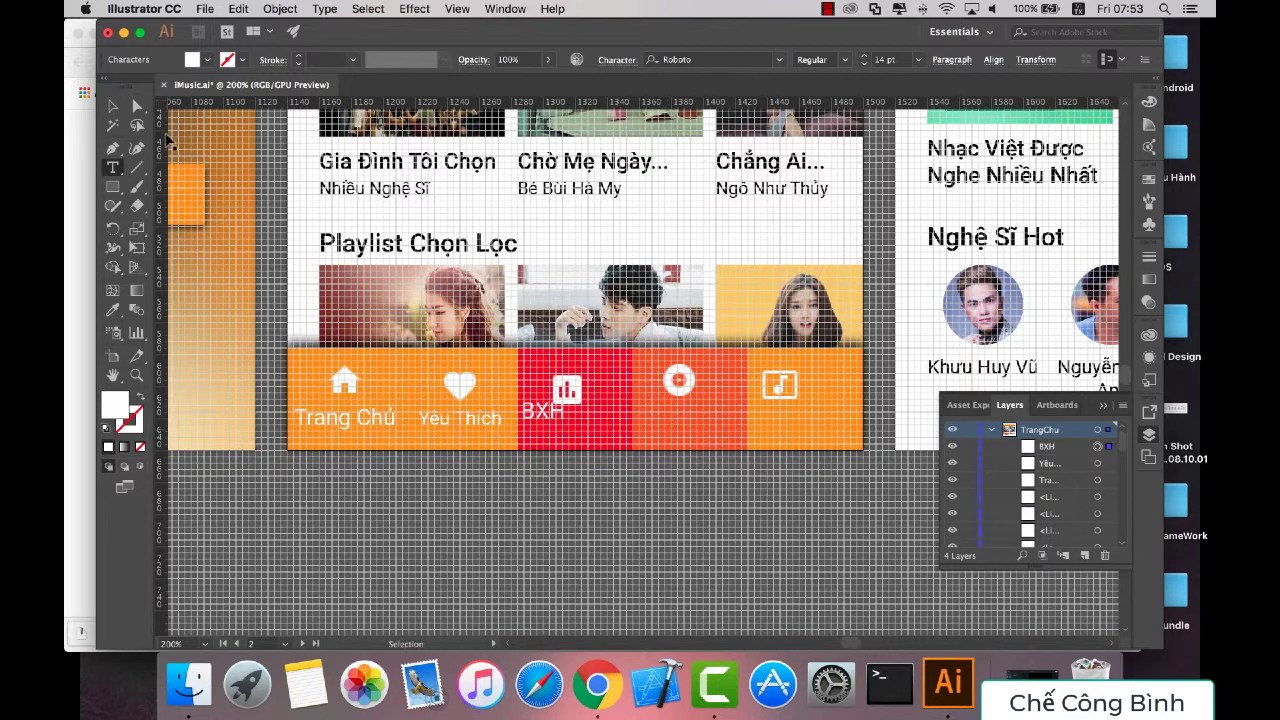
left_click(112, 166)
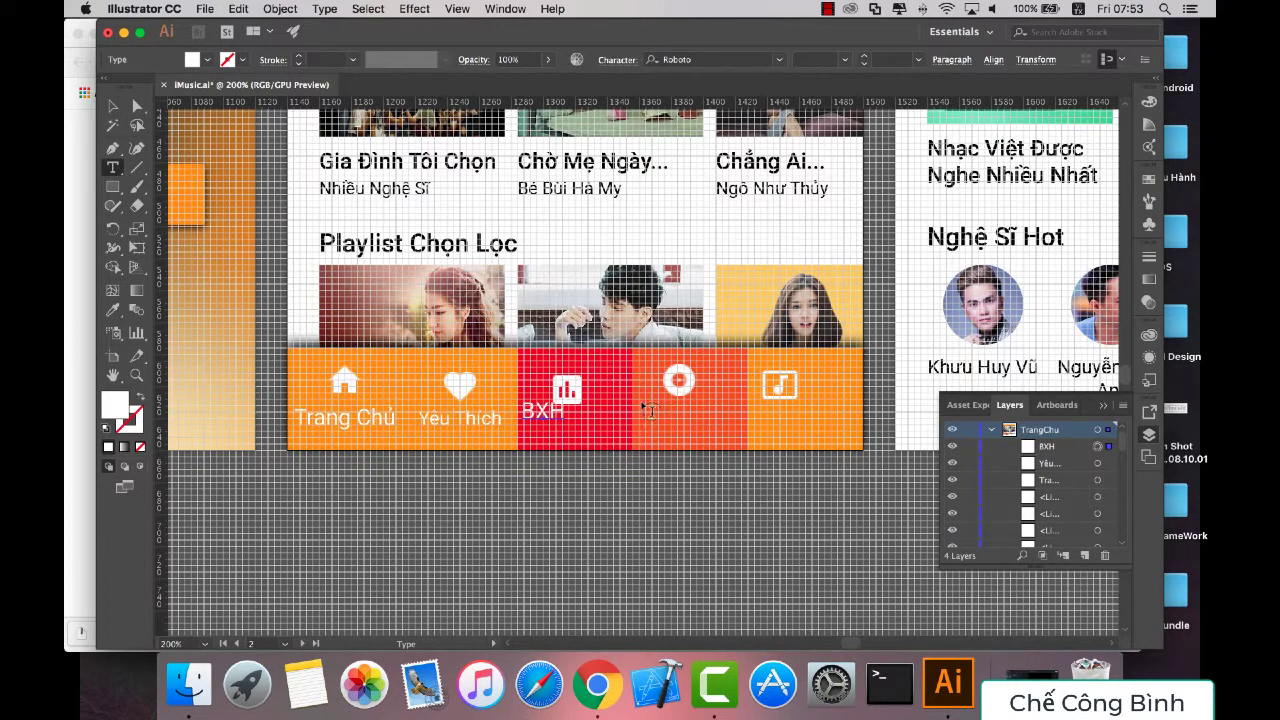
left_click(645, 410)
Step: Set the disc-tab label fill to white and type 'VIDEO'
left_click(195, 60)
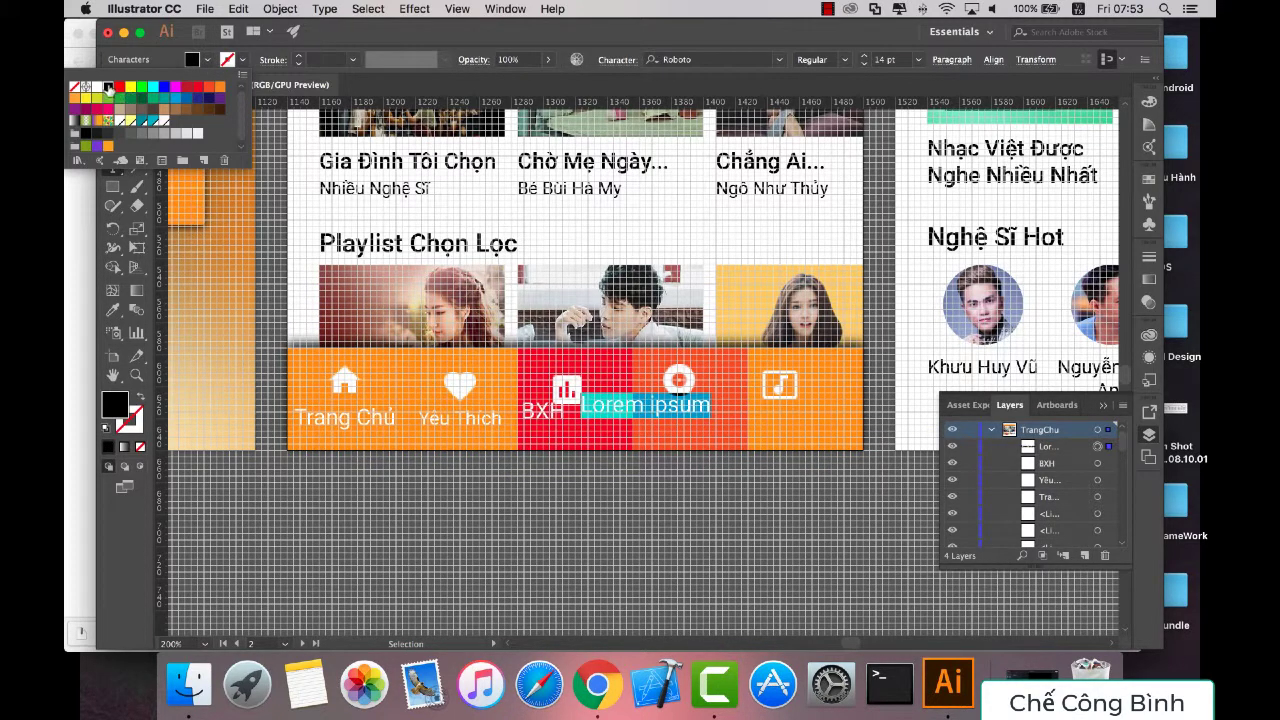
left_click(98, 88)
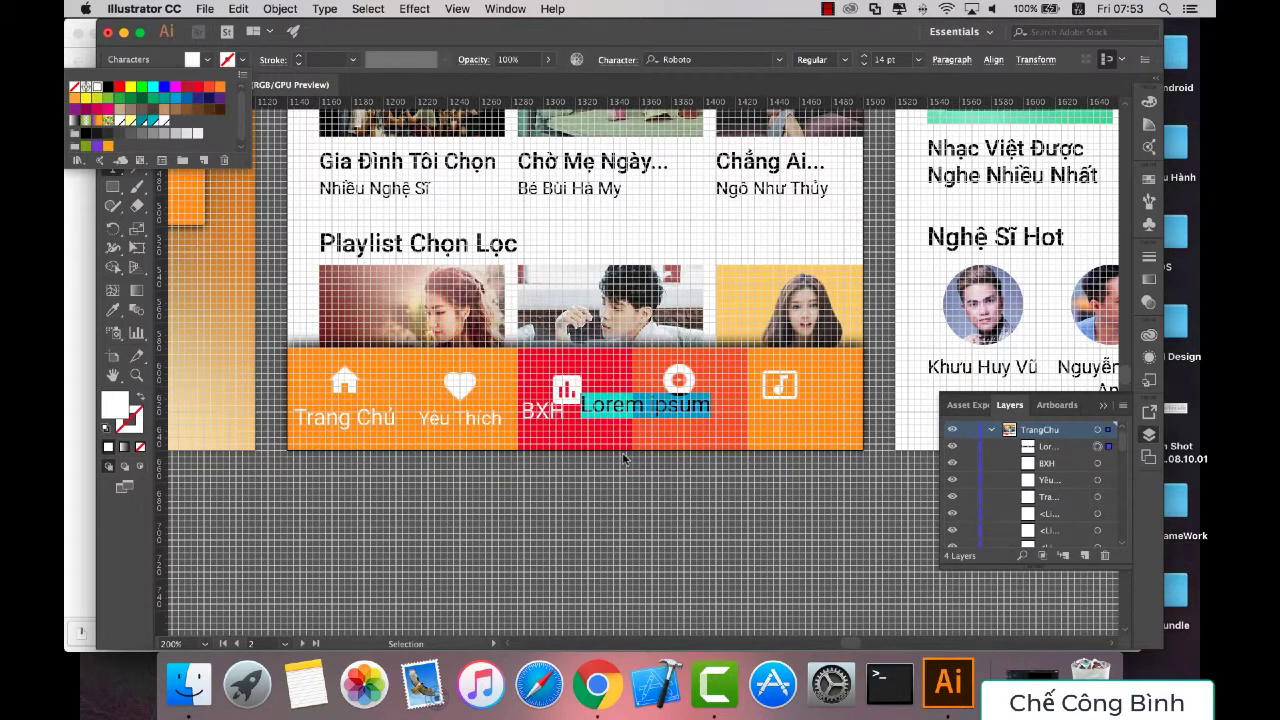
key("Escape")
type("Dia")
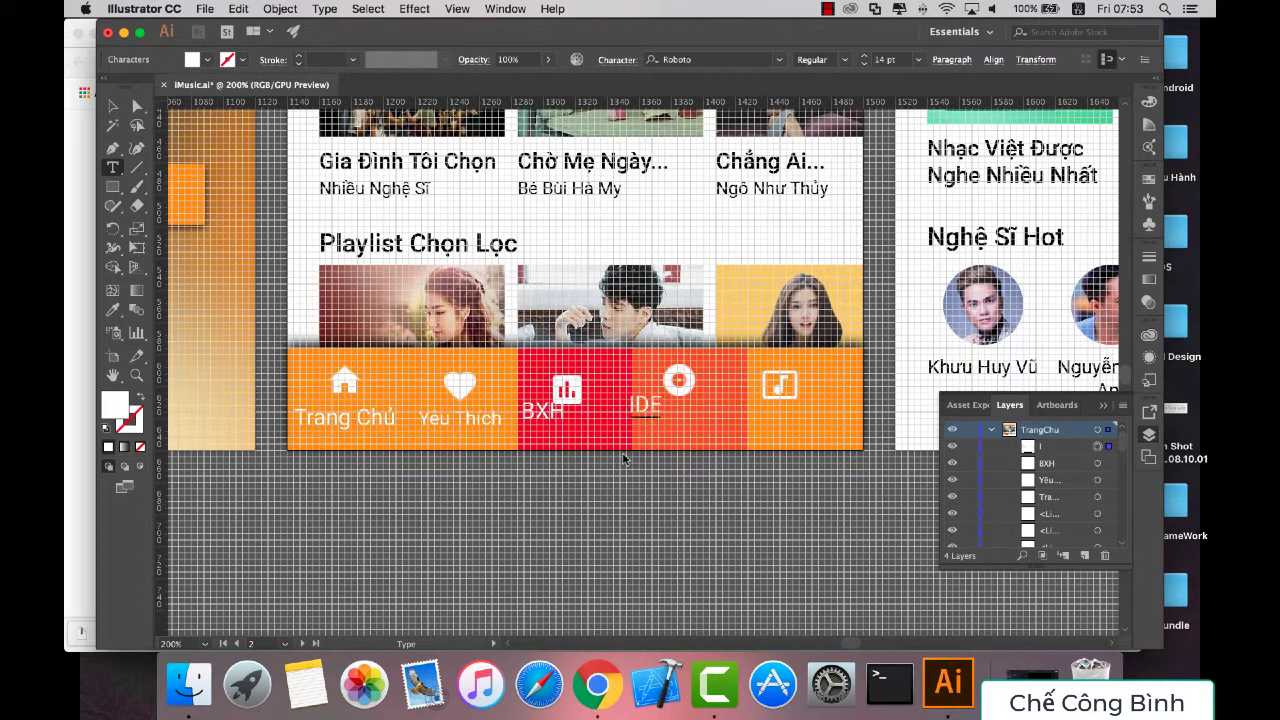
key("BackSpace")
key("BackSpace")
key("BackSpace")
type("ID")
type("EO")
key("Escape")
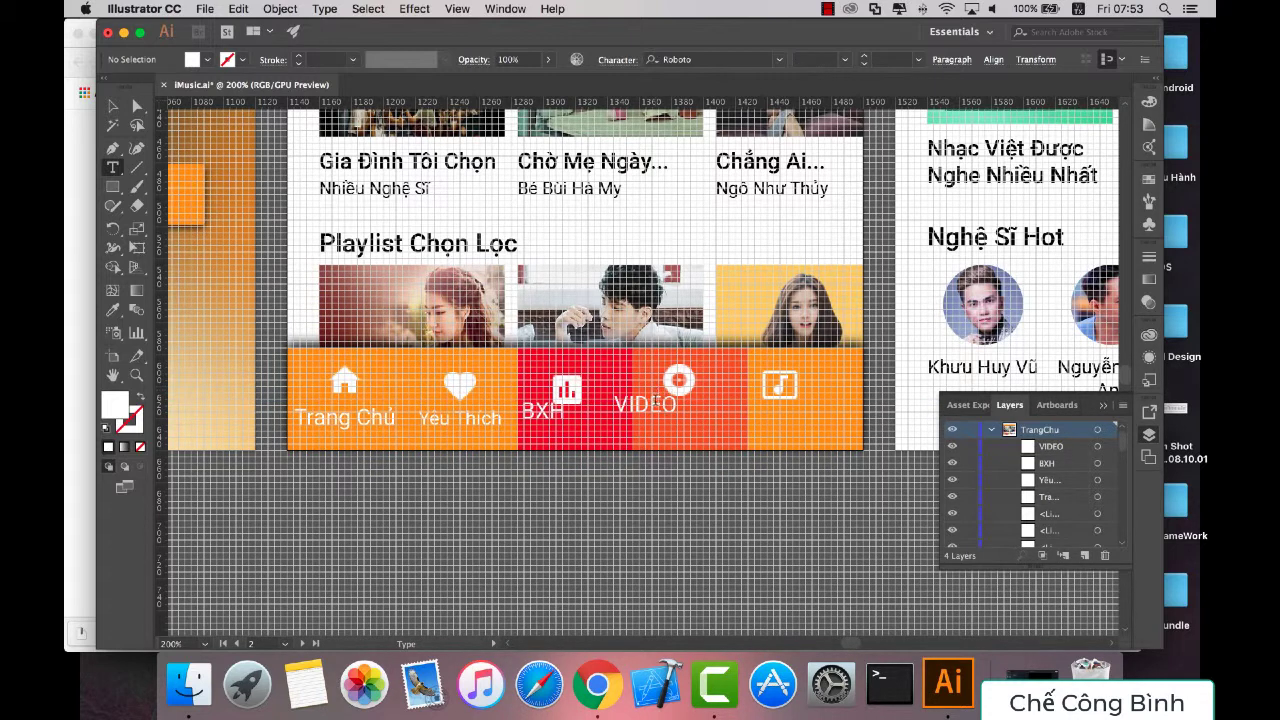
Step: Retype the disc-tab label from 'VIDEO' to 'Album'
key("ctrl+a")
left_click(112, 106)
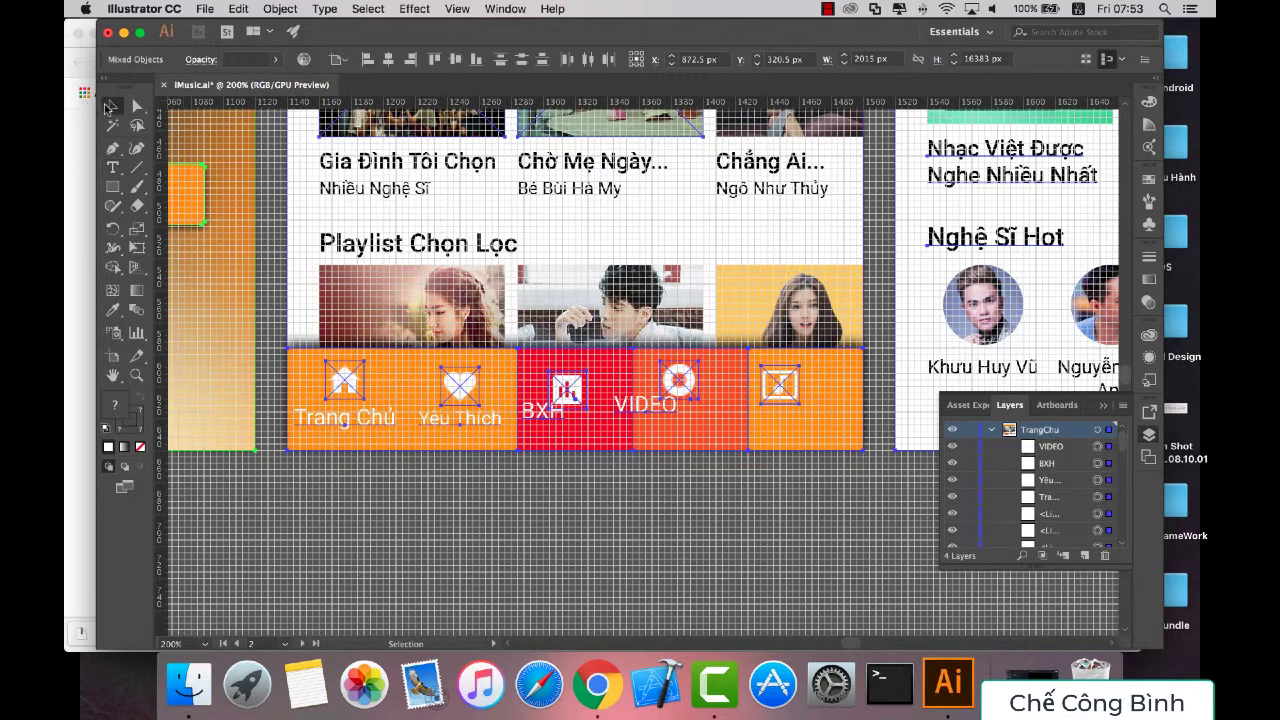
left_click(690, 512)
double_click(667, 408)
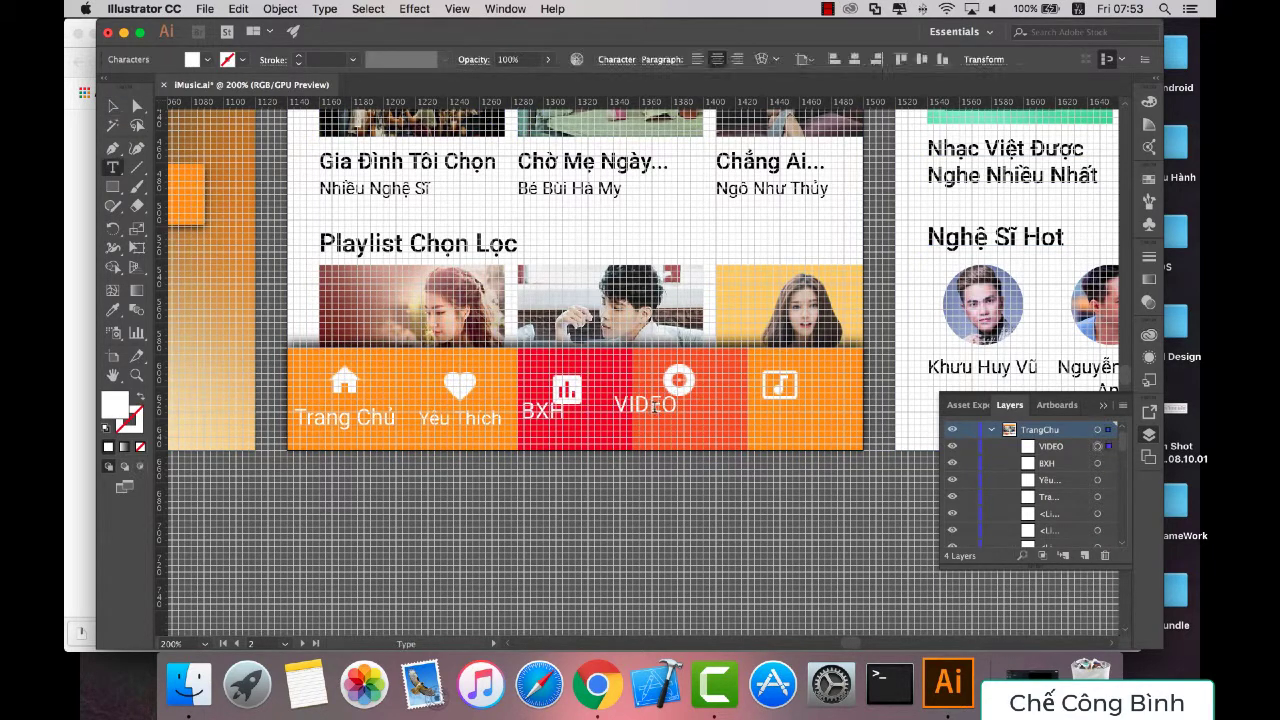
key("ctrl+a")
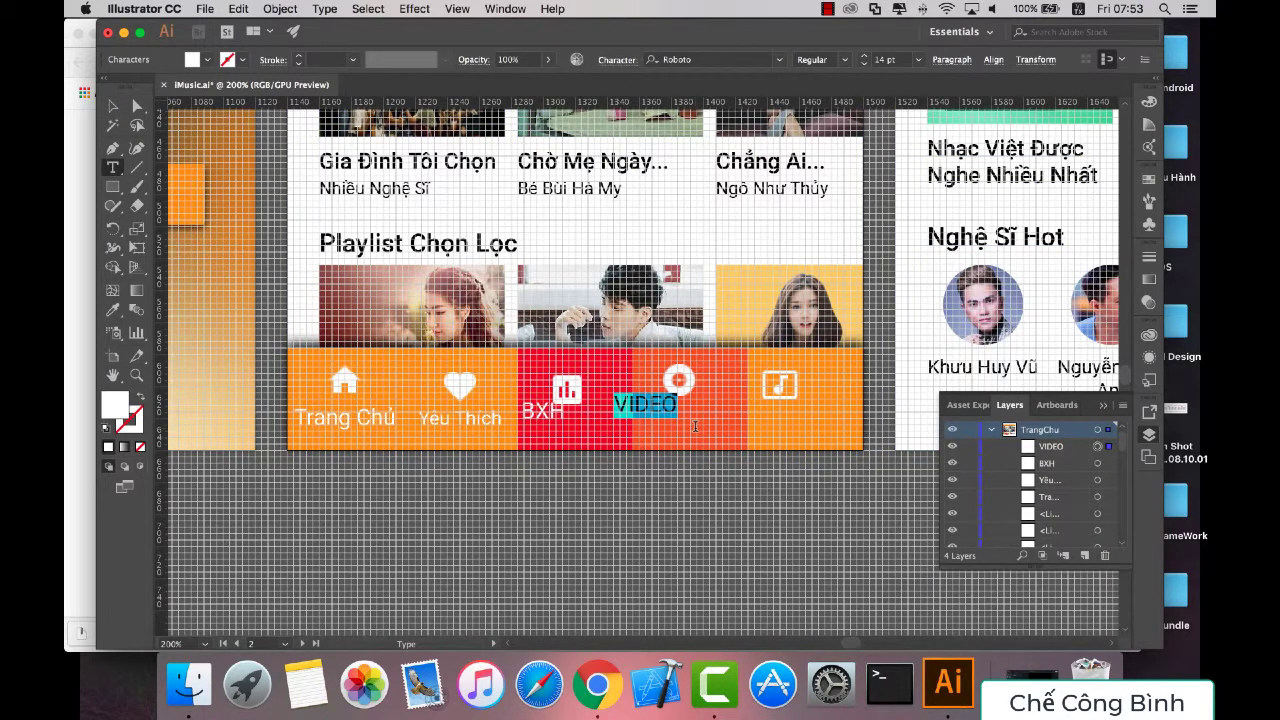
type("Alb")
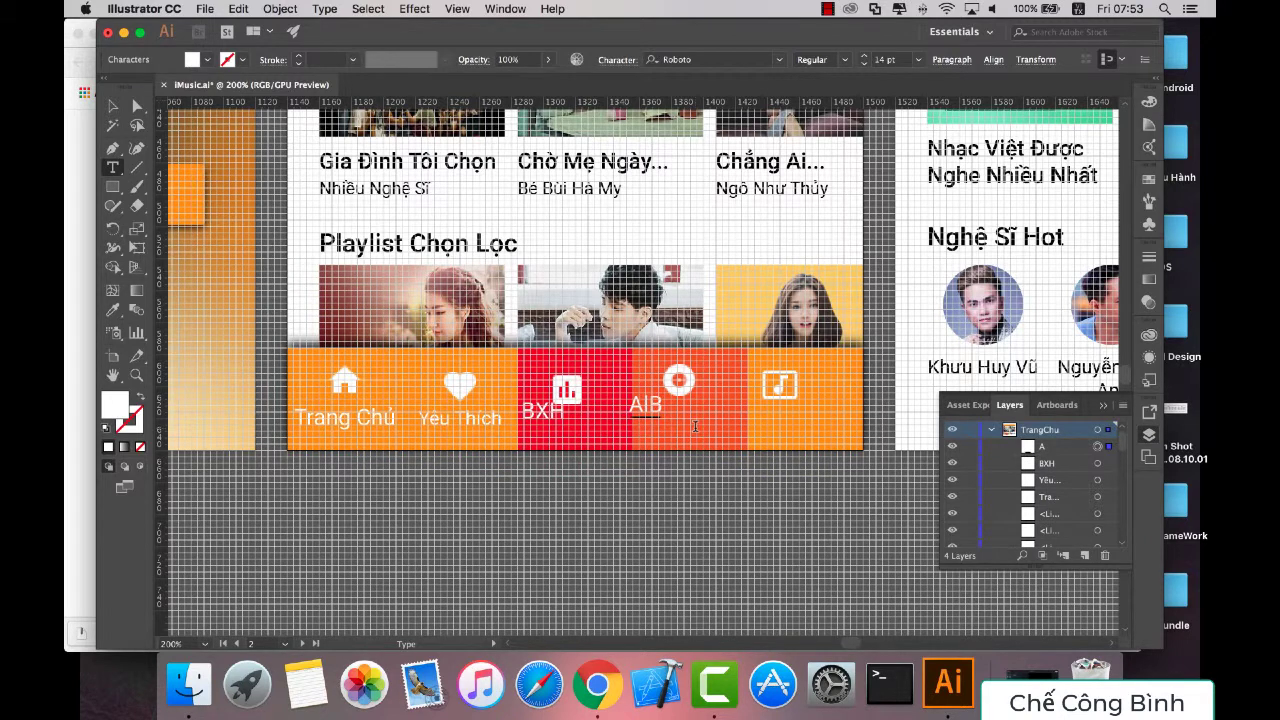
type("um")
left_click(113, 106)
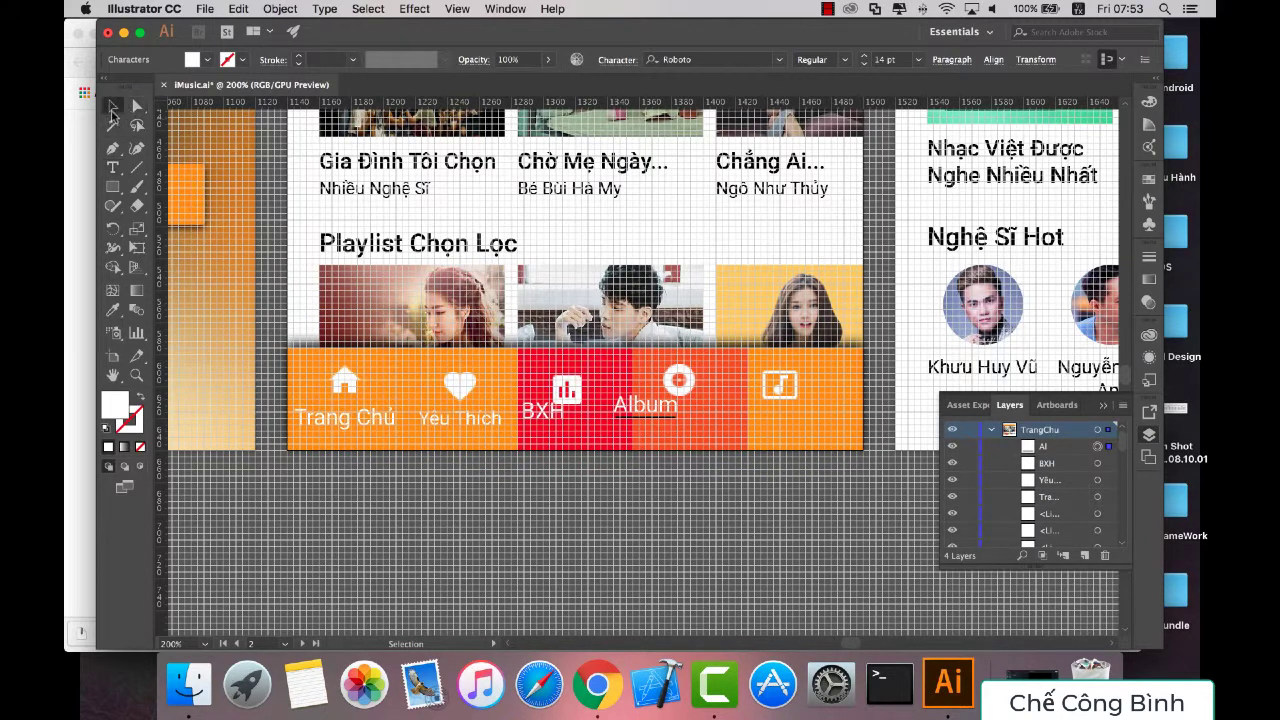
left_click(360, 418)
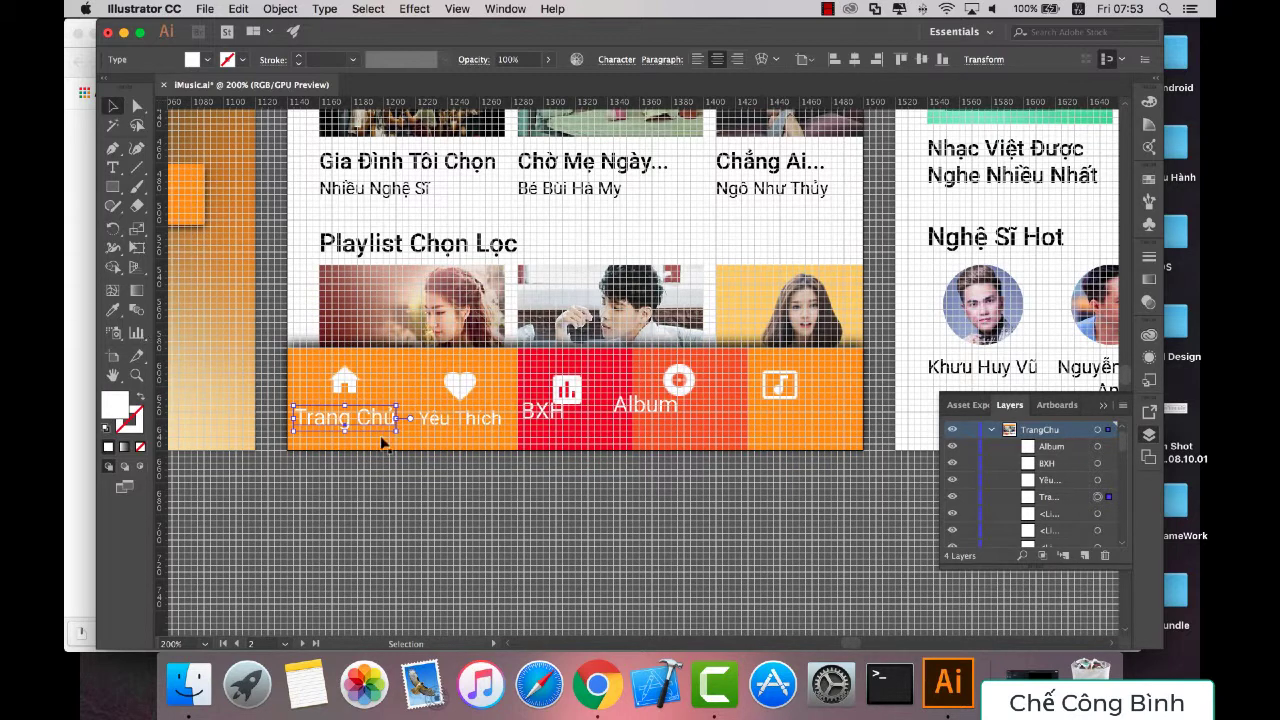
Step: Capitalise the home label so it reads 'Trang Chủ'
double_click(377, 422)
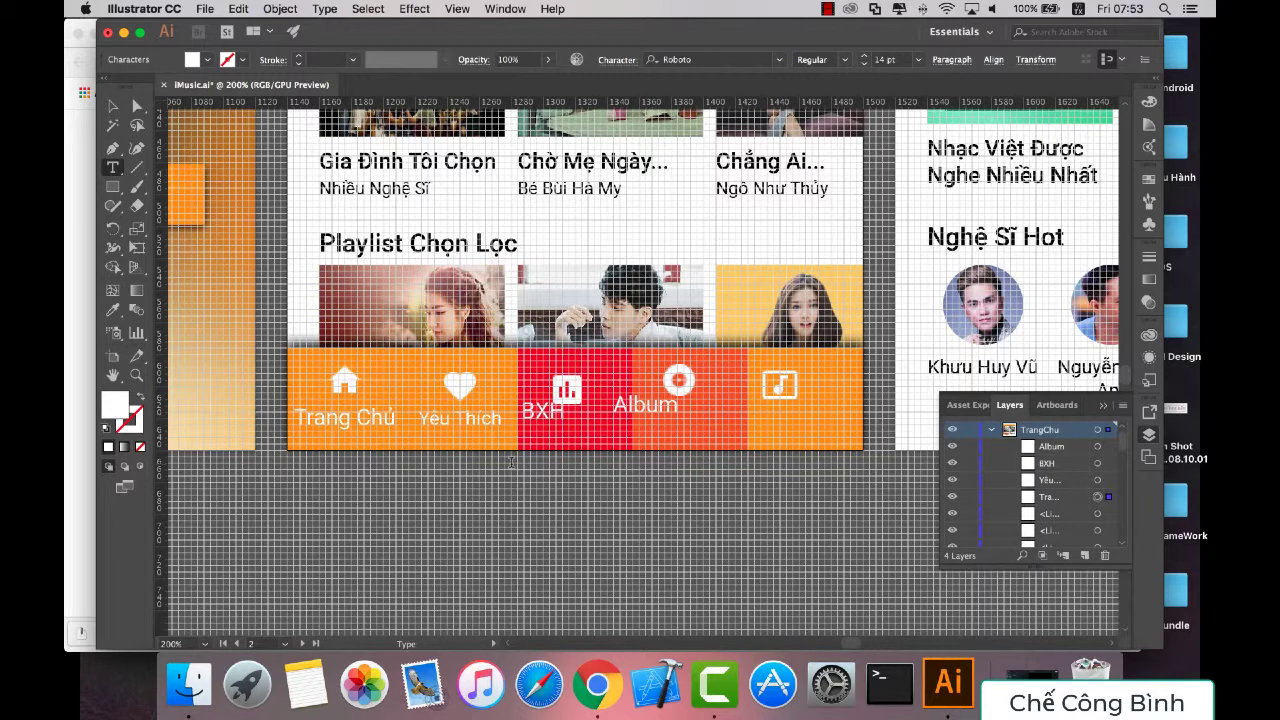
key("BackSpace")
type("c")
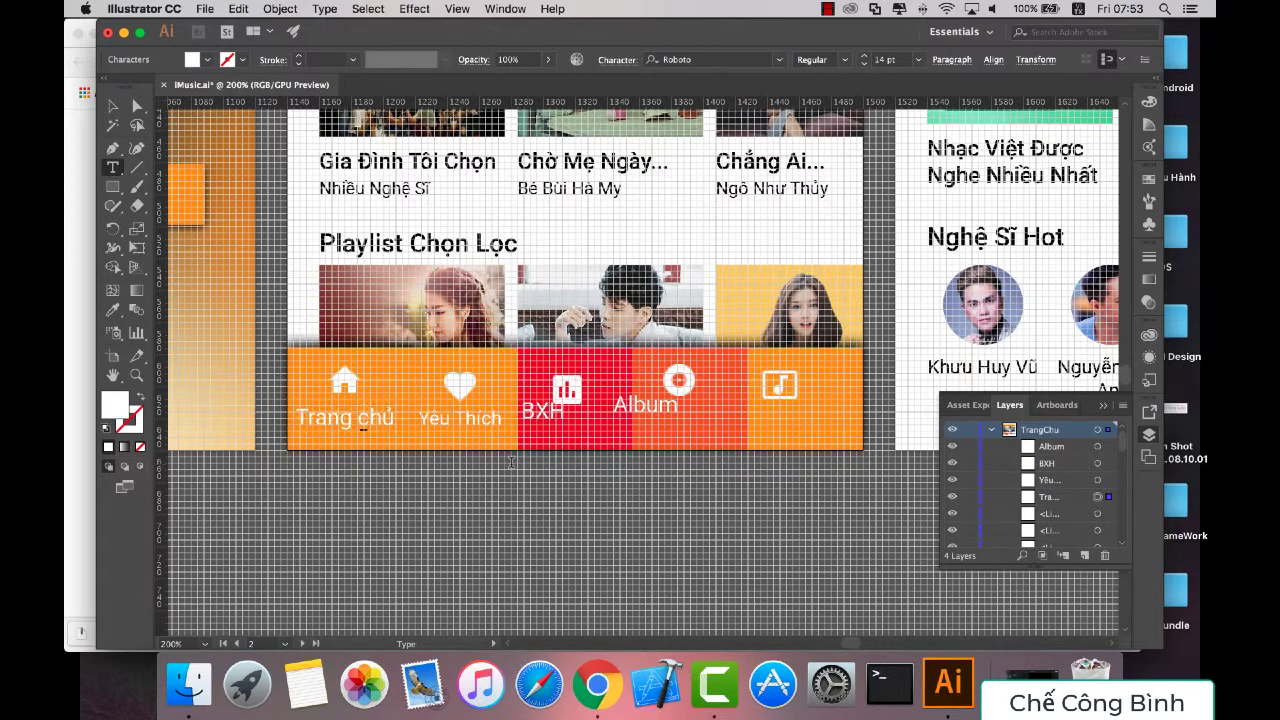
key("BackSpace")
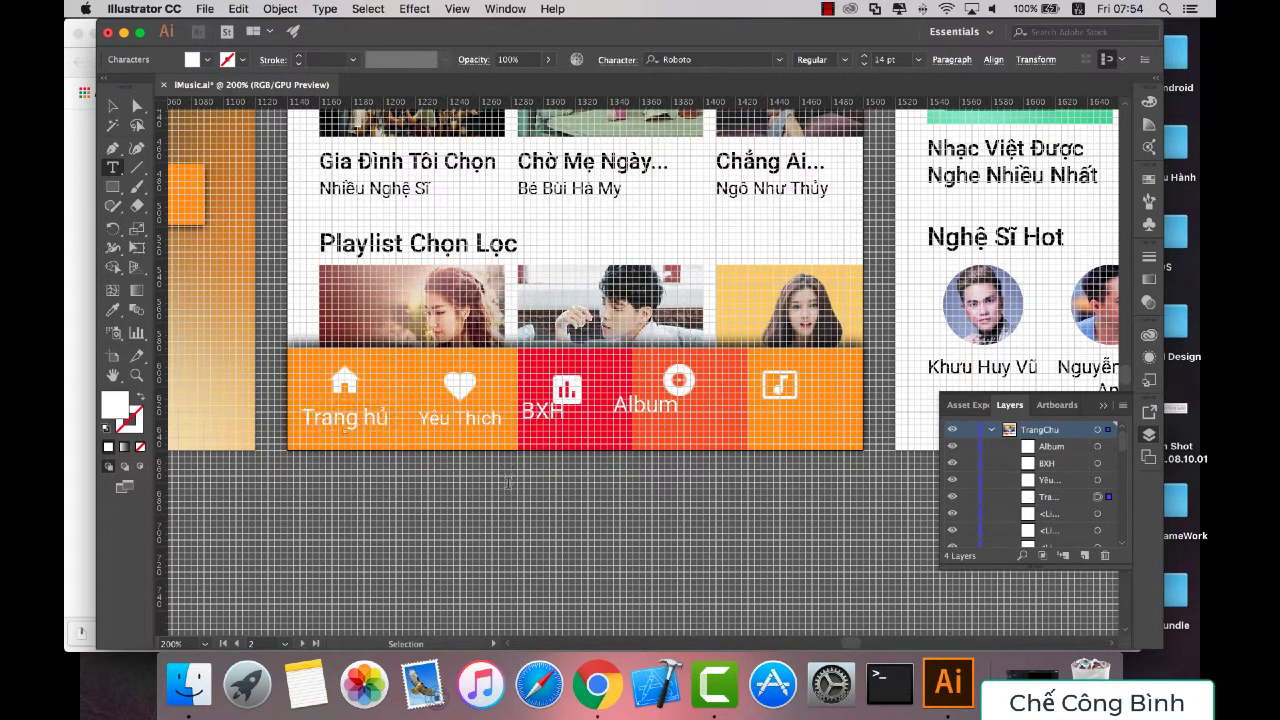
type("C")
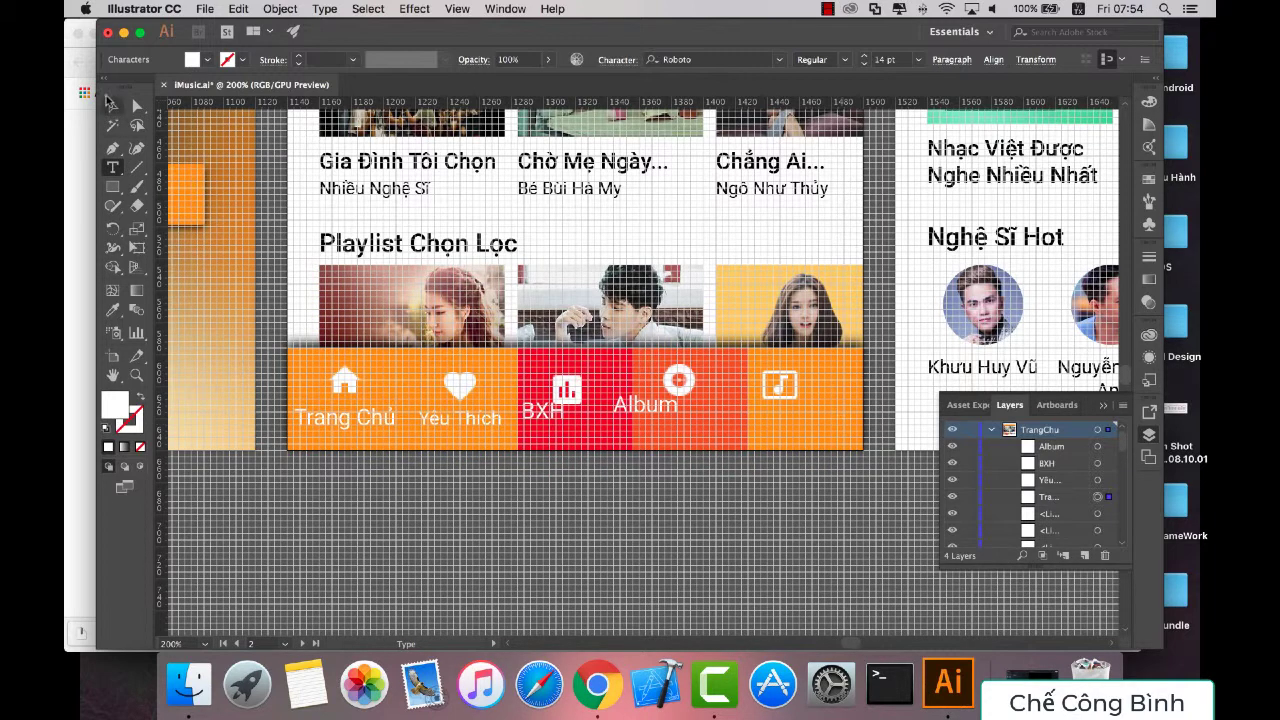
Step: Add a white 'Video' label under the music-note icon
left_click(776, 418)
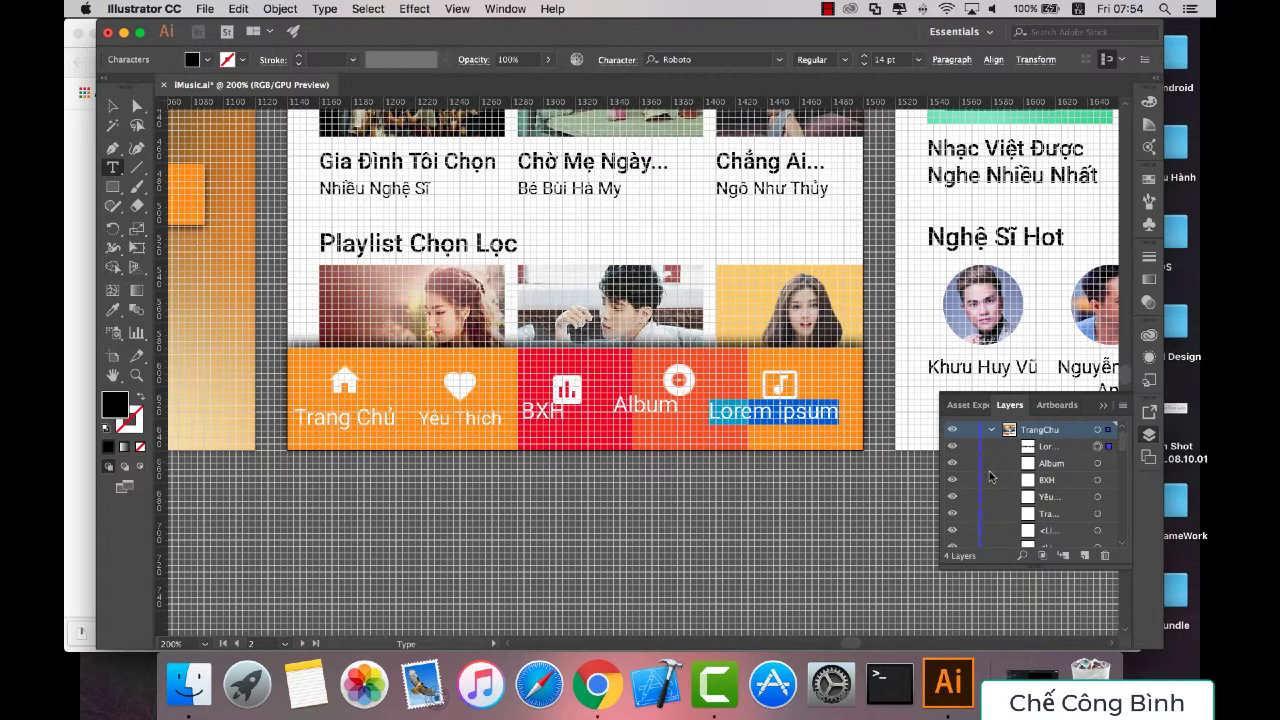
type("Video")
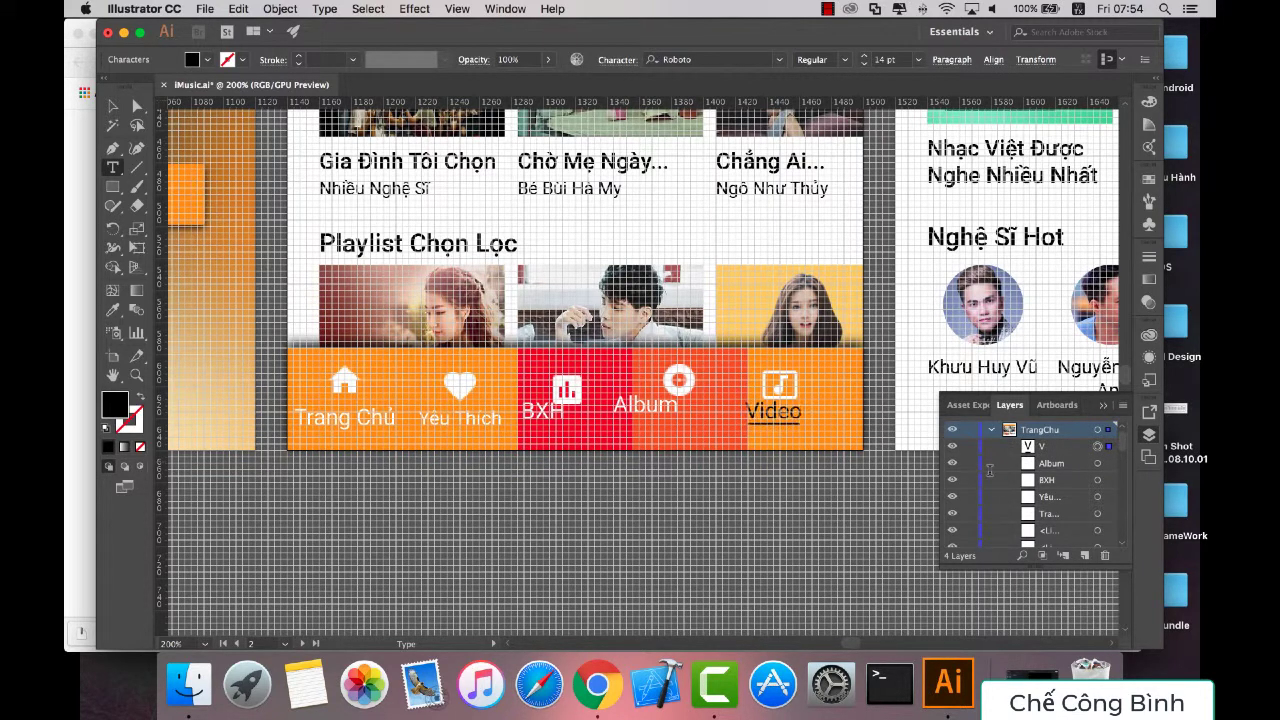
key("super+a")
key("Escape")
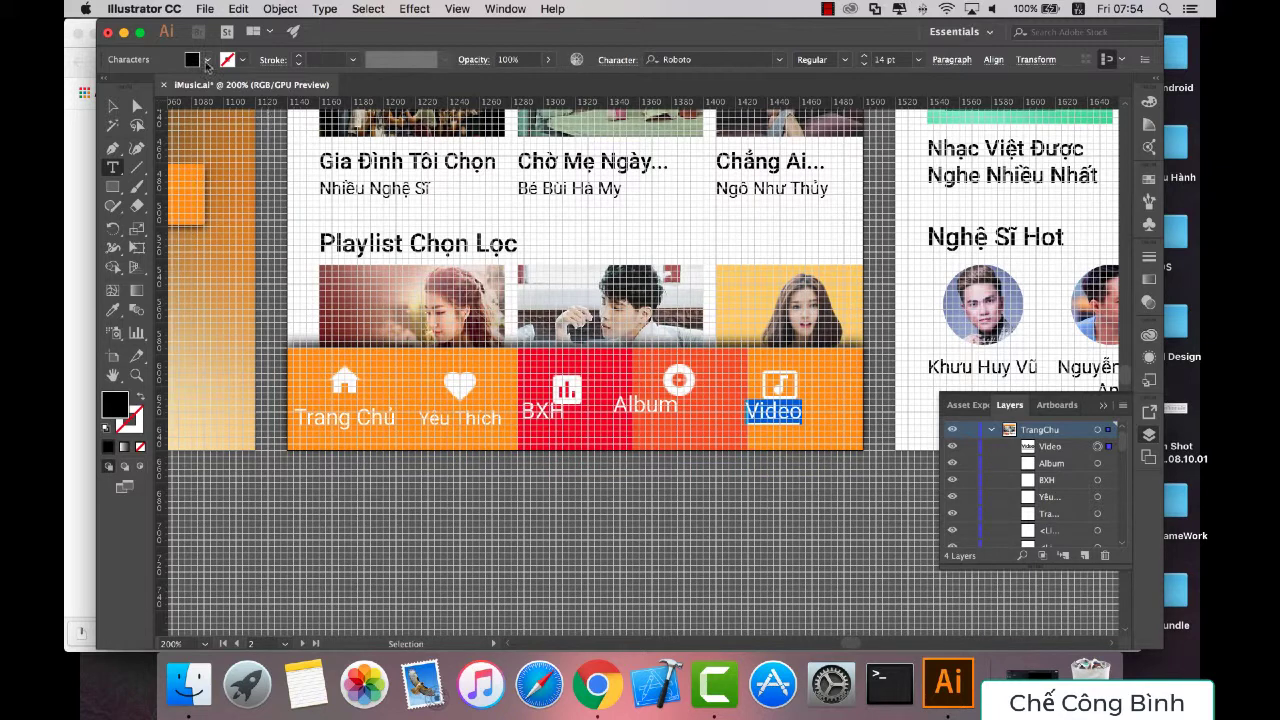
left_click(207, 59)
left_click(786, 425)
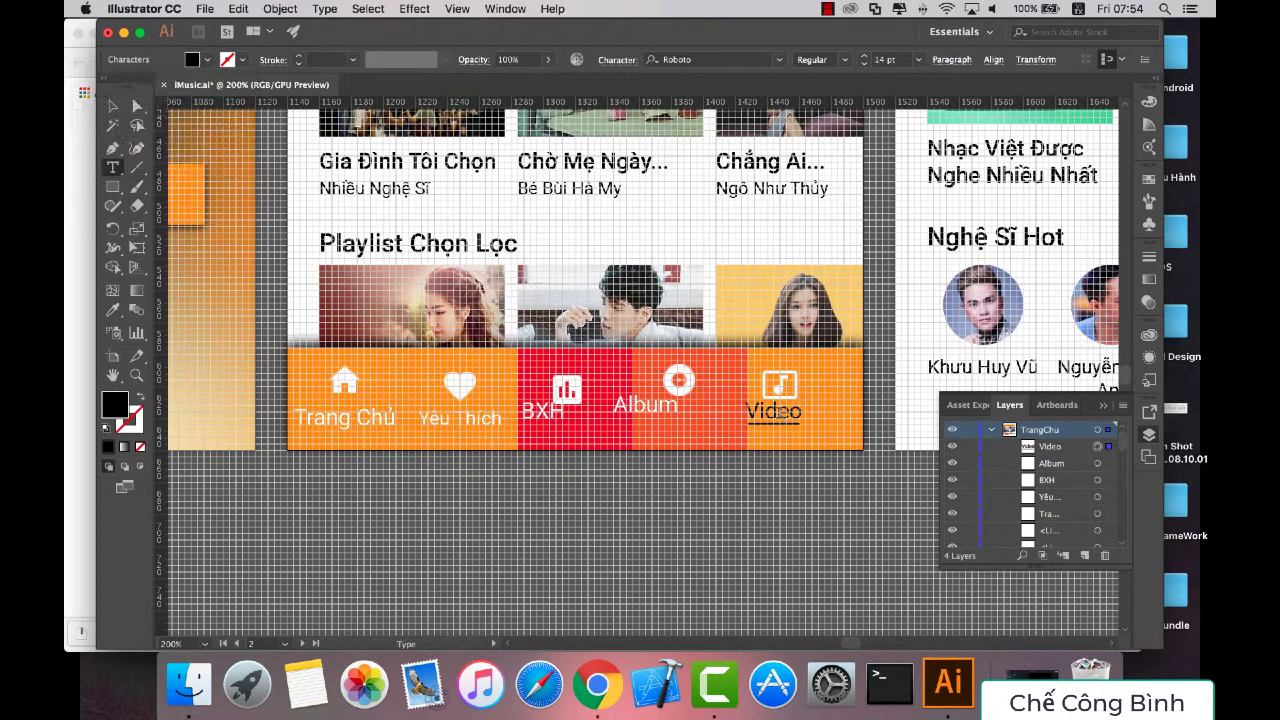
double_click(786, 425)
left_click(207, 59)
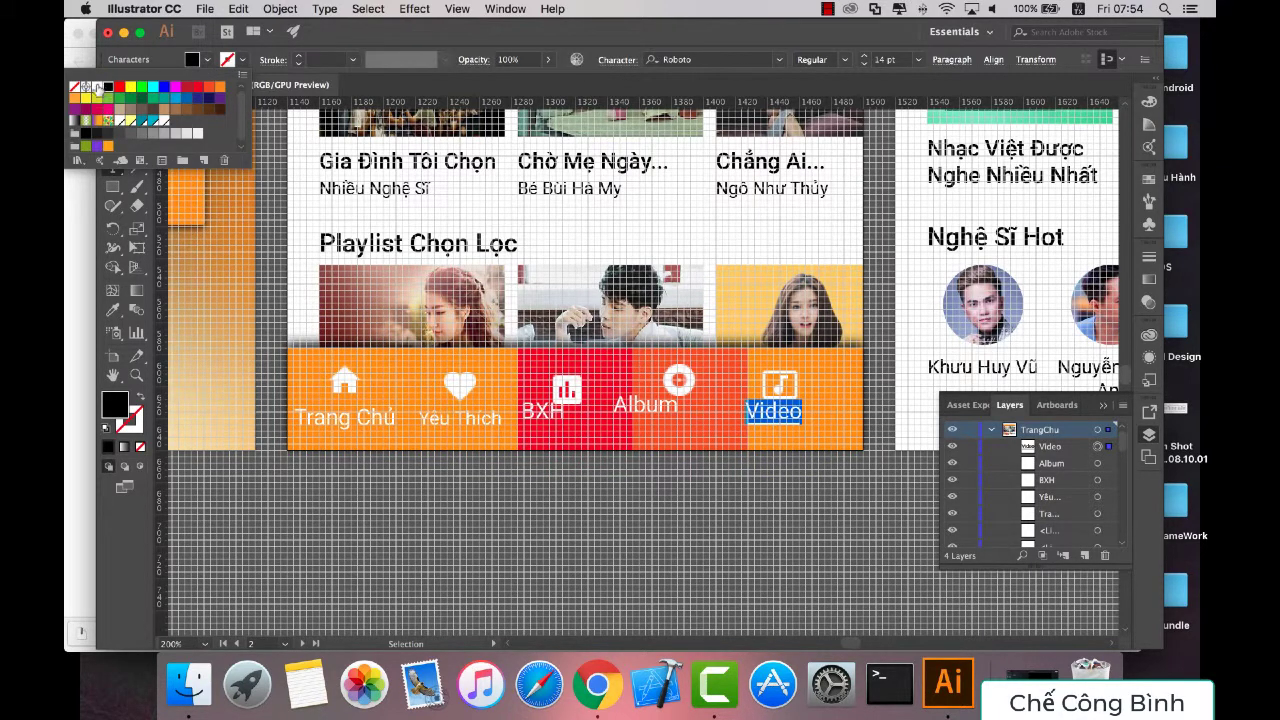
left_click(97, 87)
left_click(112, 105)
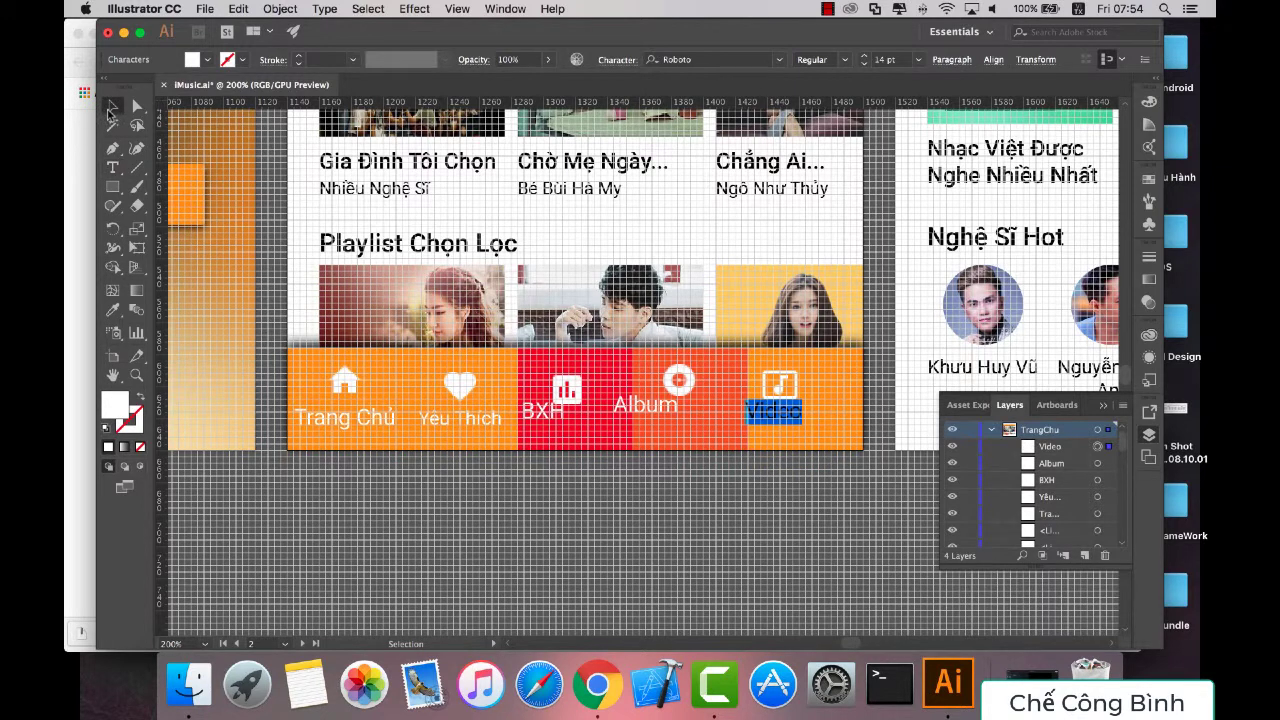
left_click(566, 388)
Step: Horizontally centre the BXH label under its chart icon and move it down
left_click(530, 414, "shift")
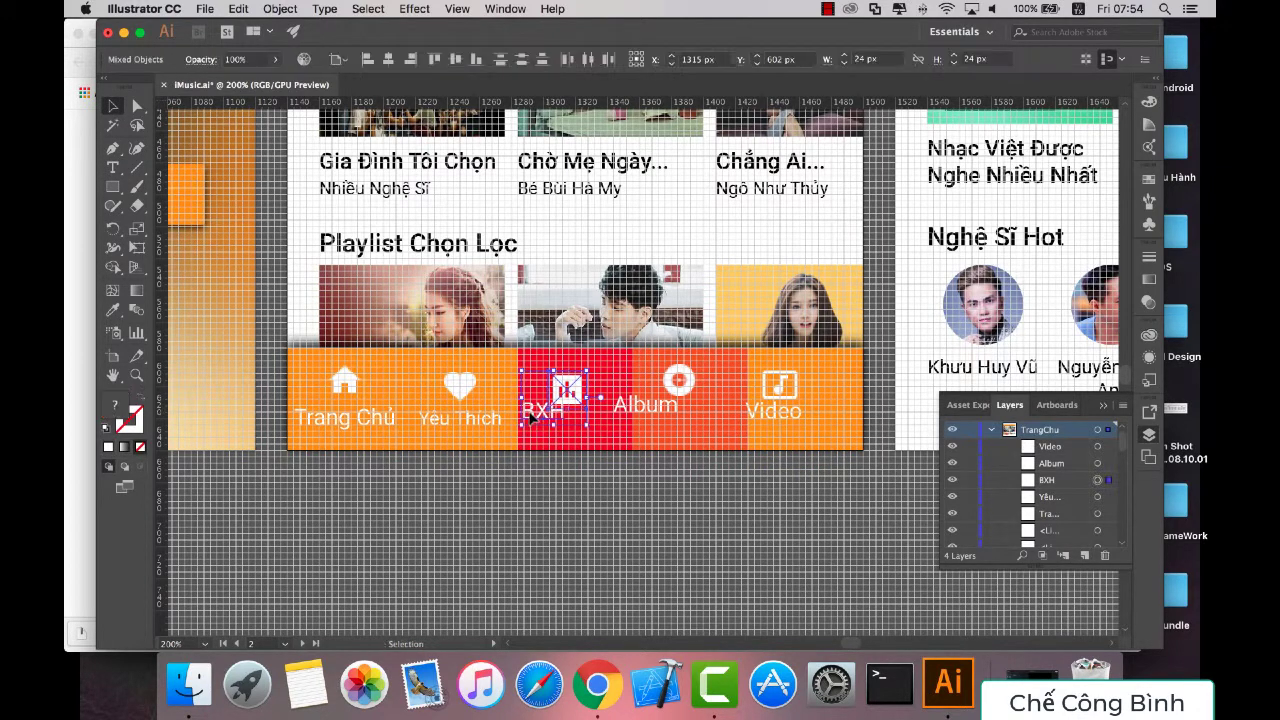
left_click(388, 60)
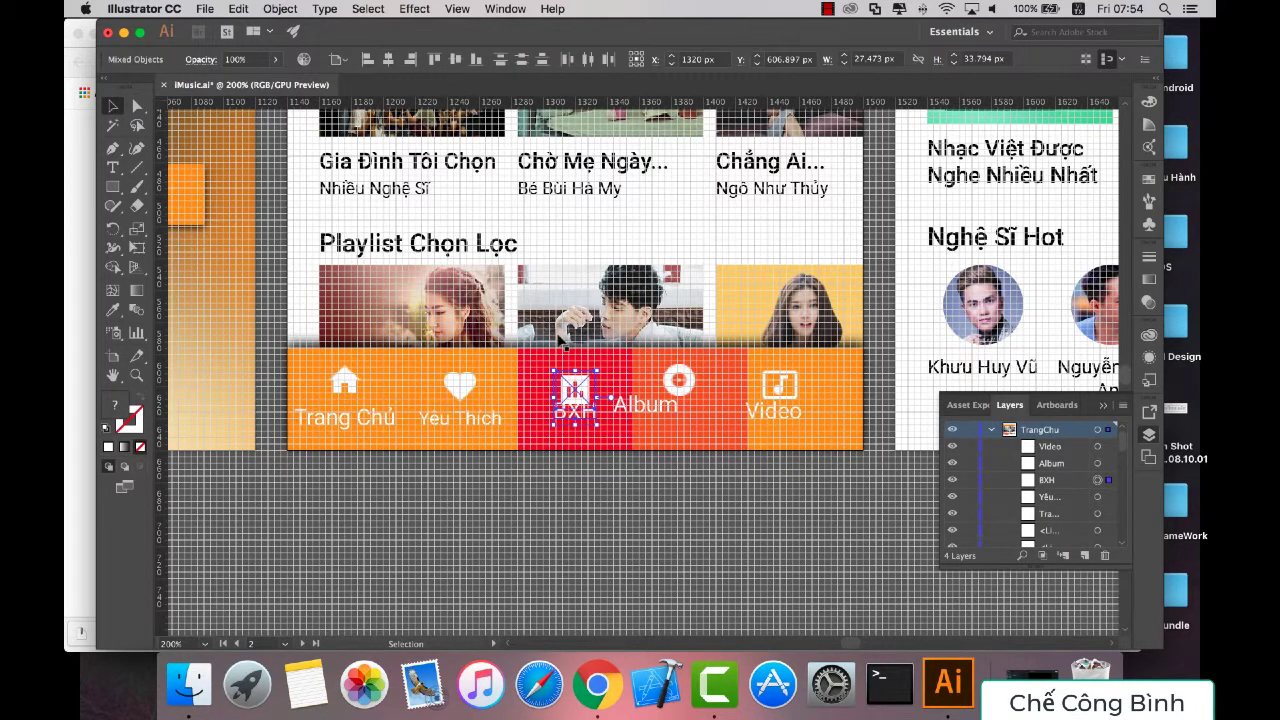
left_click(494, 531)
left_click(562, 428)
key("shift+Down")
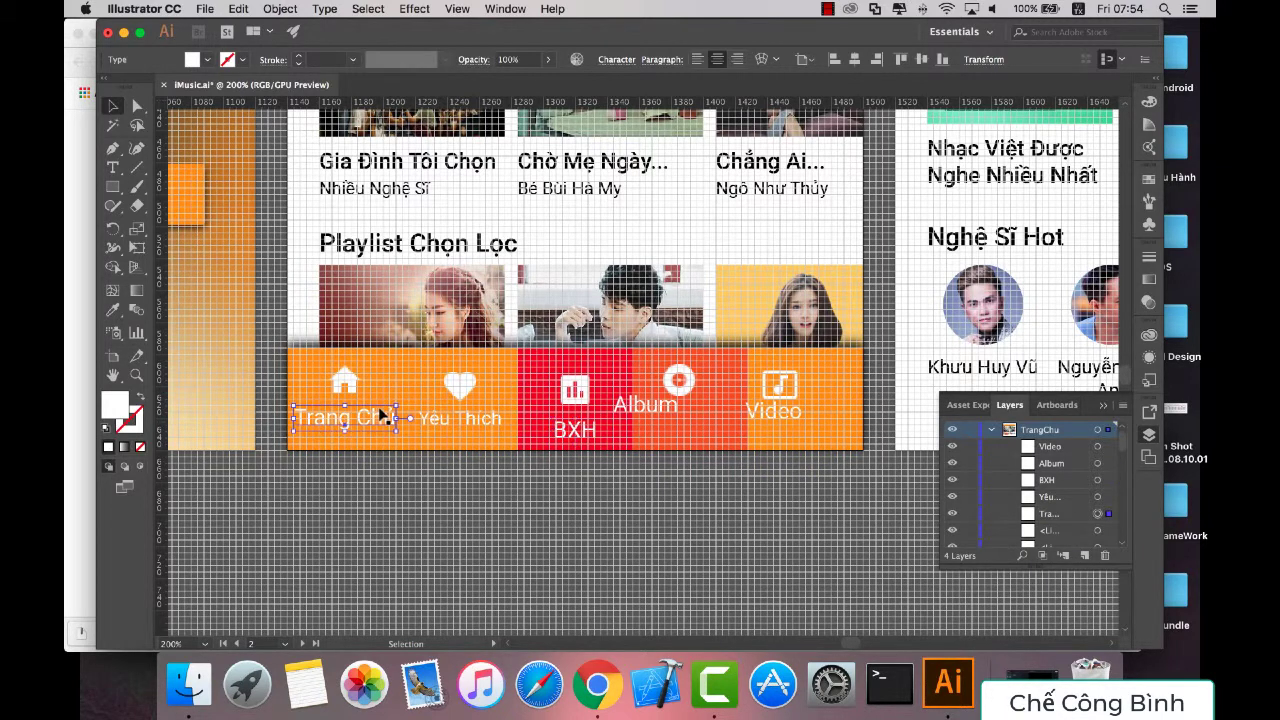
Step: Nudge the Trang Chủ icon and label down together
left_click_drag(310, 438, 396, 372)
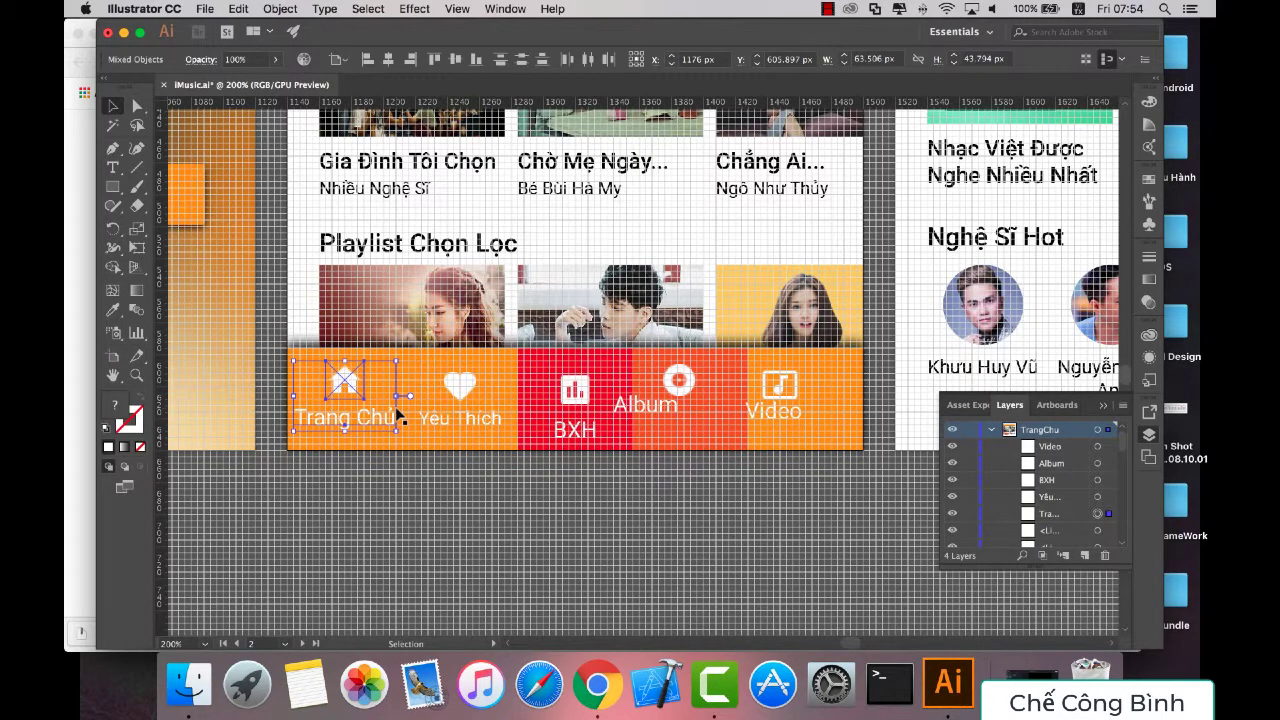
key("Down")
key("Down")
key("Down")
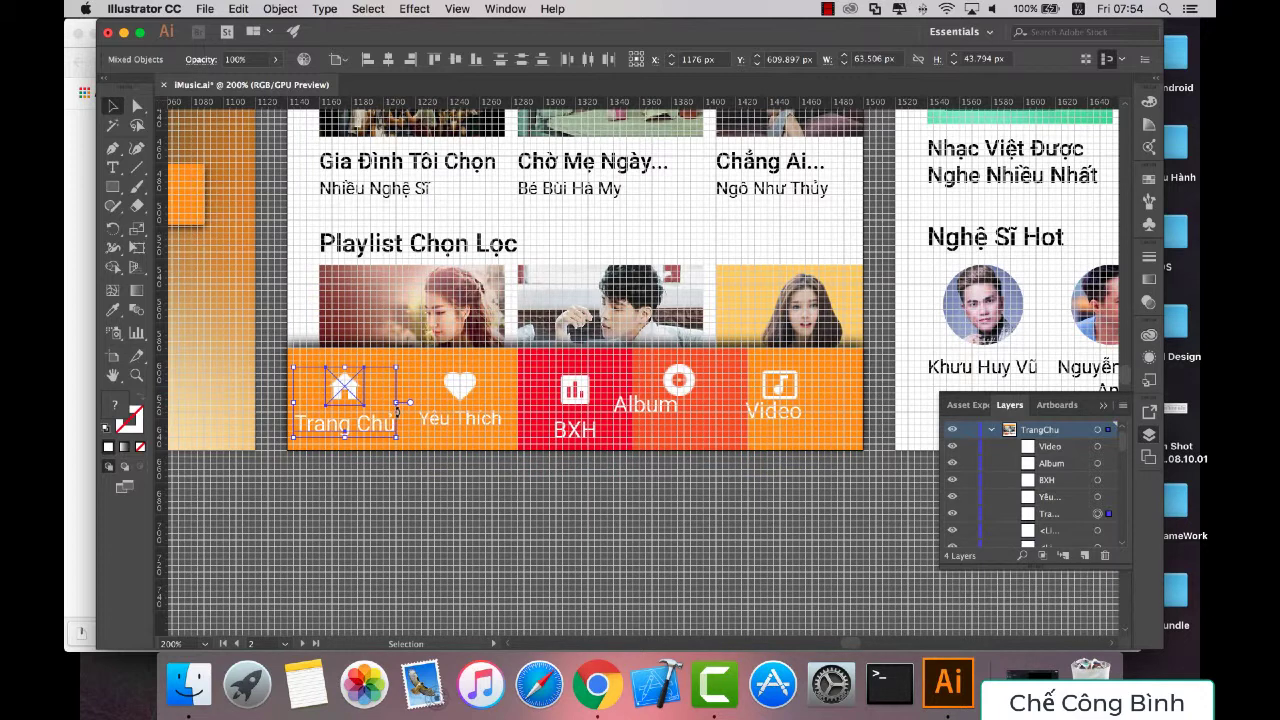
left_click(454, 400)
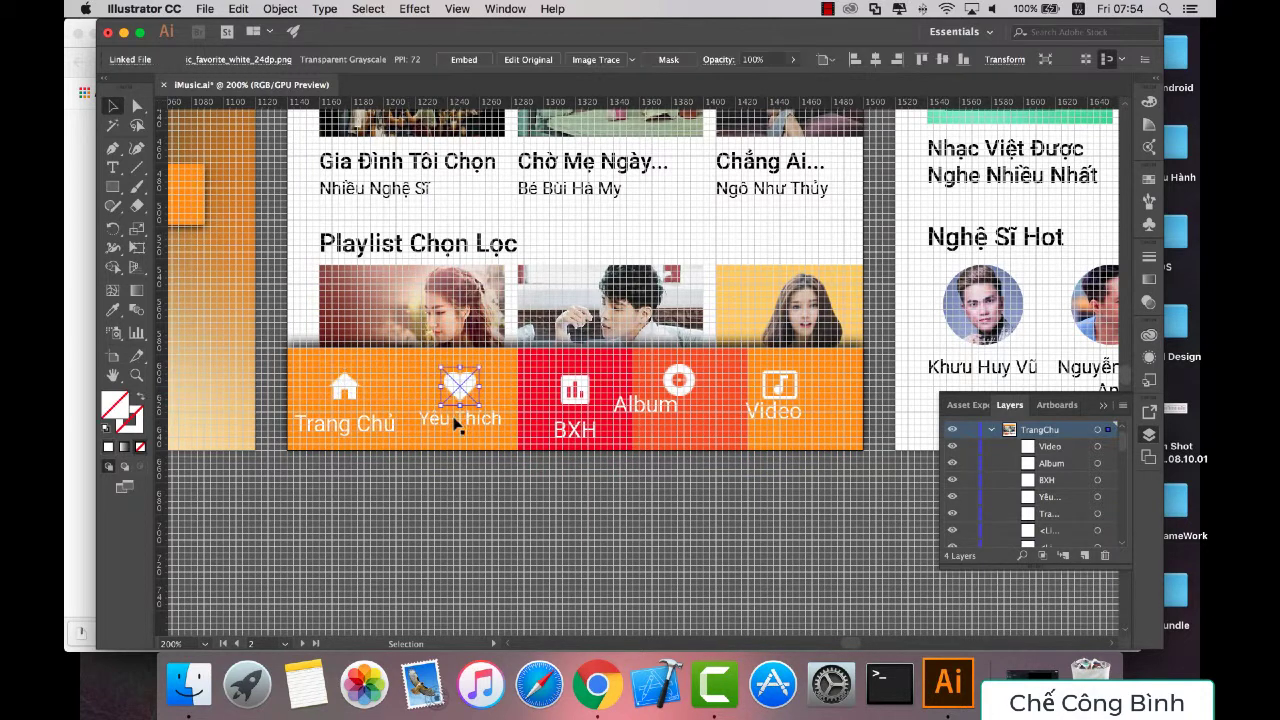
left_click(344, 386)
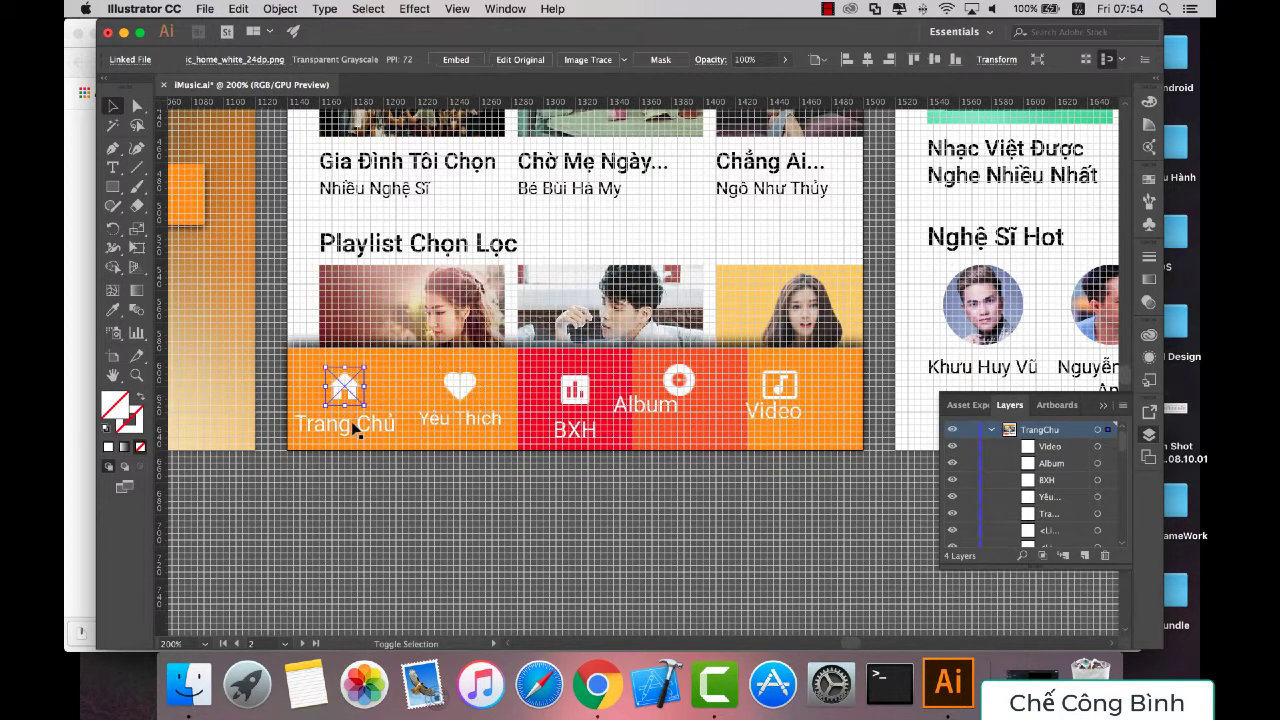
left_click(352, 428, "shift")
key("t")
key("super+shift+a")
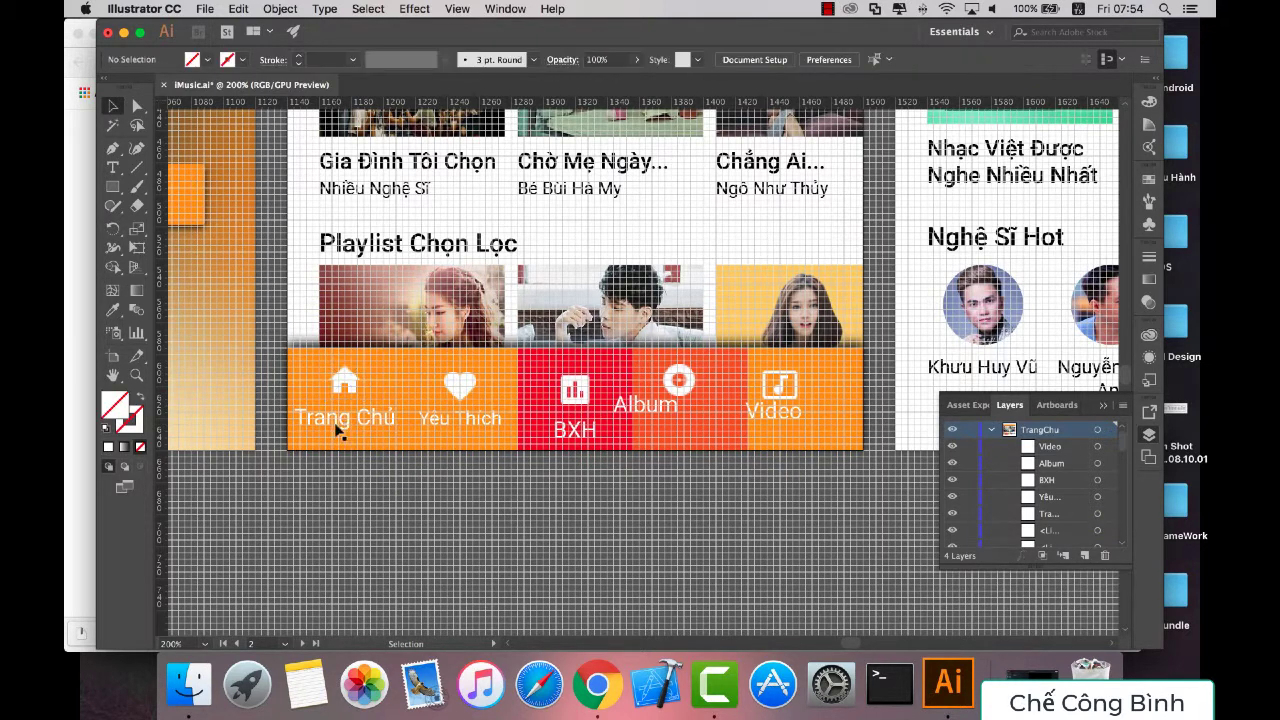
key("v")
Step: Nudge the BXH label, BXH chart icon and heart icon up to level them
left_click(465, 410)
left_click(575, 395)
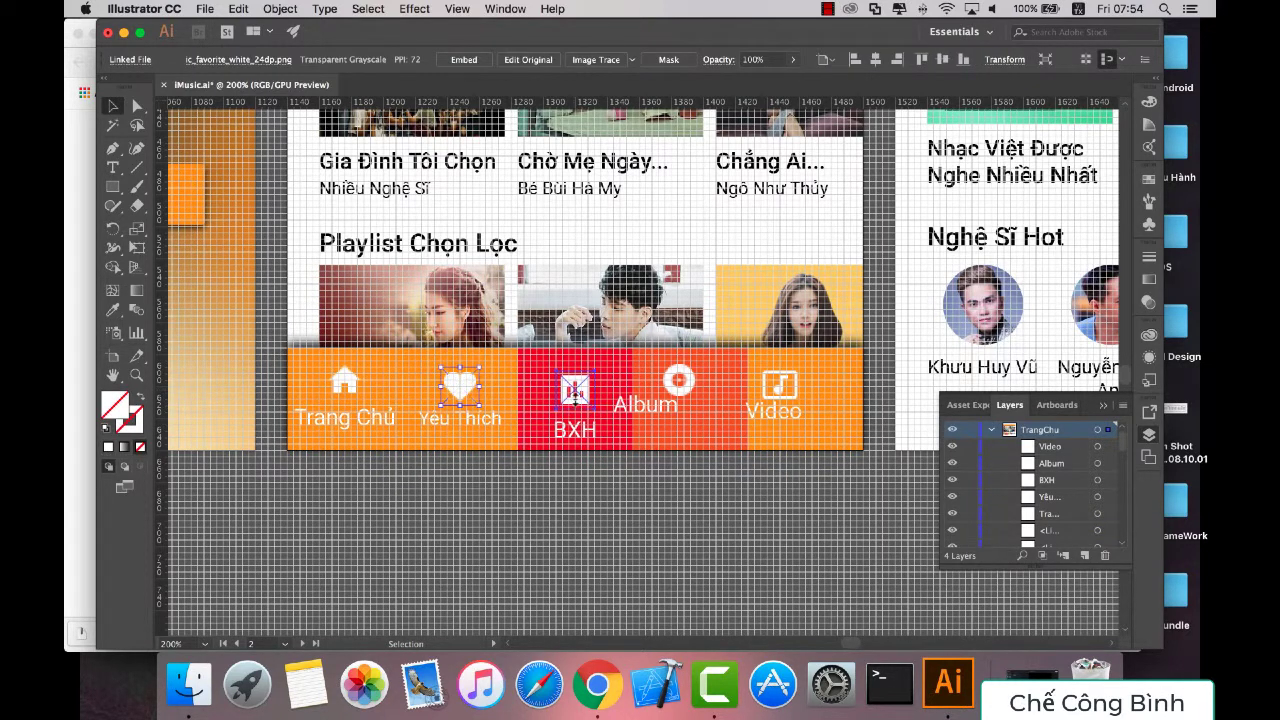
left_click(580, 432)
key("Up")
key("Up")
key("Up")
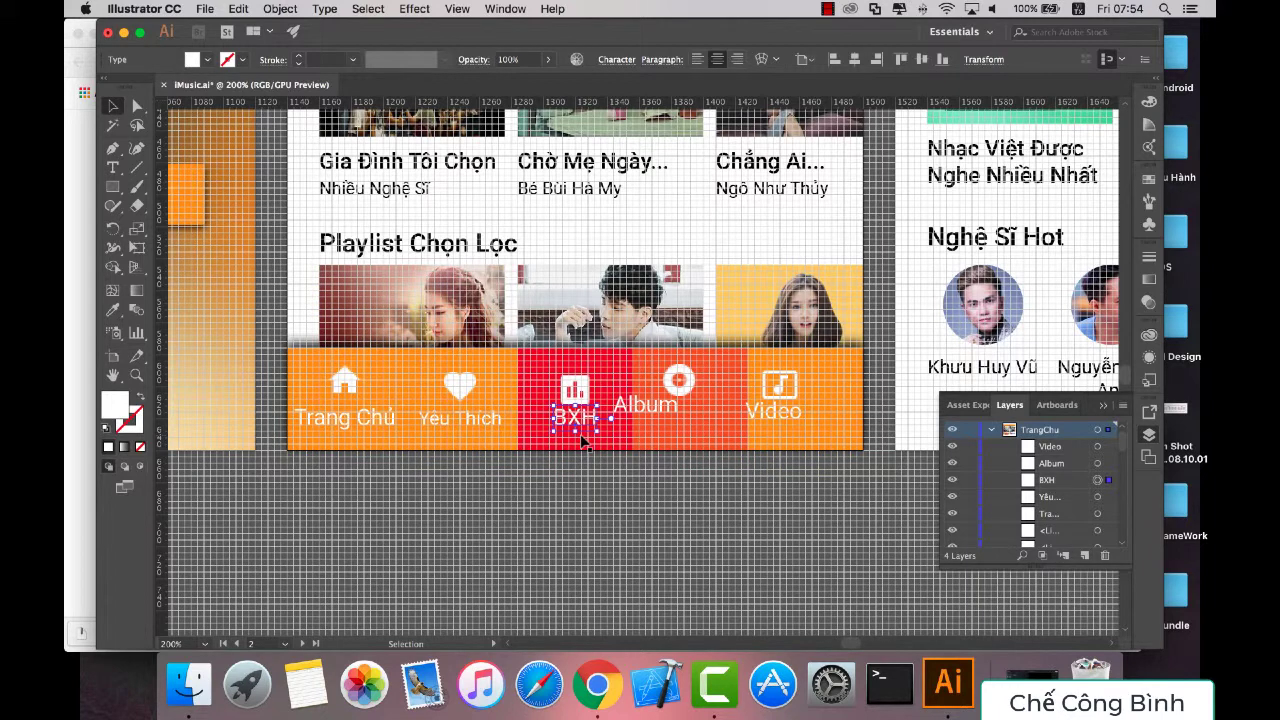
left_click(578, 388)
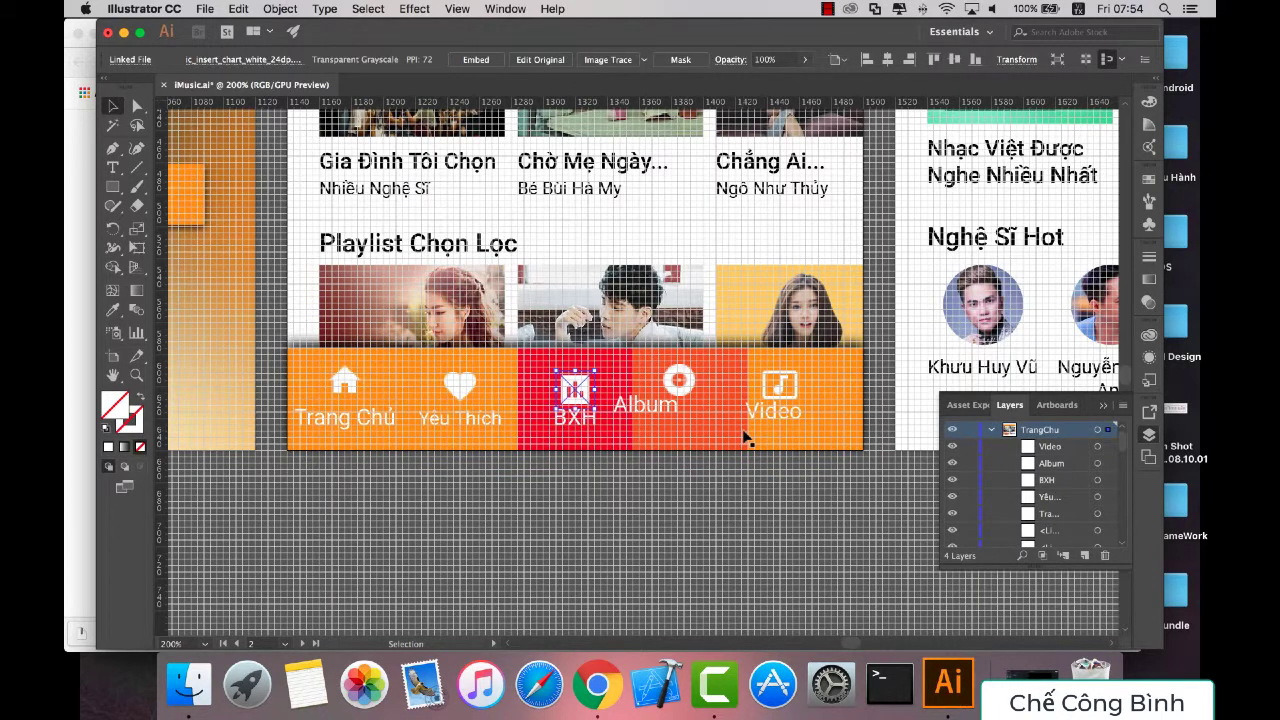
key("Up")
key("Up")
key("Up")
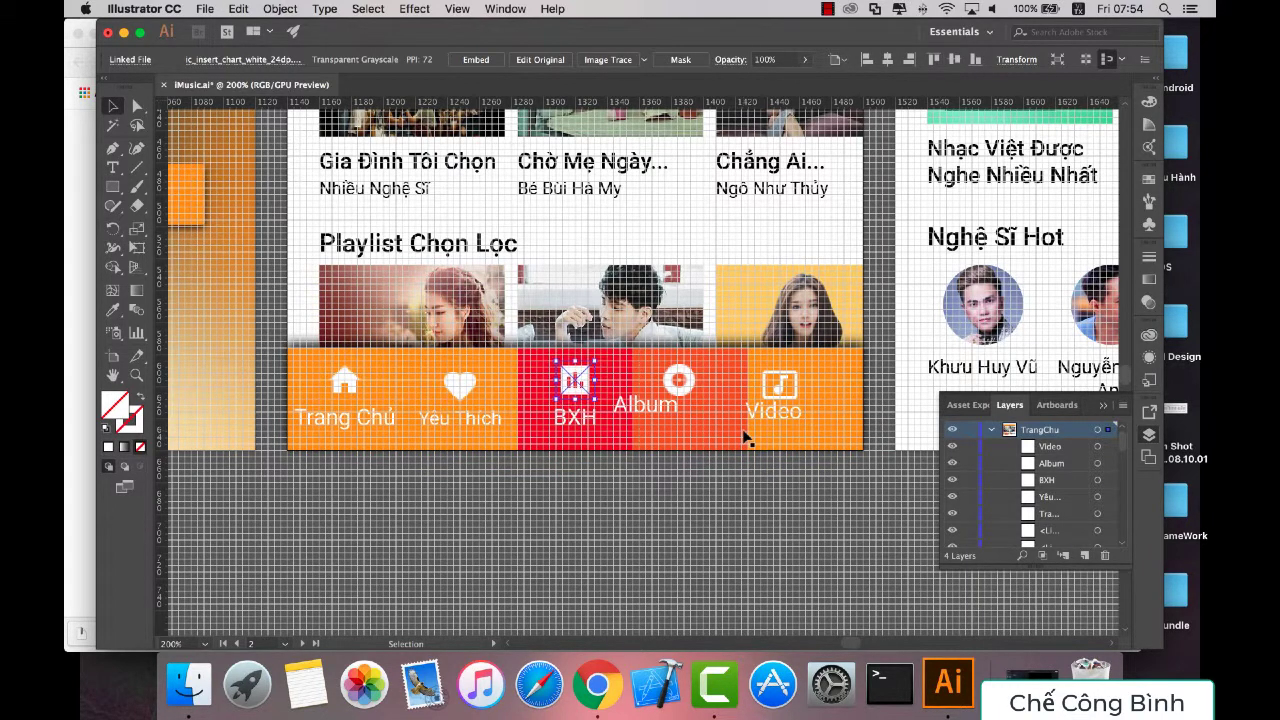
key("Up")
left_click(459, 383)
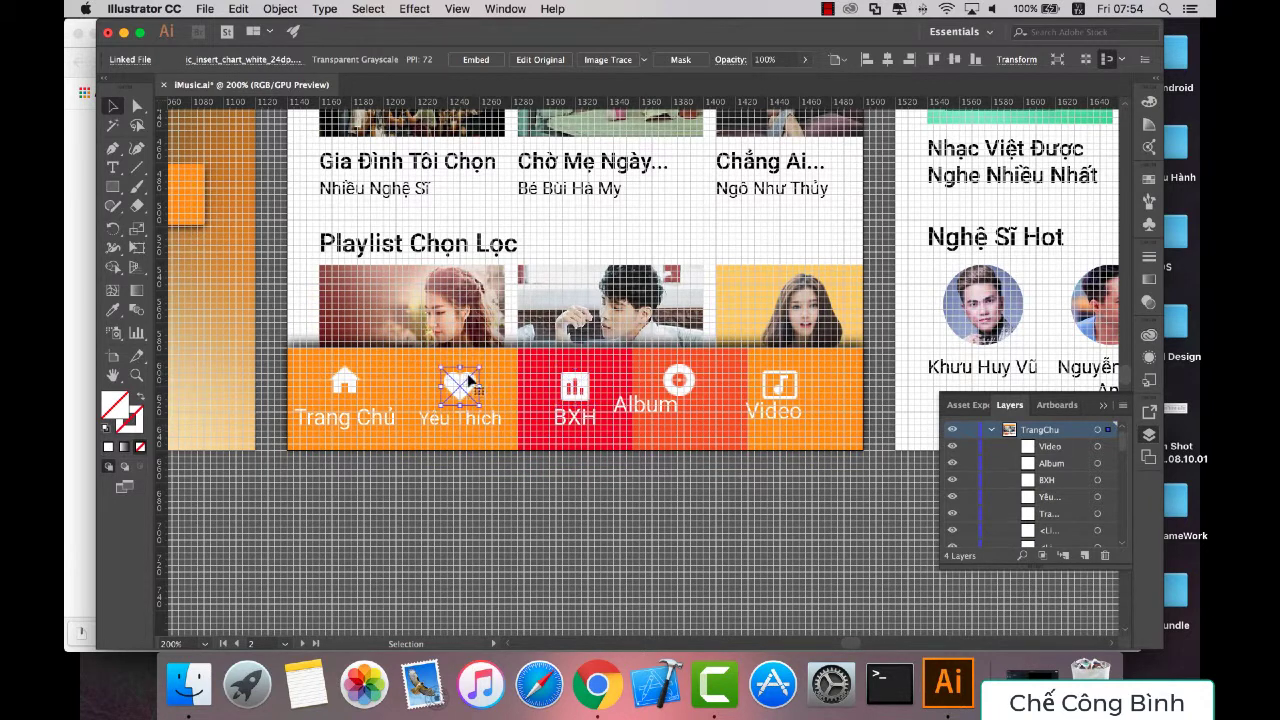
key("Up")
left_click(641, 442)
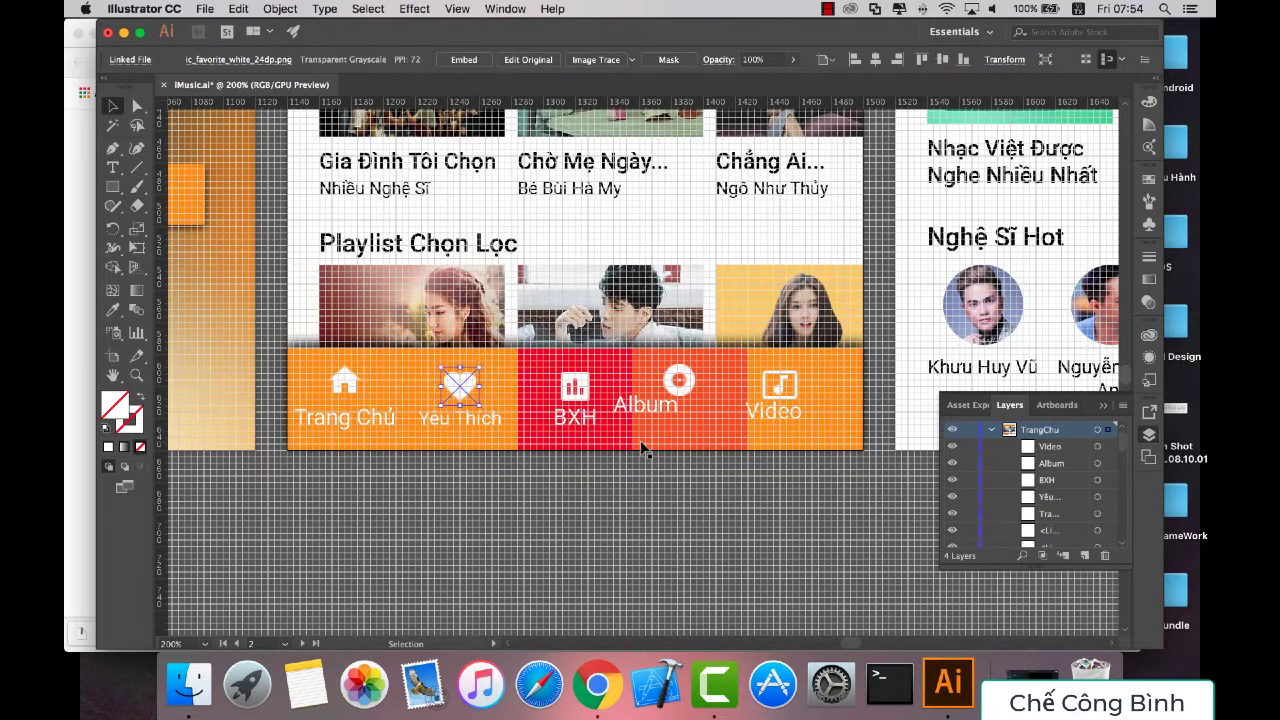
left_click(462, 393)
key("Up")
key("Up")
key("Up")
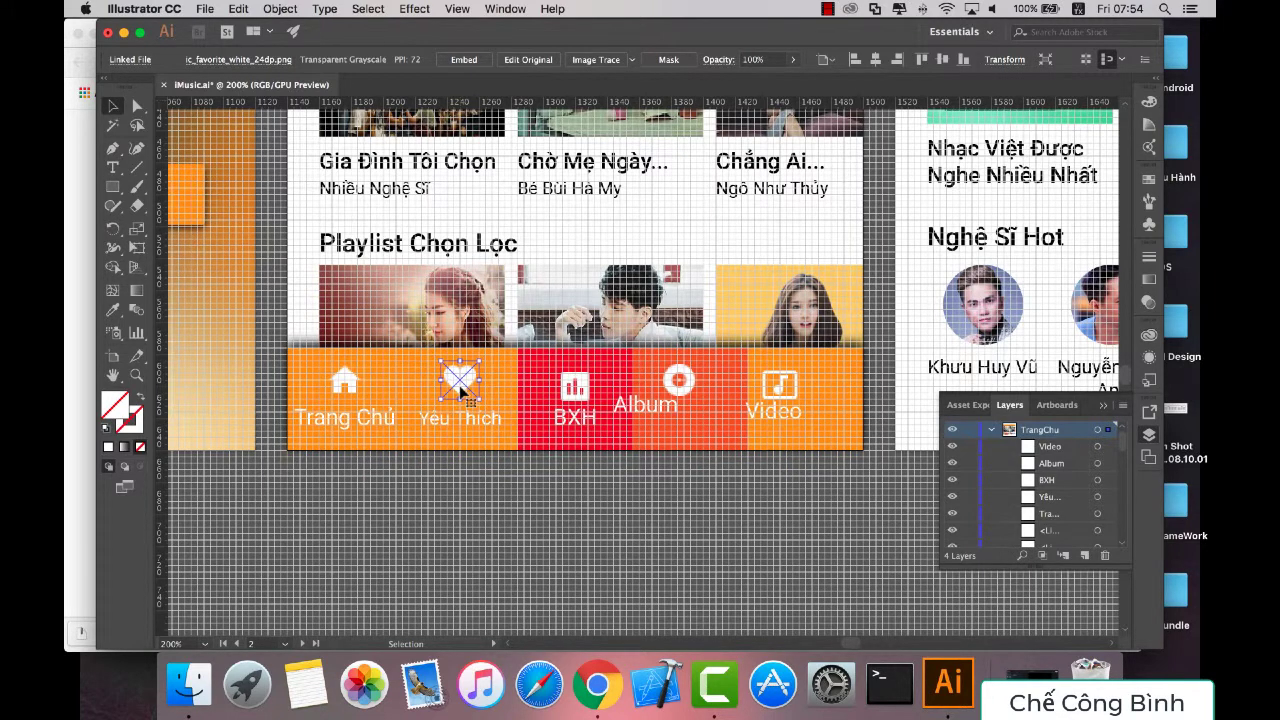
left_click(507, 527)
Step: Nudge the home and BXH chart icons up to even out icon heights
left_click(345, 381)
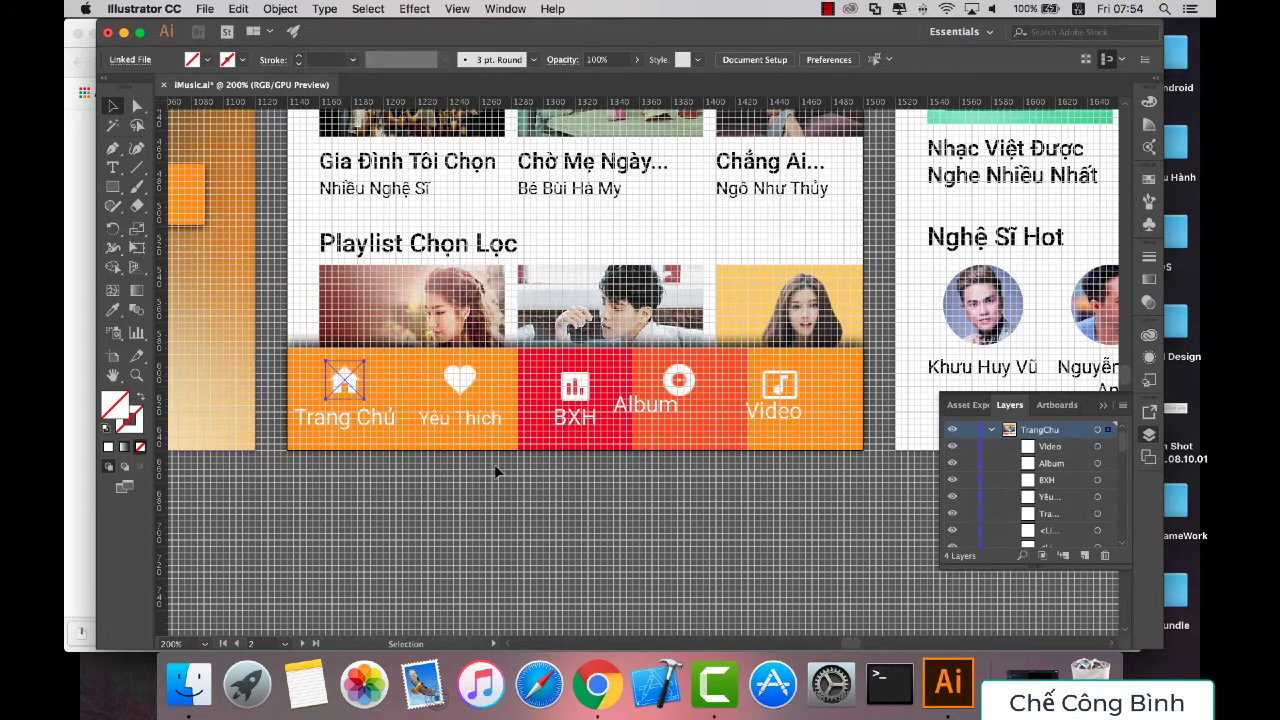
key("Up")
key("Up")
left_click(494, 464)
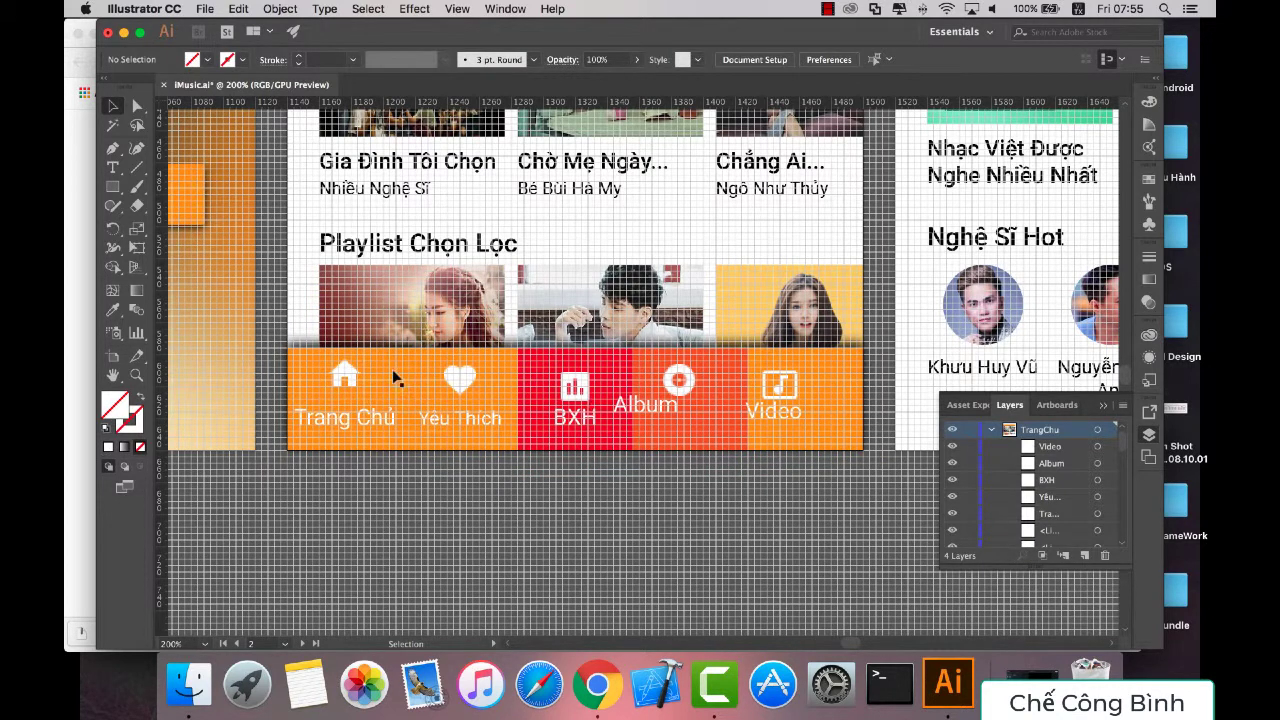
left_click(458, 376)
left_click(575, 385)
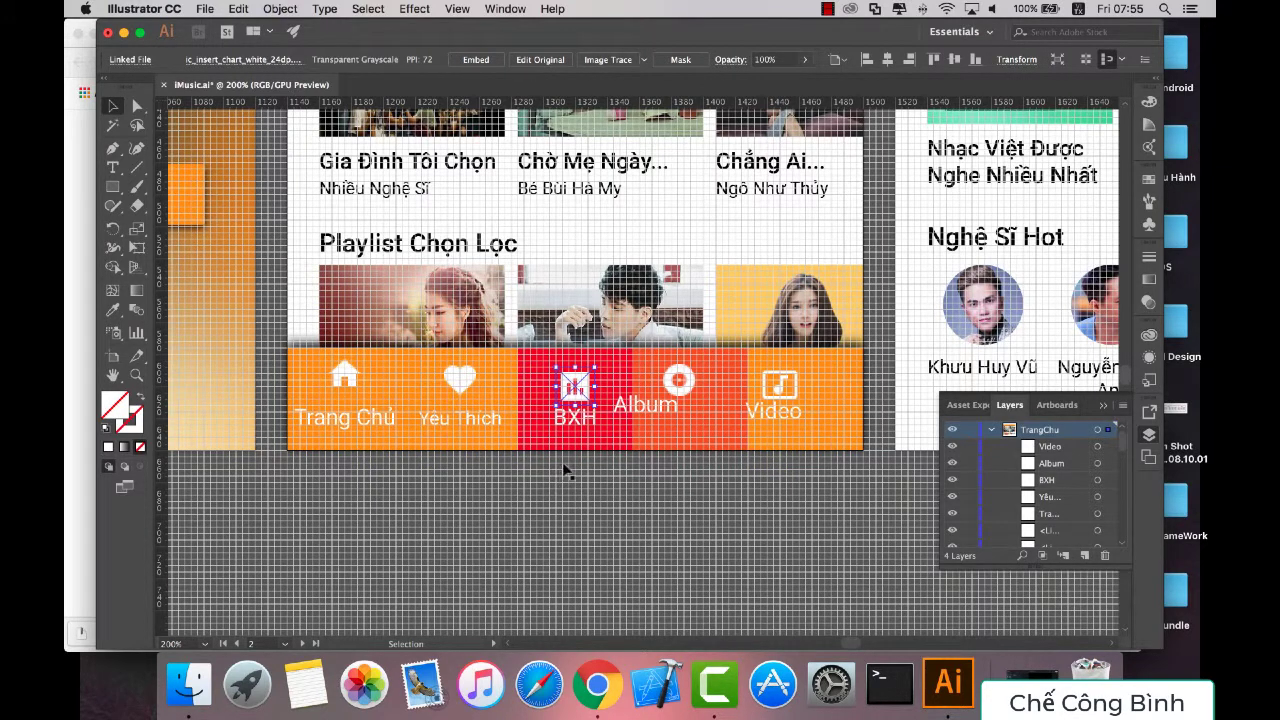
key("Up")
key("Up")
key("Up")
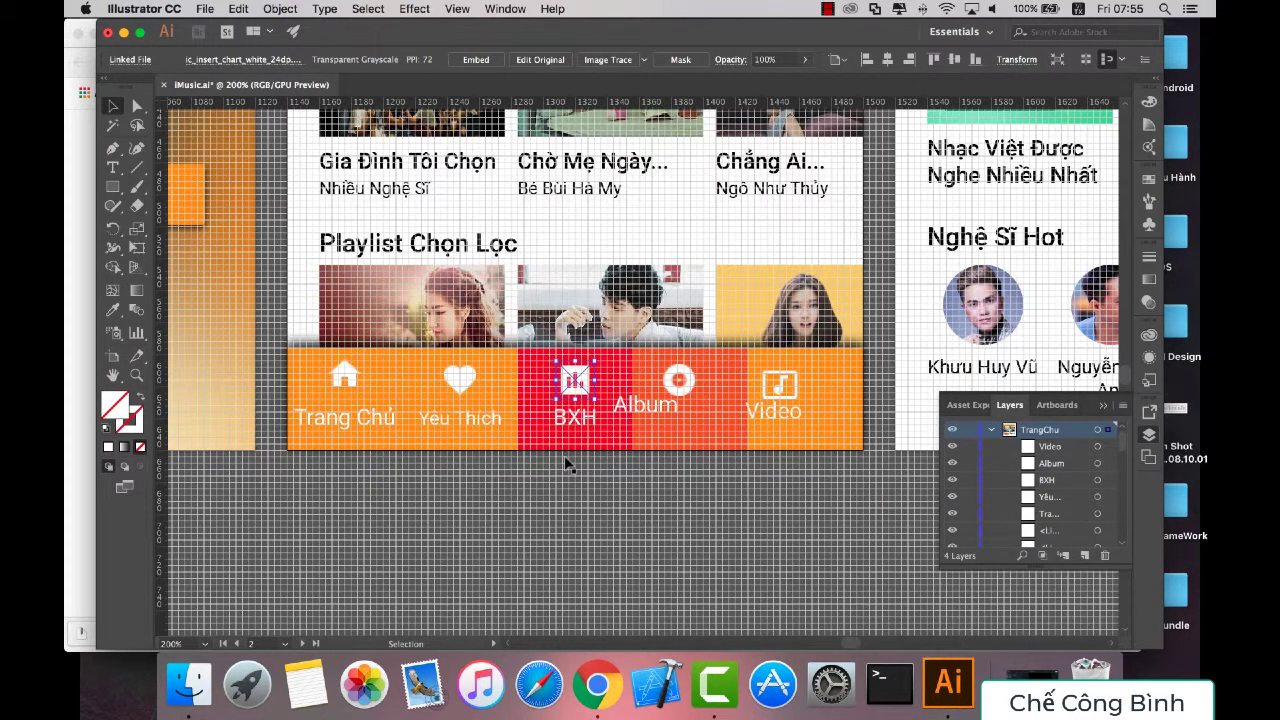
left_click(566, 463)
Step: Delete the red highlight behind the BXH tab
left_click(655, 405)
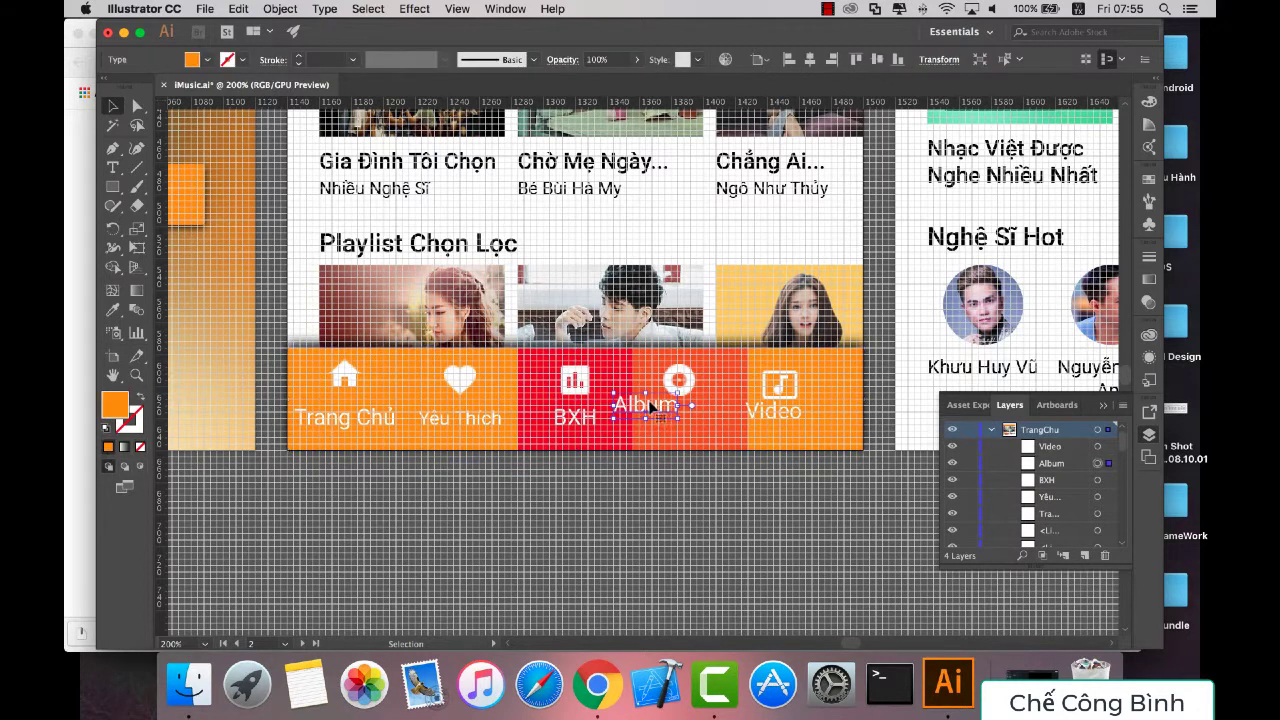
left_click(530, 435)
key("Delete")
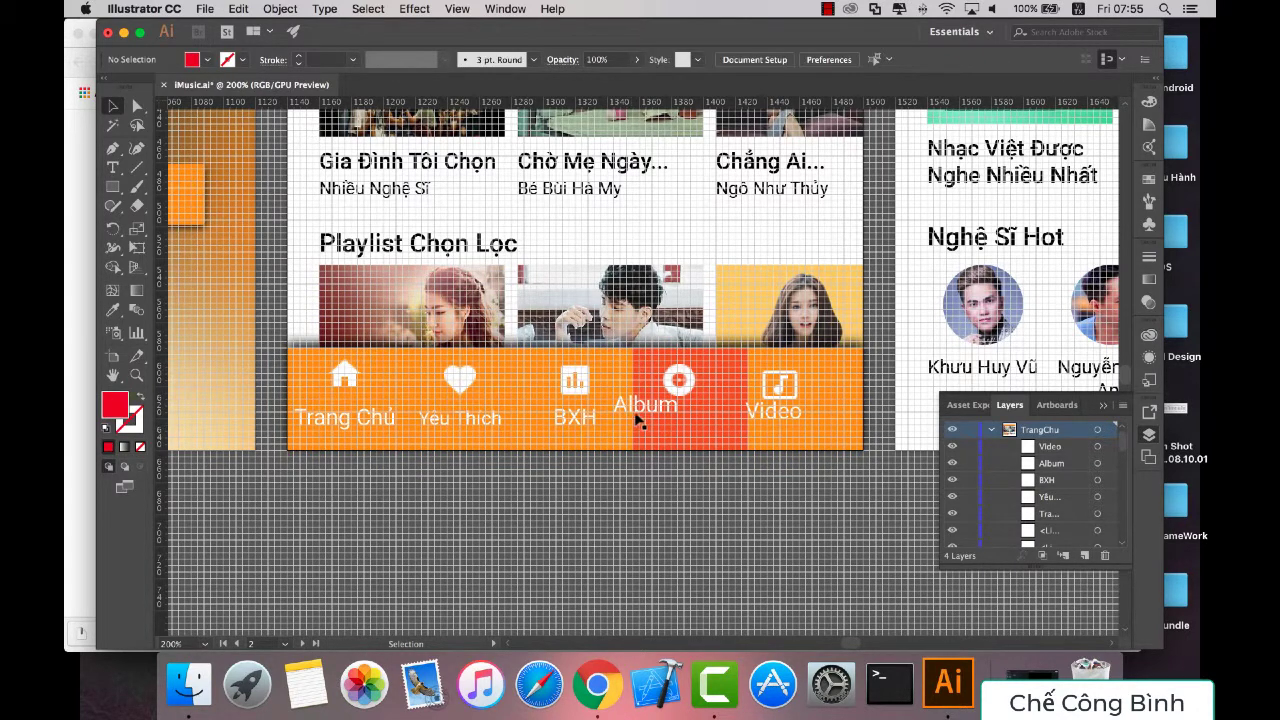
Step: Centre the Album icon over its label, shift the pair into its slot, and lower the label
left_click(637, 416)
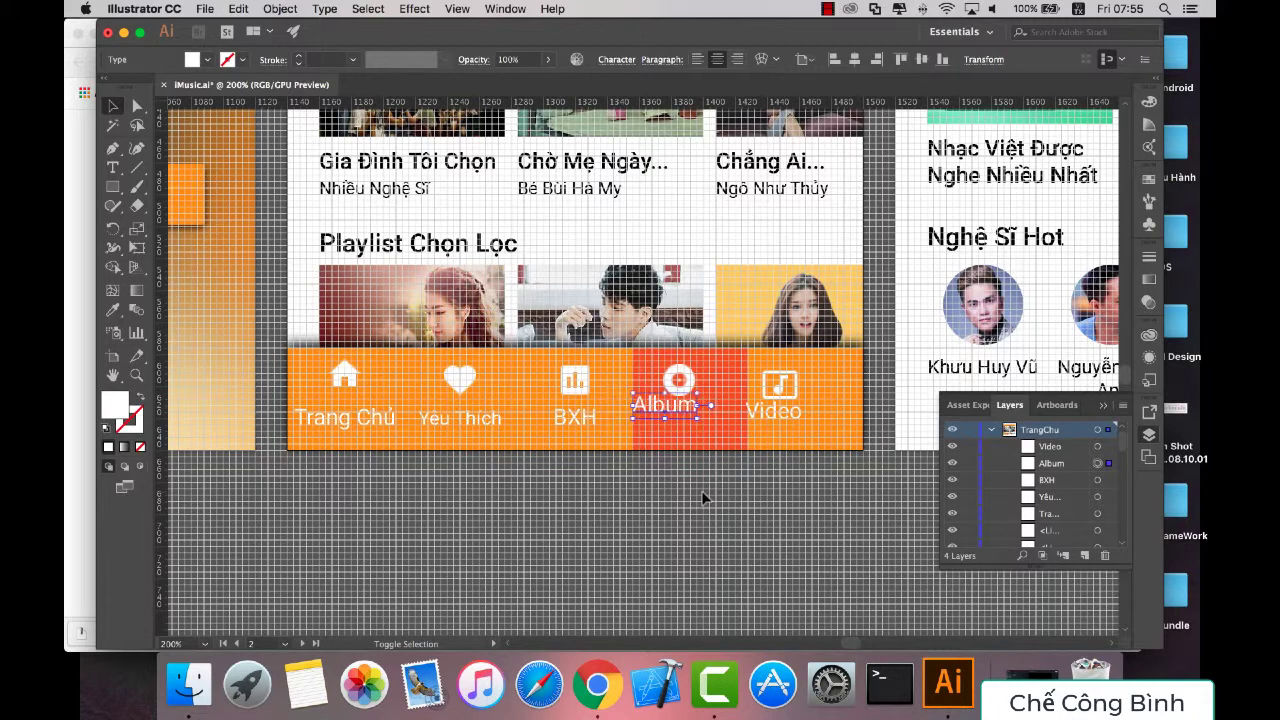
left_click(678, 380, "shift")
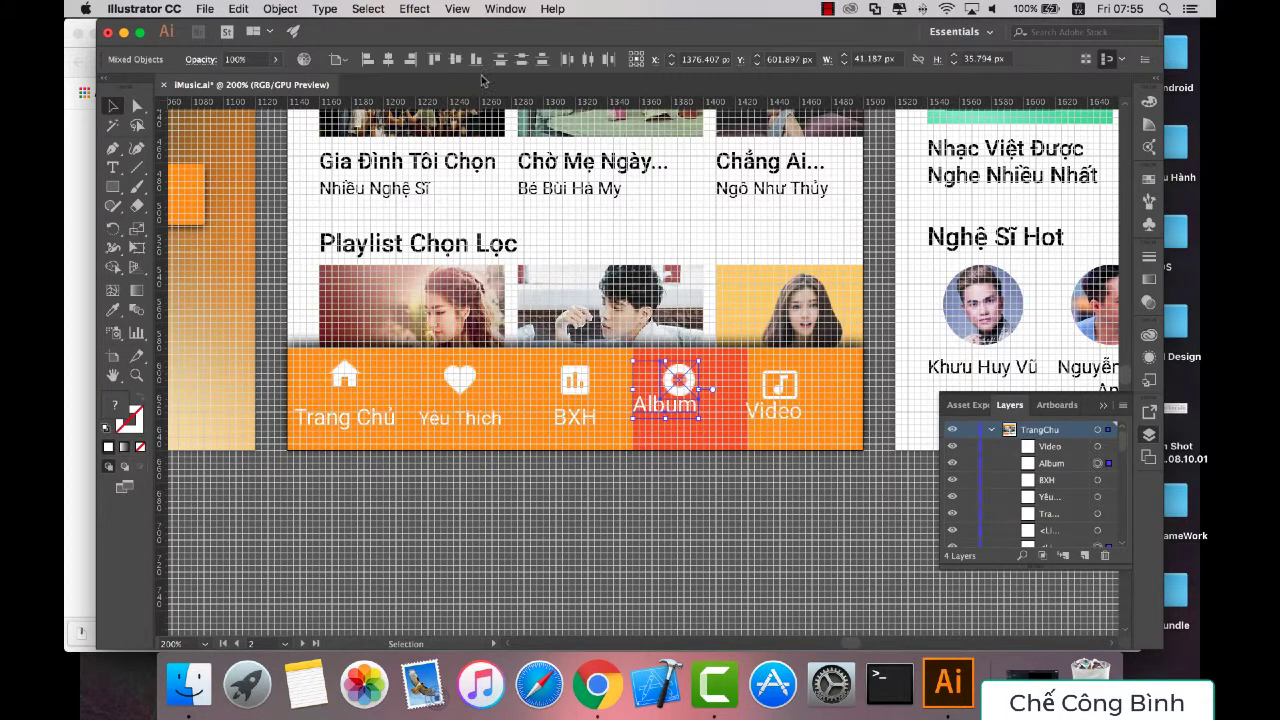
key("ctrl+x")
key("ctrl+f")
left_click(388, 59)
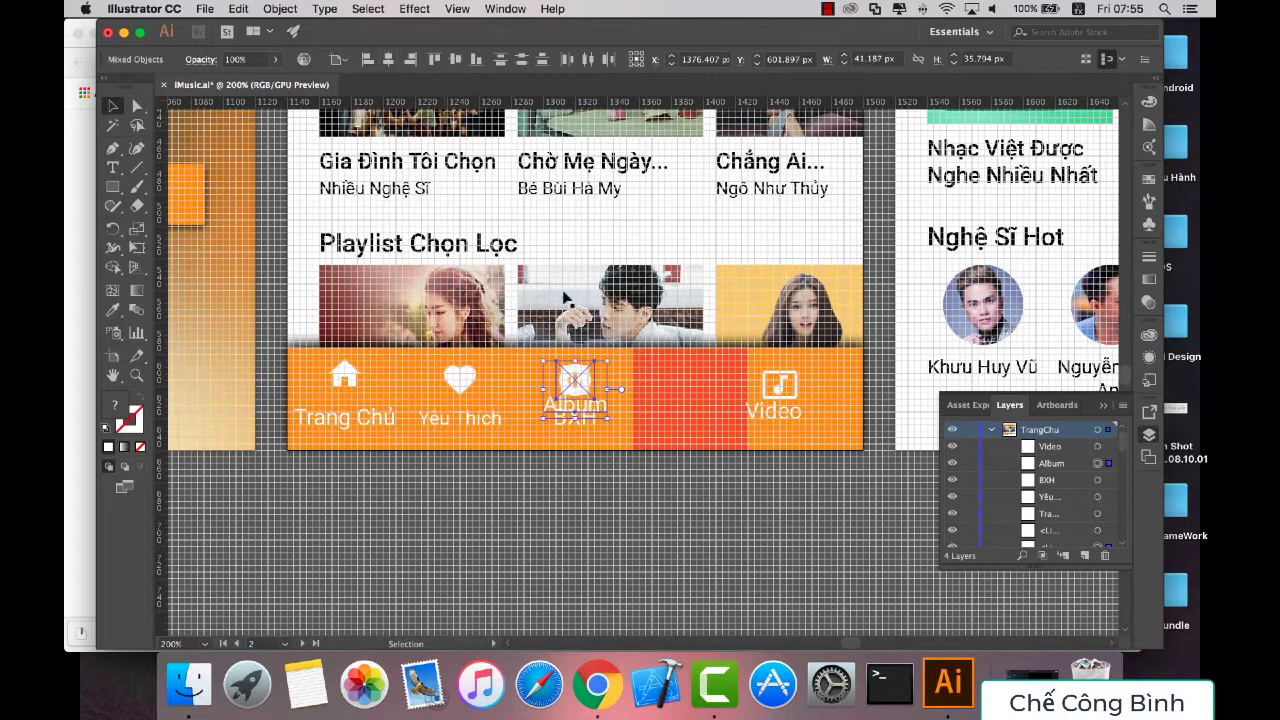
key("shift+Right")
key("shift+Right")
key("shift+Right")
key("shift+Right")
key("shift+Right")
left_click(675, 517)
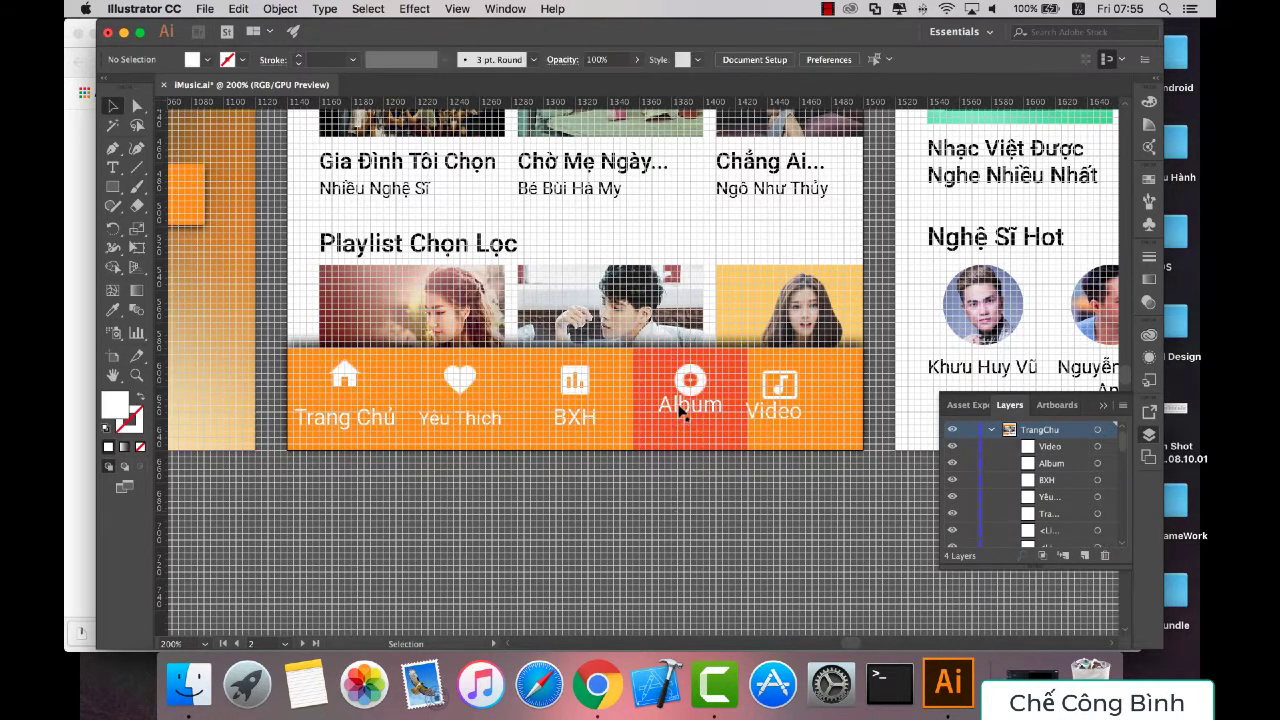
left_click(680, 408)
key("Down")
key("Down")
key("Down")
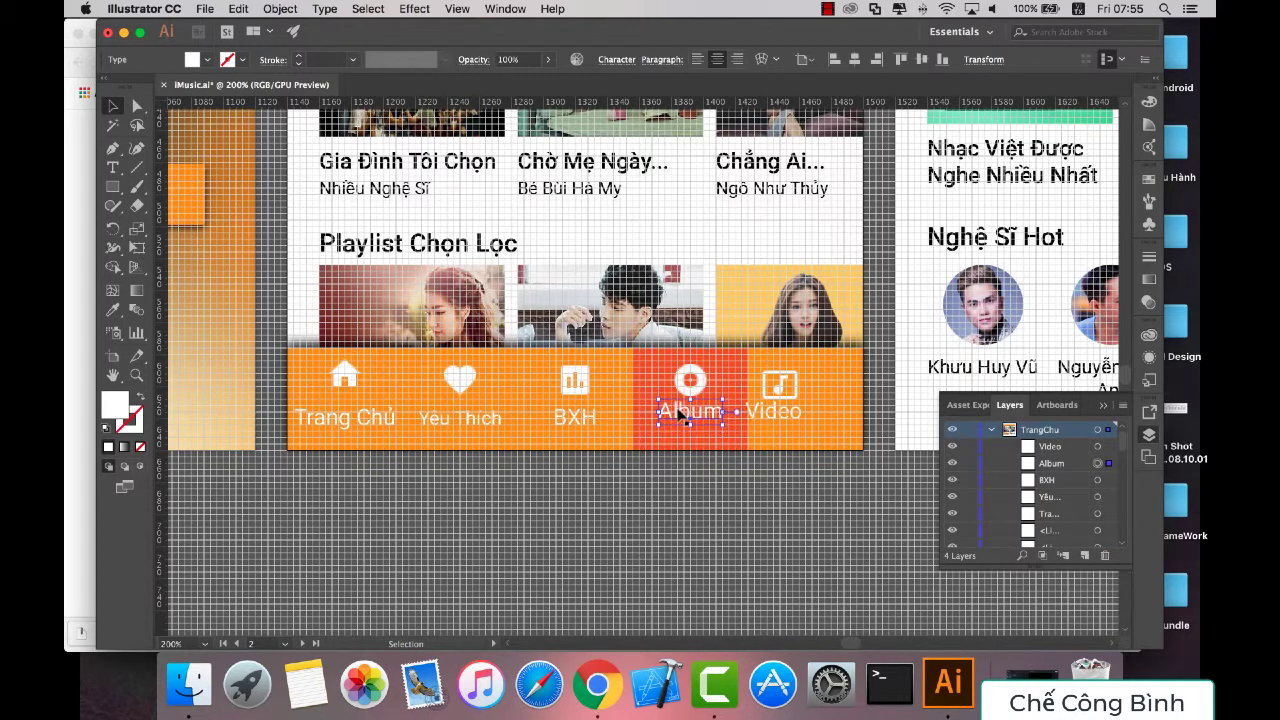
key("Down")
key("Down")
key("Down")
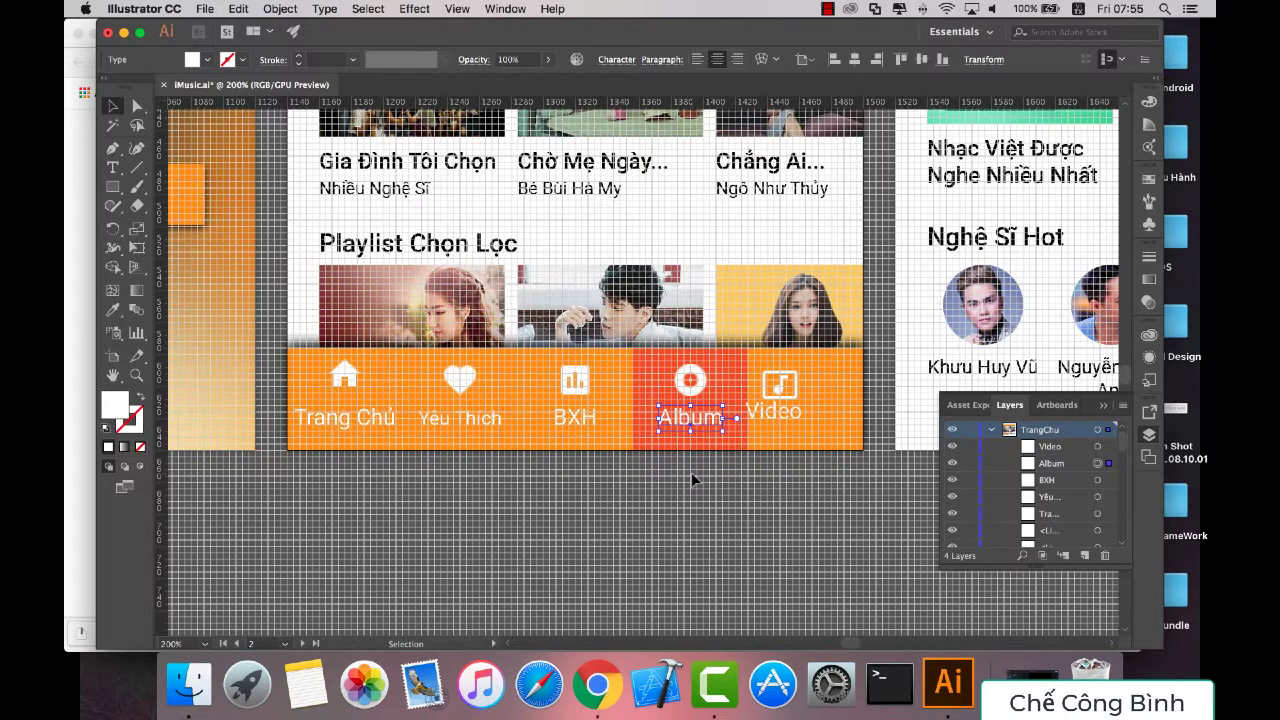
left_click(691, 472)
Step: Lower the Video label and shift the Video icon and label into the last slot
left_click(690, 410)
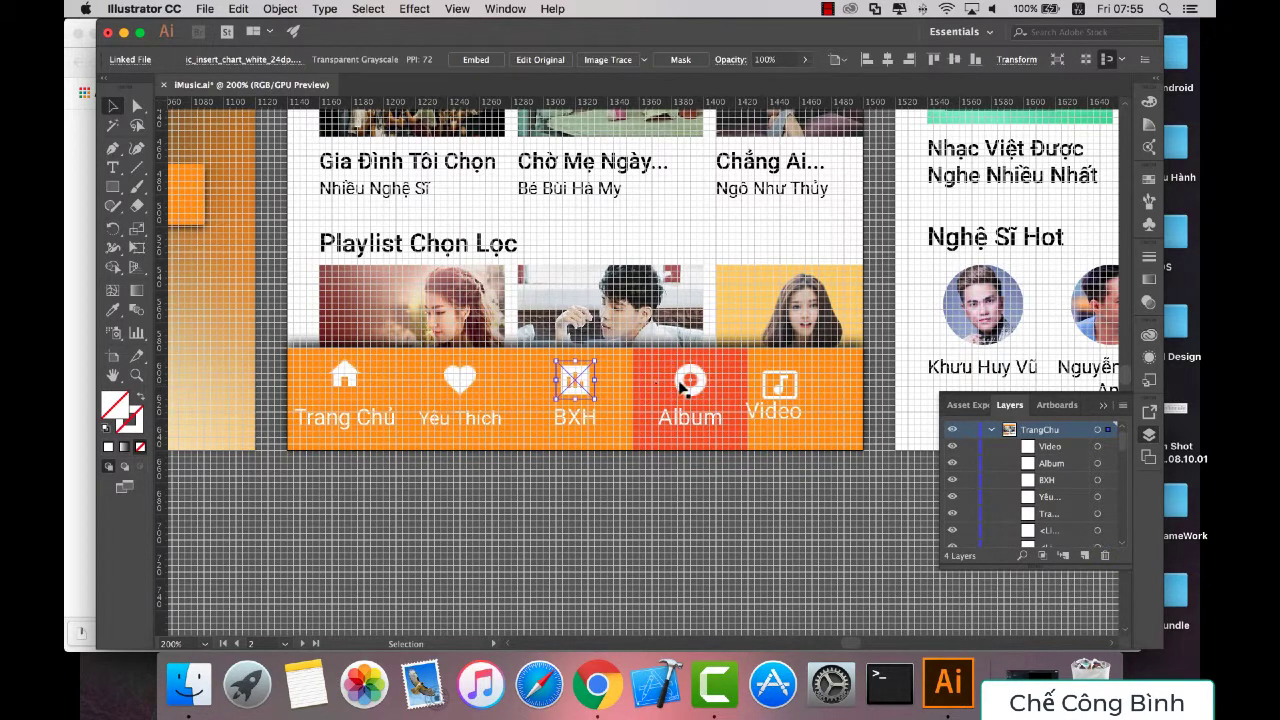
left_click(735, 492)
left_click(773, 392)
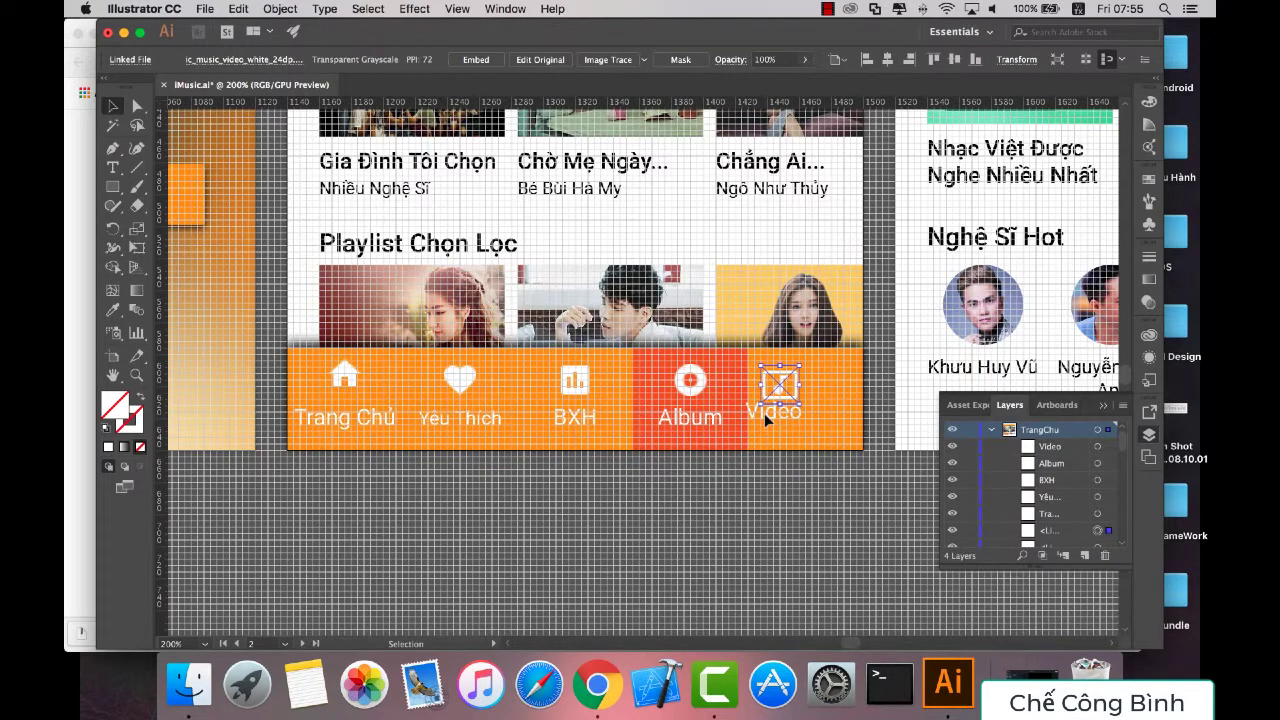
left_click(778, 418)
key("Down")
key("Down")
key("Down")
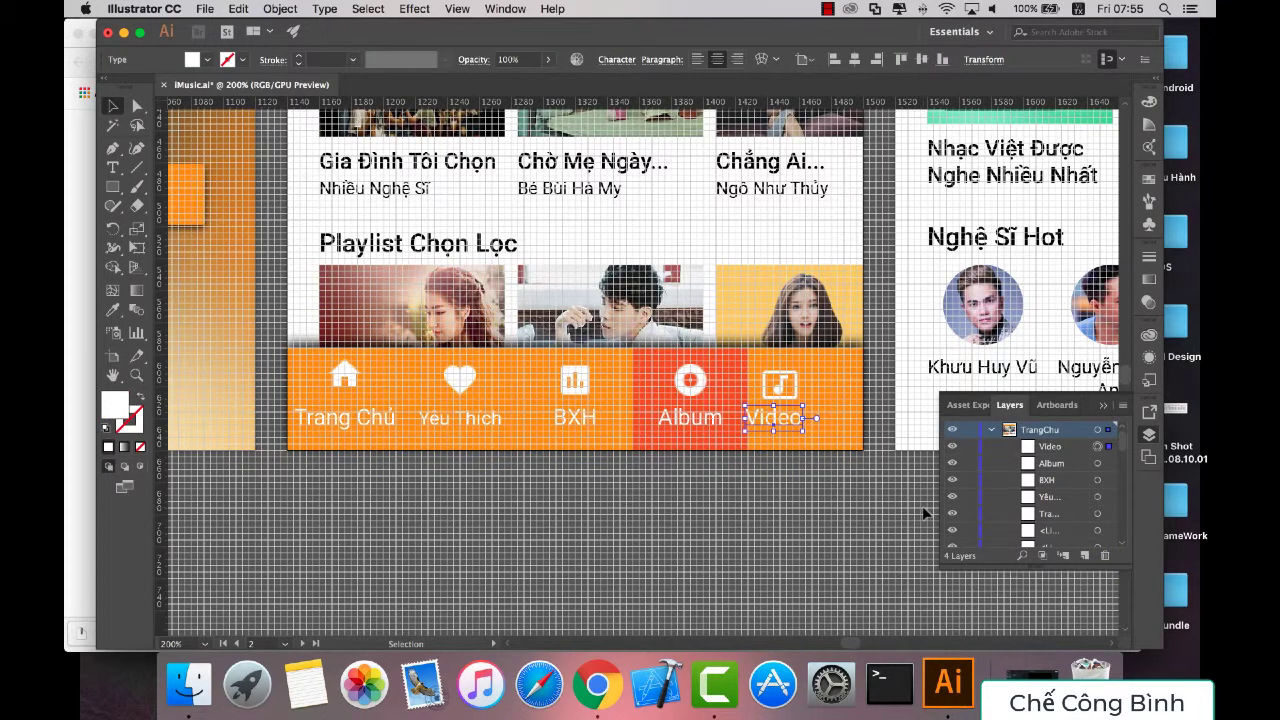
left_click(770, 388, "shift")
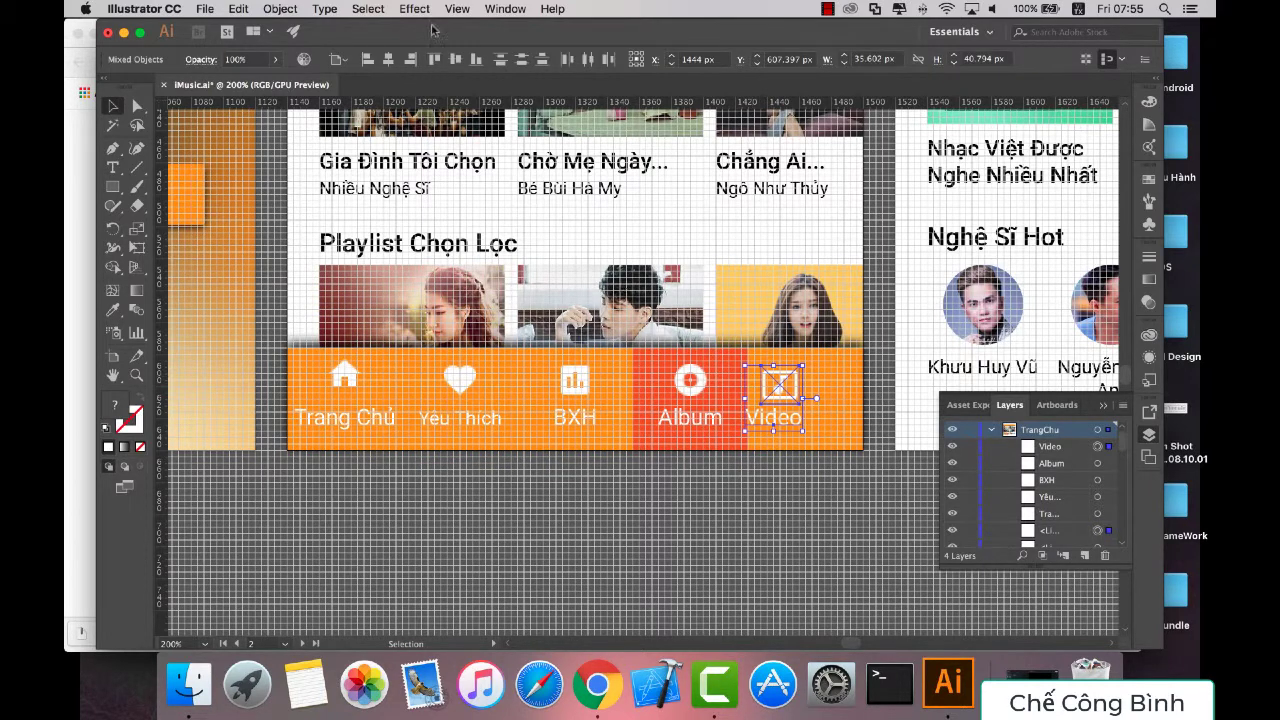
left_click_drag(778, 388, 594, 388)
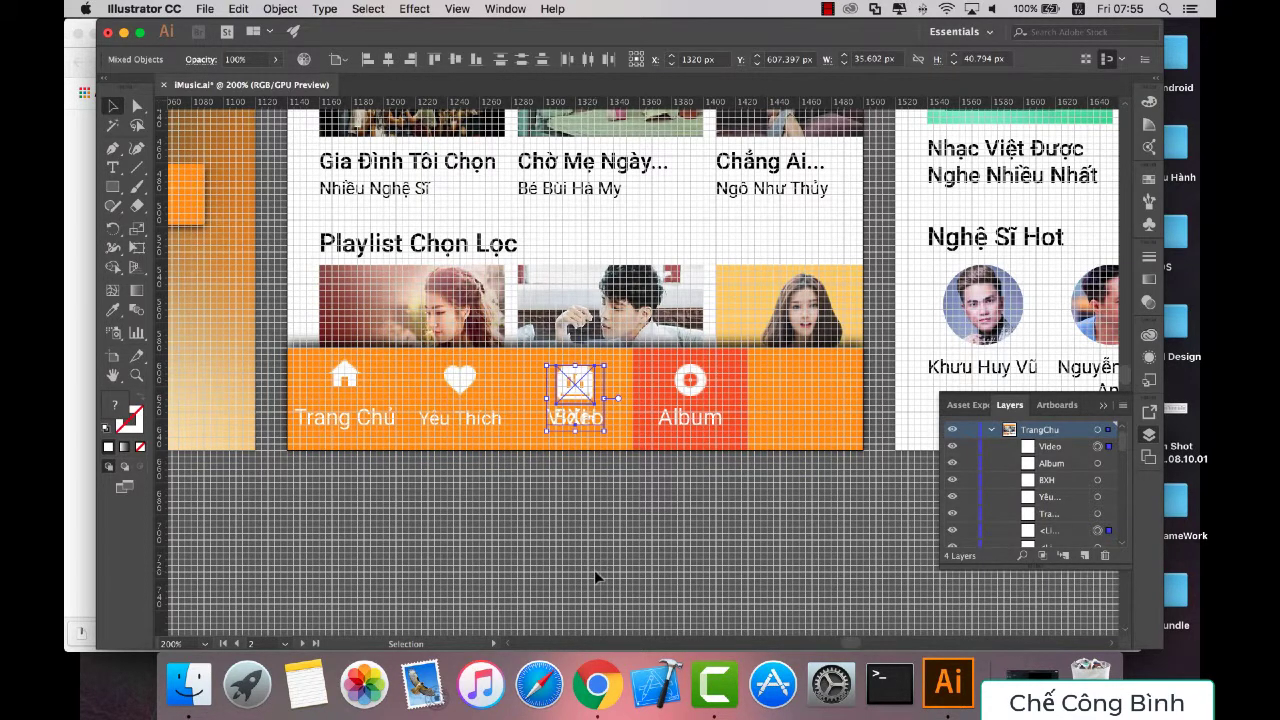
key("shift+Right")
key("shift+Right")
key("shift+Right")
key("shift+Right")
key("shift+Right")
key("shift+Right")
key("shift+Right")
key("shift+Right")
key("shift+Right")
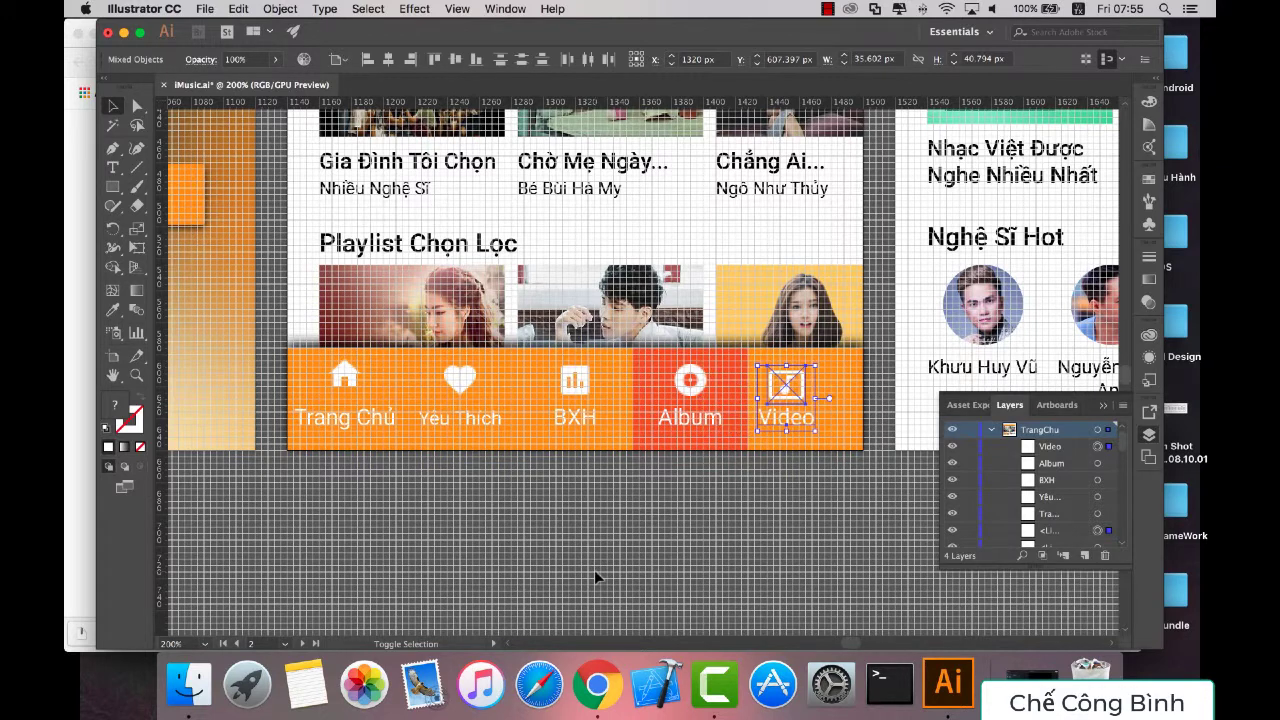
key("shift+Right")
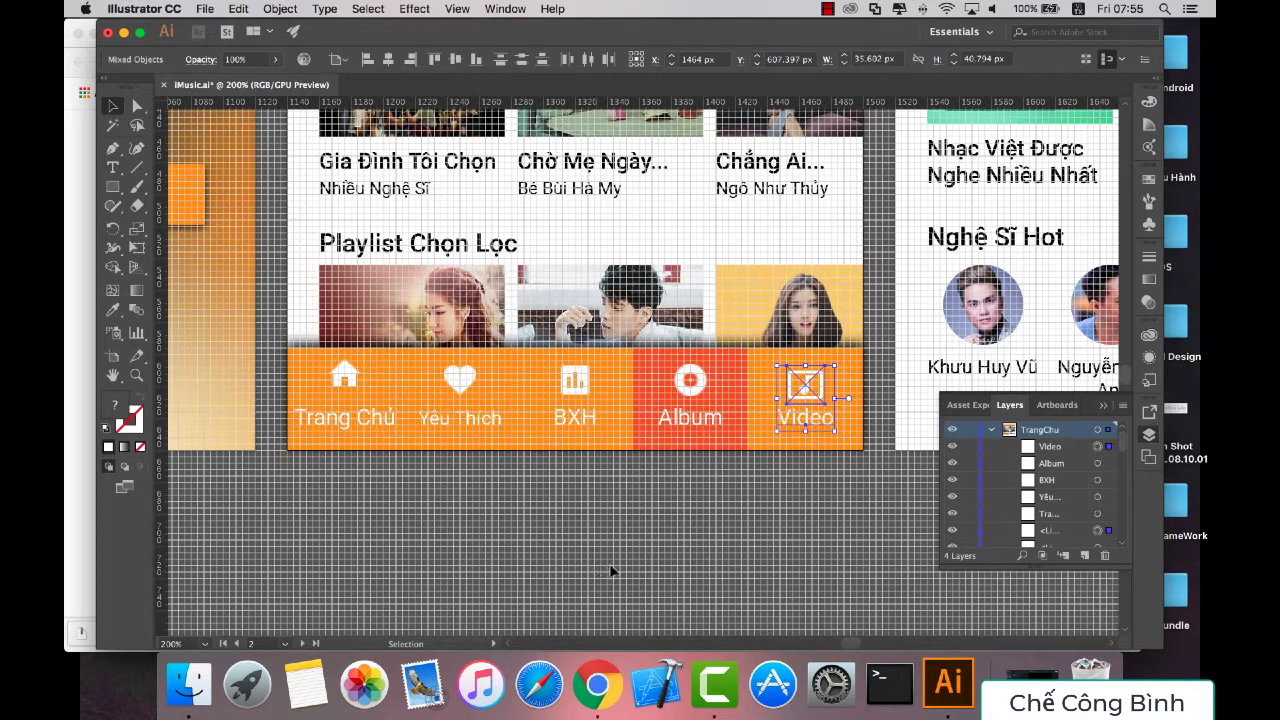
left_click(652, 526)
left_click(806, 390)
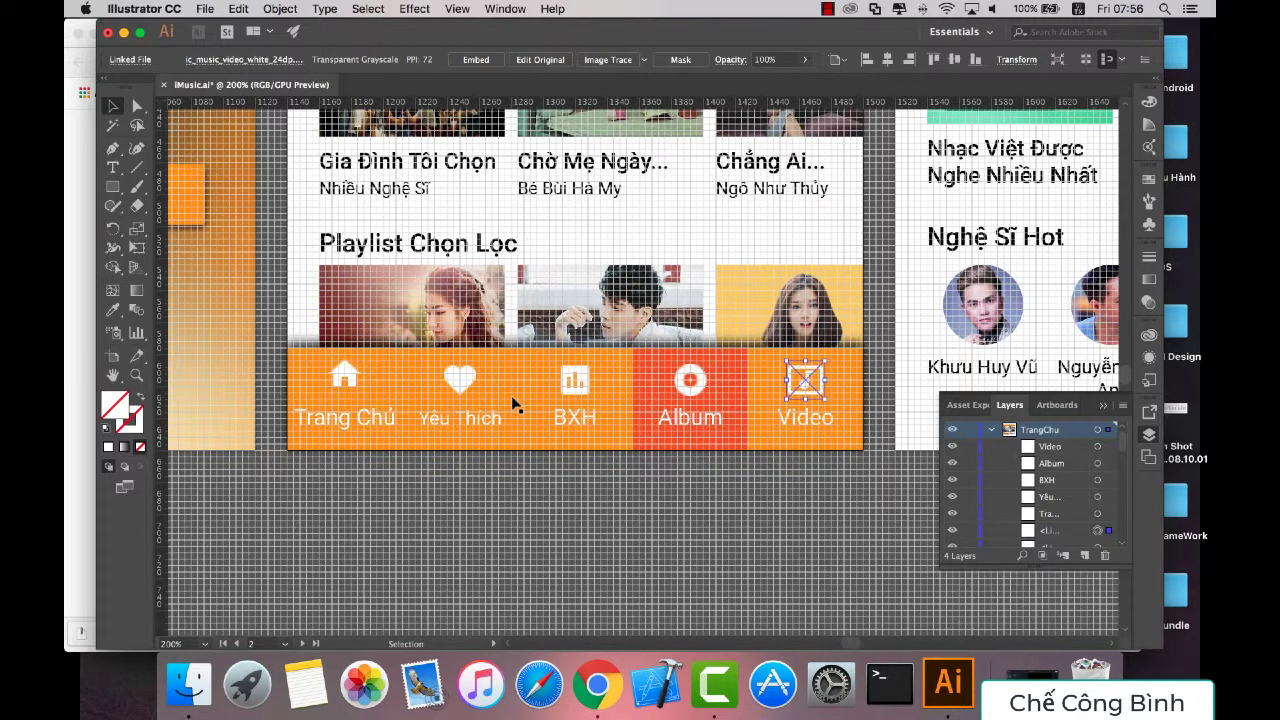
Step: Delete the red highlight behind Album and hide the grid
left_click(637, 395)
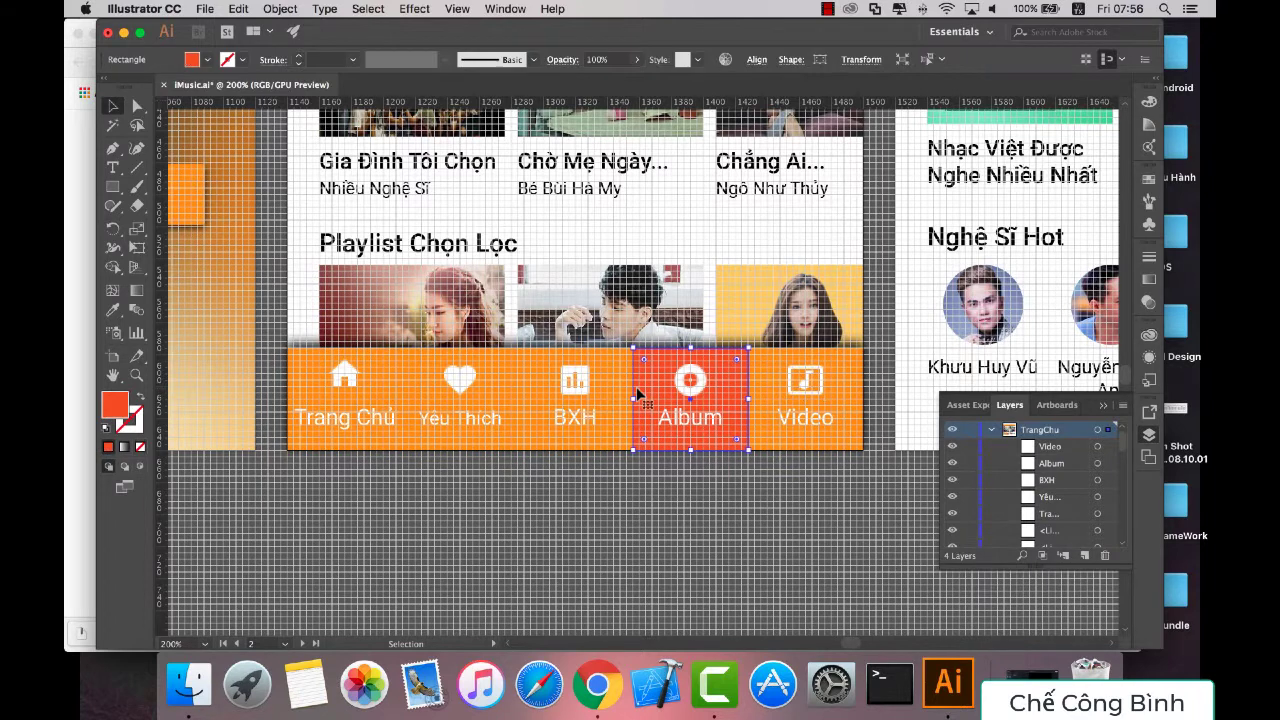
key("Delete")
key("ctrl+apostrophe")
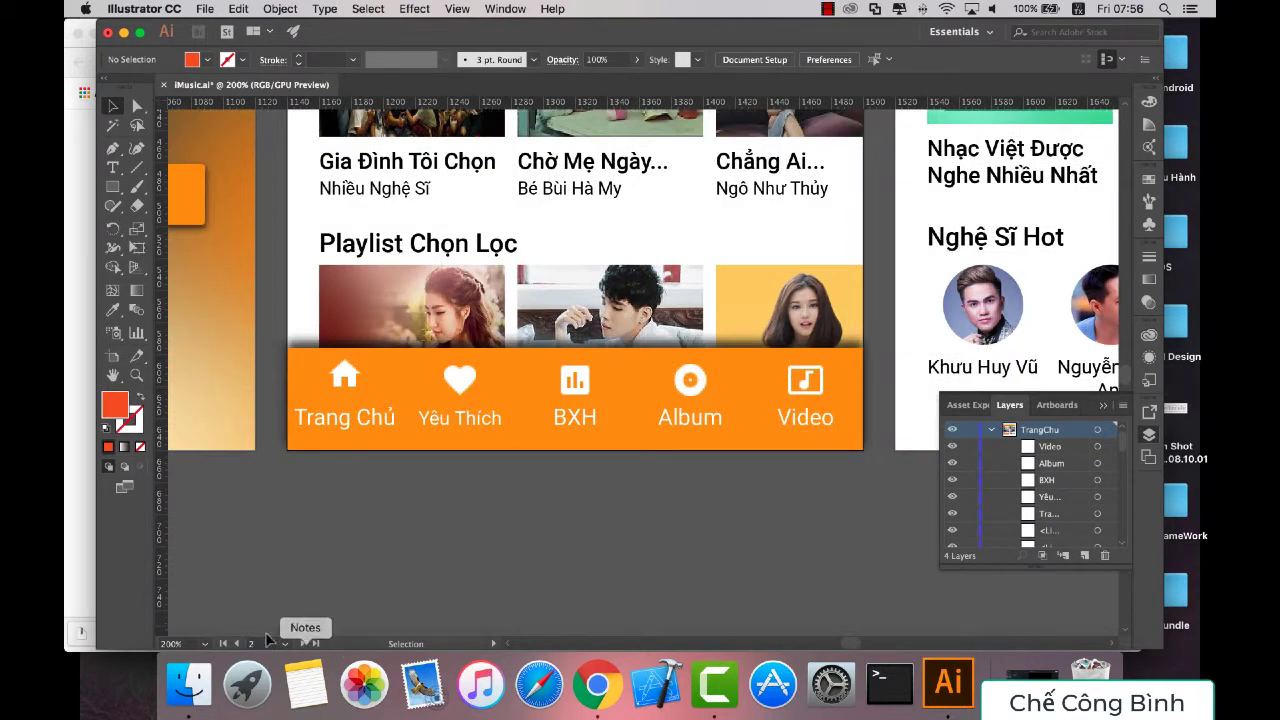
Step: Zoom to 100% and inspect the Trang Chủ home icon
left_click(205, 643)
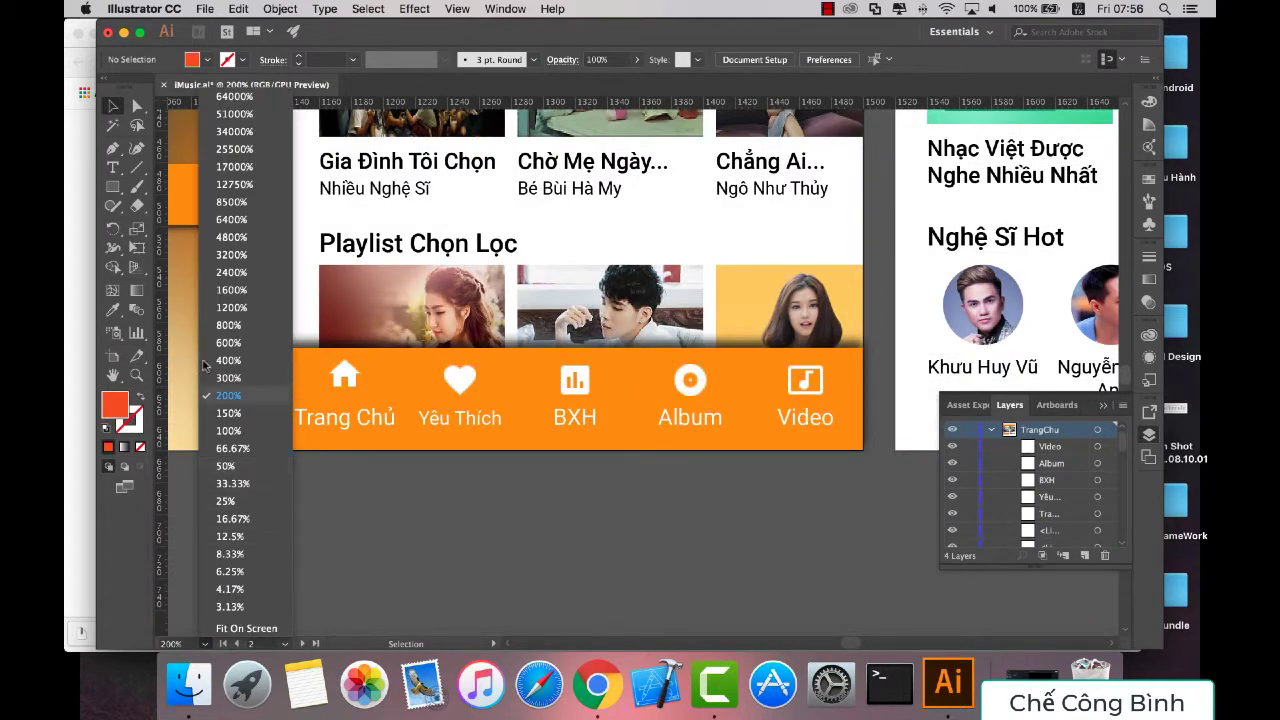
left_click(229, 431)
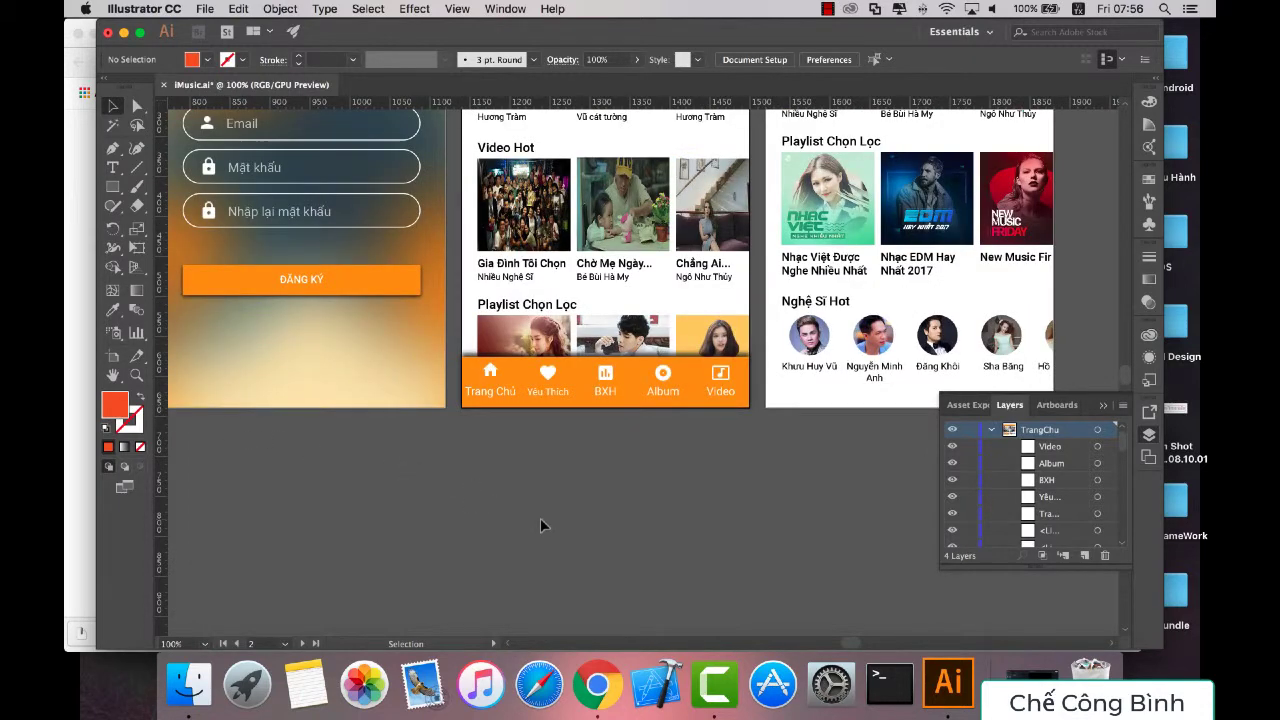
scroll(540, 518, "up", 3)
left_click(490, 462)
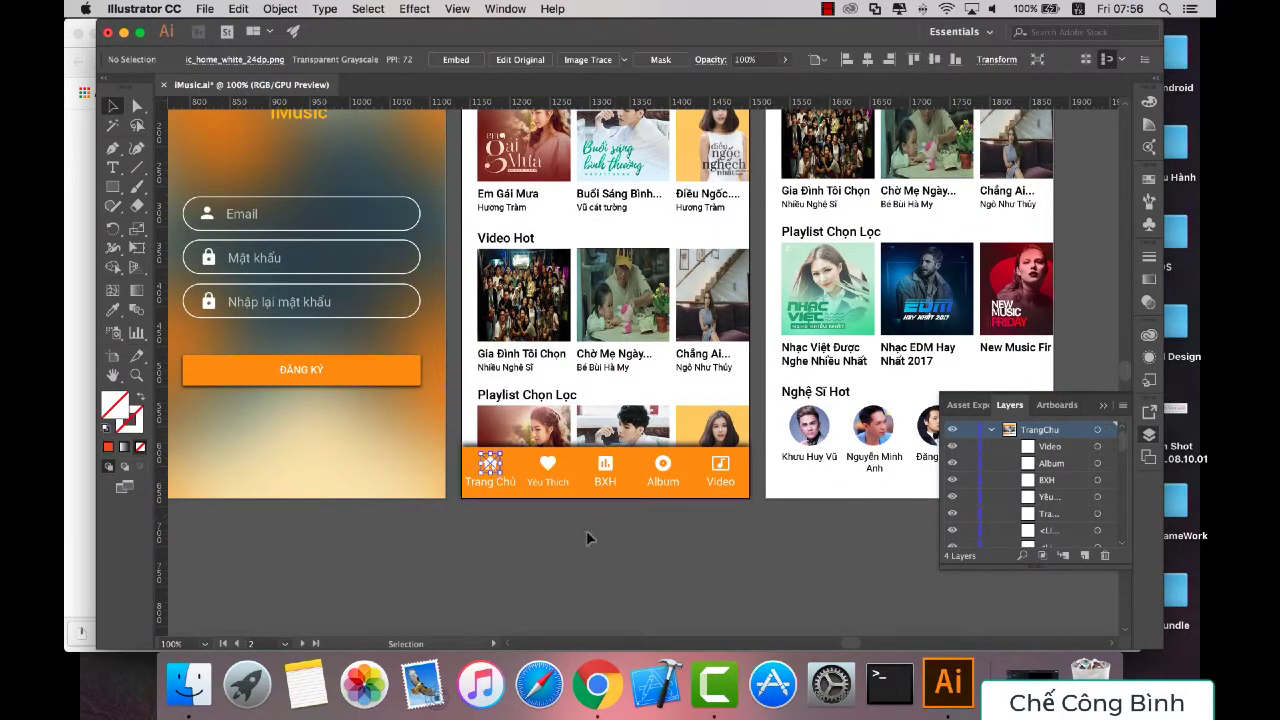
left_click(586, 534)
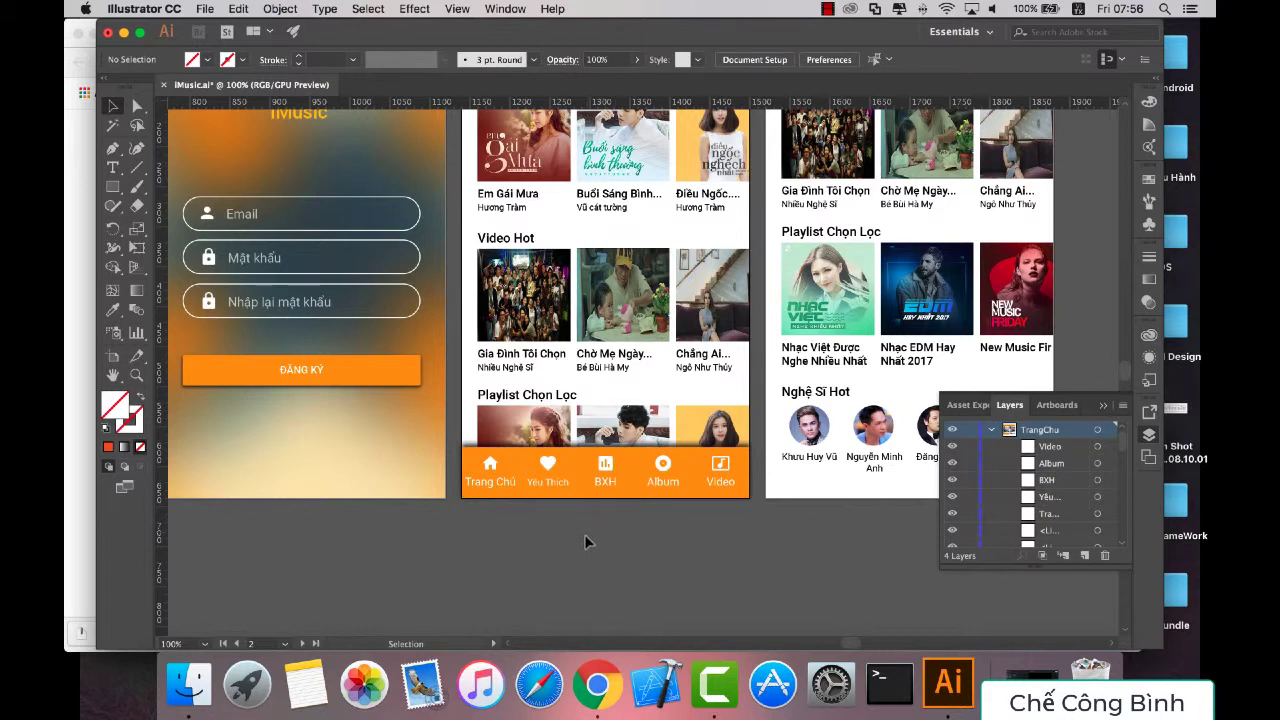
left_click(490, 468)
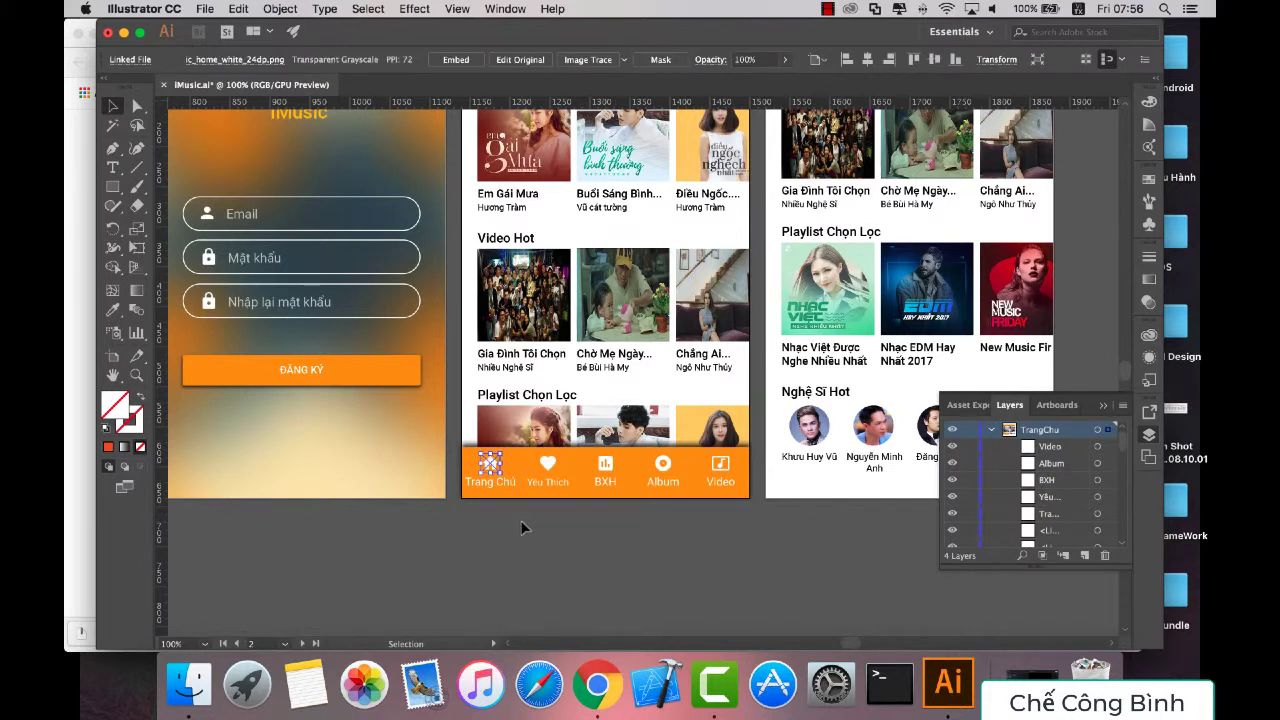
left_click(628, 545)
scroll(625, 552, "up", 2)
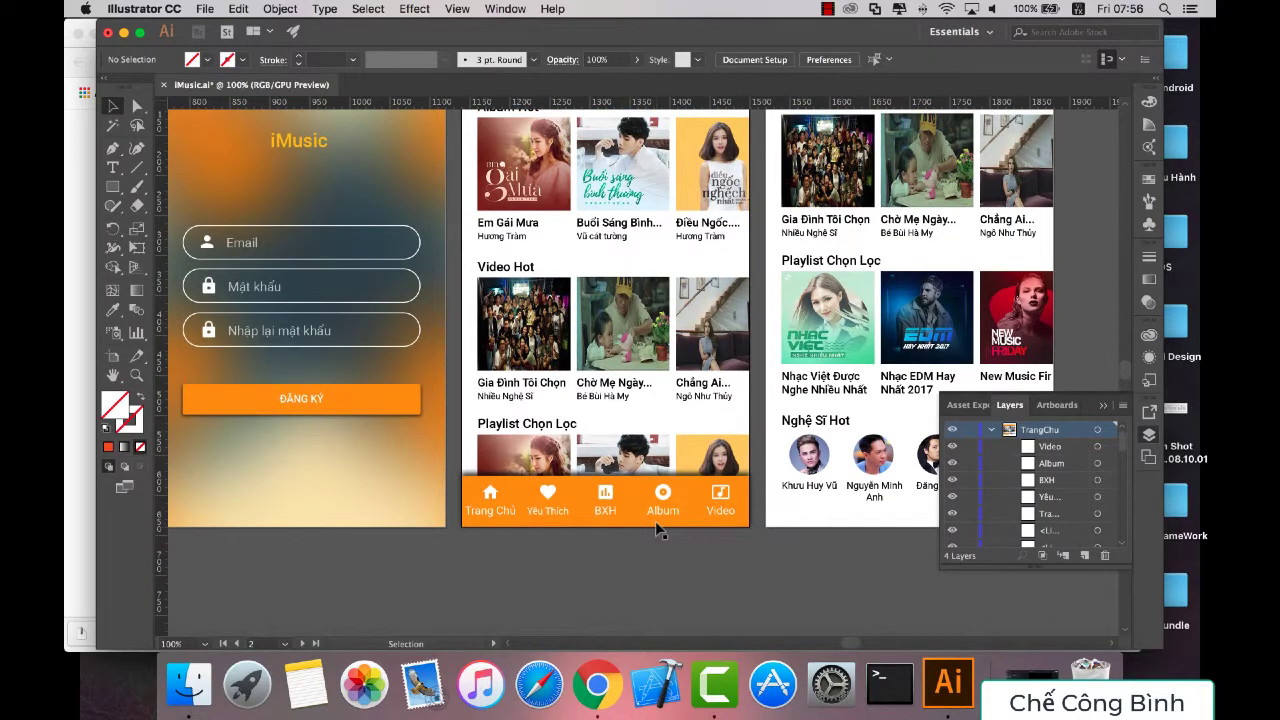
Step: Read material.io's Bottom navigation specs in Chrome, then return to the Illustrator mockup
key("super+Tab")
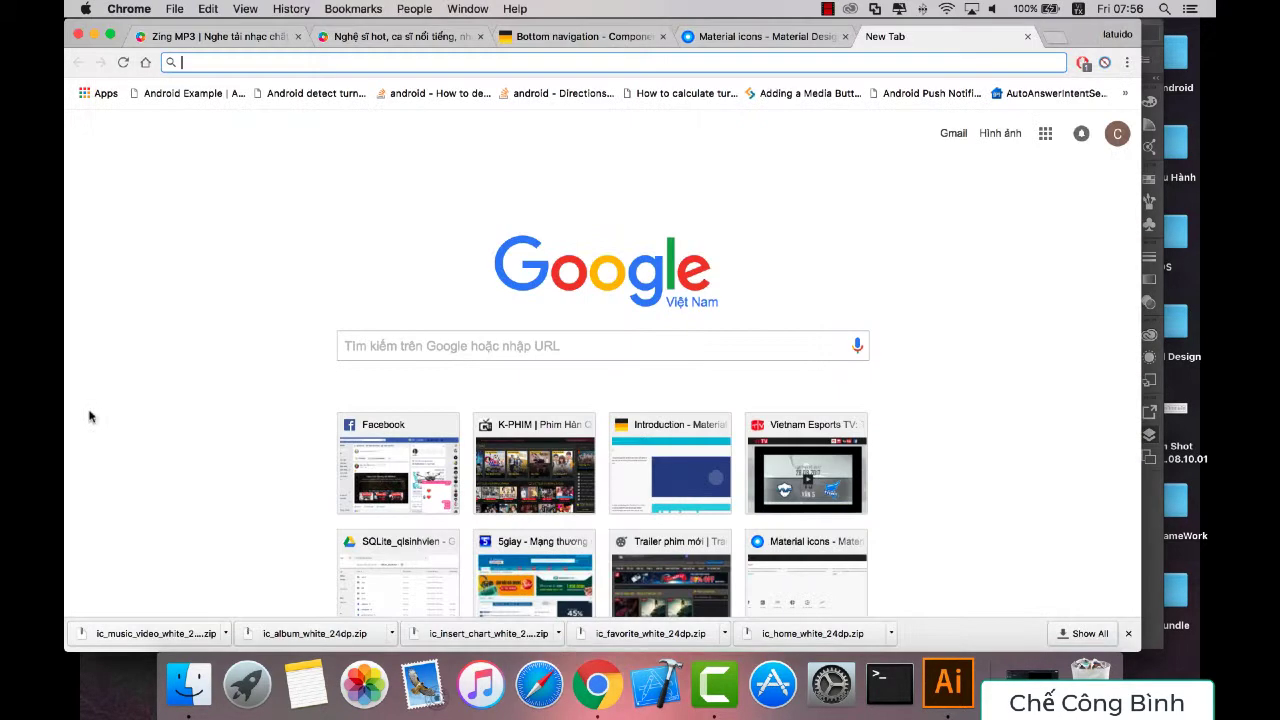
left_click(739, 32)
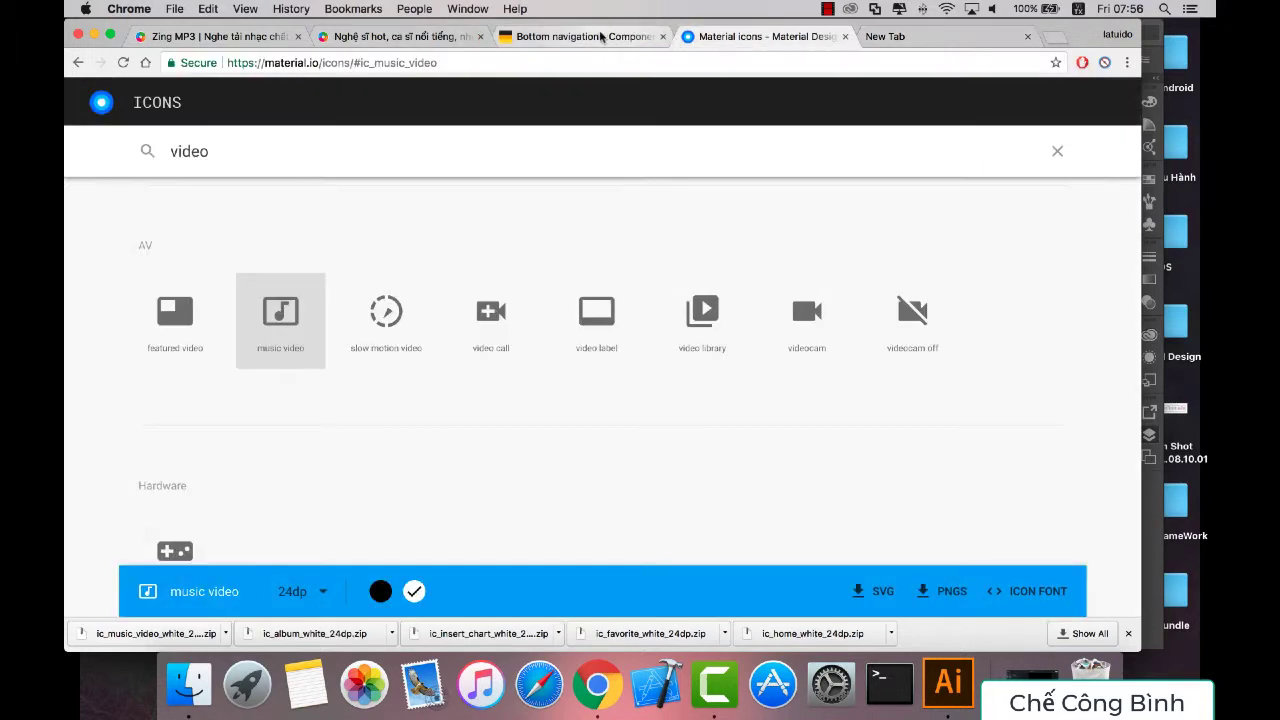
left_click(600, 38)
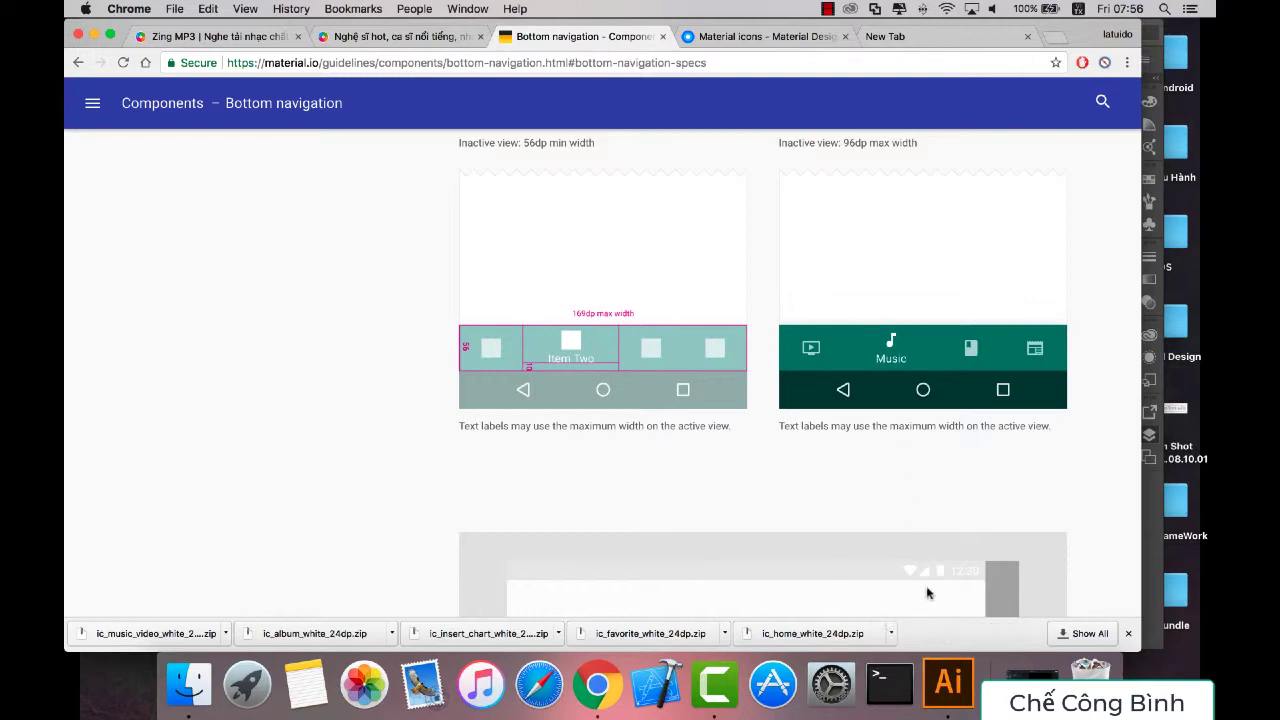
left_click(948, 683)
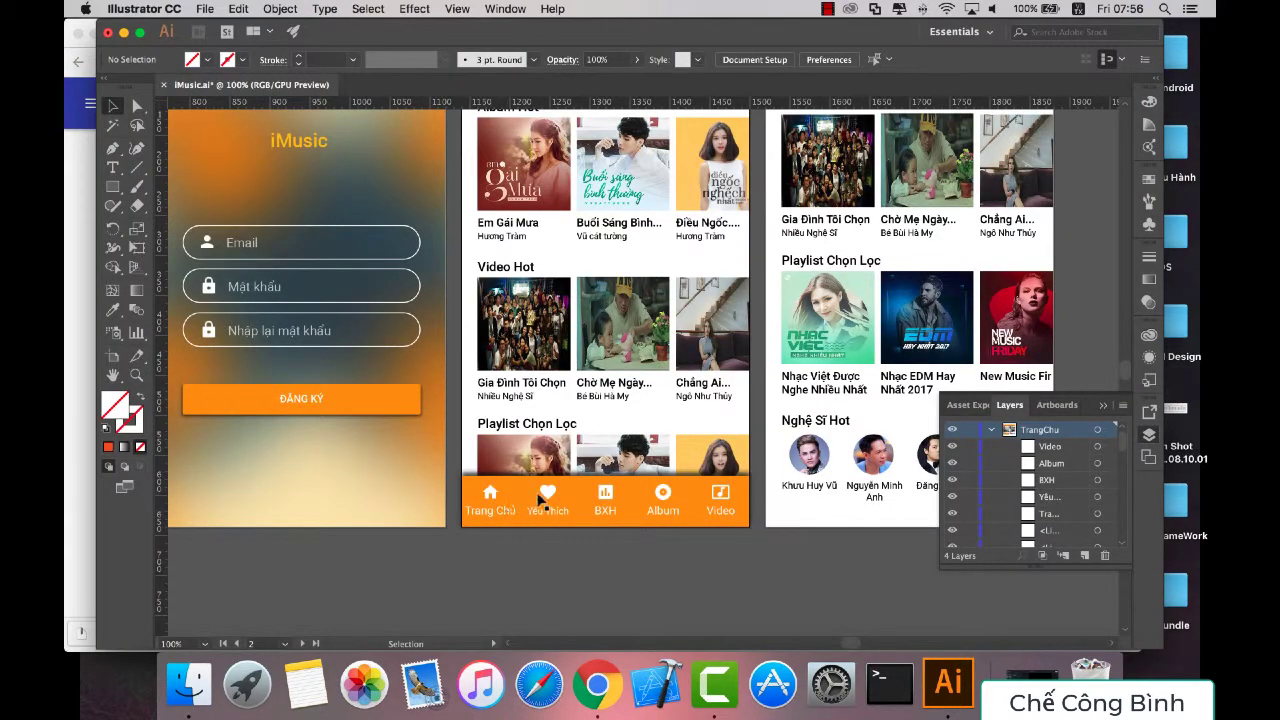
Step: Select the home and heart icons, enter the Opacity field, then switch to Chrome's specs
left_click(489, 495)
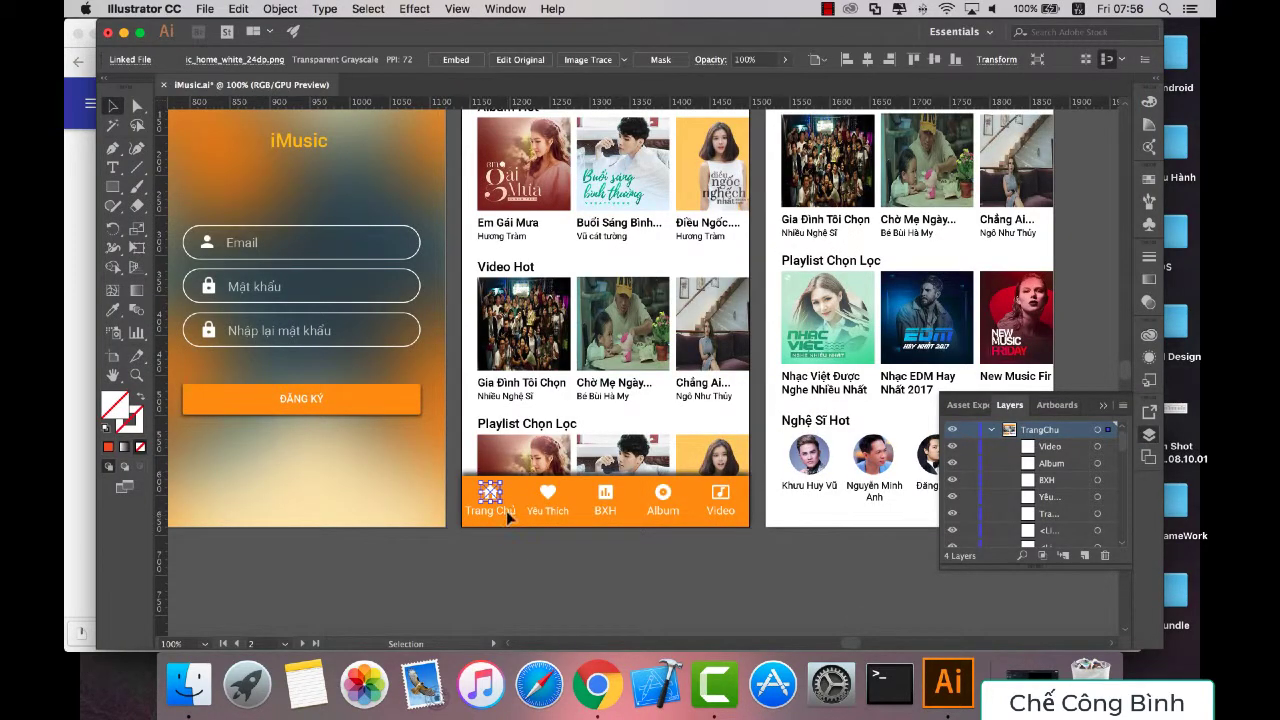
left_click(545, 494)
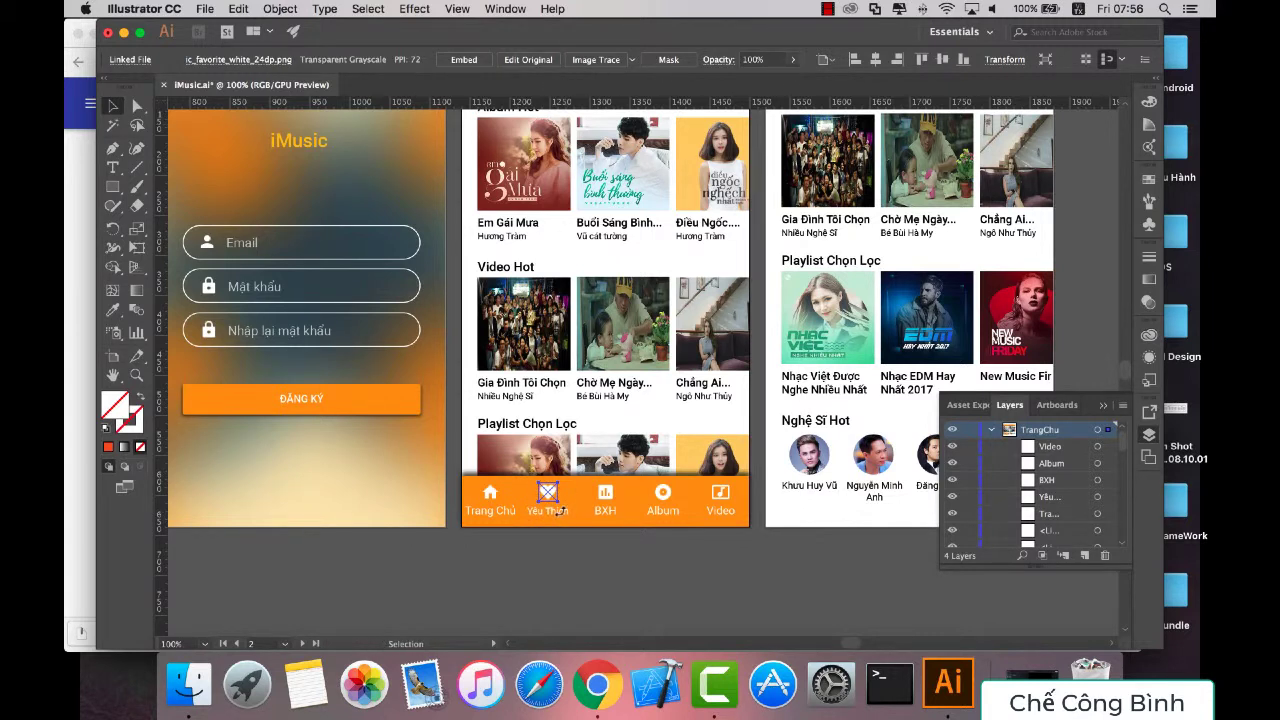
left_click(746, 60)
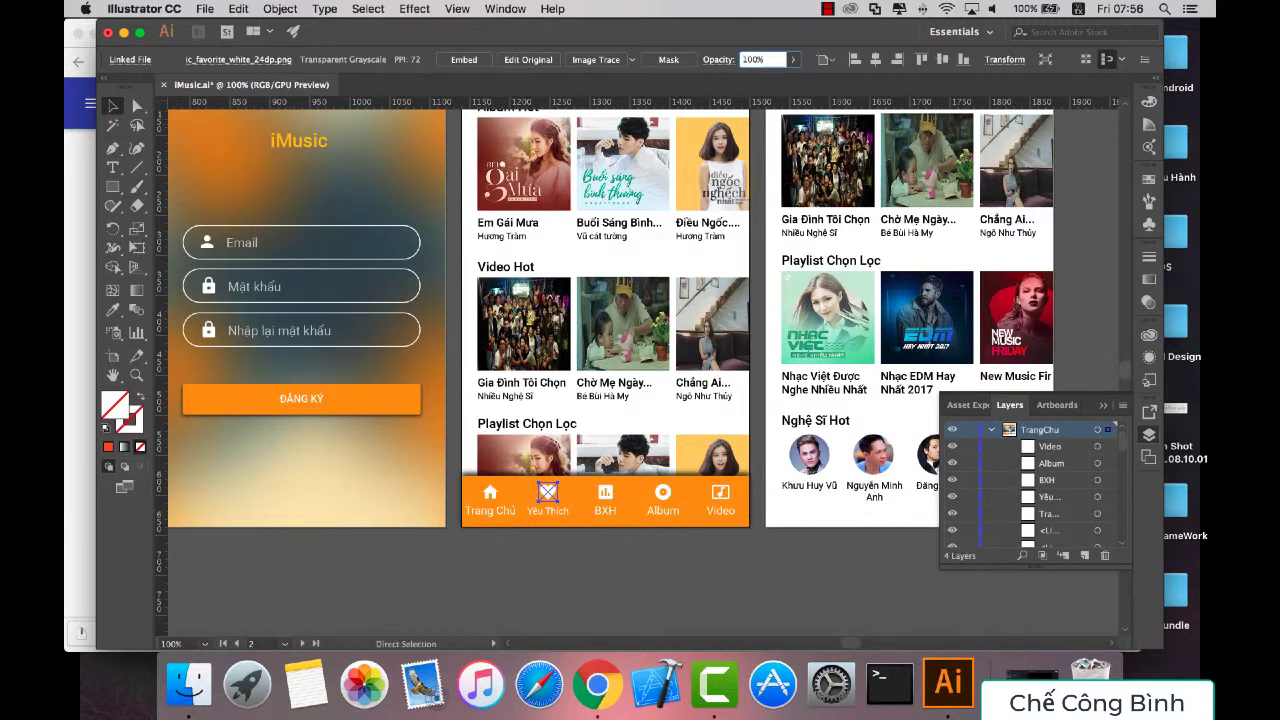
key("super+Tab")
Step: Scroll up through the bottom-navigation padding, width and height specs, then return to Illustrator
scroll(280, 371, "up", 5)
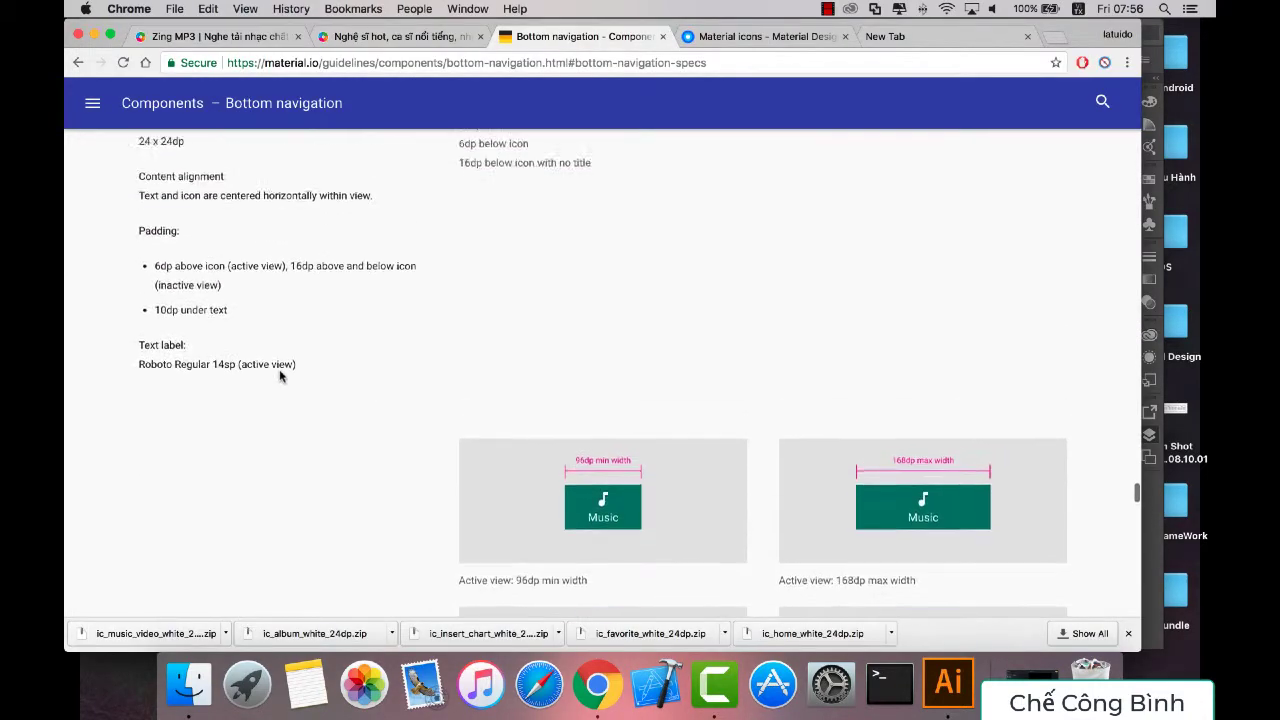
scroll(280, 376, "up", 2)
scroll(280, 376, "up", 3)
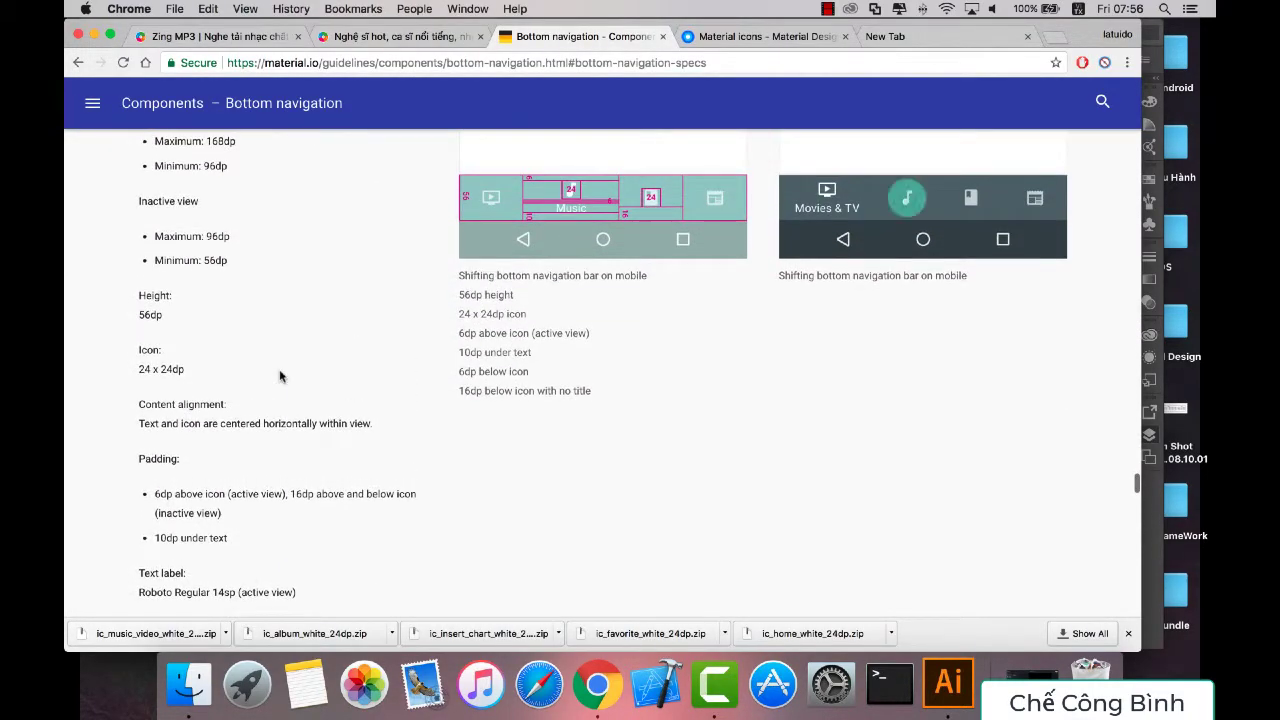
scroll(280, 376, "up", 1)
scroll(280, 376, "up", 4)
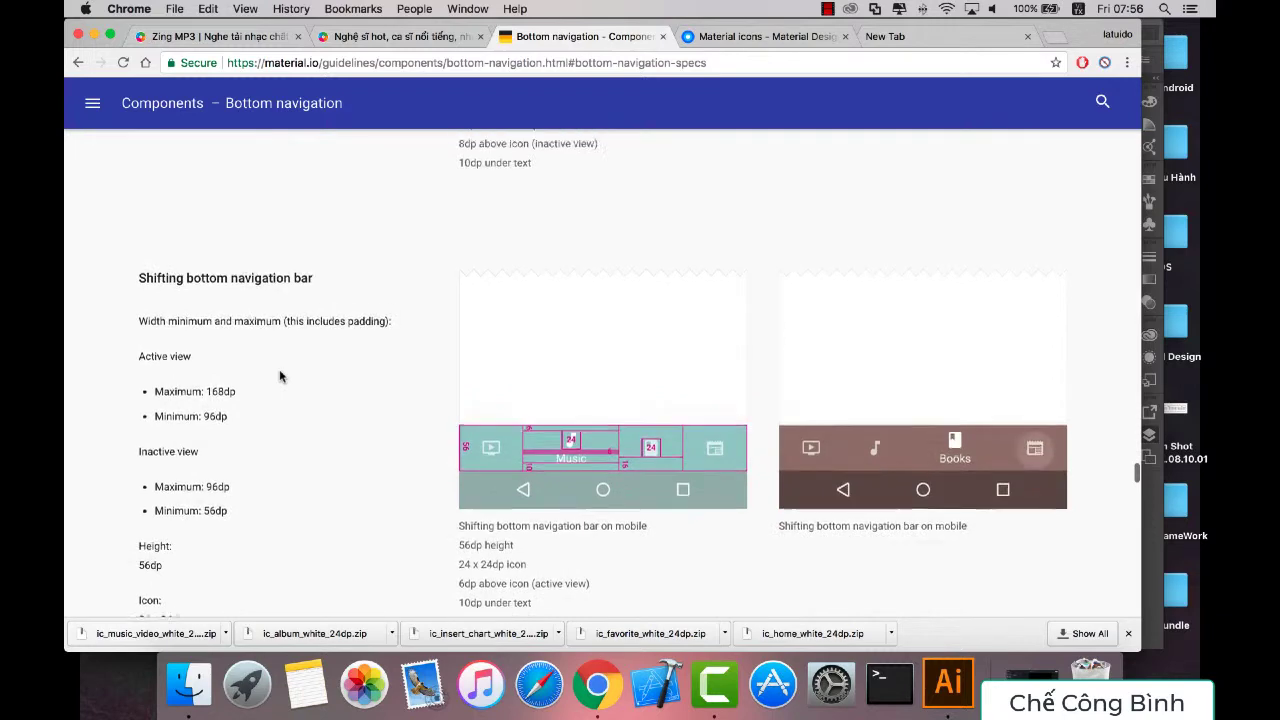
scroll(280, 376, "up", 6)
scroll(280, 376, "up", 1)
scroll(280, 376, "up", 3)
scroll(280, 376, "up", 3)
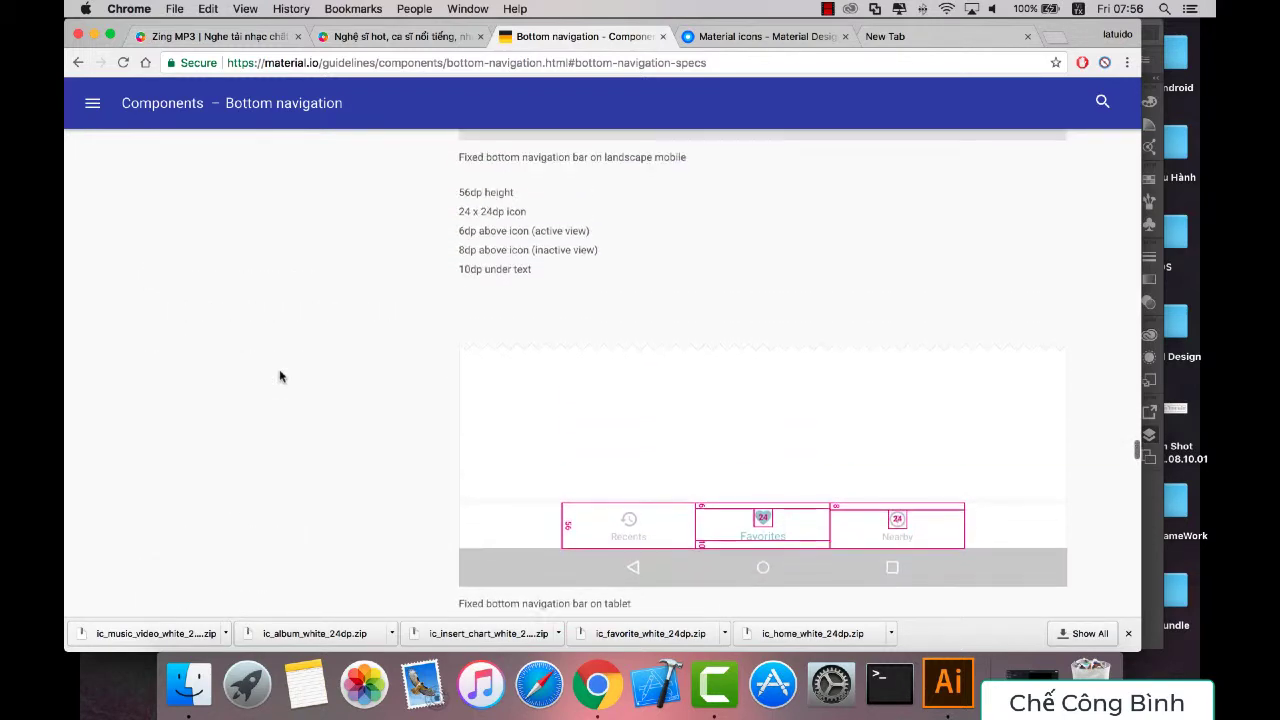
scroll(280, 376, "up", 4)
scroll(280, 376, "up", 2)
scroll(280, 376, "up", 10)
scroll(280, 376, "up", 1)
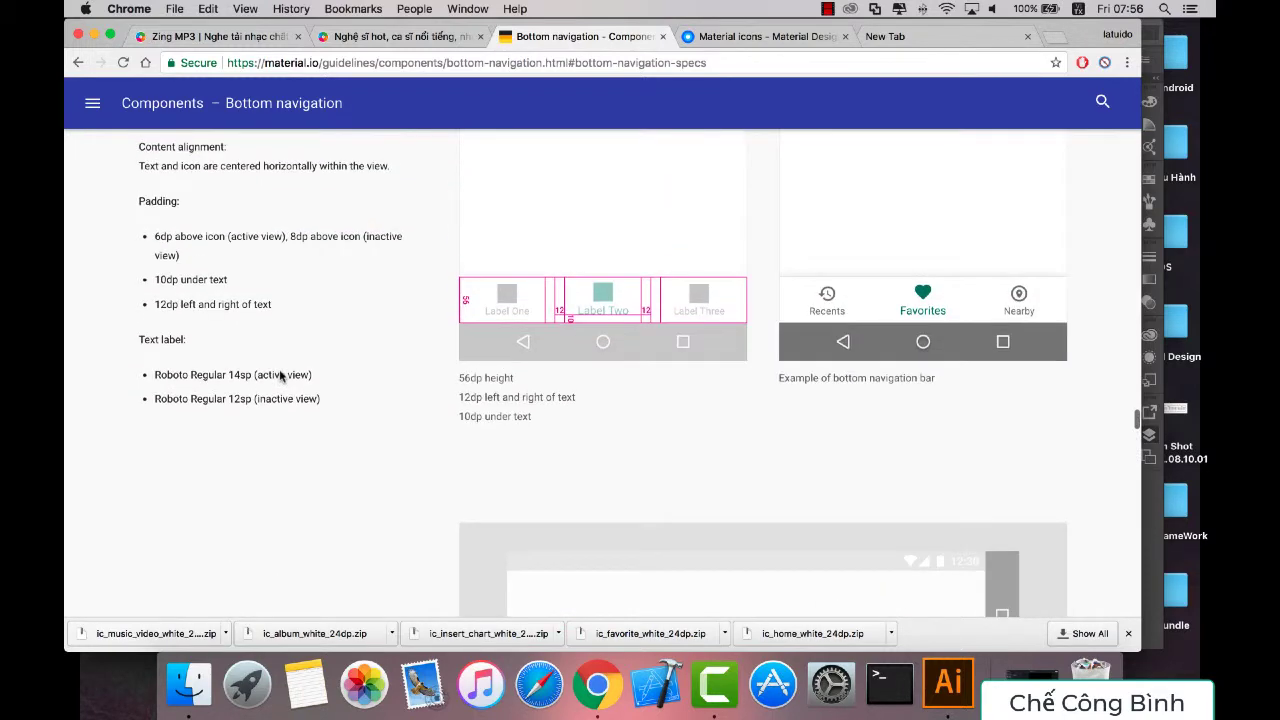
scroll(280, 376, "up", 1)
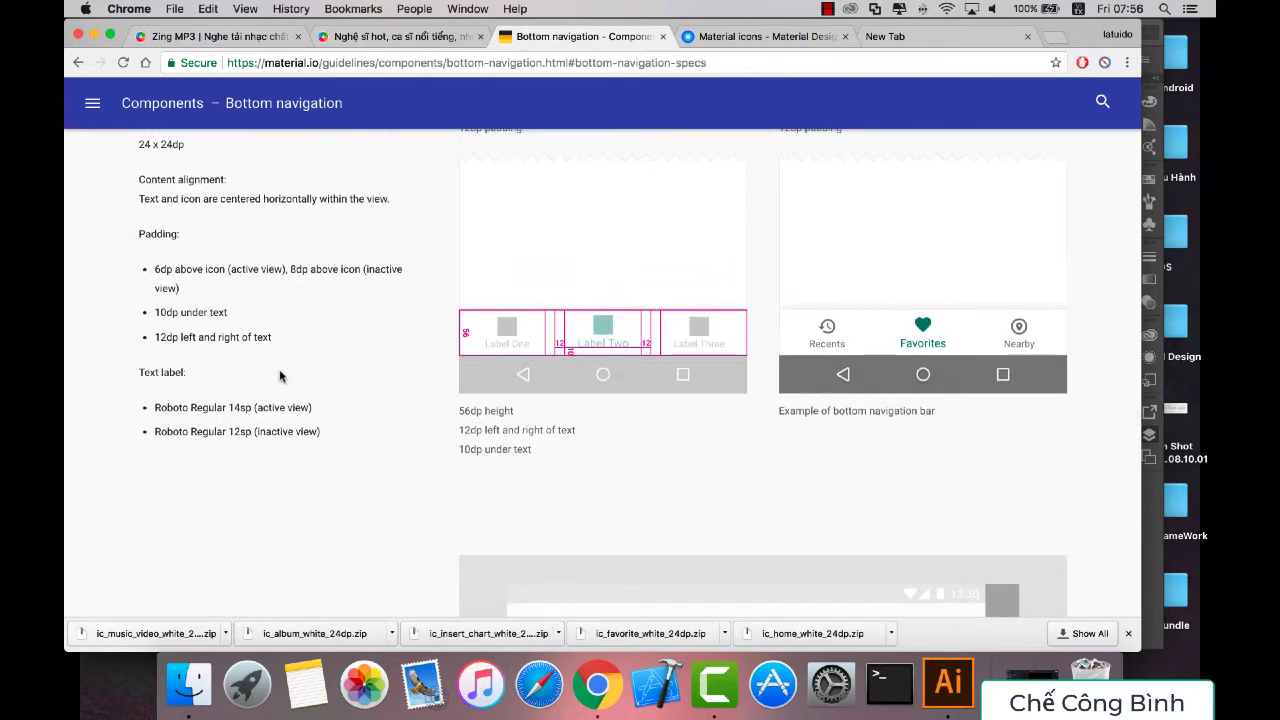
scroll(280, 376, "up", 3)
scroll(280, 376, "up", 1)
scroll(280, 376, "up", 5)
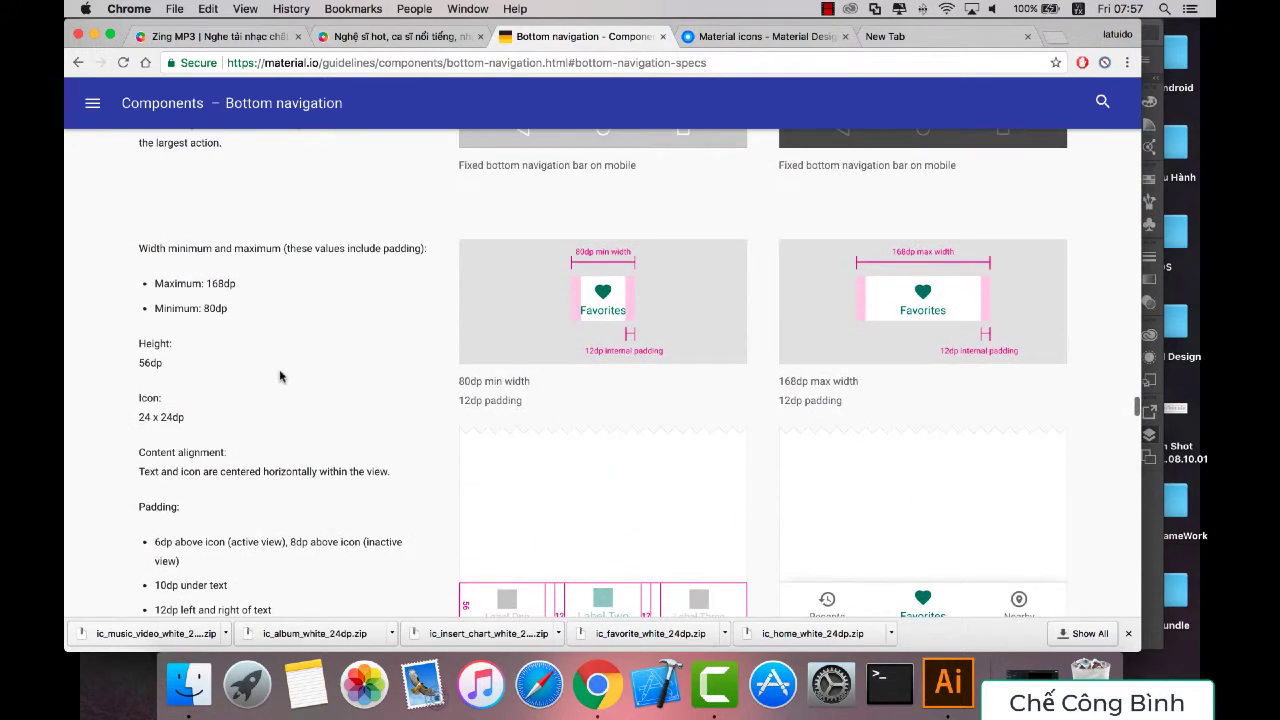
scroll(280, 376, "up", 4)
scroll(280, 376, "up", 1)
scroll(280, 376, "up", 1)
scroll(381, 333, "up", 1)
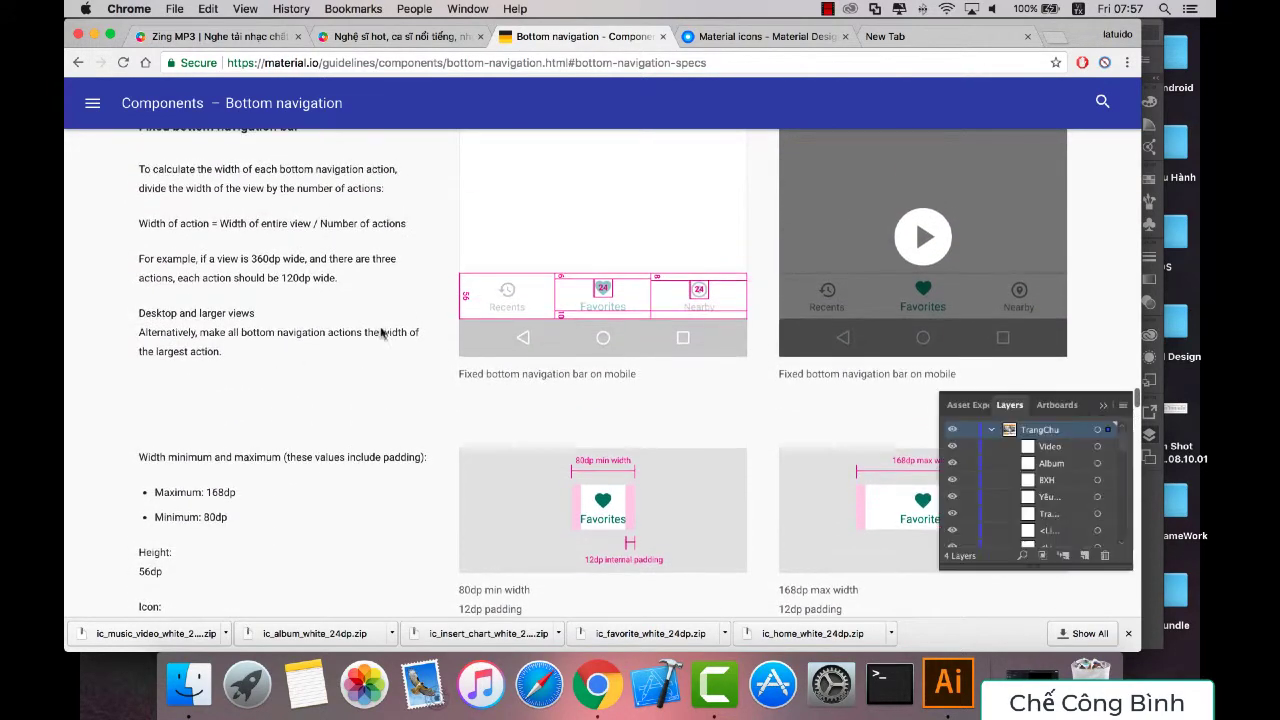
key("super+Tab")
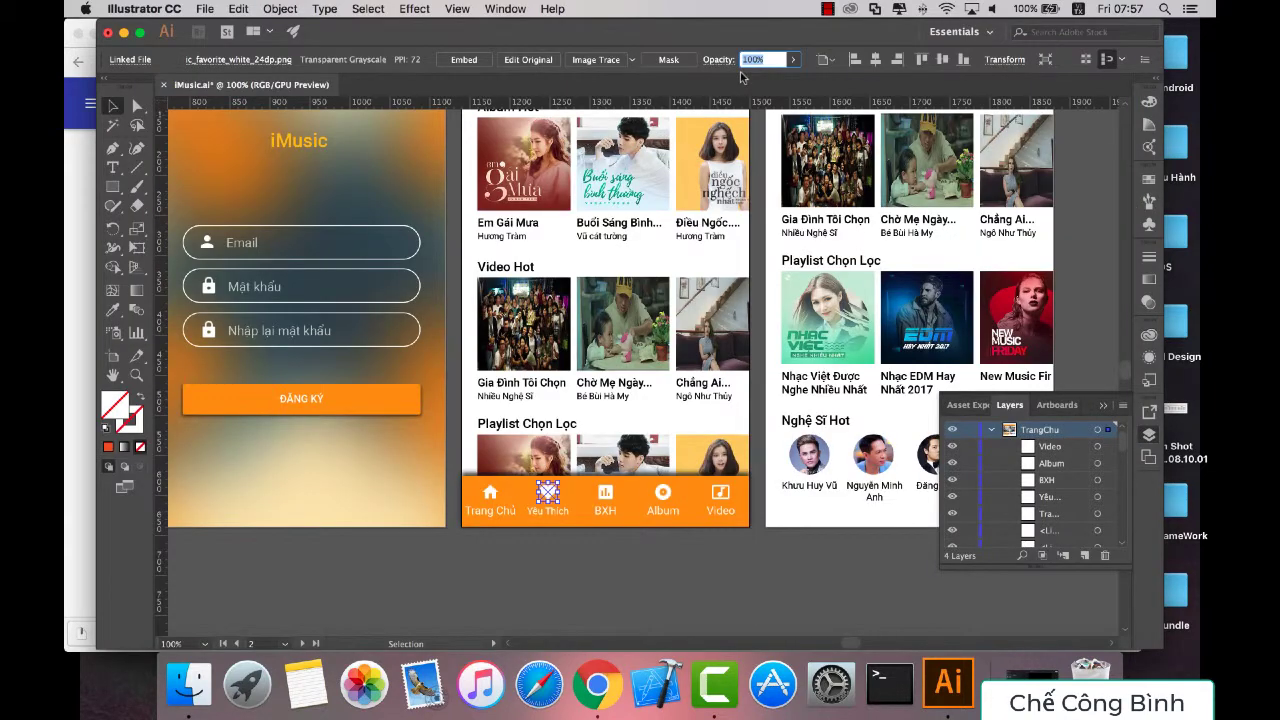
Step: Set the Yêu Thích heart icon to 80% opacity, replacing an undone 70% attempt
type("70")
key("Return")
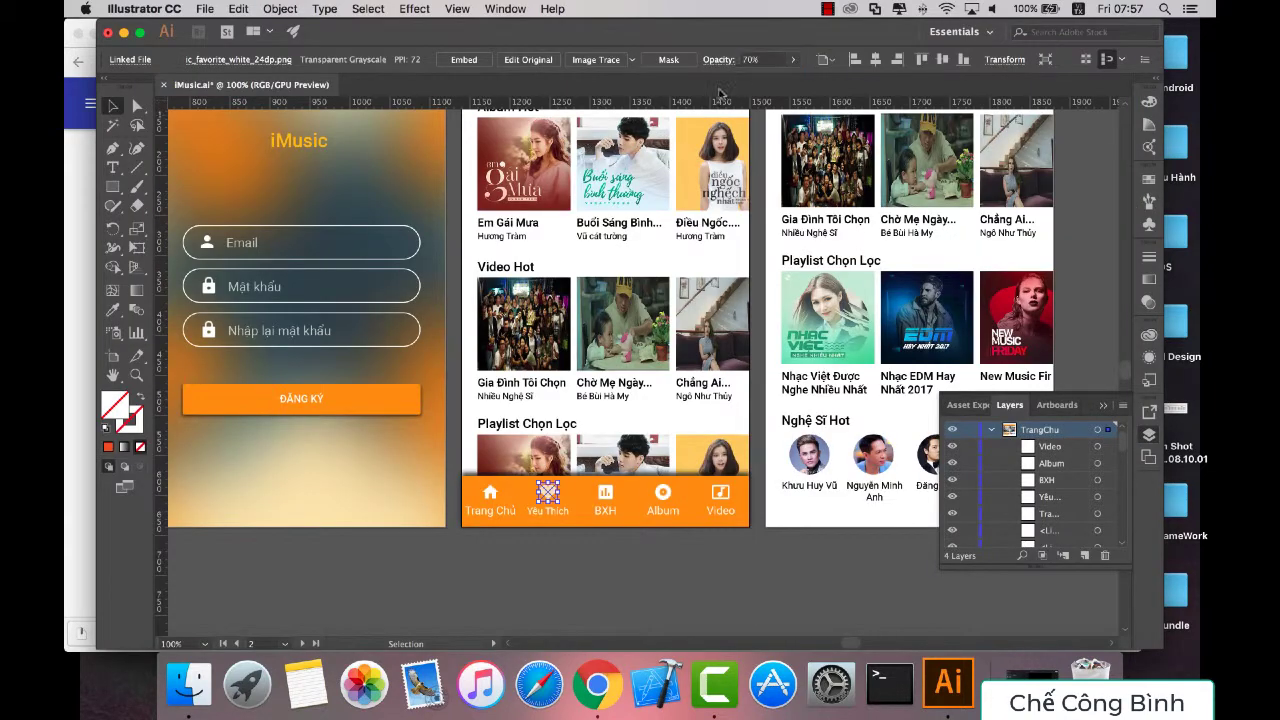
key("super+z")
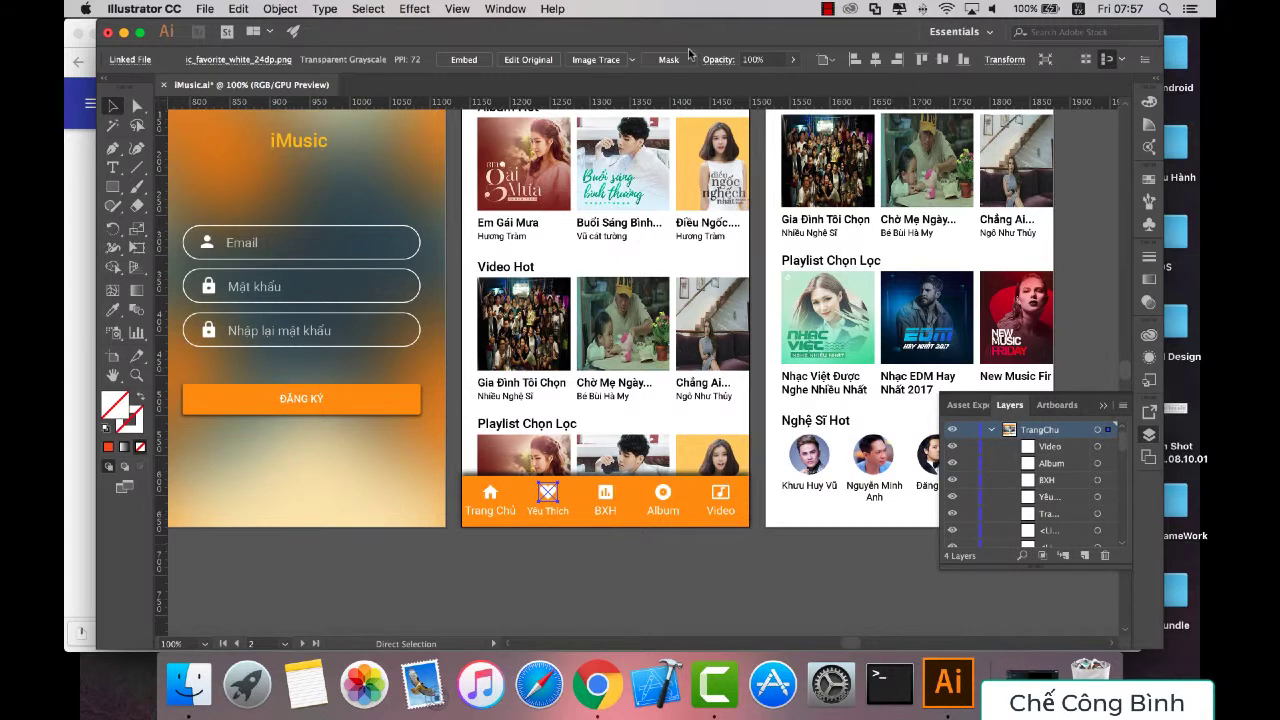
left_click(750, 58)
type("80")
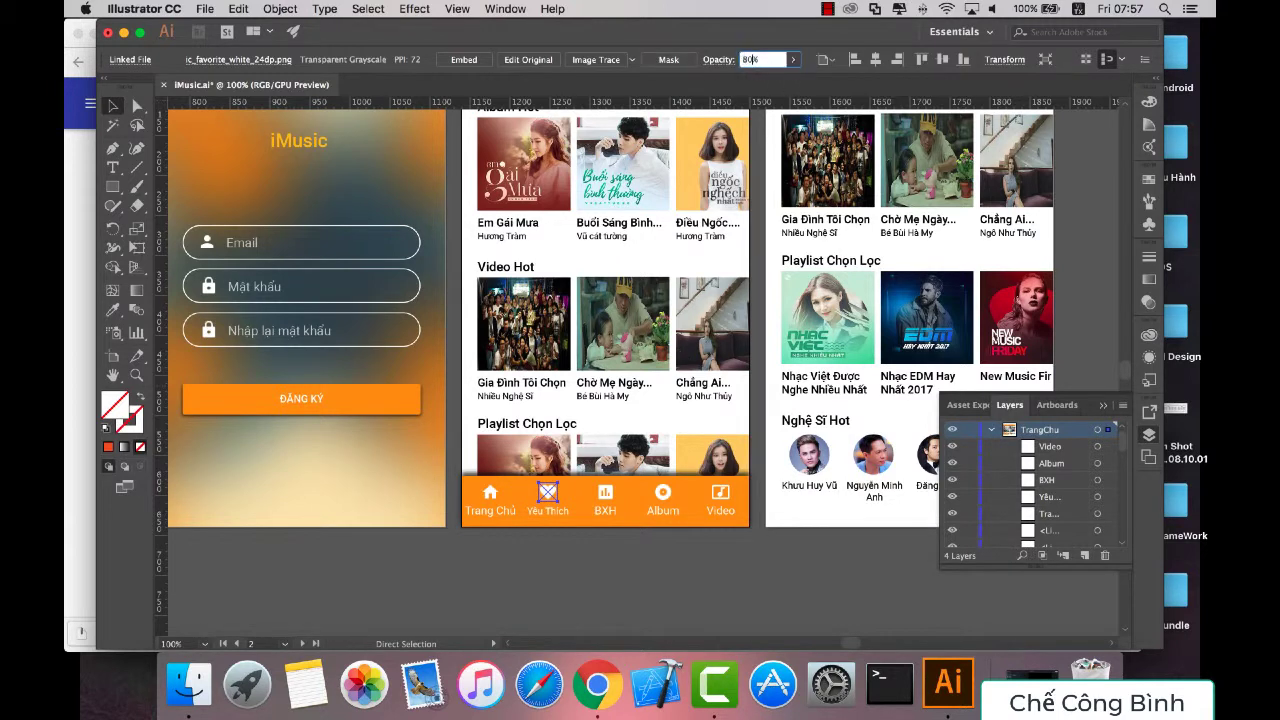
key("Return")
left_click(670, 550)
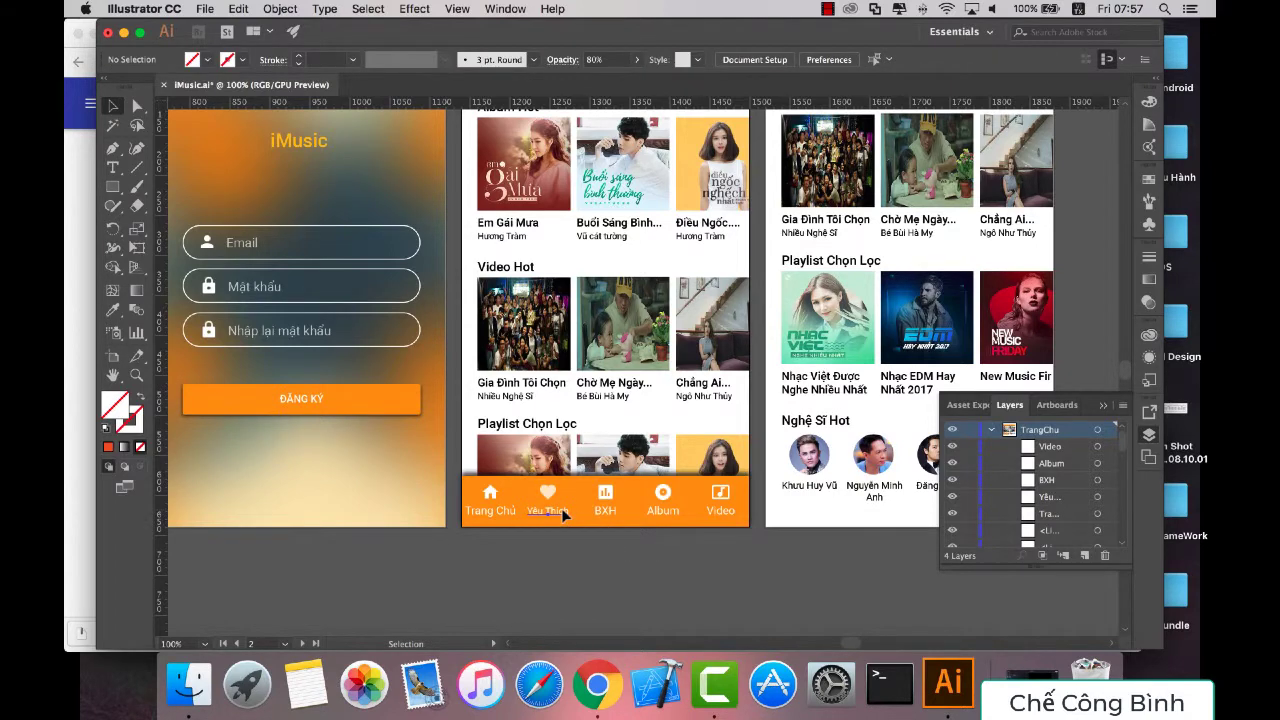
left_click(562, 512)
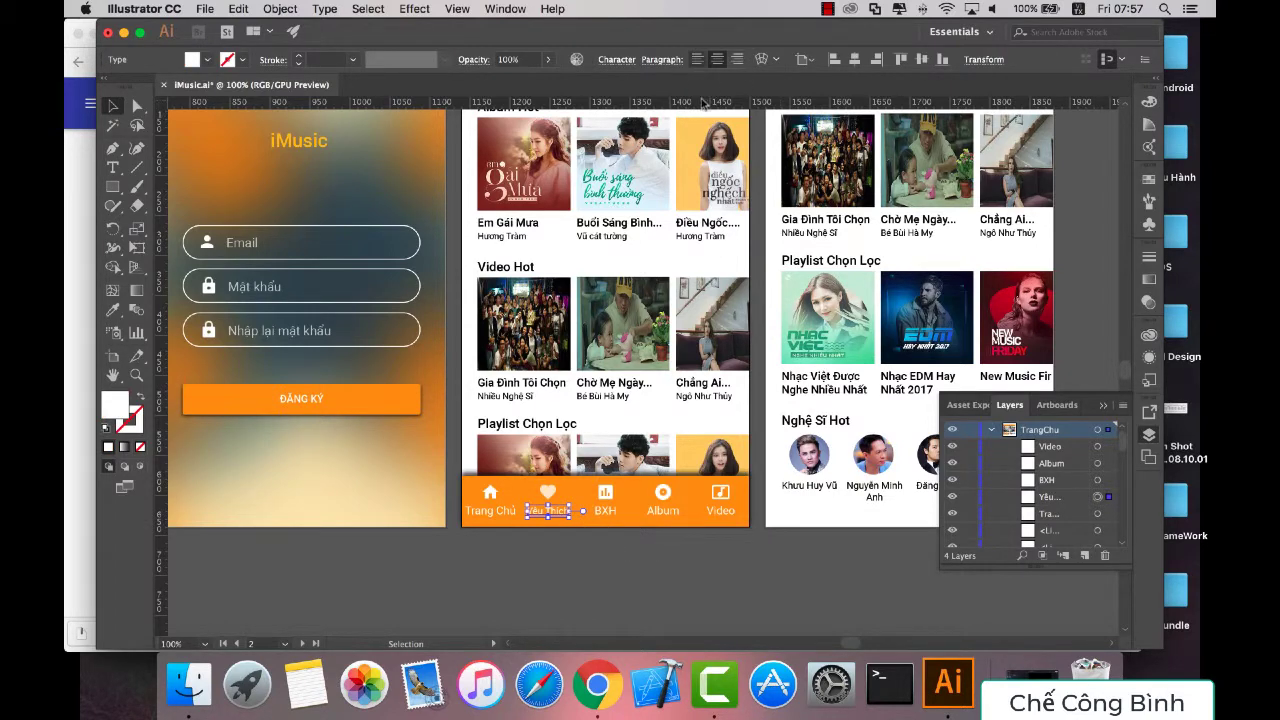
Step: Bring up Chrome and scroll down through the bottom-navigation width and padding specs
left_click(597, 684)
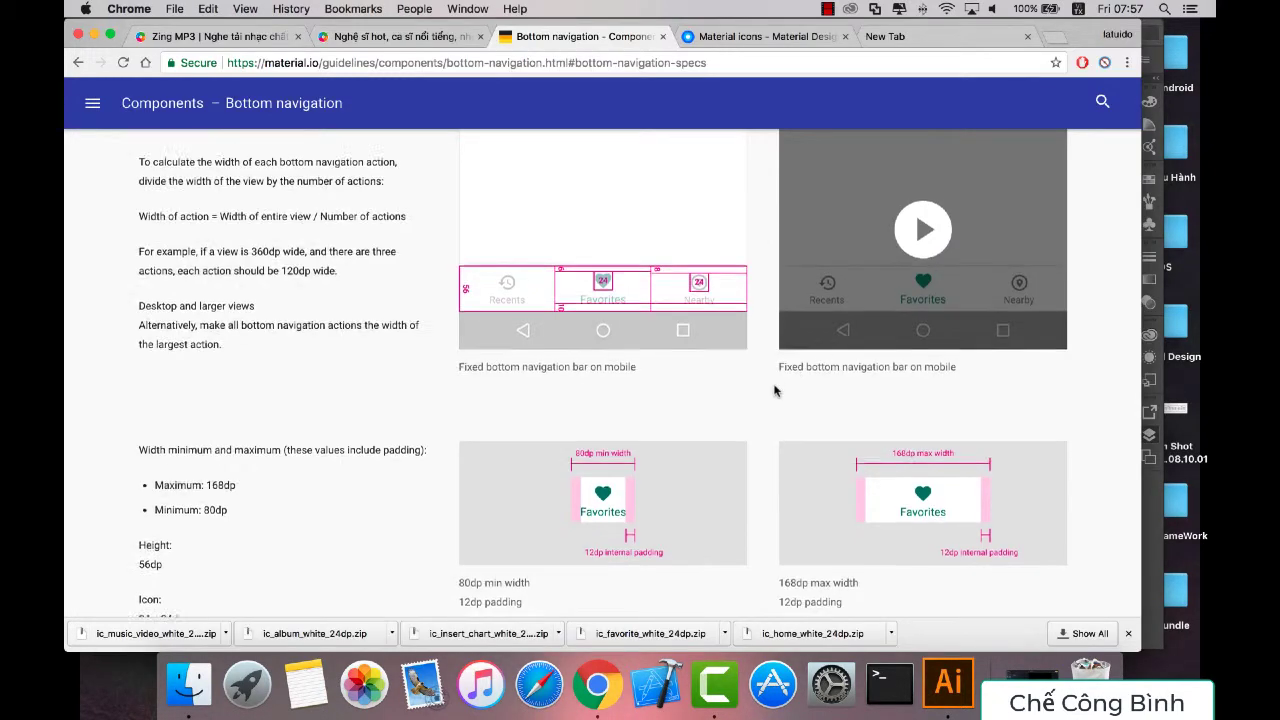
scroll(895, 386, "down", 10)
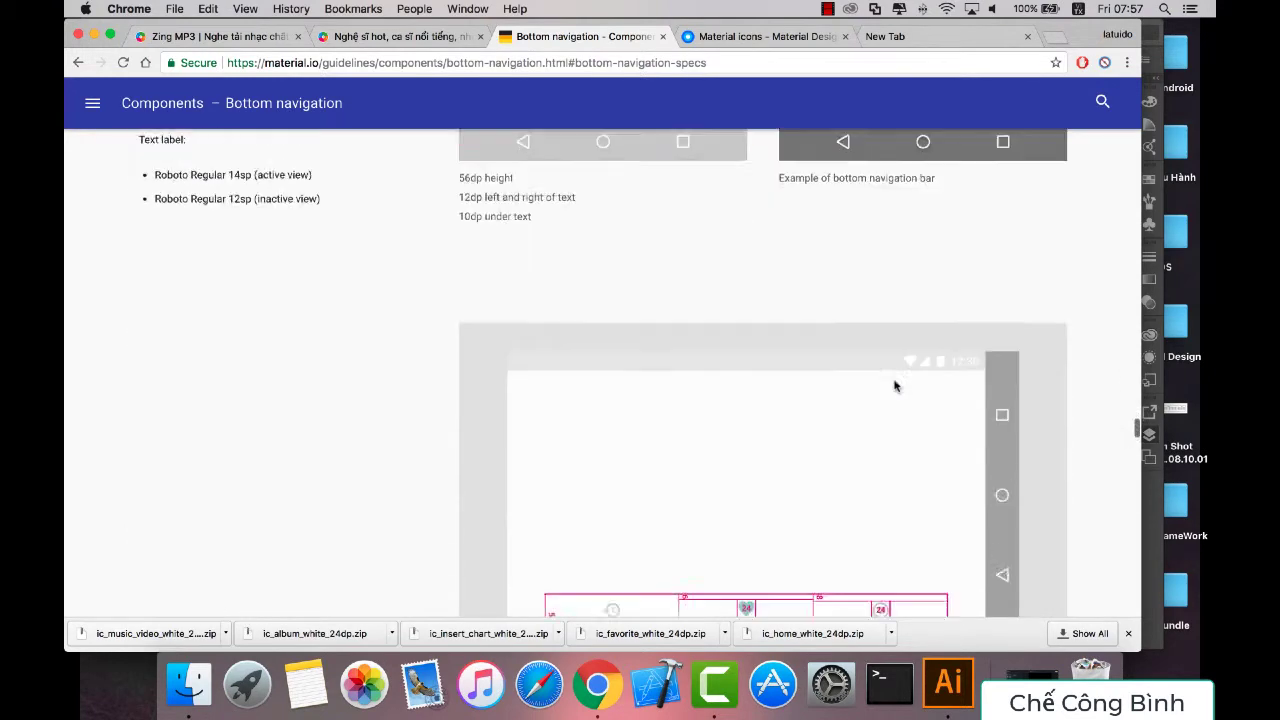
scroll(895, 386, "down", 5)
scroll(894, 380, "down", 3)
scroll(894, 380, "down", 2)
scroll(894, 380, "down", 2)
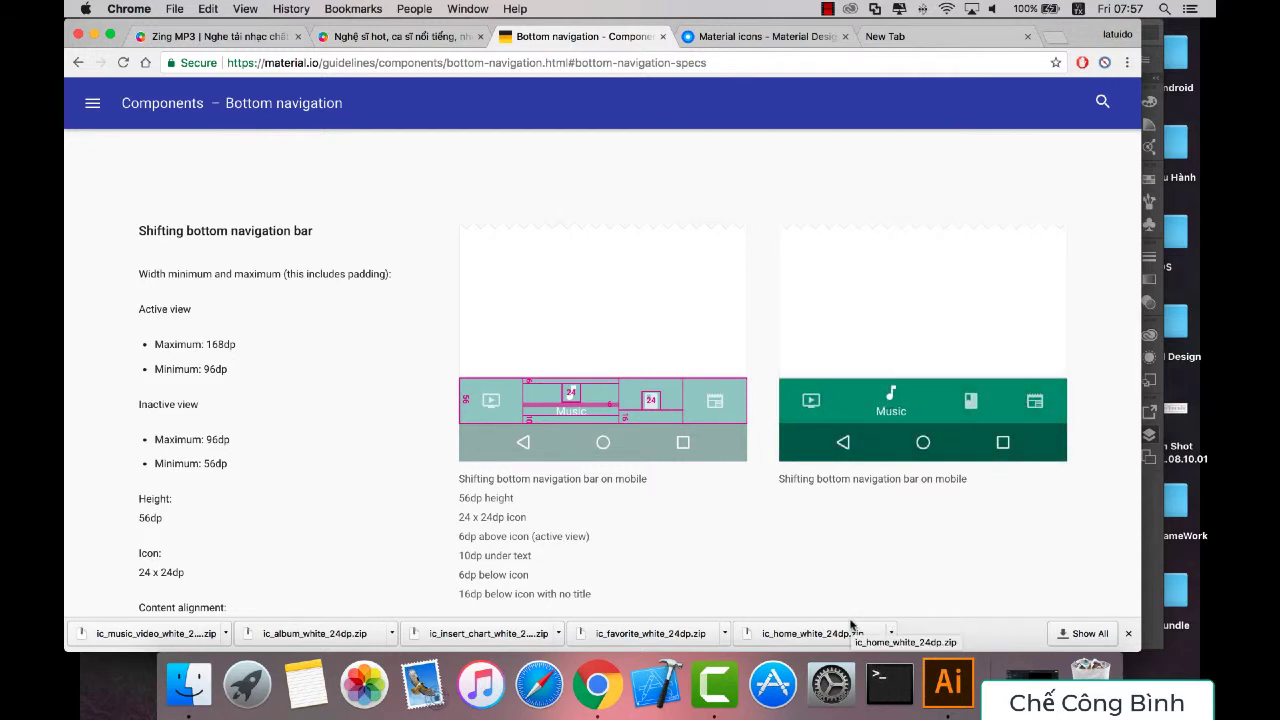
scroll(374, 346, "down", 3)
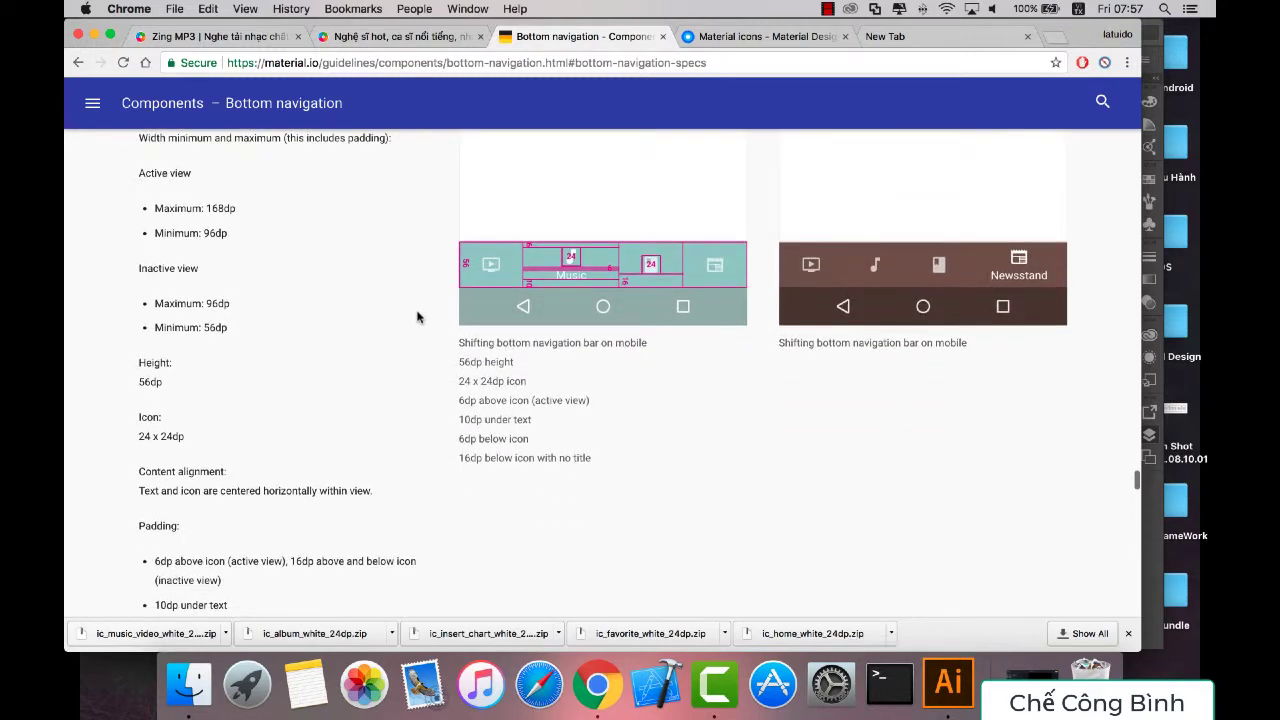
scroll(418, 317, "down", 4)
scroll(418, 317, "down", 4)
scroll(418, 317, "down", 3)
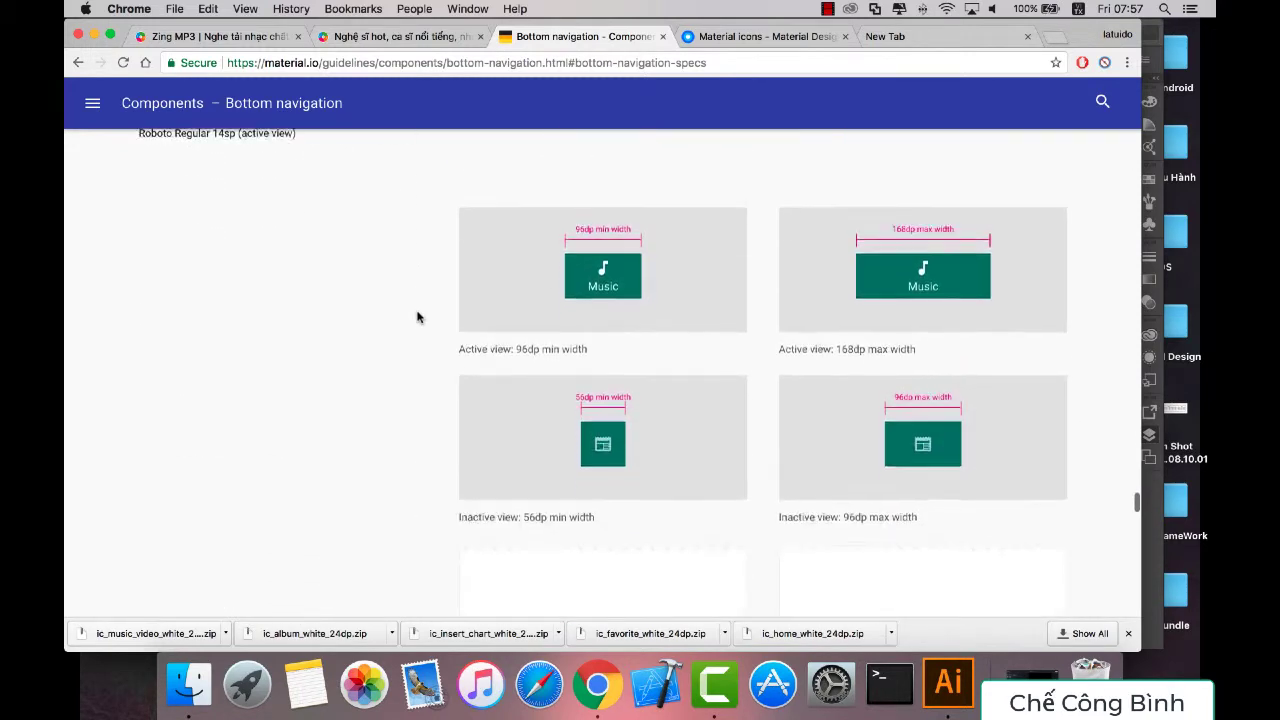
scroll(418, 317, "down", 2)
scroll(418, 317, "down", 5)
scroll(418, 317, "down", 2)
scroll(418, 317, "down", 2)
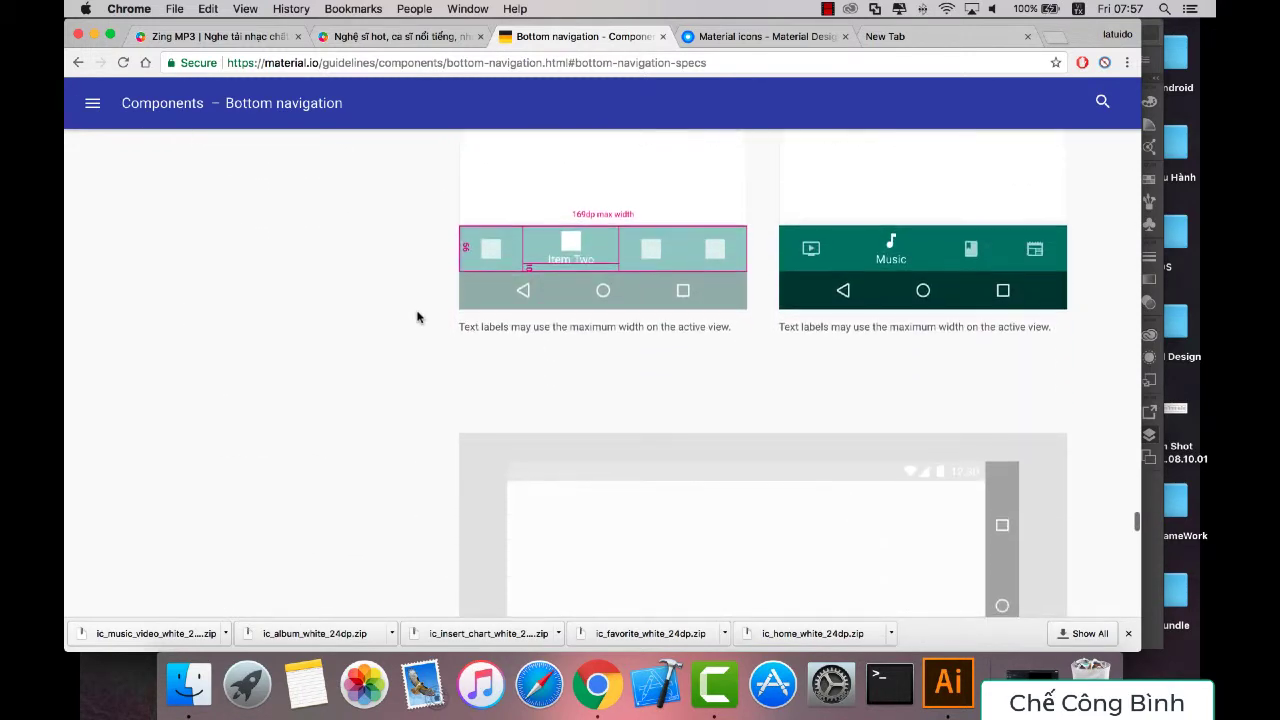
scroll(418, 317, "down", 5)
scroll(418, 317, "down", 4)
scroll(418, 317, "down", 3)
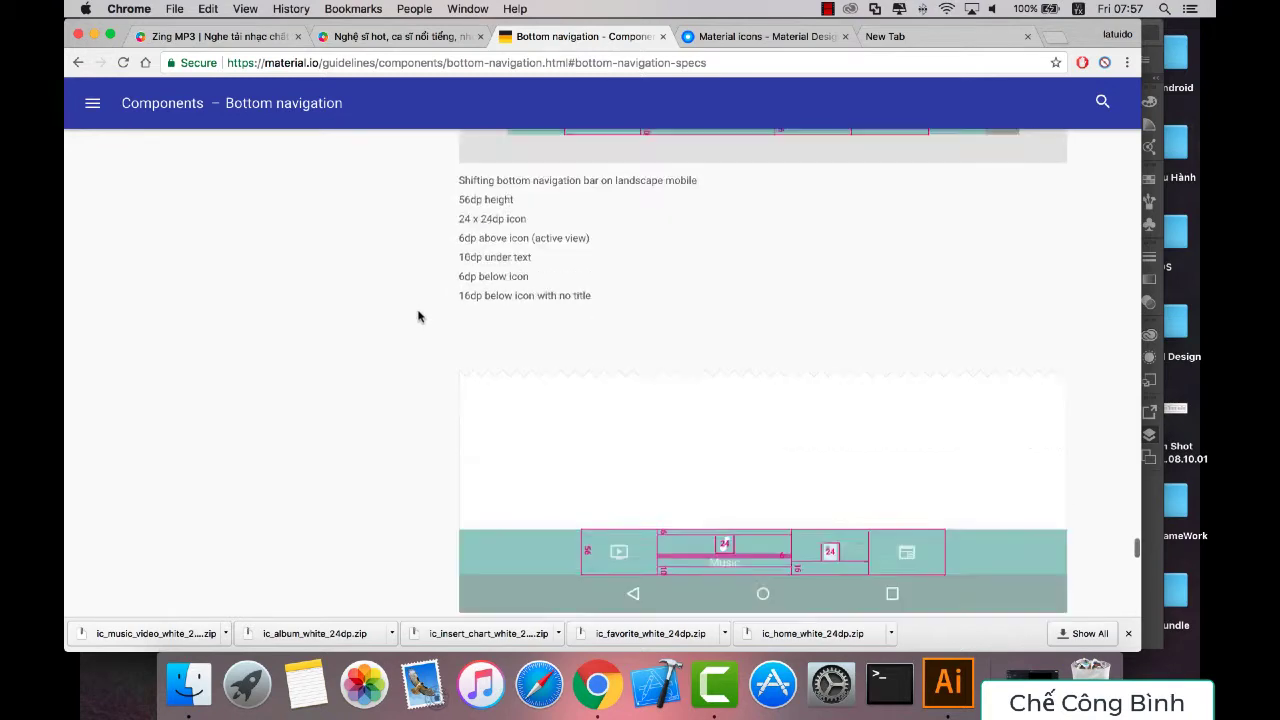
scroll(418, 317, "down", 6)
scroll(418, 317, "down", 5)
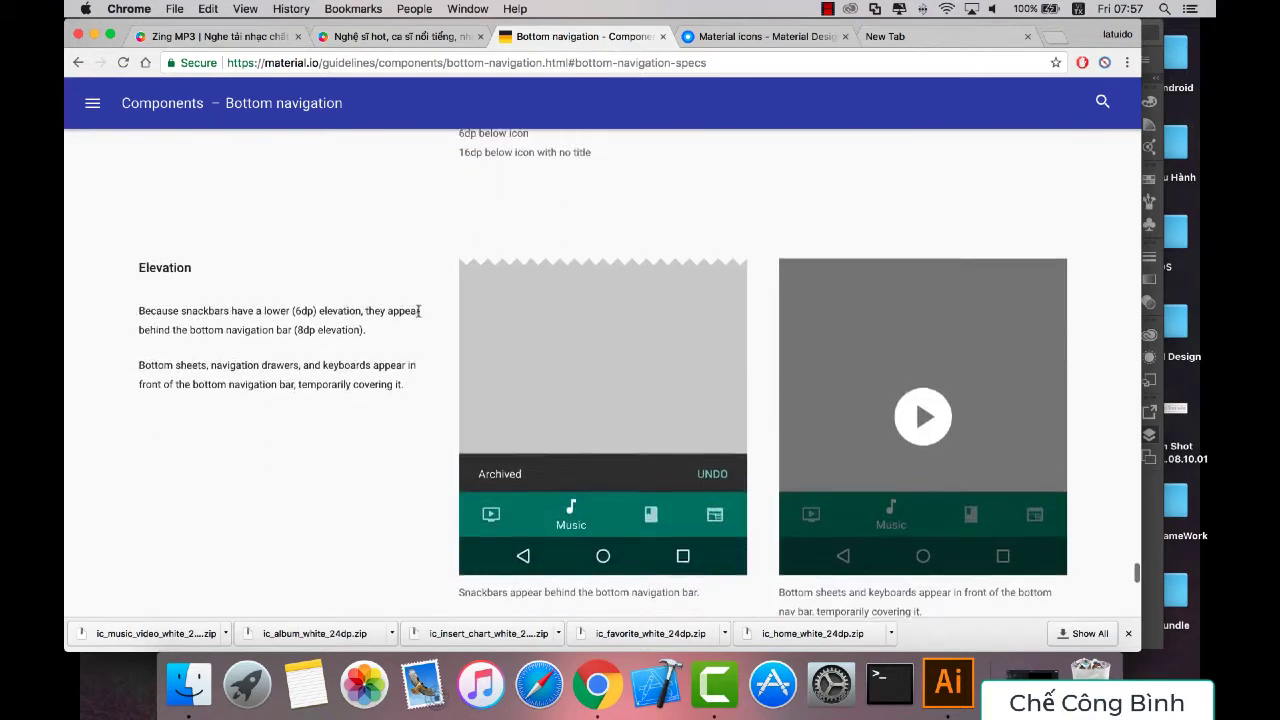
scroll(419, 311, "down", 2)
scroll(418, 311, "down", 2)
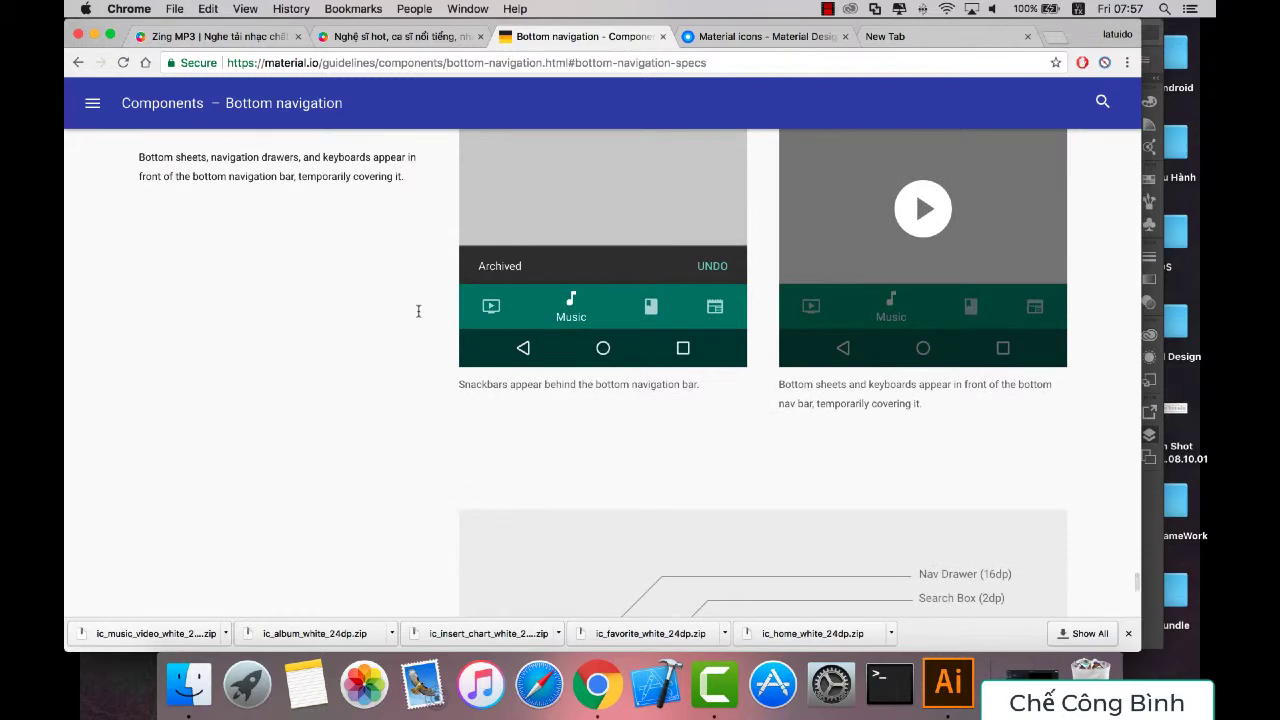
scroll(418, 311, "down", 2)
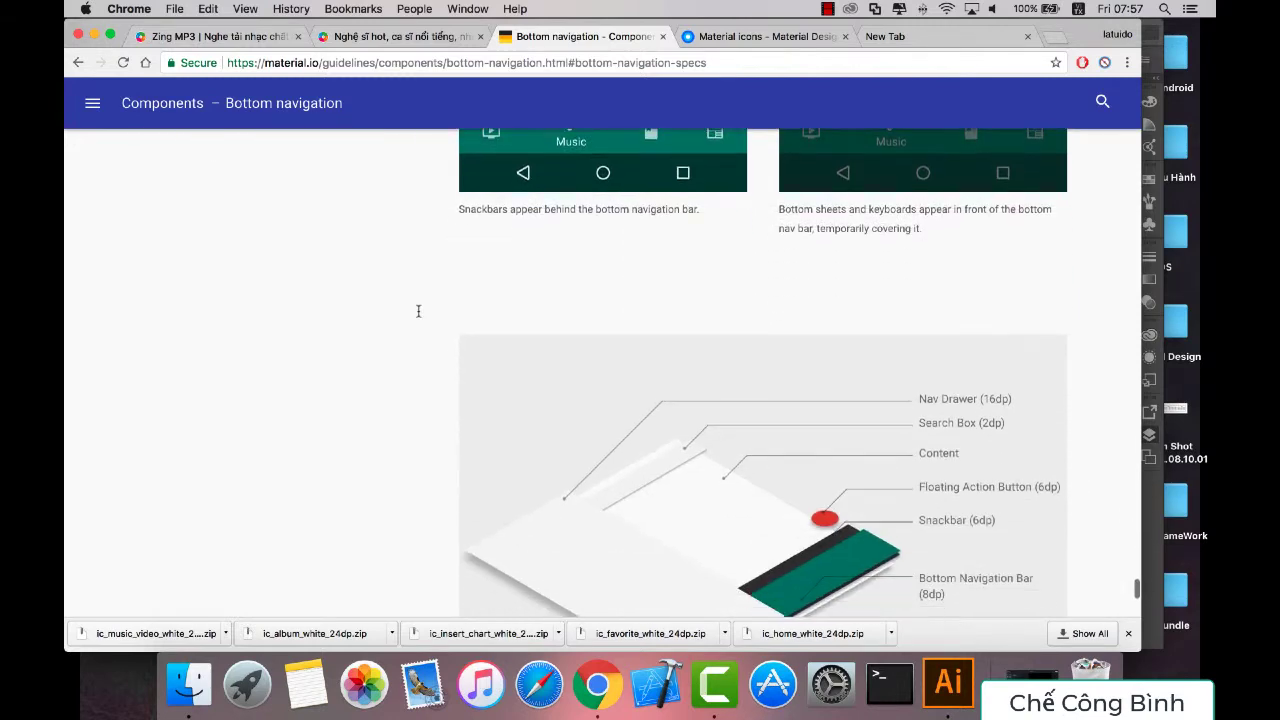
scroll(418, 311, "down", 2)
scroll(418, 313, "down", 3)
Step: Scroll back up the specs page and return to the iMusic design
scroll(418, 314, "up", 6)
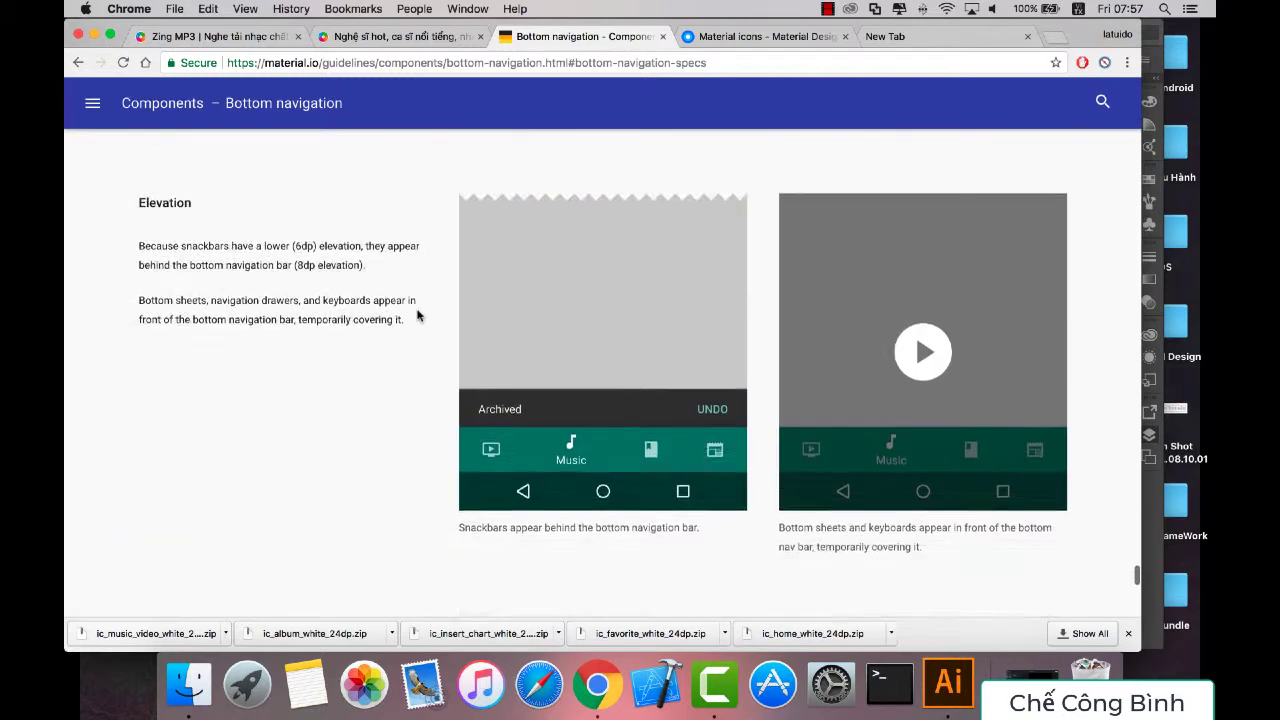
scroll(418, 316, "up", 2)
scroll(417, 320, "up", 2)
scroll(417, 321, "up", 1)
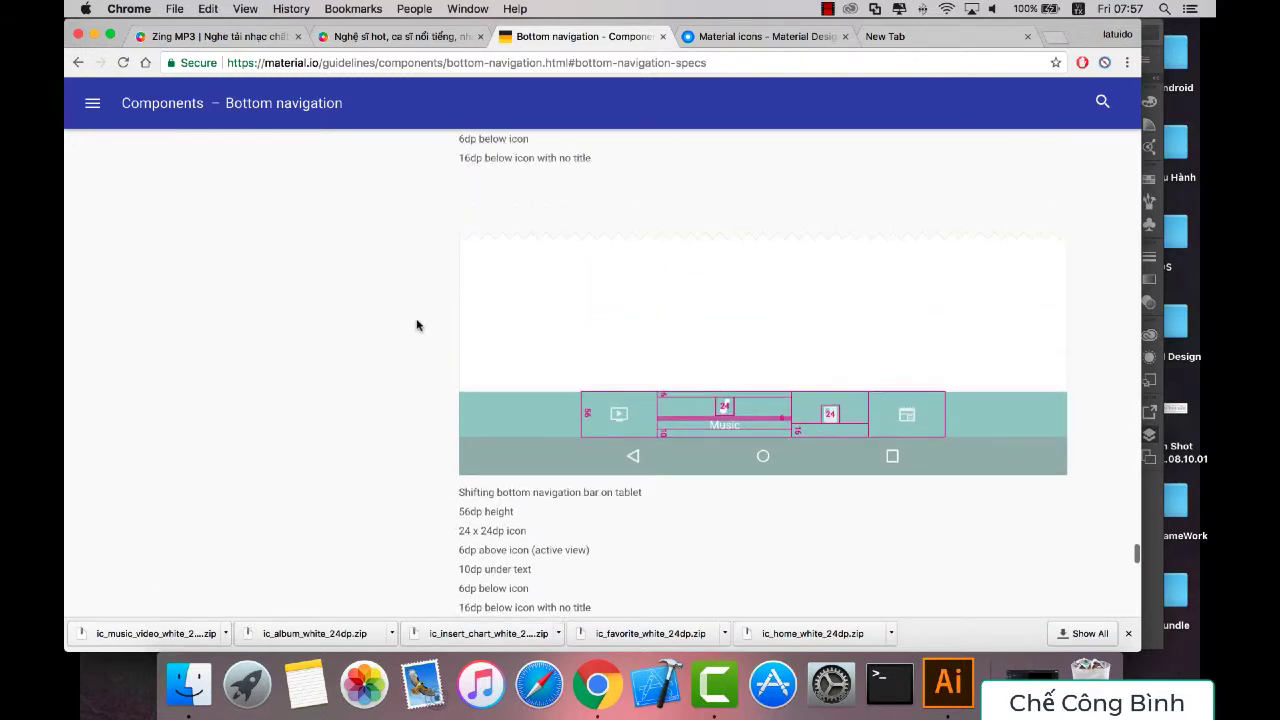
scroll(418, 322, "up", 2)
scroll(418, 325, "up", 2)
scroll(418, 325, "up", 2)
scroll(418, 325, "up", 2)
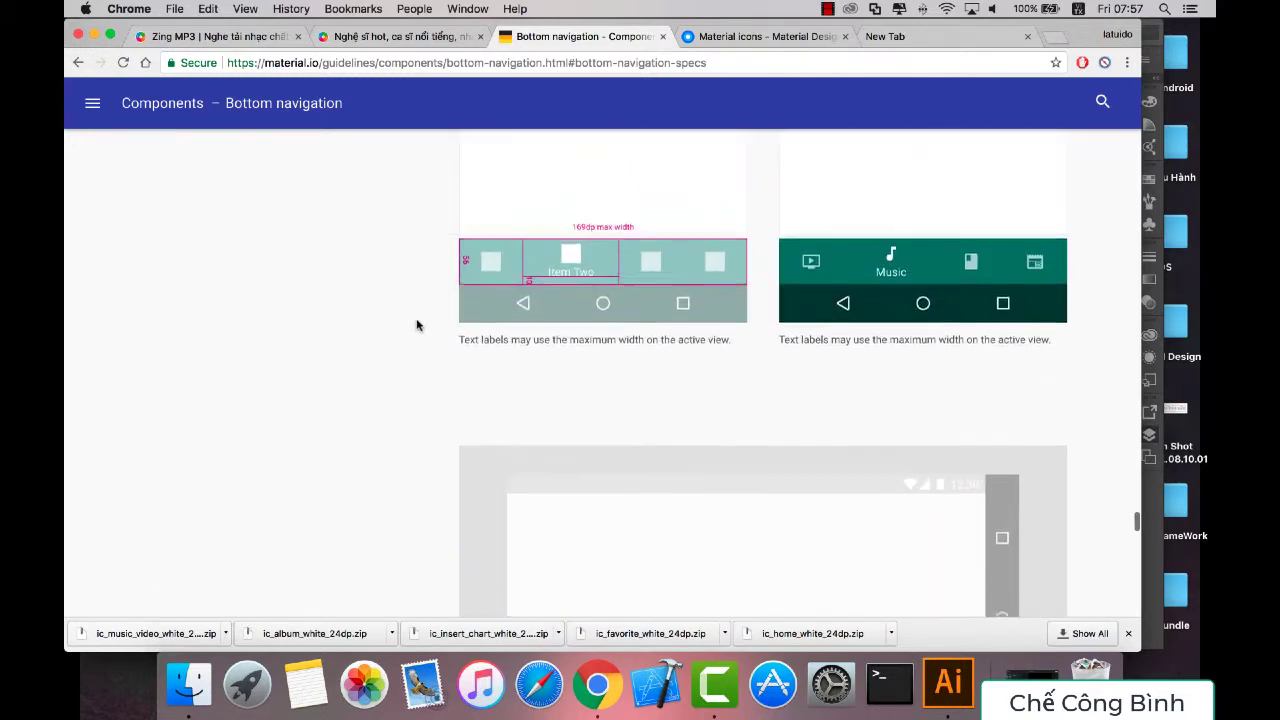
scroll(418, 325, "up", 2)
scroll(418, 325, "up", 2)
scroll(418, 325, "up", 2)
scroll(418, 325, "up", 2)
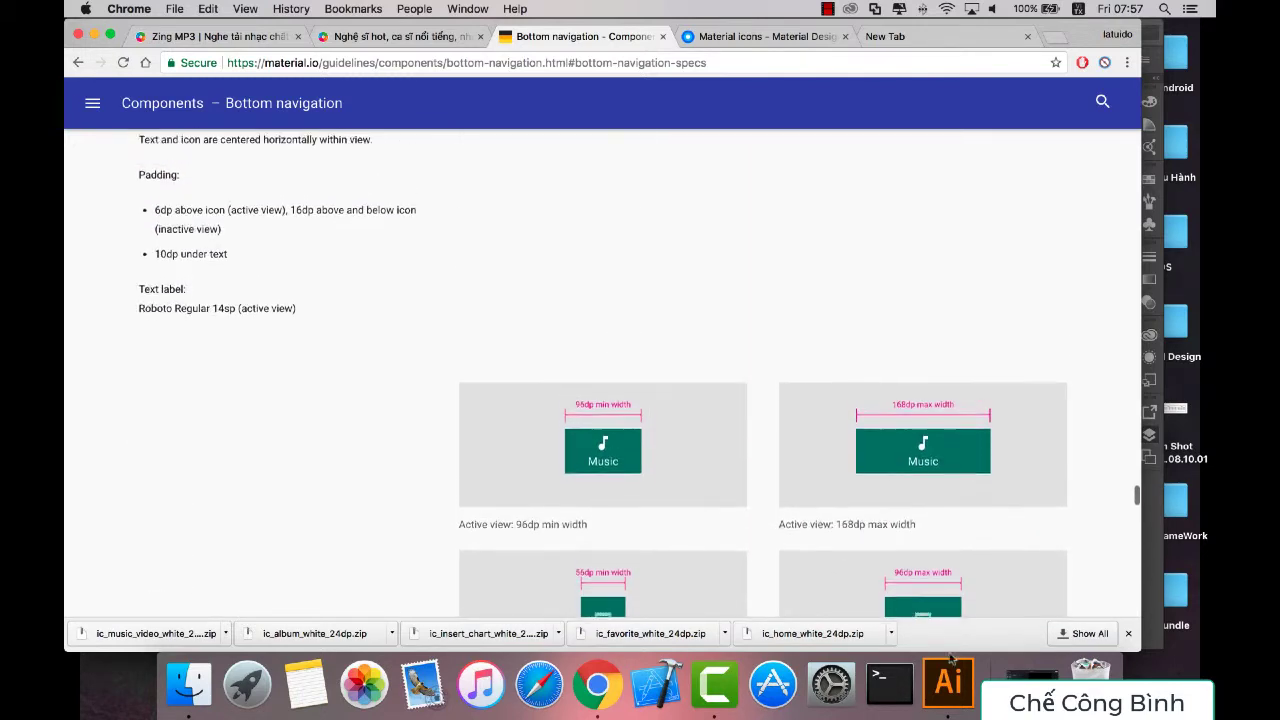
key("super+Tab")
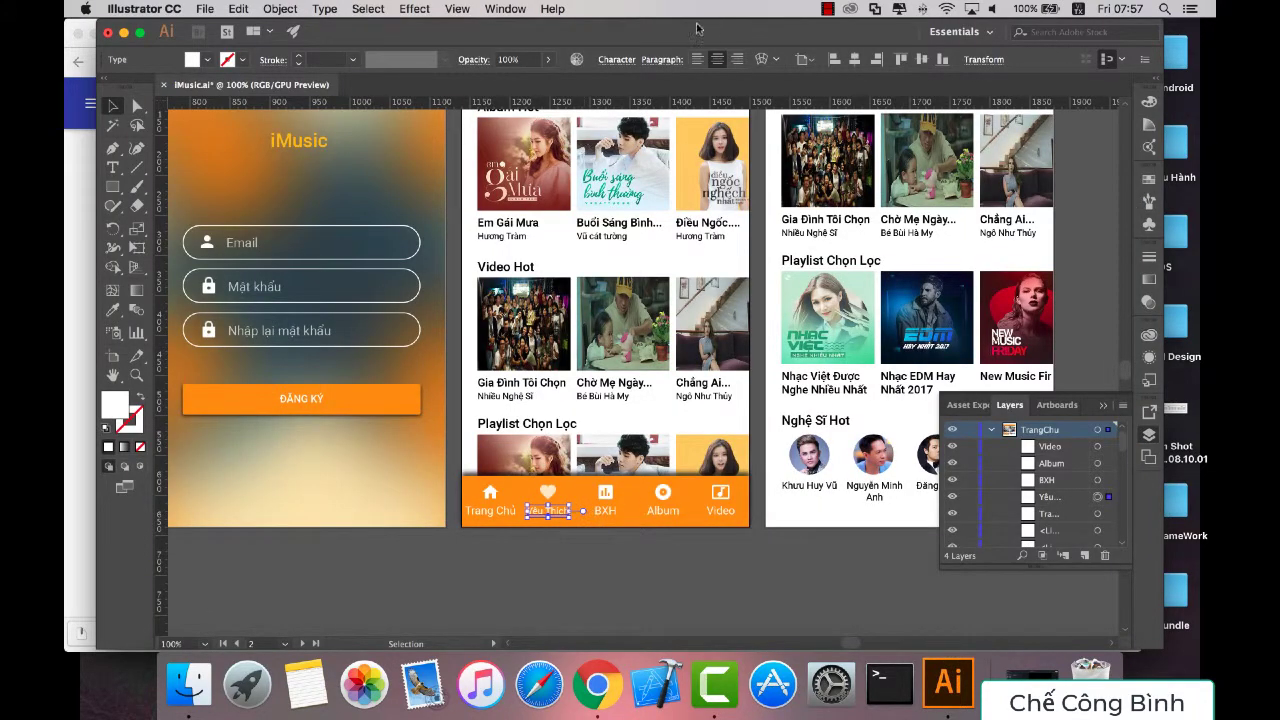
Step: Try 80% on the Yêu Thích label, then set its heart icon to 70% opacity
left_click(506, 59)
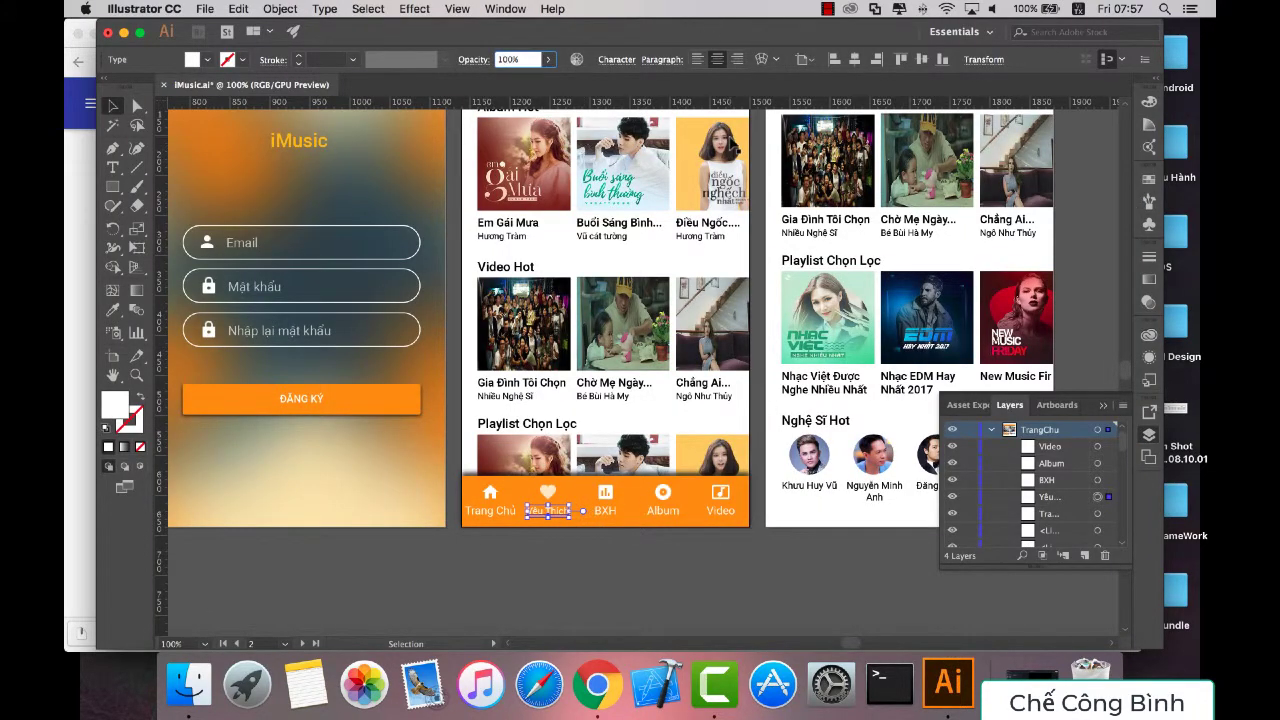
type("80")
key("Return")
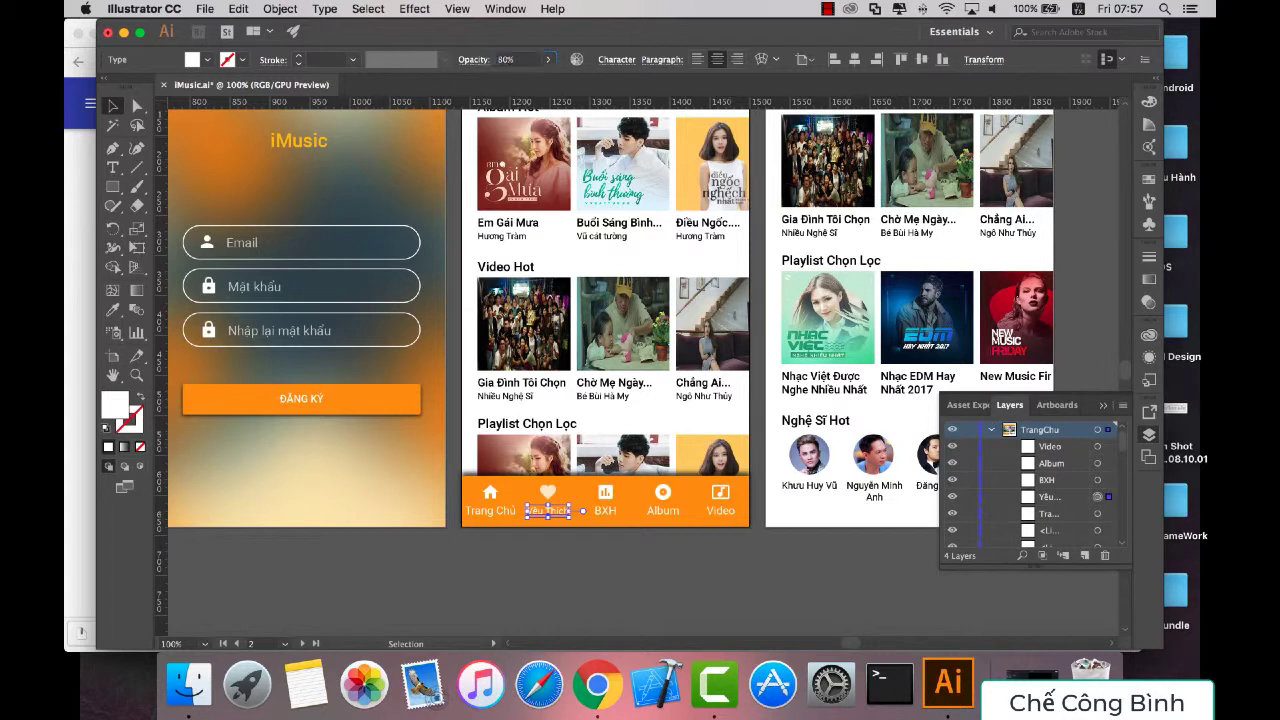
left_click(666, 562)
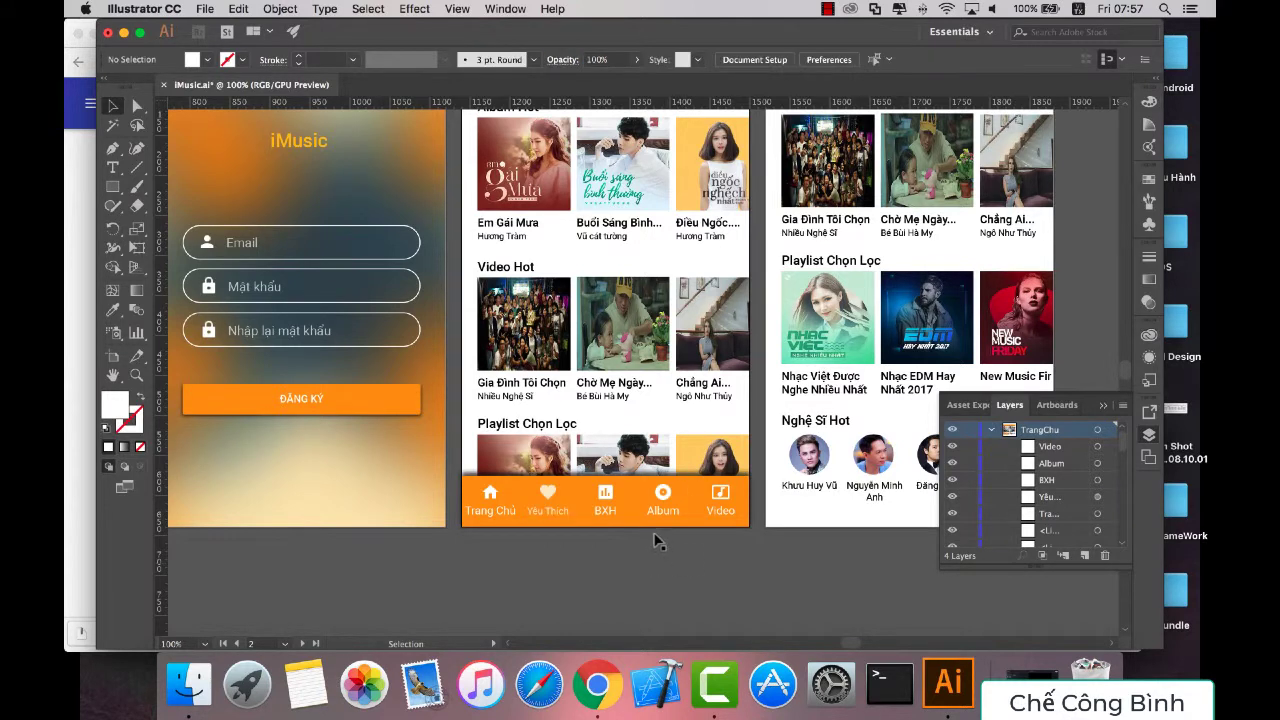
left_click(547, 492)
left_click(760, 59)
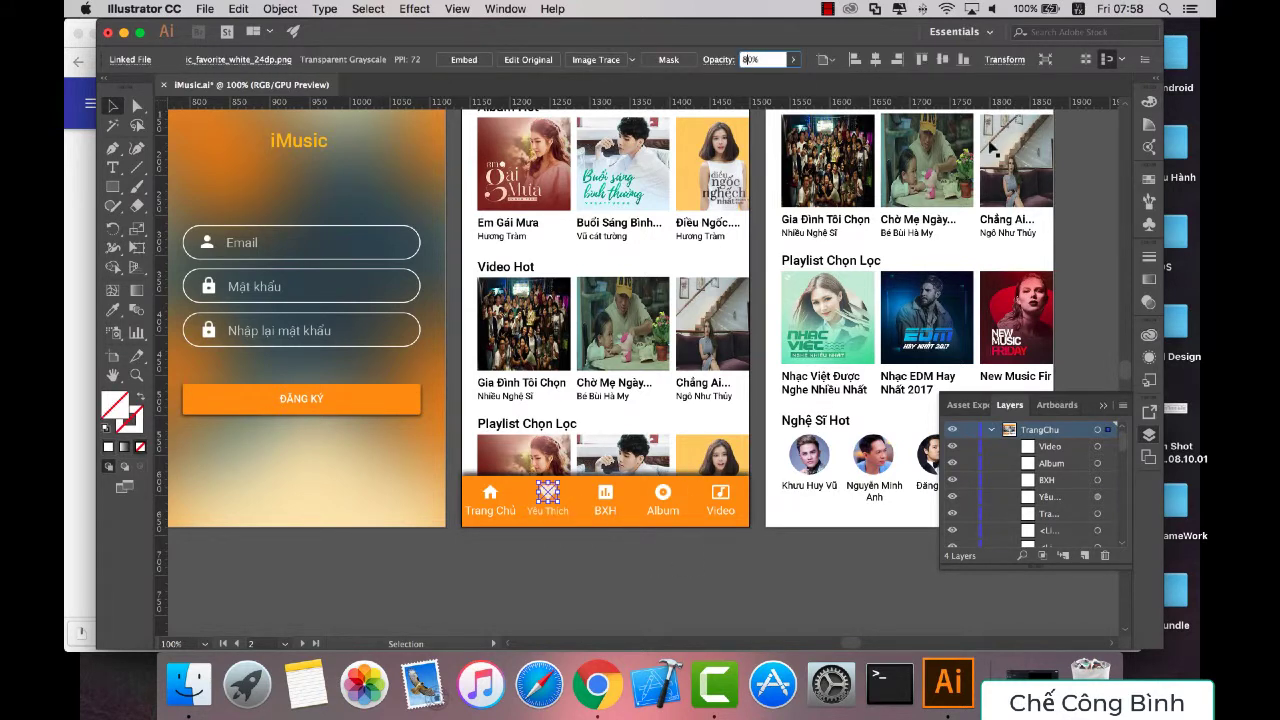
type("7")
key("Return")
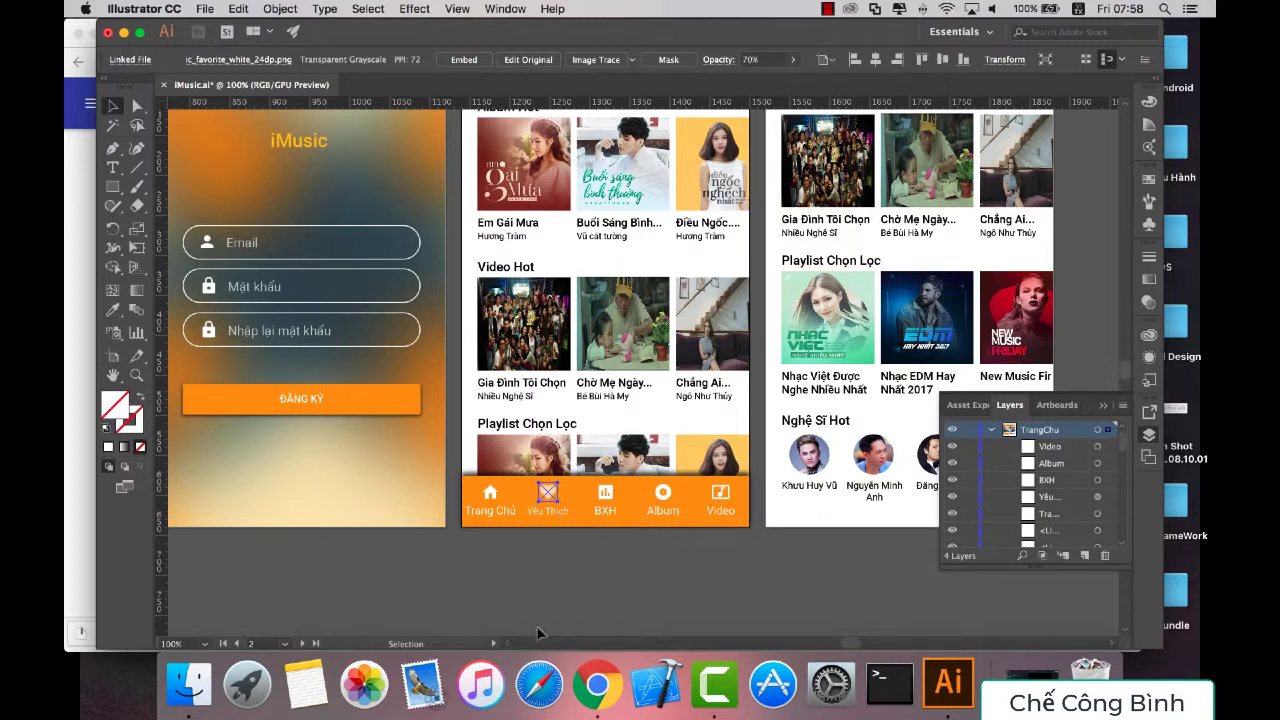
Step: Bring the Yêu Thích label down to 70% opacity as well
left_click(550, 512)
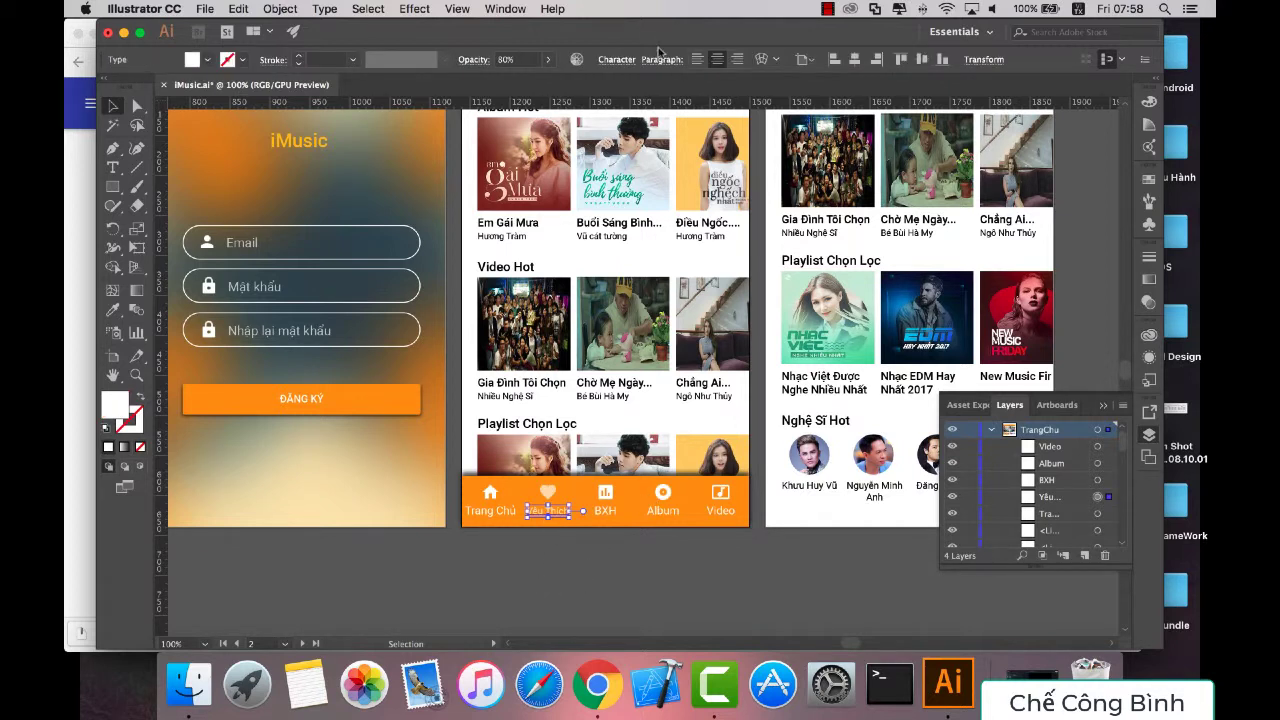
left_click(510, 61)
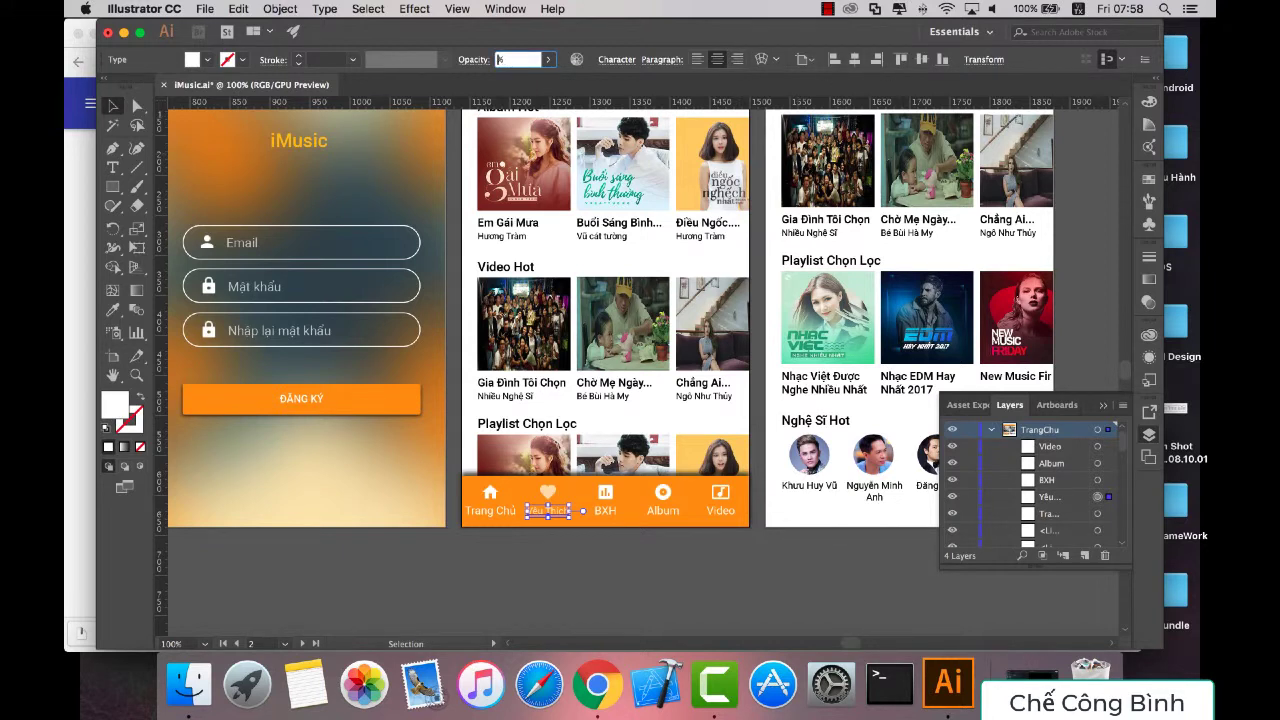
type("0%")
key("Return")
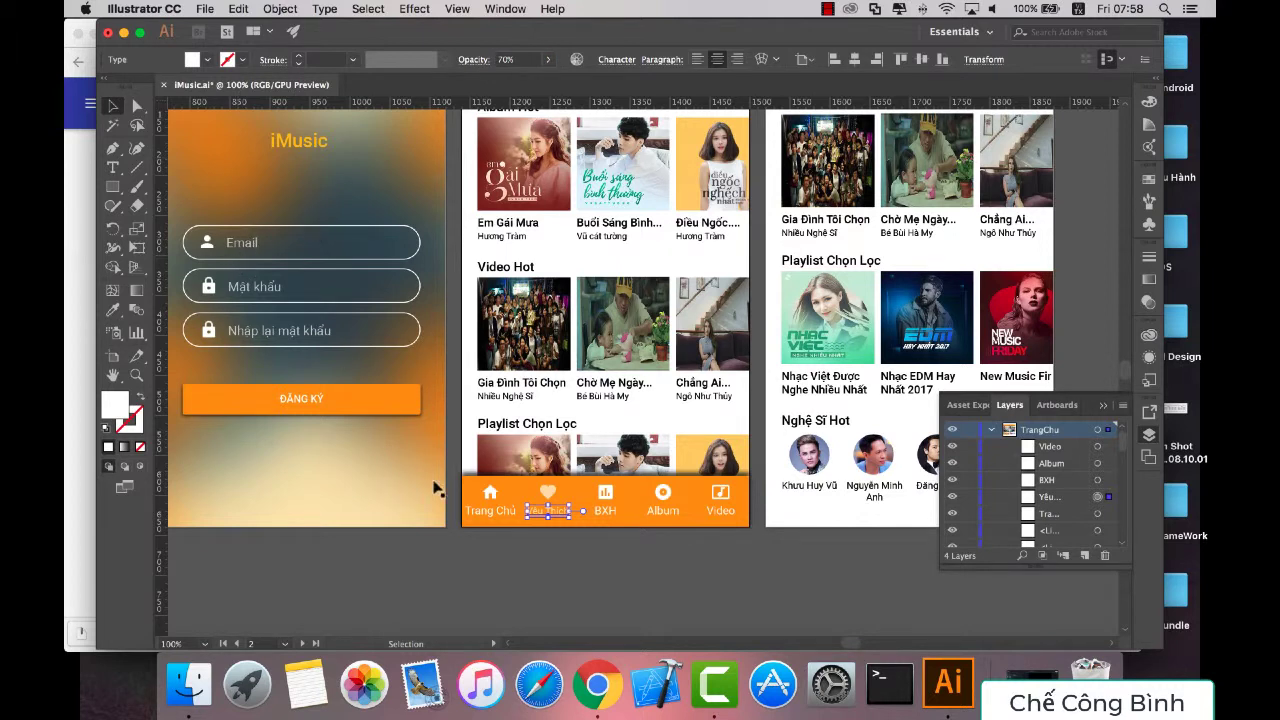
Step: Select the BXH chart icon and label together and set them to 70% opacity
left_click(605, 493)
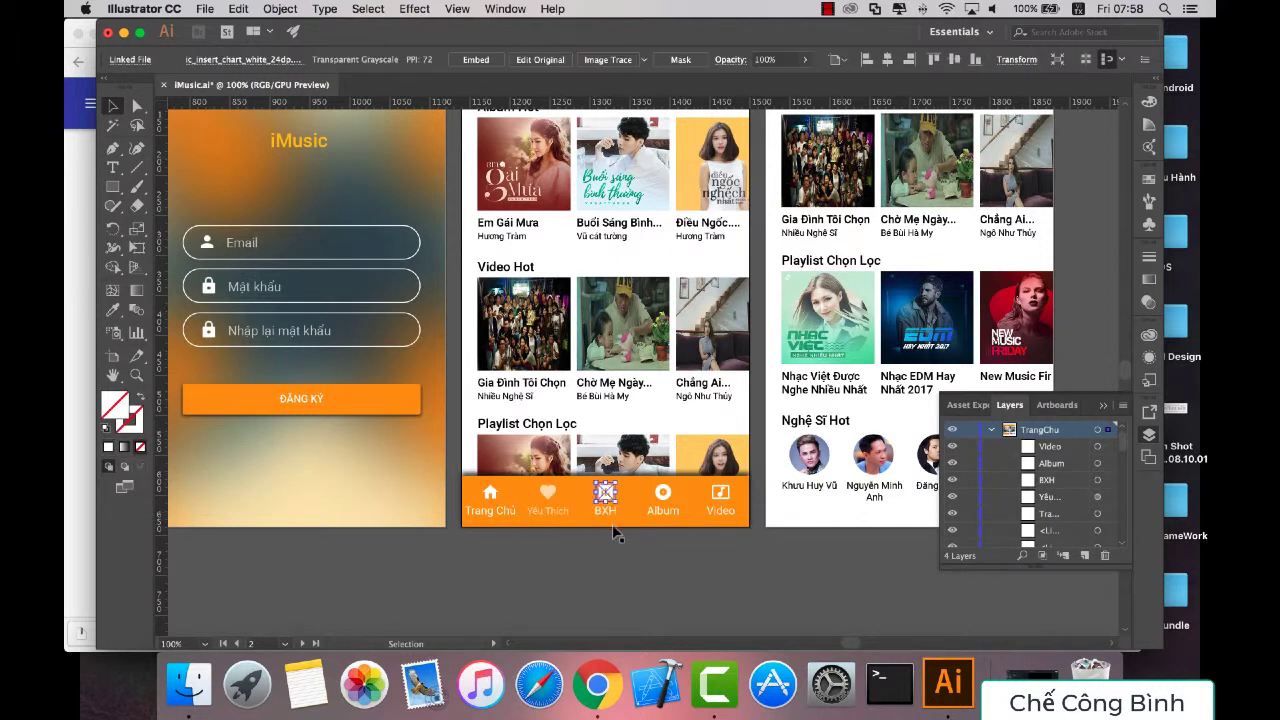
left_click(605, 510)
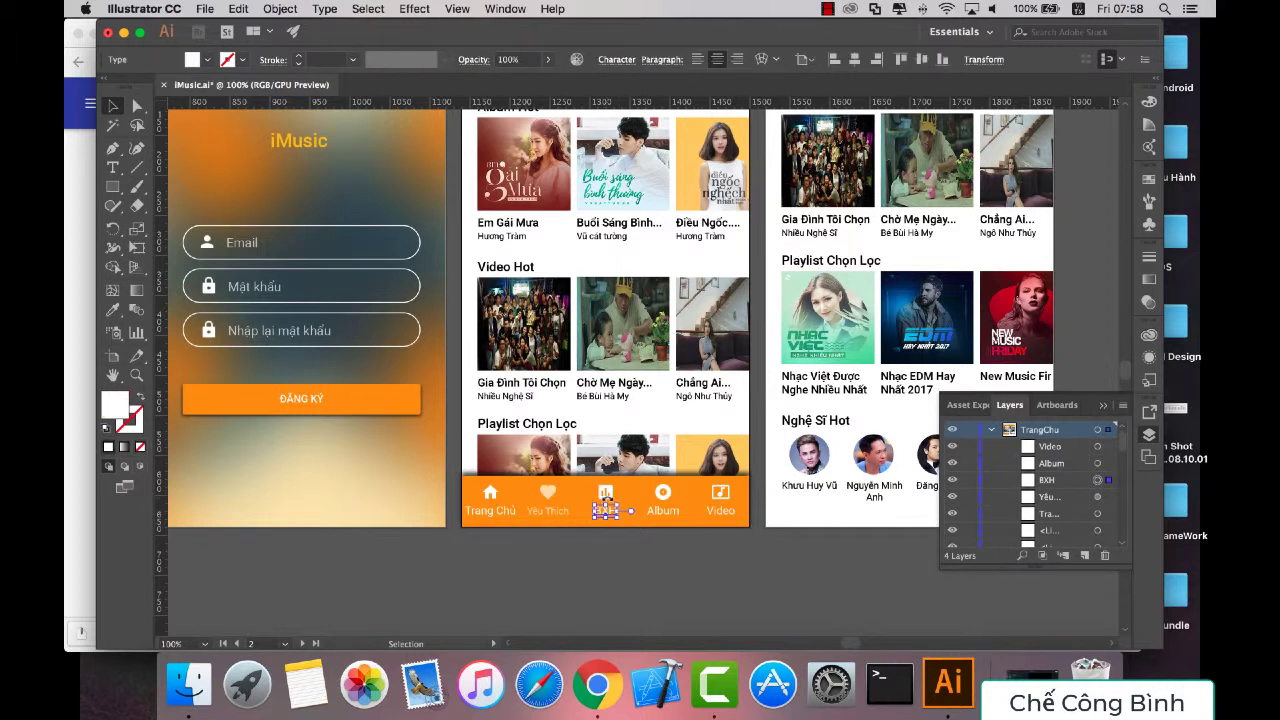
left_click(607, 493, "shift")
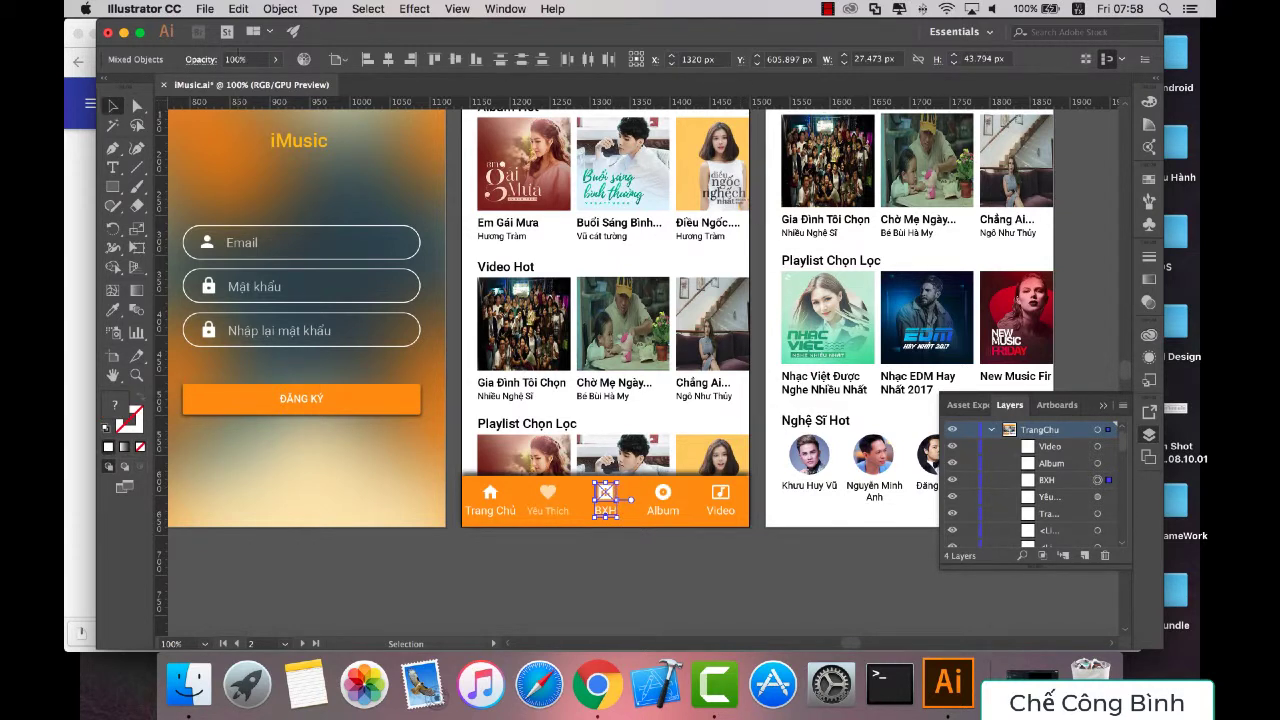
left_click(237, 59)
type("10")
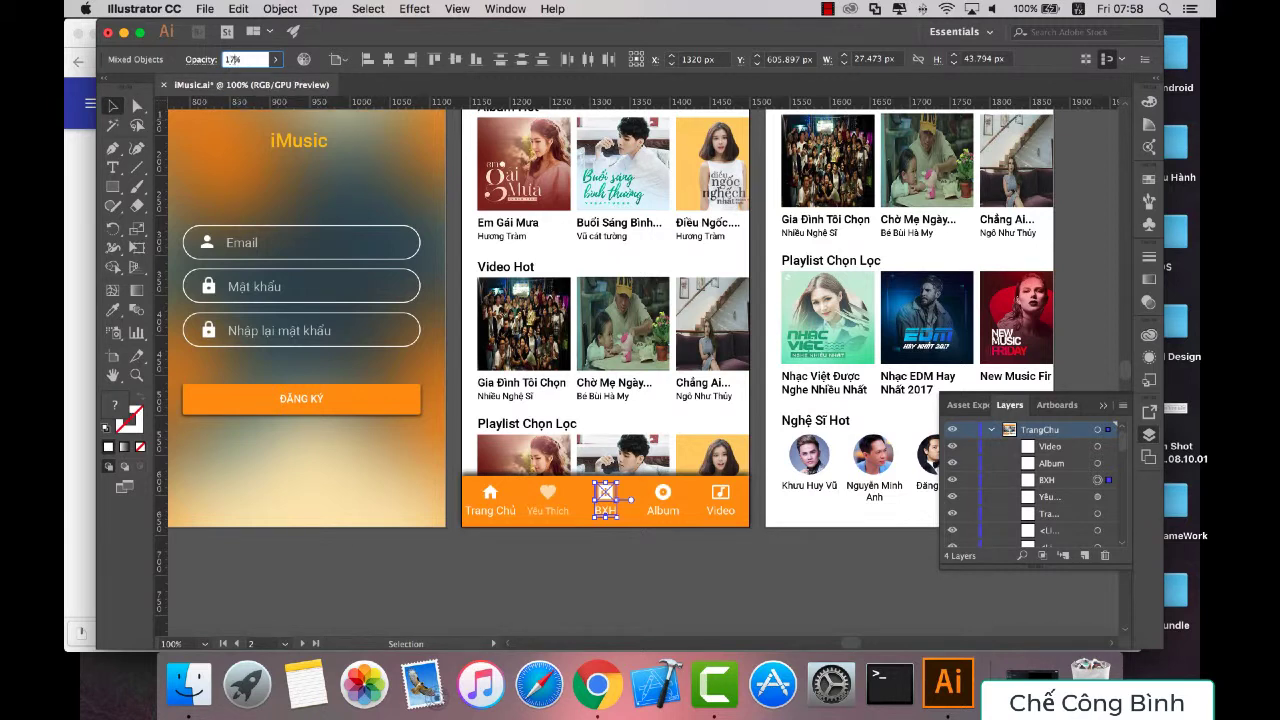
key("Return")
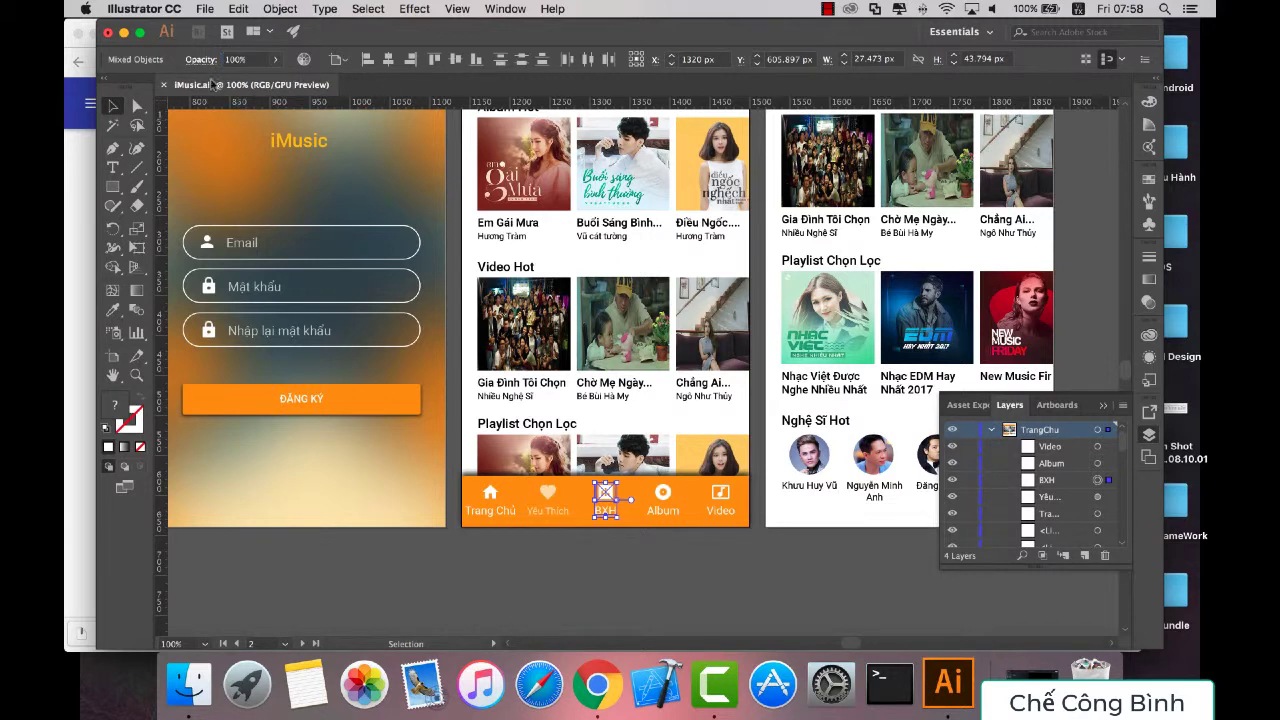
left_click(237, 59)
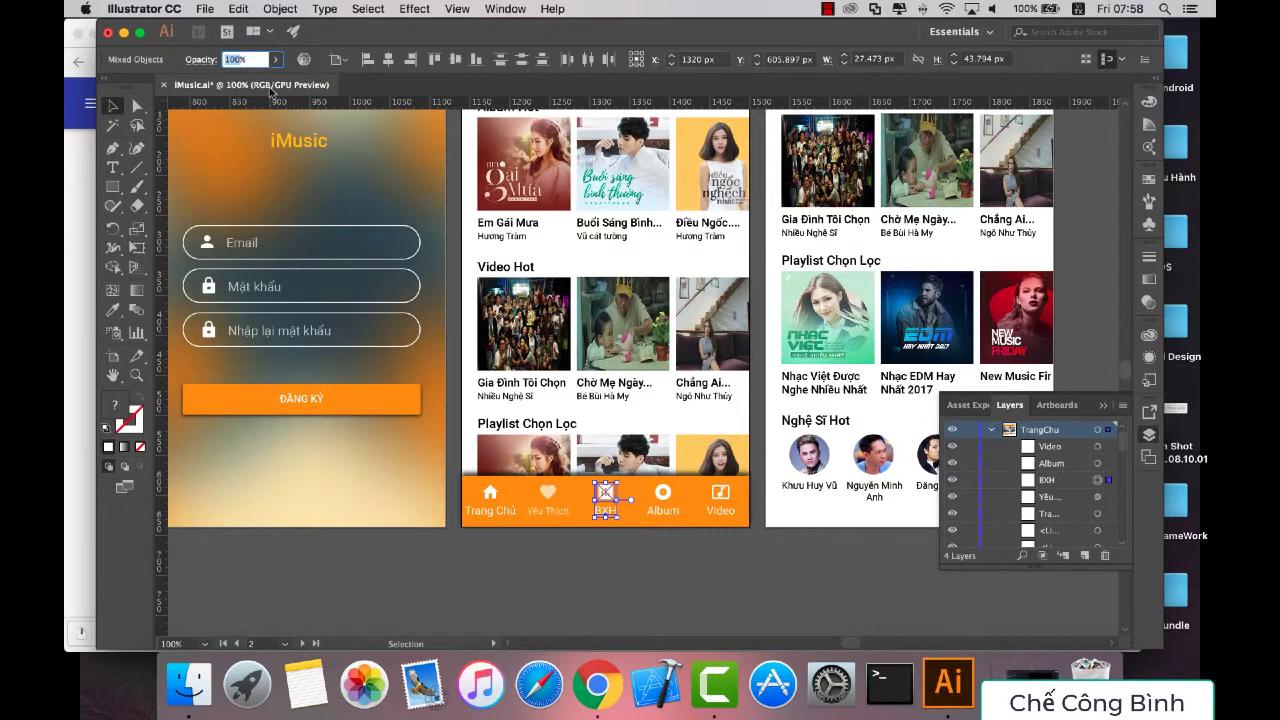
type("0")
key("Return")
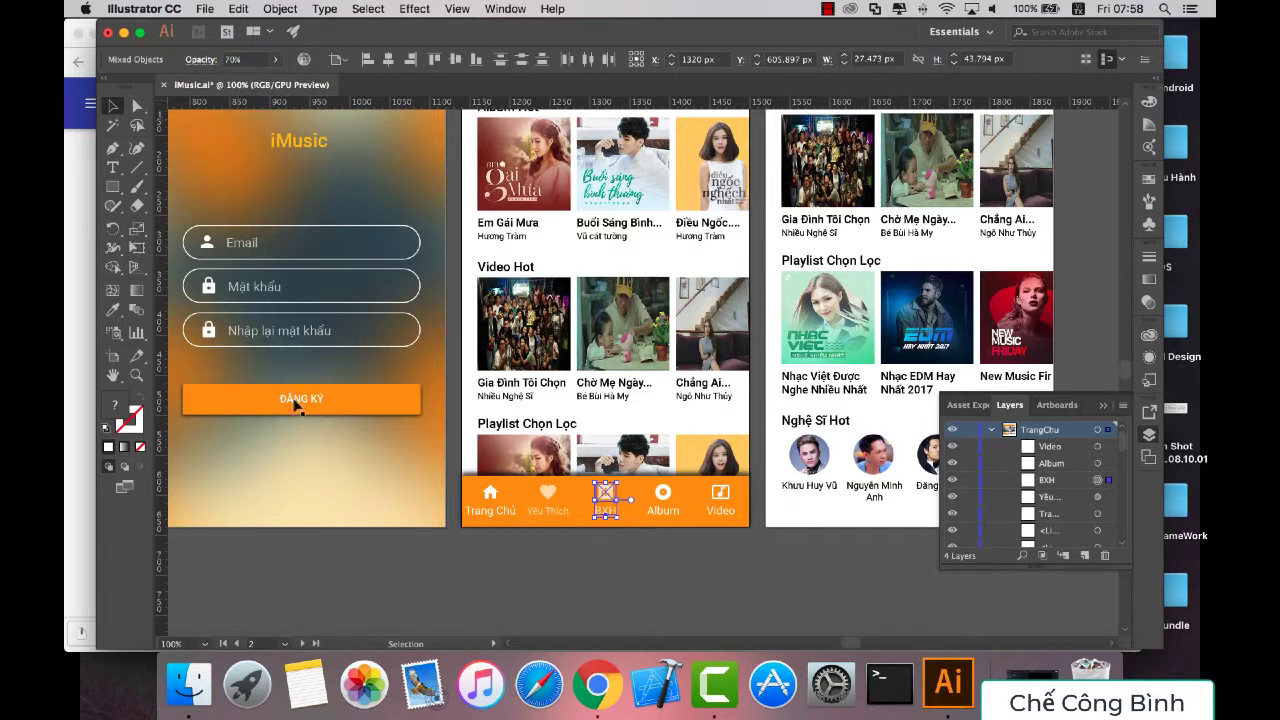
left_click(566, 586)
left_click(665, 500)
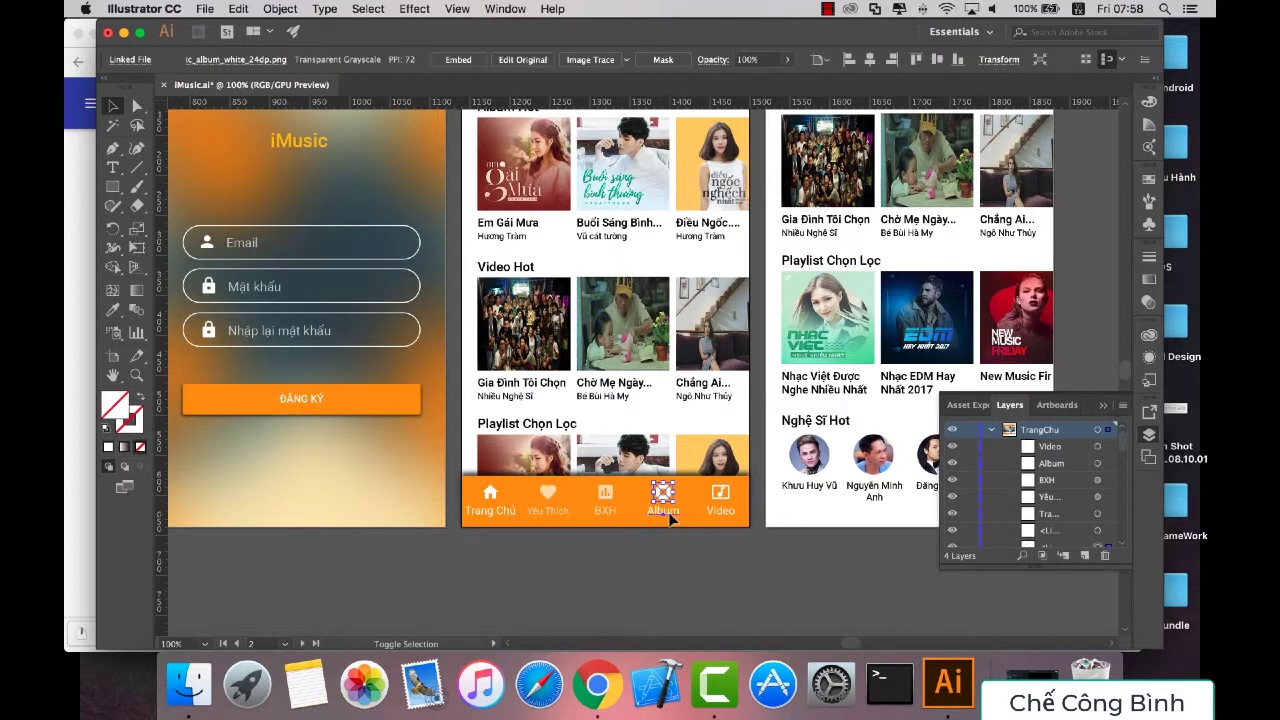
Step: Set the Album icon and label to 70% opacity
left_click(665, 511, "shift")
left_click(245, 59)
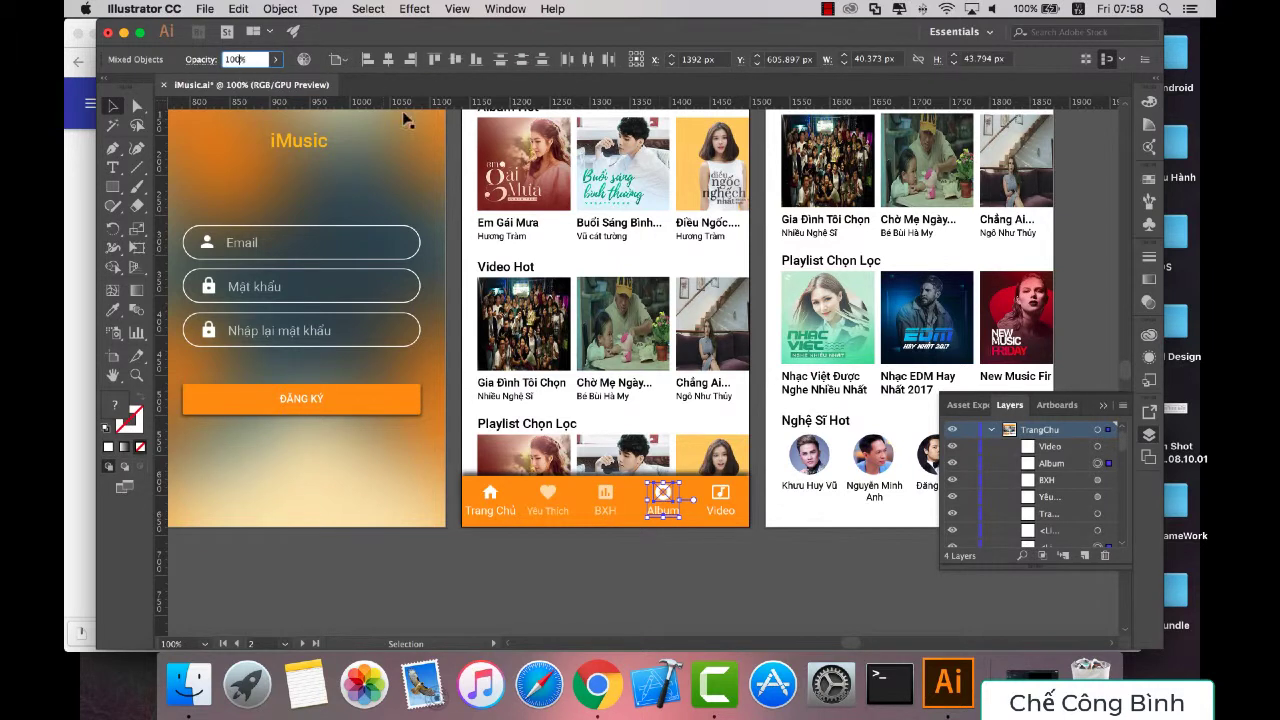
type("7")
type("0")
key("Return")
Step: Set the Video icon and label to 70% opacity, then deselect to check the tabs
left_click(720, 500)
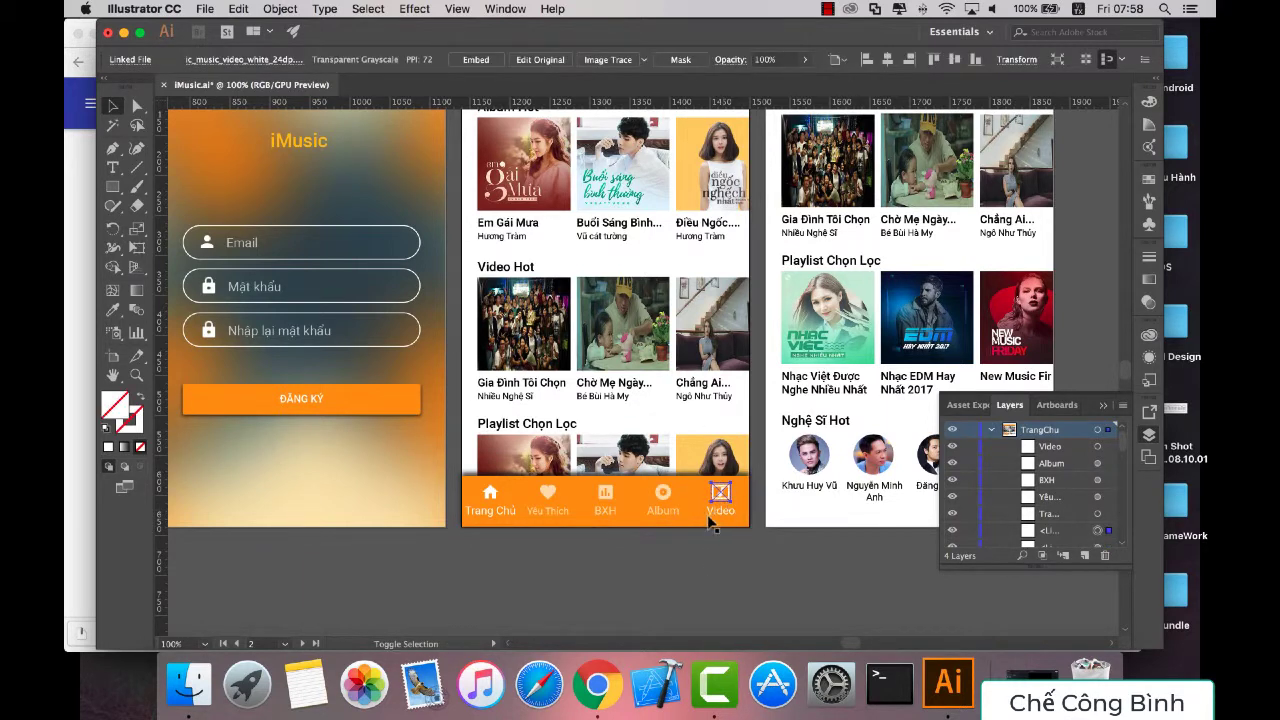
left_click(716, 512, "shift")
left_click(248, 59)
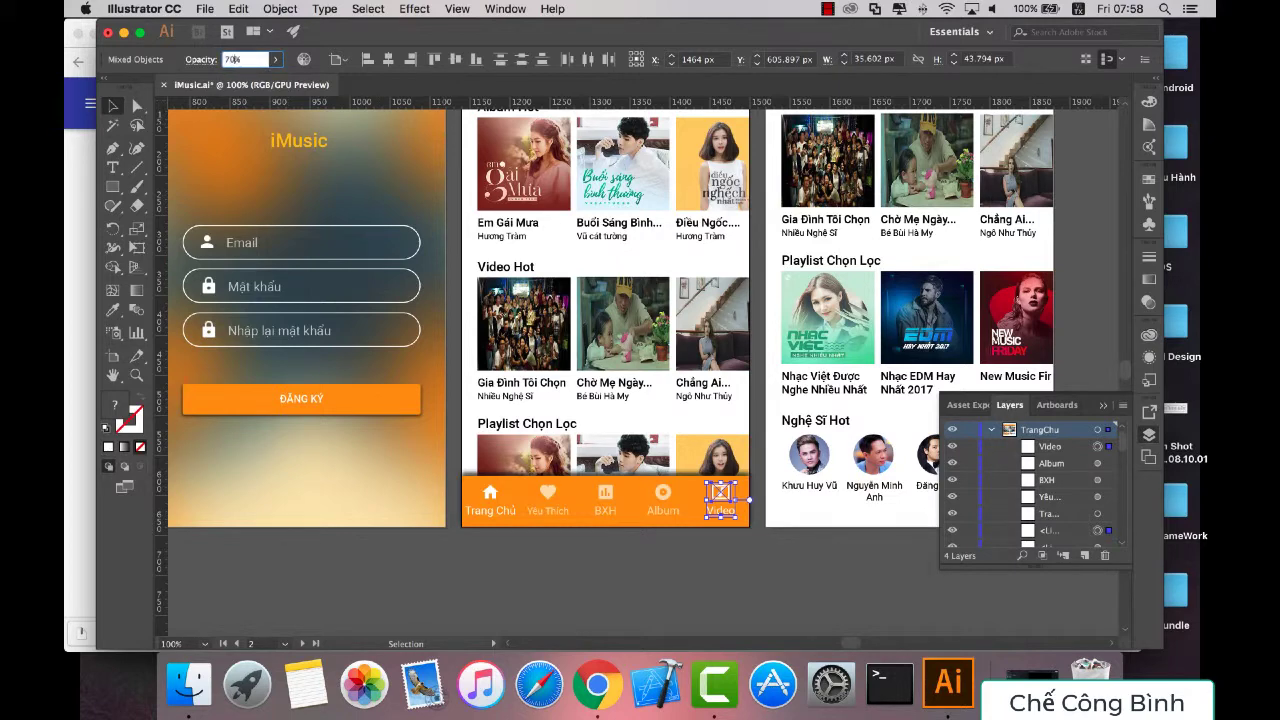
key("Return")
scroll(441, 131, "up", 2)
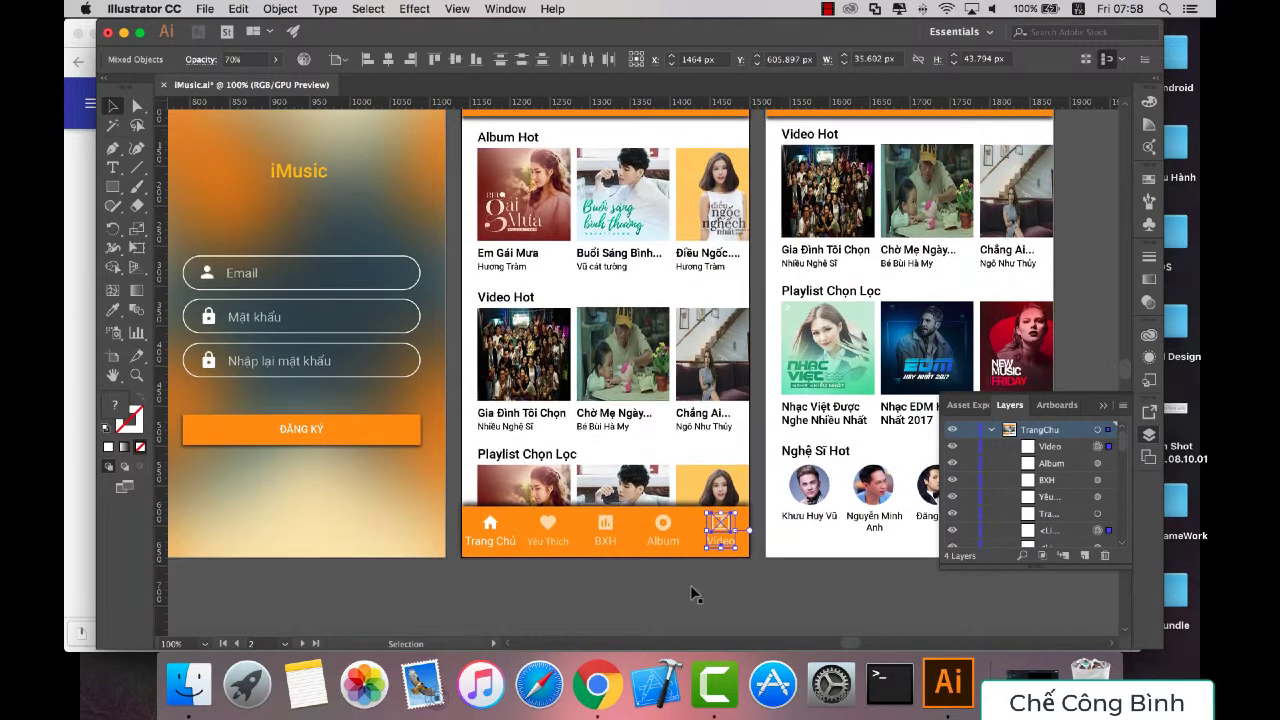
left_click(697, 592)
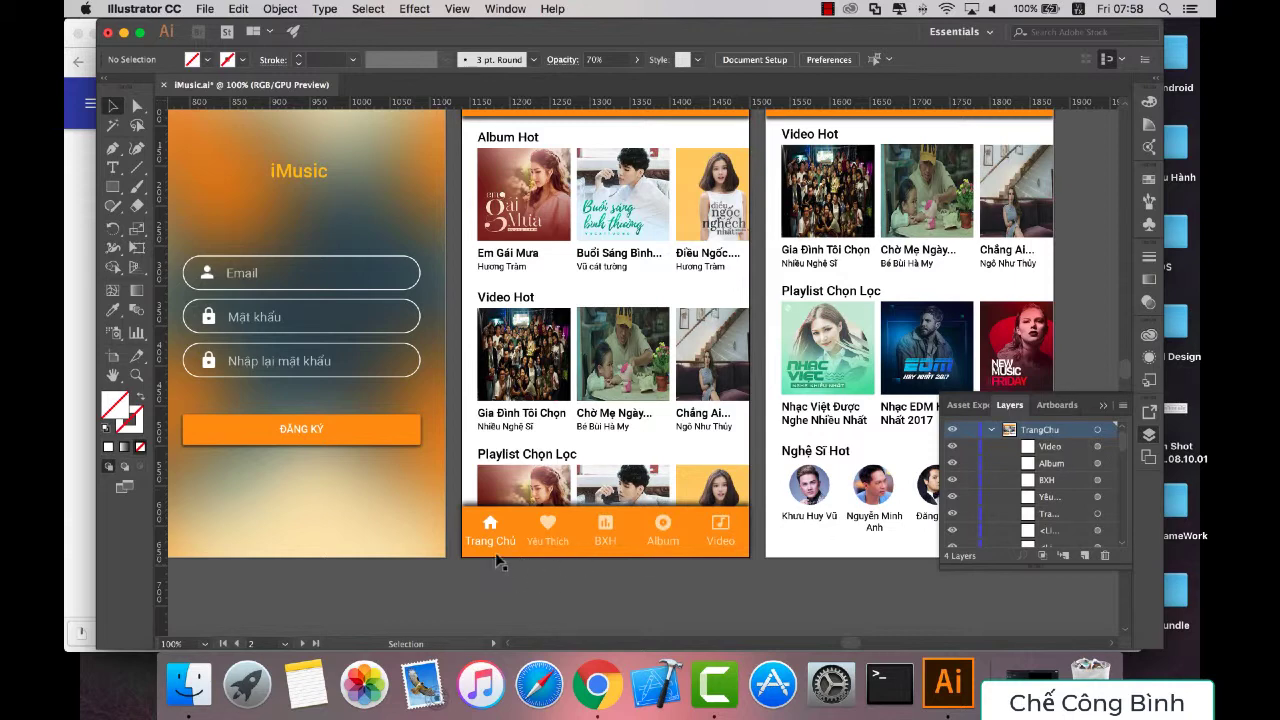
key("super+apostrophe")
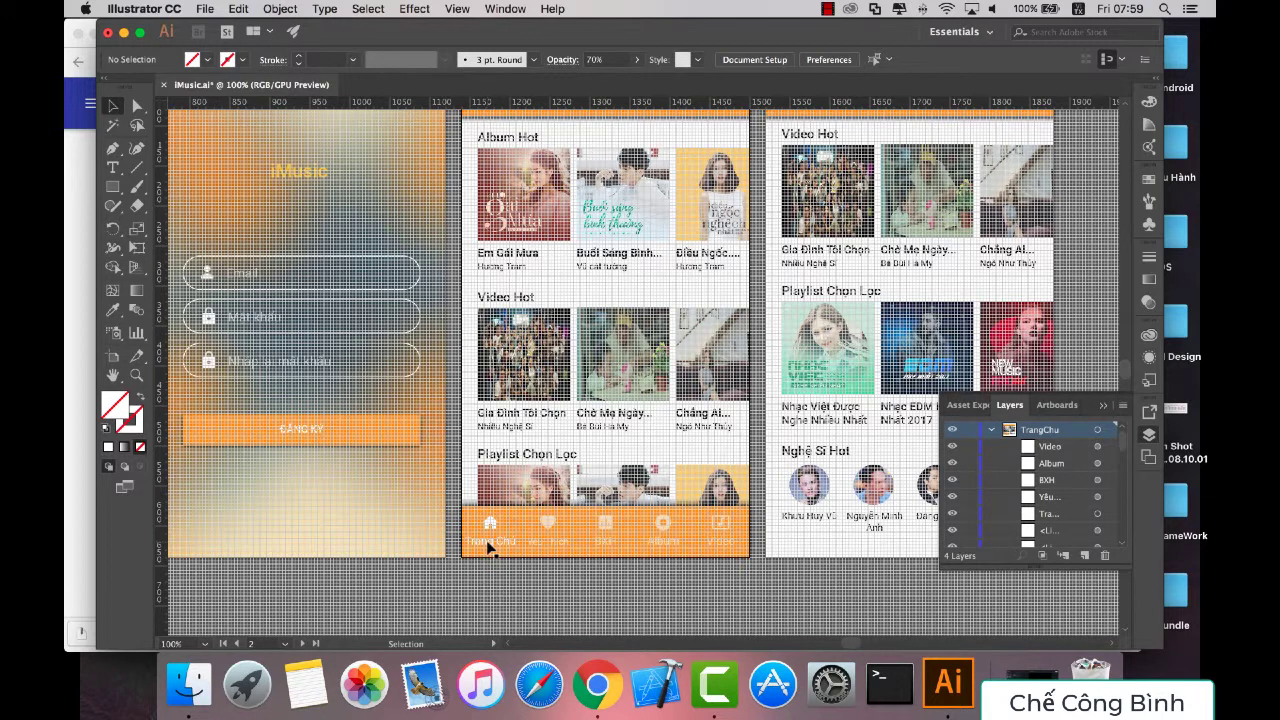
left_click(490, 522)
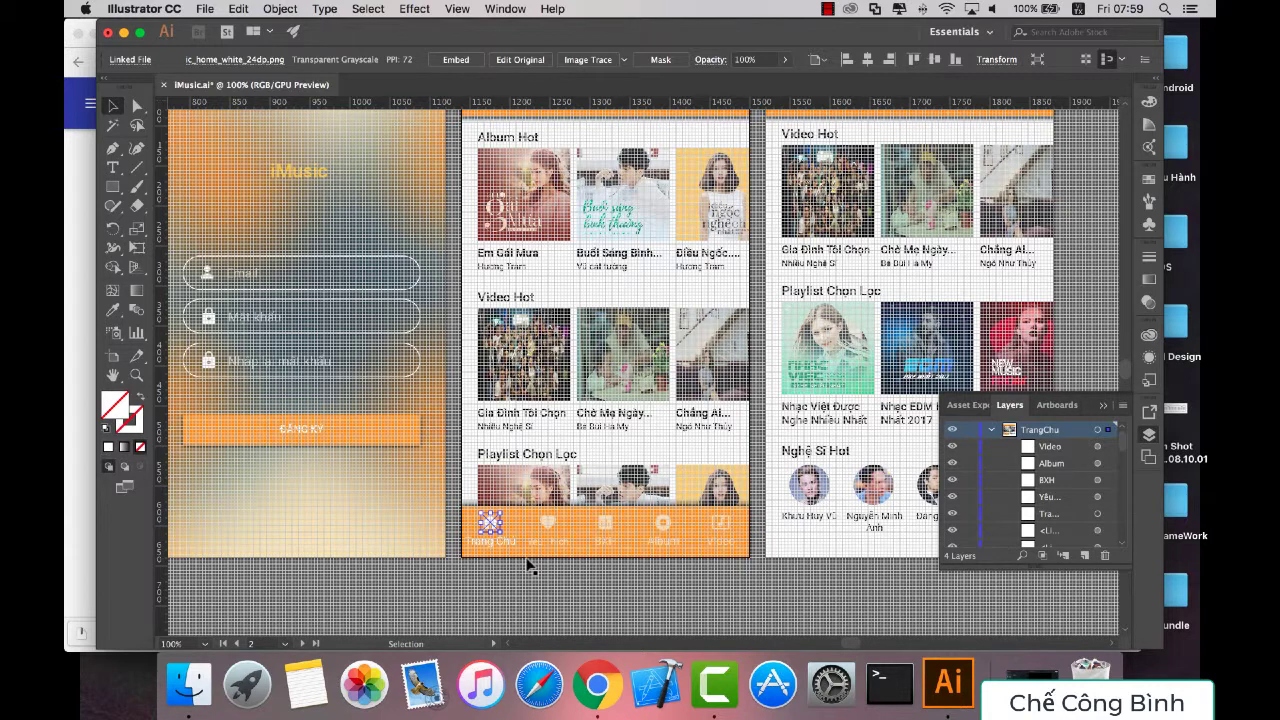
left_click(606, 592)
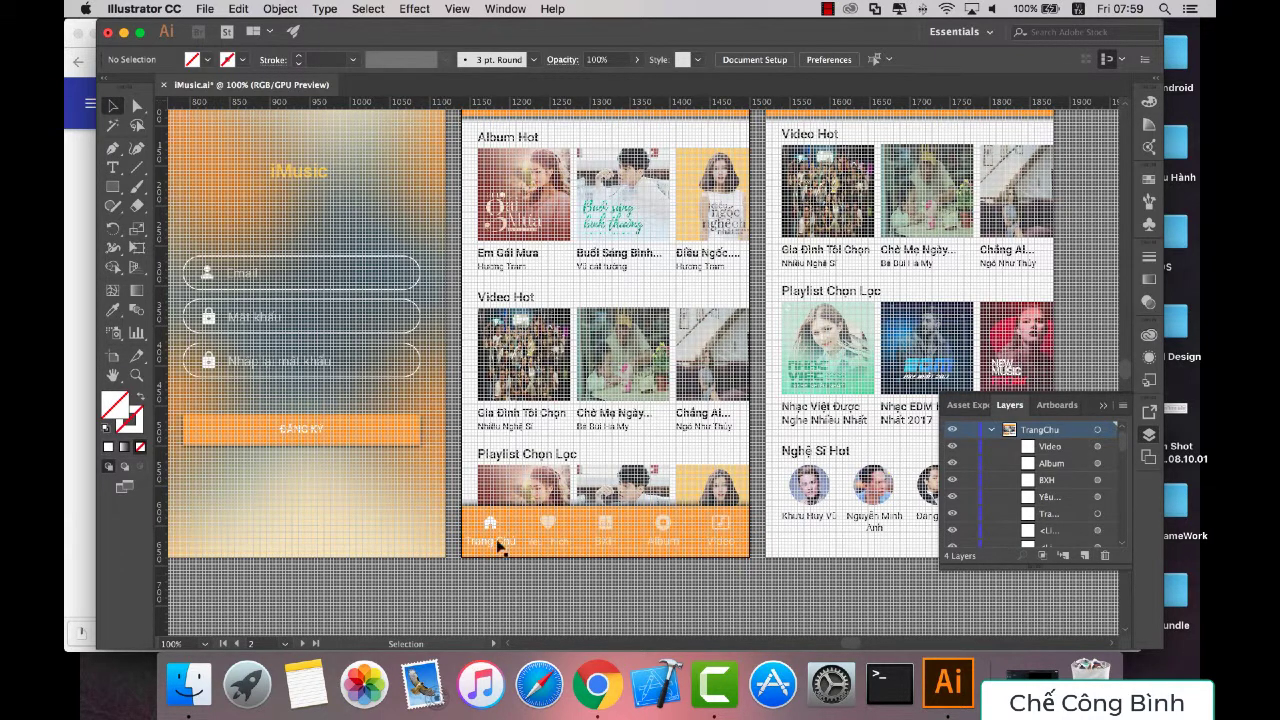
key("super+quotedbl")
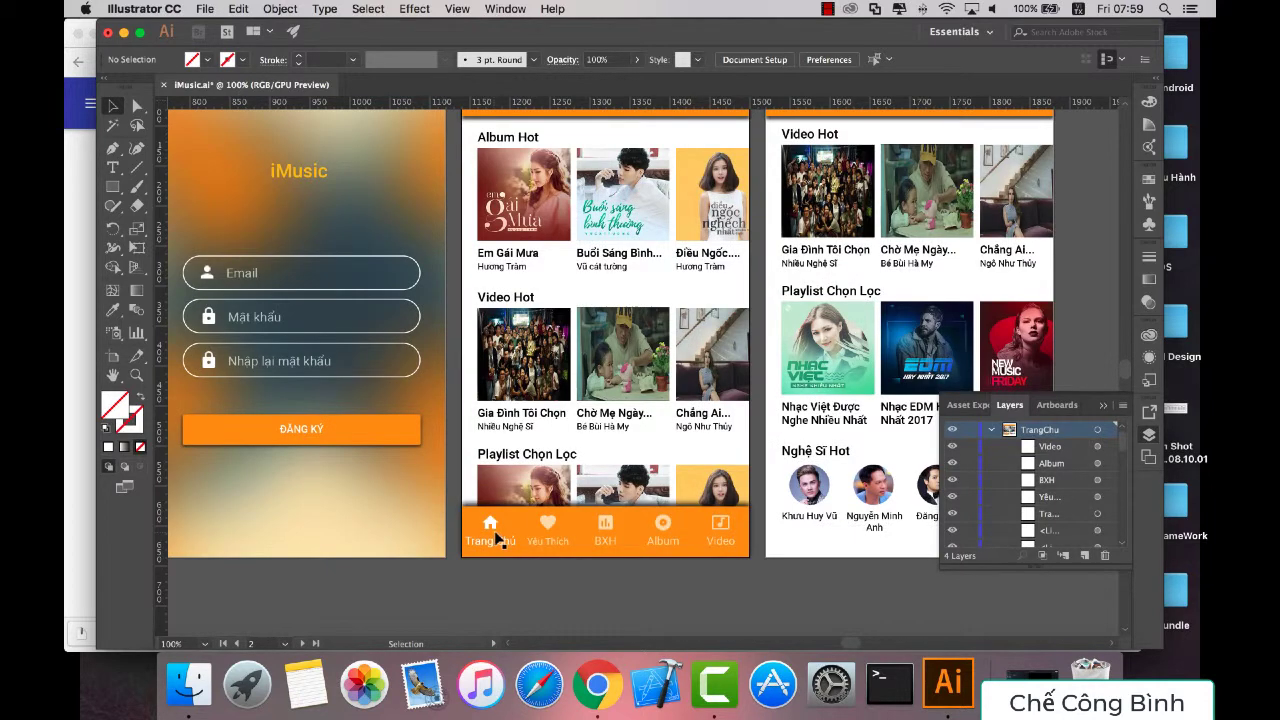
scroll(497, 540, "up", 2)
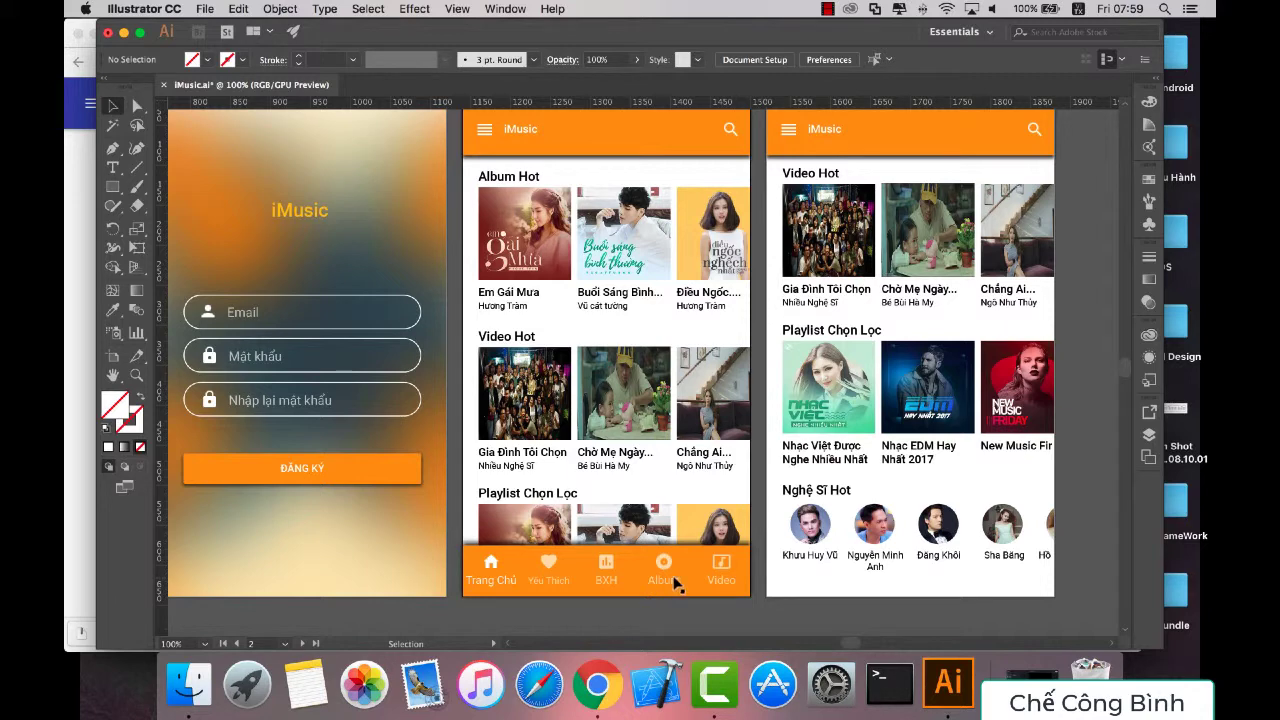
scroll(575, 505, "up", 1)
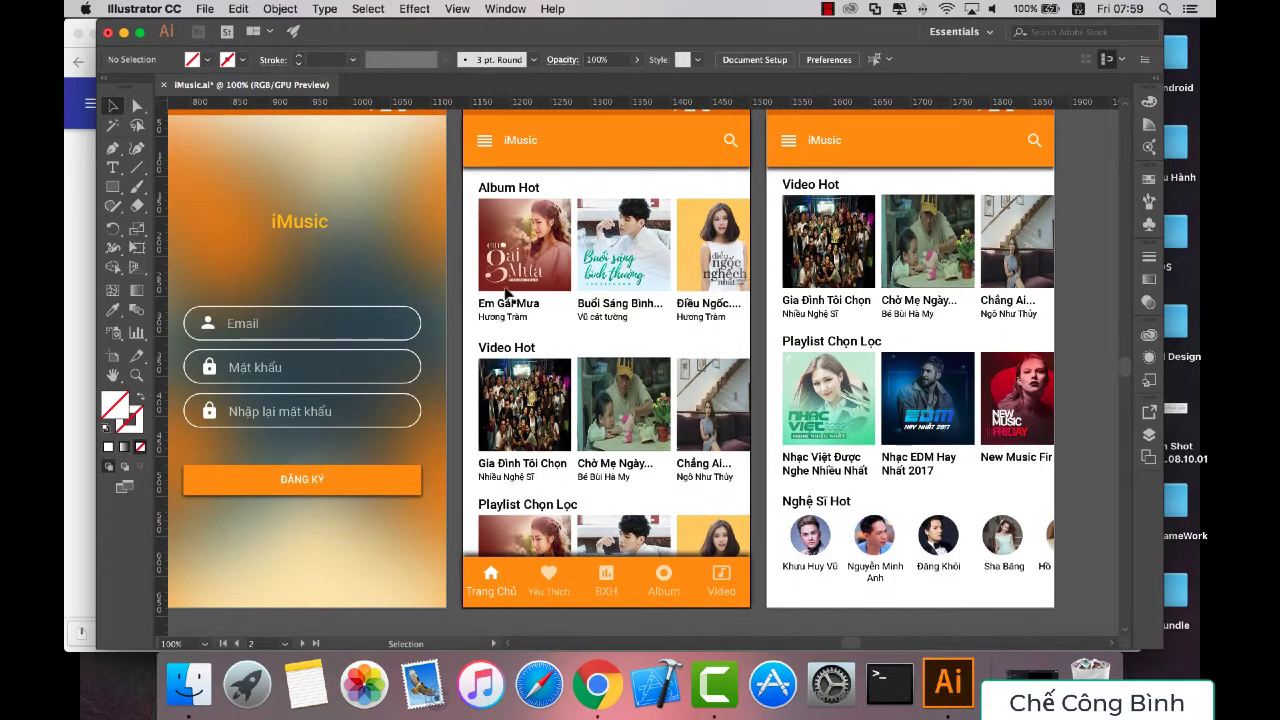
scroll(510, 305, "up", 1)
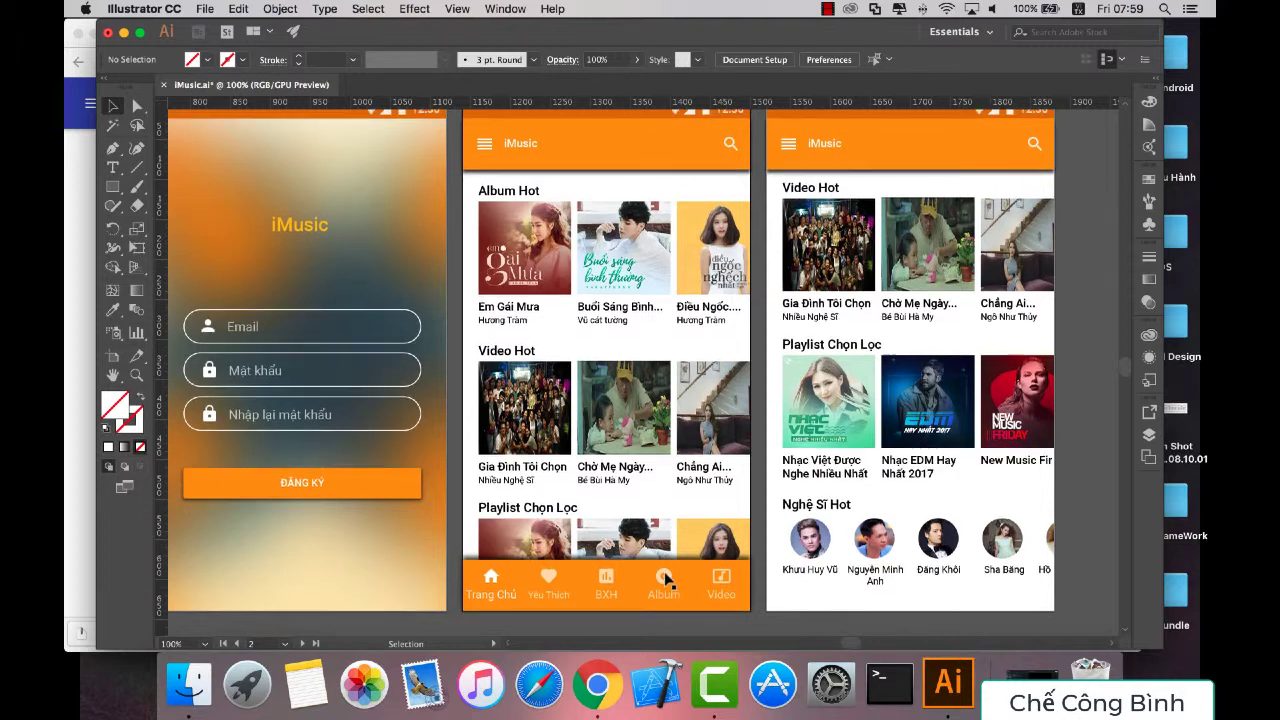
scroll(665, 578, "up", 3)
scroll(668, 578, "down", 1)
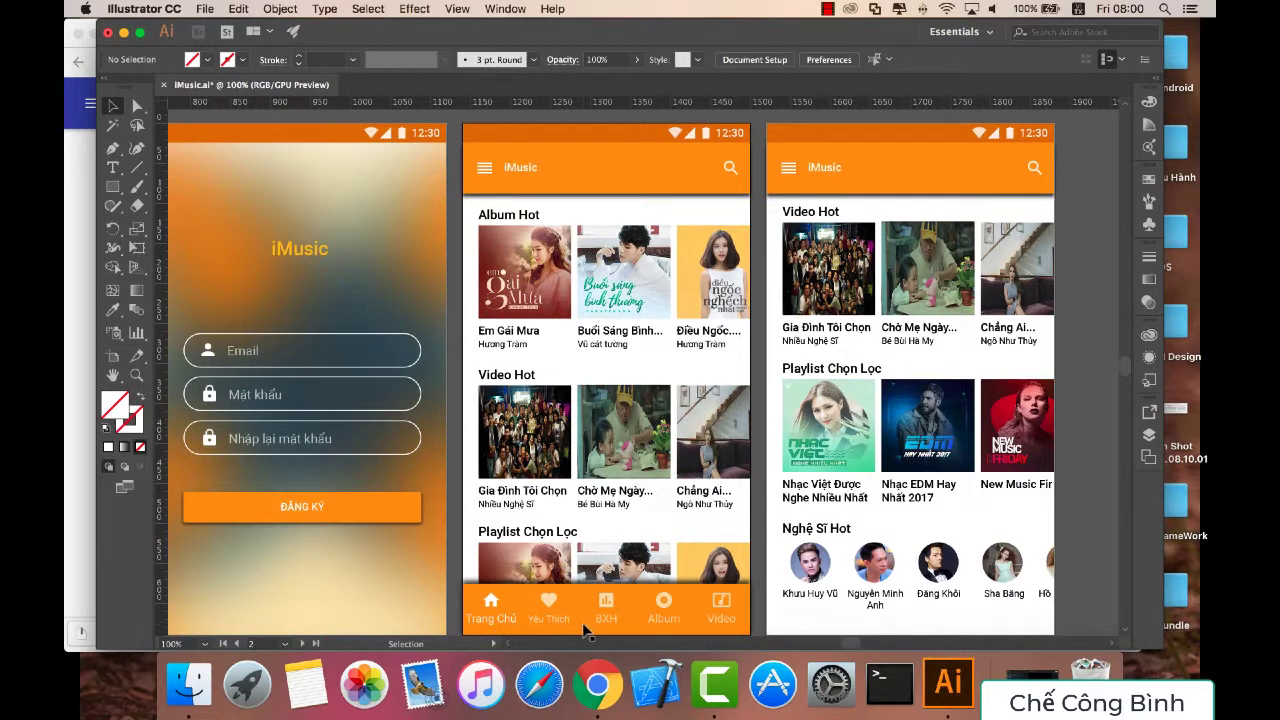
left_click(597, 684)
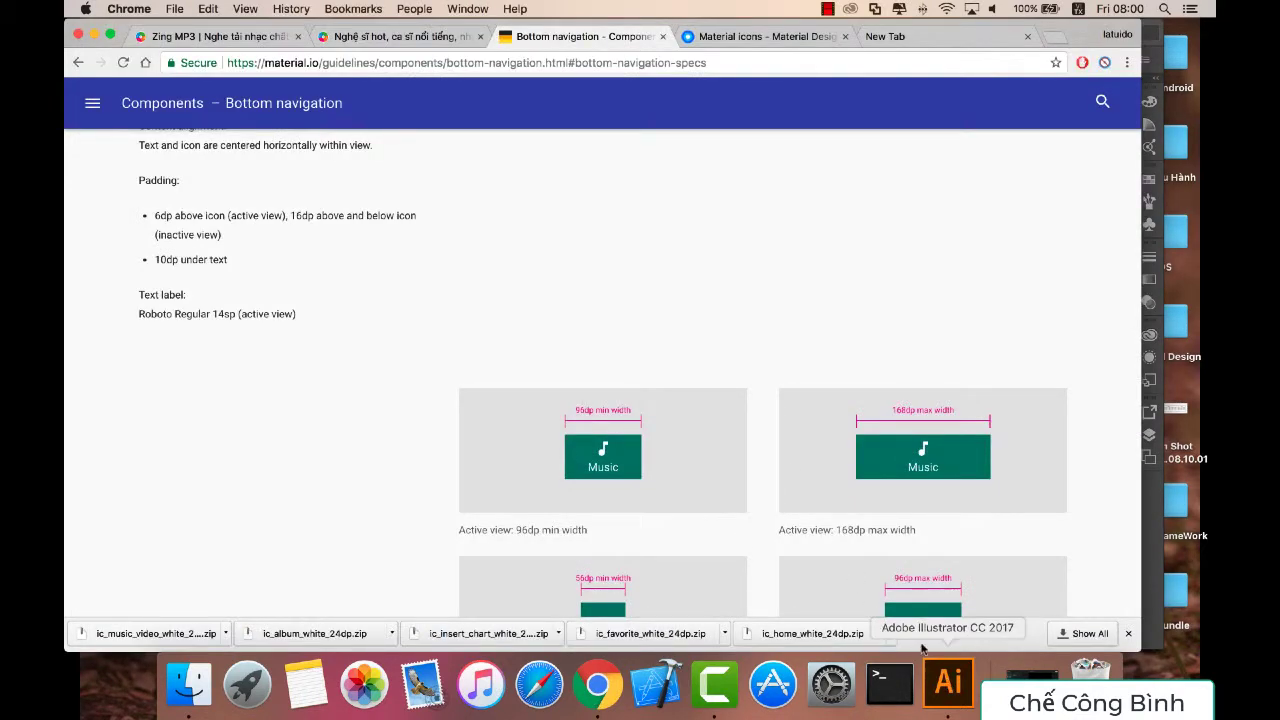
left_click(948, 684)
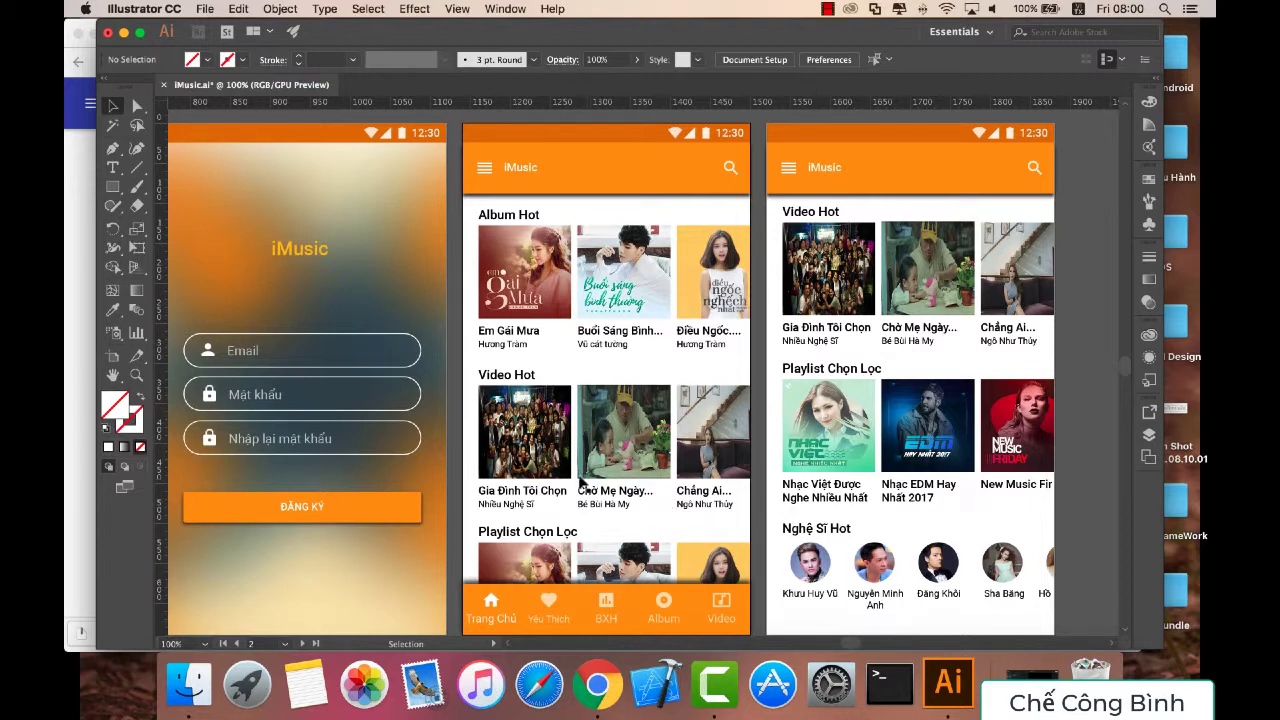
Step: Delete the blank Page title artboard via the Artboards list, plus its leftover header bar
scroll(580, 483, "left", 5)
scroll(580, 483, "left", 5)
scroll(391, 246, "left", 1)
scroll(411, 149, "left", 1)
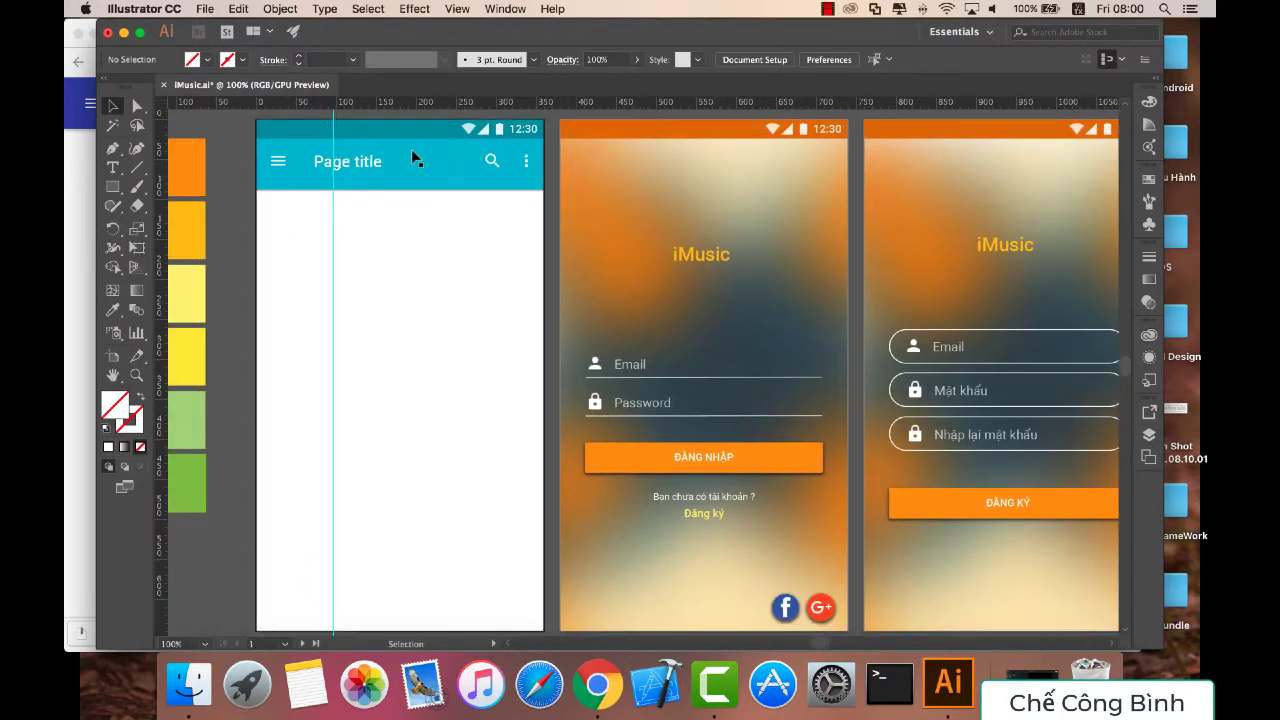
left_click(1149, 435)
left_click(1053, 405)
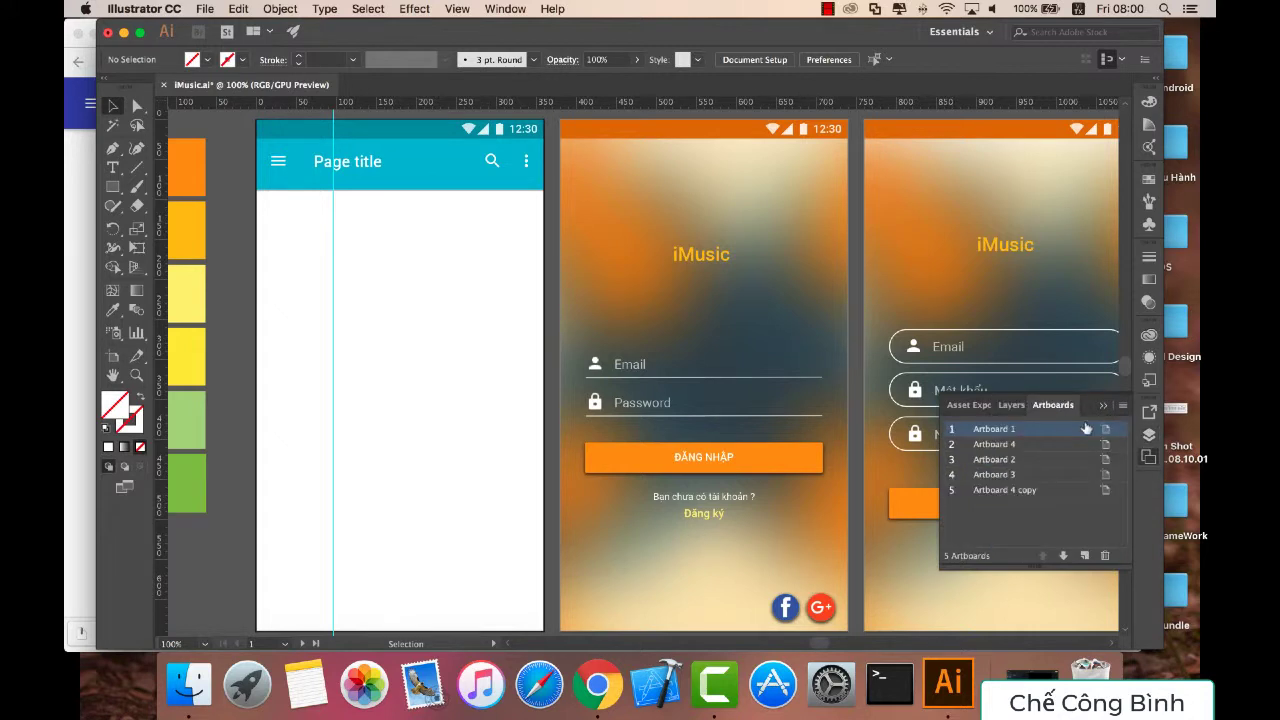
double_click(993, 430)
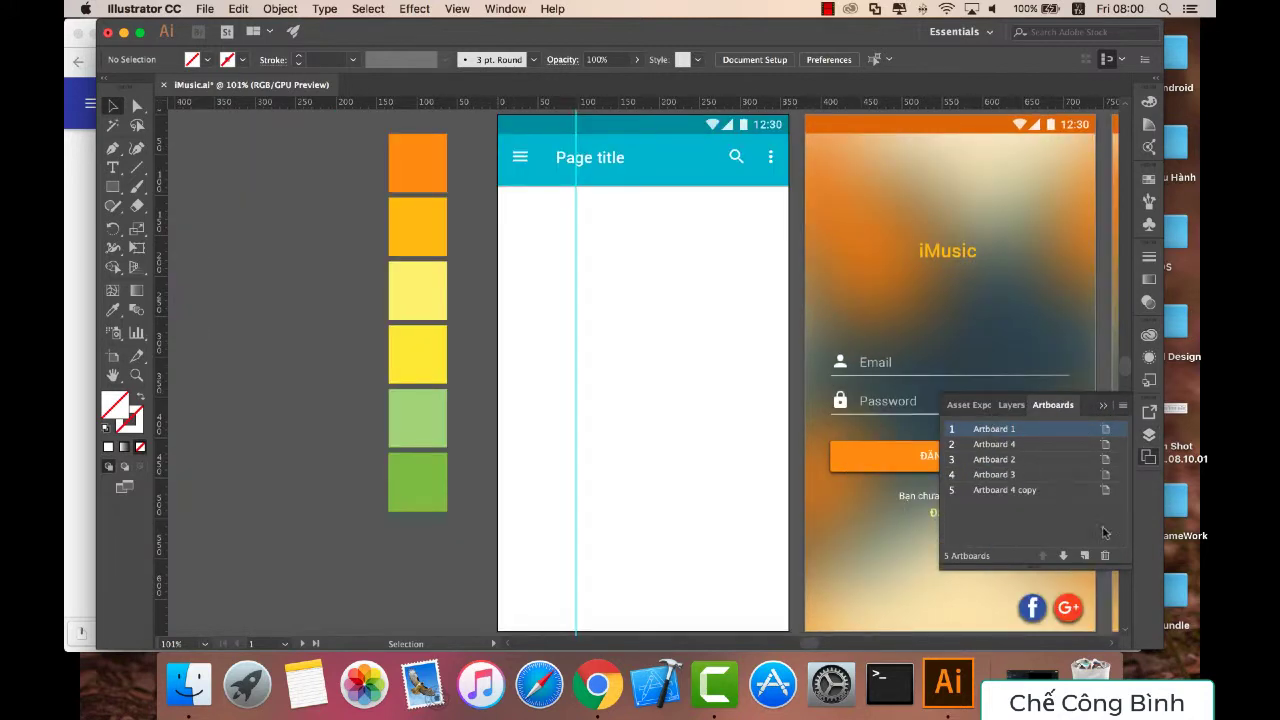
left_click(1106, 558)
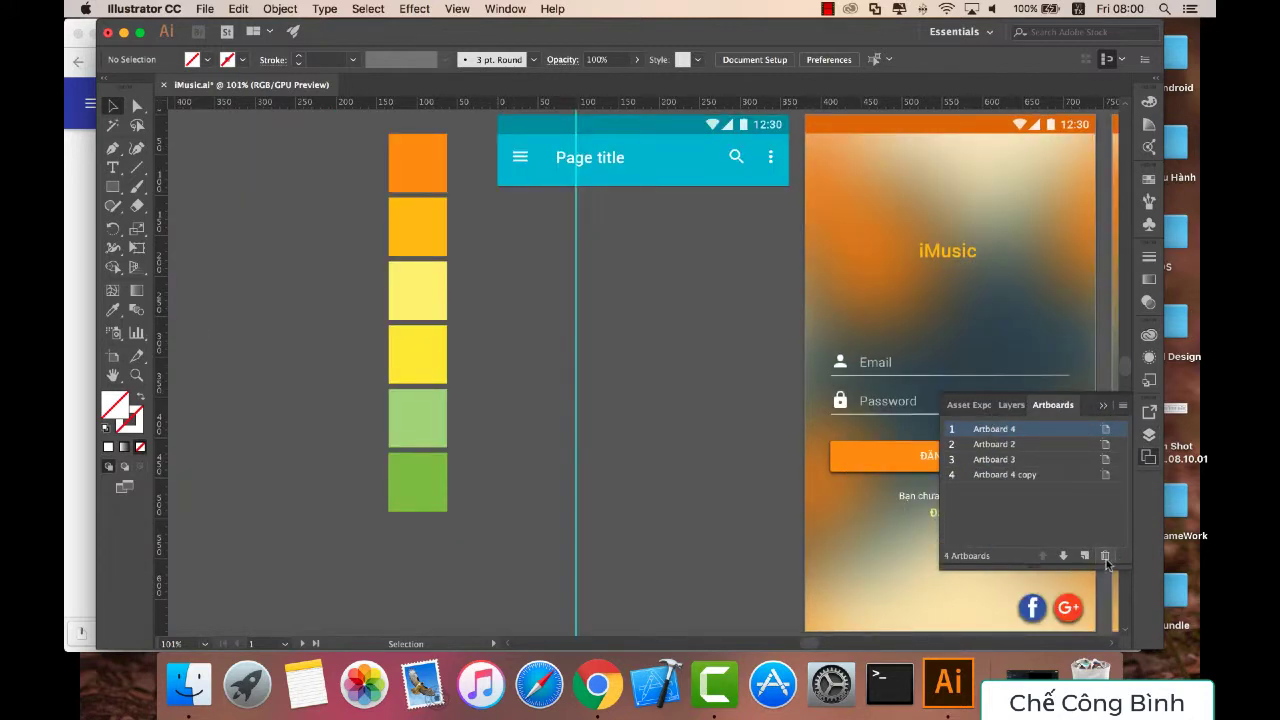
left_click(647, 134)
key("Delete")
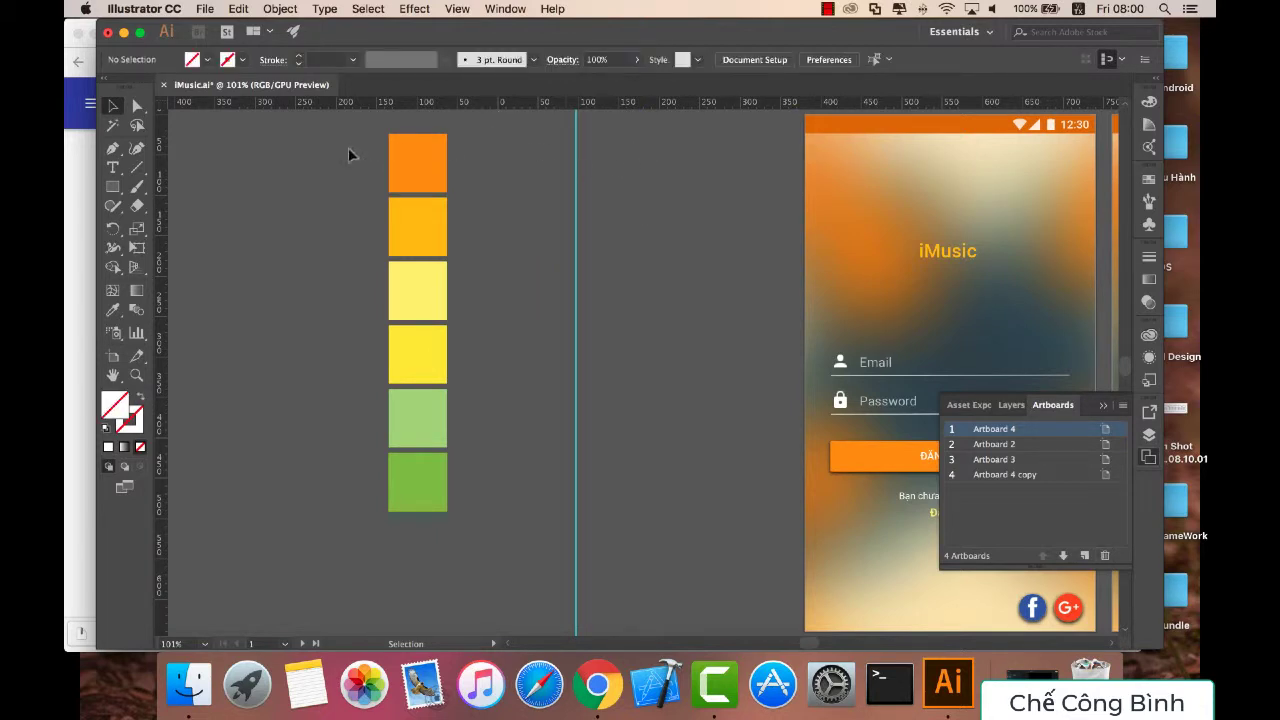
Step: Move the six colour swatch squares to sit just left of the login screen
left_click_drag(494, 511, 425, 170)
left_click_drag(423, 286, 745, 302)
scroll(650, 306, "right", 3)
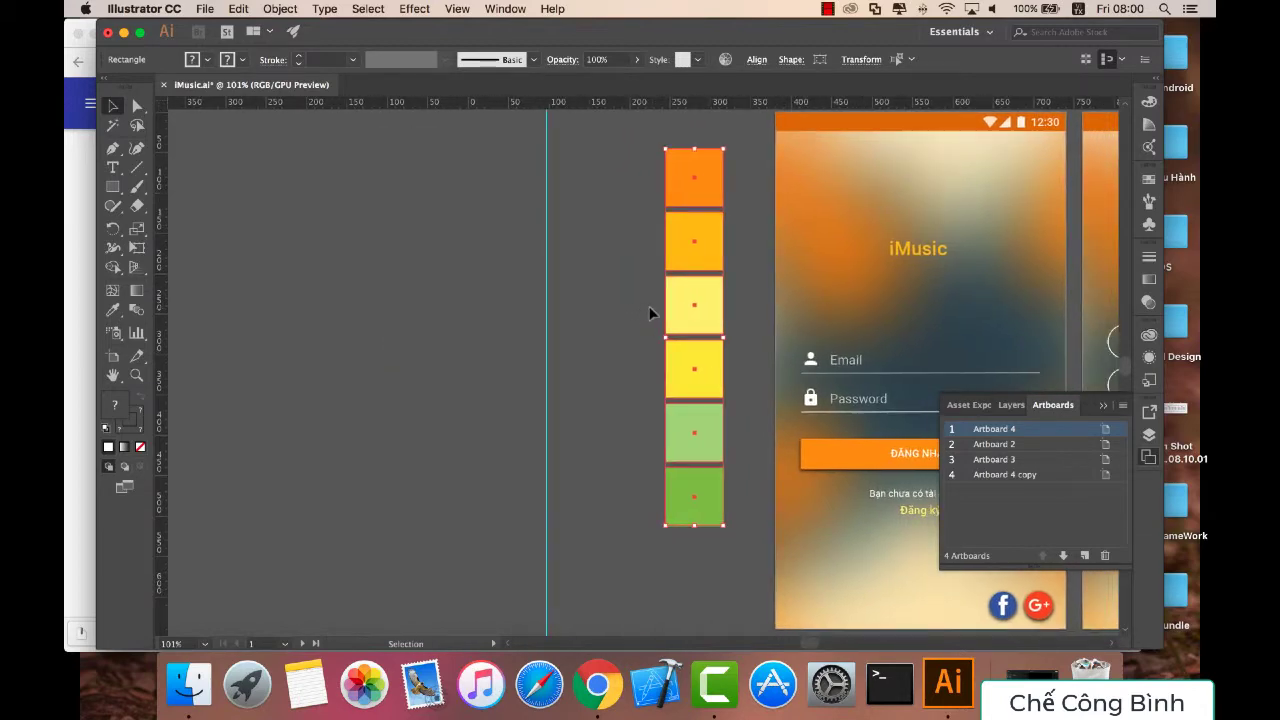
scroll(649, 310, "right", 2)
scroll(660, 305, "right", 3)
scroll(650, 314, "right", 2)
scroll(600, 308, "right", 2)
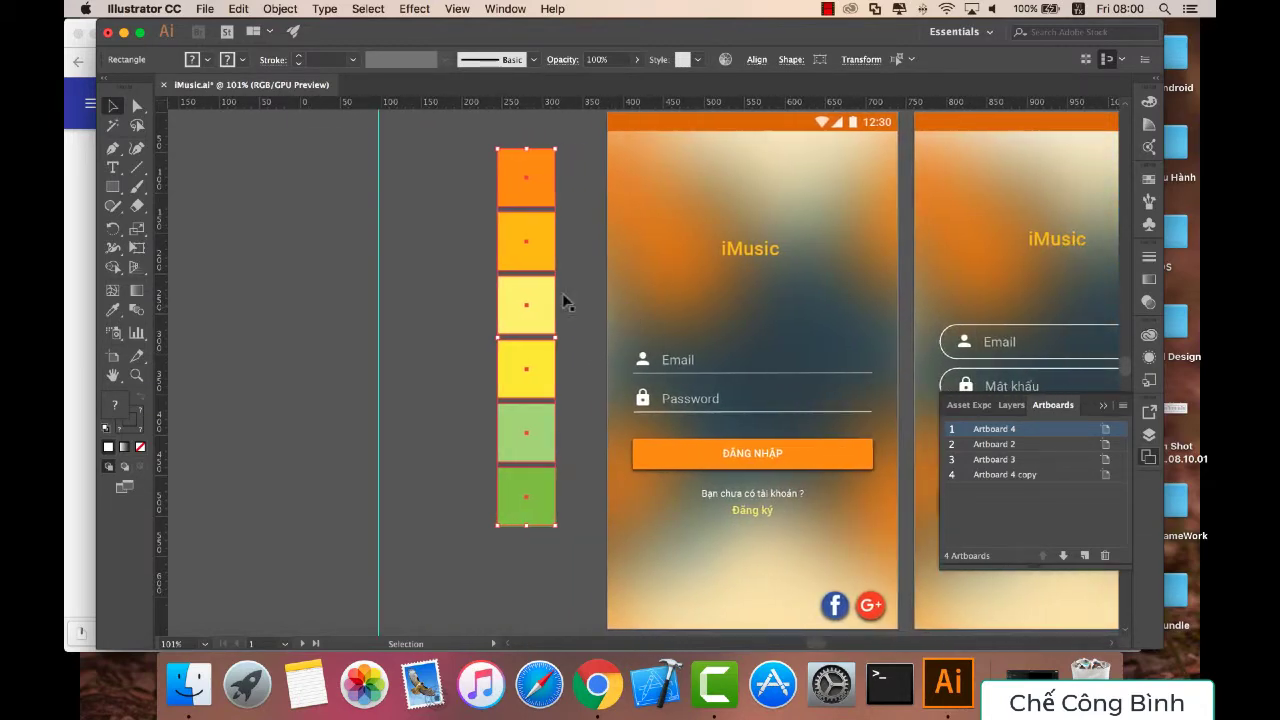
scroll(450, 300, "right", 5)
scroll(300, 305, "right", 3)
scroll(252, 314, "right", 10)
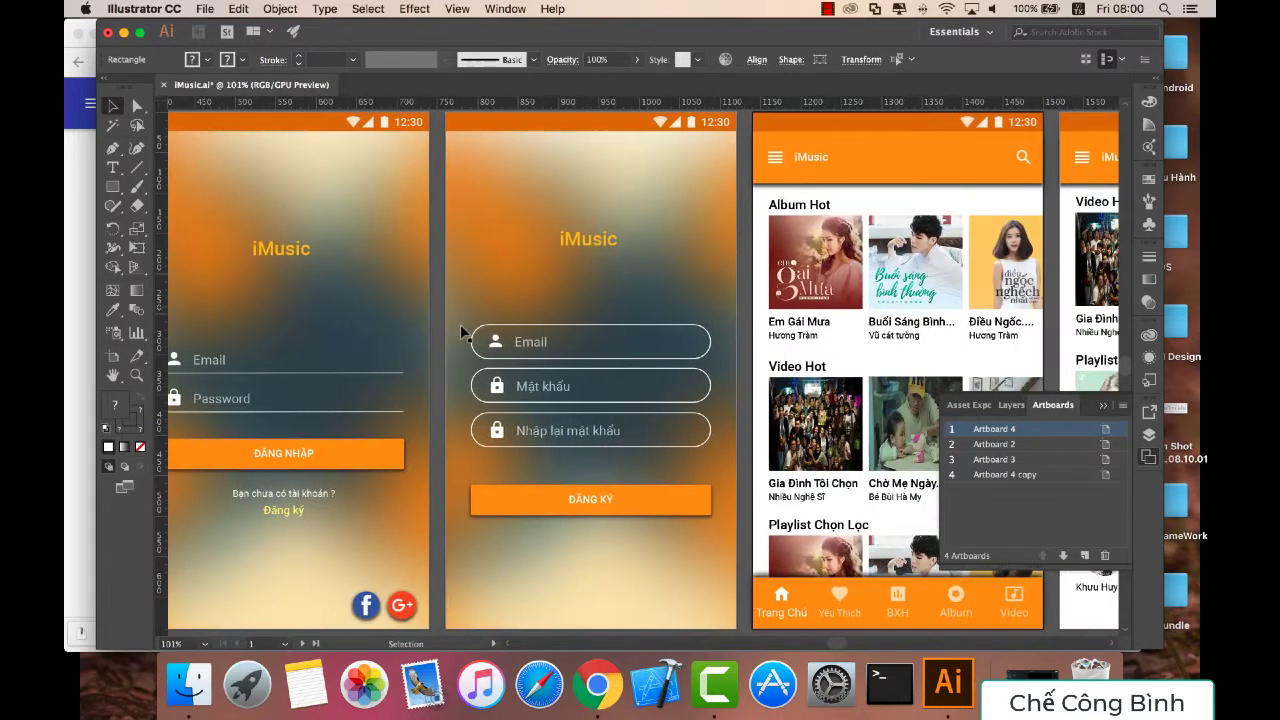
scroll(700, 355, "right", 4)
scroll(766, 363, "right", 1)
scroll(766, 363, "right", 1)
Step: Scroll across the iMusic screens to check the layout and collapse the Artboards panel
scroll(766, 363, "left", 1)
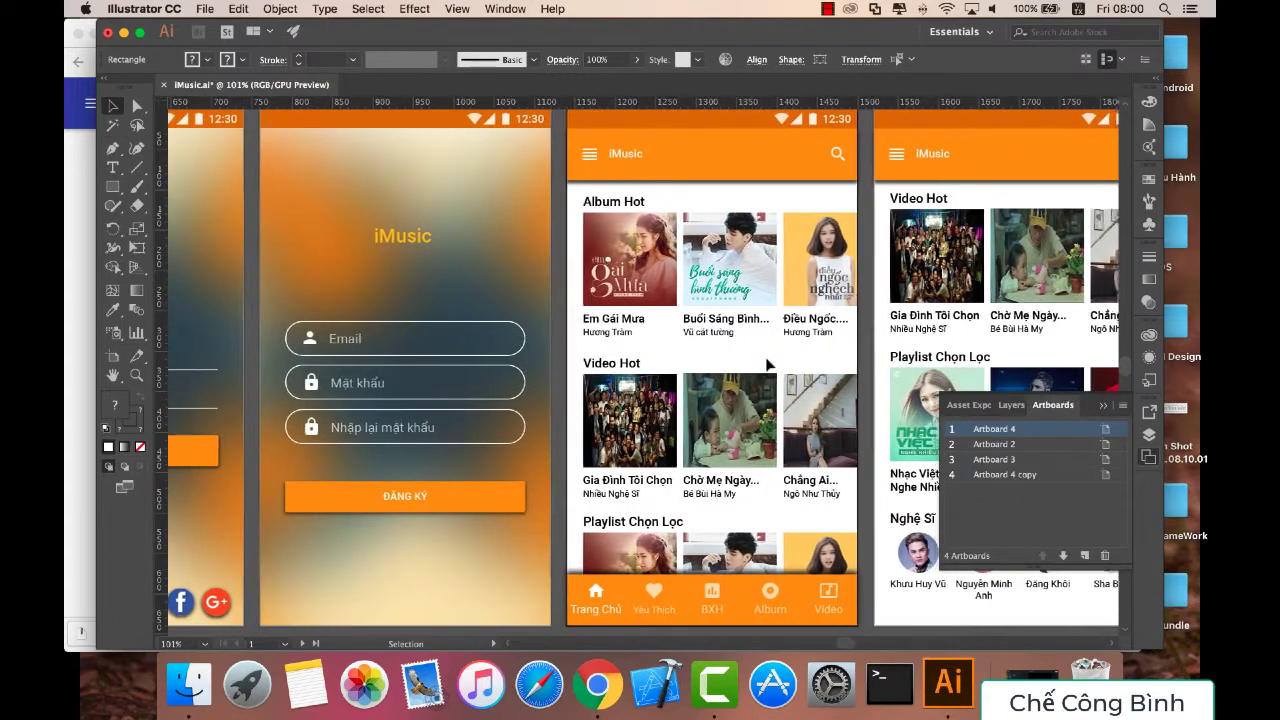
scroll(770, 365, "right", 2)
scroll(773, 366, "right", 2)
scroll(775, 366, "right", 2)
scroll(850, 350, "right", 7)
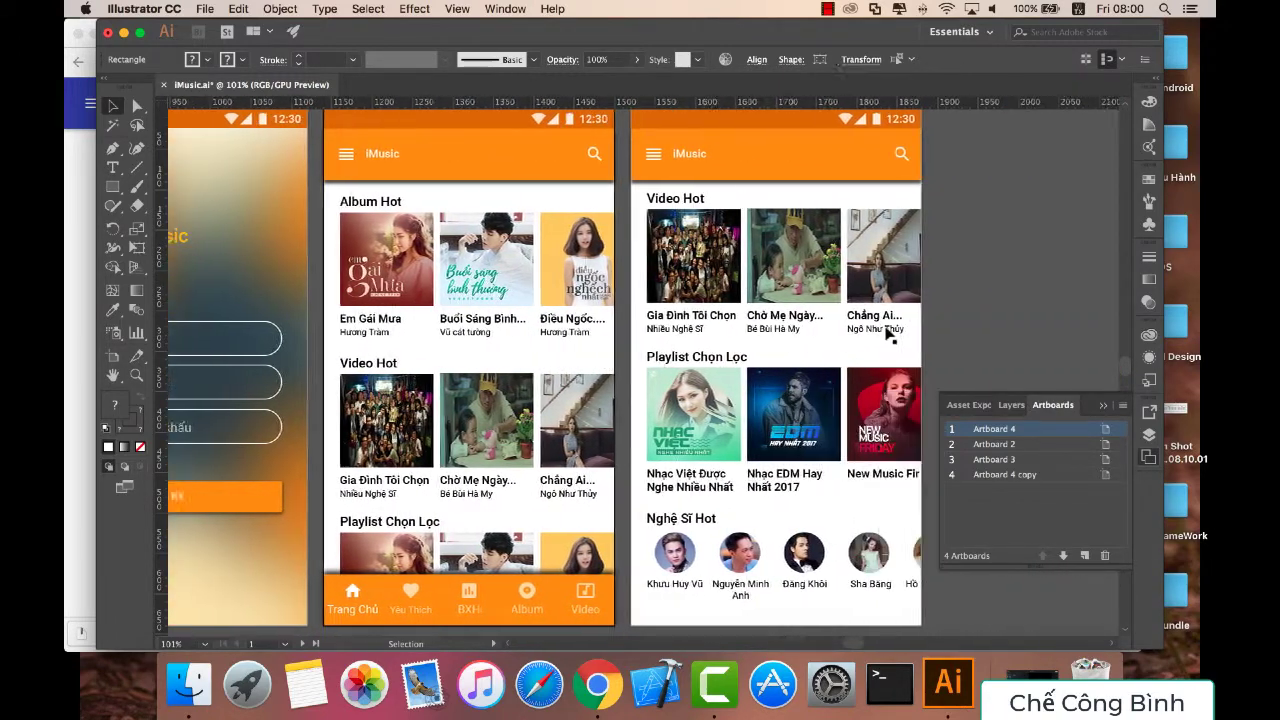
scroll(888, 336, "right", 3)
scroll(870, 400, "right", 5)
scroll(850, 500, "right", 1)
scroll(838, 640, "right", 6)
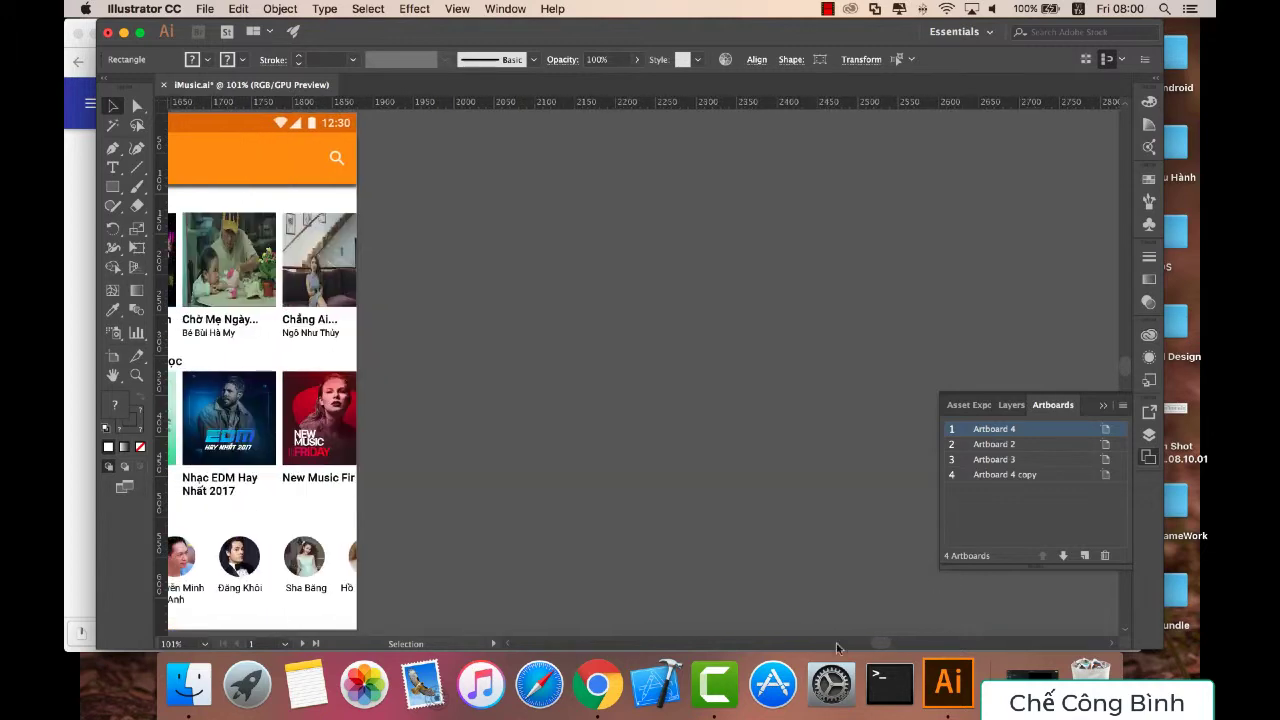
scroll(840, 648, "left", 1)
scroll(849, 648, "left", 1)
scroll(820, 648, "left", 6)
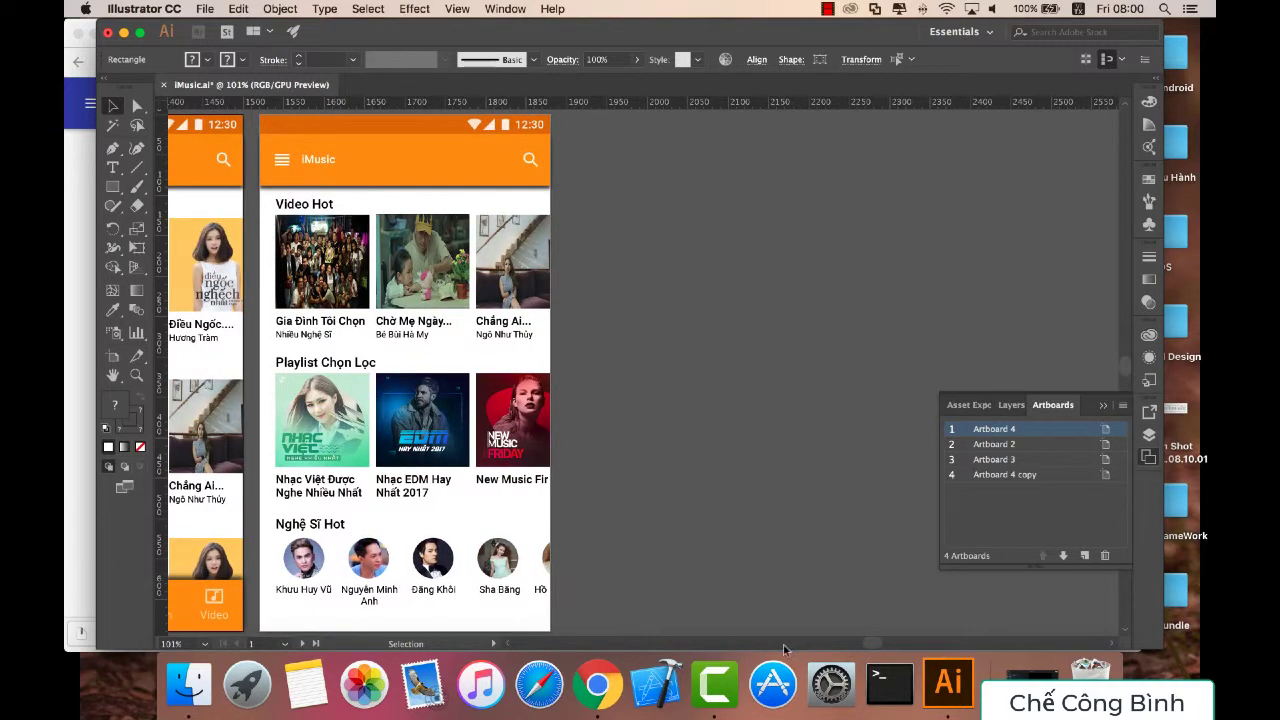
mouse_move(878, 643)
left_mouse_down()
mouse_move(798, 643)
mouse_move(854, 642)
left_mouse_up()
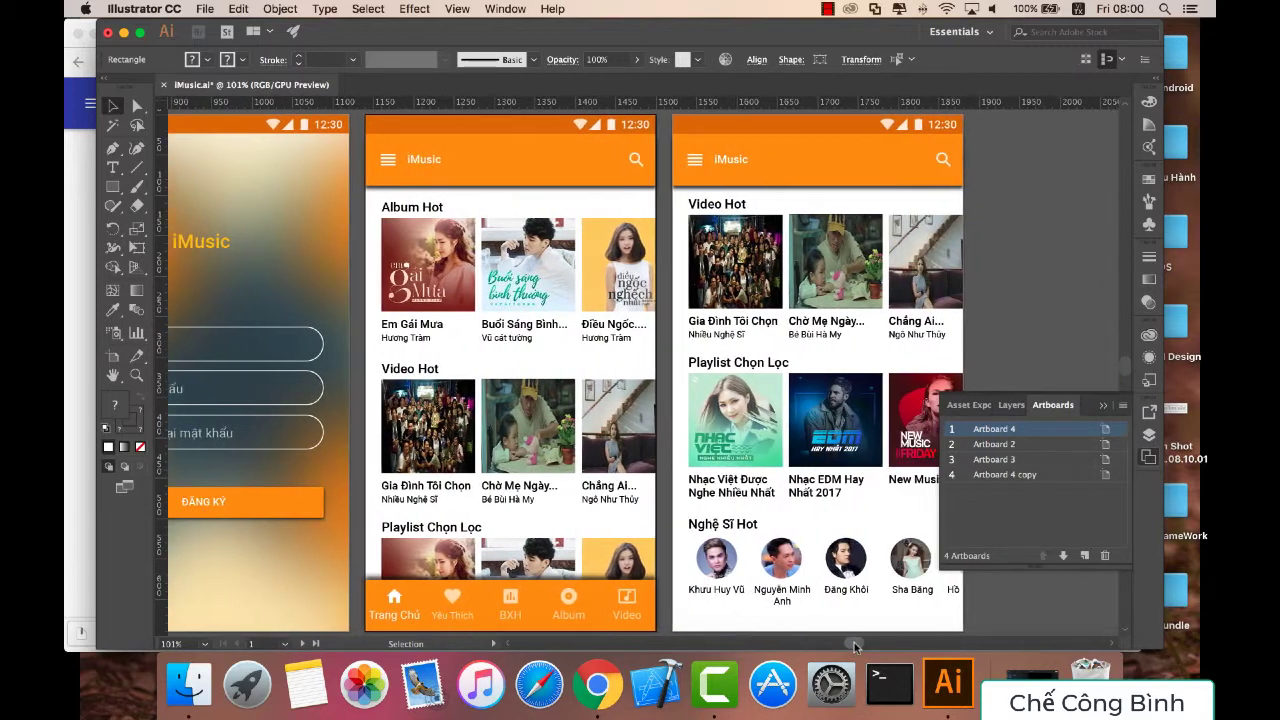
left_click(1055, 407)
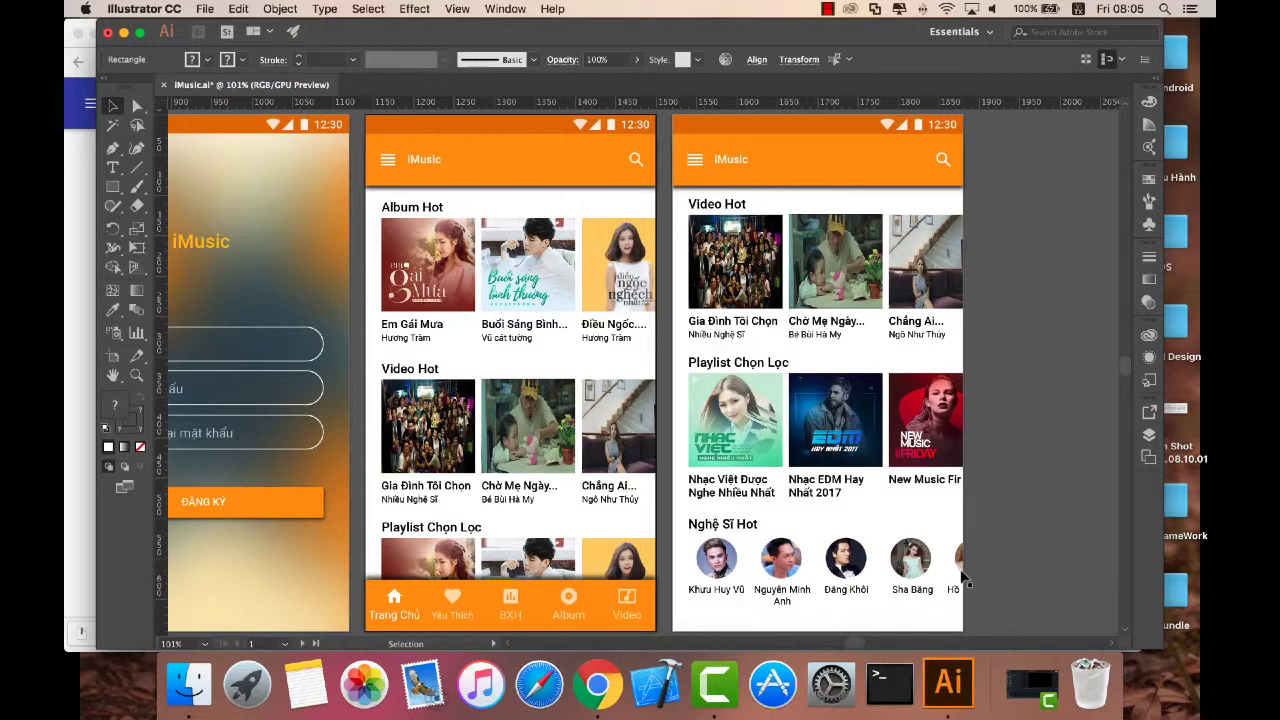
Step: Switch to Chrome's material.io Bottom navigation specs page
left_click(597, 685)
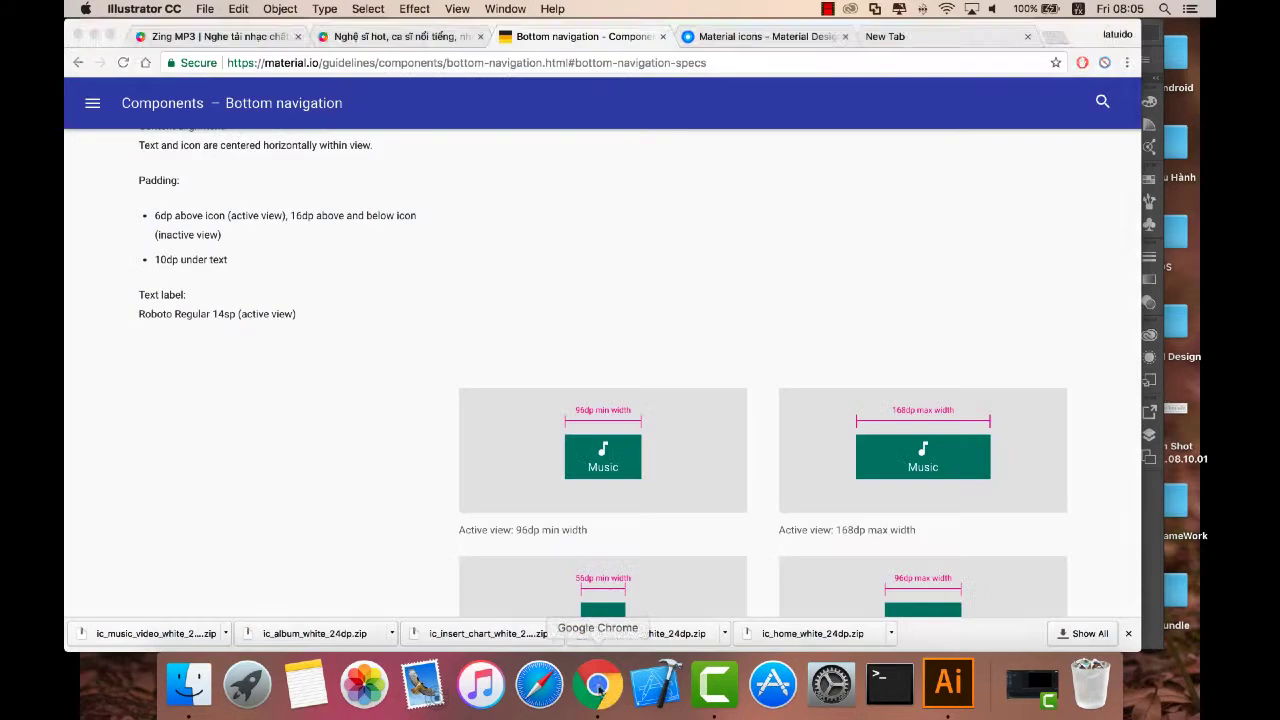
Step: Open Facebook in the empty Chrome tab, click its comment field, then close the tab
left_click(913, 37)
type("face")
key("Return")
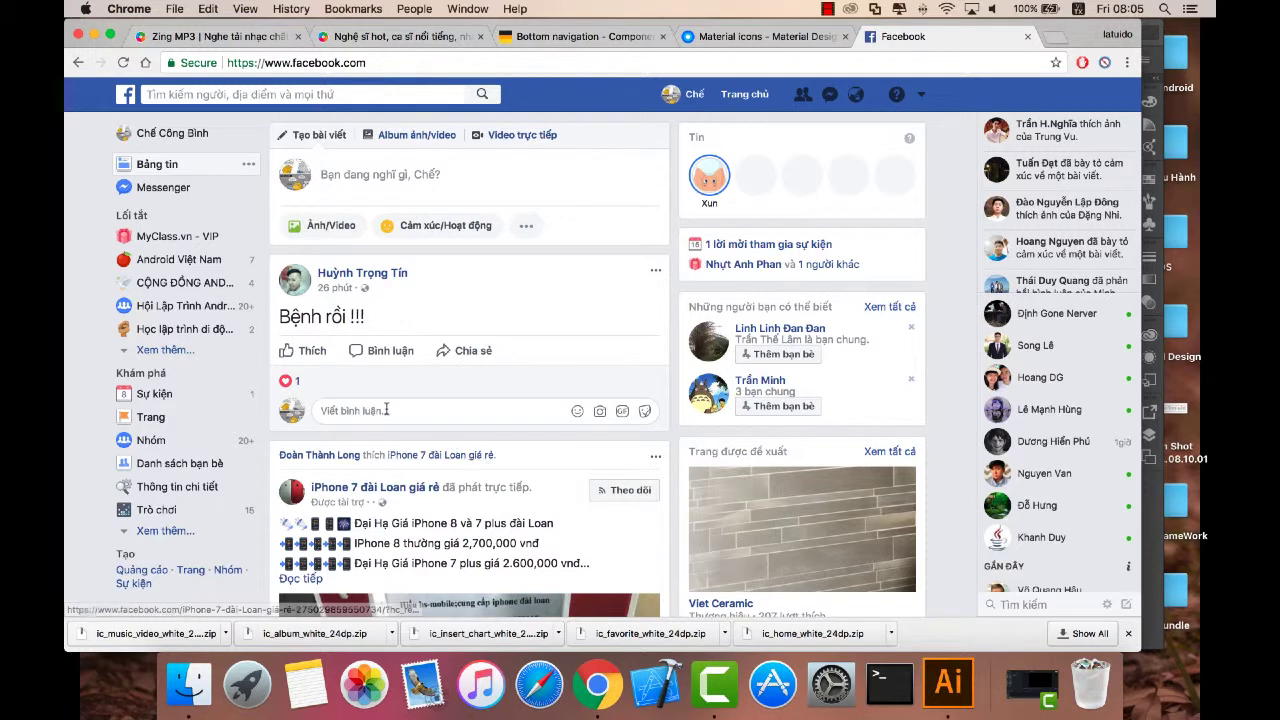
left_click(318, 409)
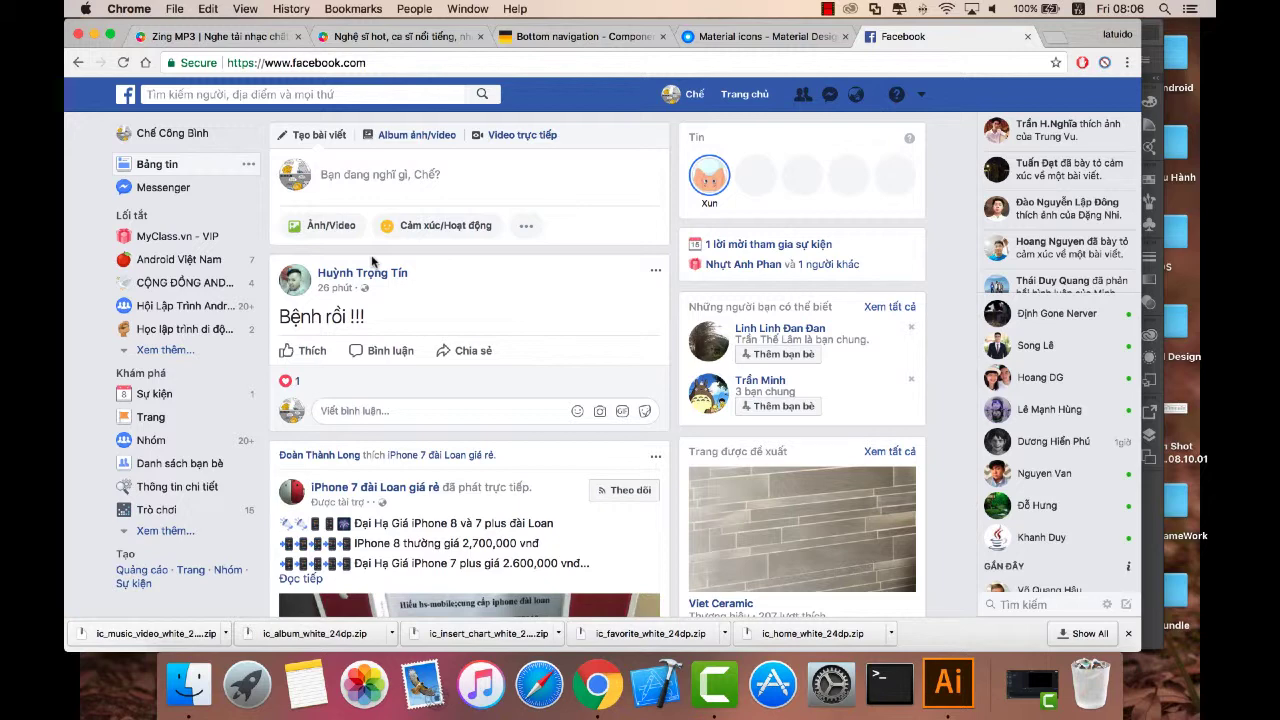
left_click(1027, 36)
Step: Bring the Illustrator iMusic mockup to the front and deselect the rectangle
left_click(1158, 50)
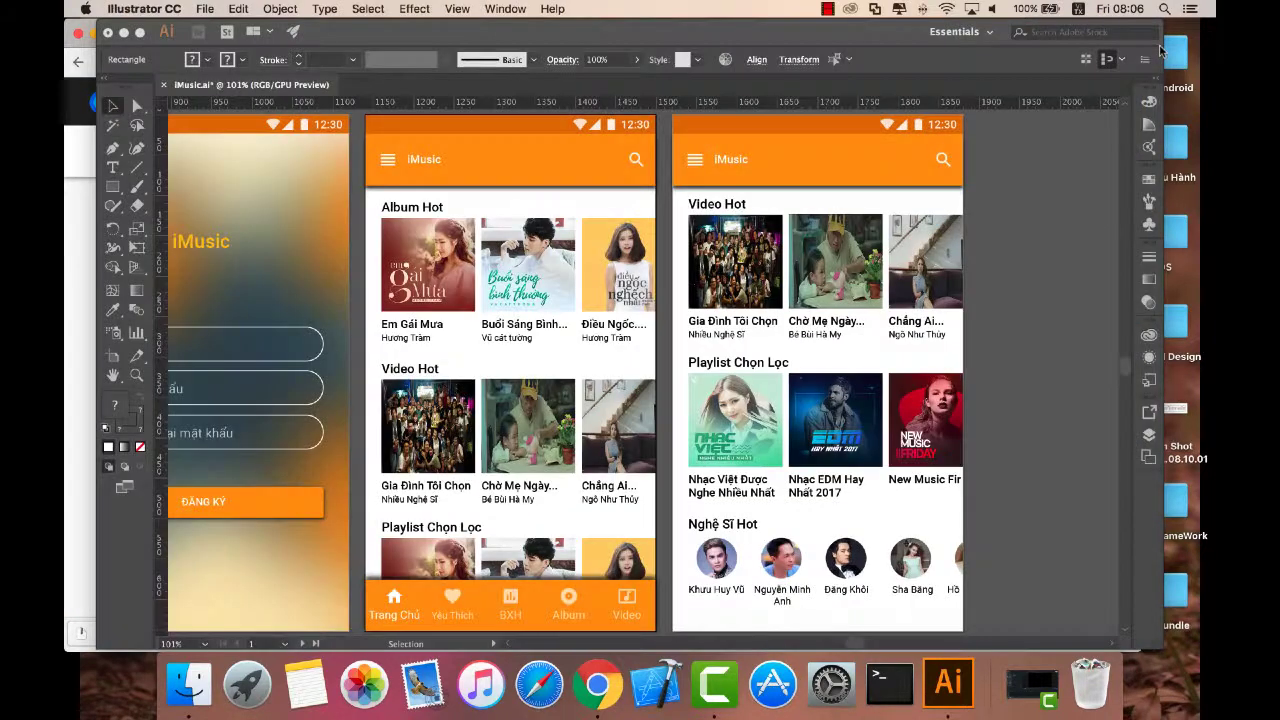
left_click(1016, 401)
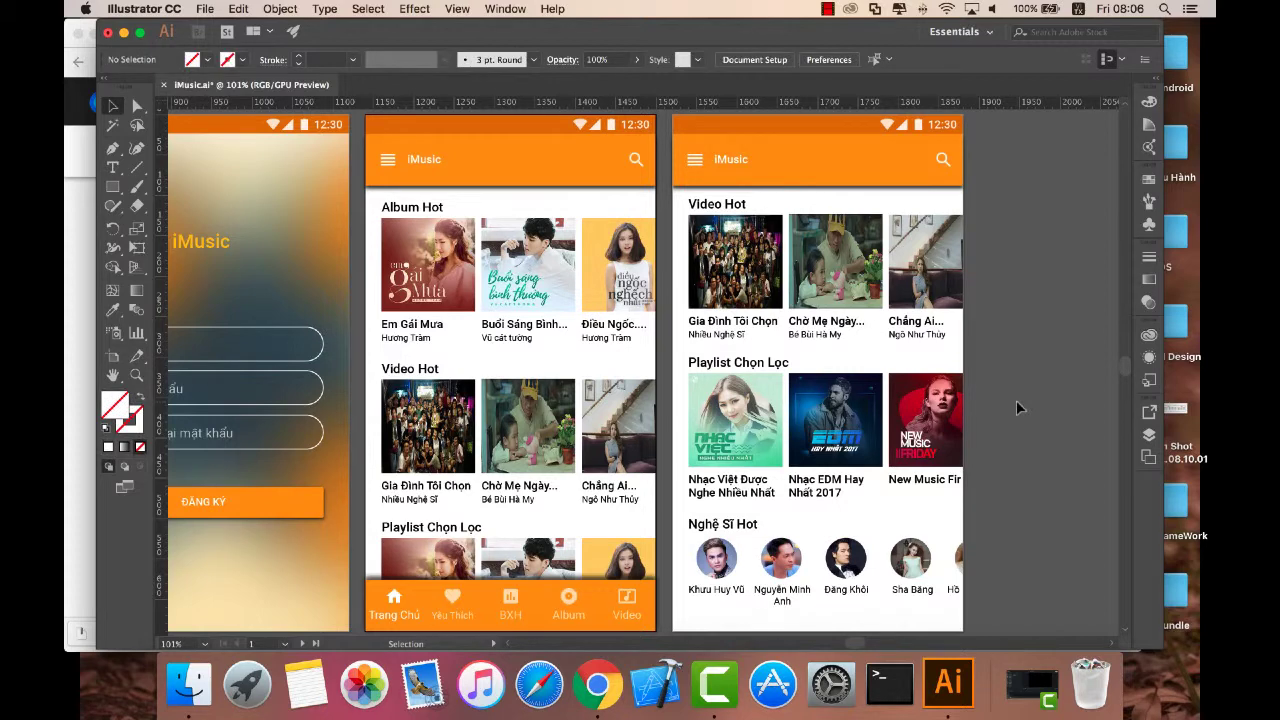